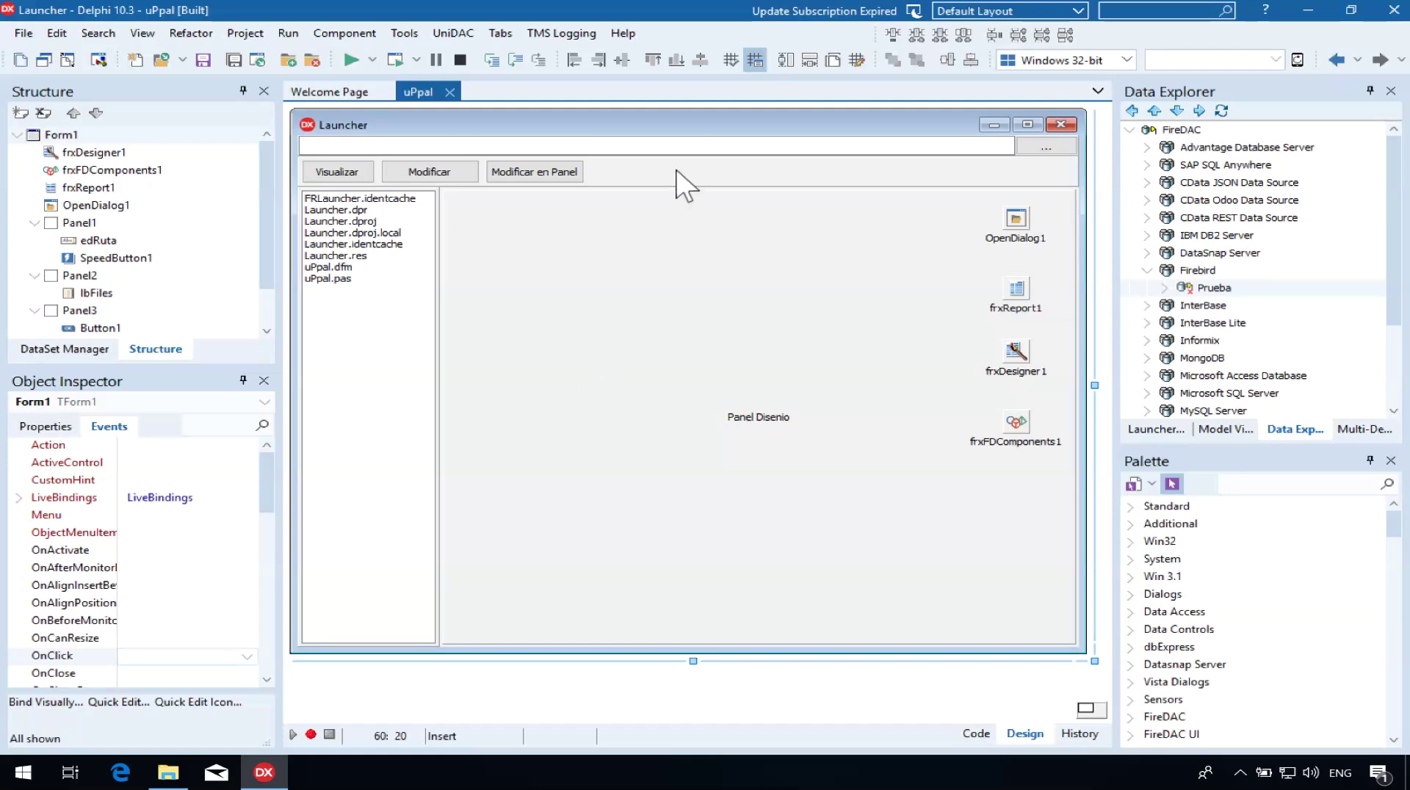
# Inspect the Launcher form and the lbFiles list box's properties and events in the Object Inspector.
pyautogui.click(635, 313)
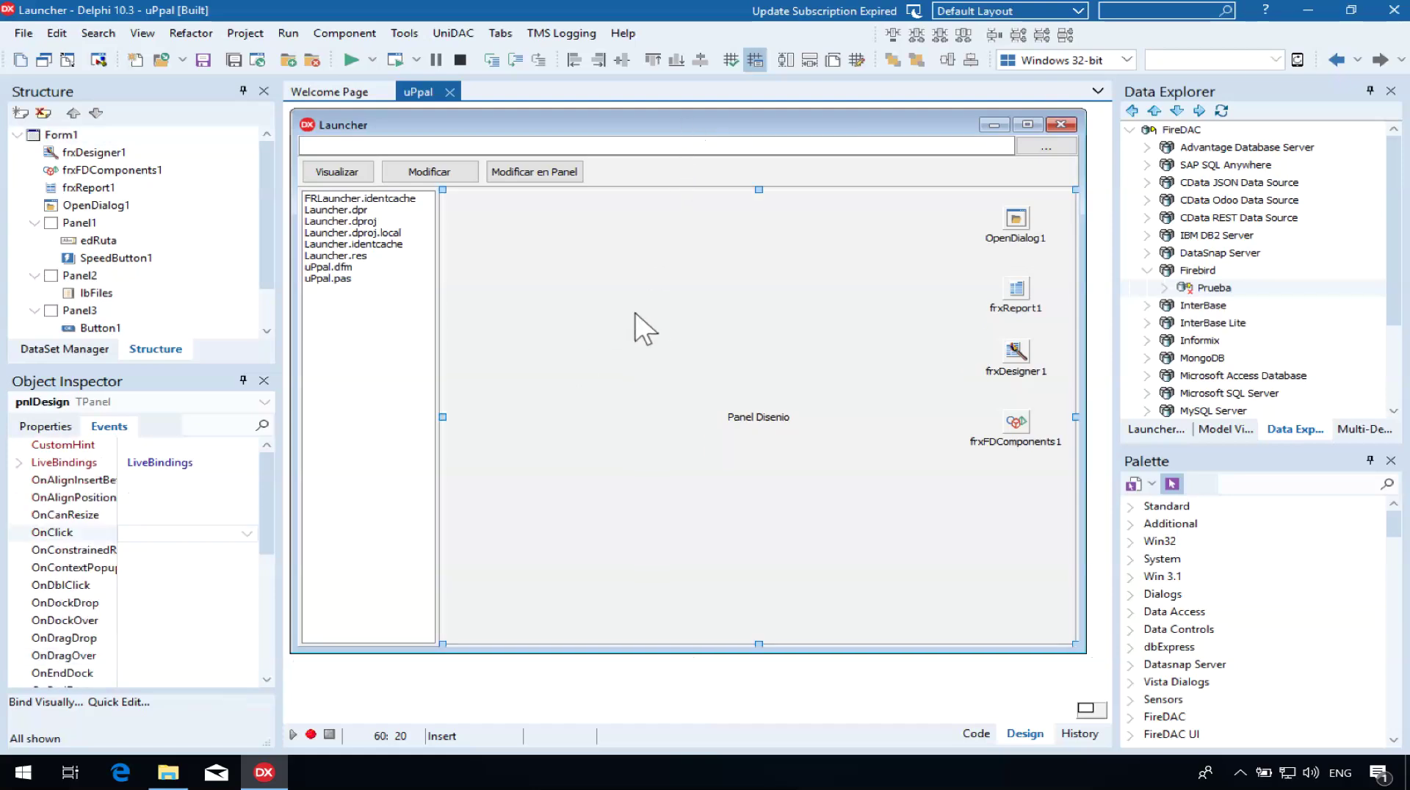
pyautogui.click(1233, 484)
pyautogui.click(765, 381)
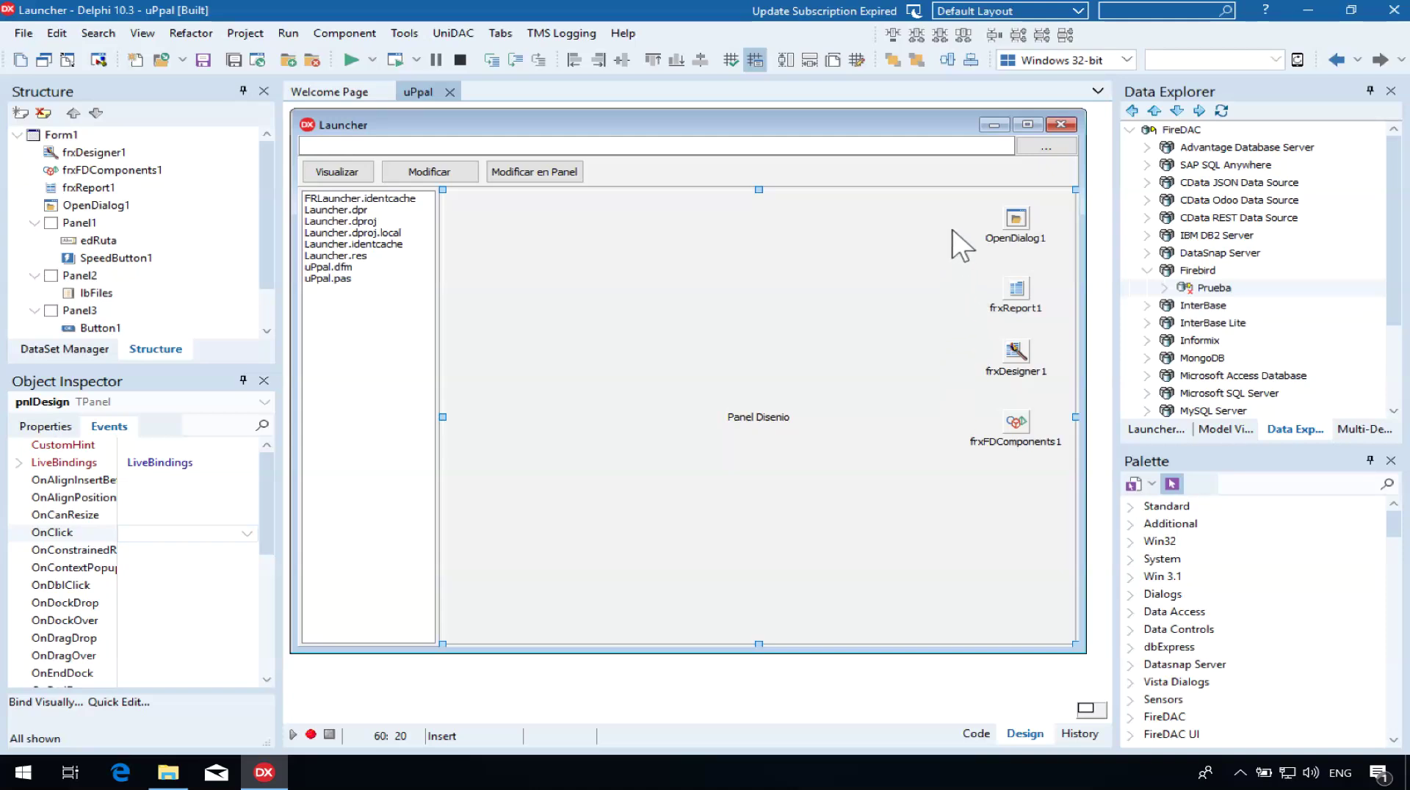
pyautogui.click(593, 116)
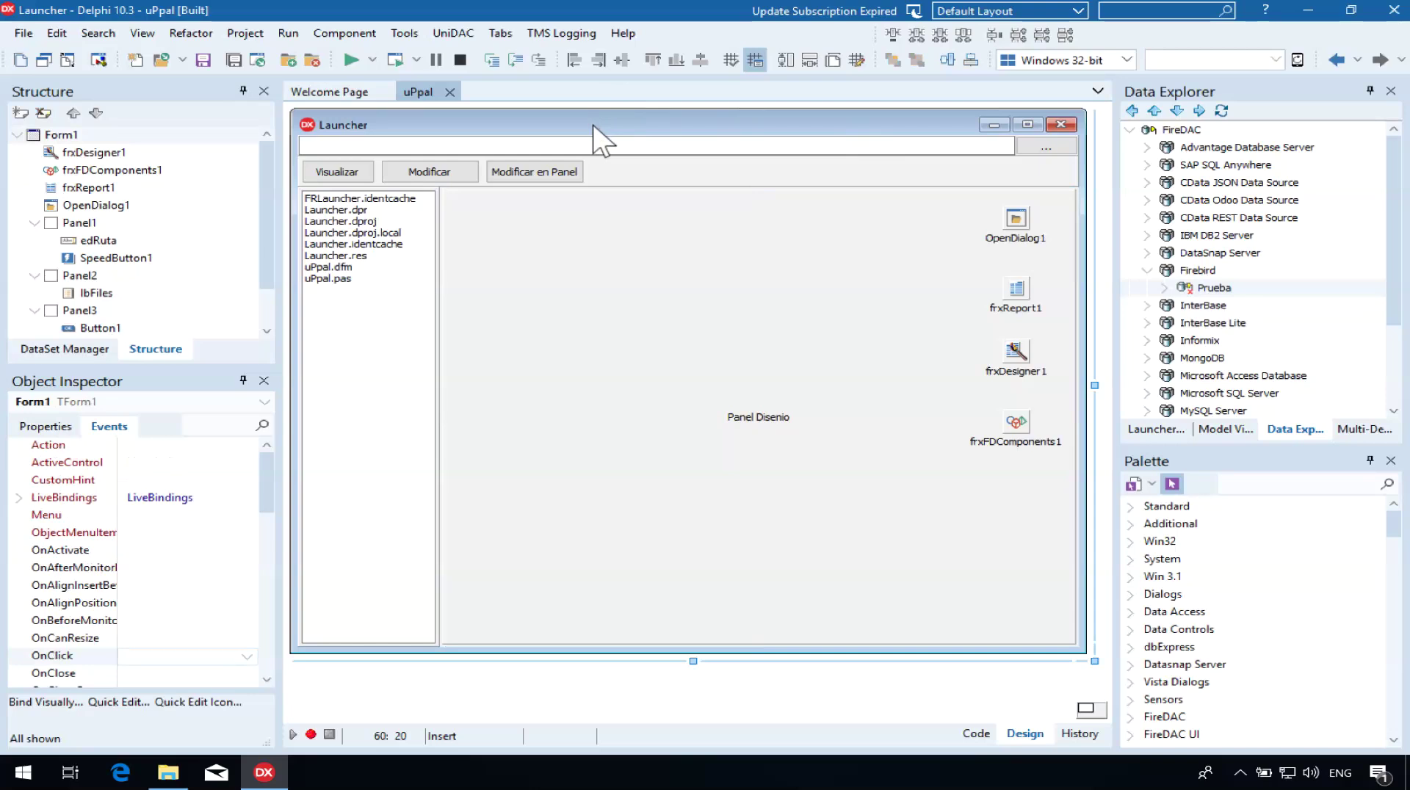
pyautogui.click(422, 309)
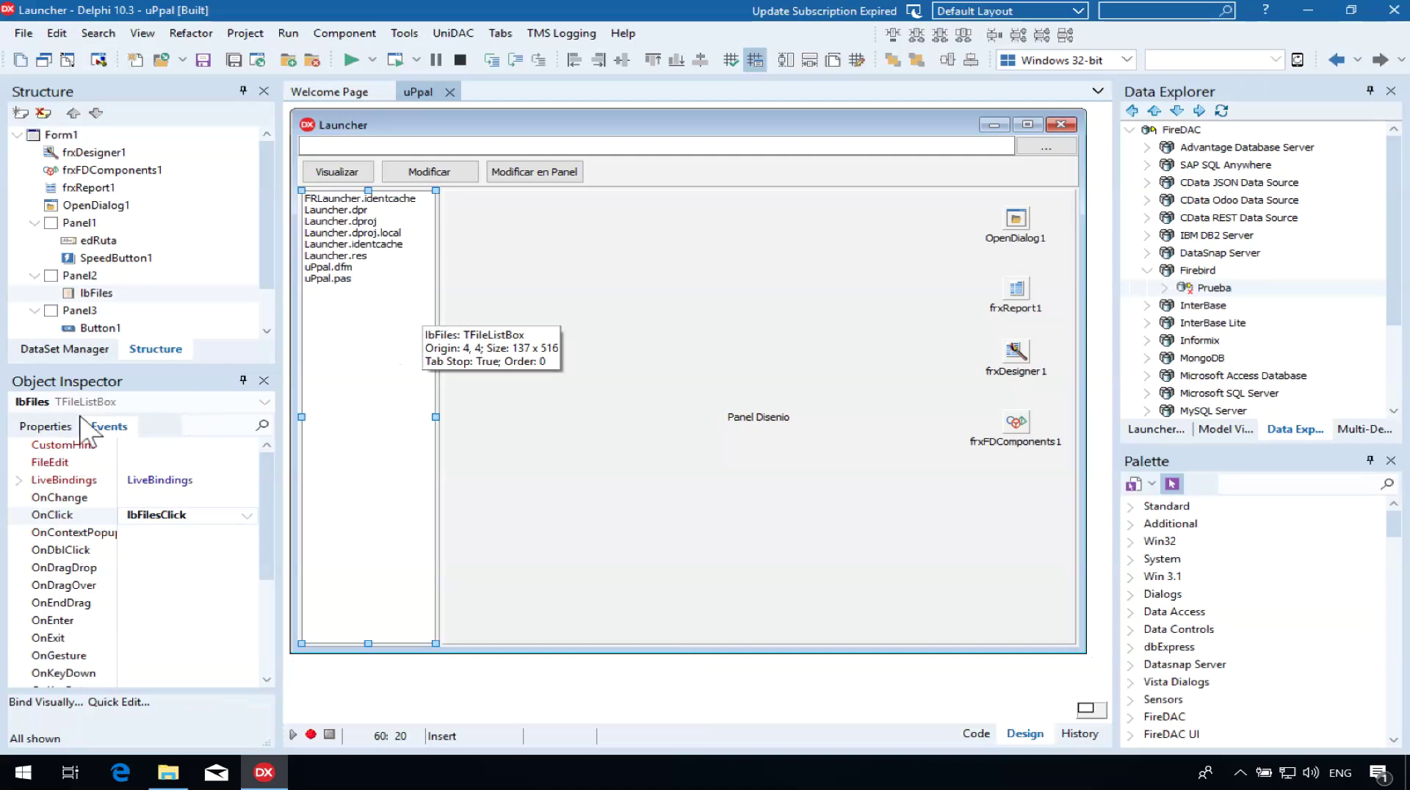
pyautogui.click(15, 426)
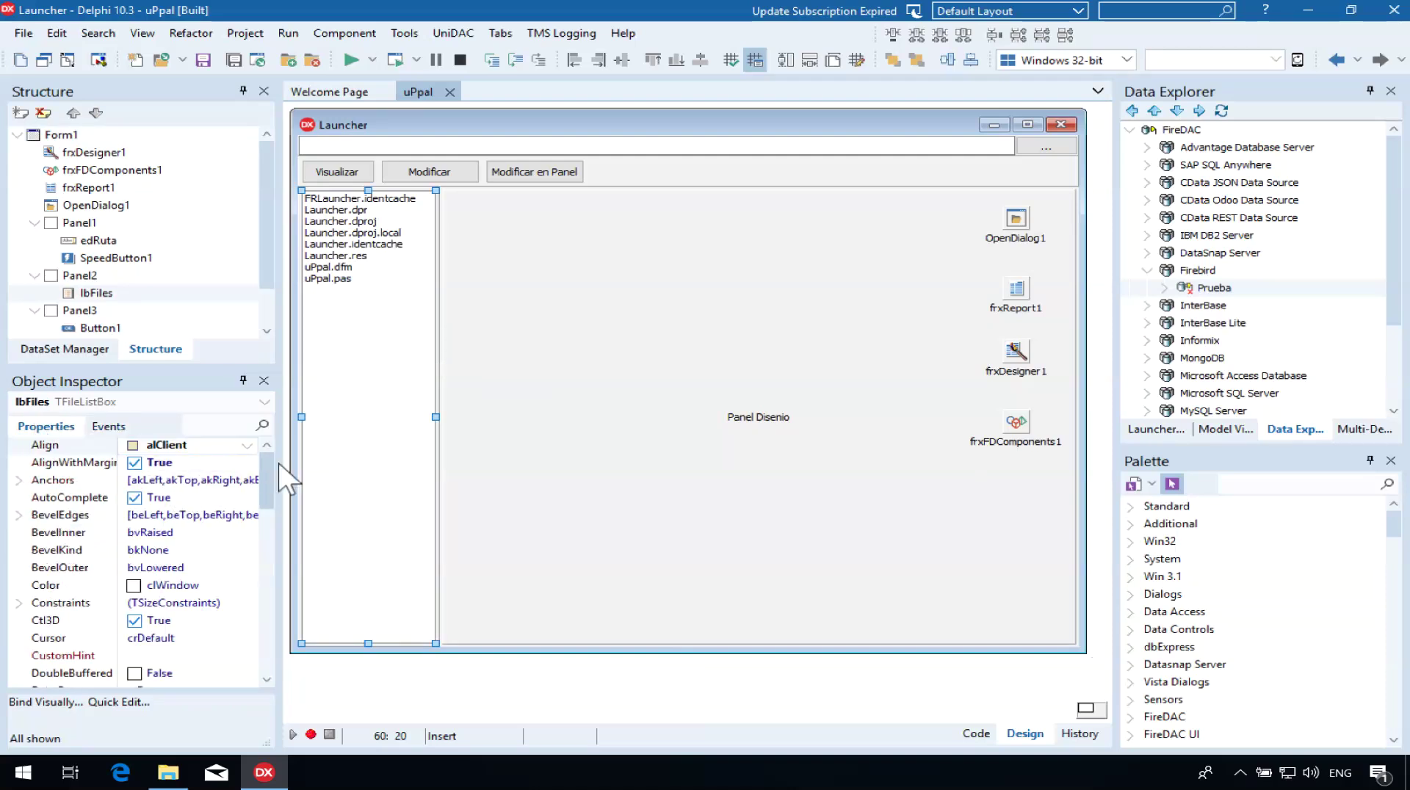
pyautogui.click(514, 281)
pyautogui.press('Escape')
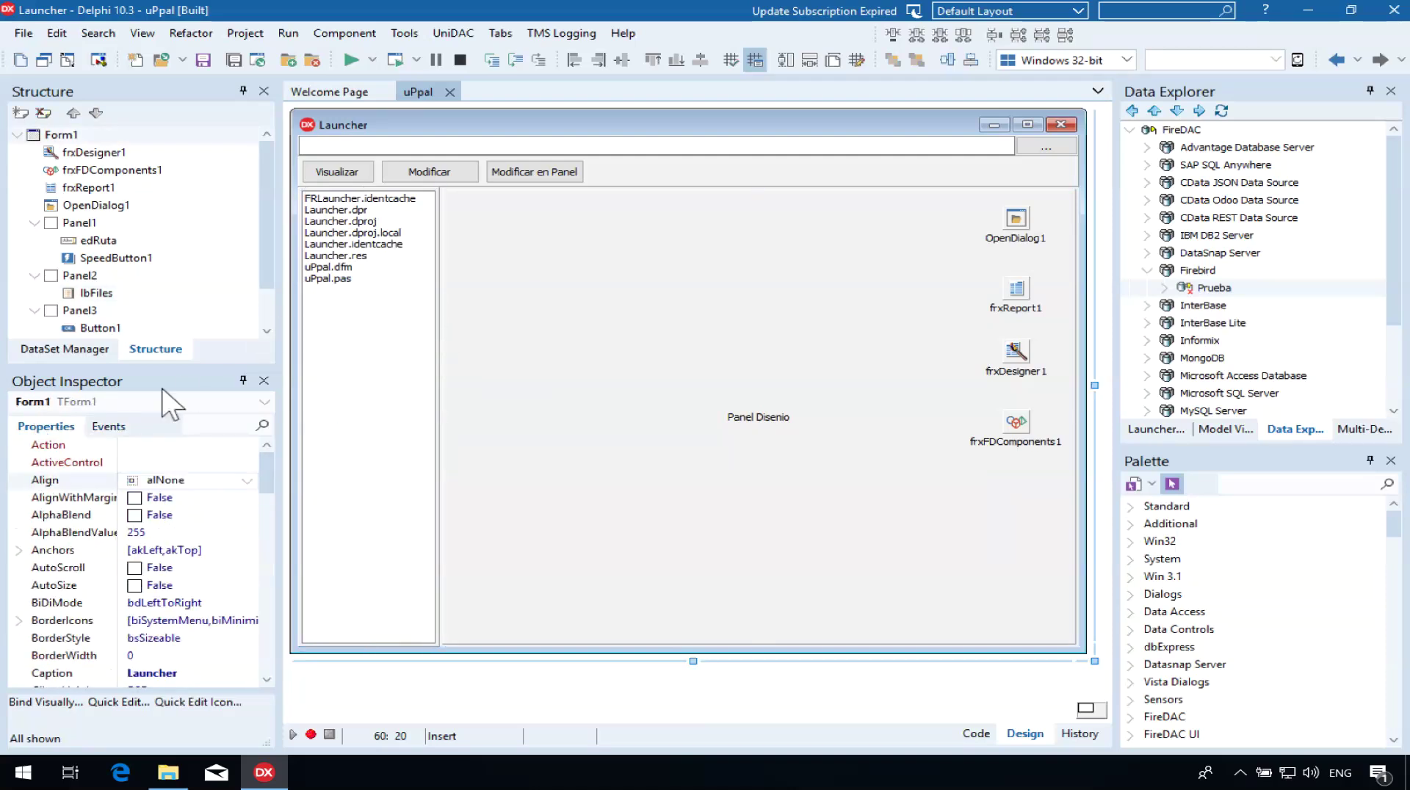
pyautogui.click(114, 425)
pyautogui.scroll(-3, 195, 551)
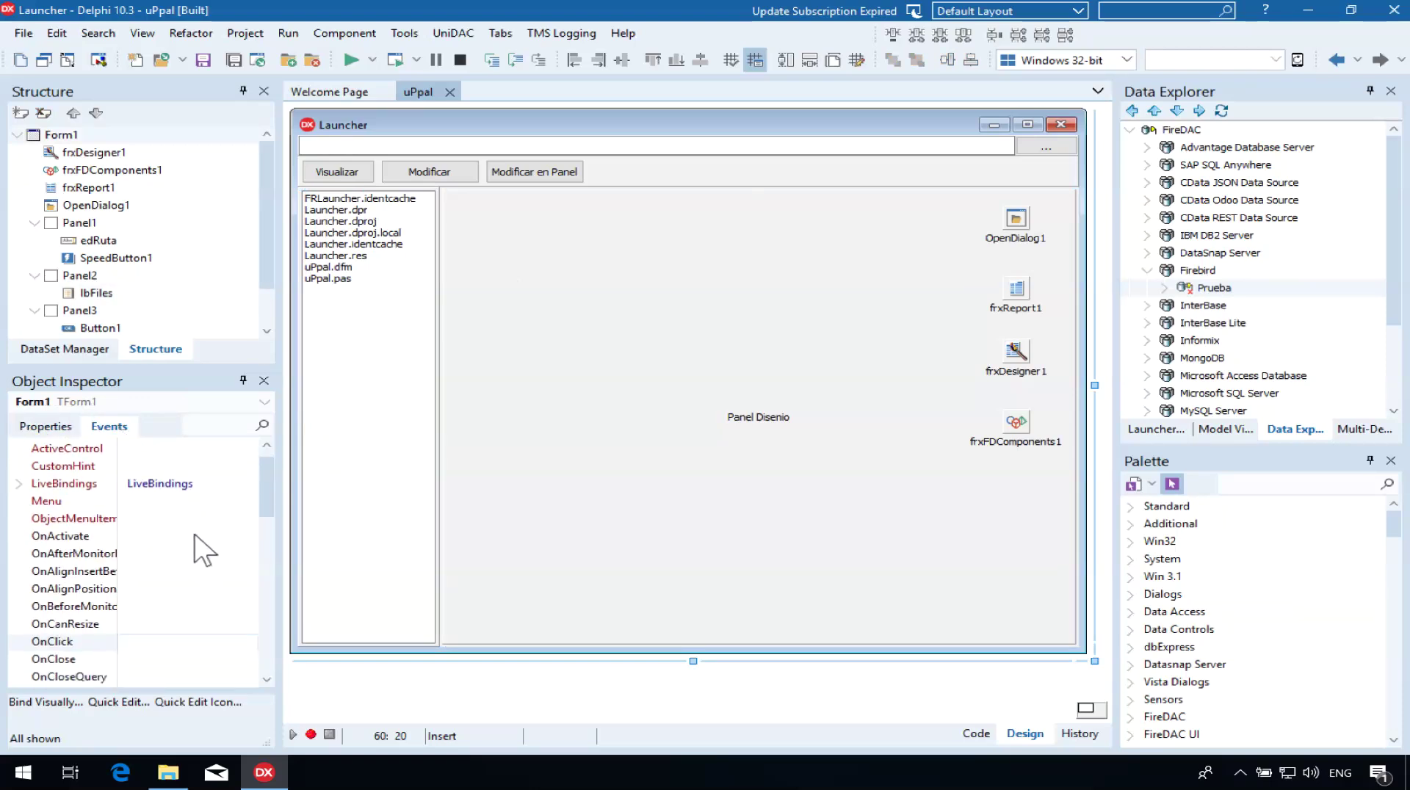
# Open the FormCreate handler and examine the line setting the list's Directory to CNS_RUTA.
pyautogui.doubleClick(167, 586)
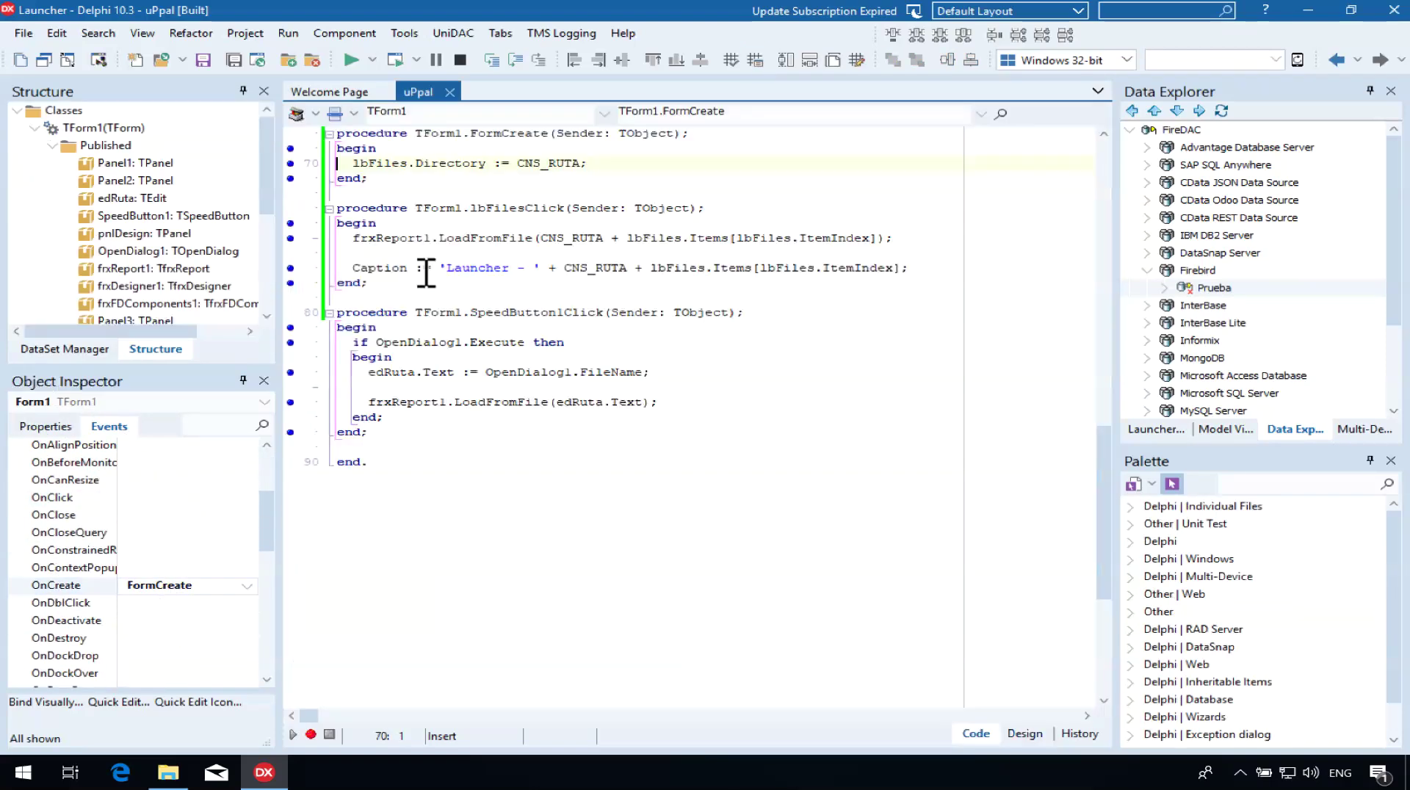
pyautogui.moveTo(605, 163); pyautogui.dragTo(351, 163)
pyautogui.doubleClick(457, 163)
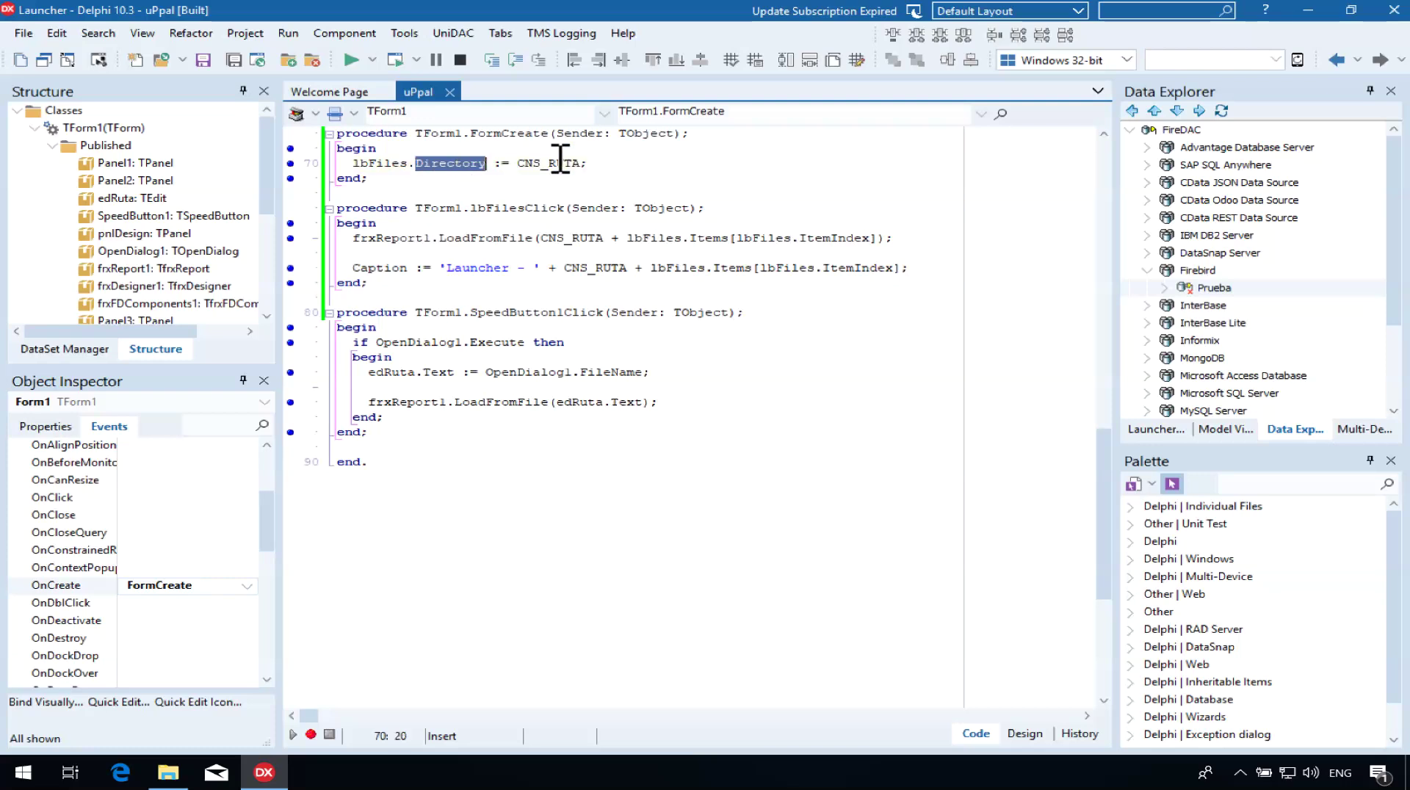
pyautogui.doubleClick(558, 163)
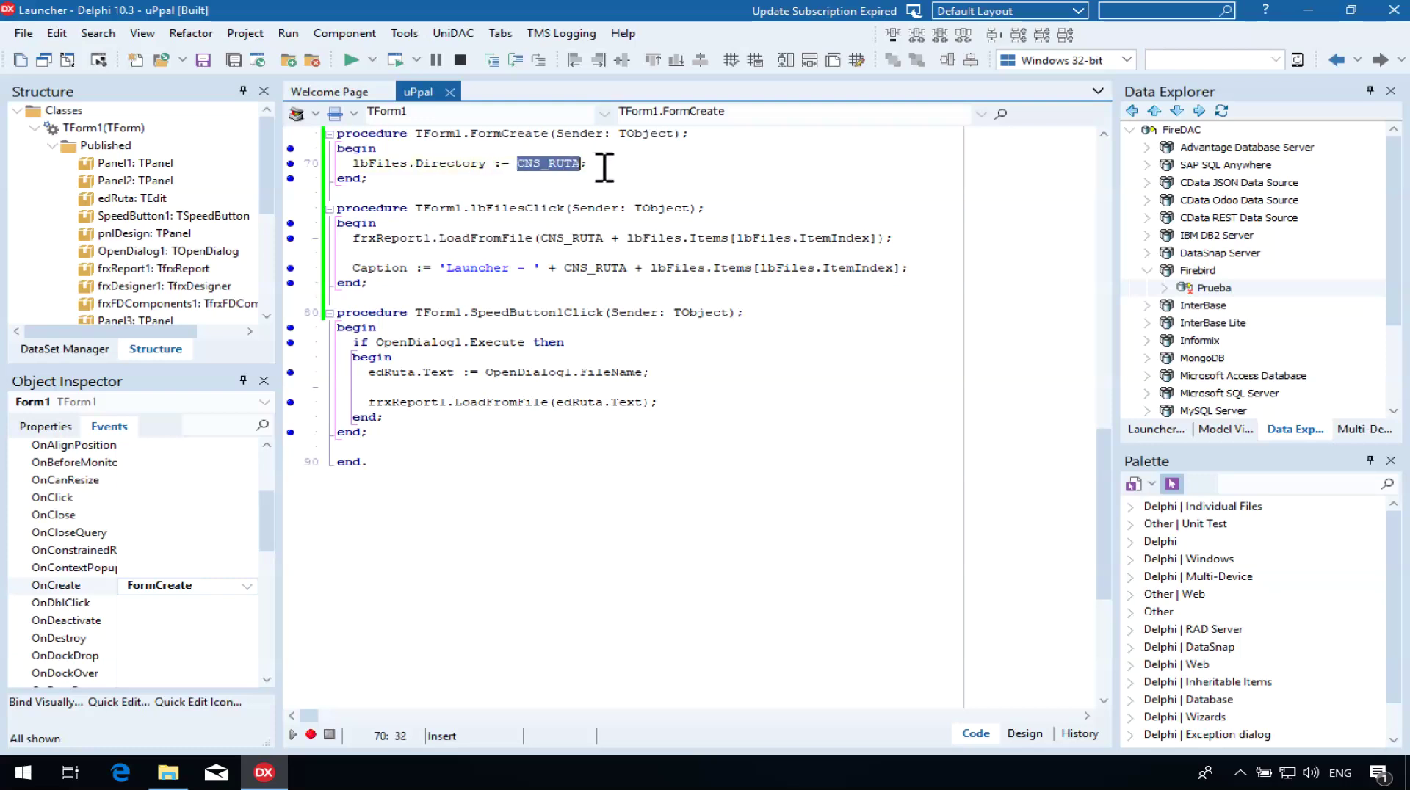
pyautogui.press('F12')
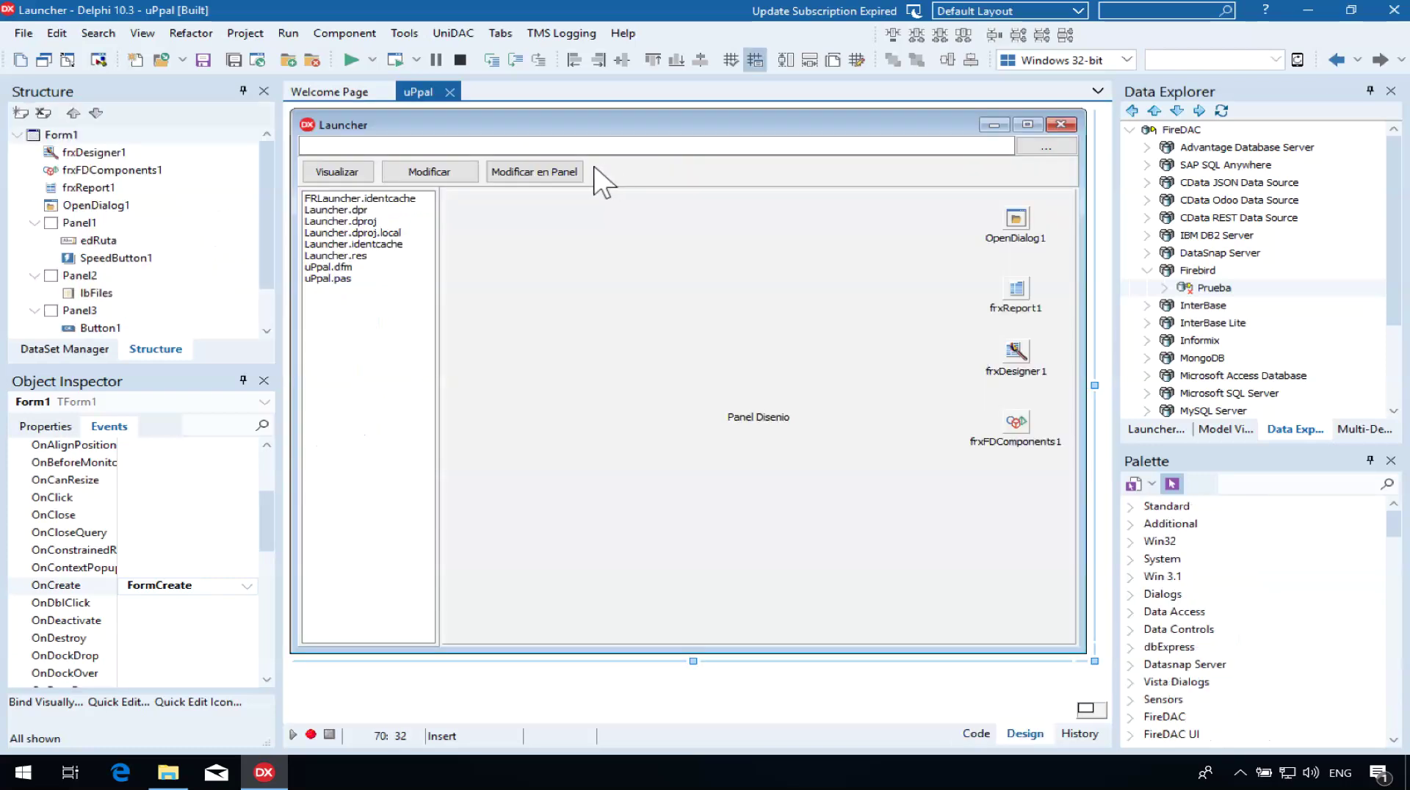
# Open the lbFiles OnClick handler and review its report-loading line 75.
pyautogui.click(379, 266)
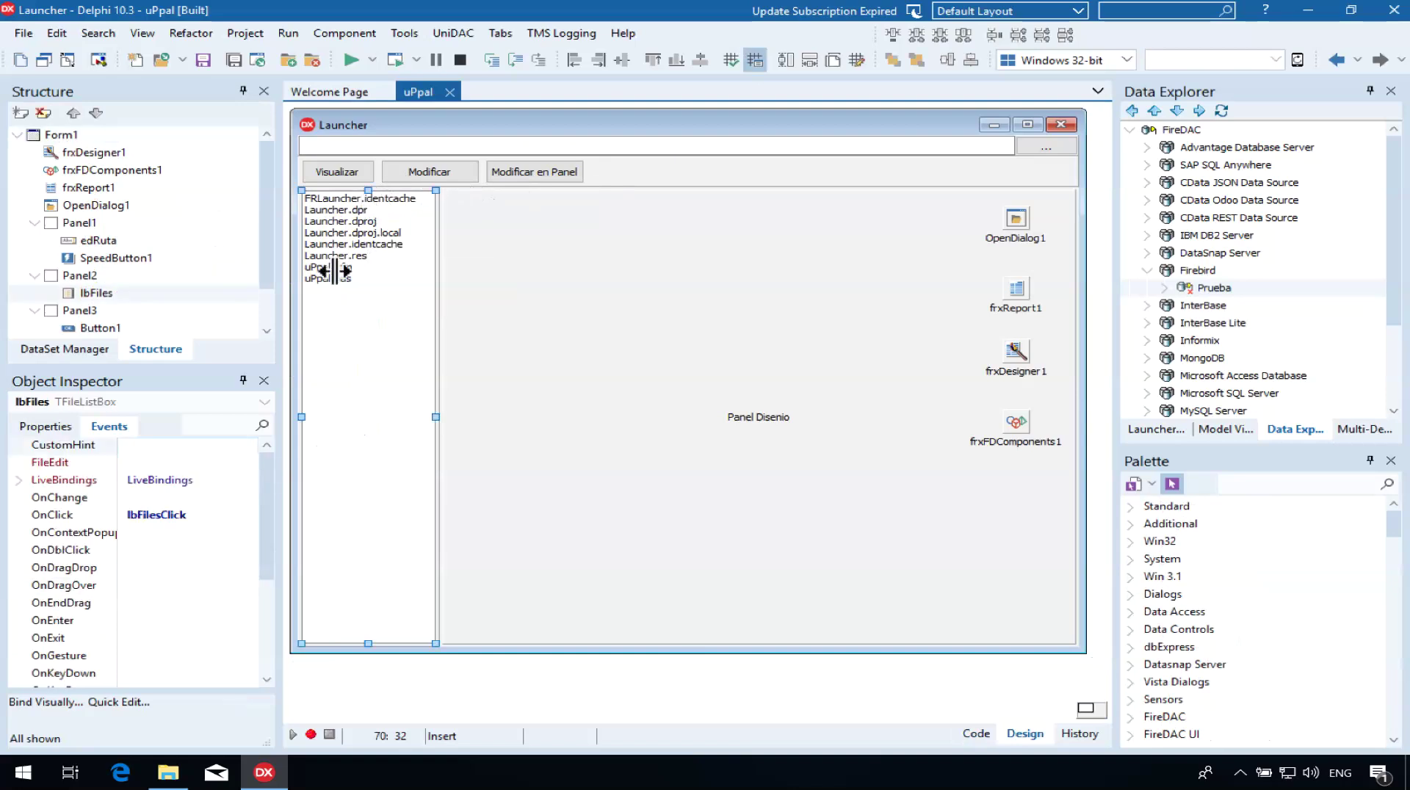
pyautogui.click(144, 516)
pyautogui.doubleClick(144, 515)
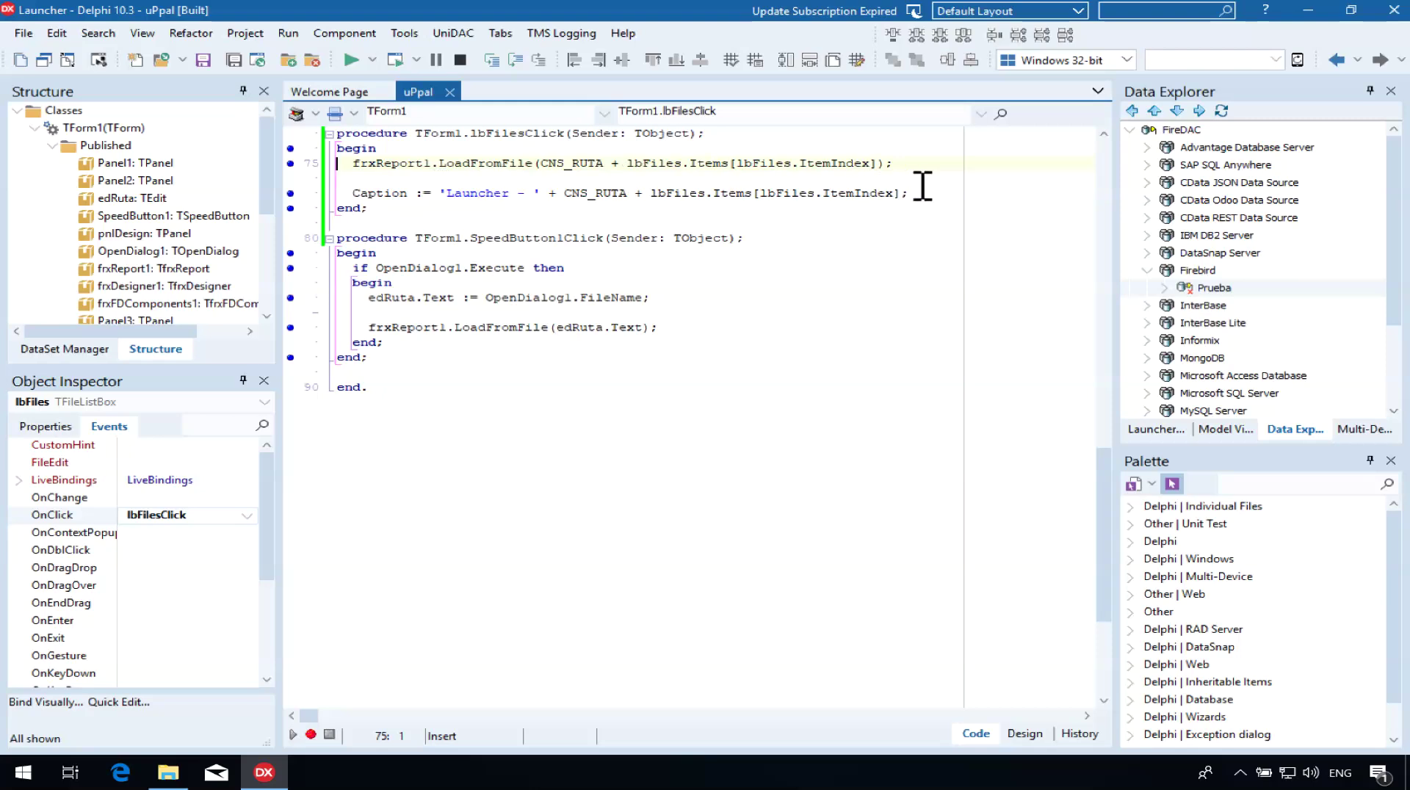
pyautogui.moveTo(886, 163); pyautogui.dragTo(353, 163)
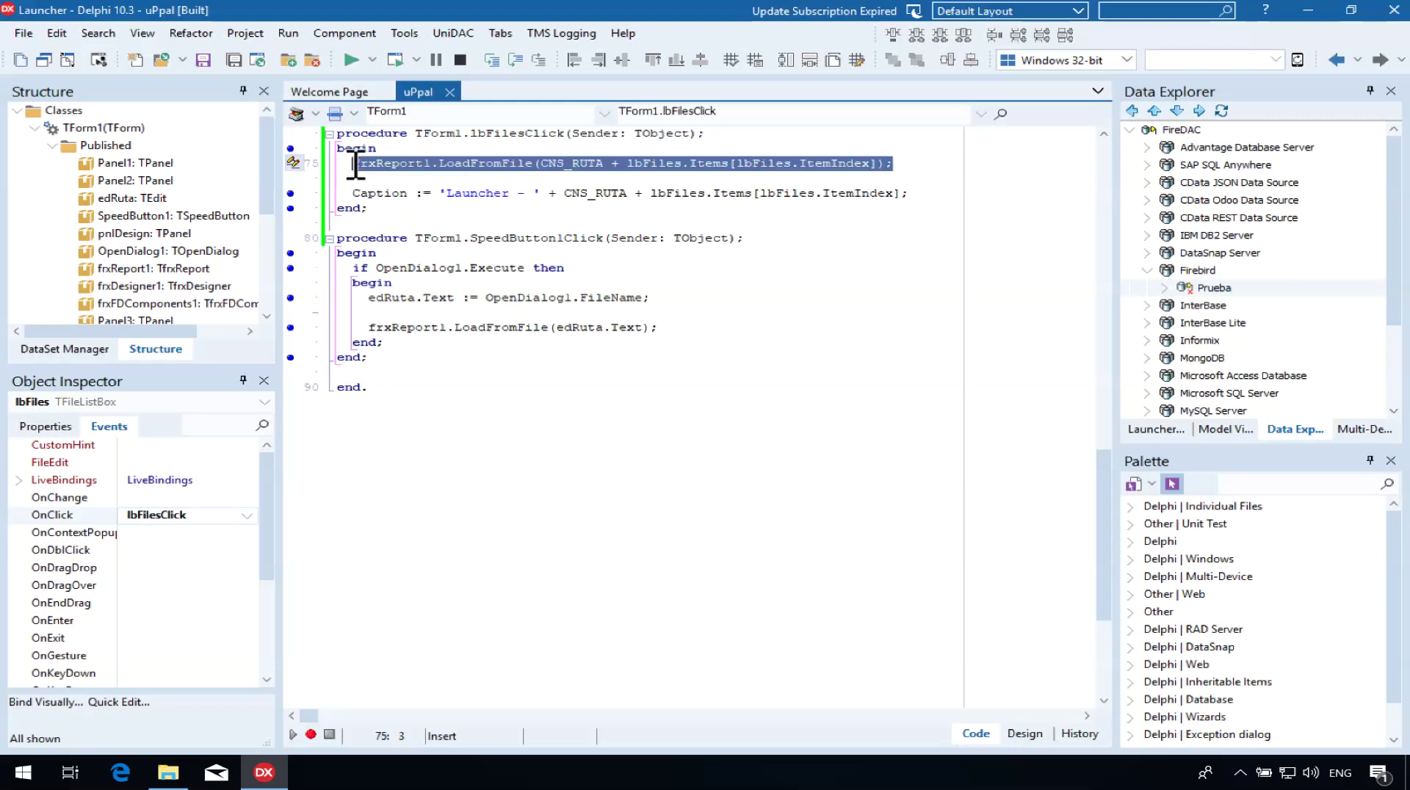
pyautogui.click(357, 174)
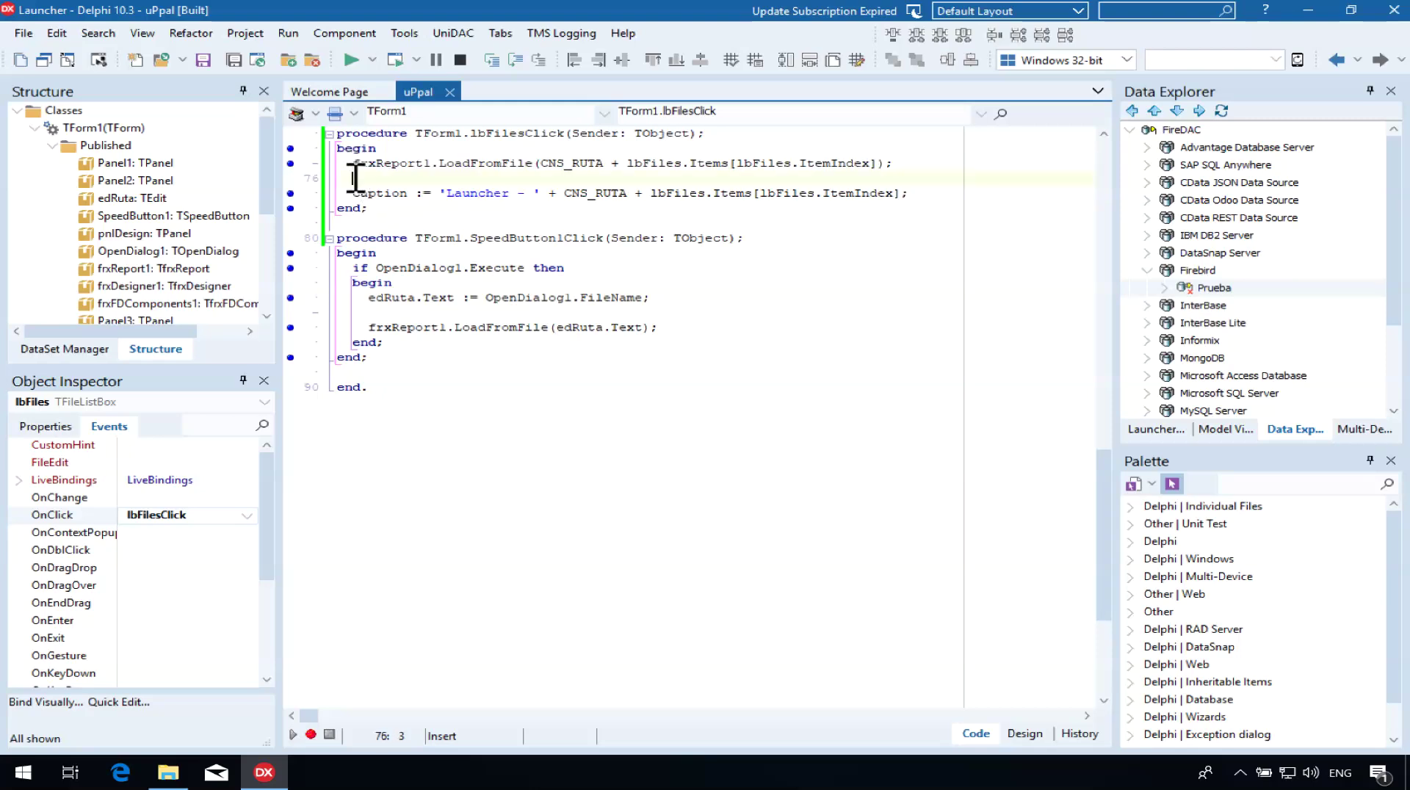
pyautogui.click(356, 163)
# Check frxReport1 and compare the LoadFromFile calls on lines 75 and 86.
pyautogui.press('F12')
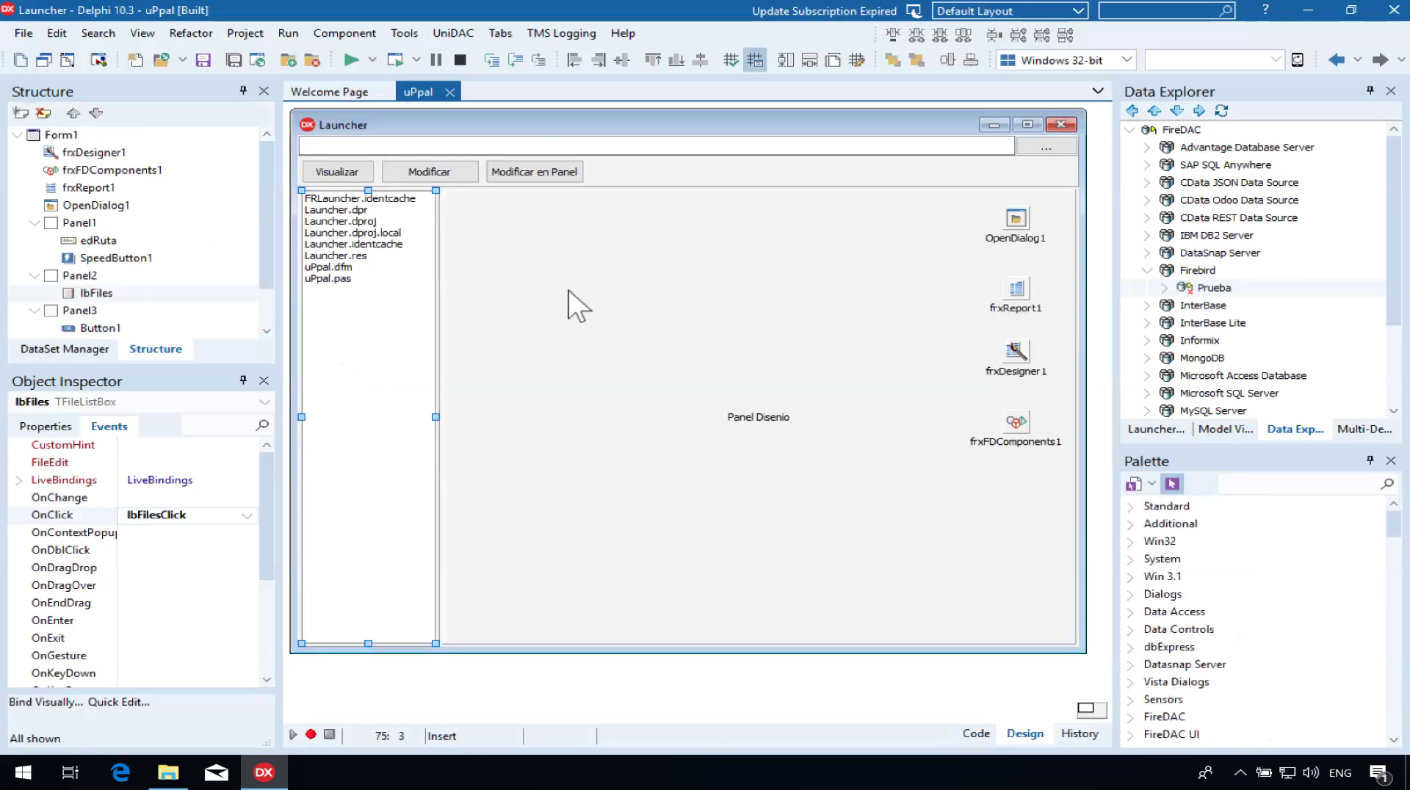
pyautogui.click(1015, 292)
pyautogui.press('F12')
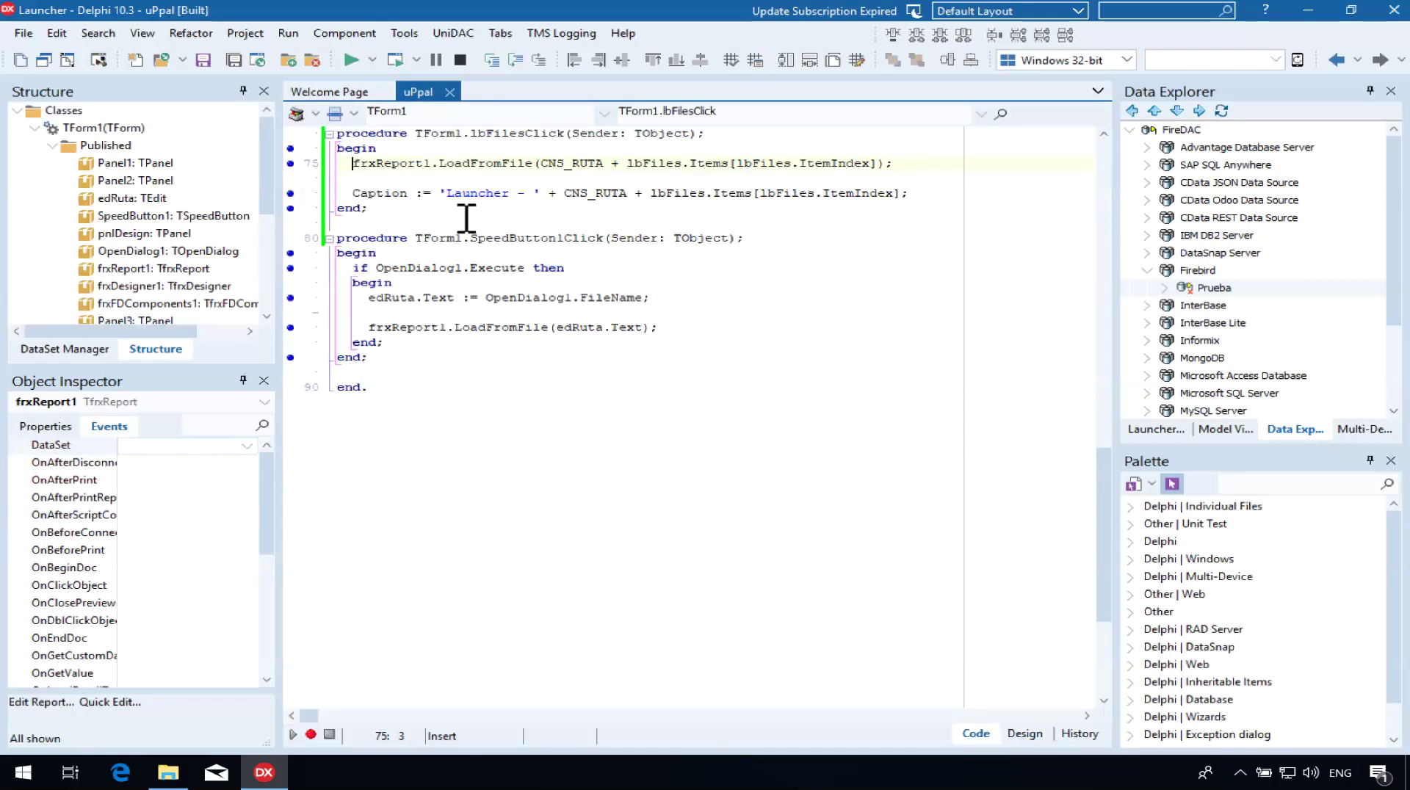
pyautogui.doubleClick(445, 164)
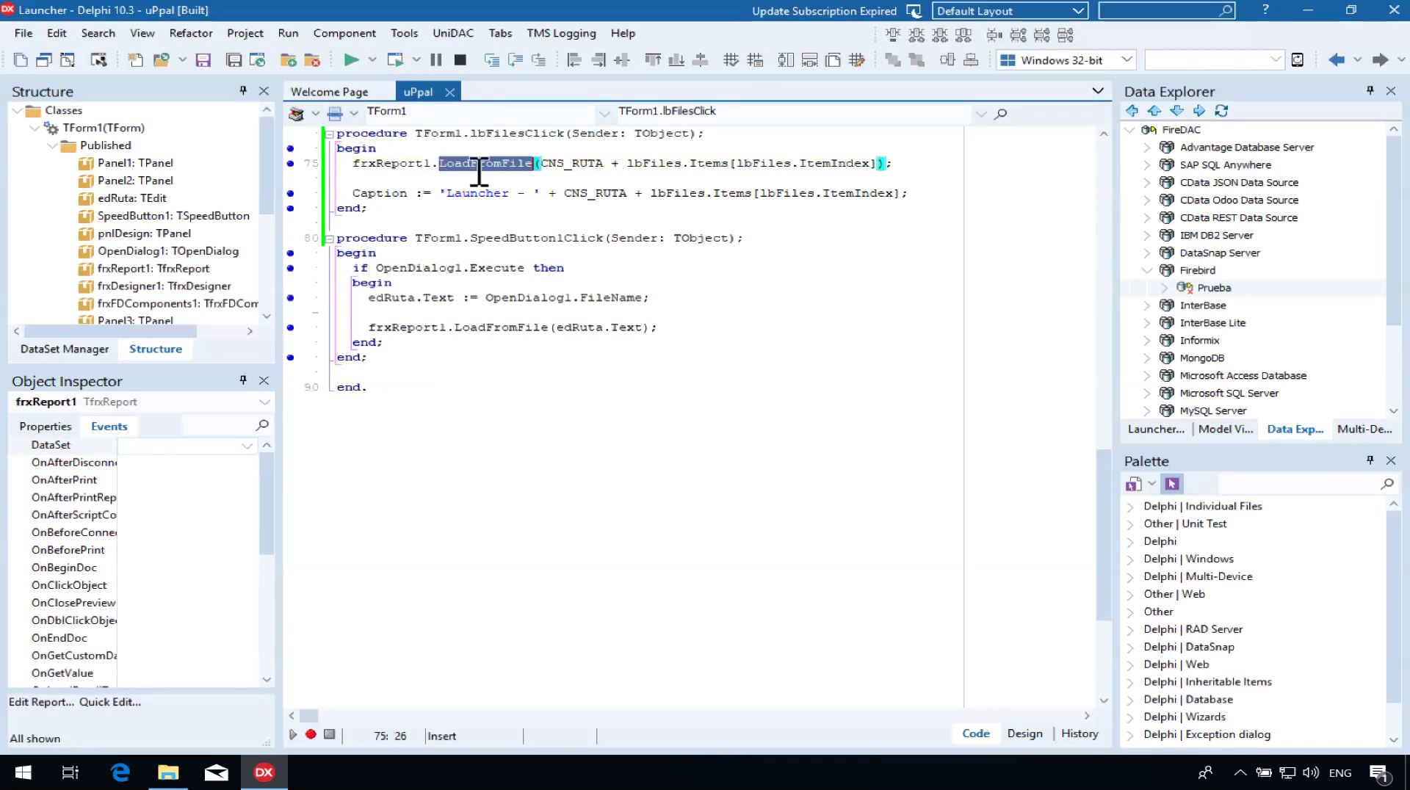
pyautogui.click(507, 327)
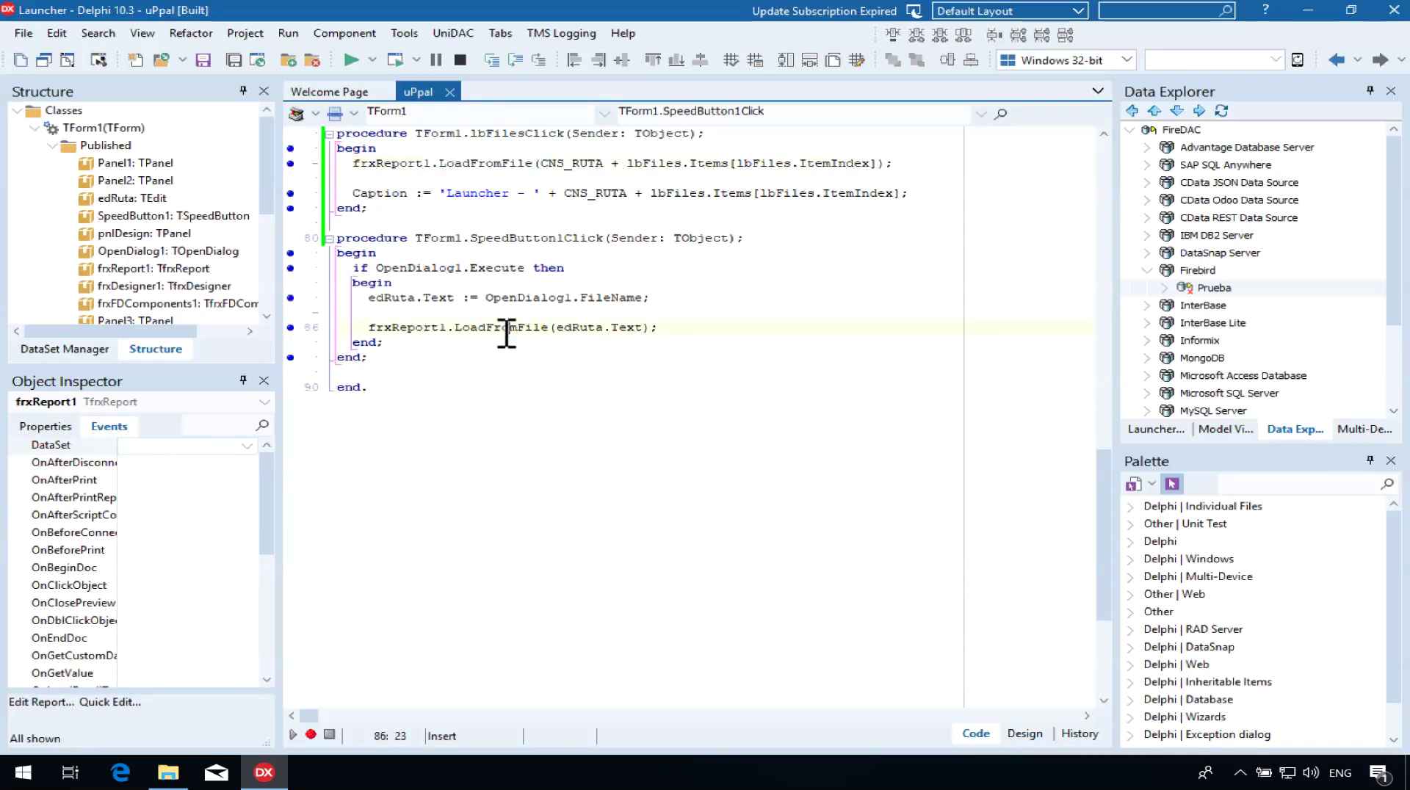
pyautogui.press('F12')
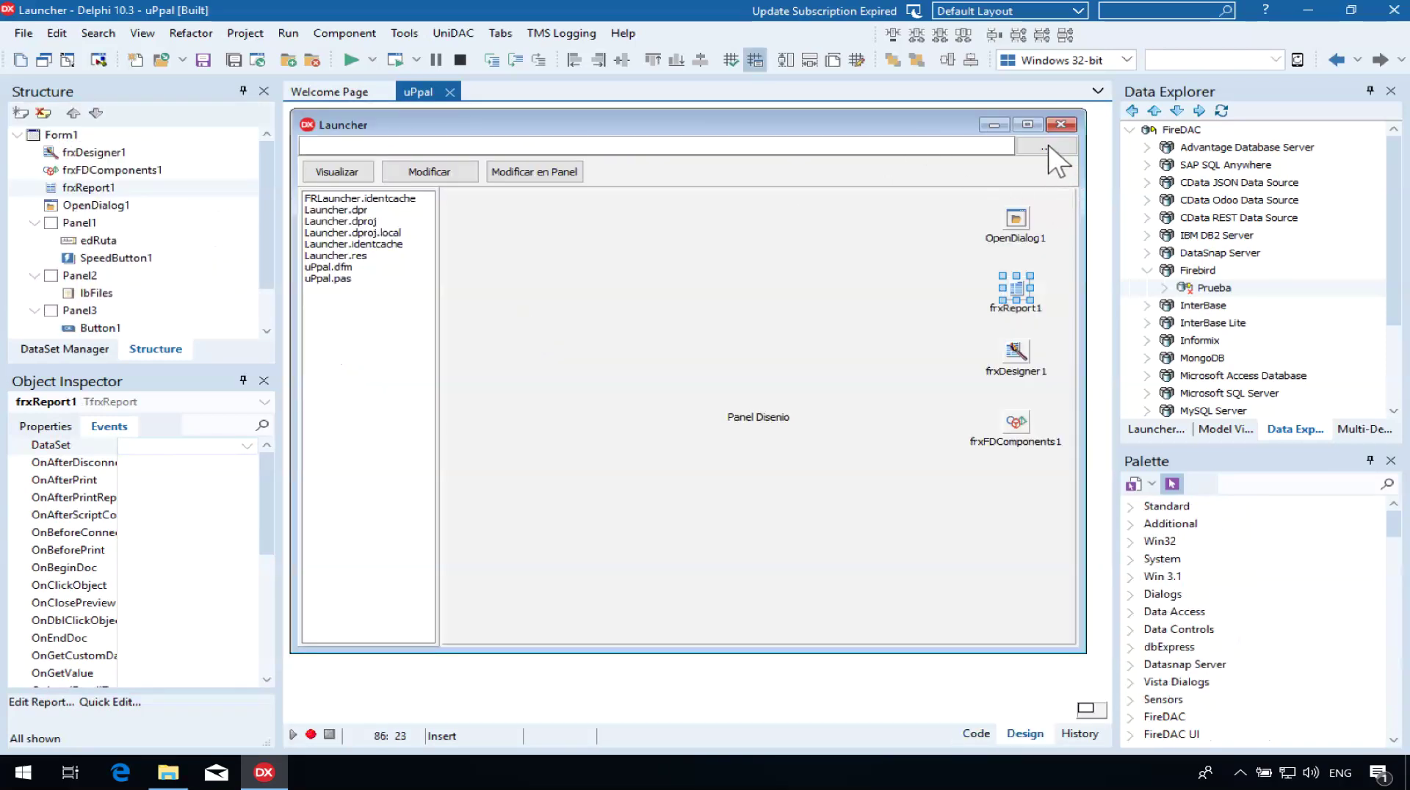
pyautogui.press('F12')
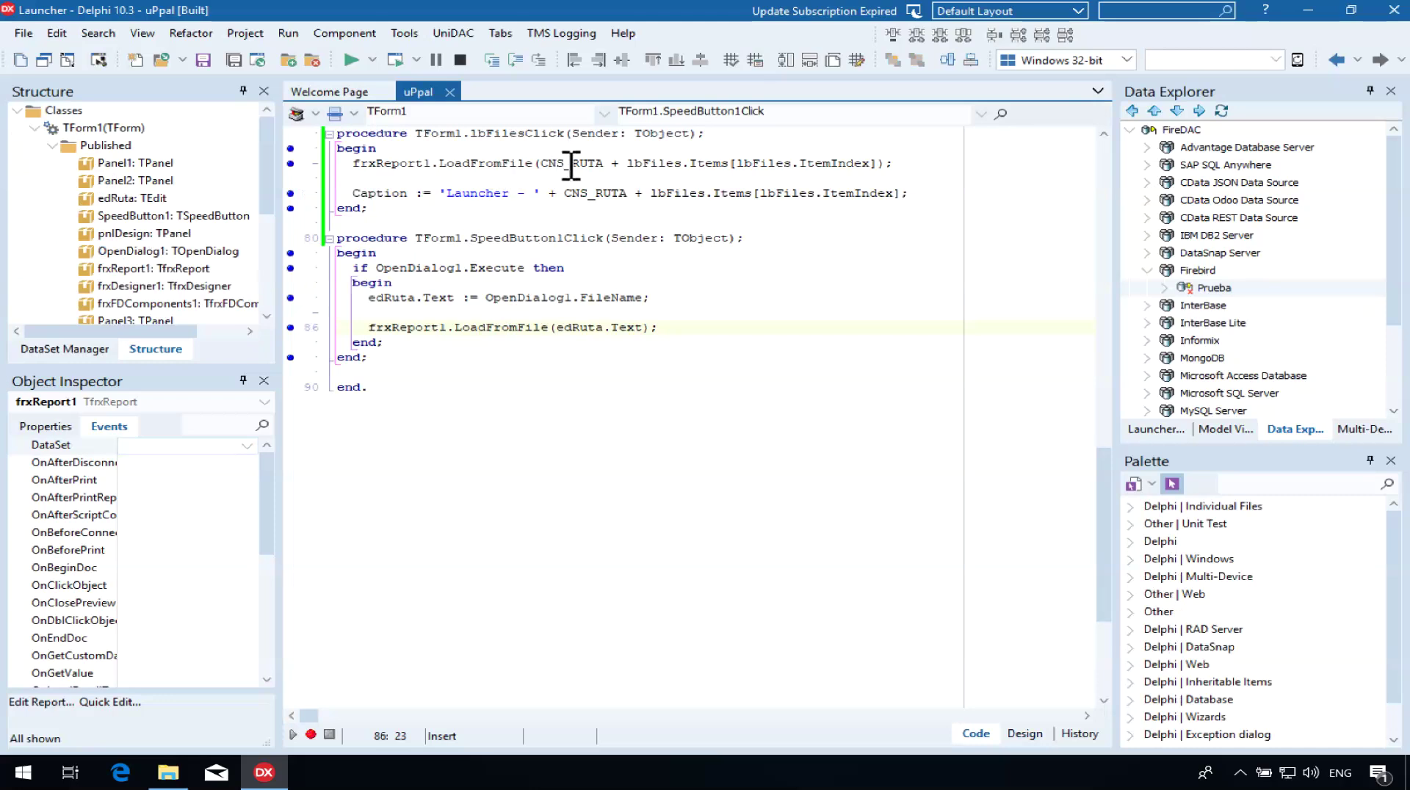
pyautogui.doubleClick(570, 164)
pyautogui.click(619, 193)
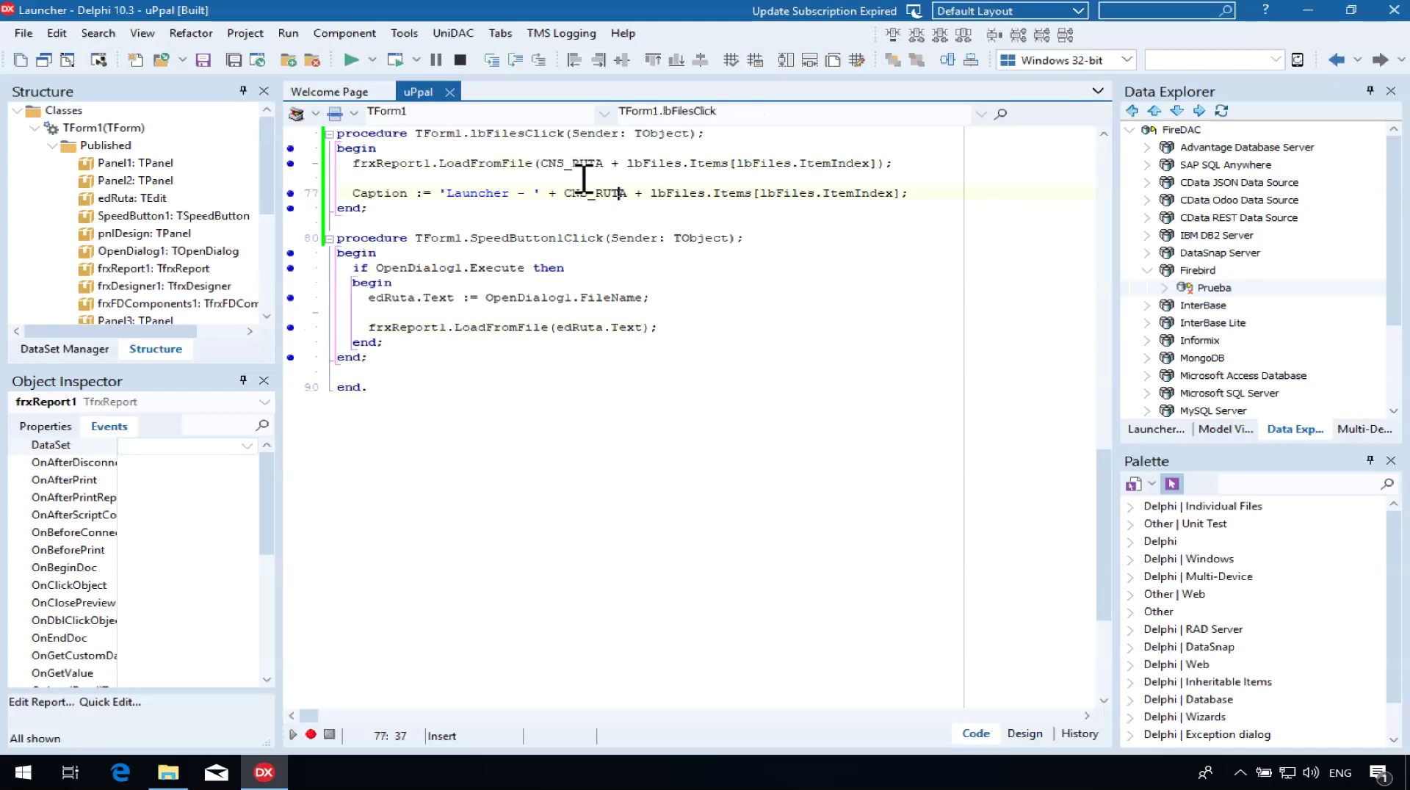
# Select lbFiles.ItemIndex in line 75's file-name expression, then return to the lbFilesClick code.
pyautogui.moveTo(565, 163)
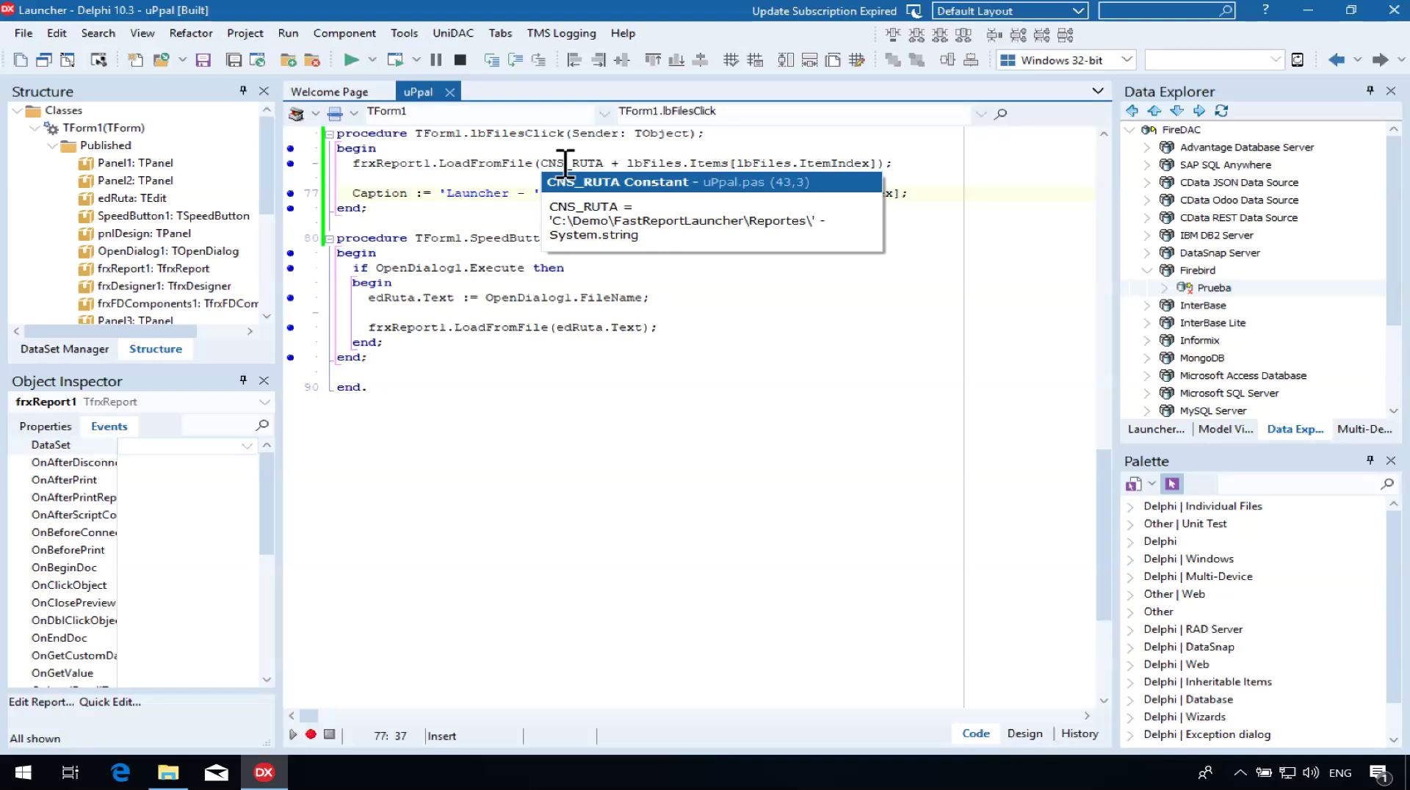
pyautogui.doubleClick(565, 163)
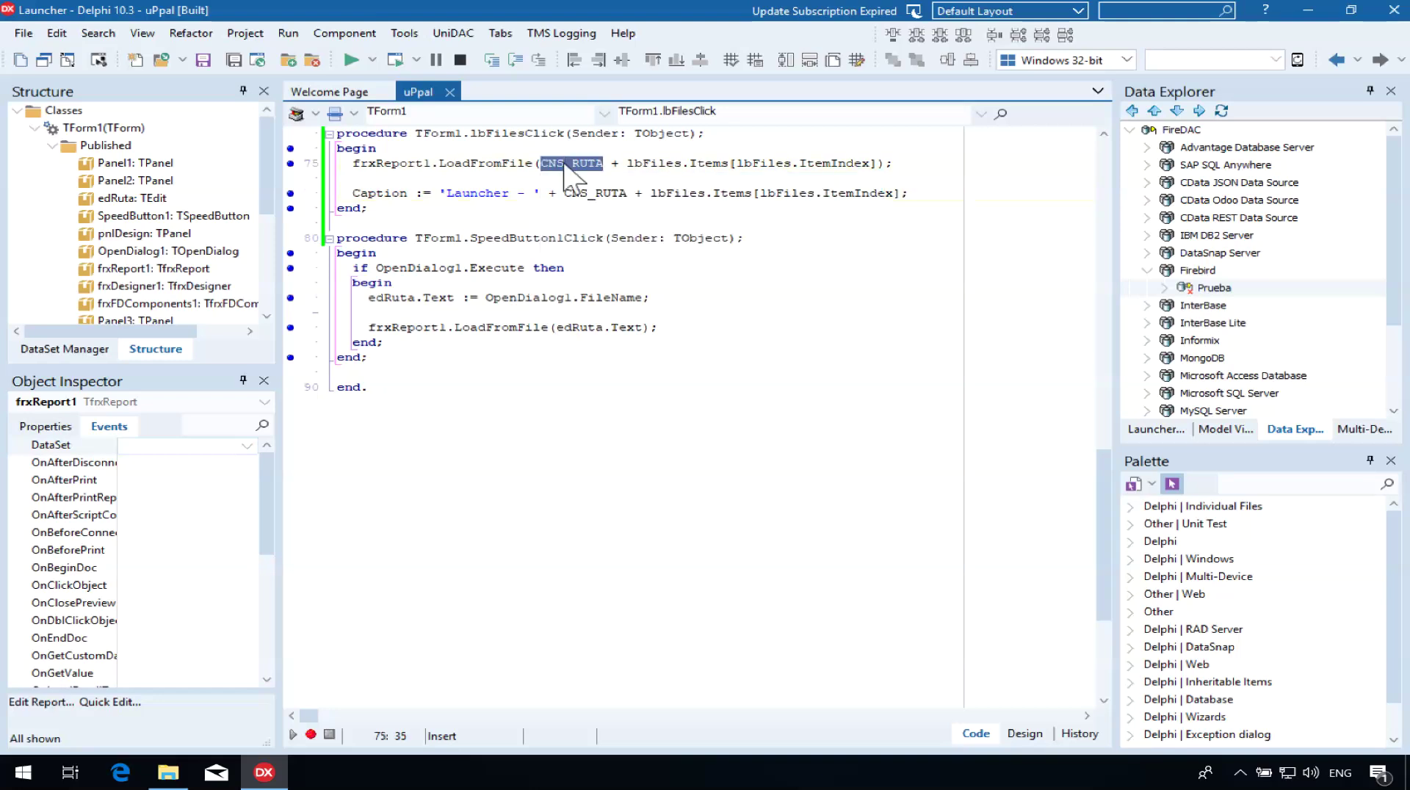
pyautogui.click(575, 176)
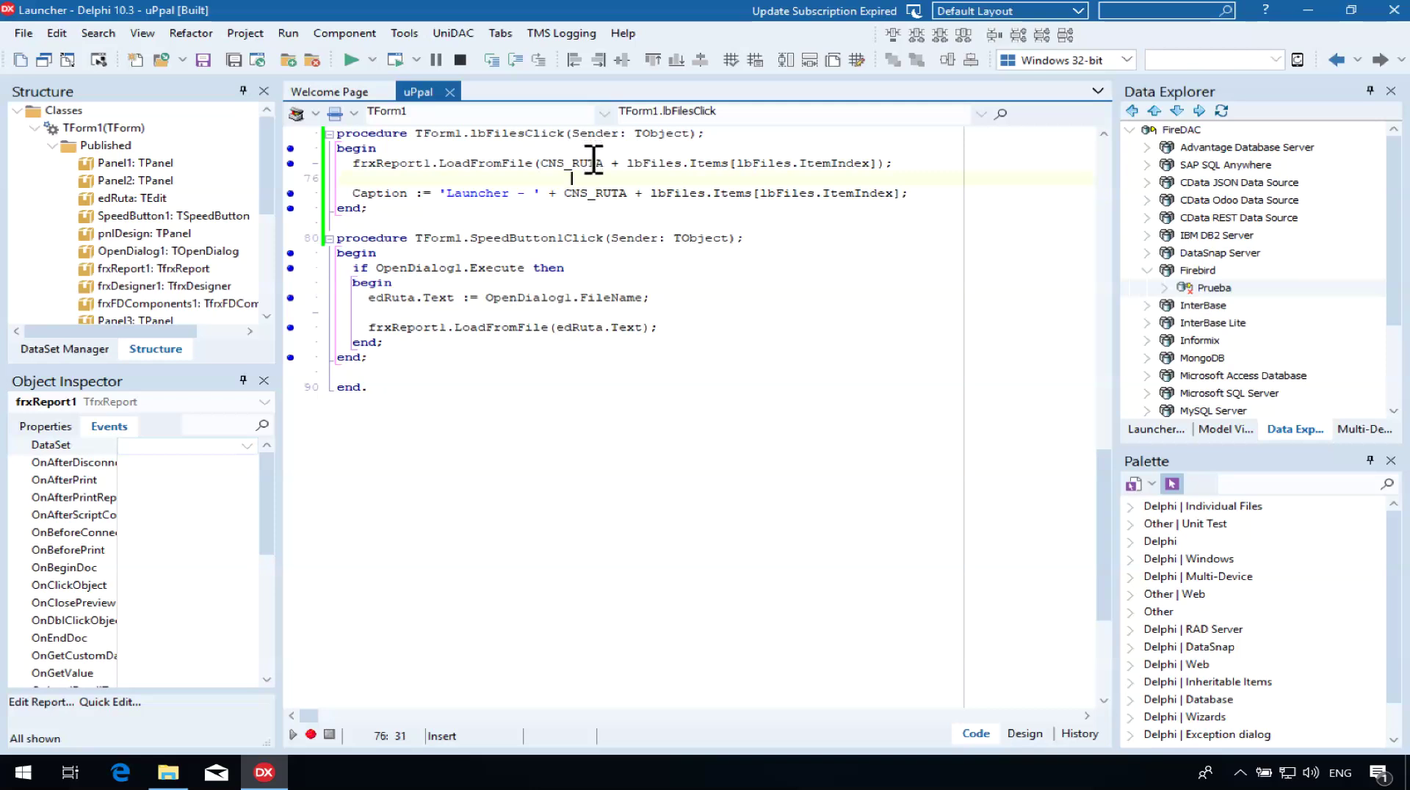
pyautogui.moveTo(593, 157)
pyautogui.moveTo(627, 163); pyautogui.dragTo(886, 163)
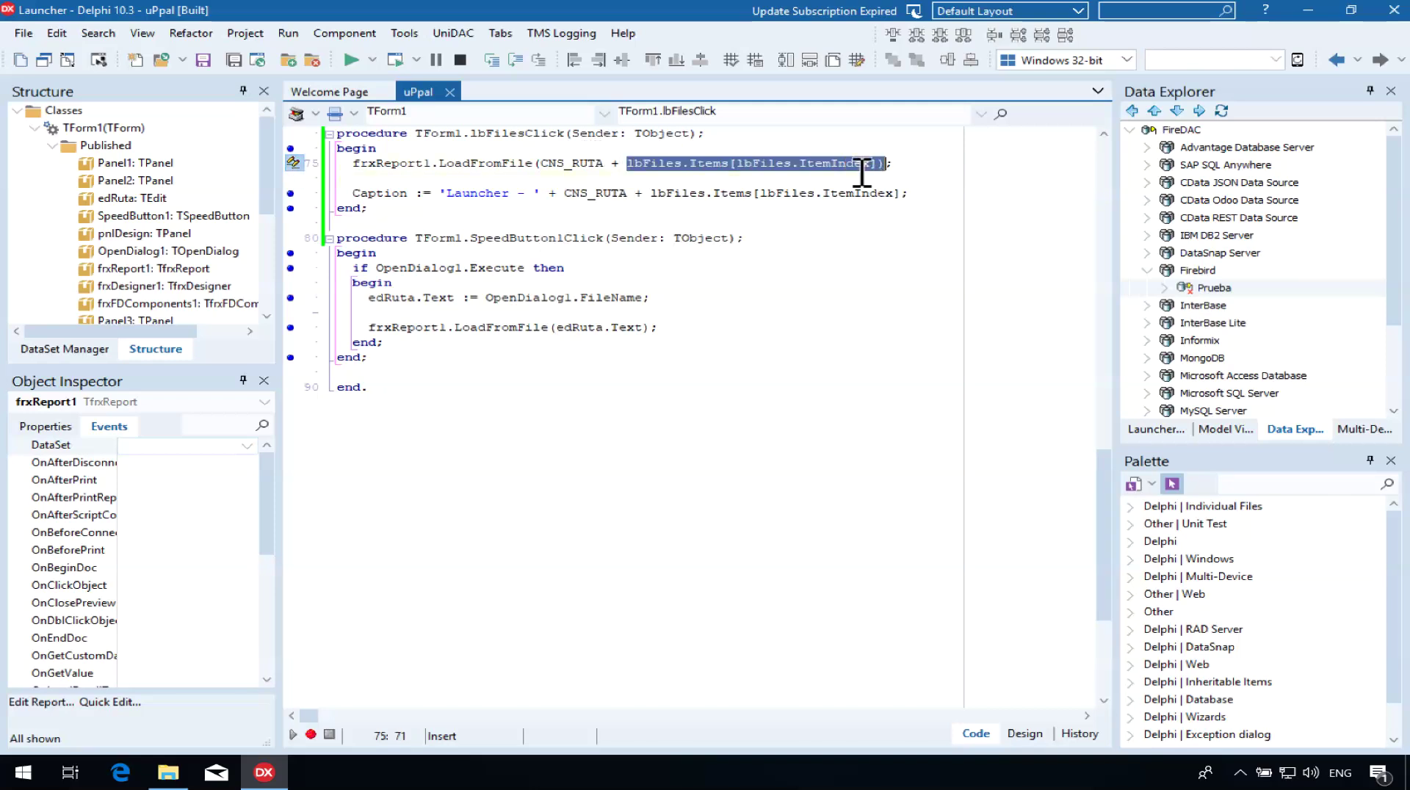
pyautogui.click(354, 163)
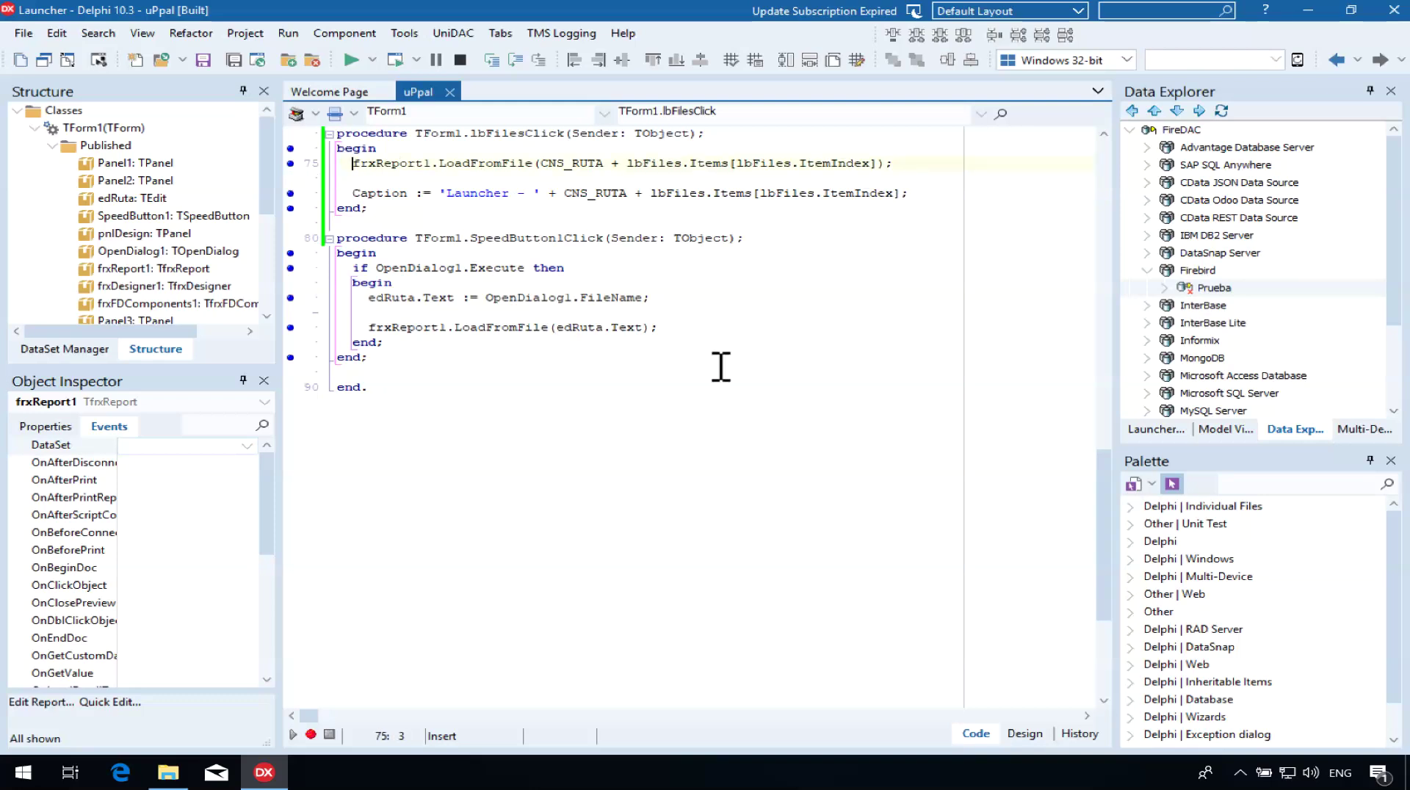
pyautogui.click(736, 163)
pyautogui.hotkey('shift', 'End')
pyautogui.hotkey('shift', 'Left')
pyautogui.hotkey('shift', 'Left')
pyautogui.hotkey('shift', 'Left')
pyautogui.hotkey('ctrl', 'c')
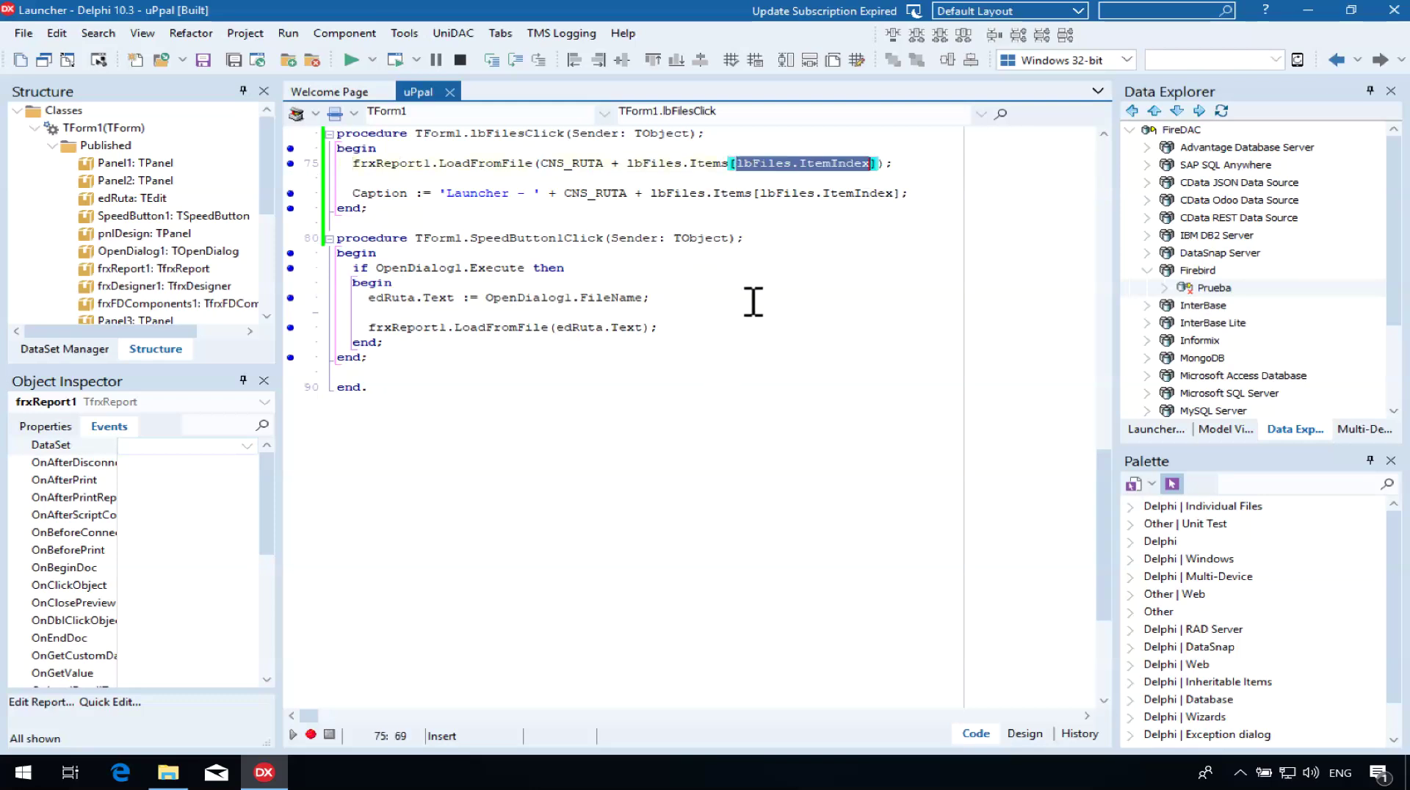
pyautogui.press('F12')
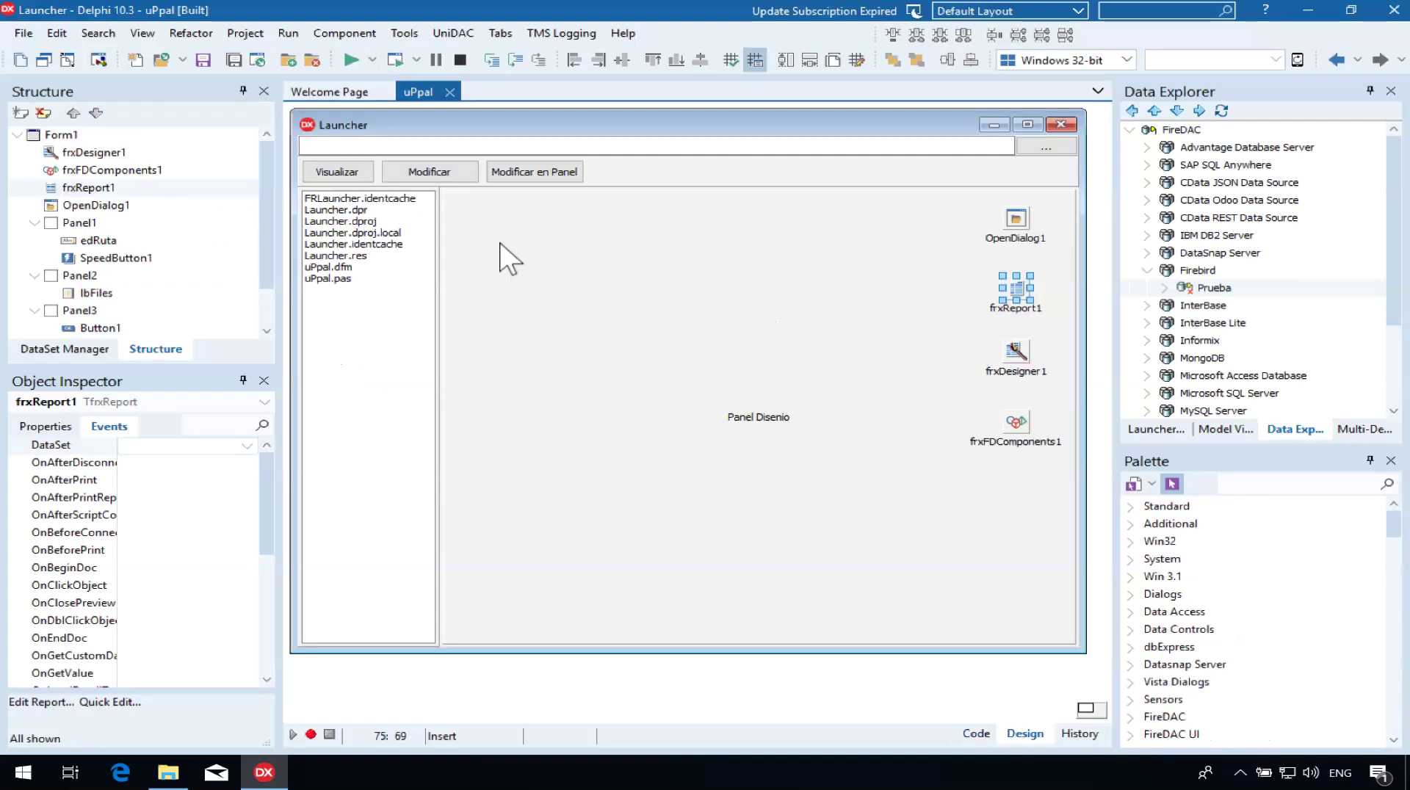
pyautogui.click(378, 289)
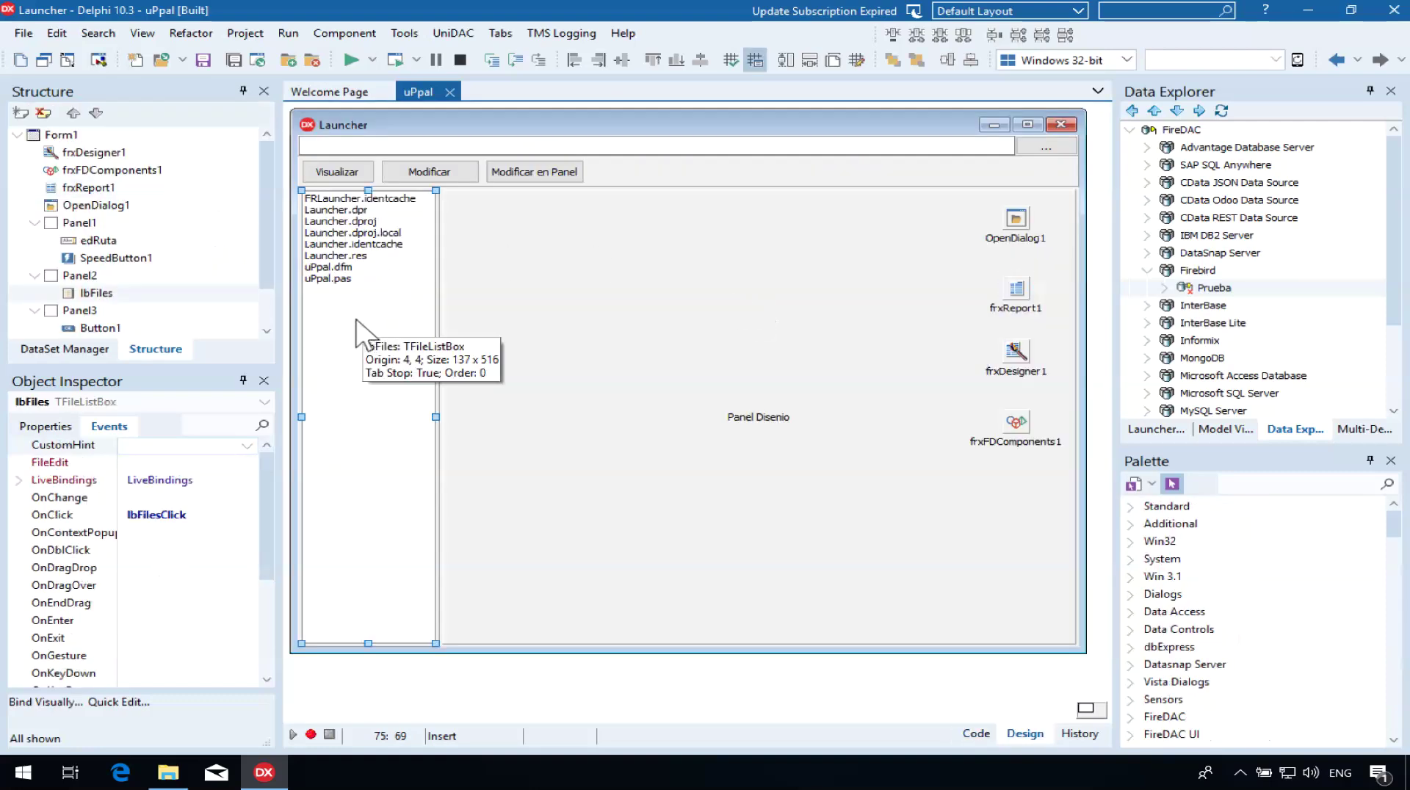
pyautogui.press('F12')
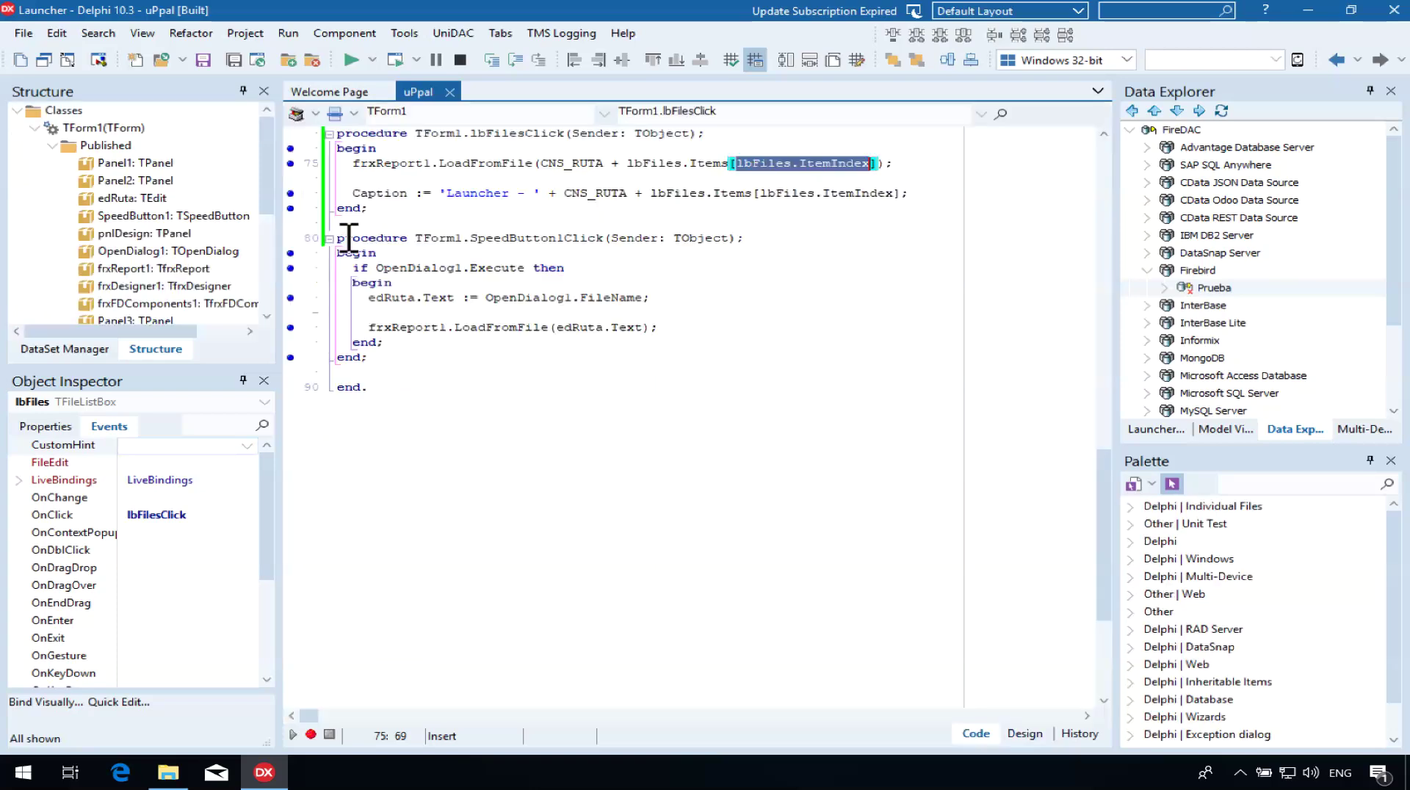
# Insert 'if not (lbFiles.ItemIndex = -1) then' above the report-loading line.
pyautogui.click(347, 163)
pyautogui.press('Return')
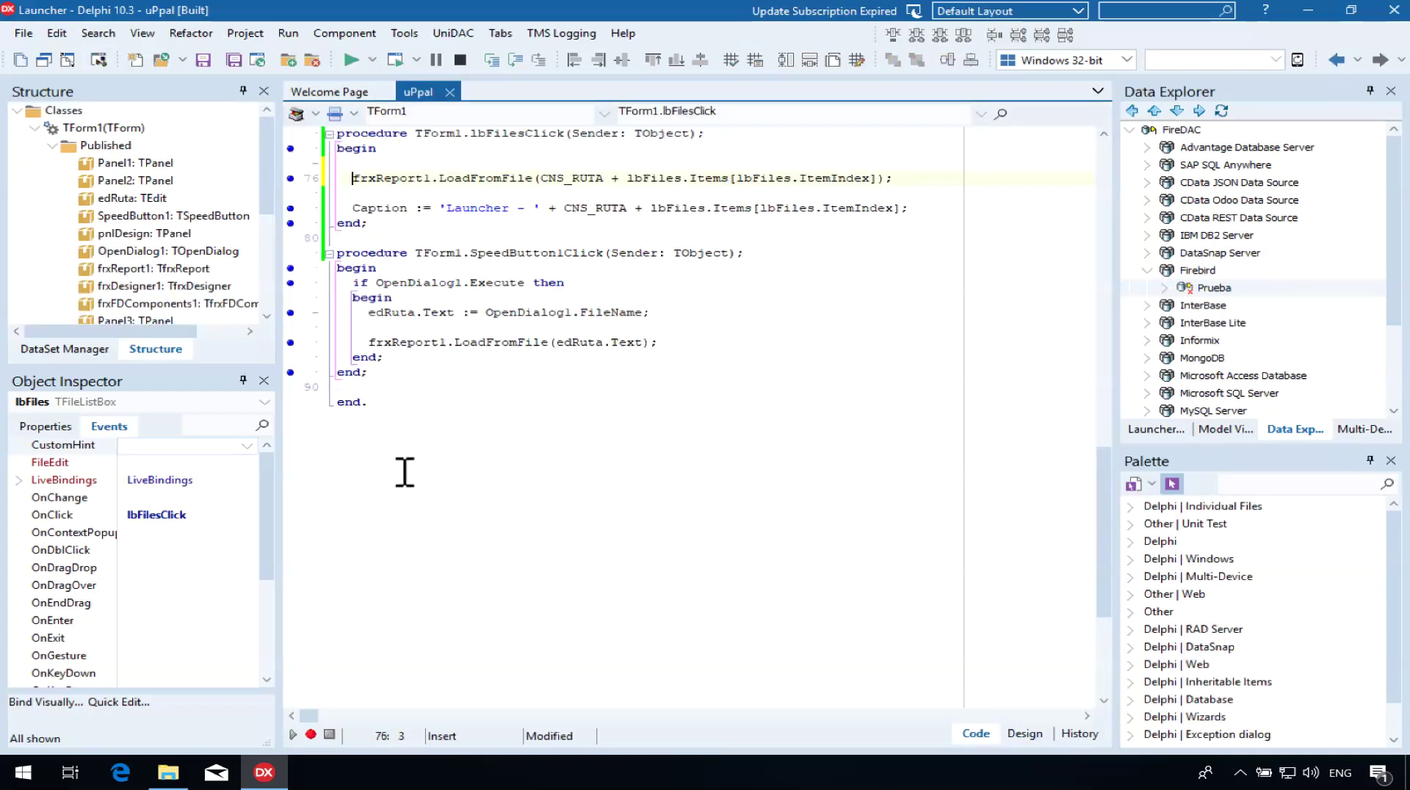
pyautogui.press('Return')
pyautogui.press('Up')
pyautogui.press('Up')
pyautogui.write('if')
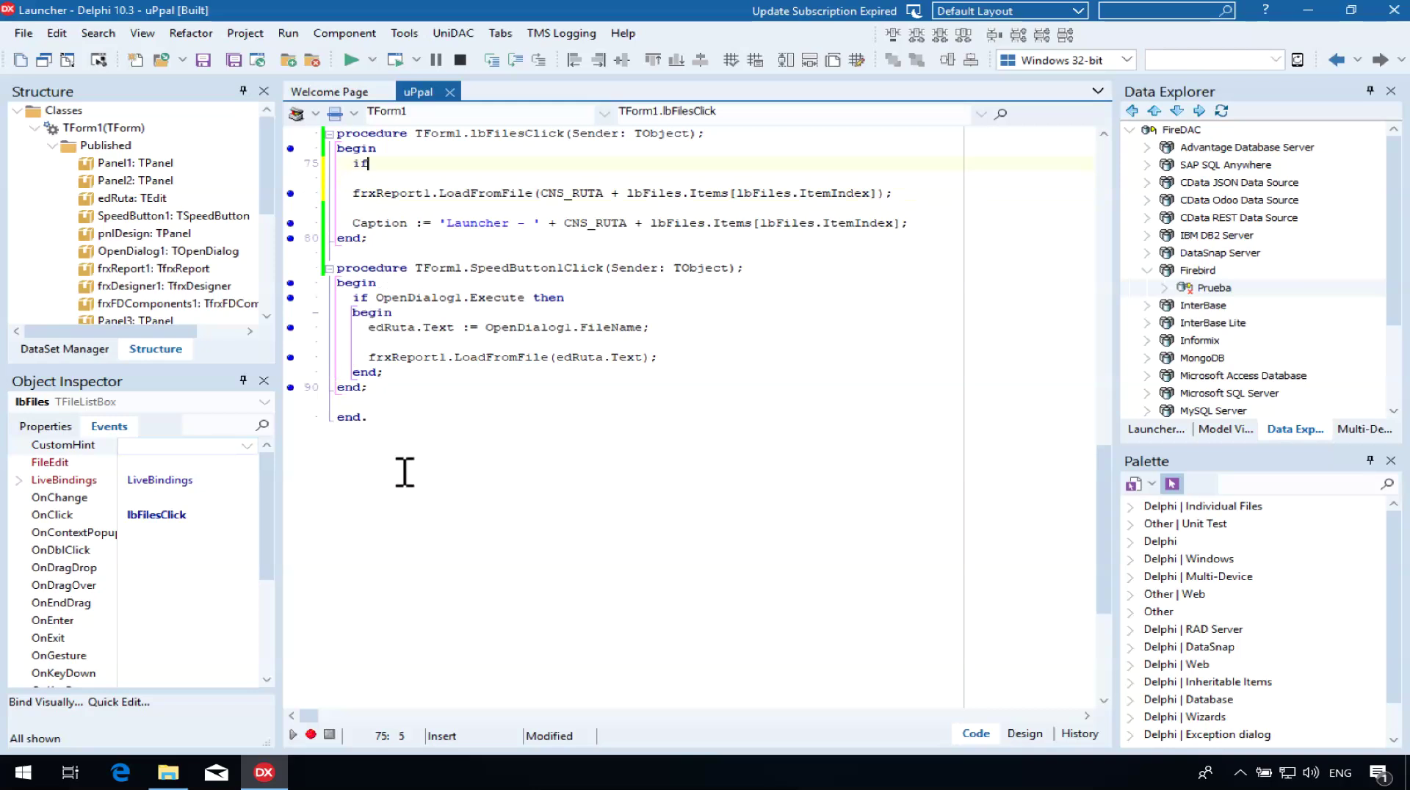
pyautogui.press('space')
pyautogui.write('not')
pyautogui.hotkey('ctrl', 'v')
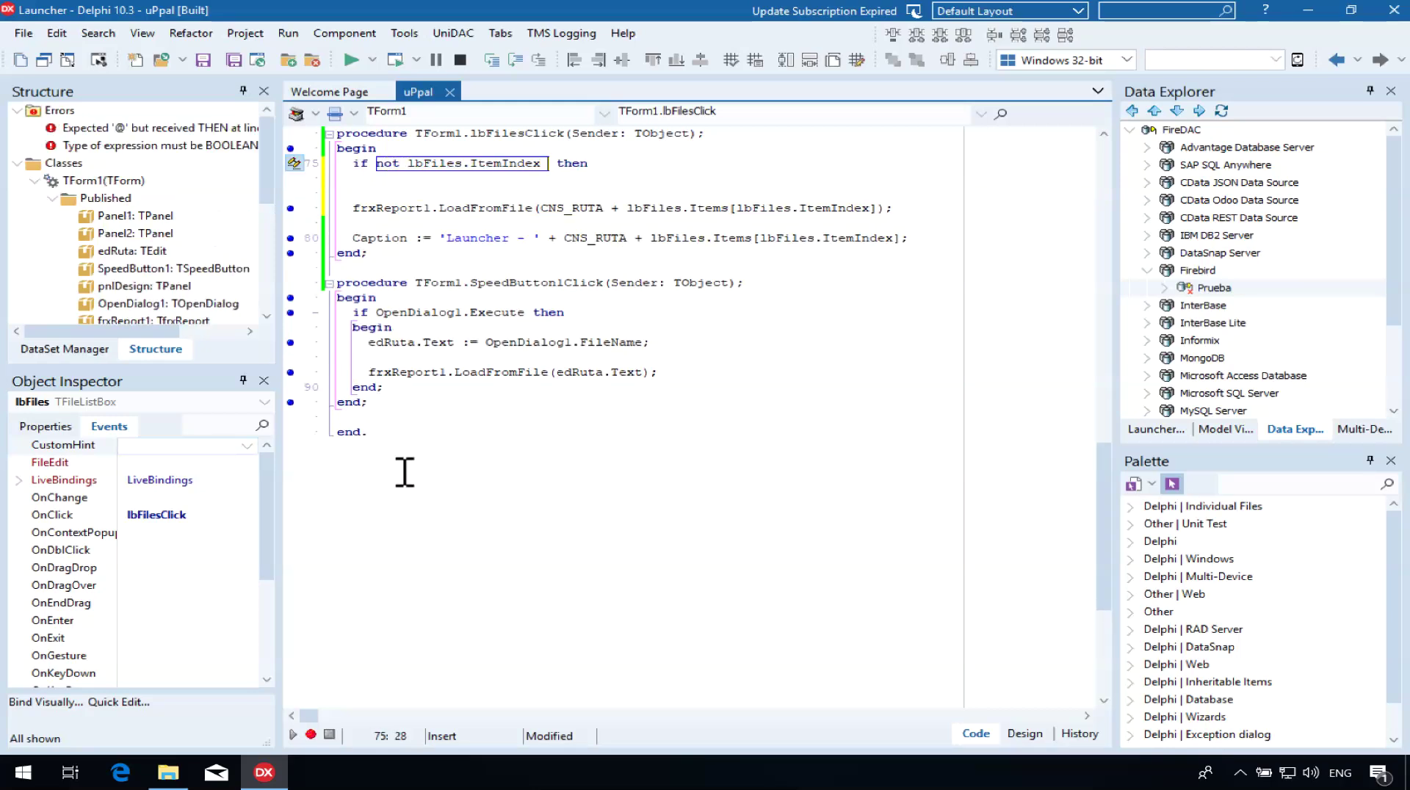
pyautogui.write('= -')
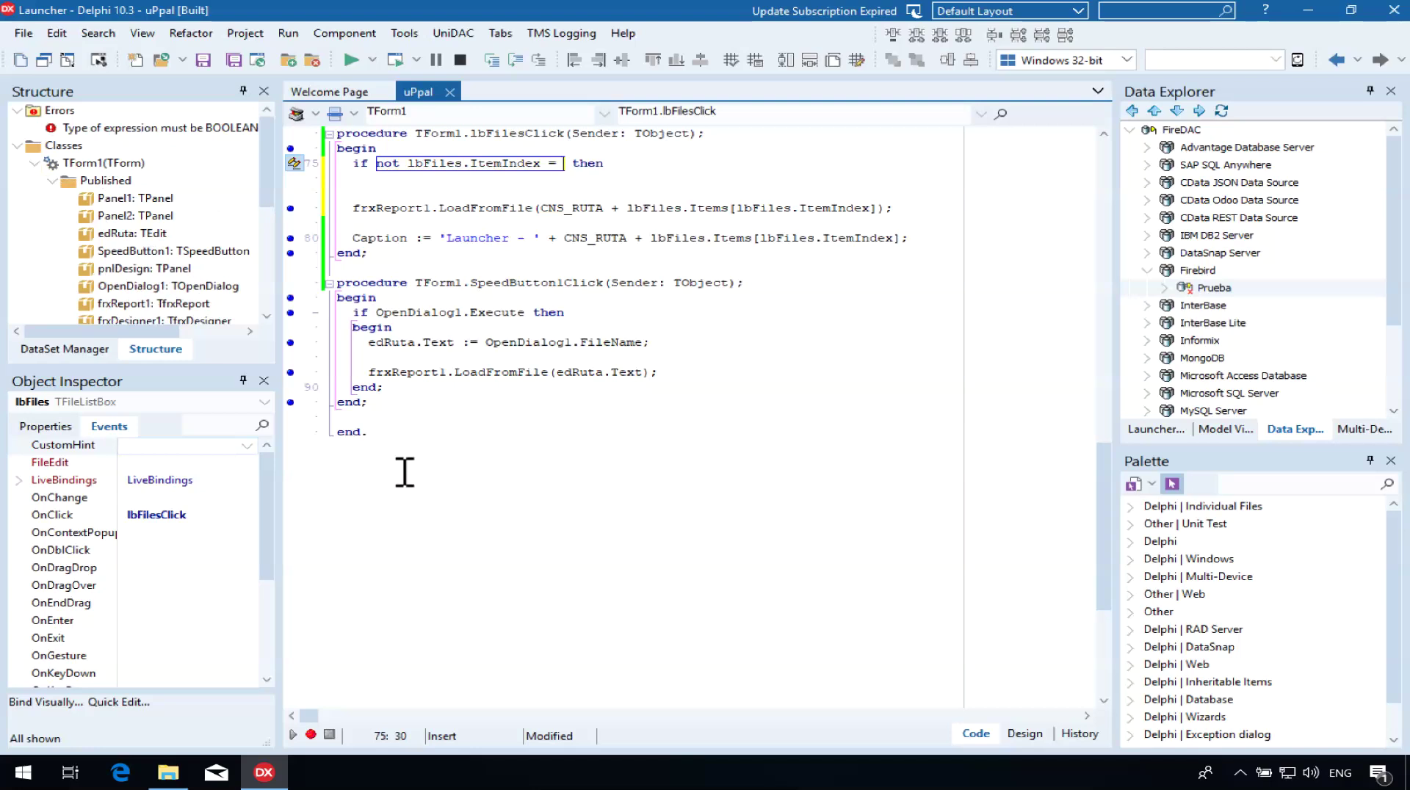
pyautogui.write('1)')
pyautogui.press('Left')
pyautogui.press('Left')
pyautogui.press('Left')
pyautogui.press('Left')
pyautogui.press('Left')
pyautogui.press('Left')
pyautogui.press('Left')
pyautogui.press('Left')
pyautogui.press('Left')
pyautogui.press('Left')
pyautogui.press('Left')
pyautogui.press('Left')
pyautogui.press('Left')
pyautogui.press('Left')
pyautogui.press('Left')
pyautogui.write('(')
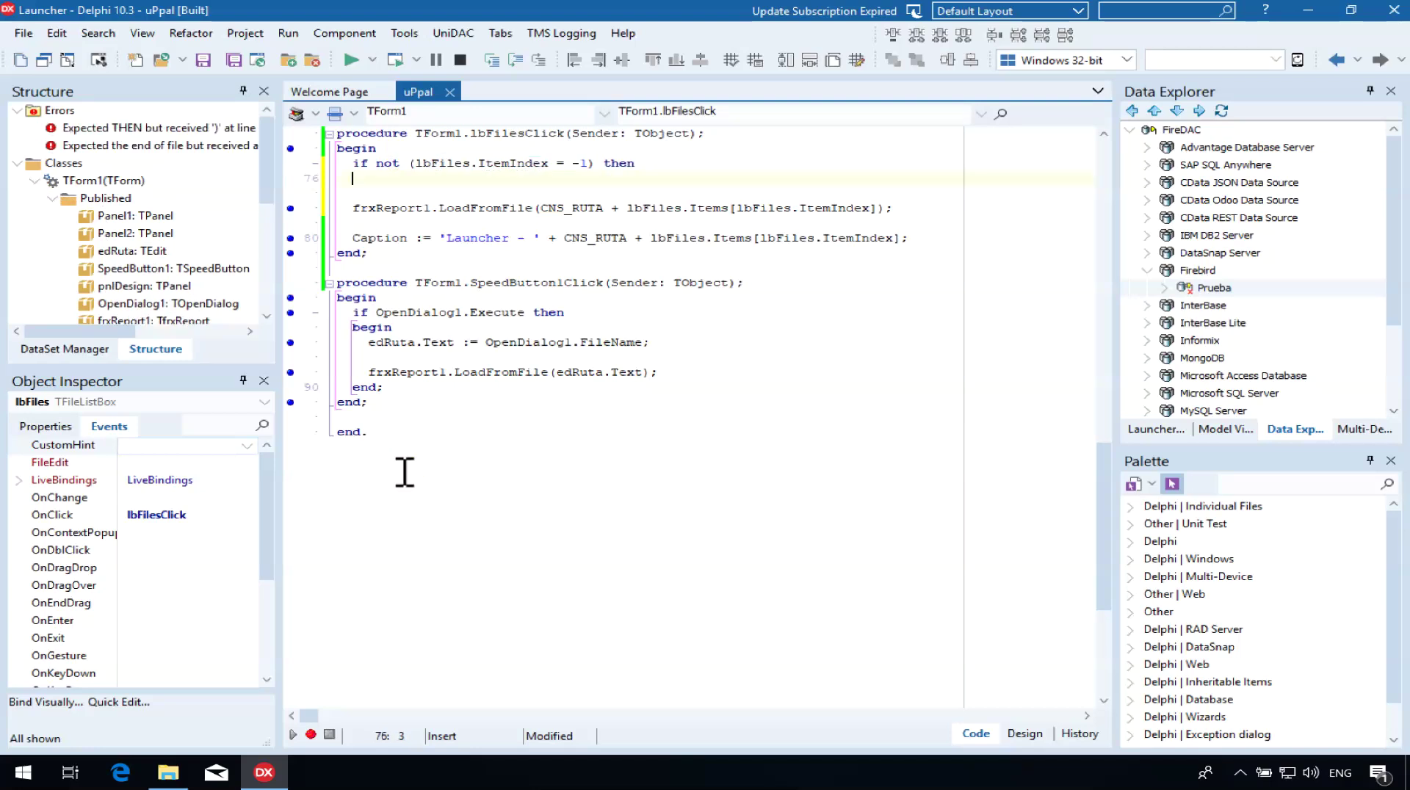
# Enclose the LoadFromFile and Caption lines in begin…end;, remove the extra blank line, and reformat.
pyautogui.press('Down')
pyautogui.write('begin')
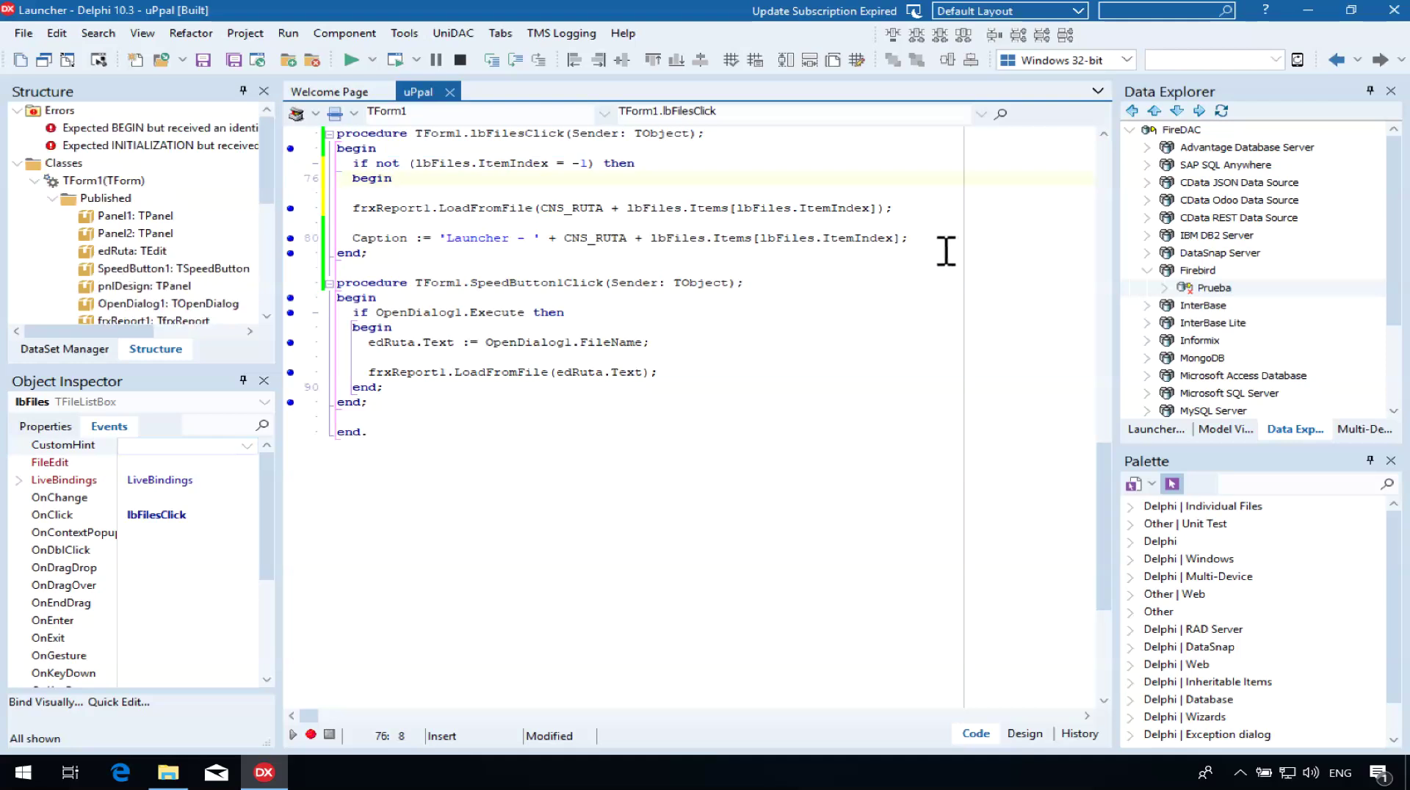
pyautogui.click(919, 238)
pyautogui.press('Return')
pyautogui.write('end;')
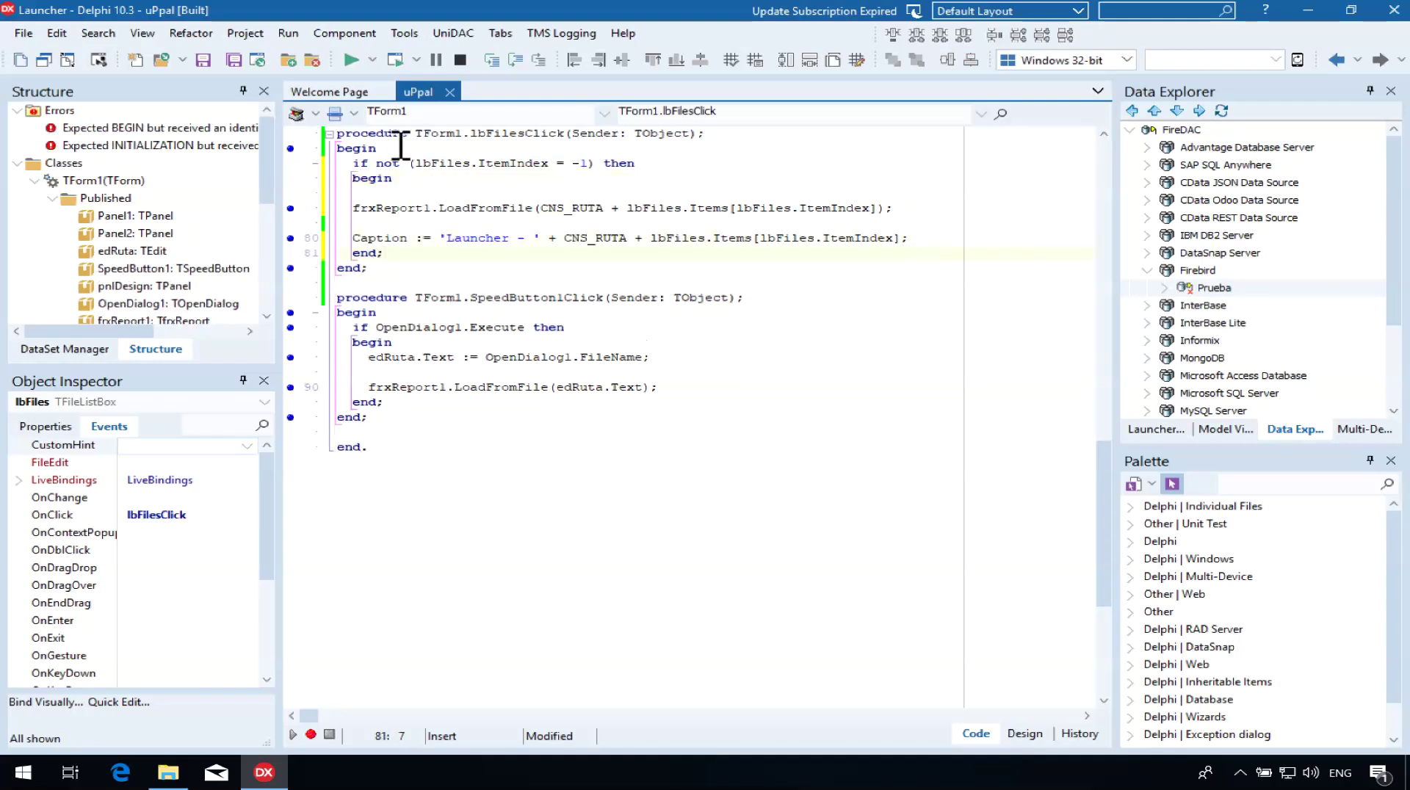
pyautogui.click(384, 189)
pyautogui.hotkey('ctrl', 'y')
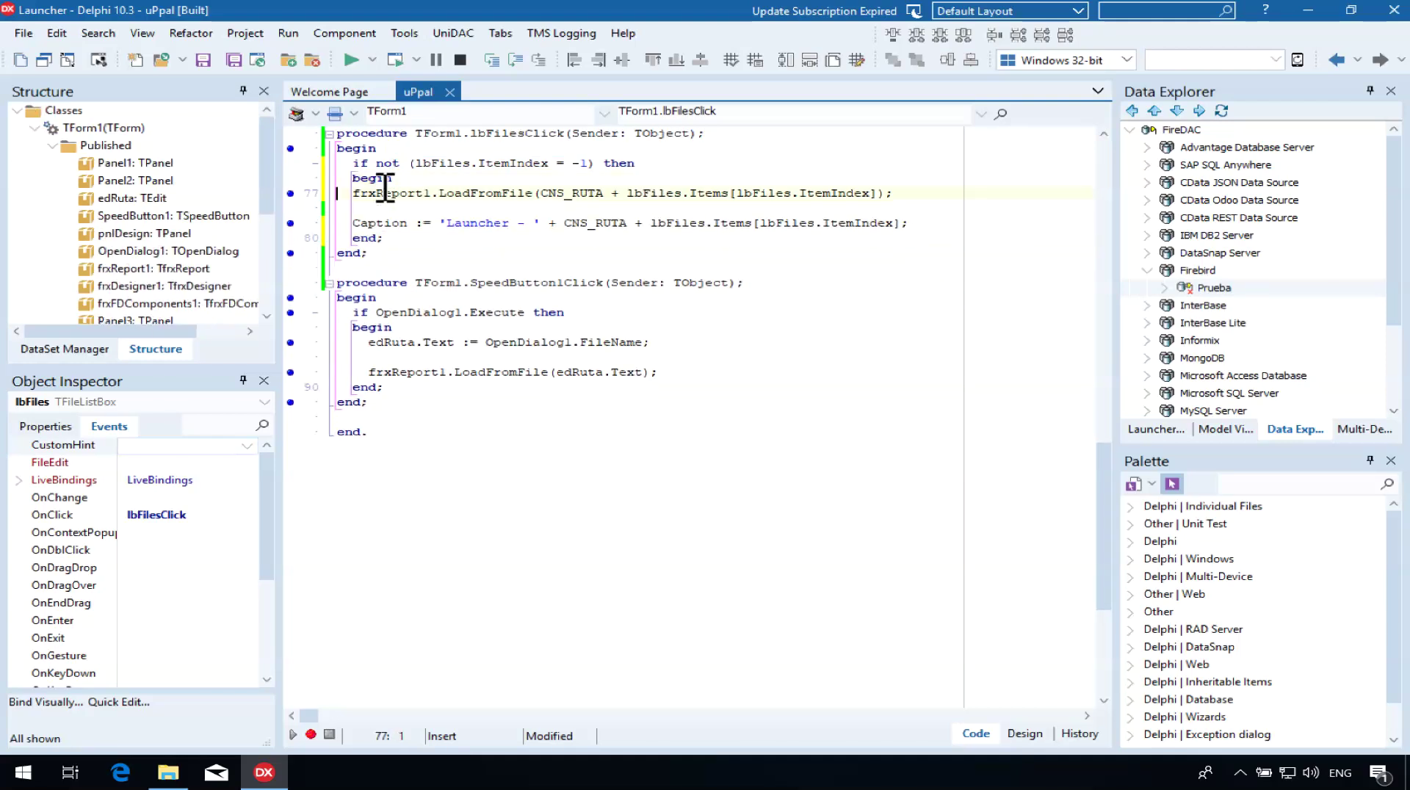
pyautogui.hotkey('ctrl', 'd')
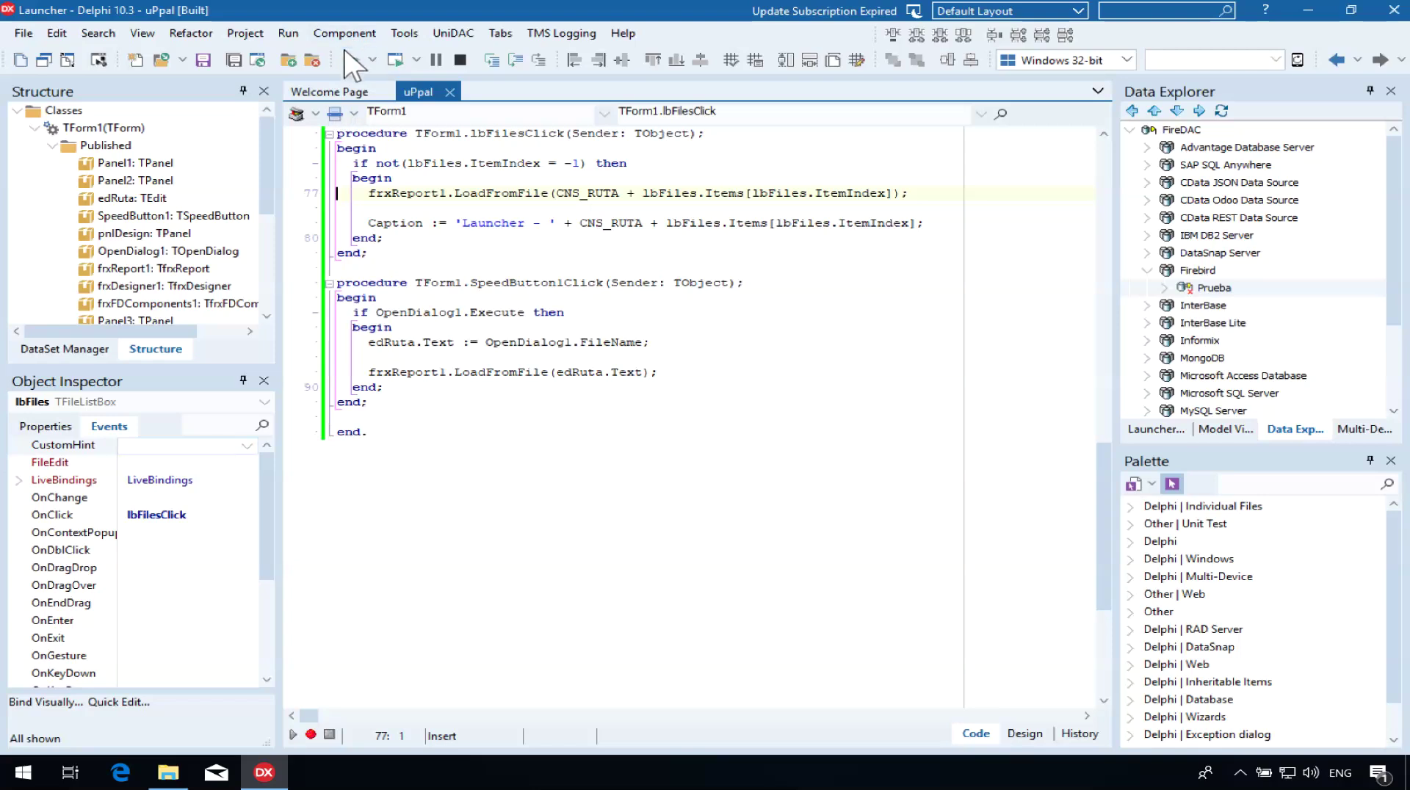
# Run Launcher and select Primero.fr3, comparing its title path with the Reportes folder in Explorer.
pyautogui.click(353, 58)
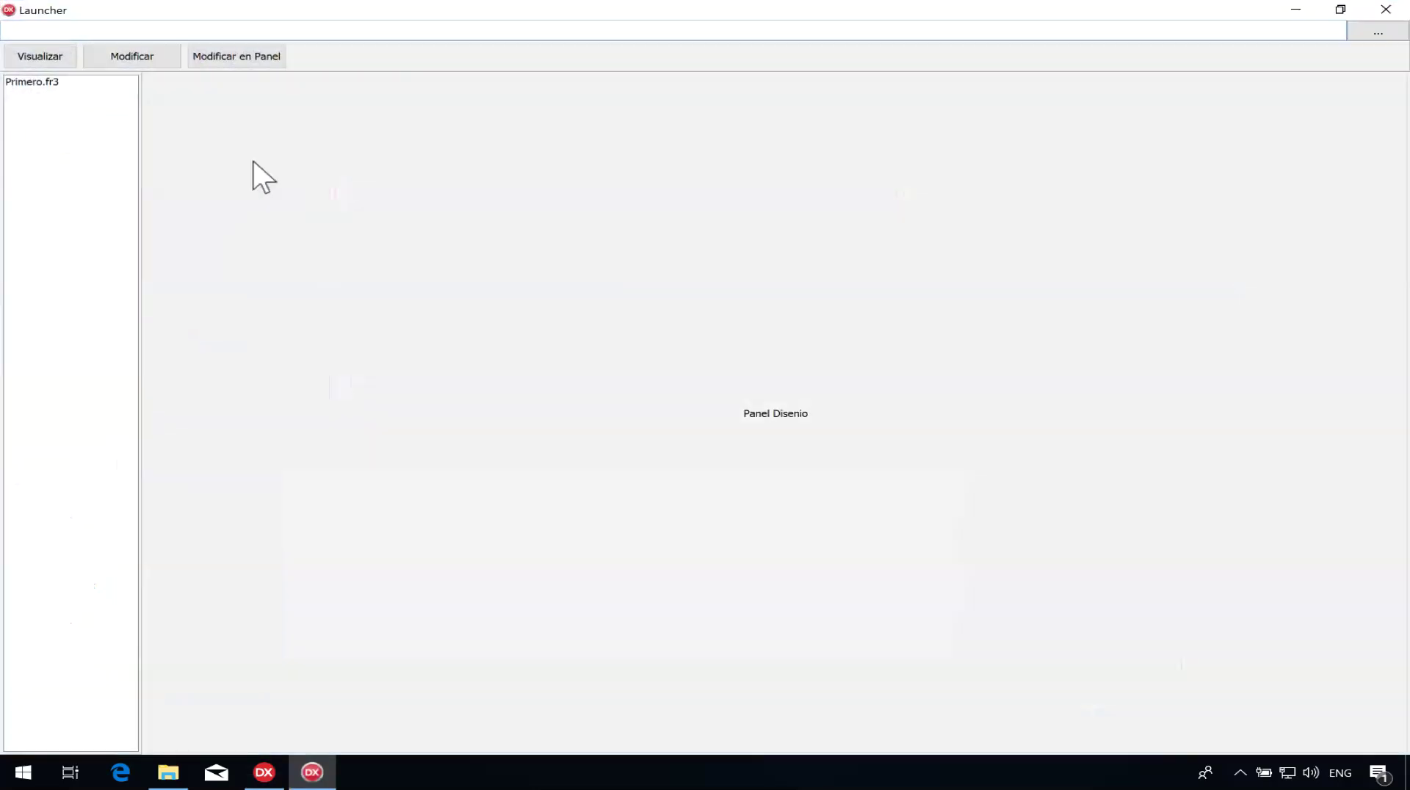
pyautogui.click(66, 84)
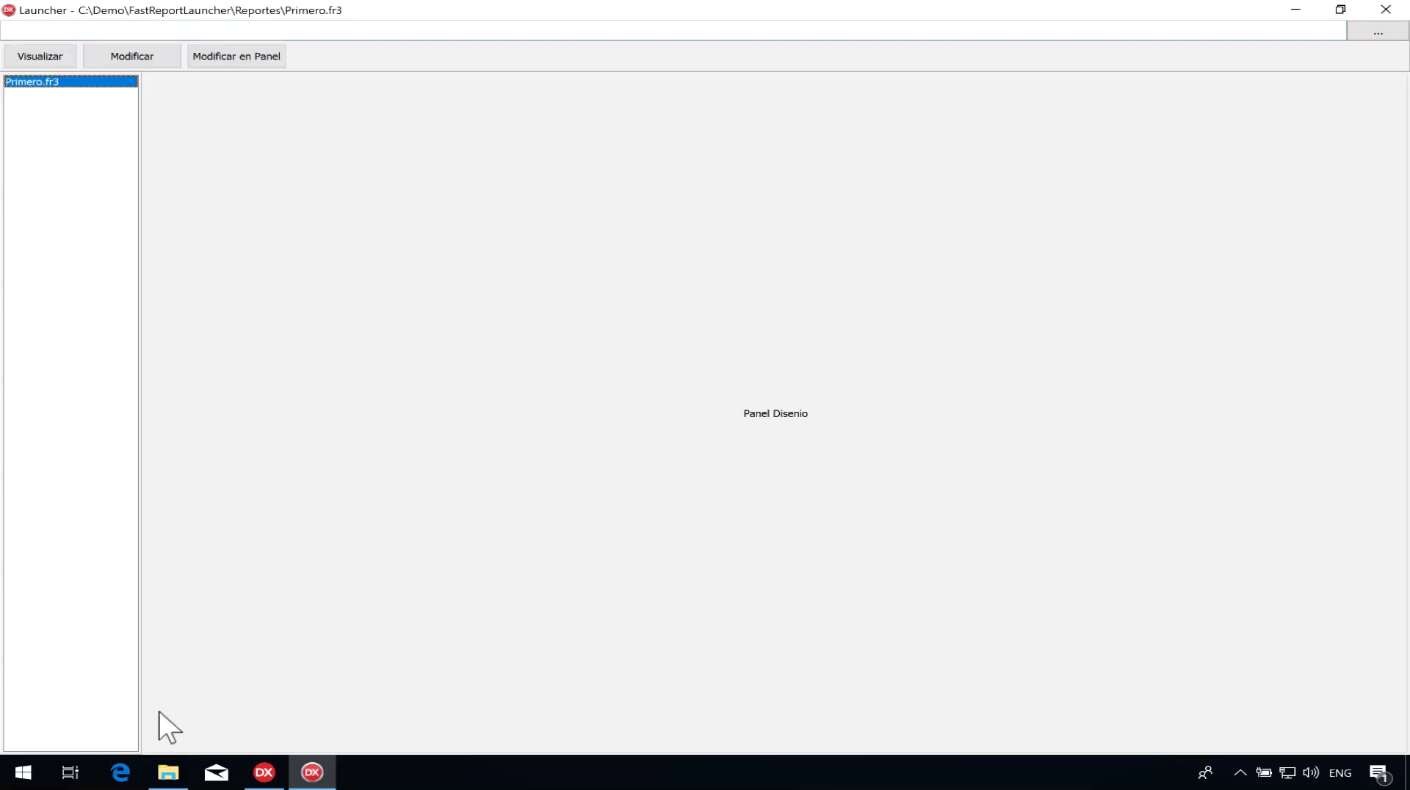
pyautogui.click(169, 774)
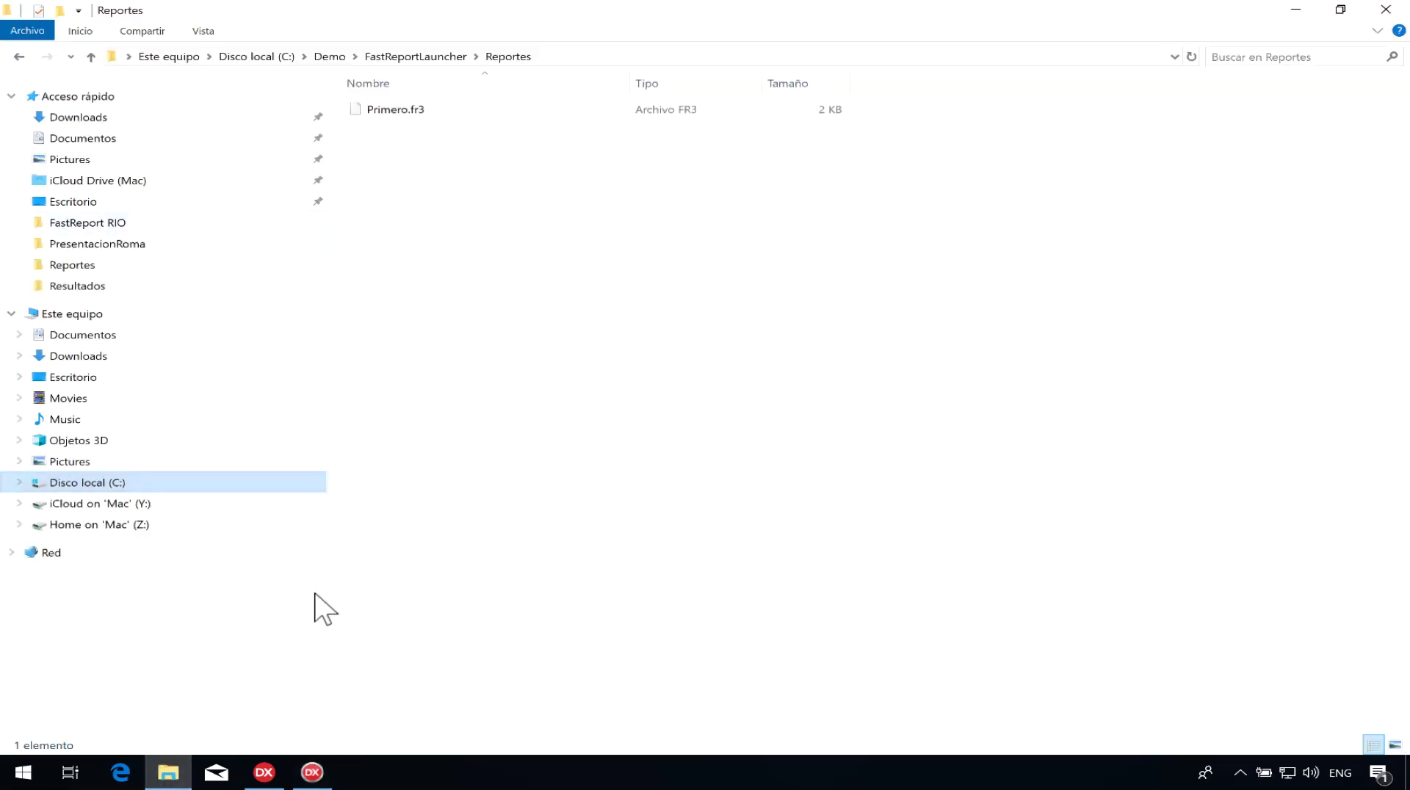
pyautogui.click(312, 772)
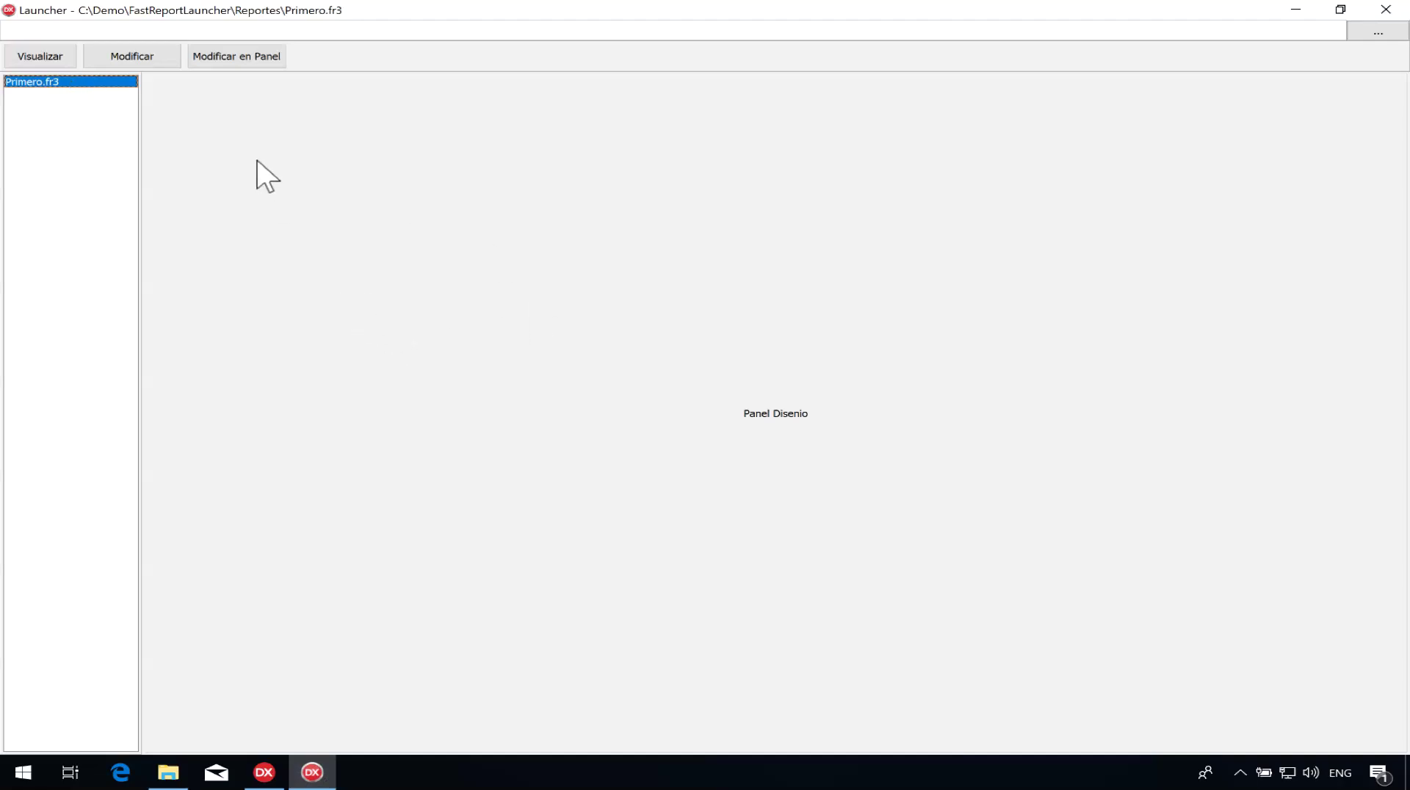
pyautogui.click(52, 59)
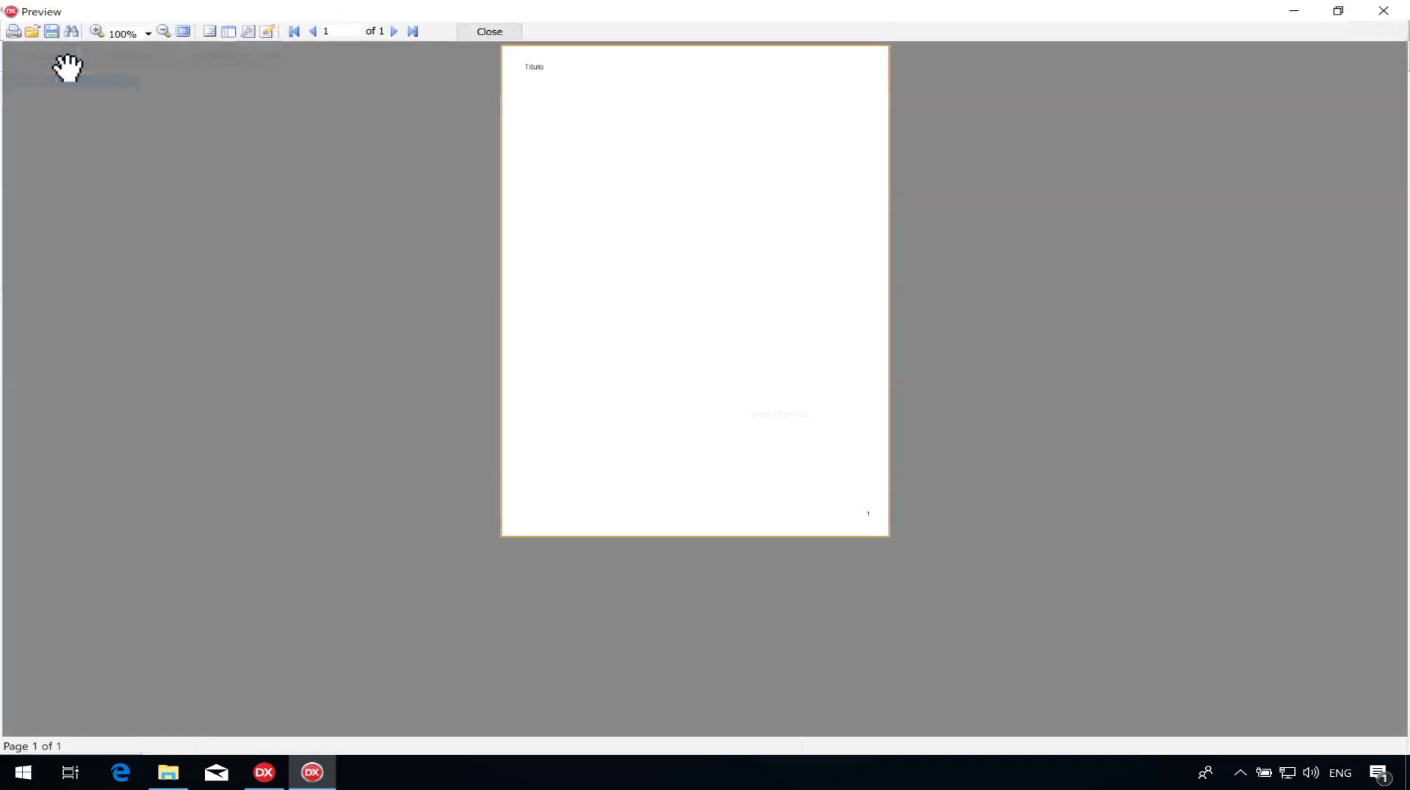
pyautogui.click(147, 32)
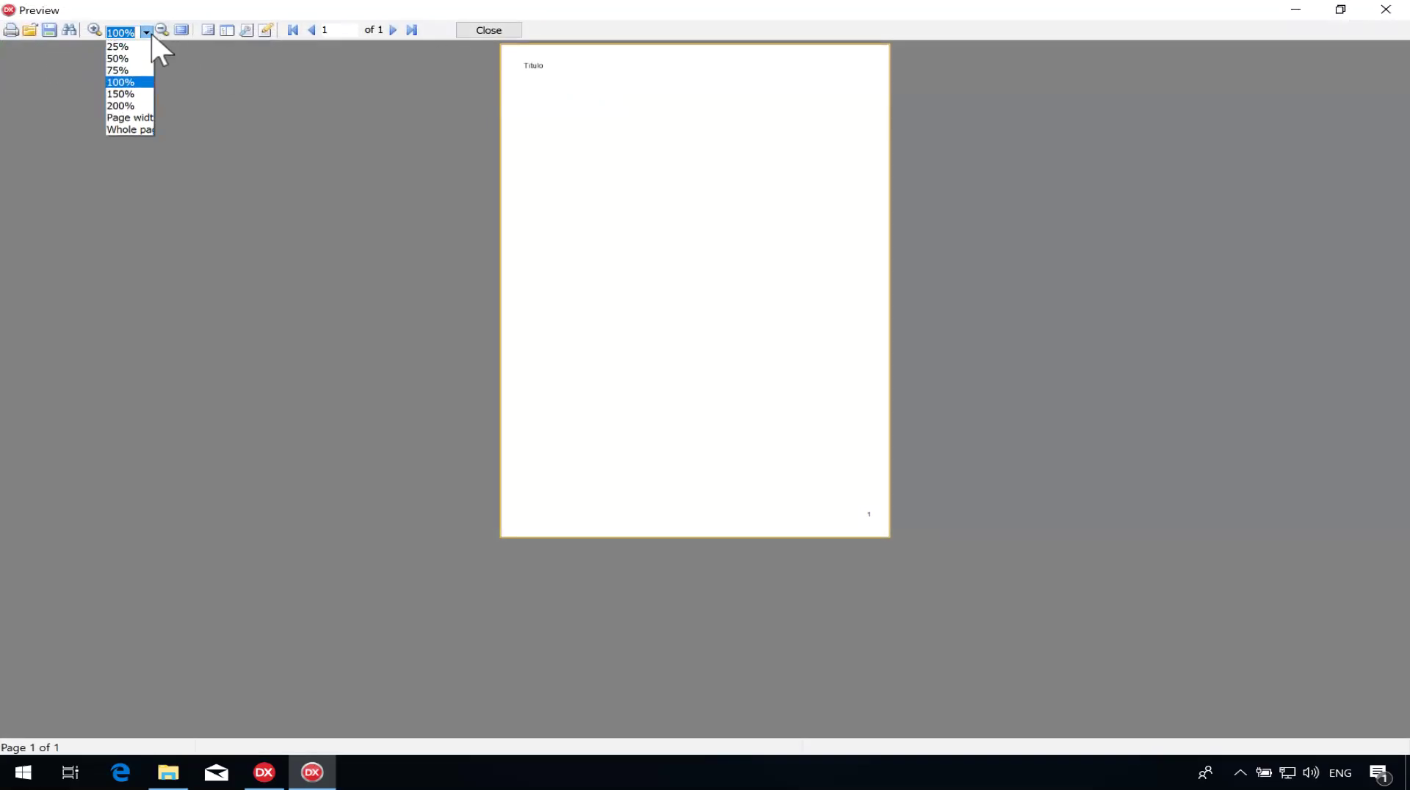
pyautogui.click(122, 94)
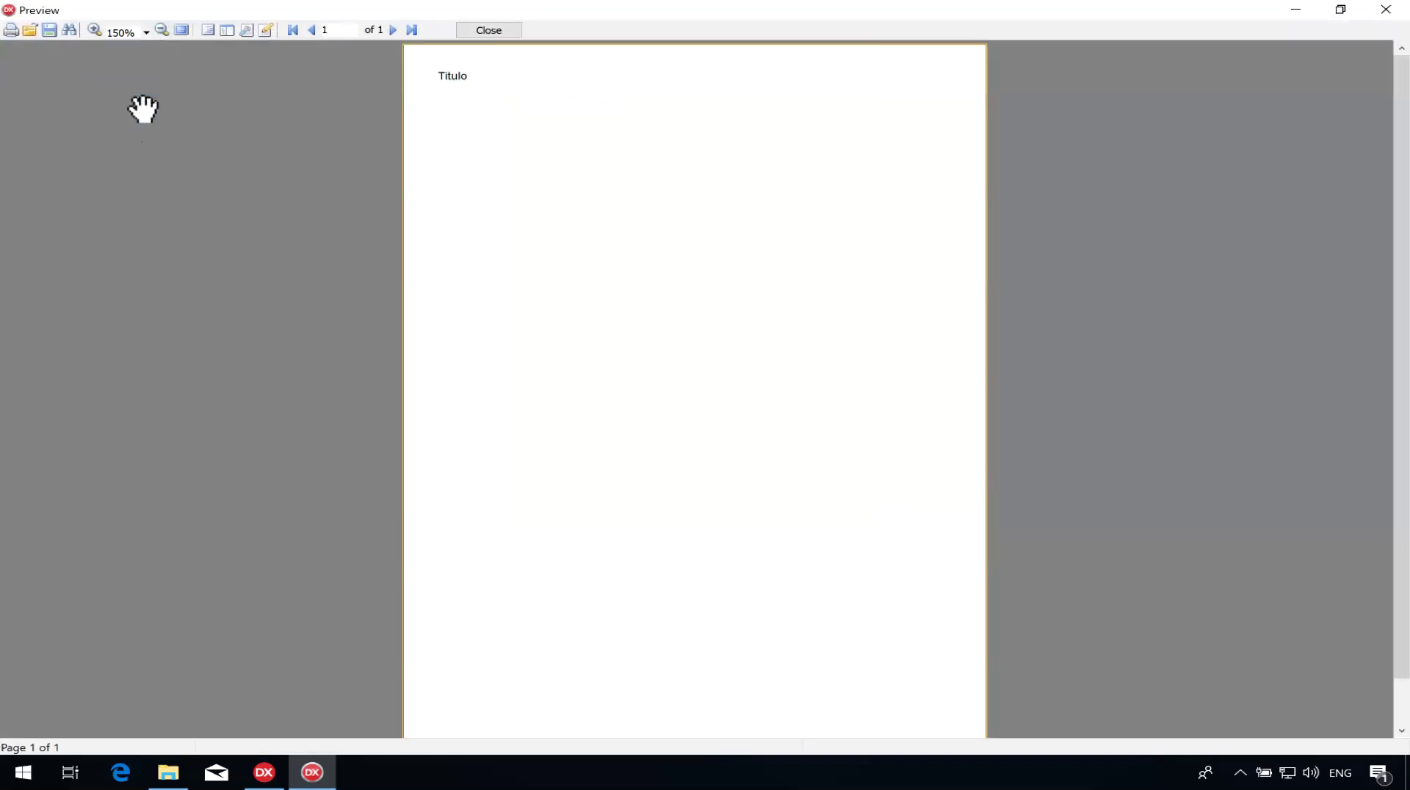
pyautogui.click(486, 32)
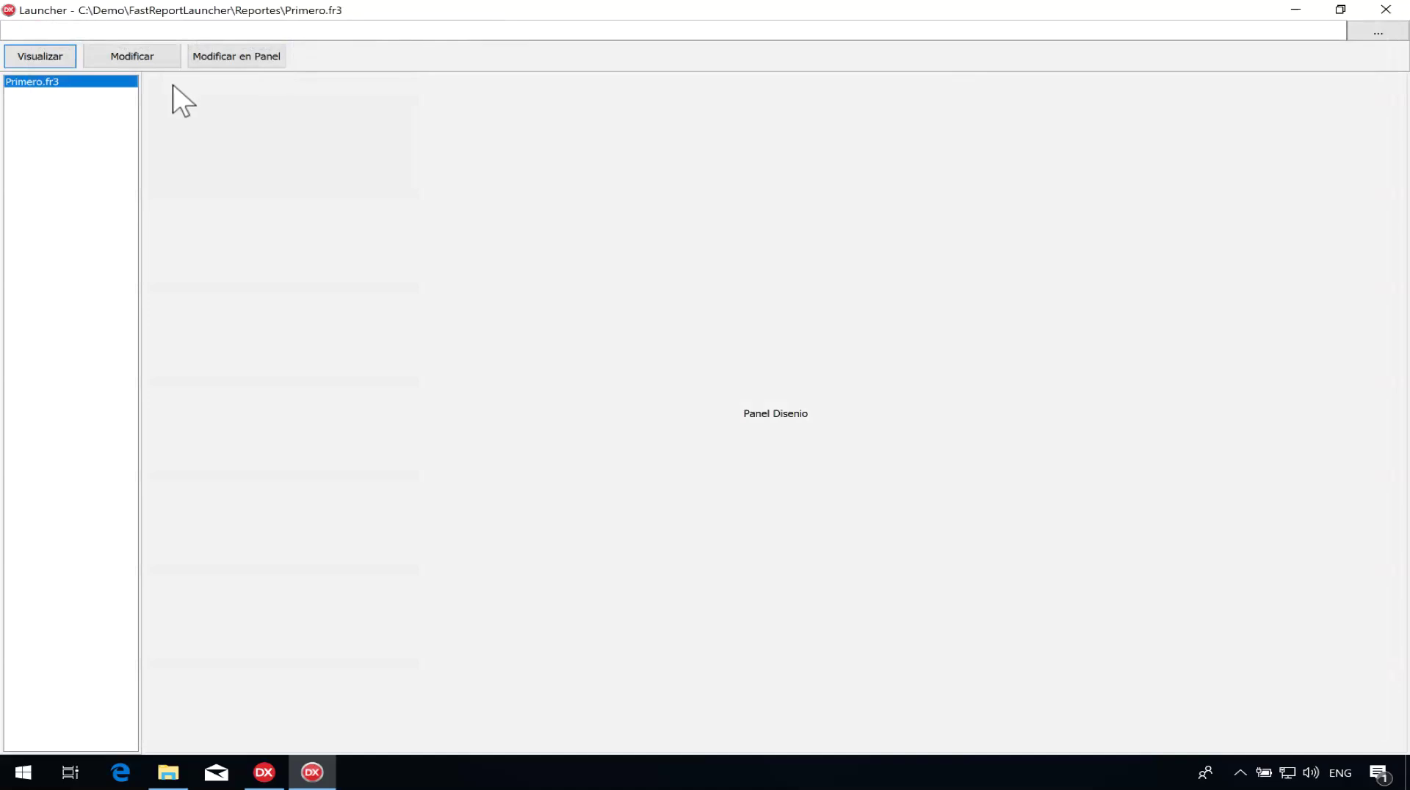
pyautogui.click(164, 56)
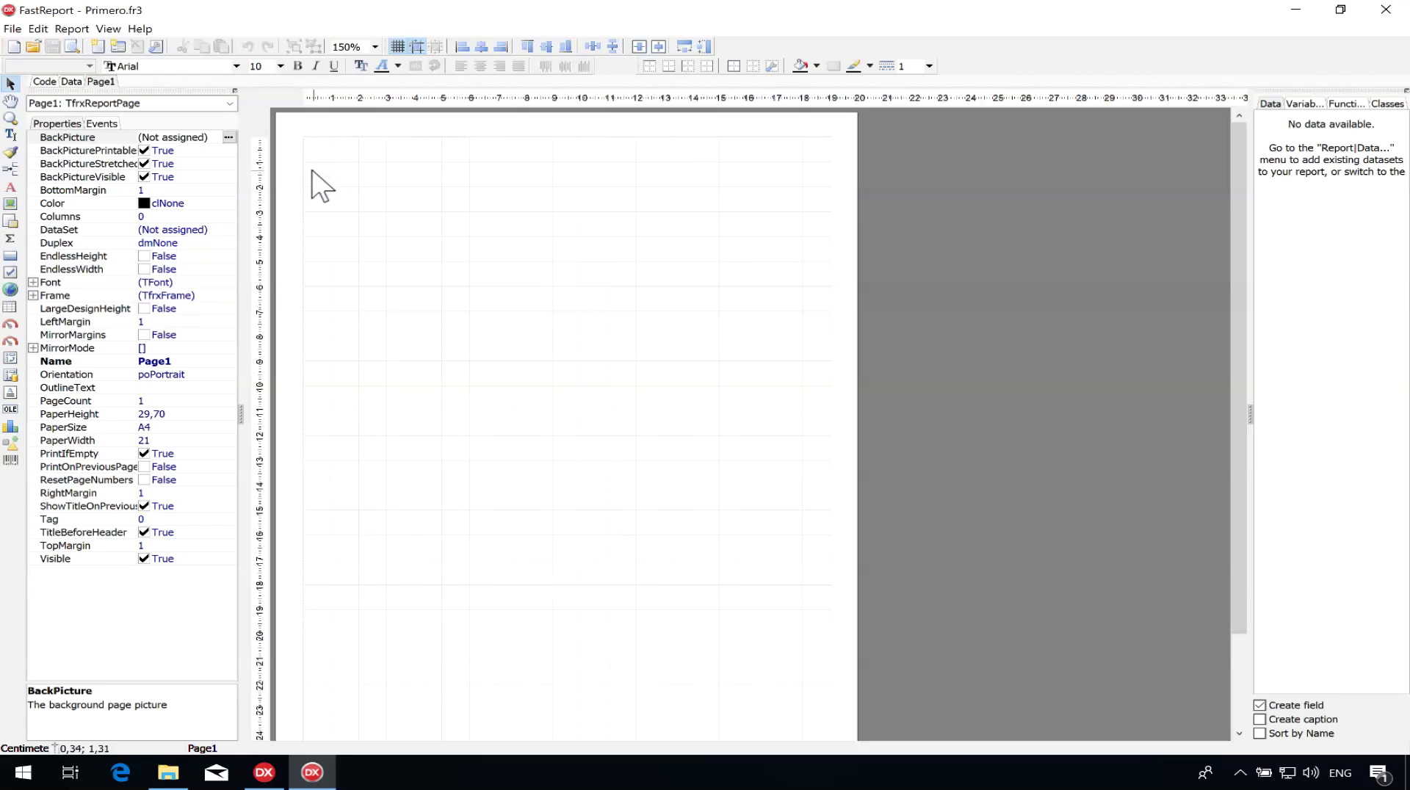
pyautogui.scroll(-3, 904, 285)
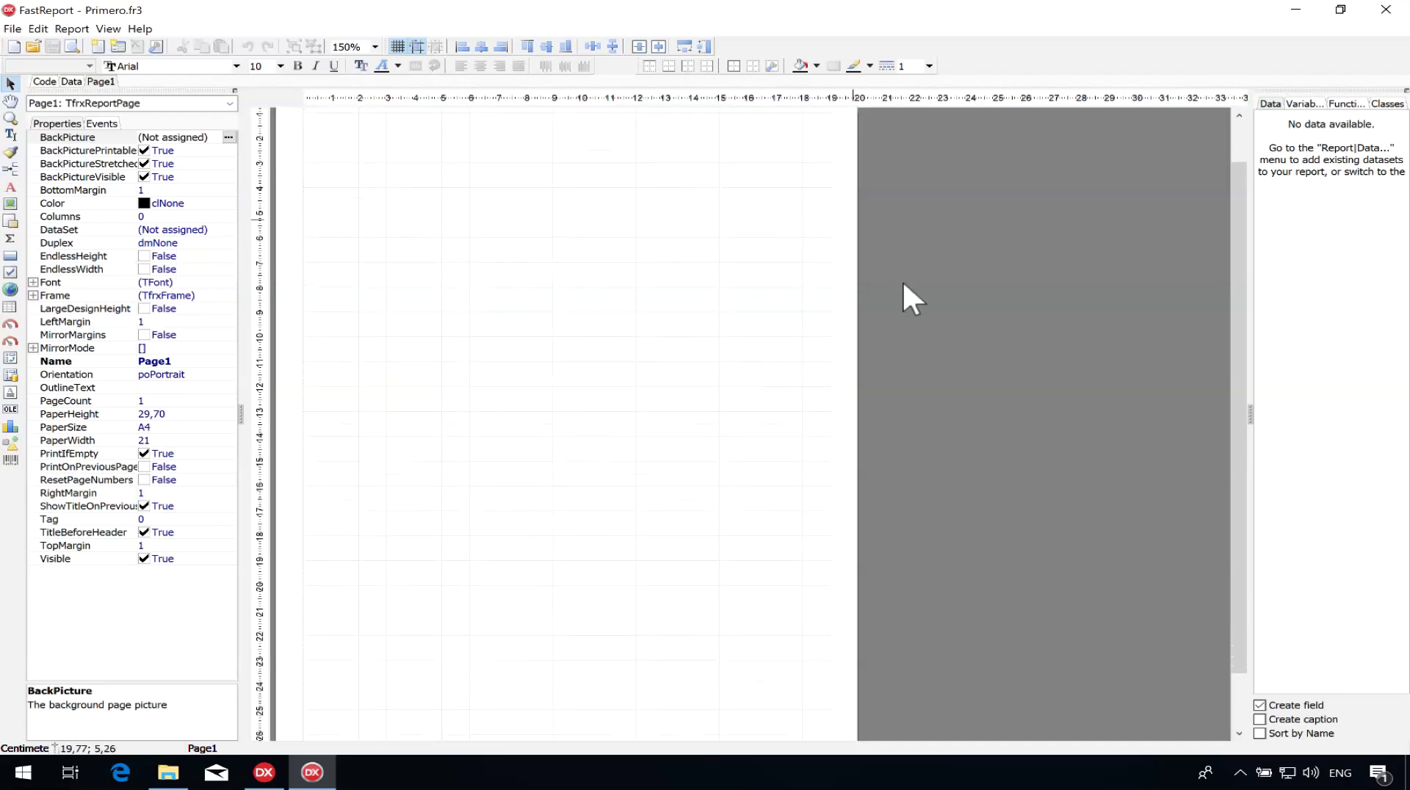
pyautogui.scroll(3, 903, 285)
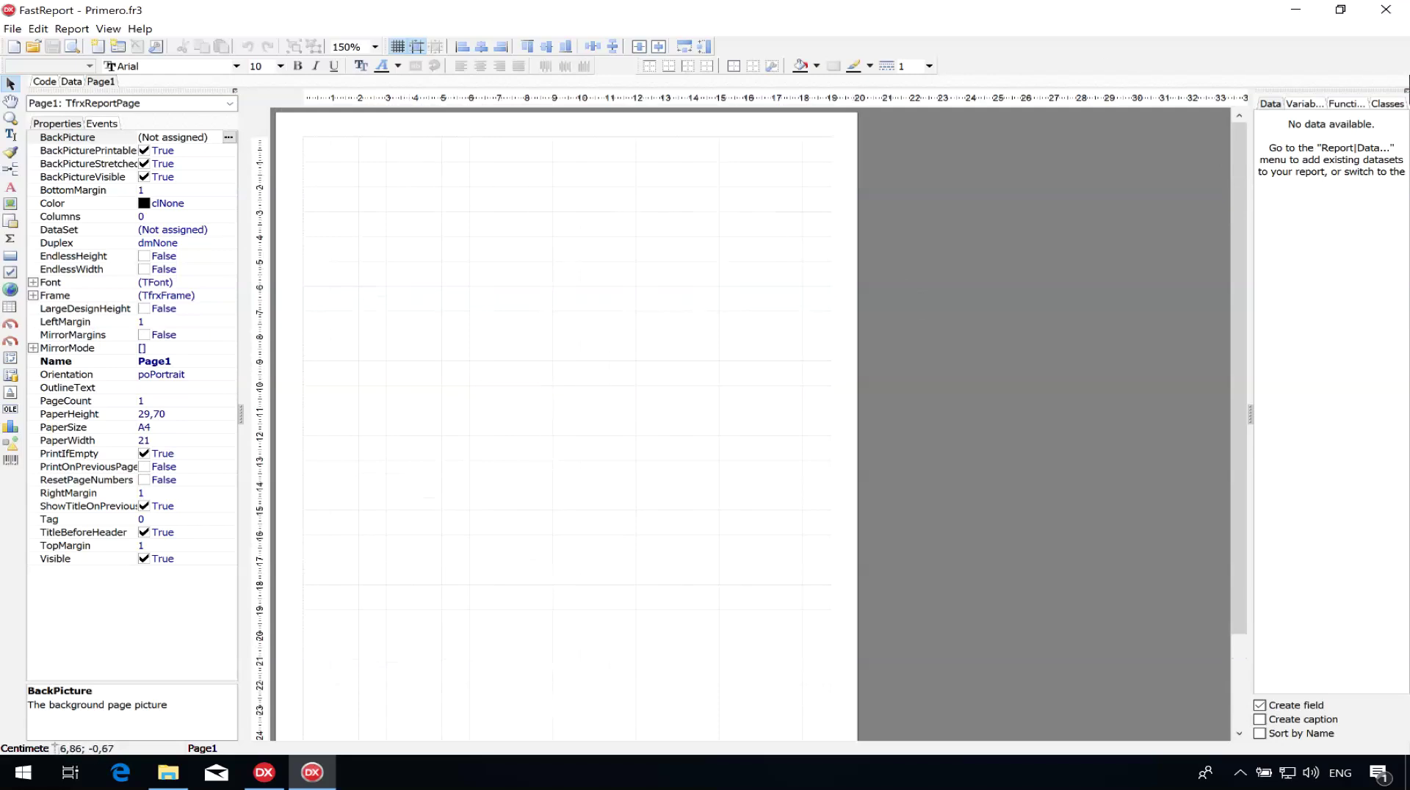
pyautogui.click(1386, 9)
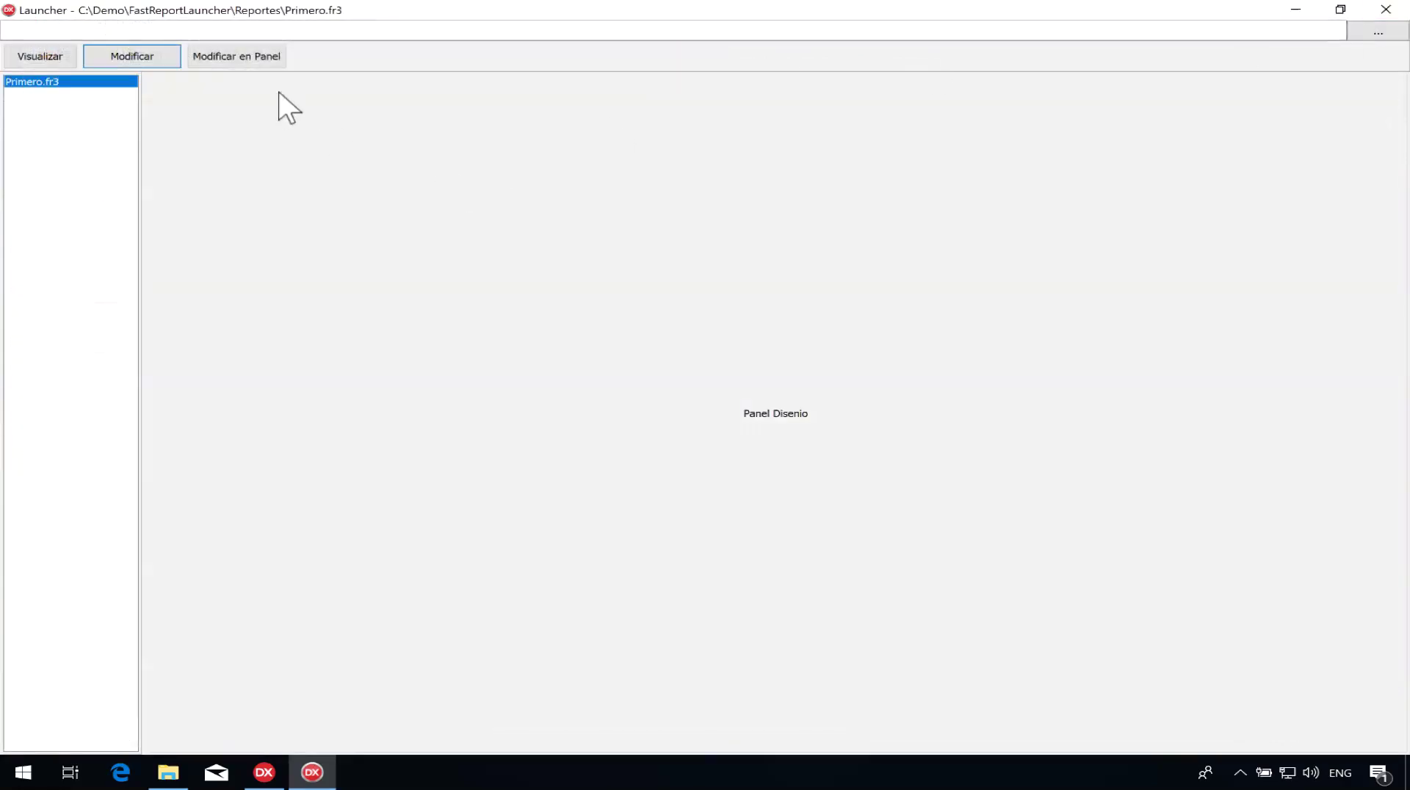
# Try Modificar en Panel, then close Launcher and return to the Delphi IDE.
pyautogui.click(253, 56)
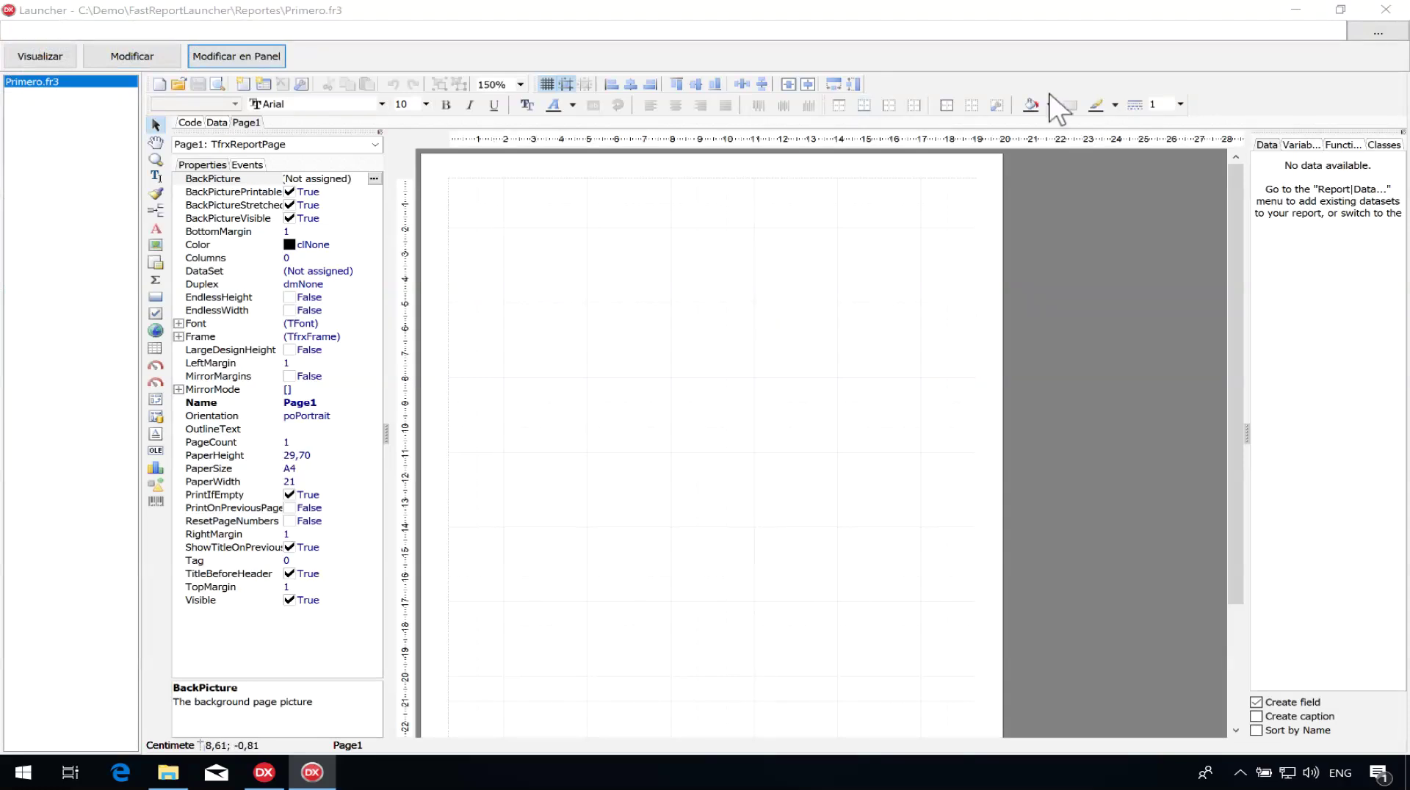
pyautogui.click(1386, 10)
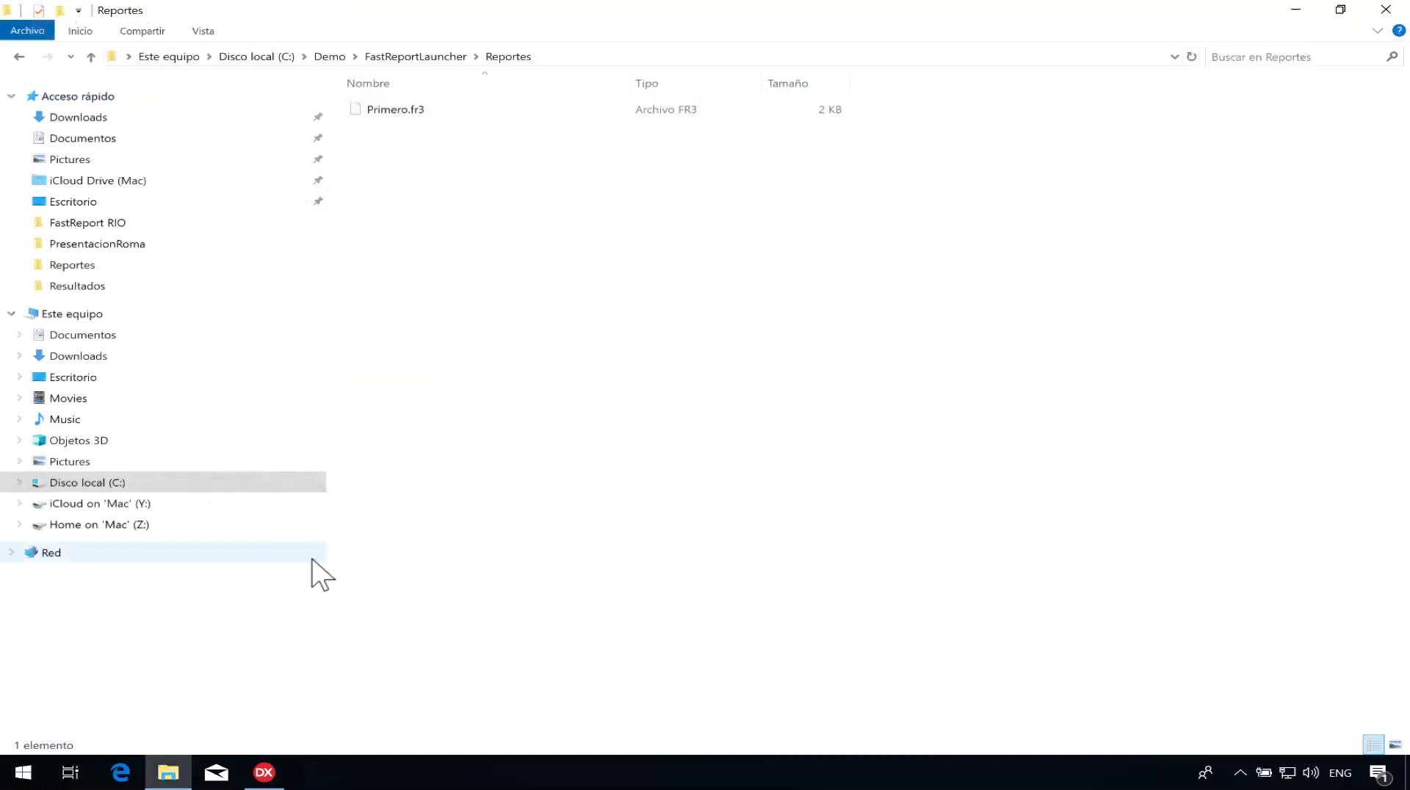
pyautogui.click(265, 771)
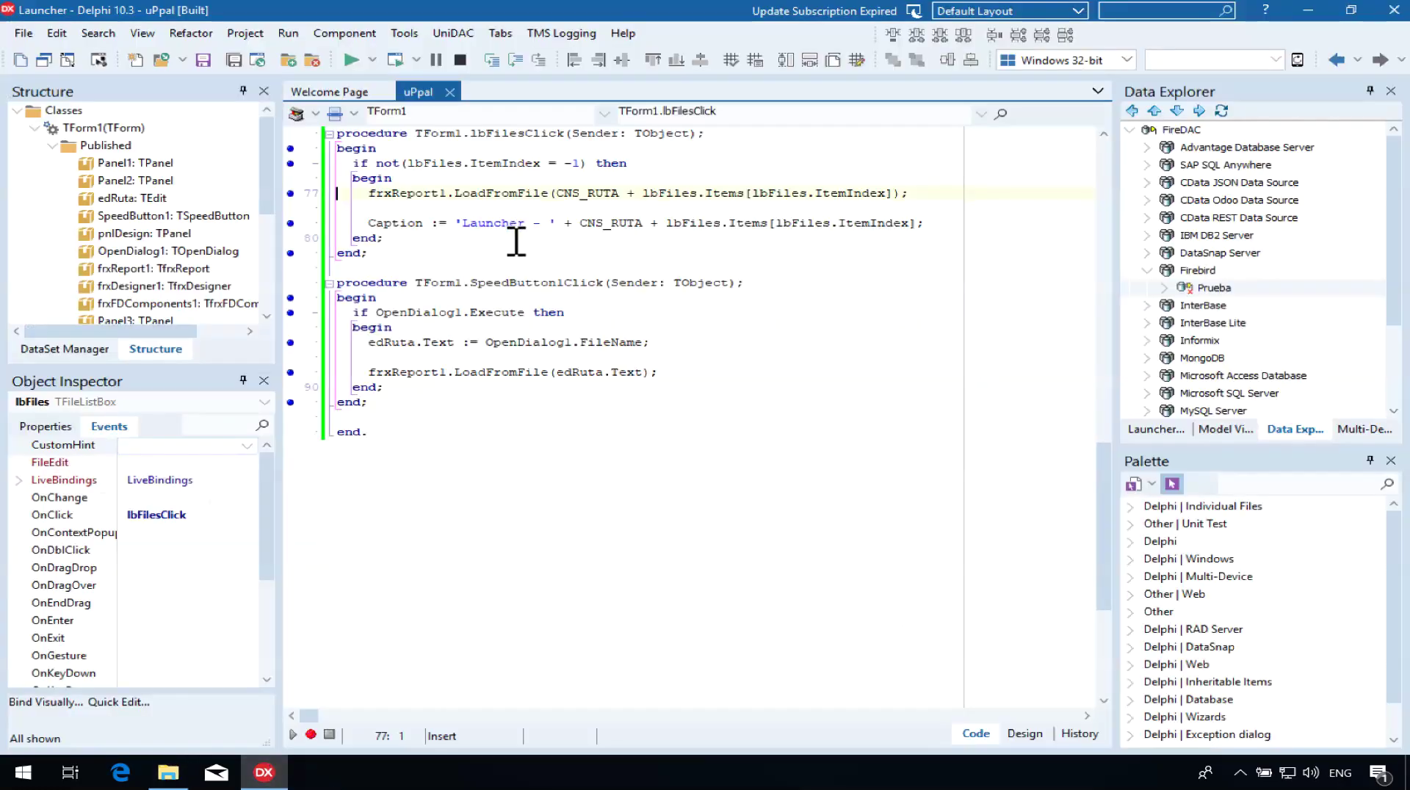
# Review the Button3Click (DesignReport) and Button1Click (DesignReportInPanel(pnlDesign)) handlers, then return to the form.
pyautogui.press('F12')
pyautogui.click(472, 179)
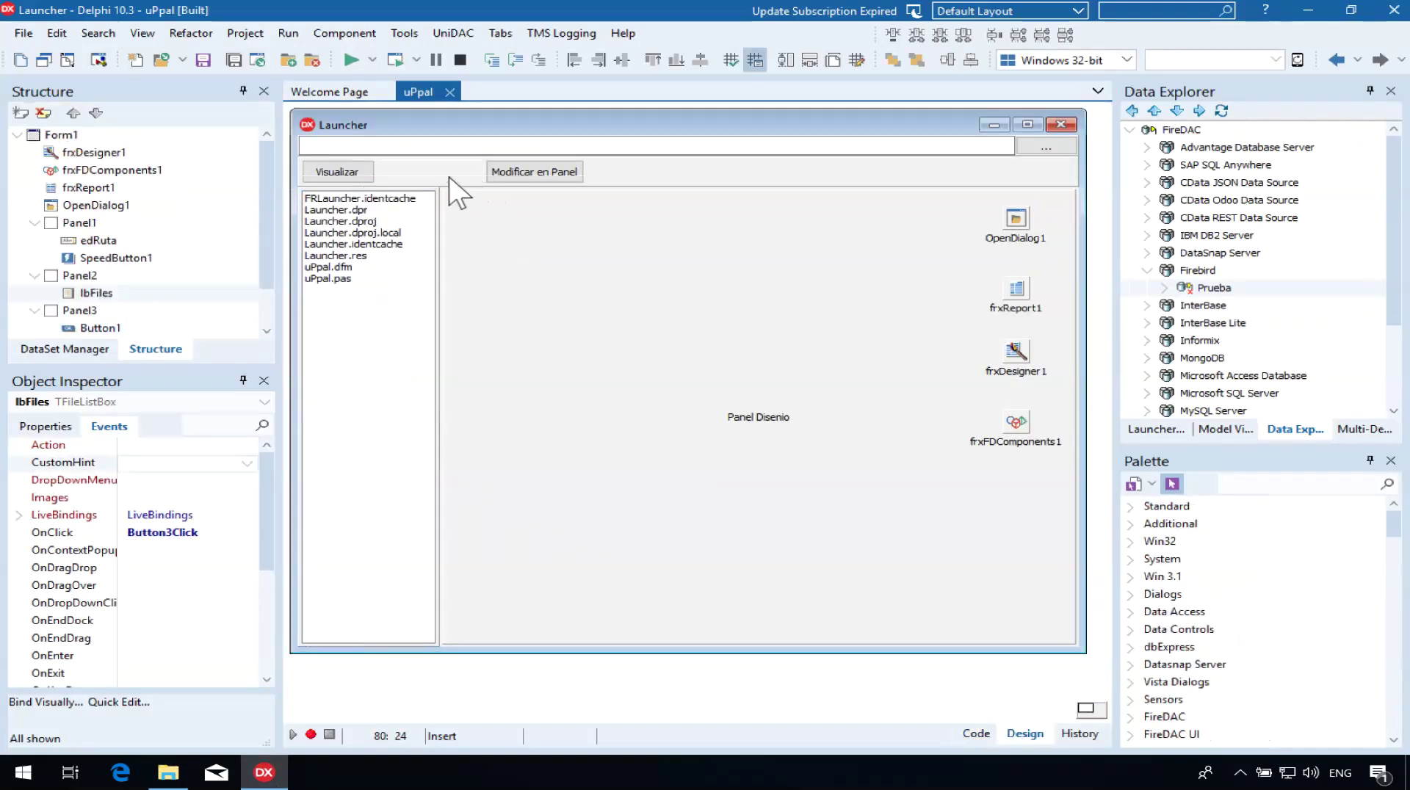
pyautogui.click(537, 176)
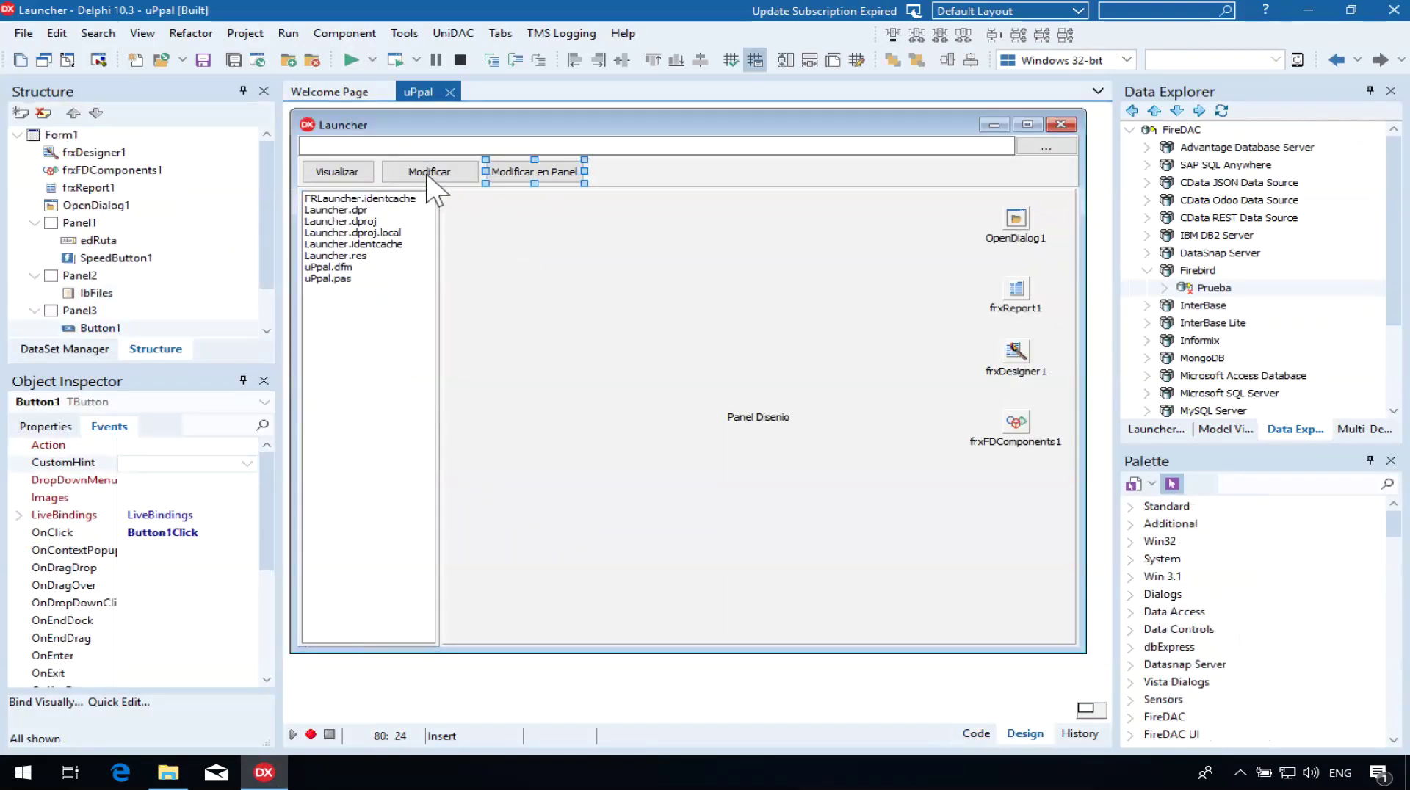
pyautogui.click(429, 184)
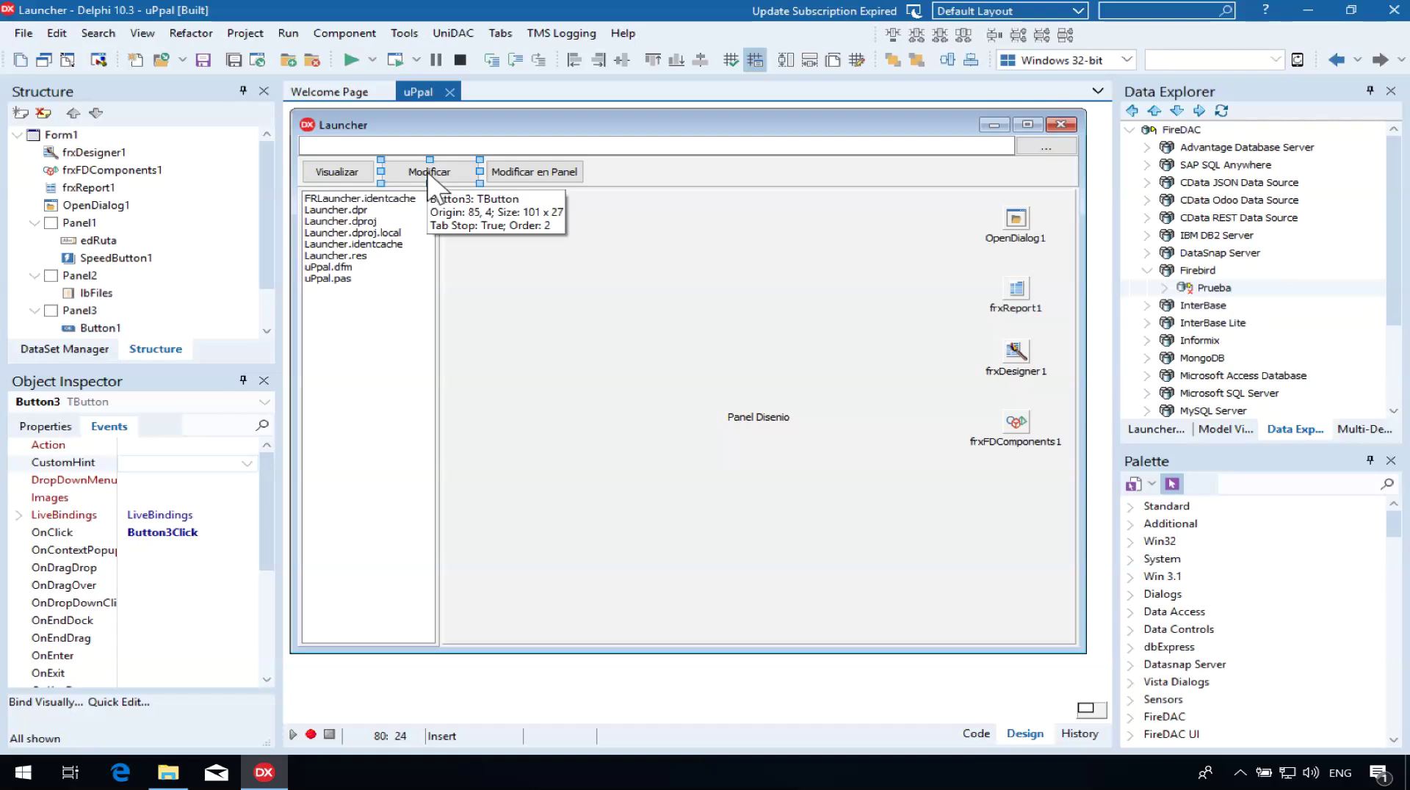
pyautogui.doubleClick(428, 176)
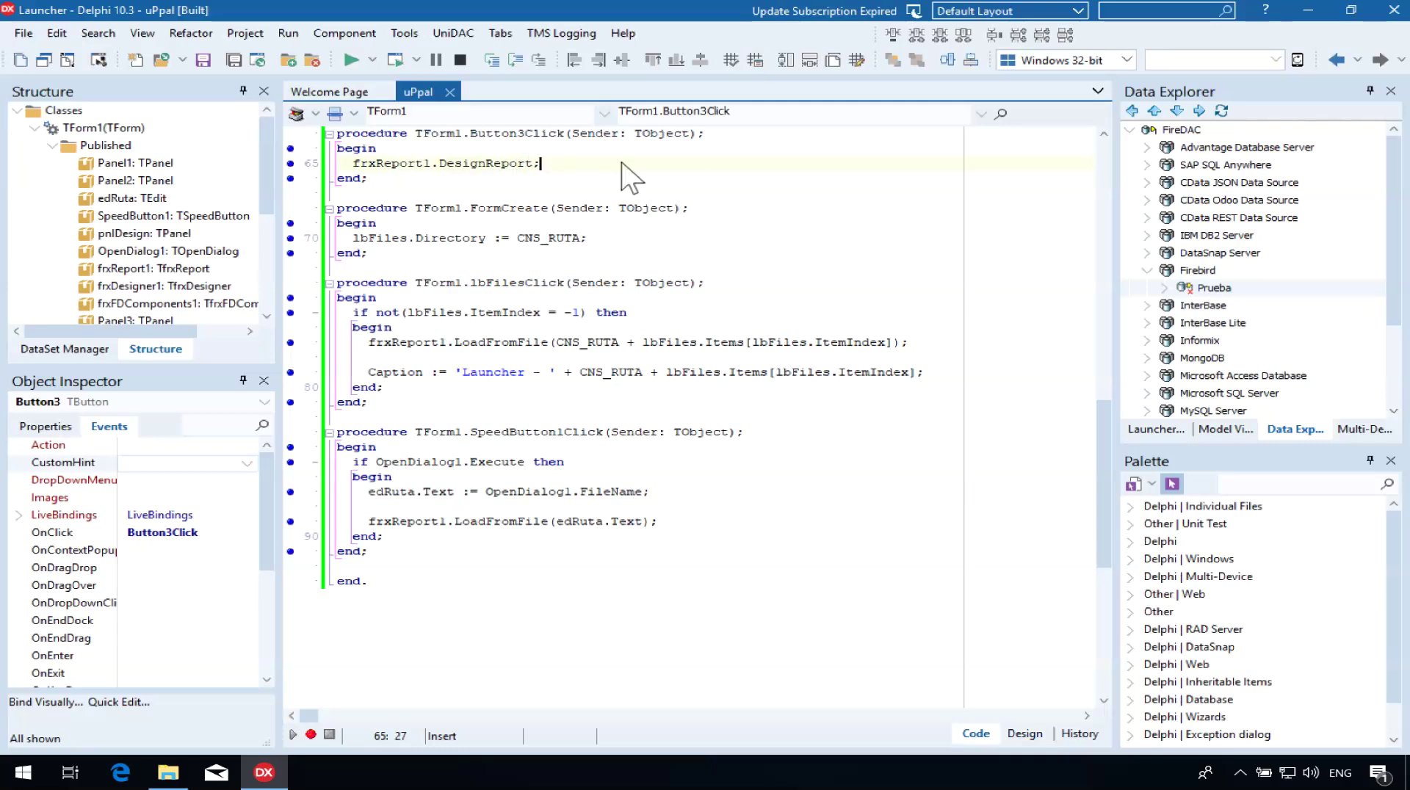
pyautogui.press('F12')
pyautogui.click(540, 178)
pyautogui.doubleClick(540, 178)
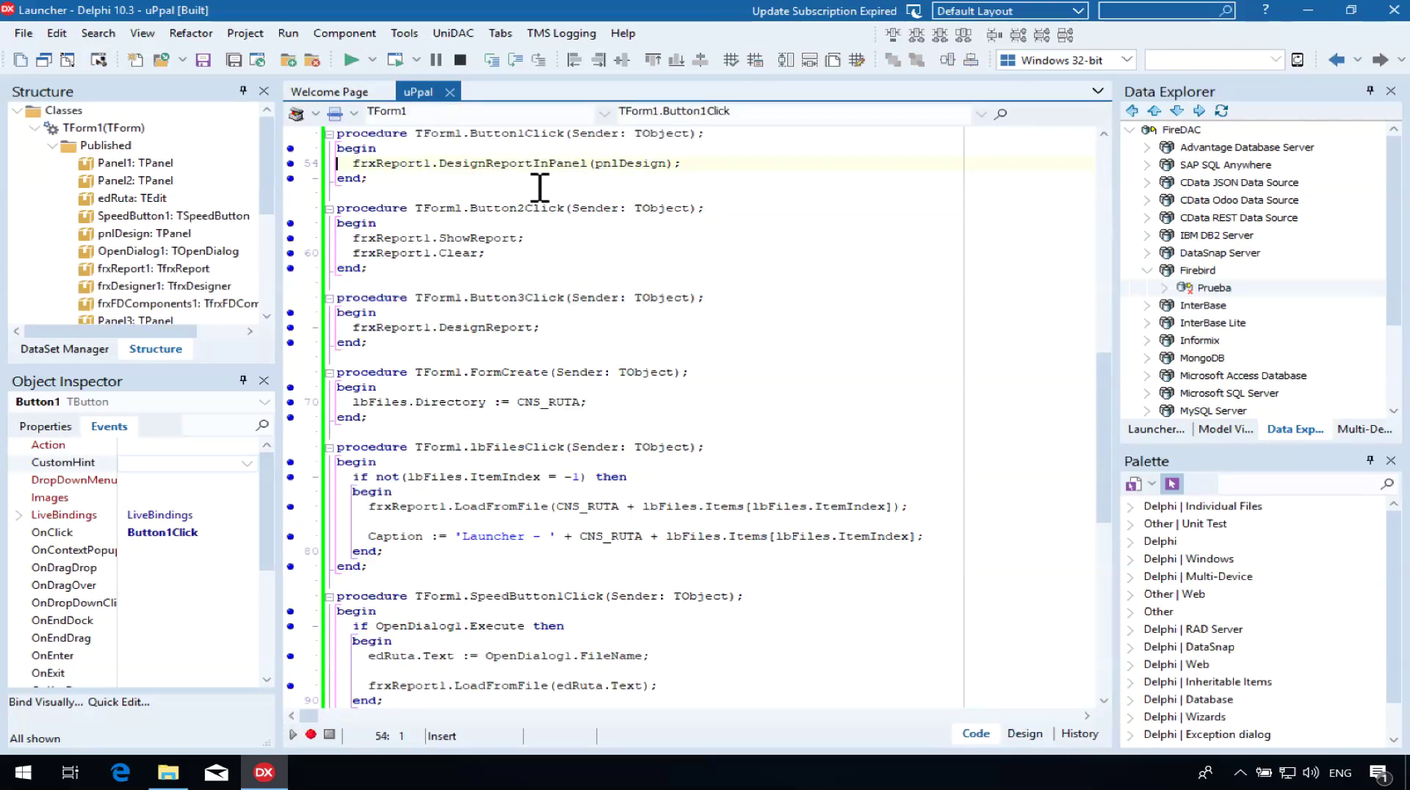
pyautogui.press('F12')
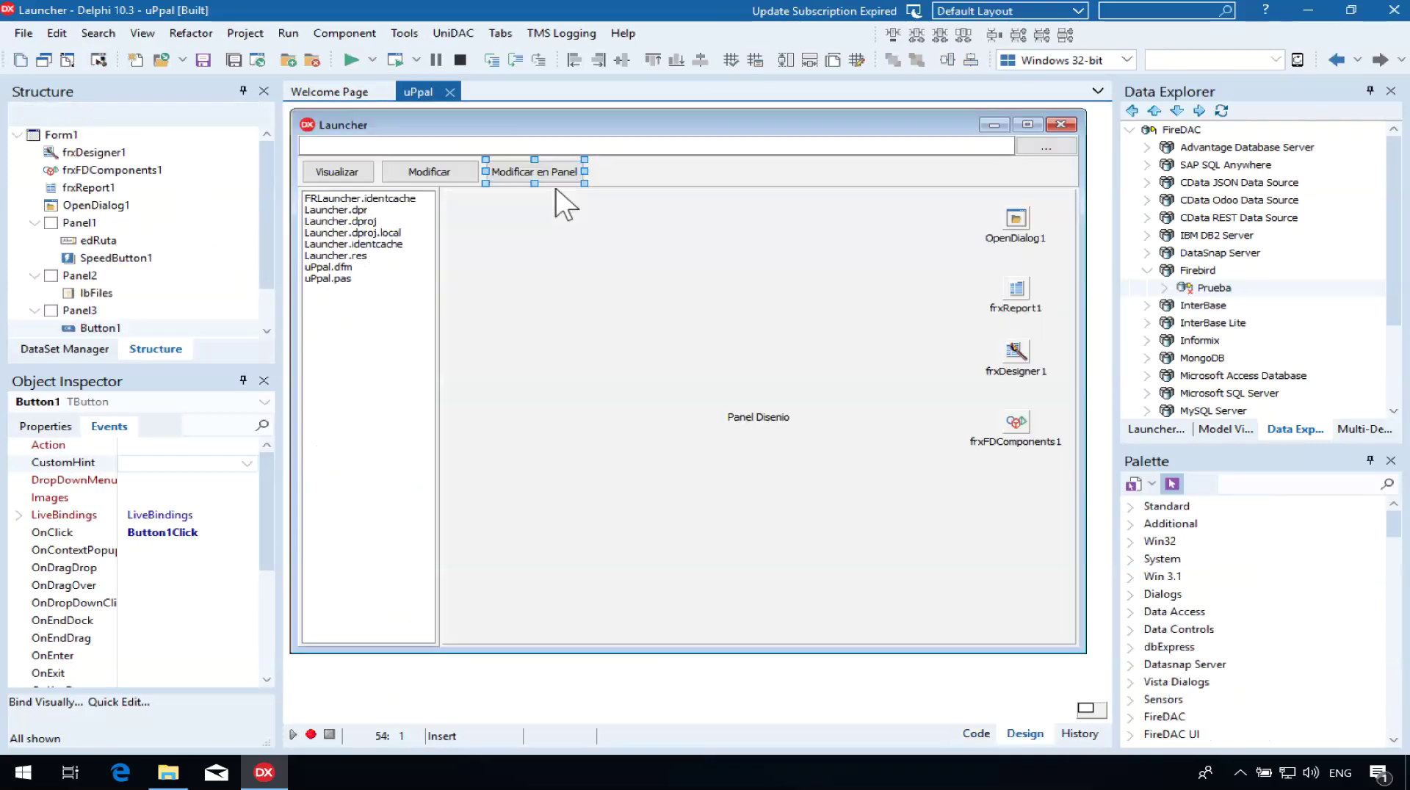
pyautogui.click(422, 122)
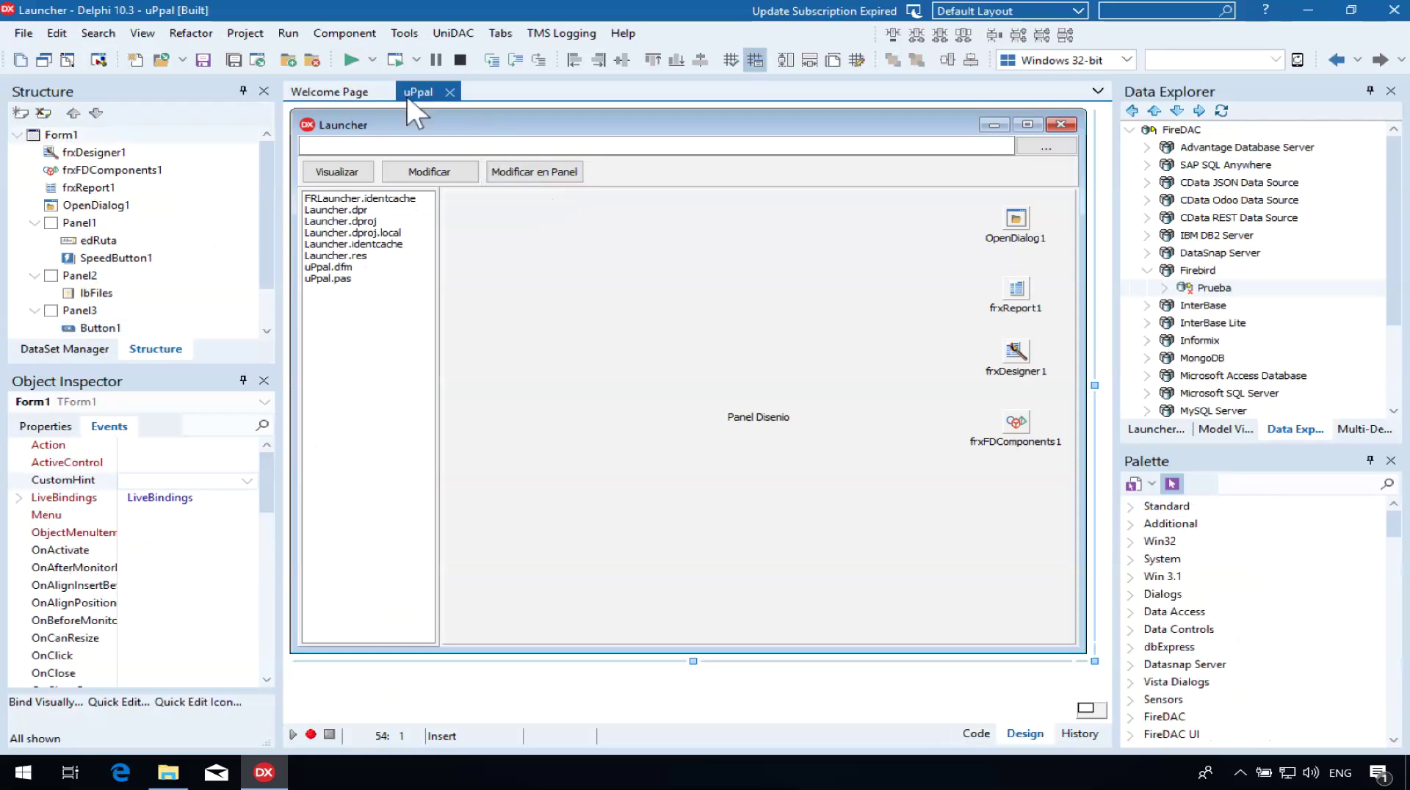
# Run Launcher, pick Primero.fr3, and open it in the FastReport designer via Modificar.
pyautogui.click(351, 60)
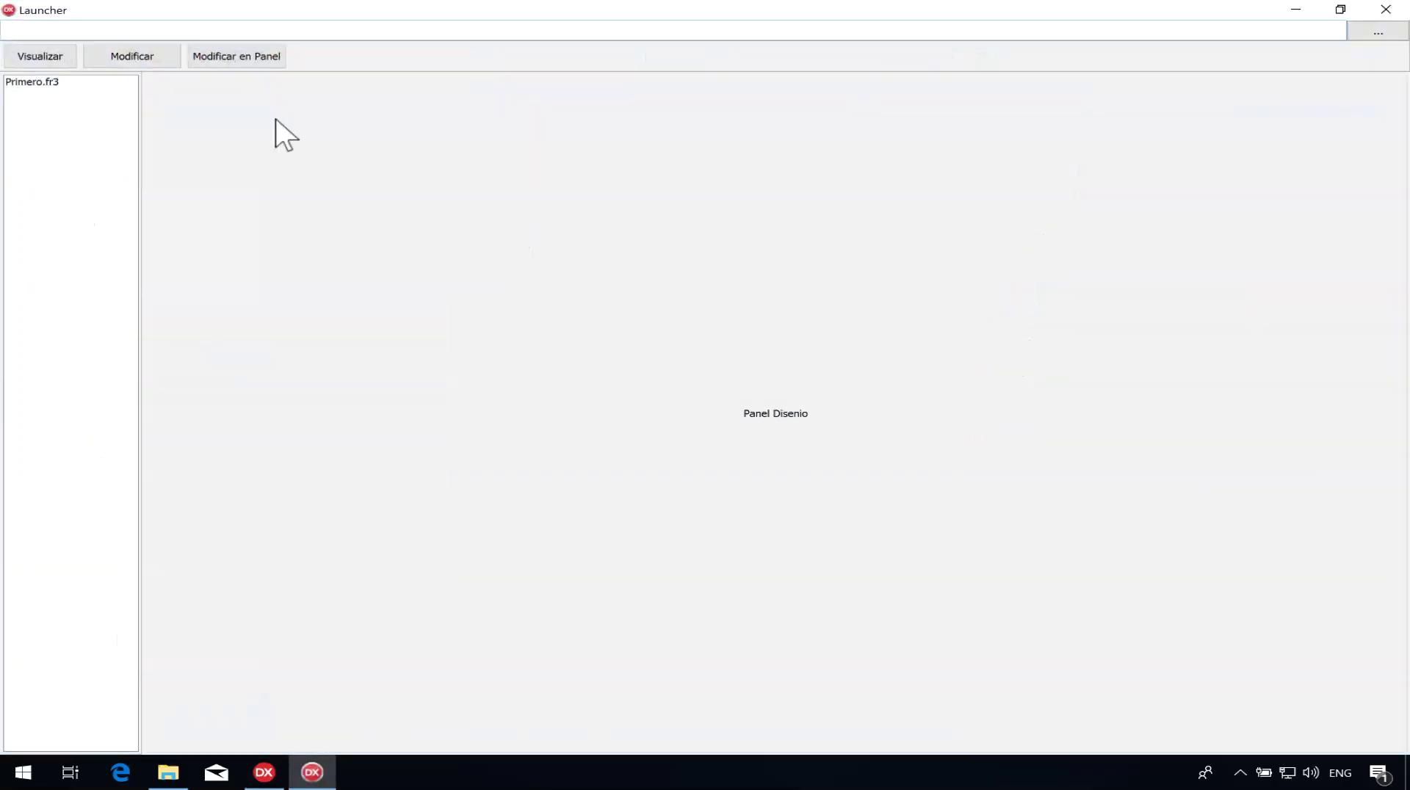
pyautogui.click(39, 83)
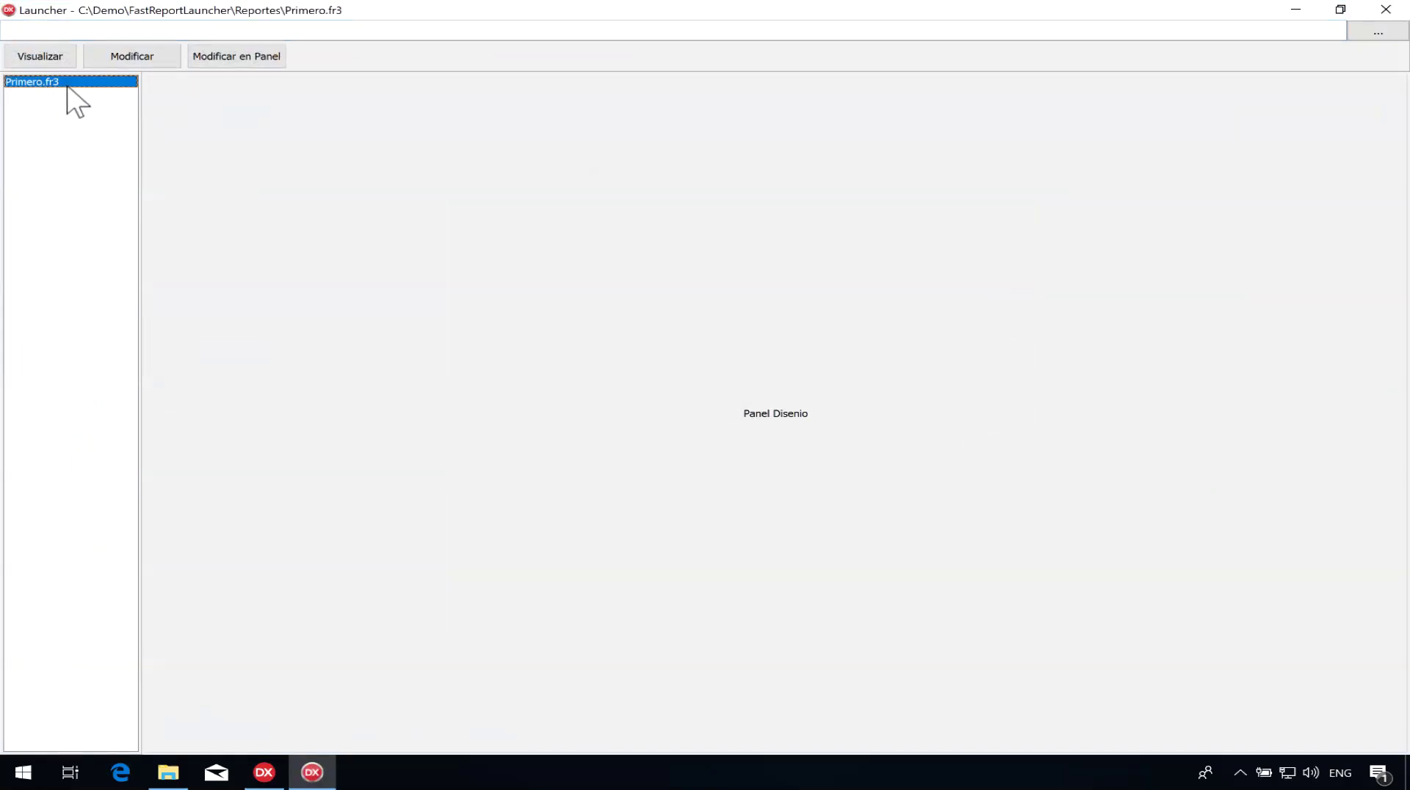
pyautogui.click(130, 59)
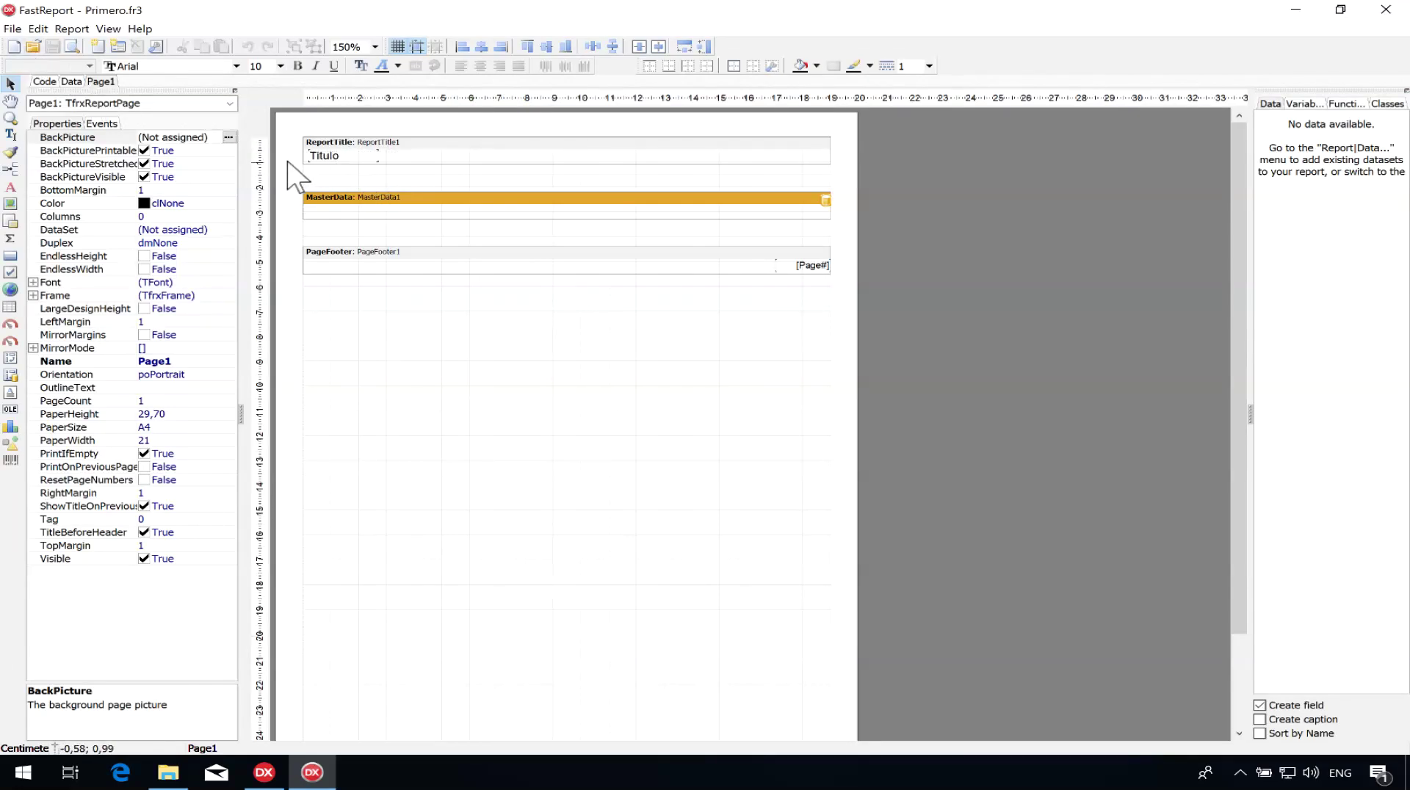
# Check the report's dataset selection under Report > Data and cancel it unchanged.
pyautogui.click(104, 32)
pyautogui.moveTo(73, 31)
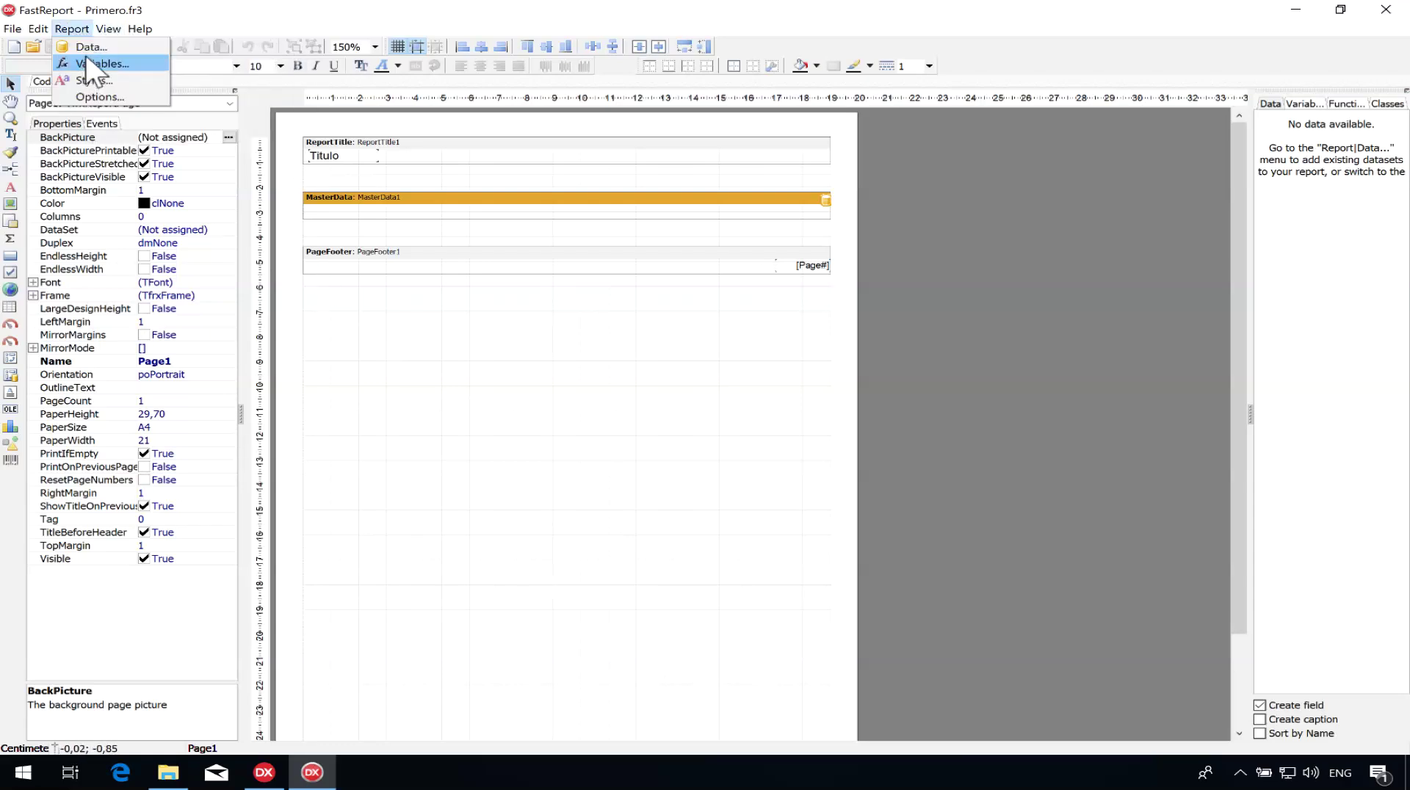
pyautogui.click(89, 48)
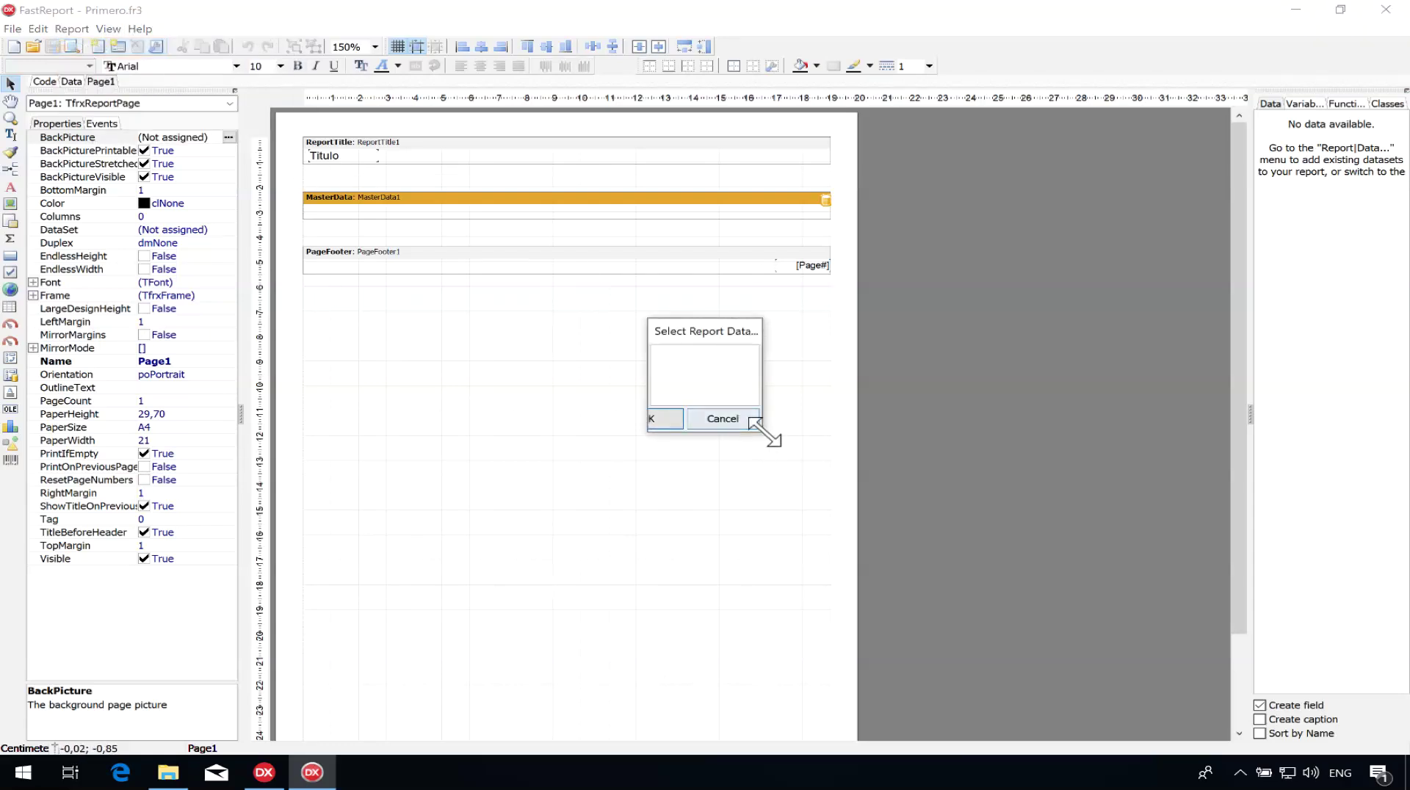
pyautogui.moveTo(762, 432); pyautogui.dragTo(915, 625)
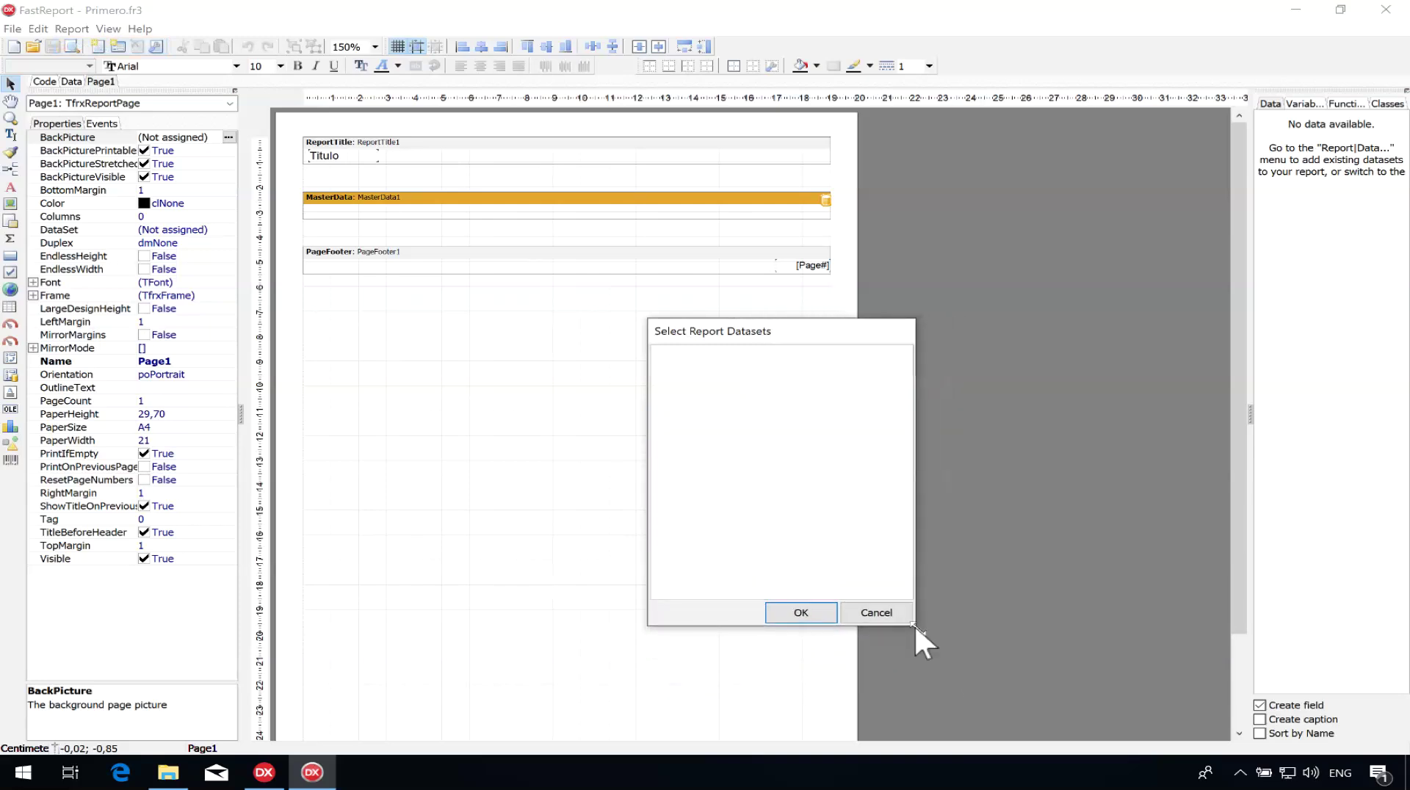
pyautogui.click(871, 609)
pyautogui.click(419, 270)
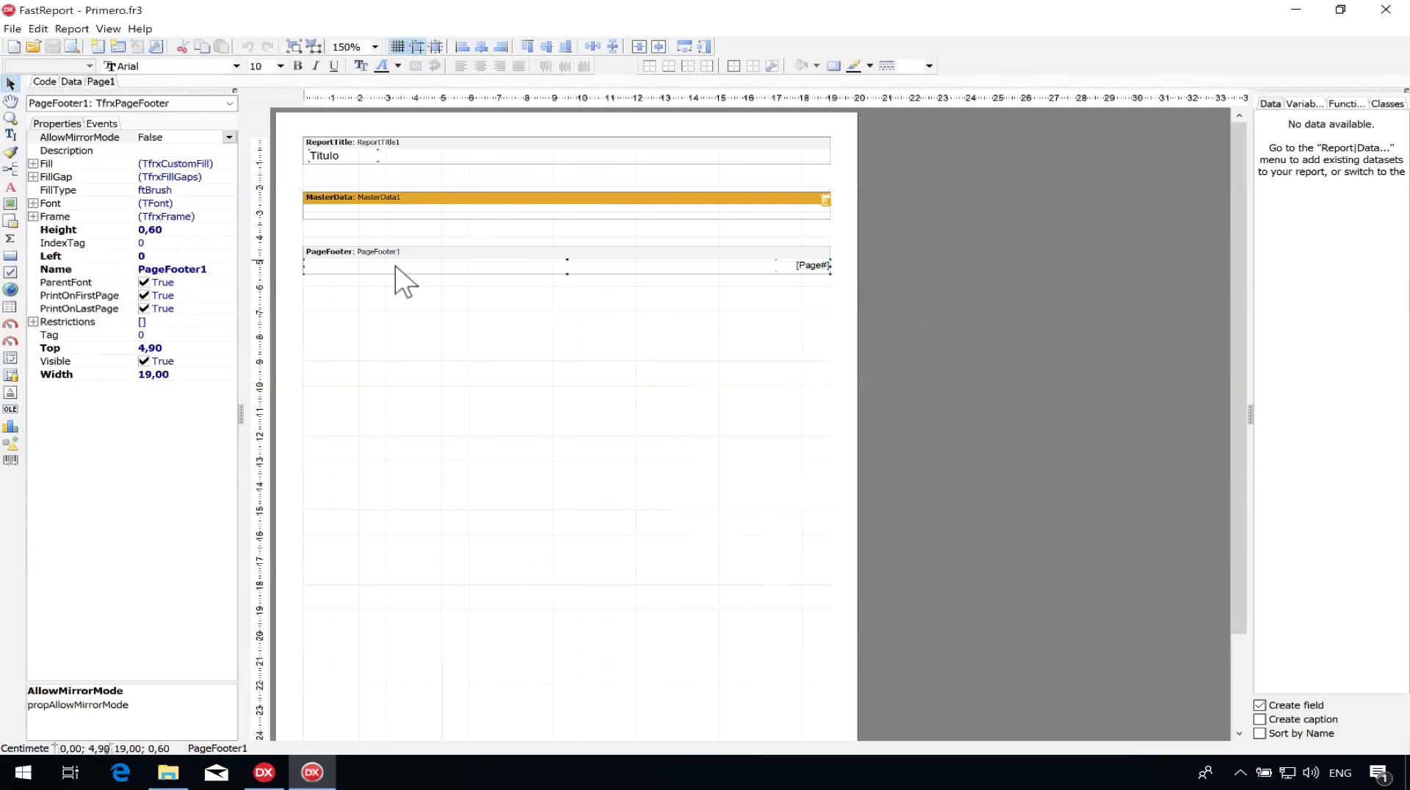
pyautogui.click(397, 310)
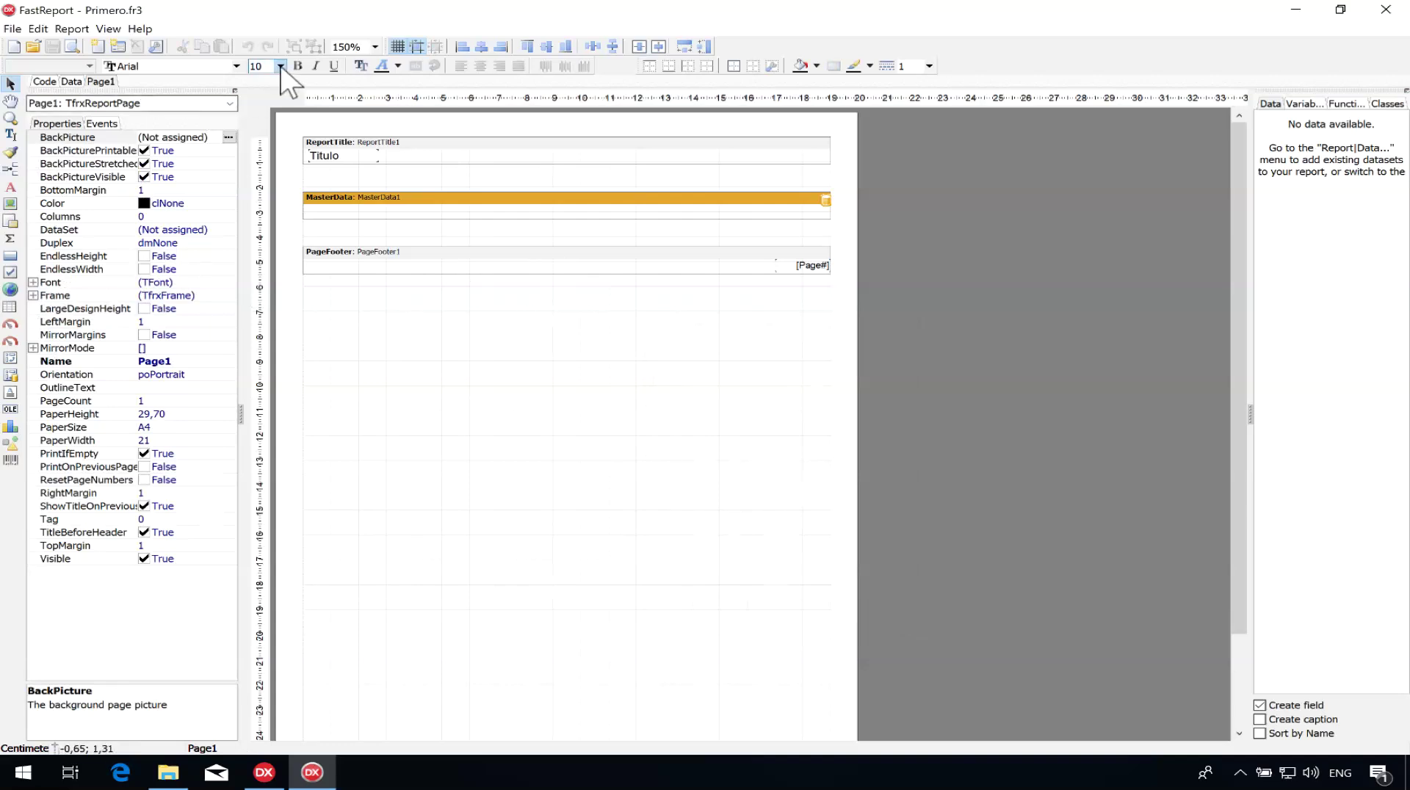
# Zoom the page to 200% and switch to the report's Data page.
pyautogui.click(375, 46)
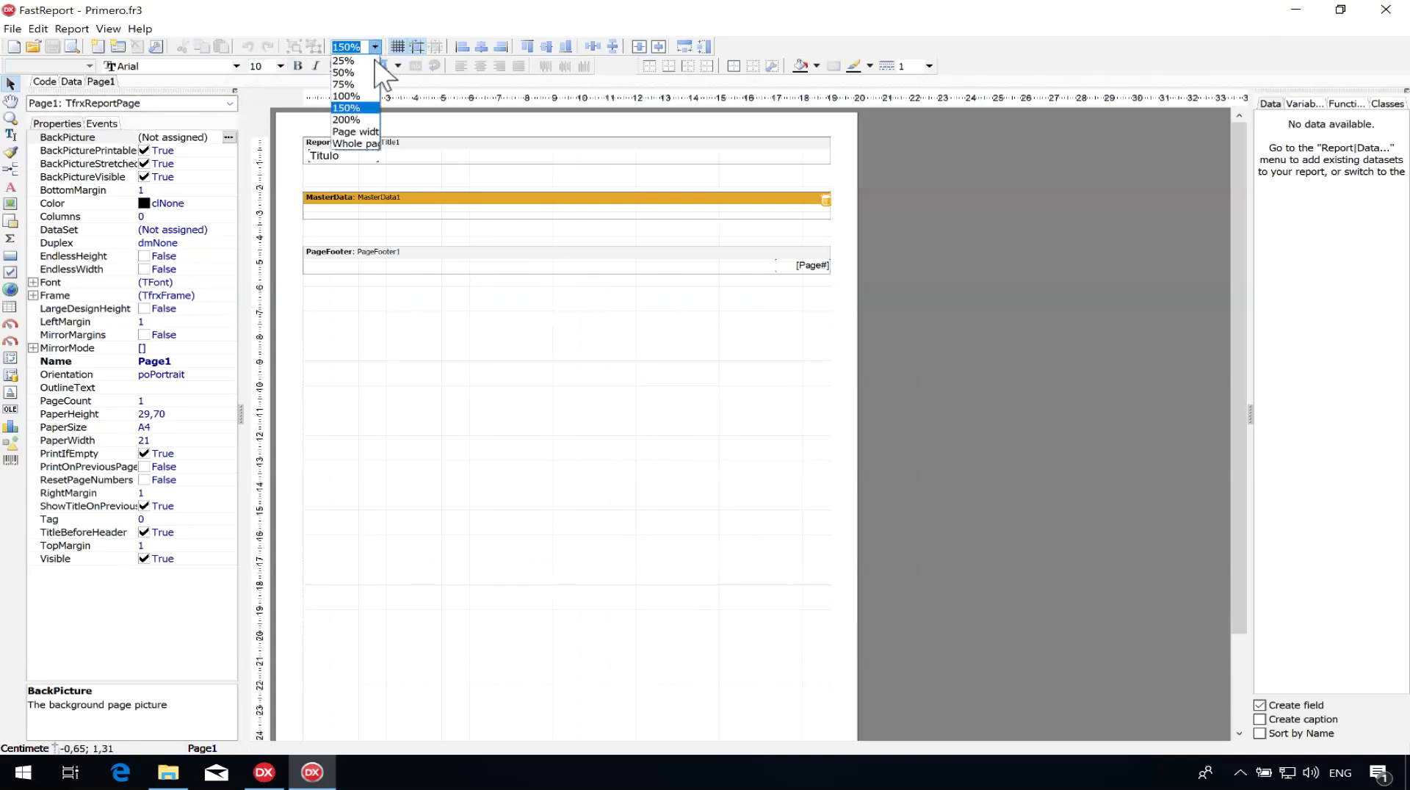
pyautogui.click(347, 120)
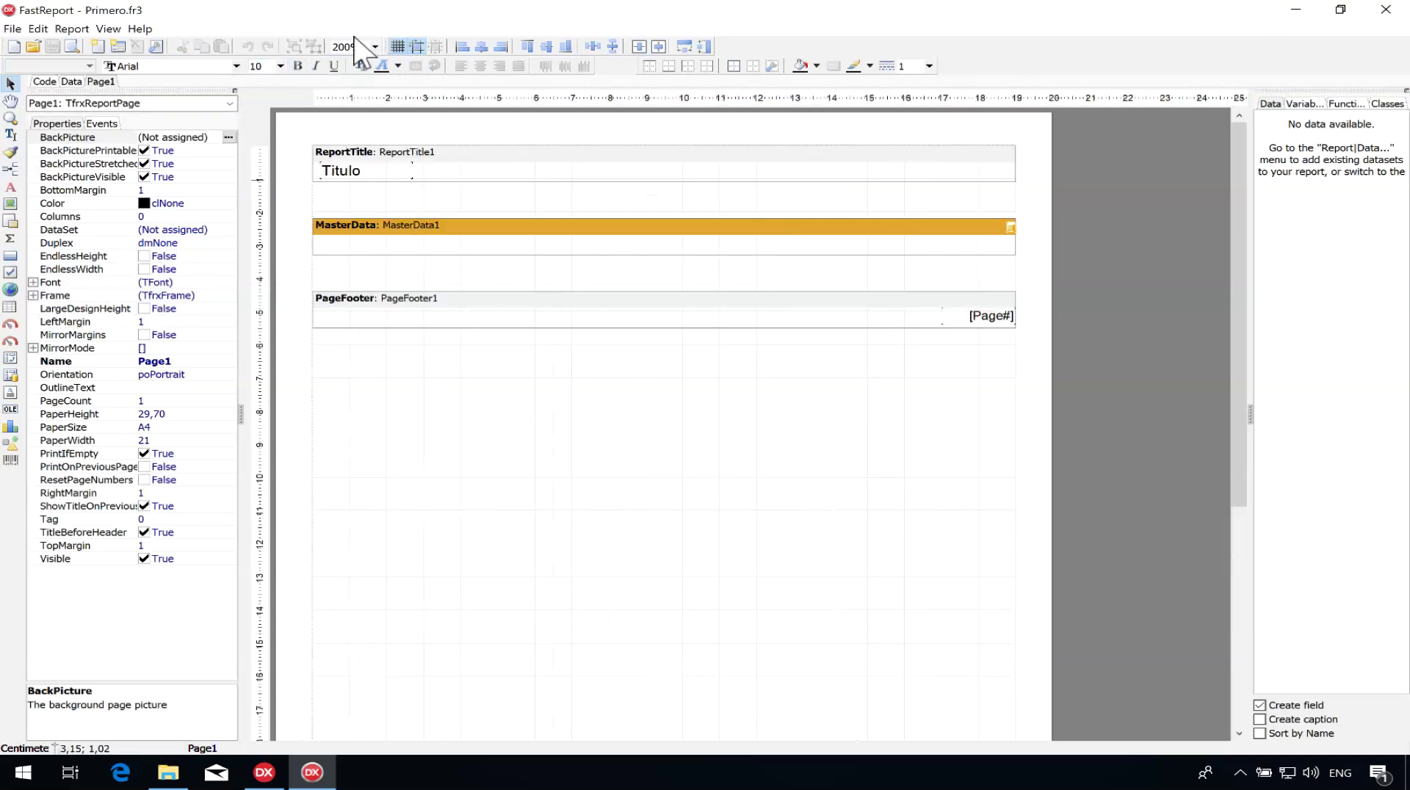
pyautogui.click(375, 46)
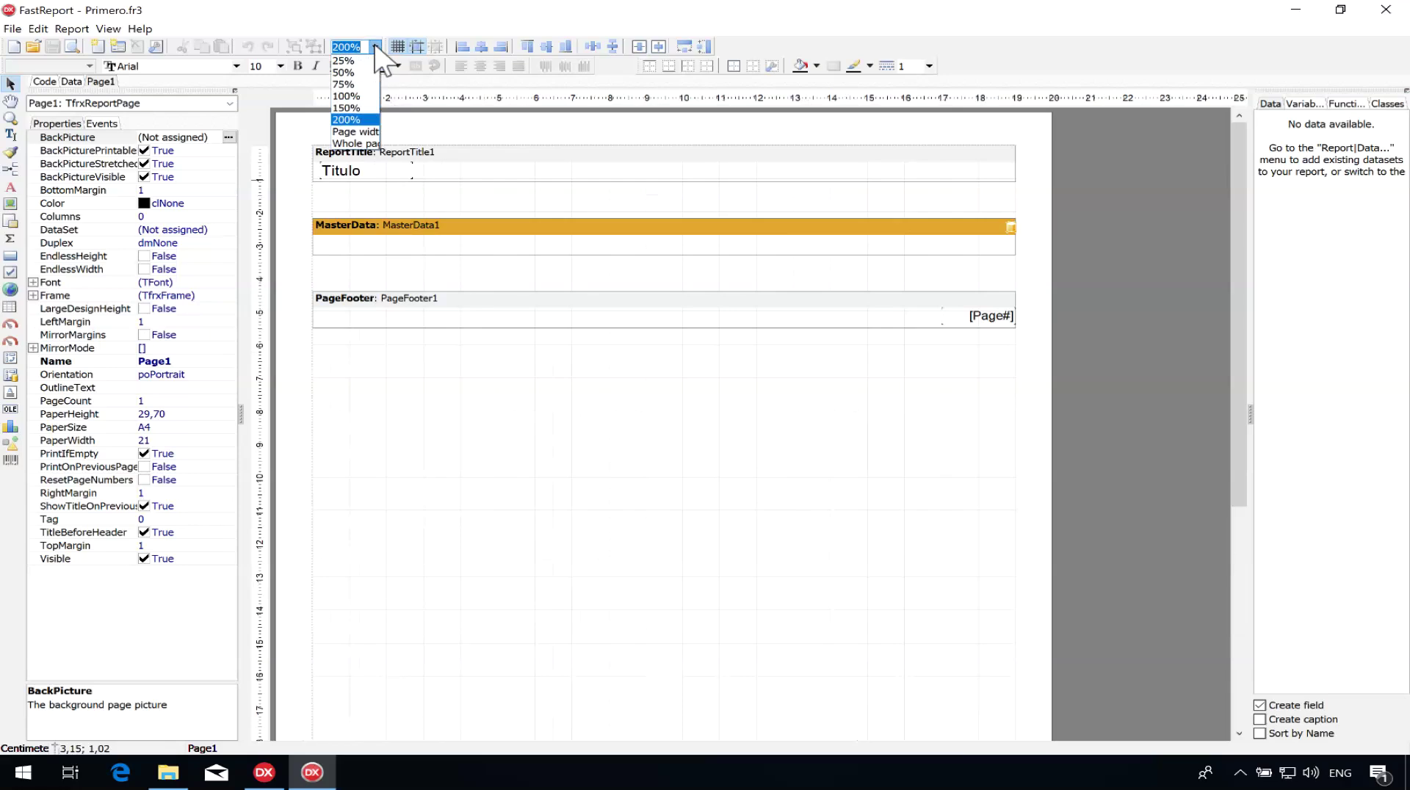
pyautogui.click(354, 122)
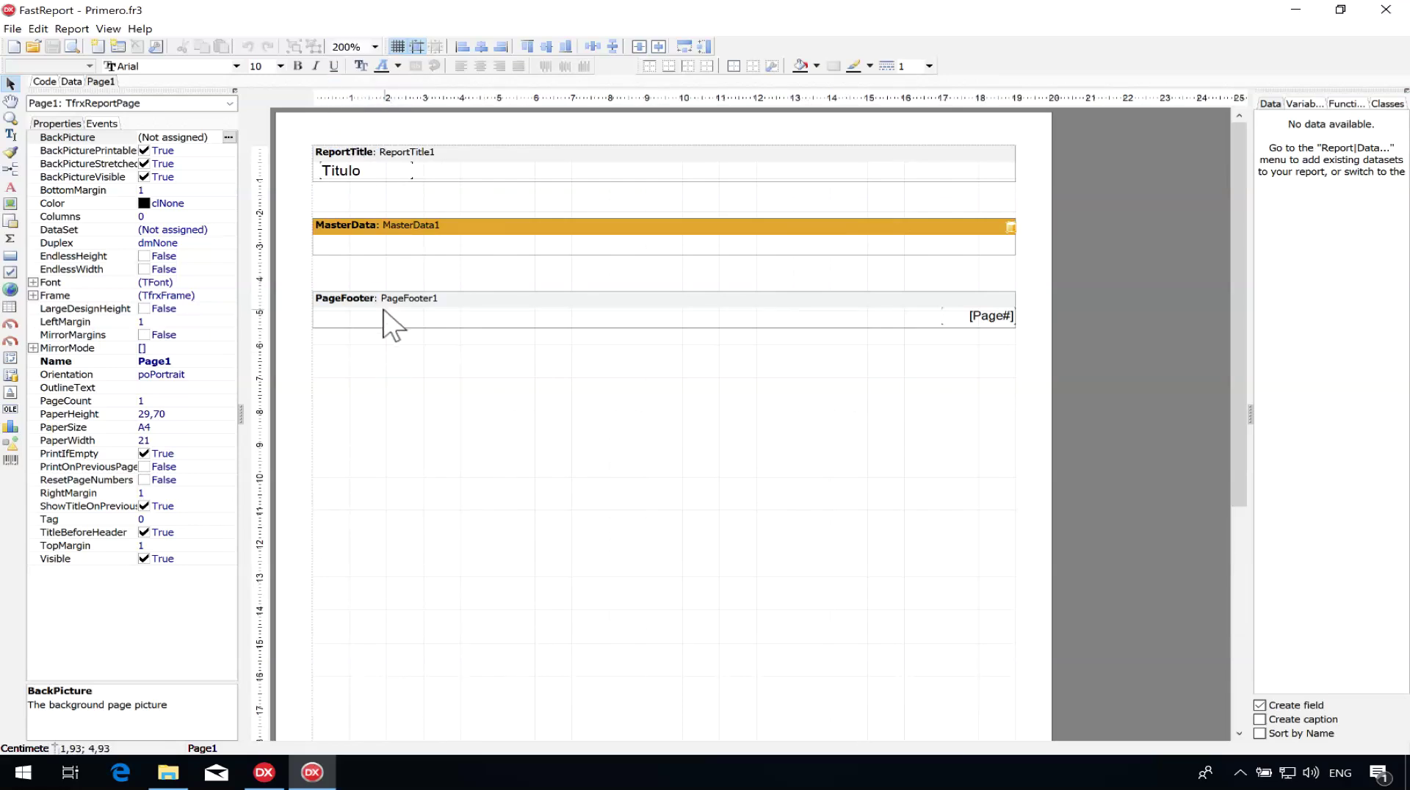
pyautogui.click(71, 82)
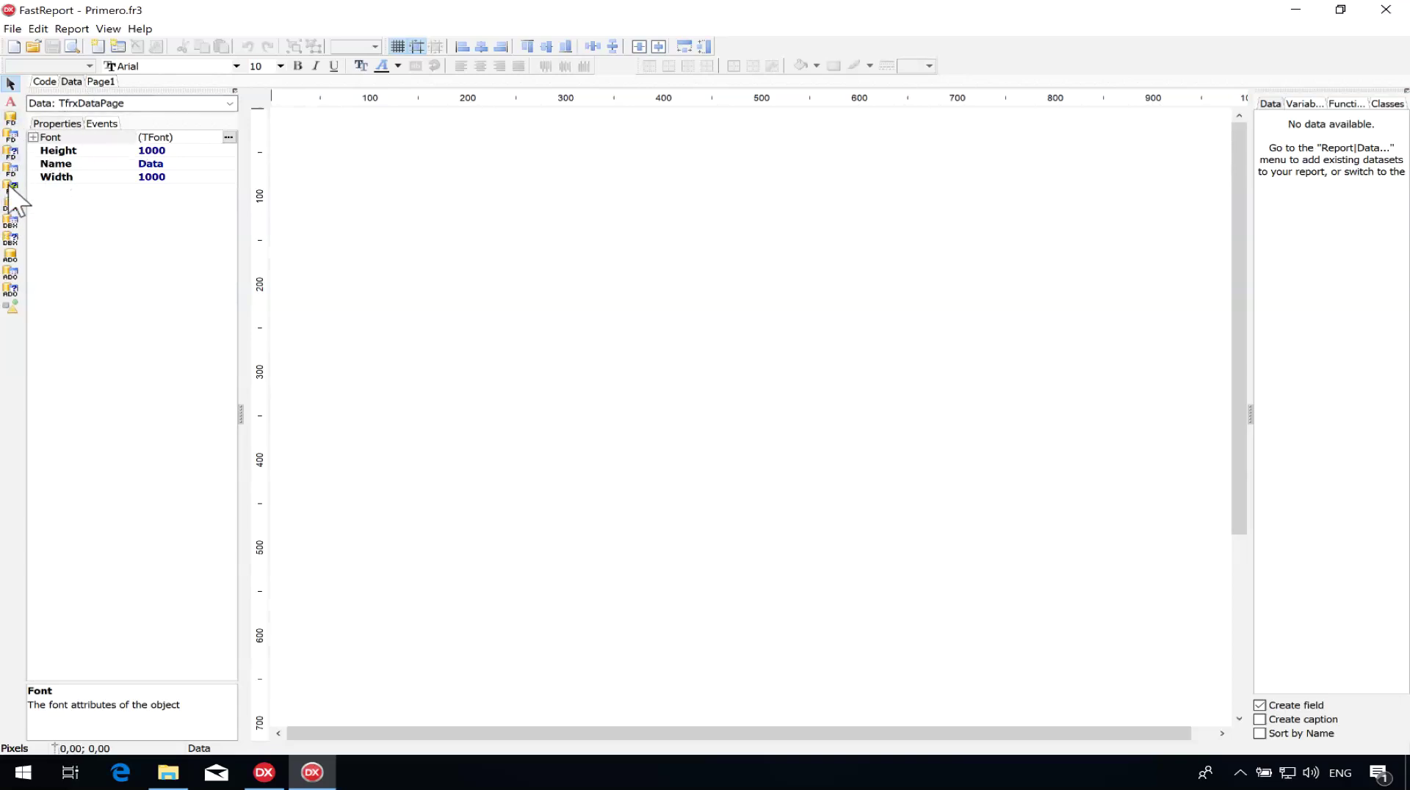
# Place FDDatabase1 on the Data page and open its FireDAC Connection Editor, enlarged.
pyautogui.click(11, 117)
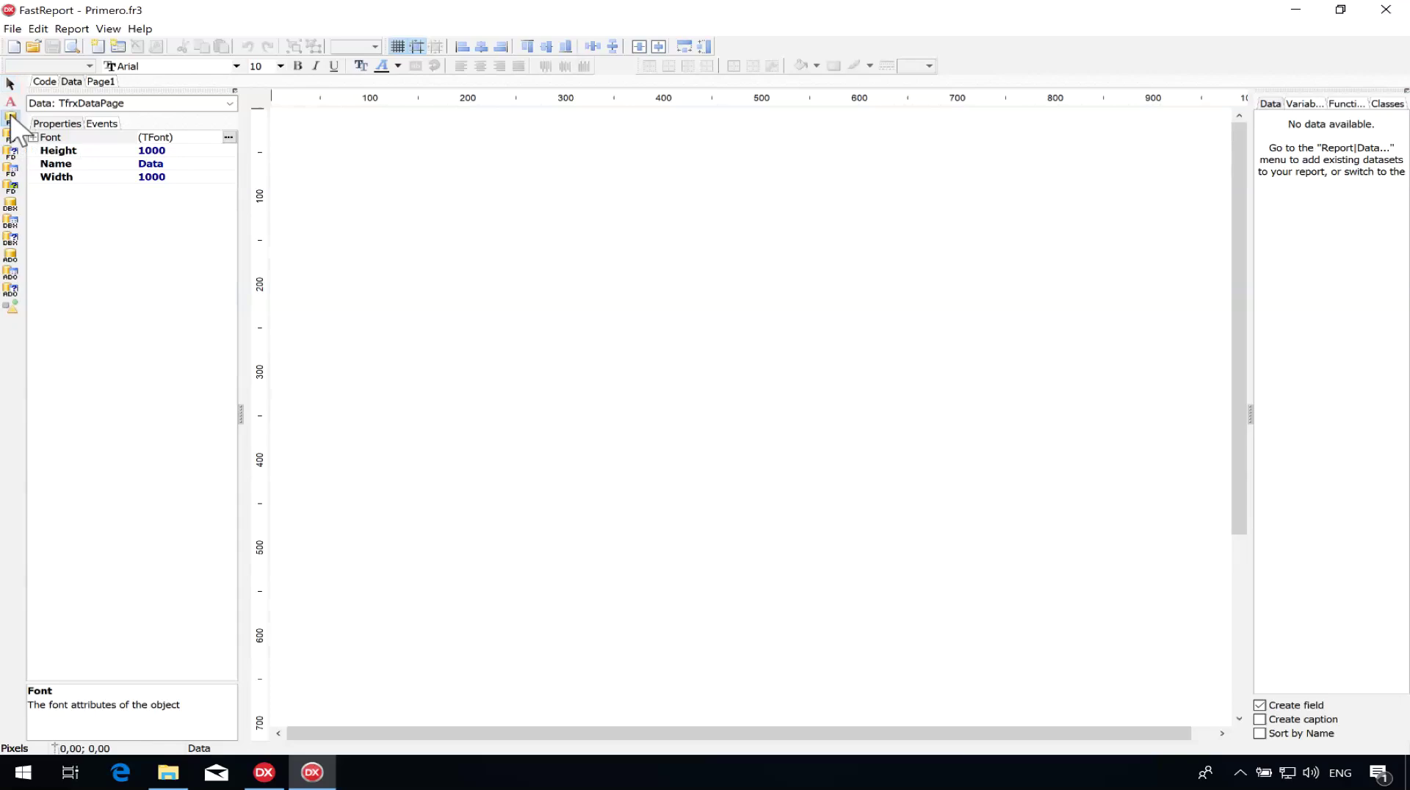
pyautogui.click(369, 148)
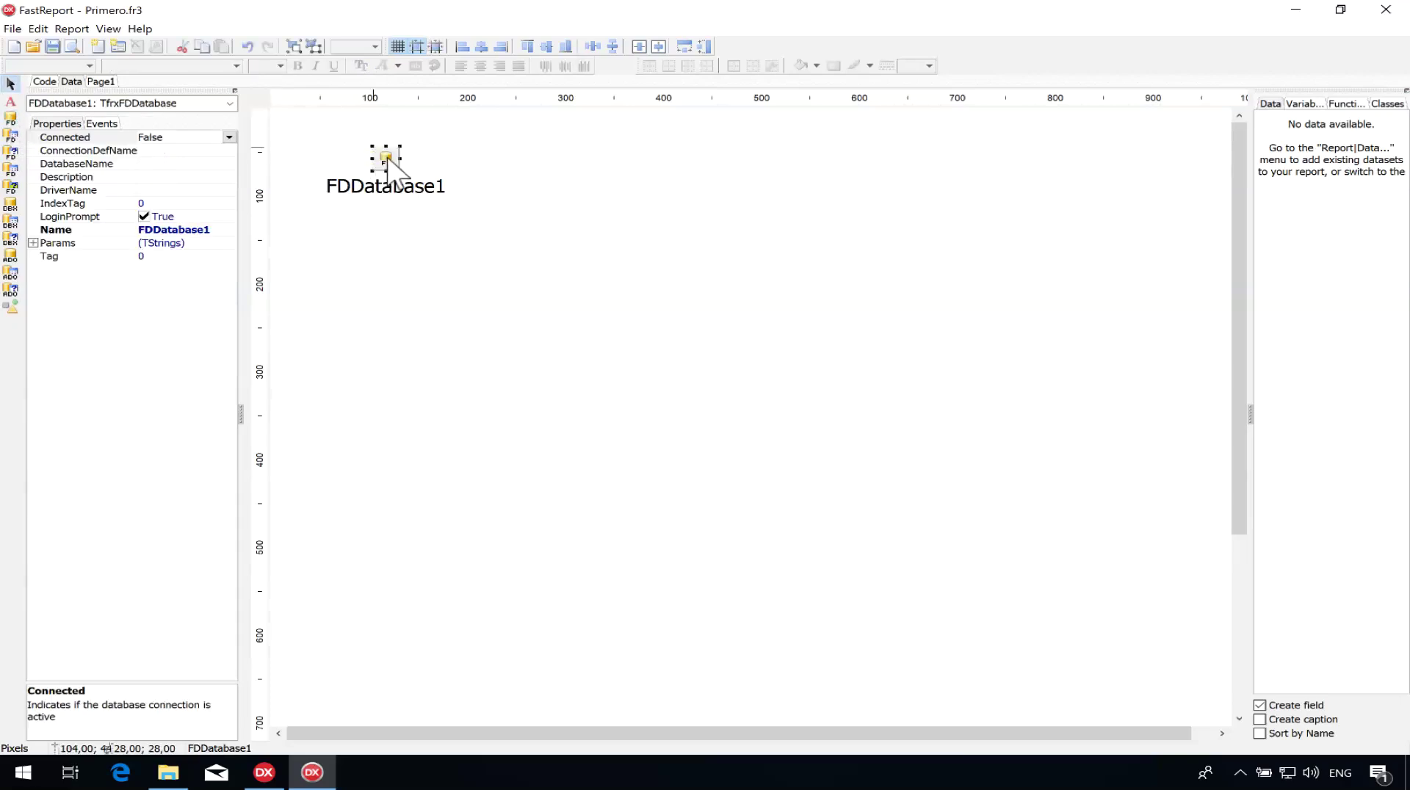
pyautogui.doubleClick(389, 159)
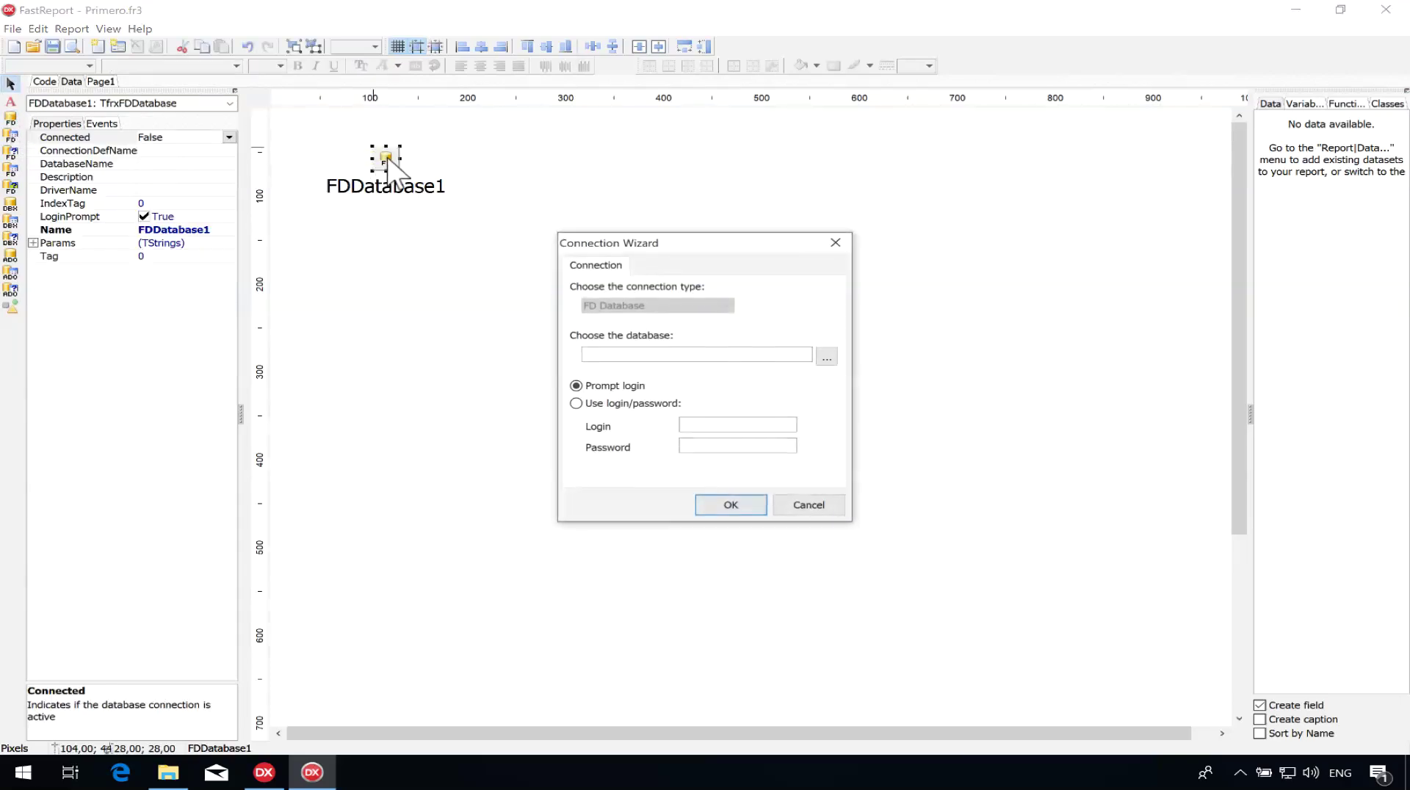
pyautogui.click(826, 358)
pyautogui.moveTo(399, 302); pyautogui.dragTo(629, 524)
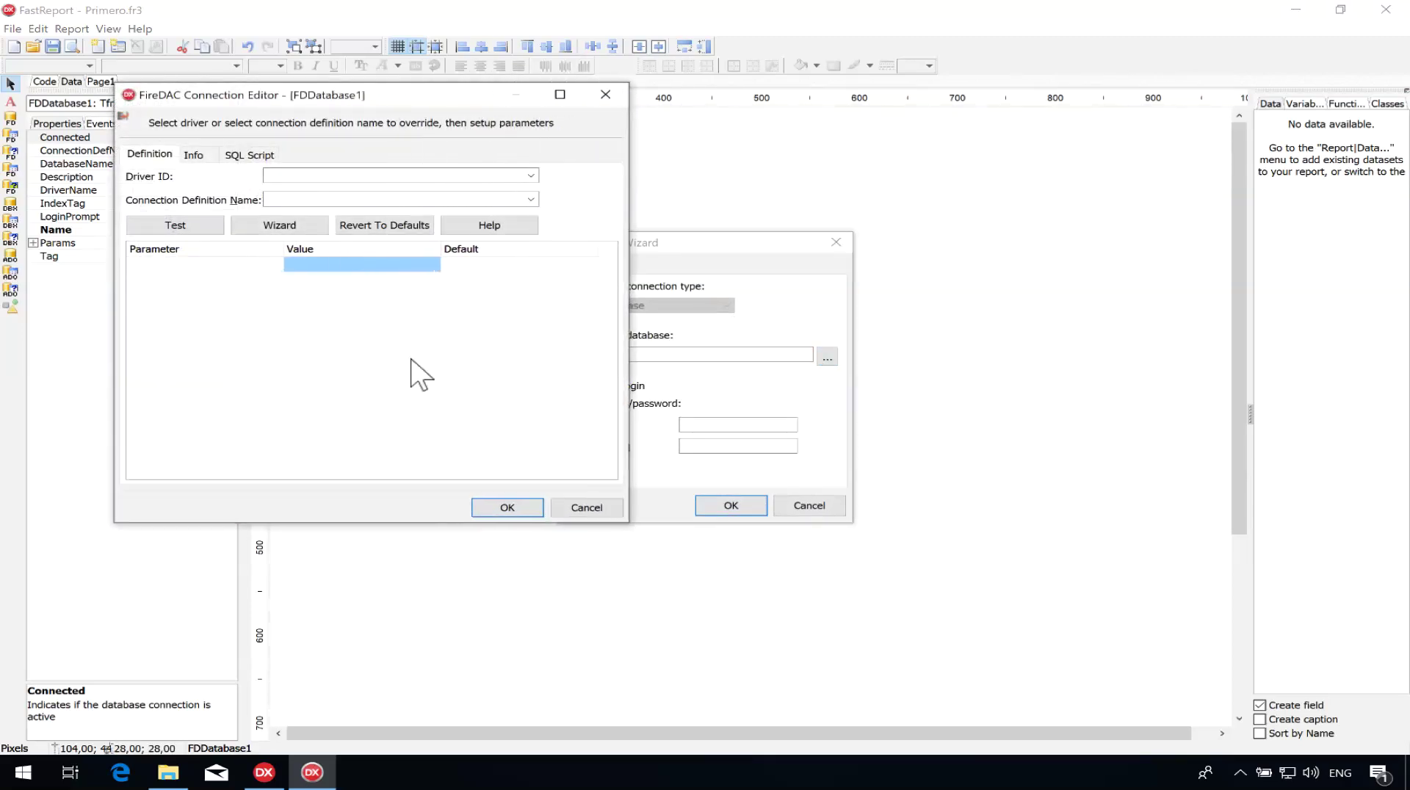
# Try the empty driver list and test the EMPLOYEE connection definition, dismissing the resulting errors.
pyautogui.click(530, 177)
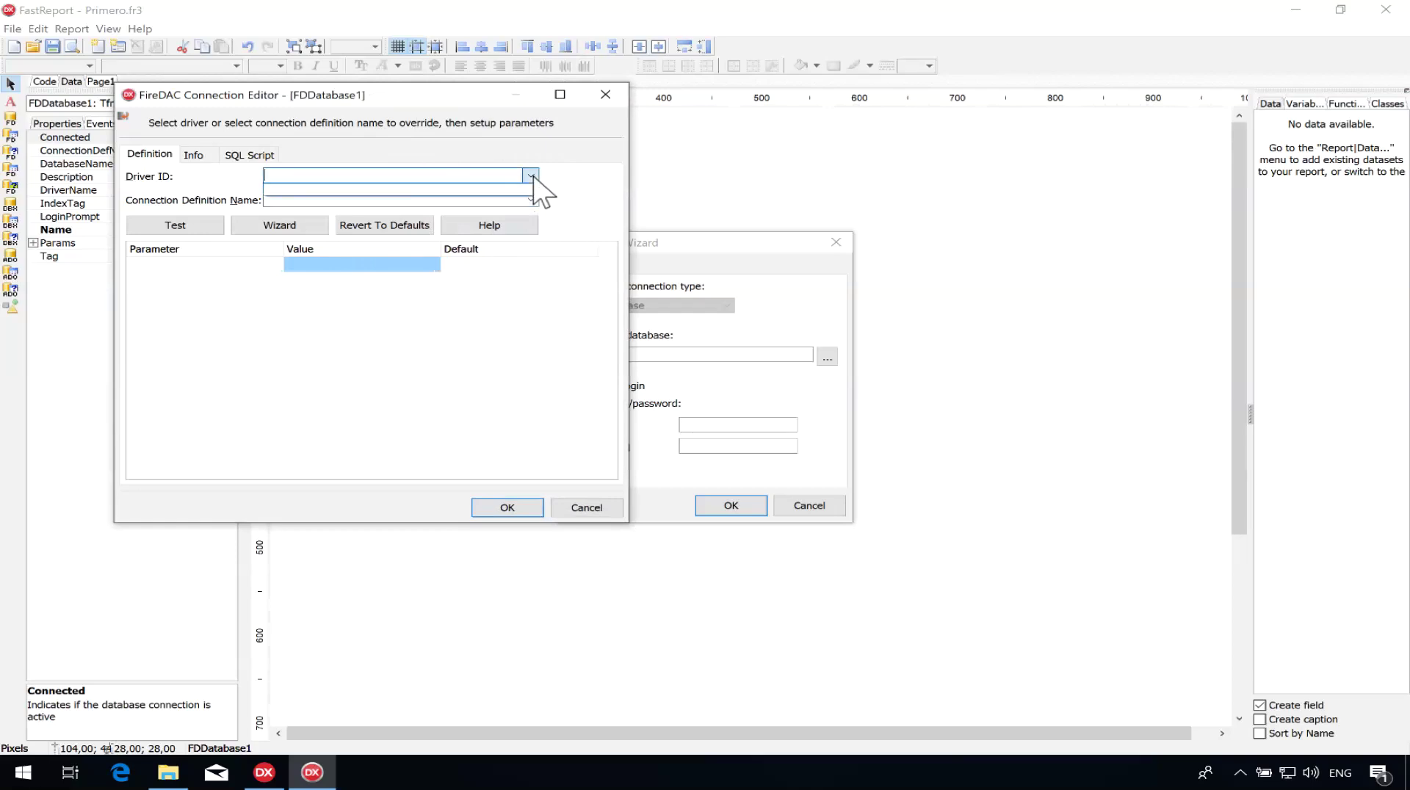
pyautogui.click(415, 178)
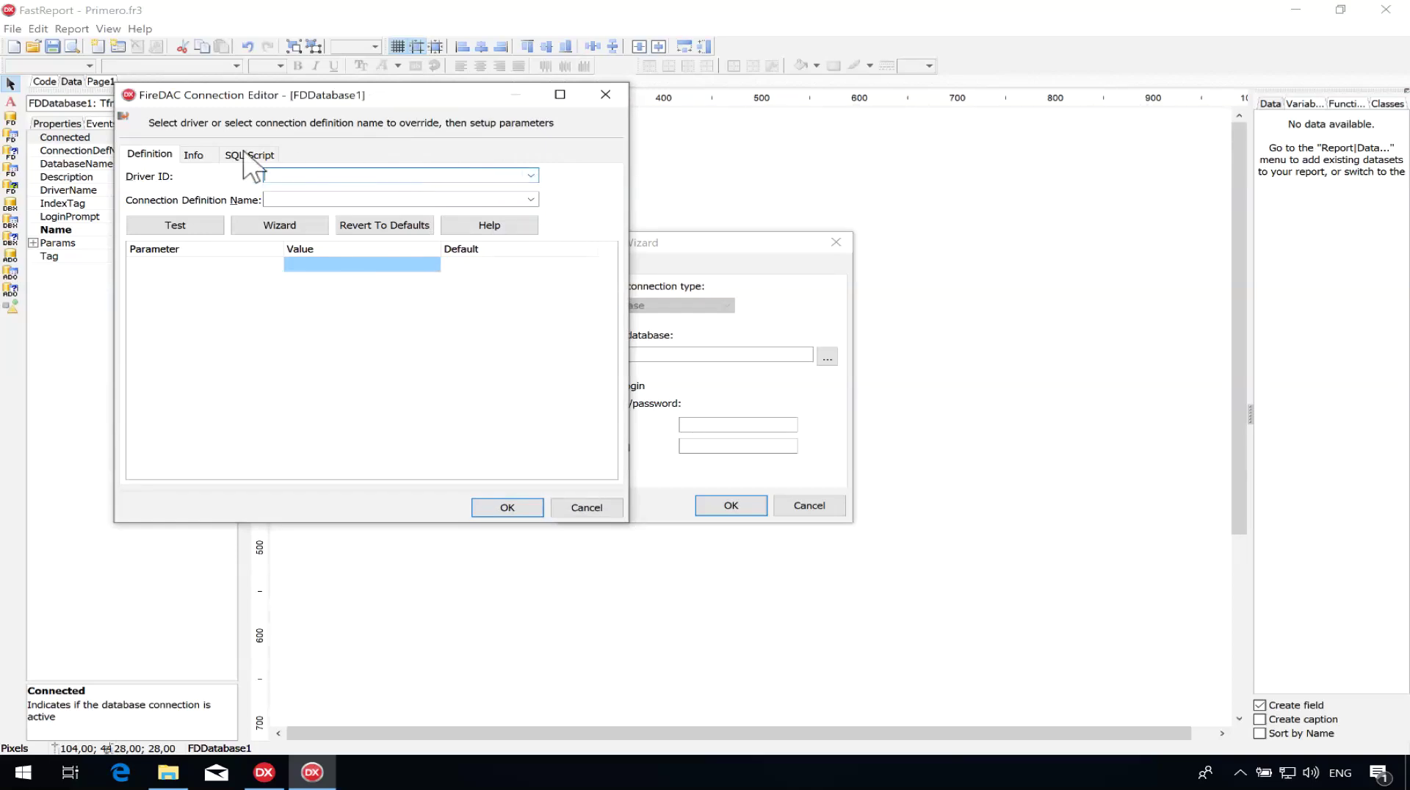
pyautogui.click(208, 157)
pyautogui.press('Return')
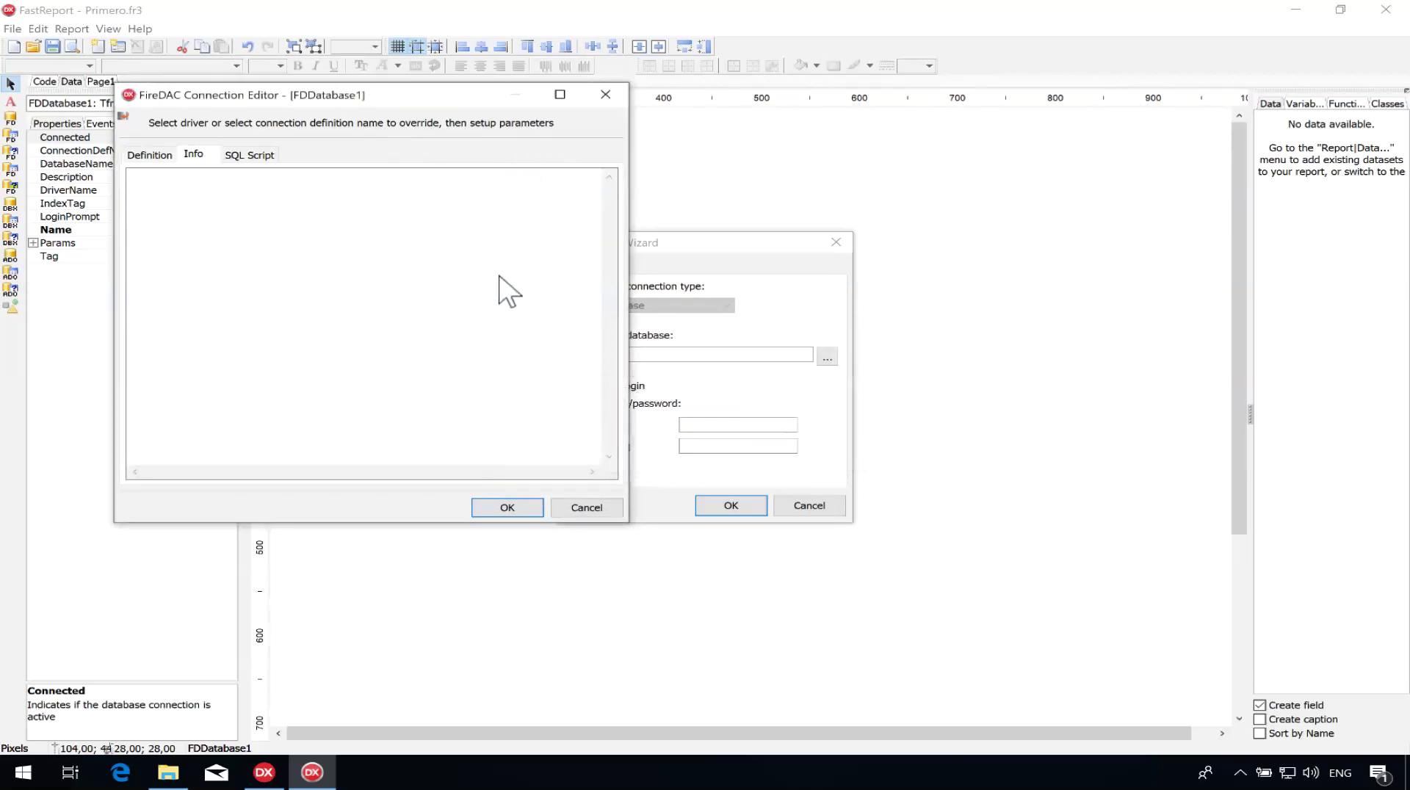
pyautogui.click(166, 154)
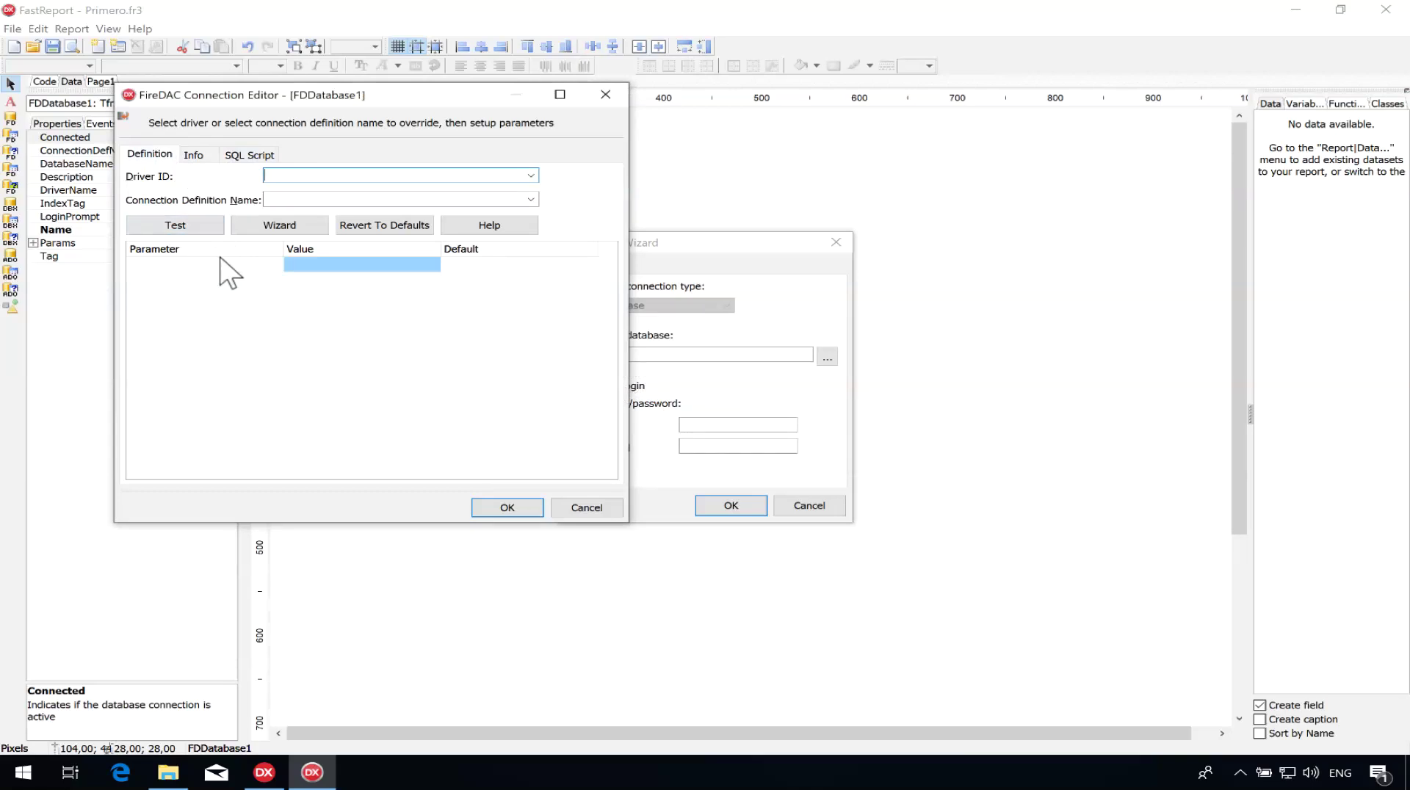
pyautogui.click(530, 200)
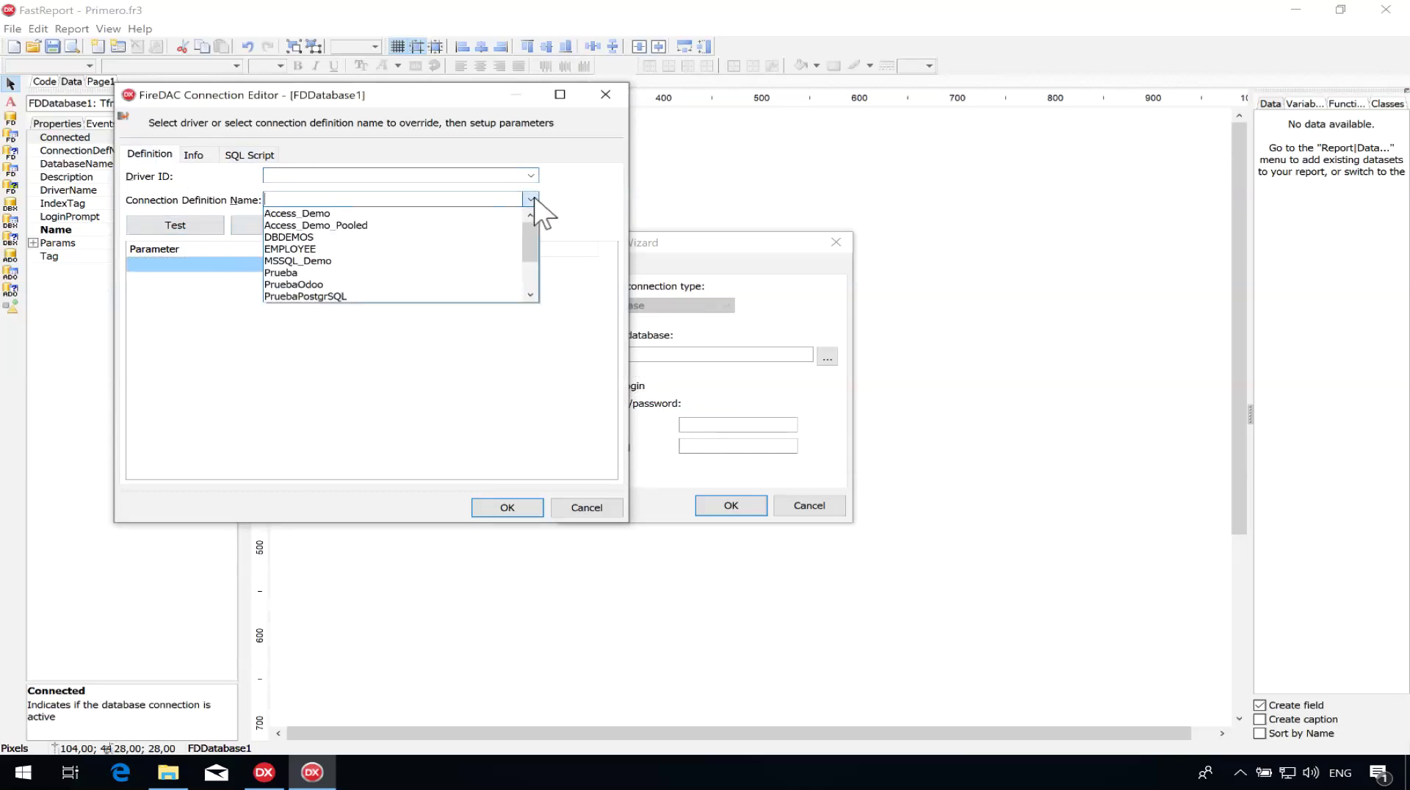
pyautogui.click(384, 249)
pyautogui.click(188, 228)
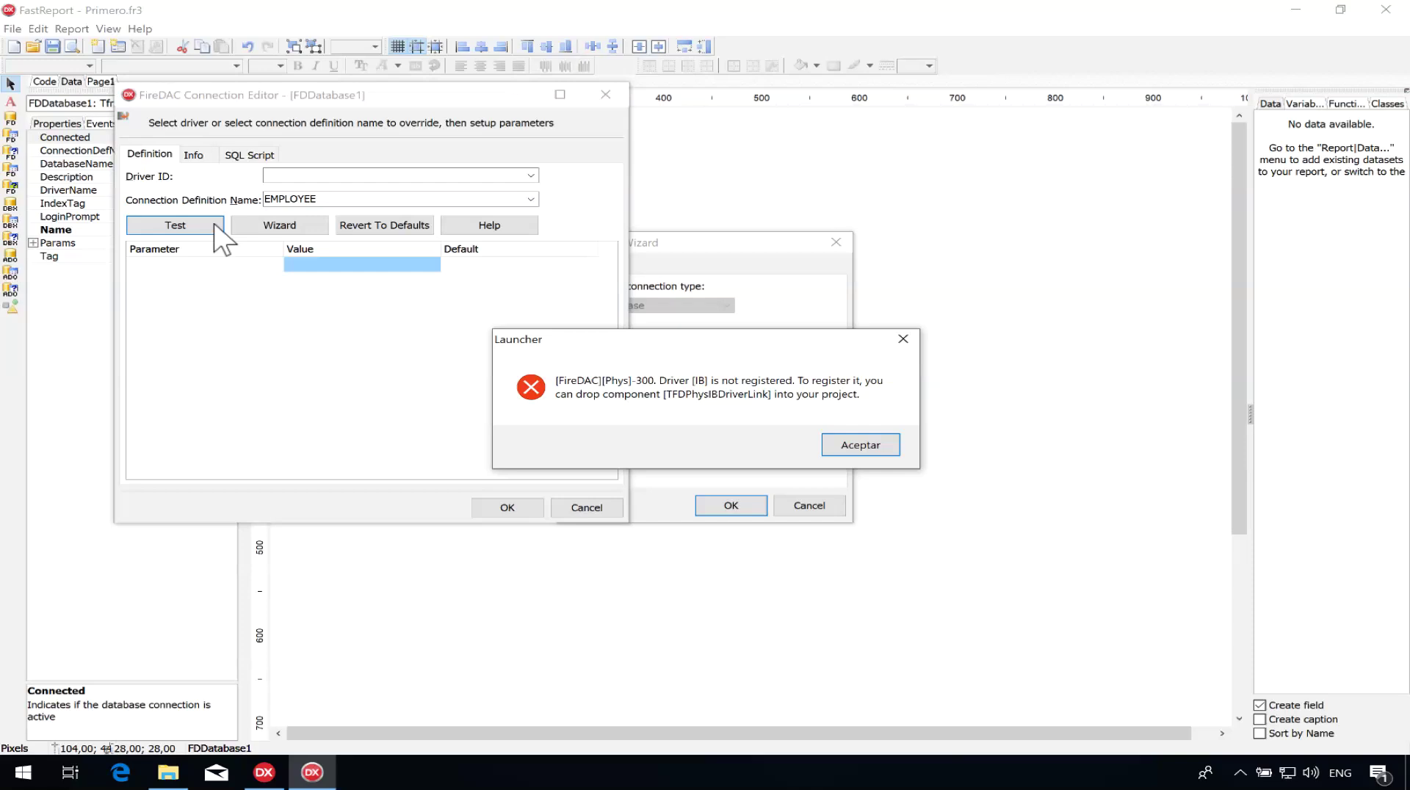
pyautogui.press('Return')
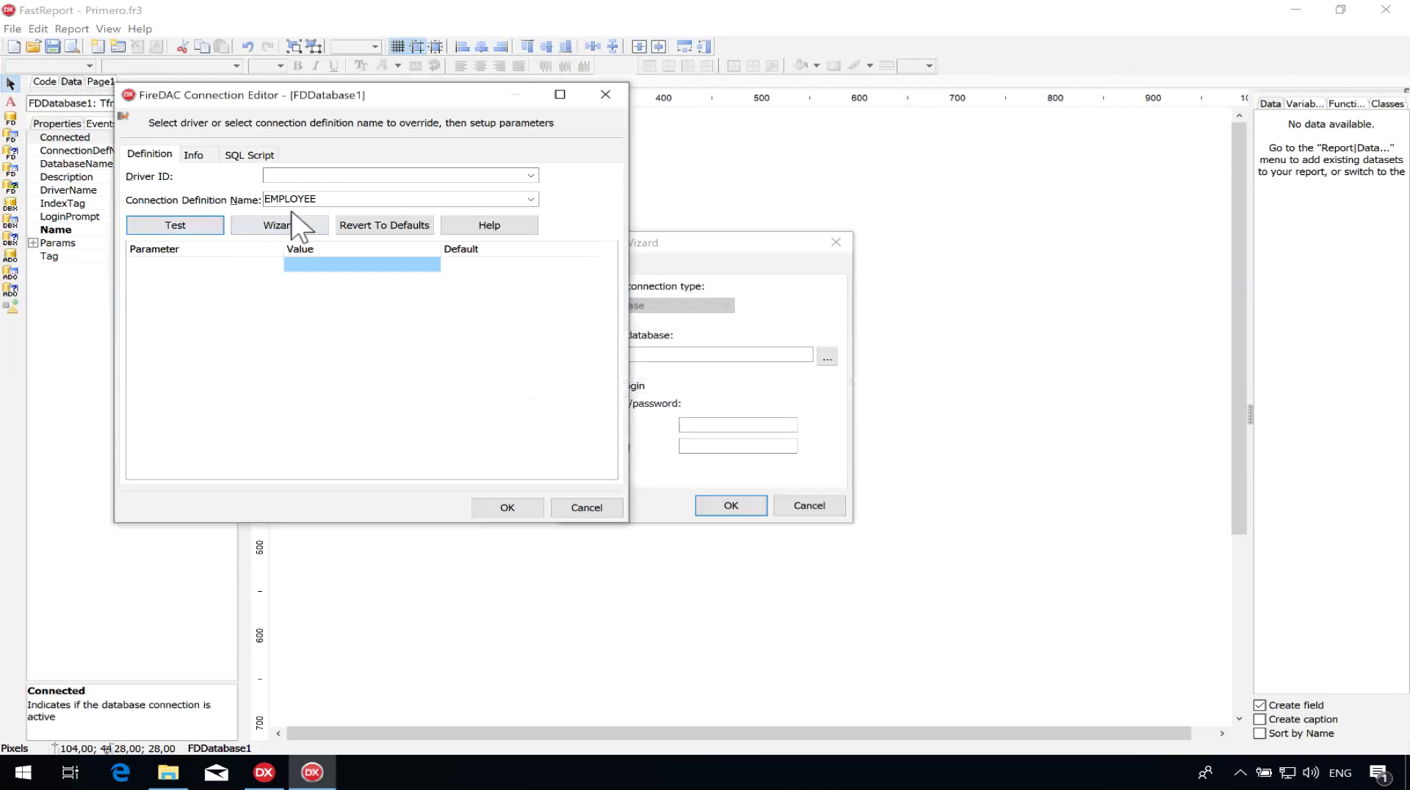
# Recheck the empty driver list, then cancel the connection editor and wizard and close the designer.
pyautogui.click(531, 176)
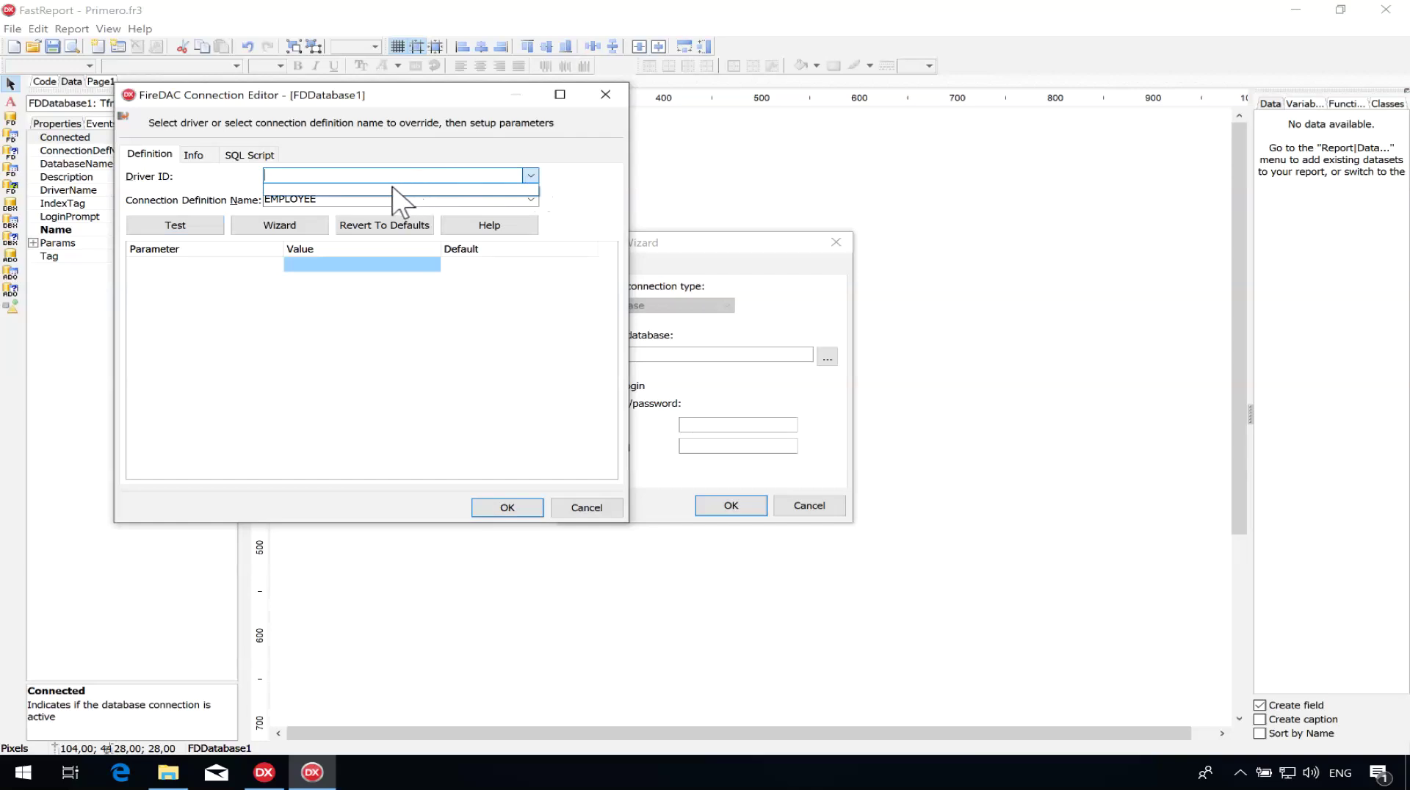
pyautogui.click(411, 277)
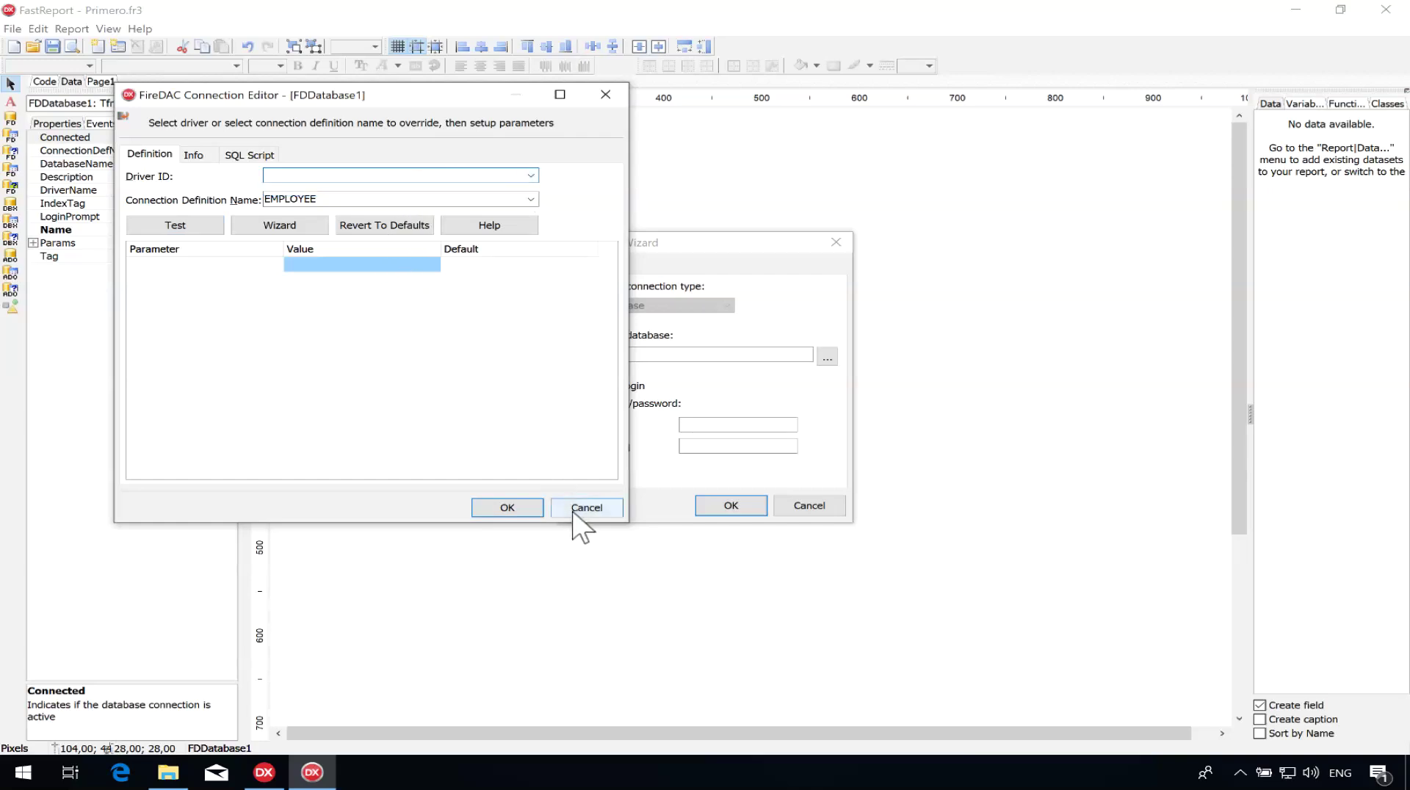
pyautogui.click(528, 177)
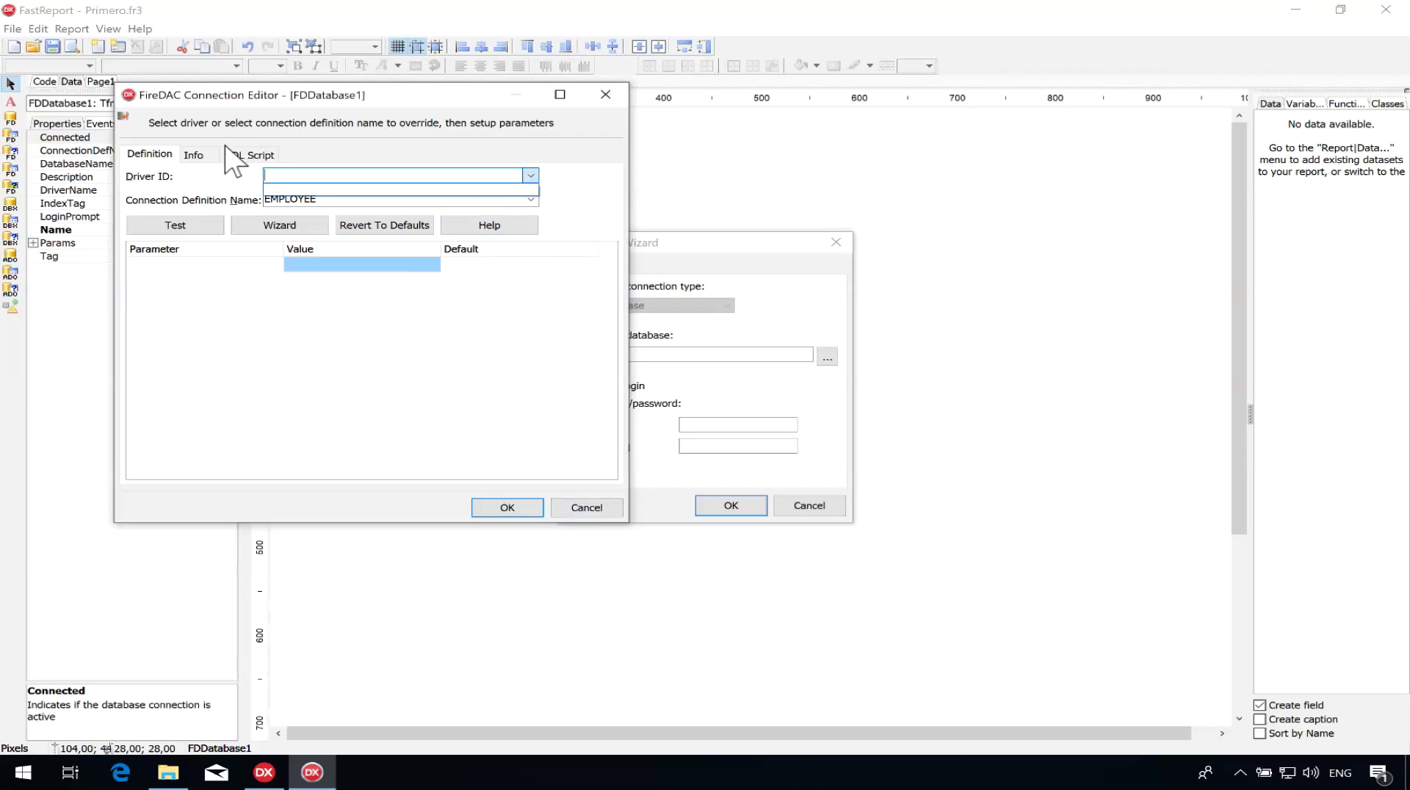
pyautogui.click(205, 146)
pyautogui.click(193, 155)
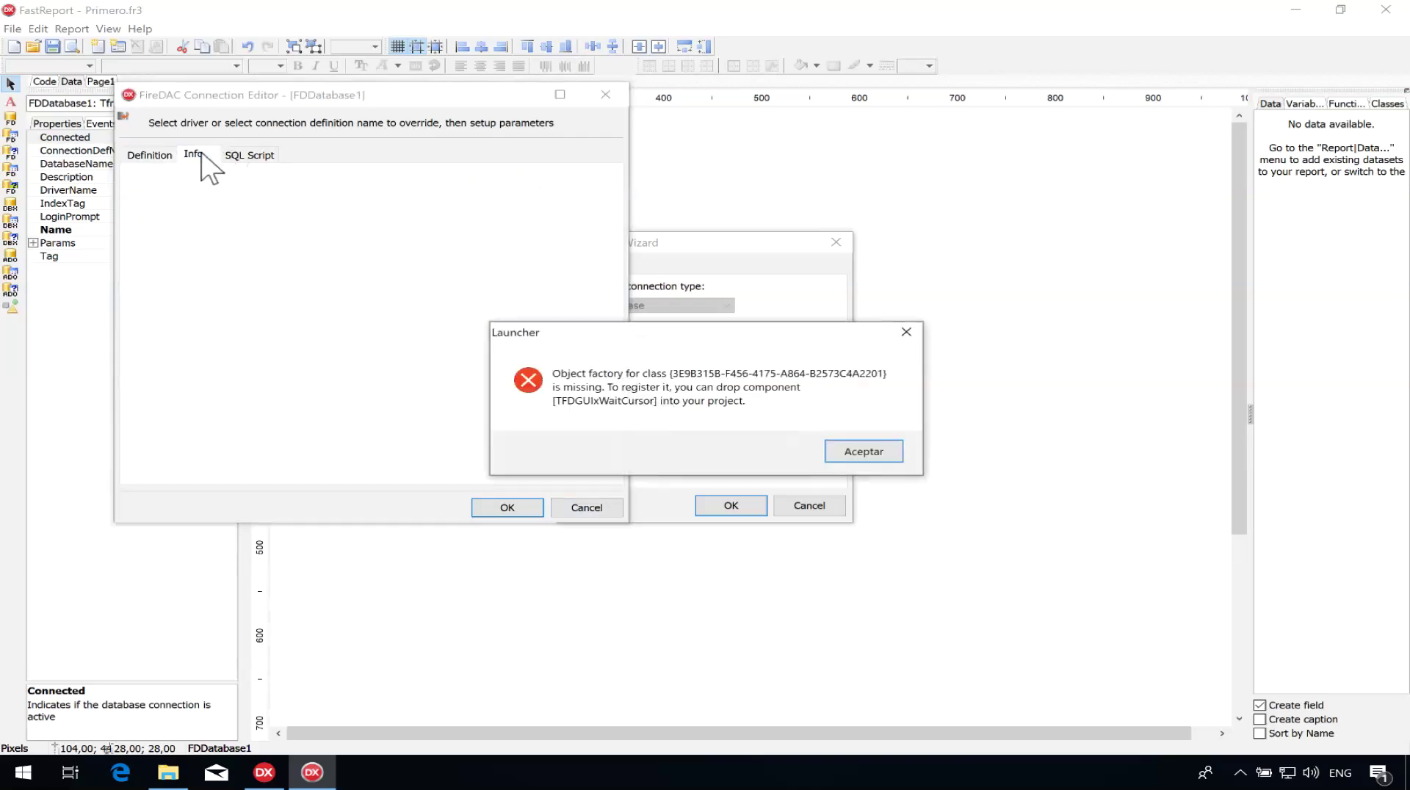
pyautogui.press('Return')
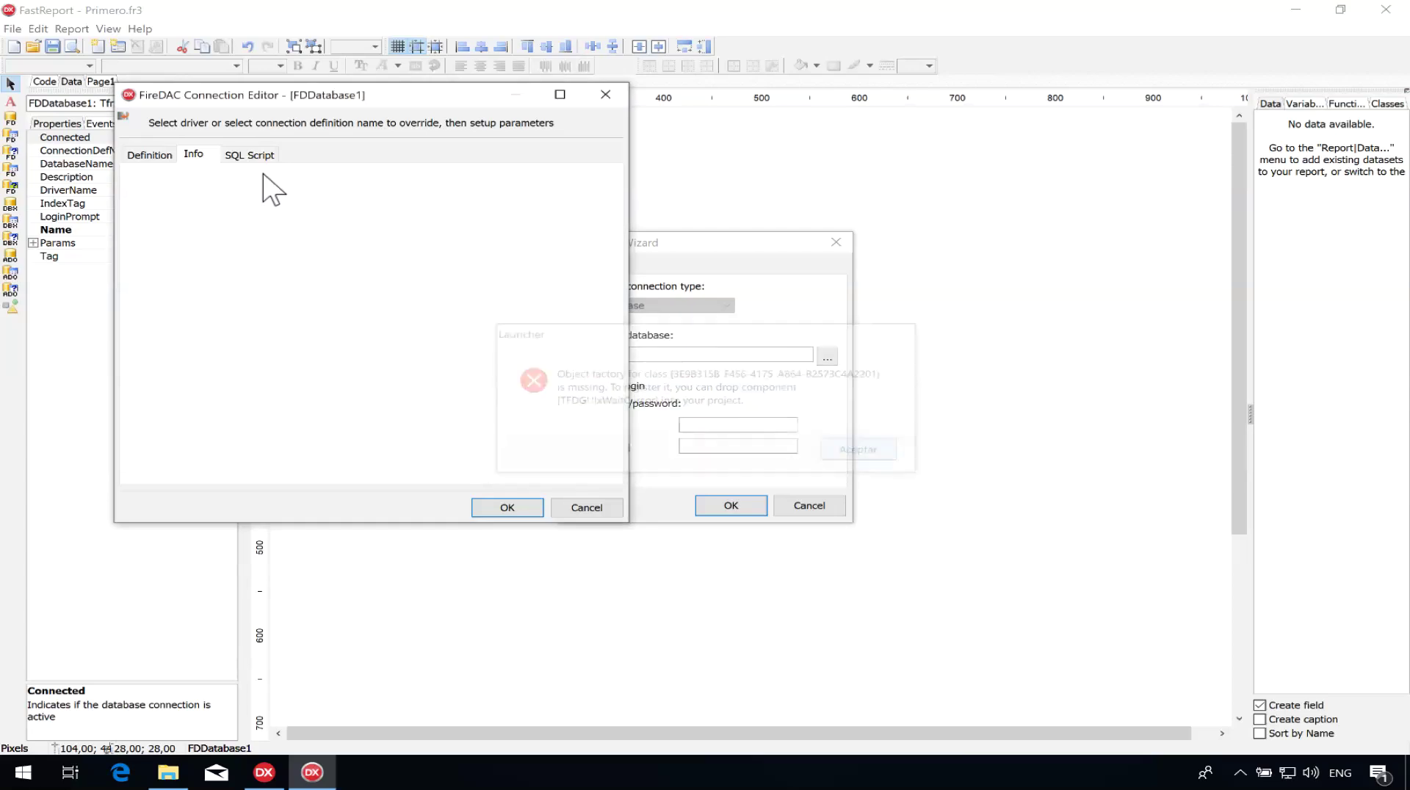
pyautogui.click(163, 156)
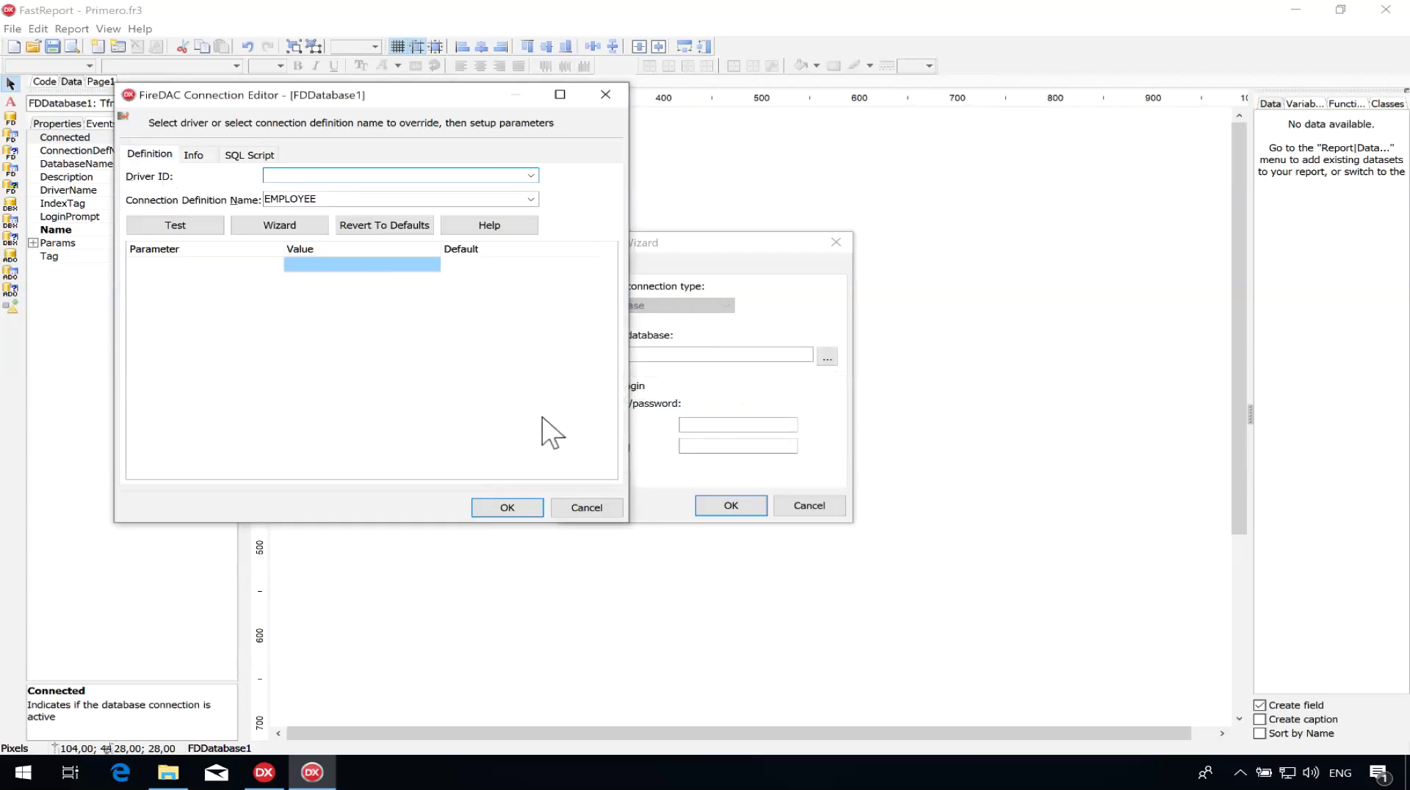
pyautogui.click(575, 507)
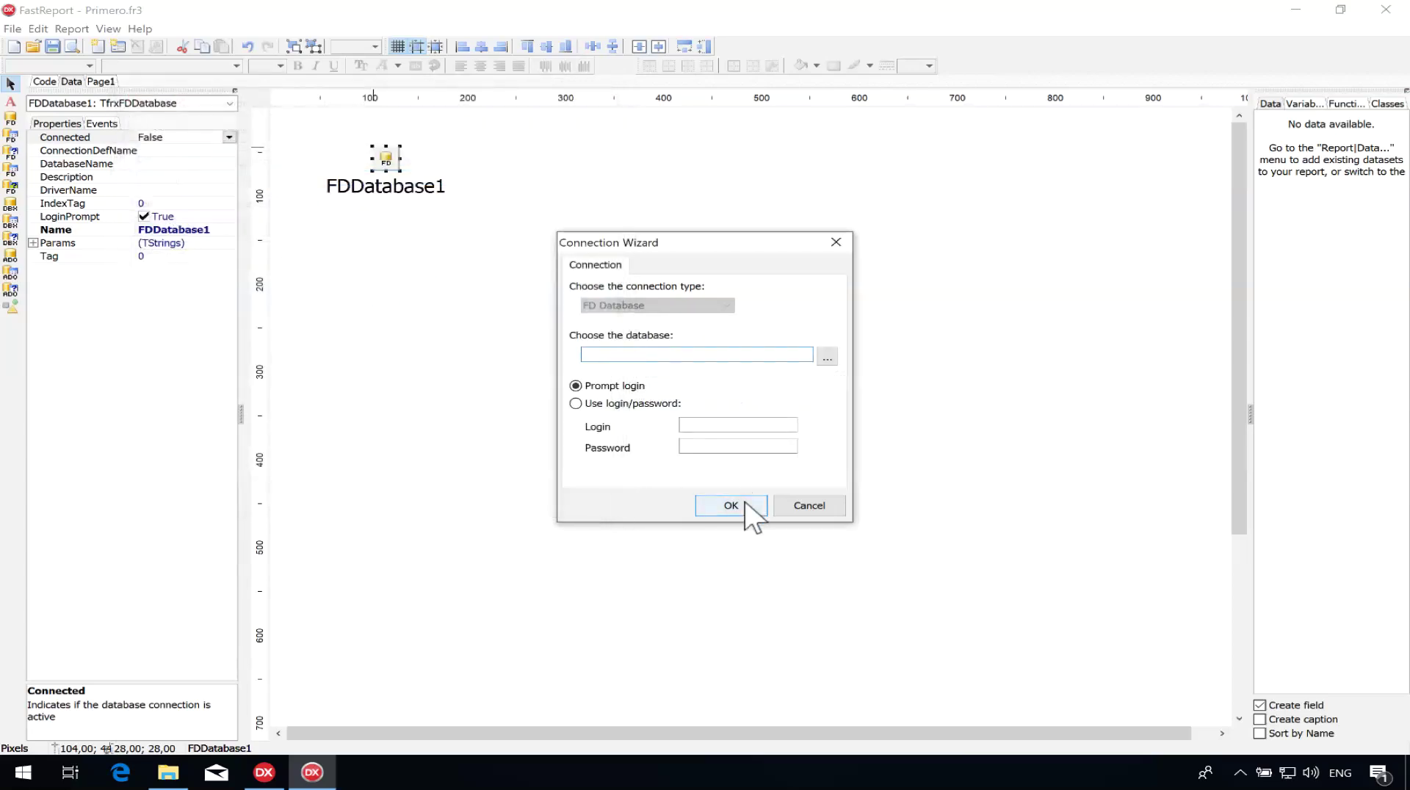
pyautogui.click(811, 504)
pyautogui.click(1386, 10)
# Discard Primero.fr3 changes, close Launcher, and add an FDPhysFBDriverLink to the form's right side.
pyautogui.click(709, 444)
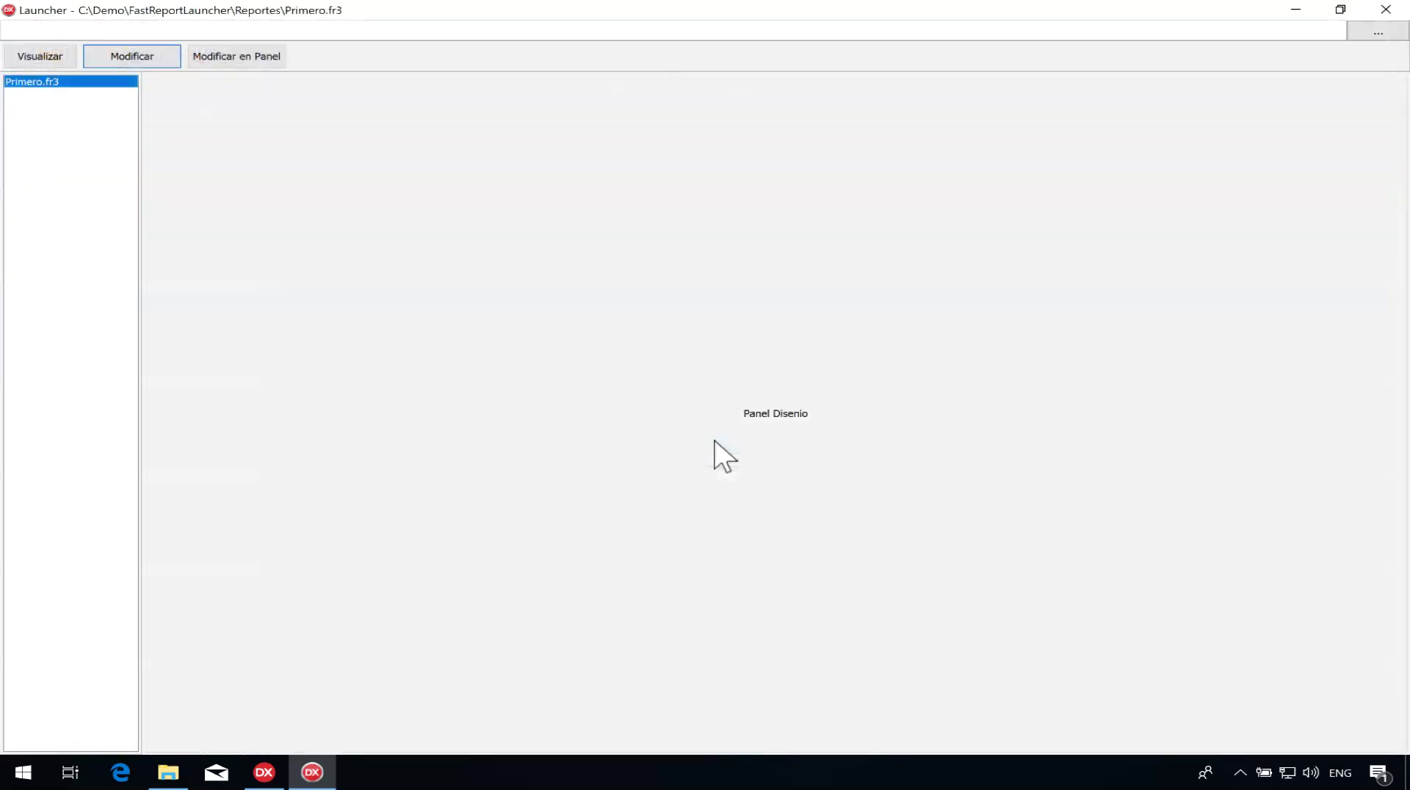
pyautogui.click(1386, 11)
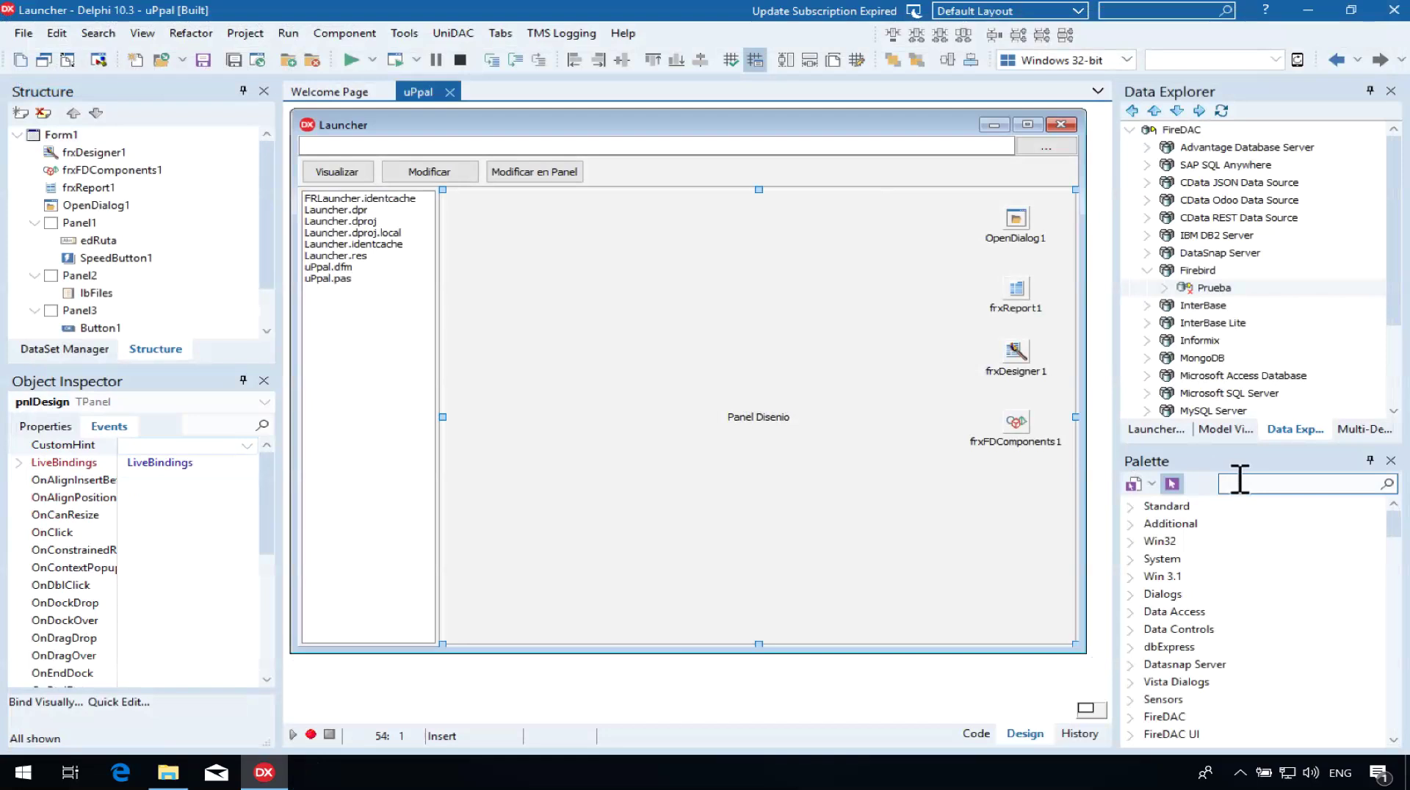
pyautogui.click(1240, 483)
pyautogui.write('ph')
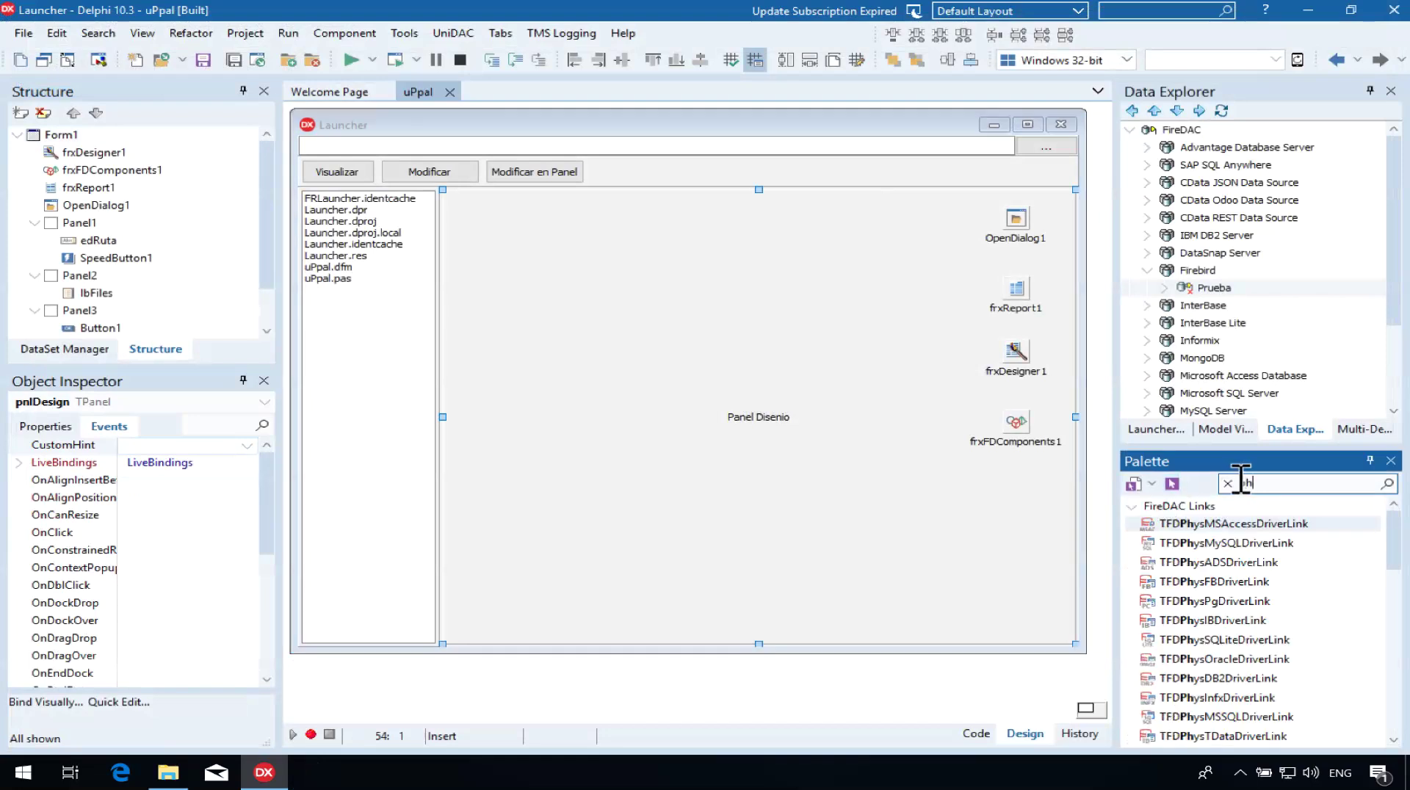
pyautogui.doubleClick(1229, 582)
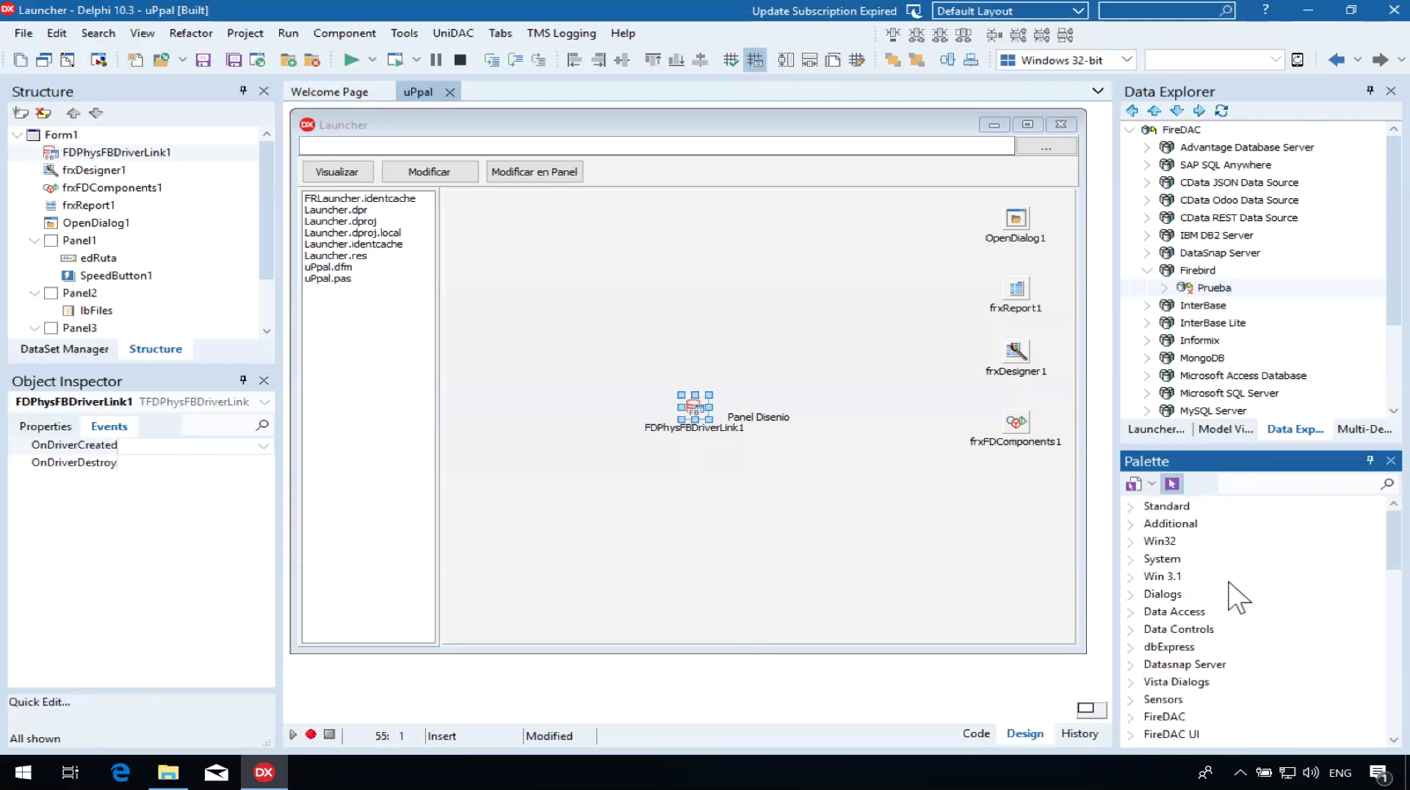
pyautogui.moveTo(702, 423); pyautogui.dragTo(1029, 487)
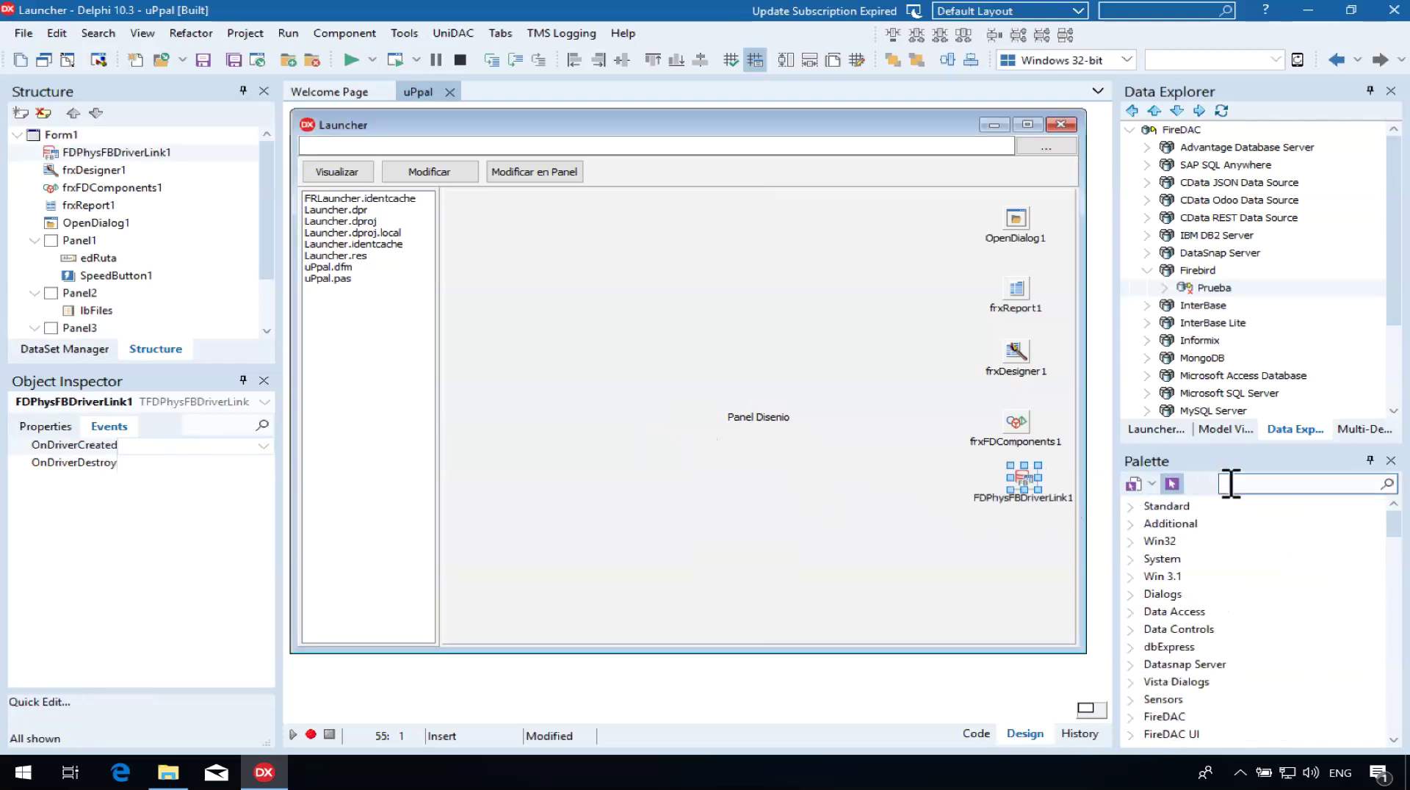
# Add an FDGUIxWaitCursor below the driver link, inspect the components, and save the form.
pyautogui.click(1251, 485)
pyautogui.write('w')
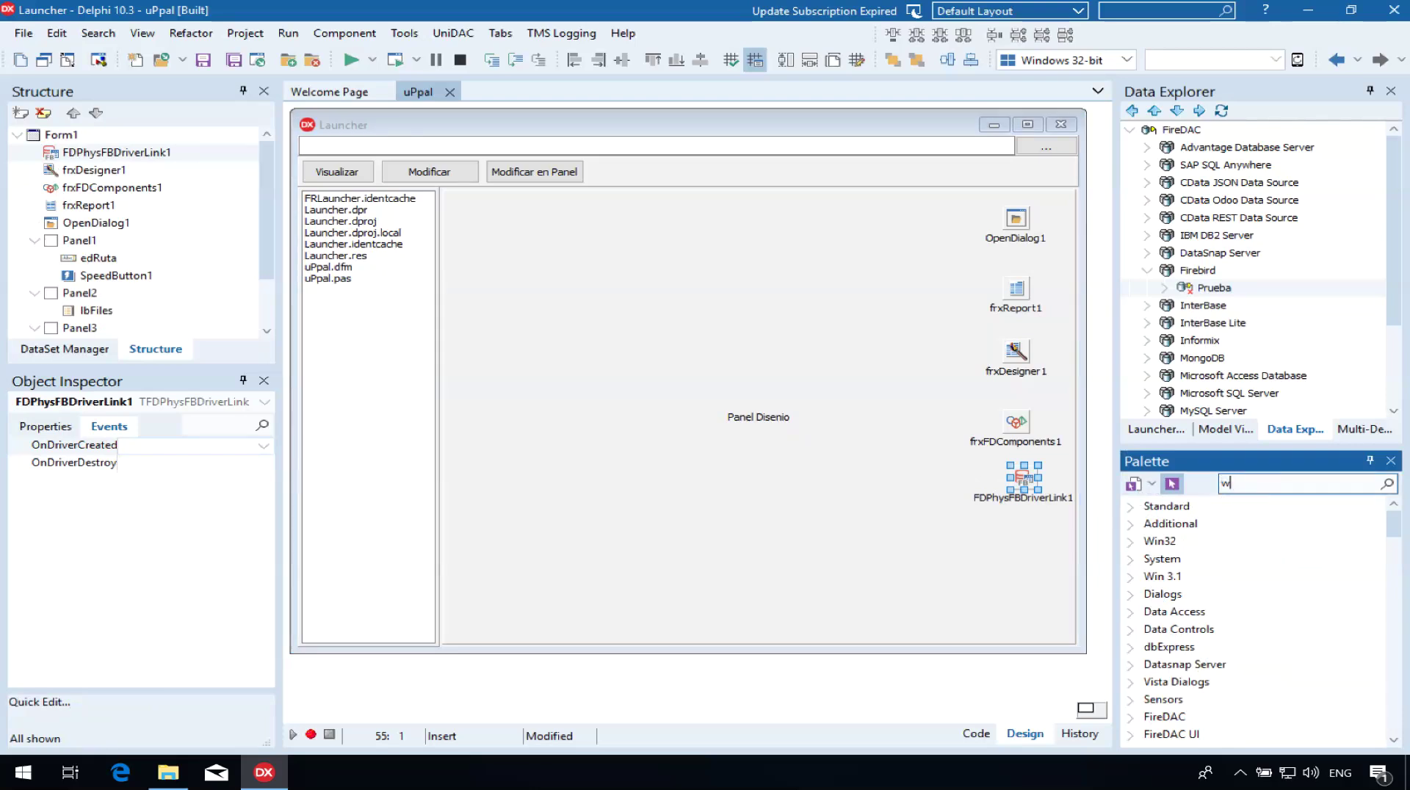
pyautogui.write('ait')
pyautogui.press('Return')
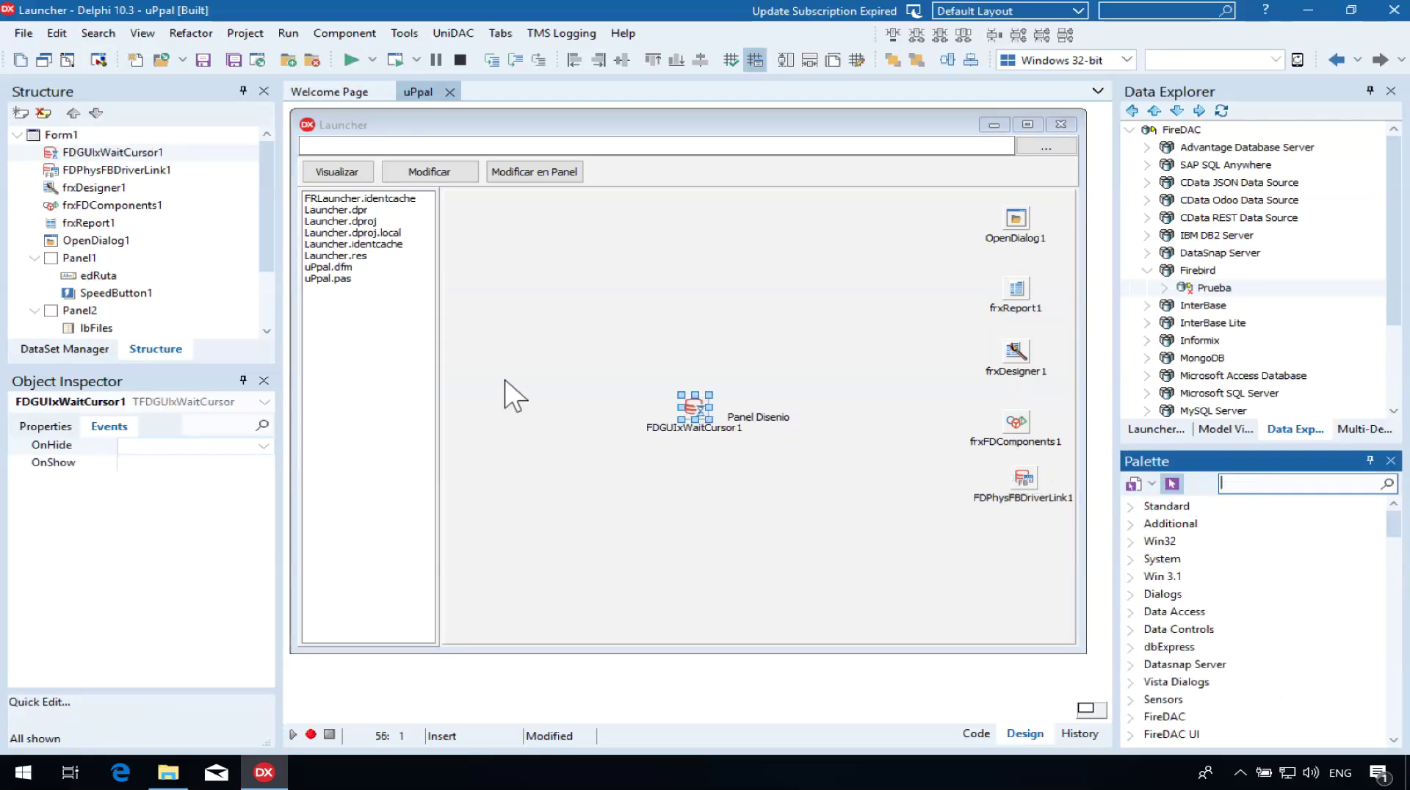
pyautogui.moveTo(690, 405); pyautogui.dragTo(1020, 543)
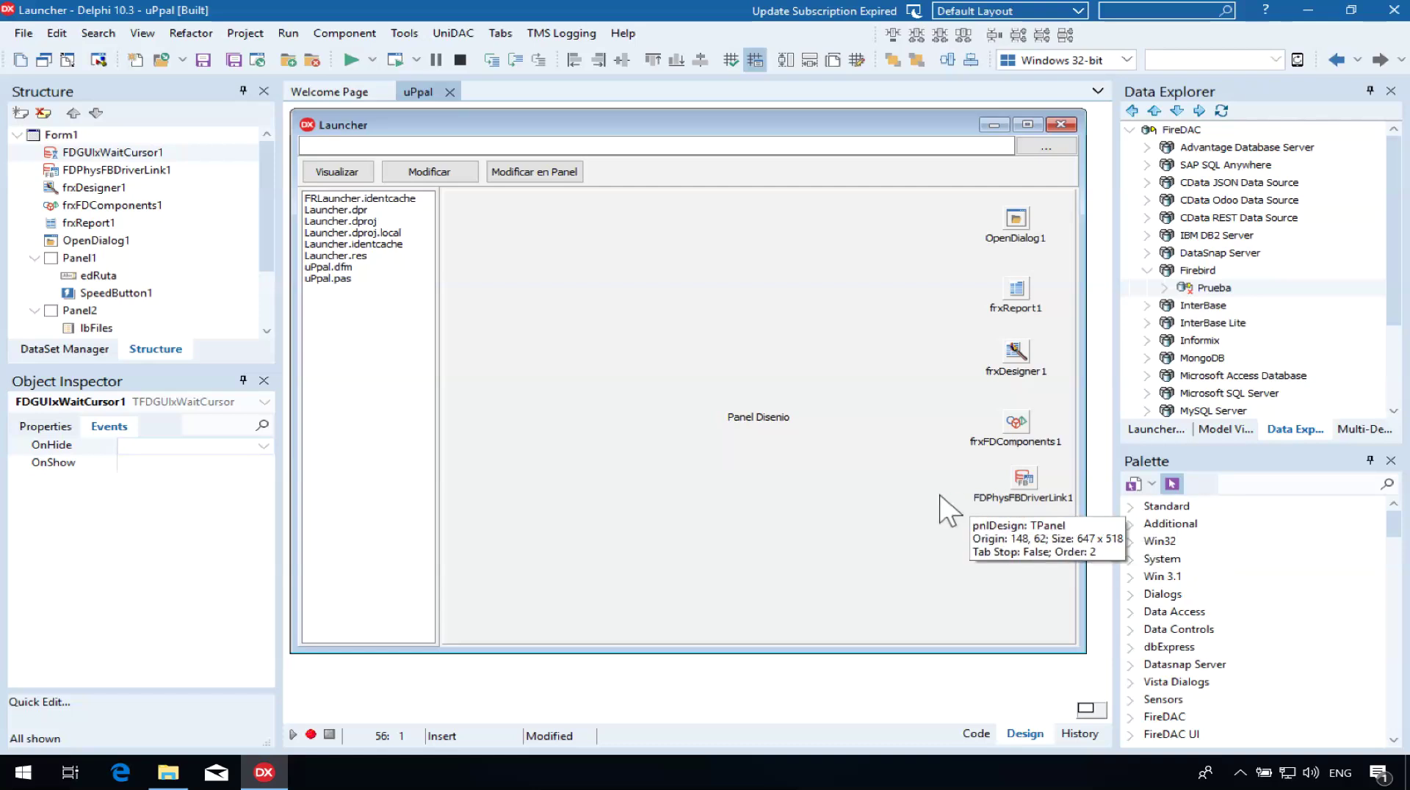
pyautogui.click(52, 428)
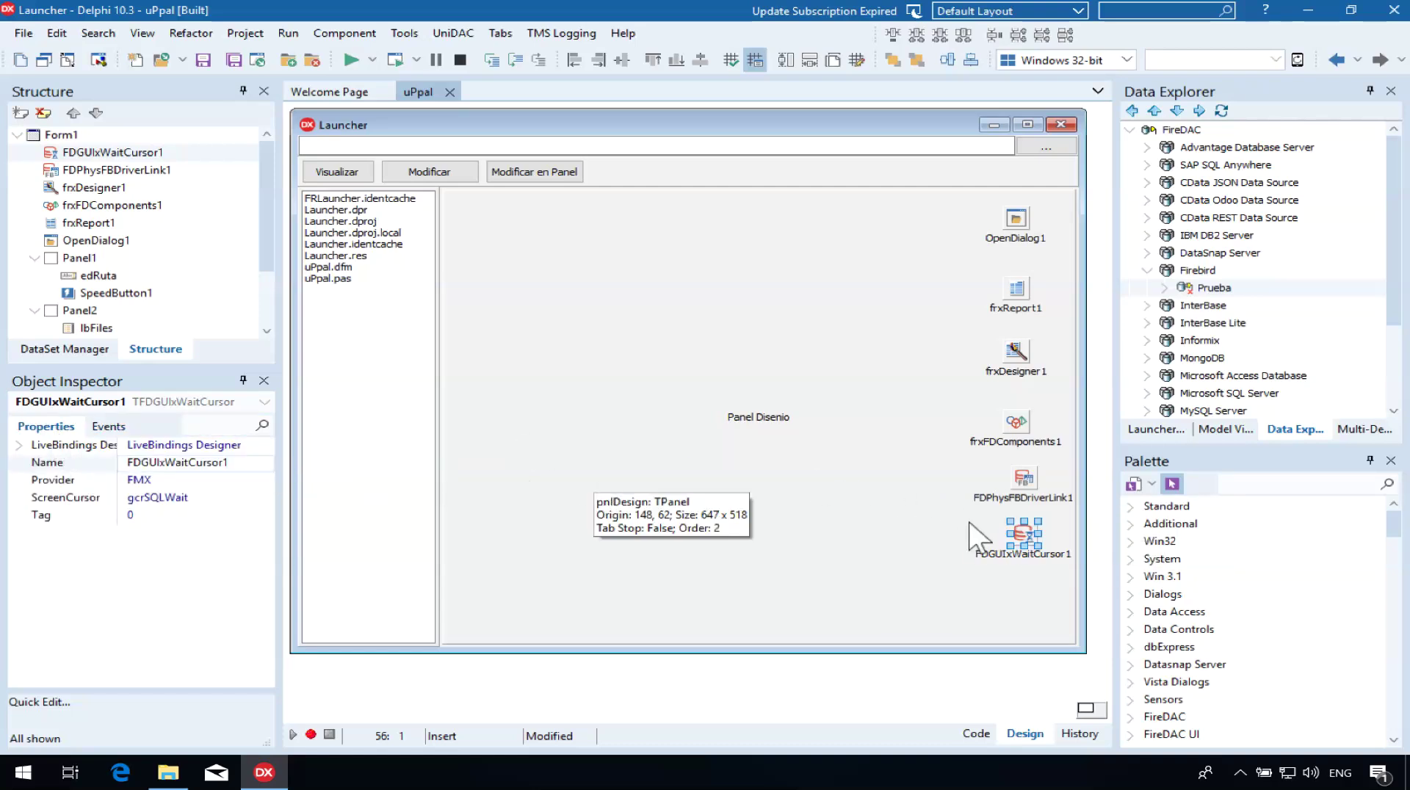
pyautogui.click(1018, 426)
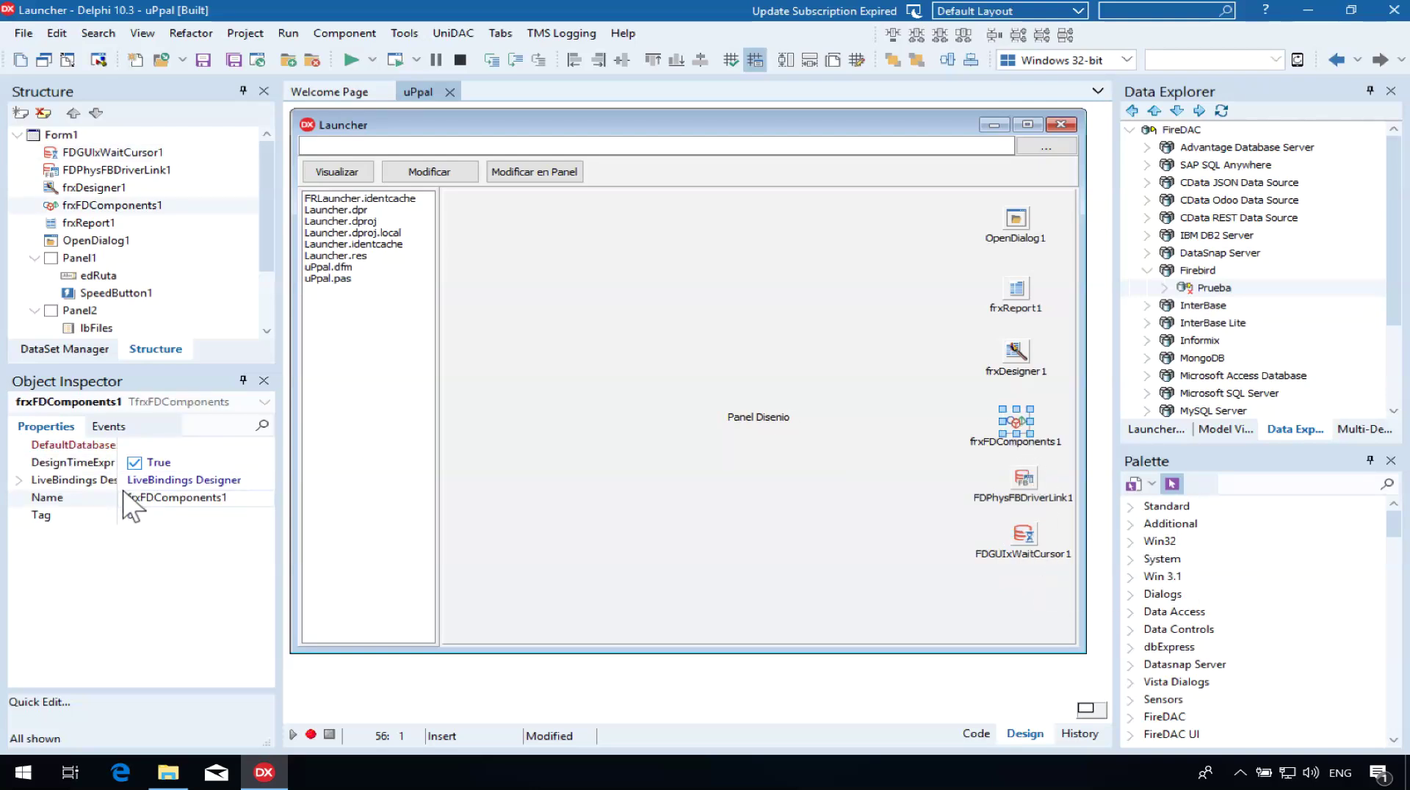
pyautogui.click(1026, 539)
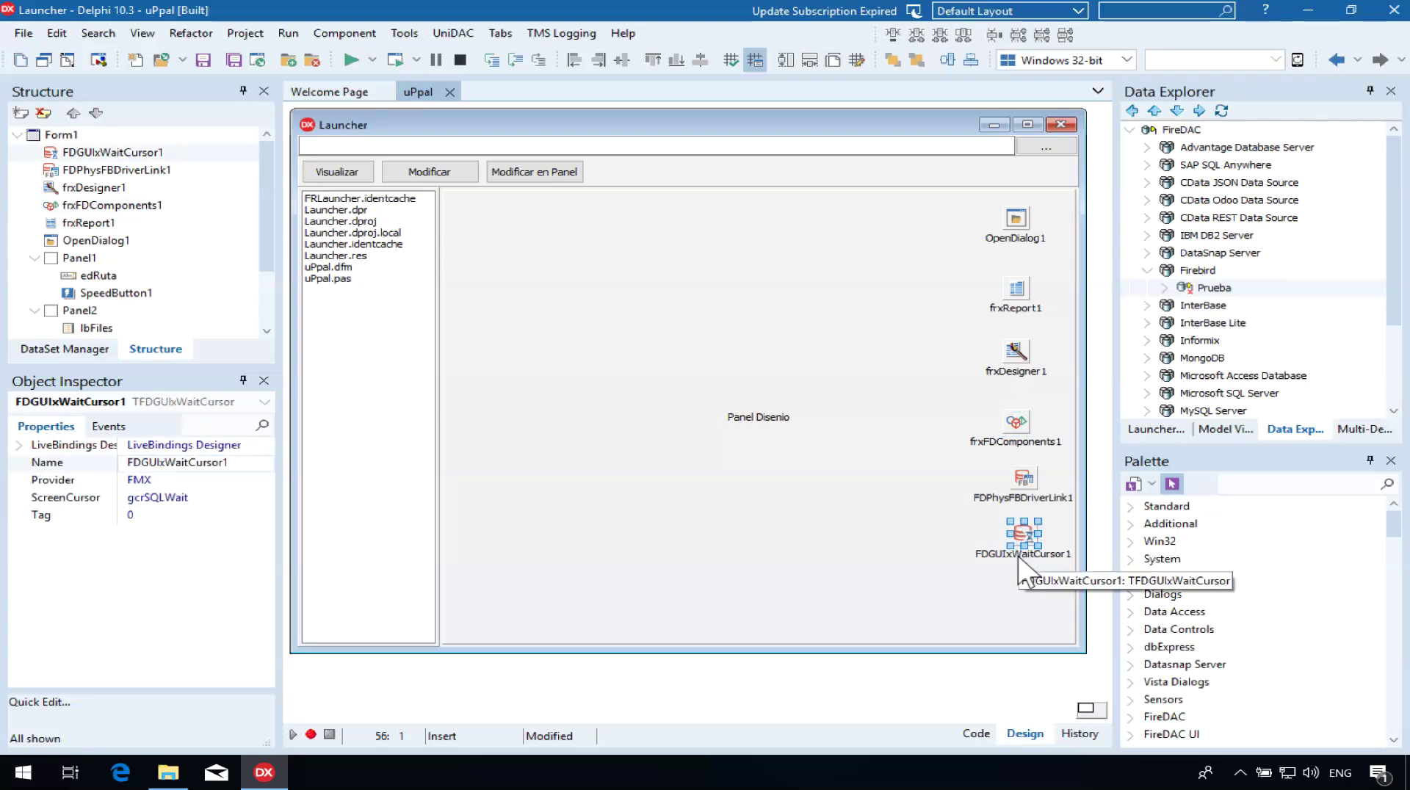
pyautogui.click(1032, 476)
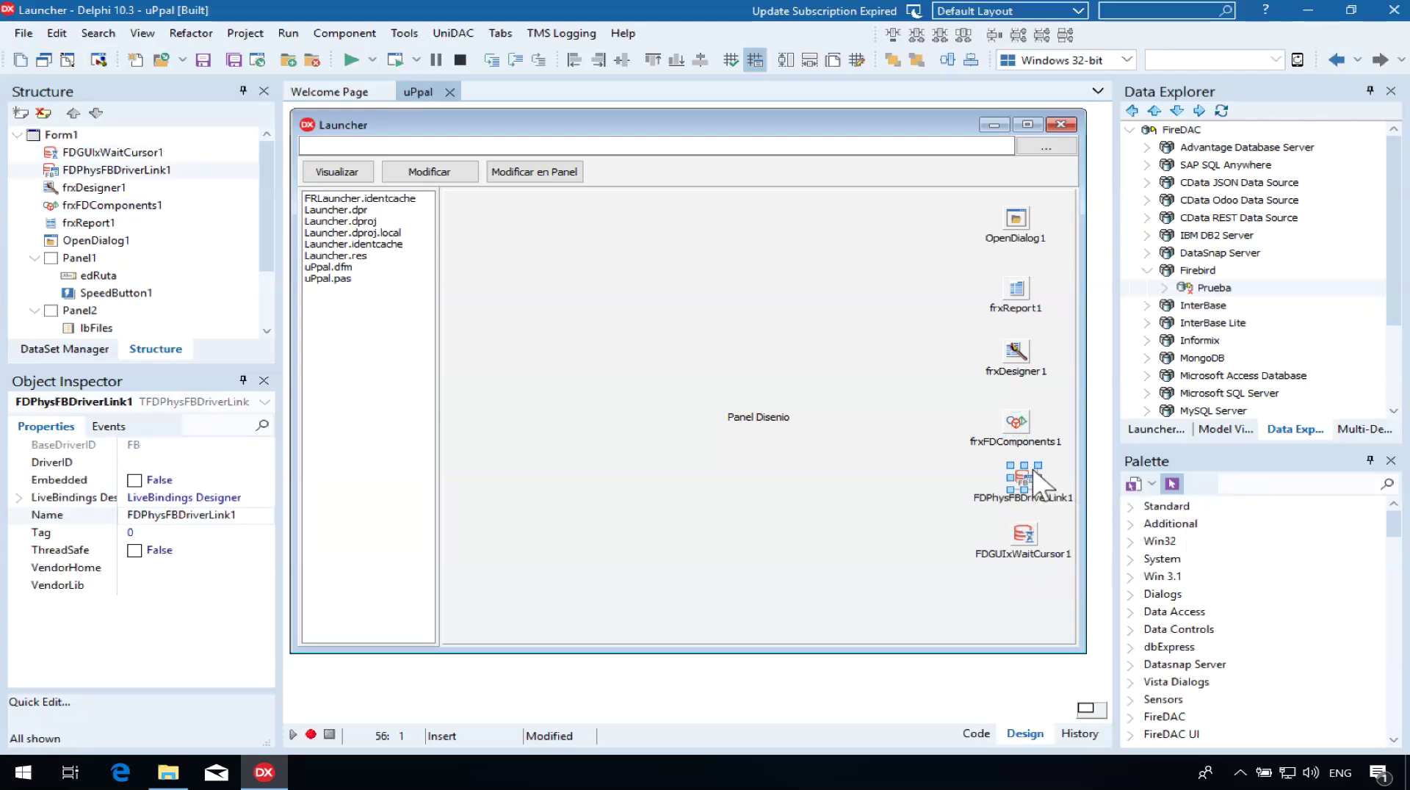
pyautogui.hotkey('ctrl', 's')
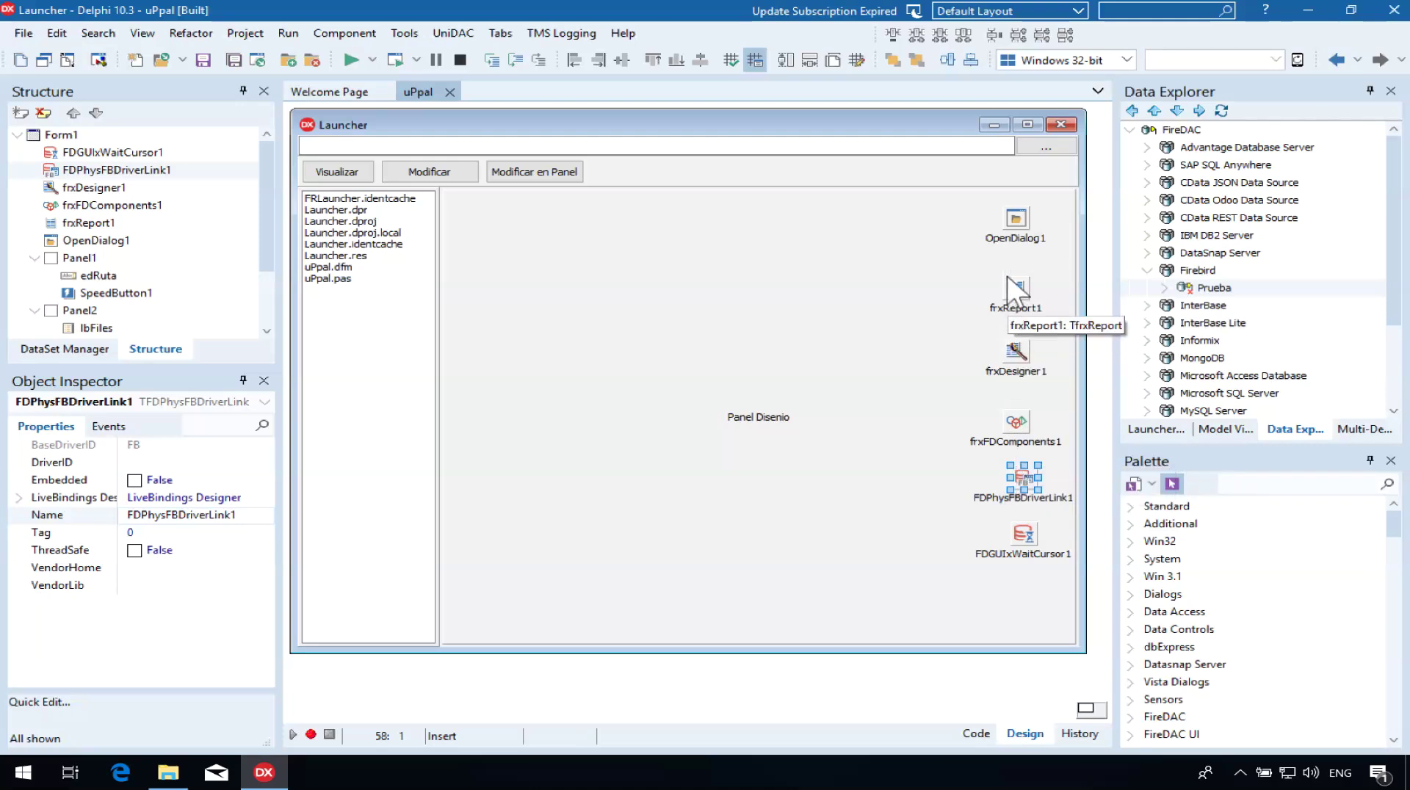
pyautogui.click(1016, 293)
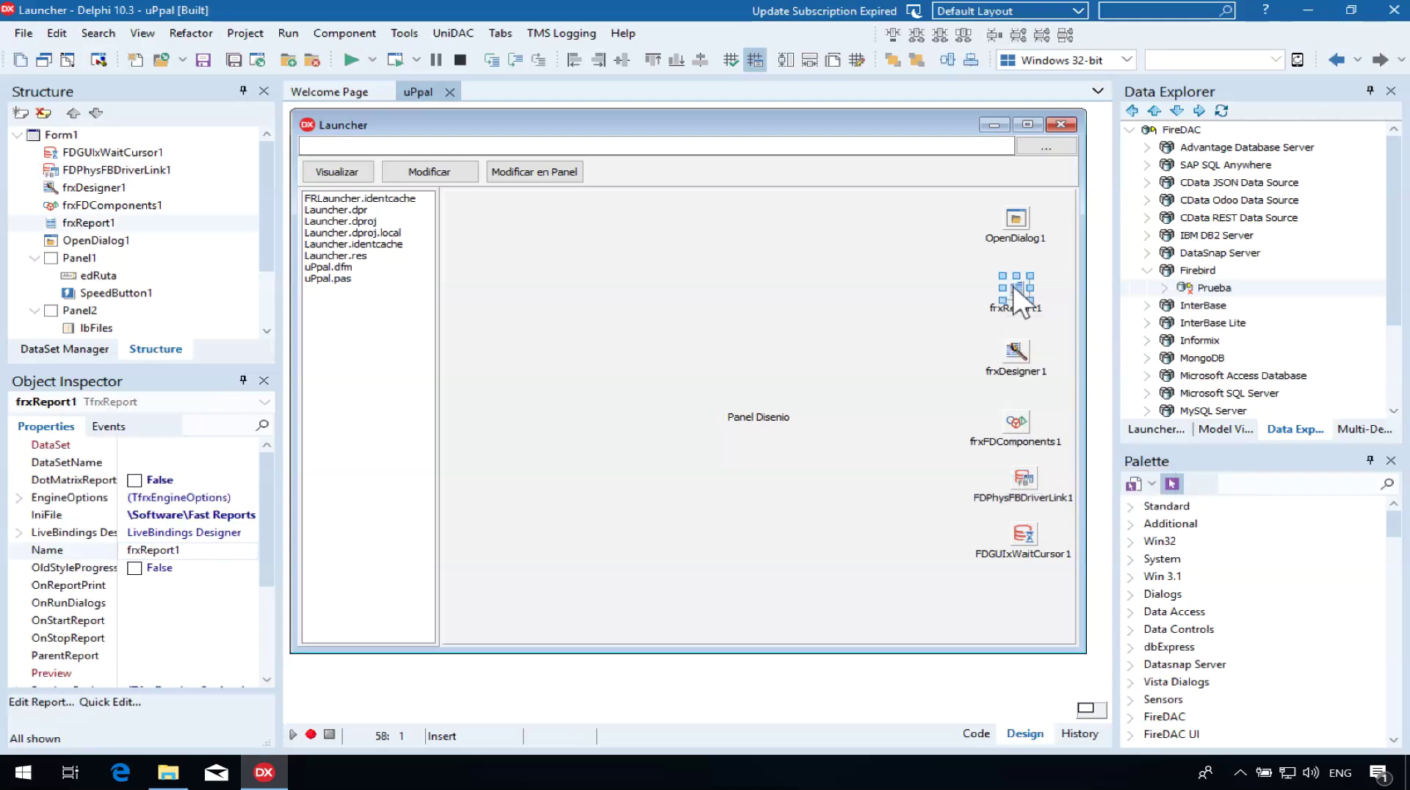
# Run the rebuilt Launcher and open Primero.fr3 in the FastReport Designer.
pyautogui.click(342, 57)
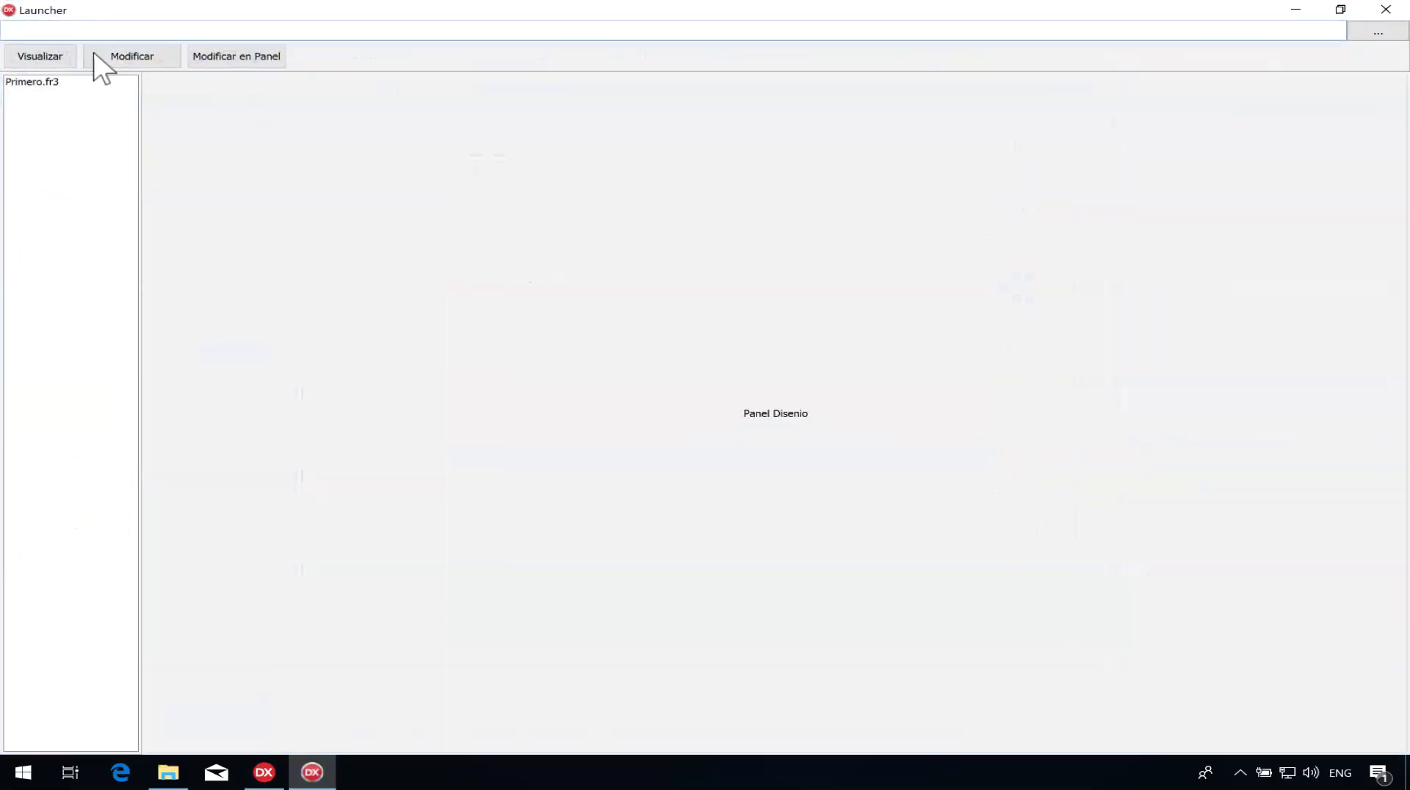
pyautogui.click(67, 83)
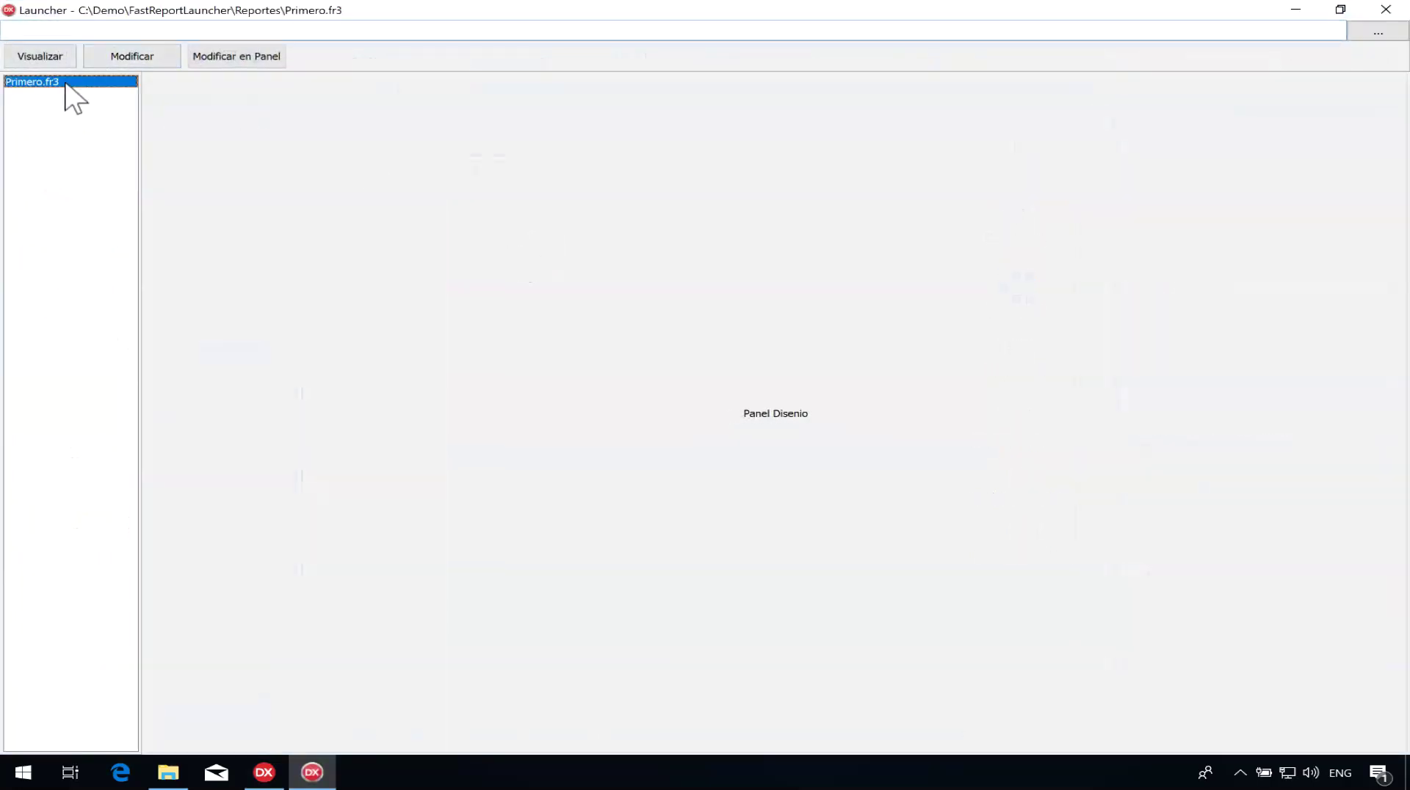
pyautogui.click(135, 55)
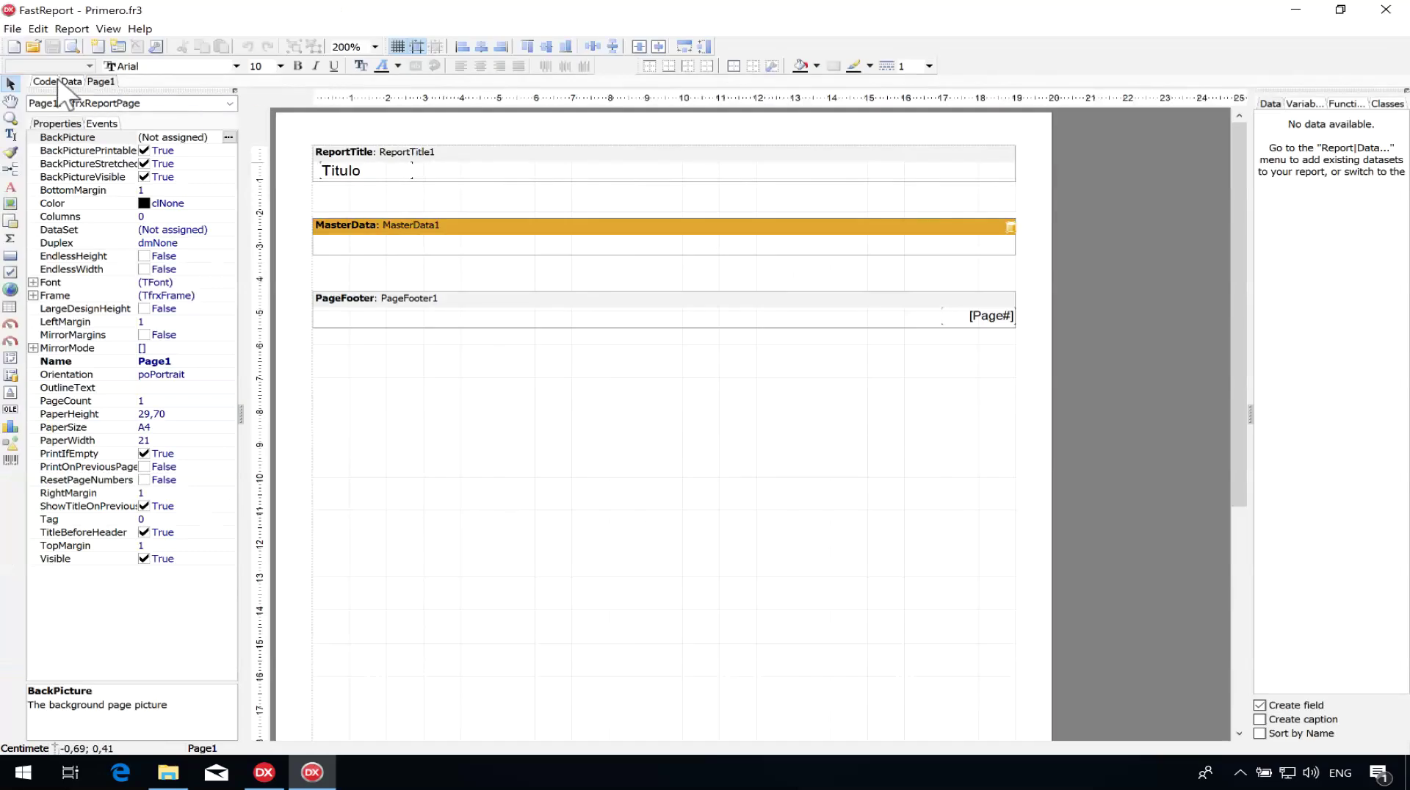
# Place a FireDAC FDDatabase1 component on the report's Data page.
pyautogui.click(55, 81)
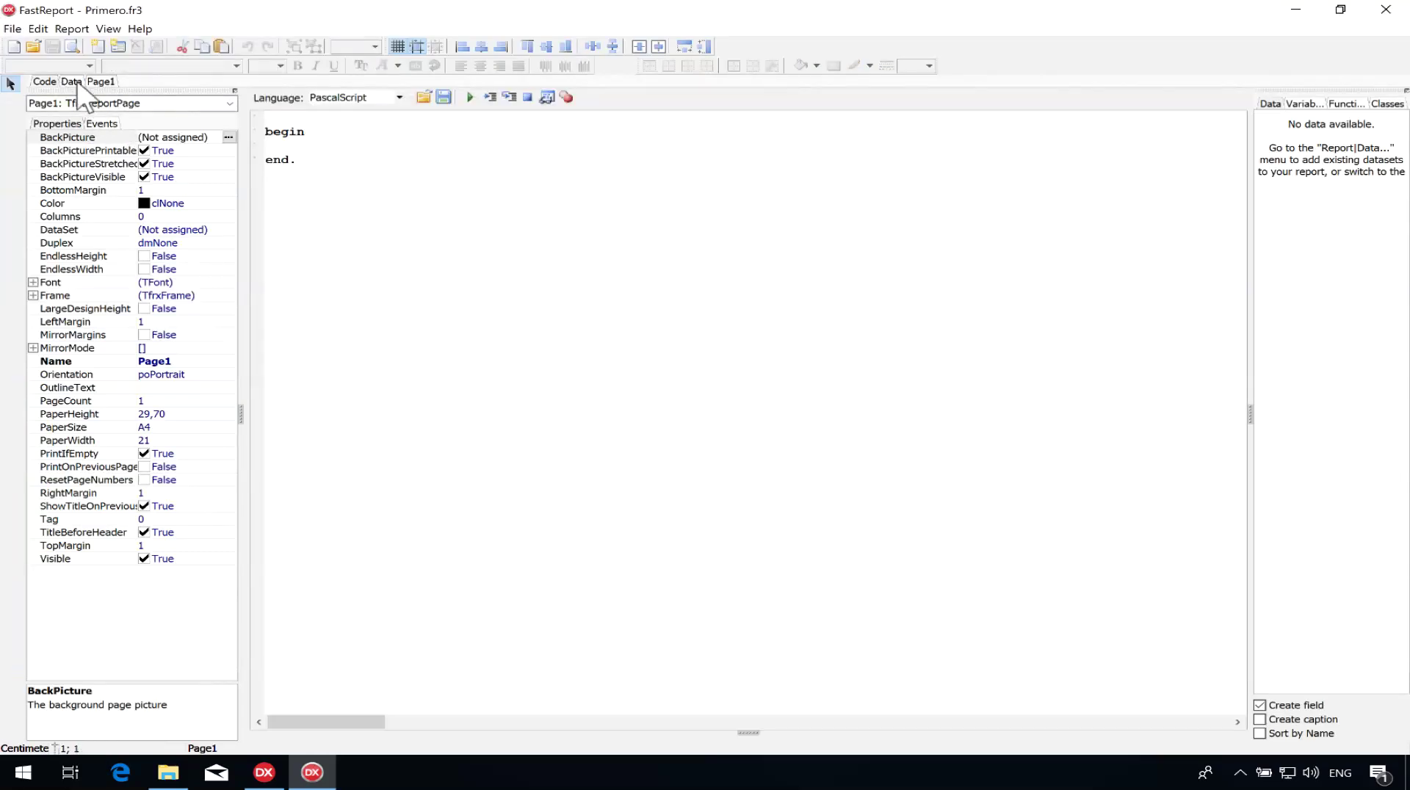
pyautogui.click(71, 82)
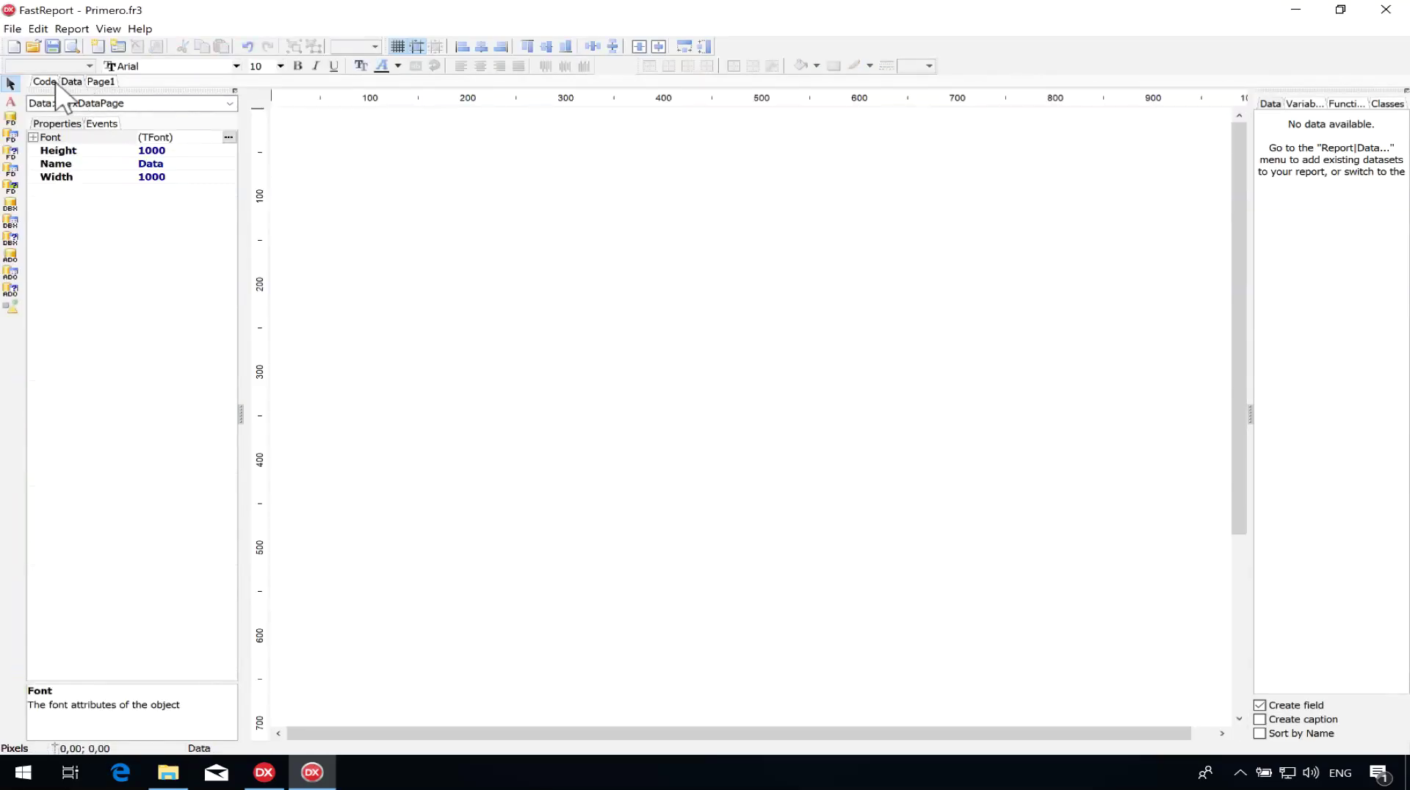
pyautogui.click(10, 118)
pyautogui.click(409, 176)
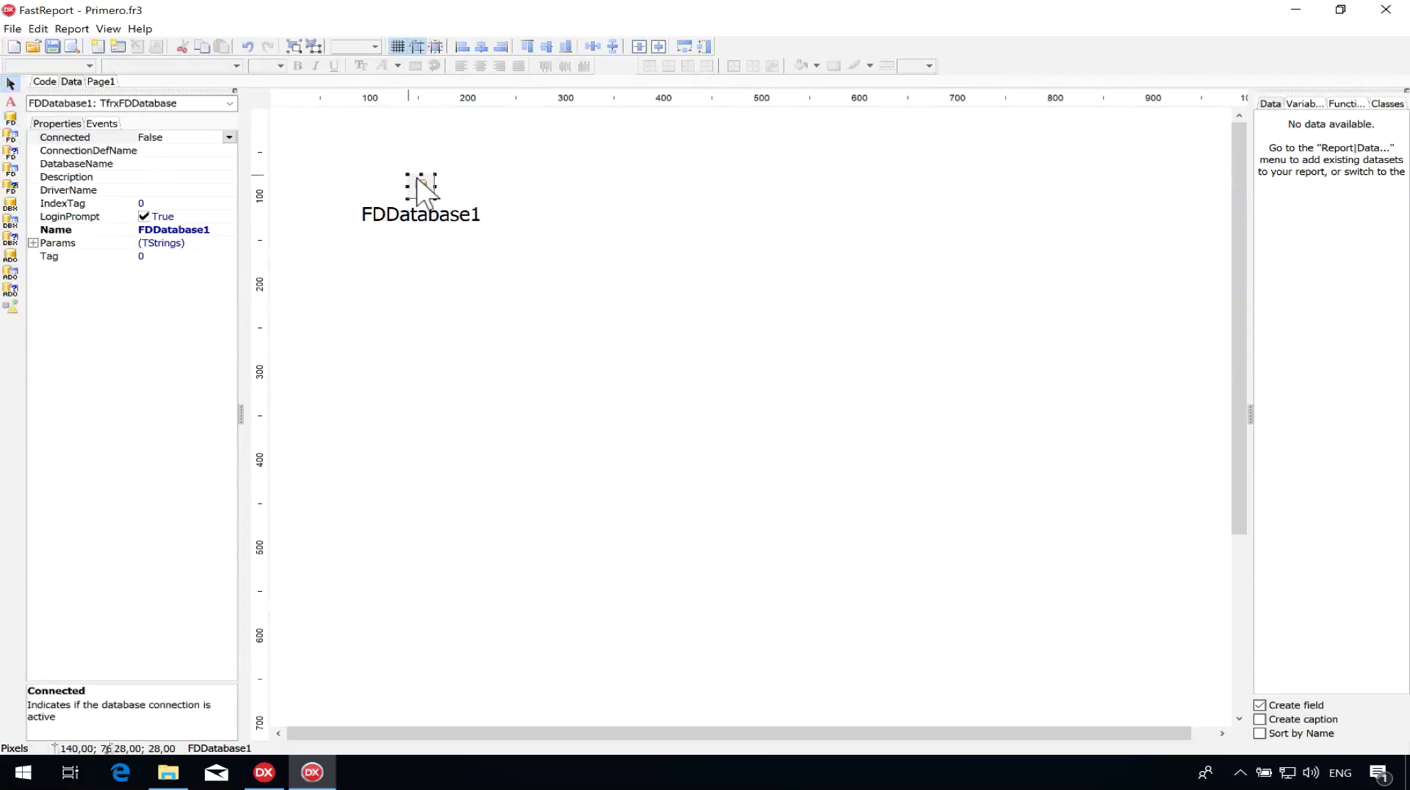
# Select FB as FDDatabase1's Driver ID in the FireDAC Connection Editor and confirm it.
pyautogui.doubleClick(420, 180)
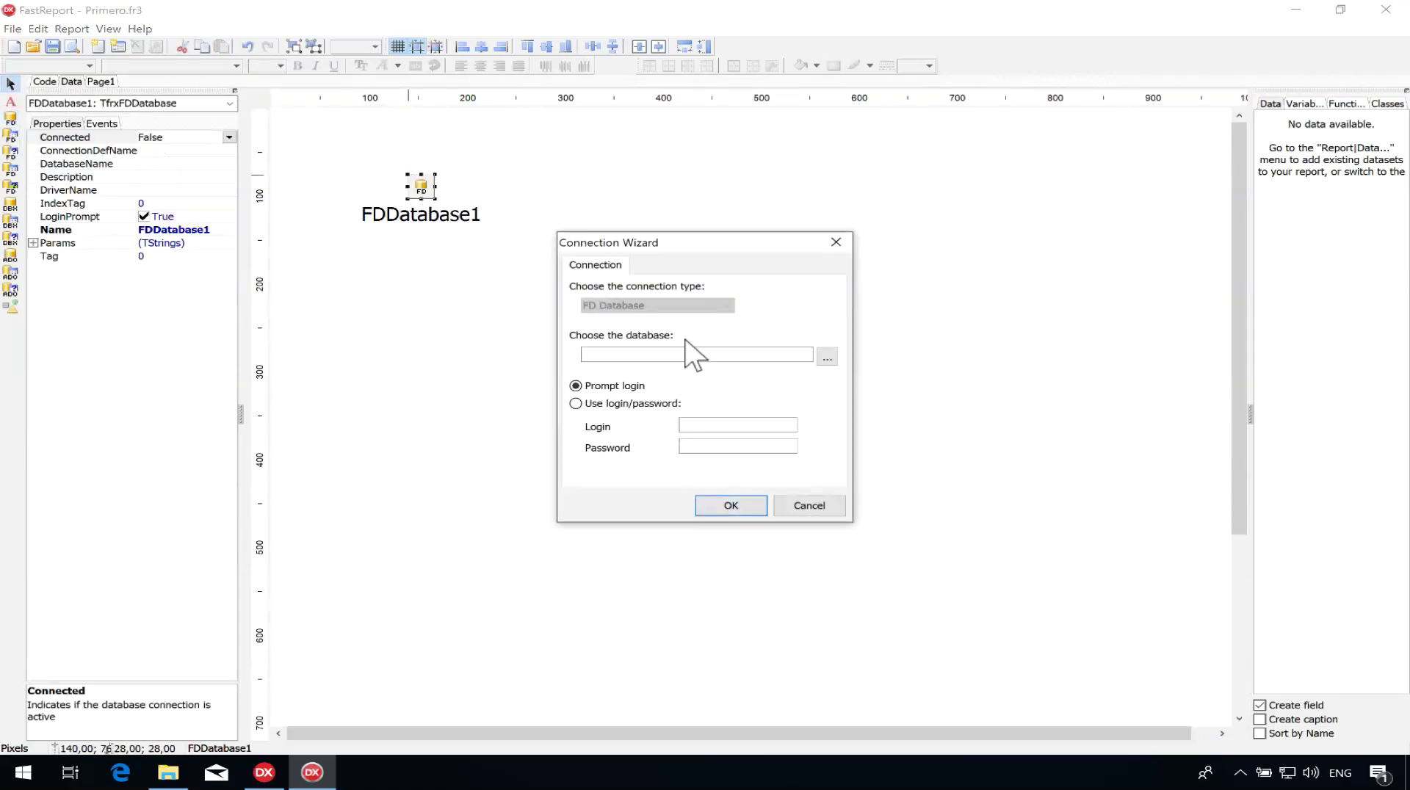
pyautogui.click(820, 357)
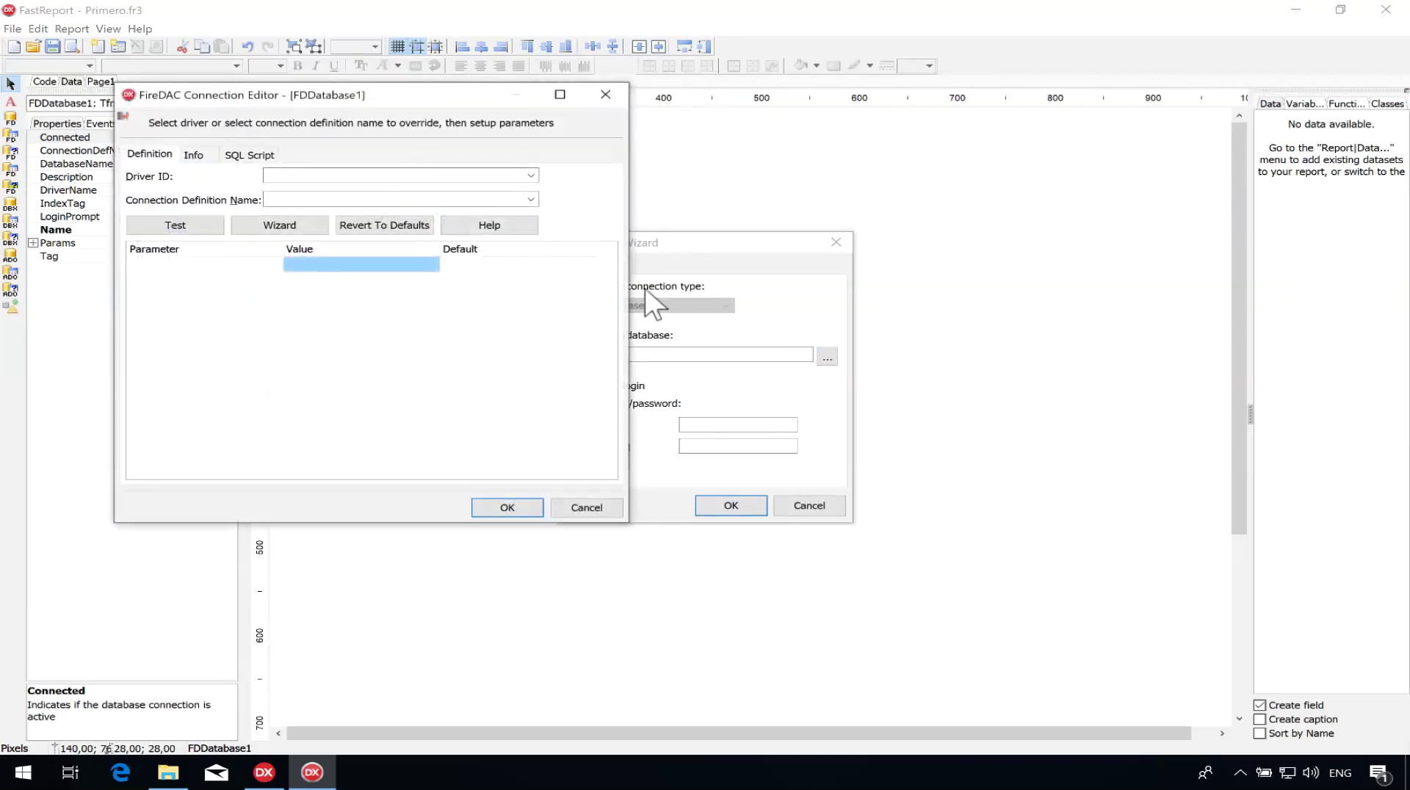
pyautogui.click(530, 176)
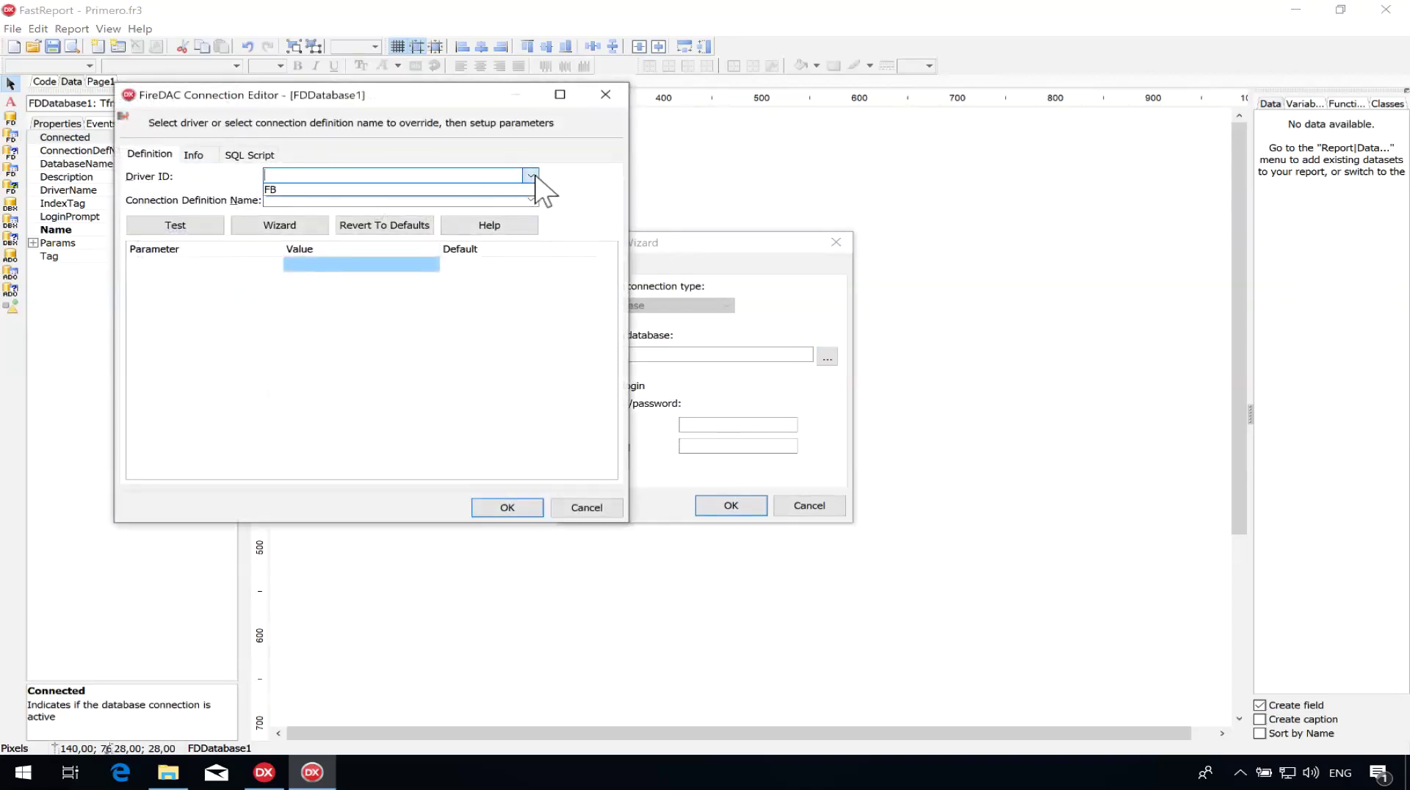
pyautogui.click(390, 190)
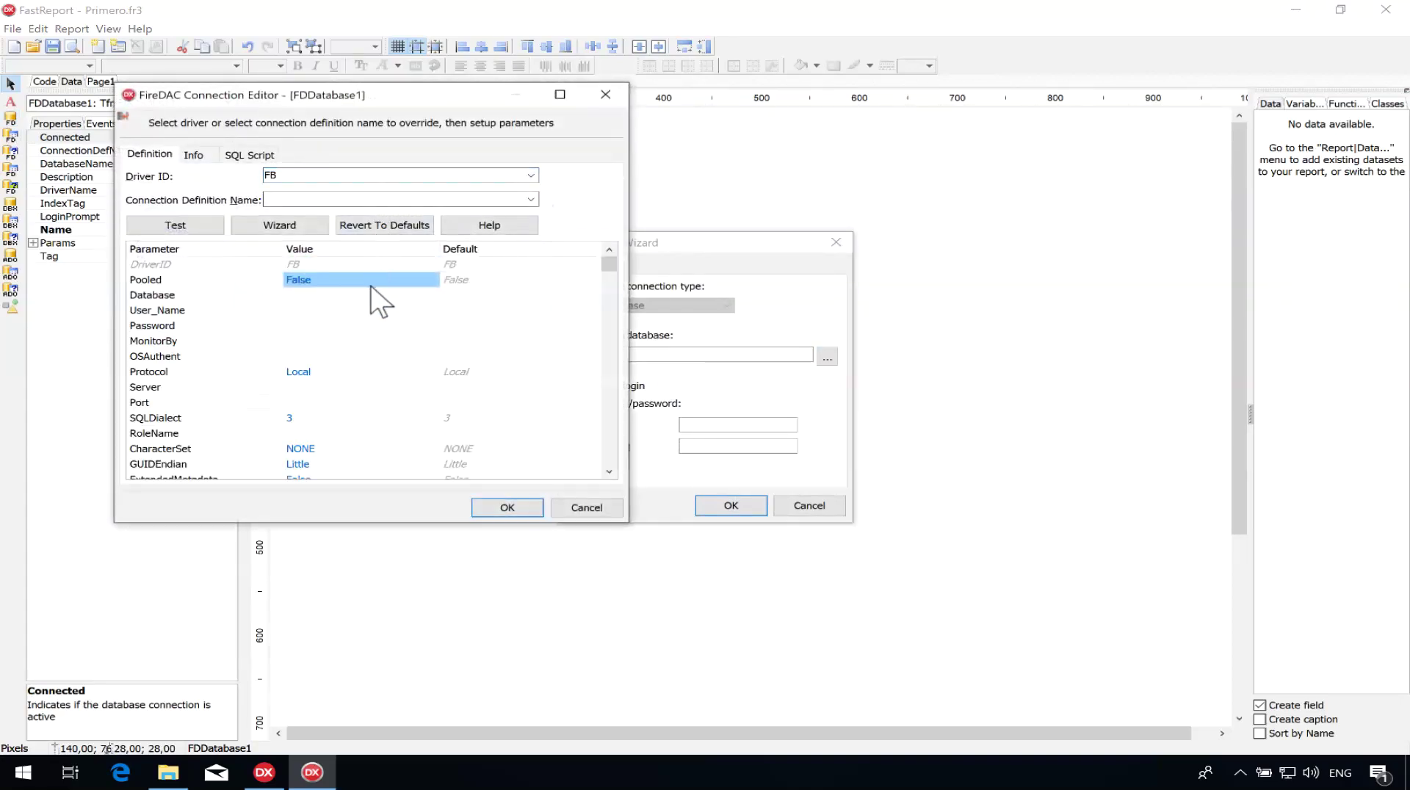
pyautogui.click(347, 294)
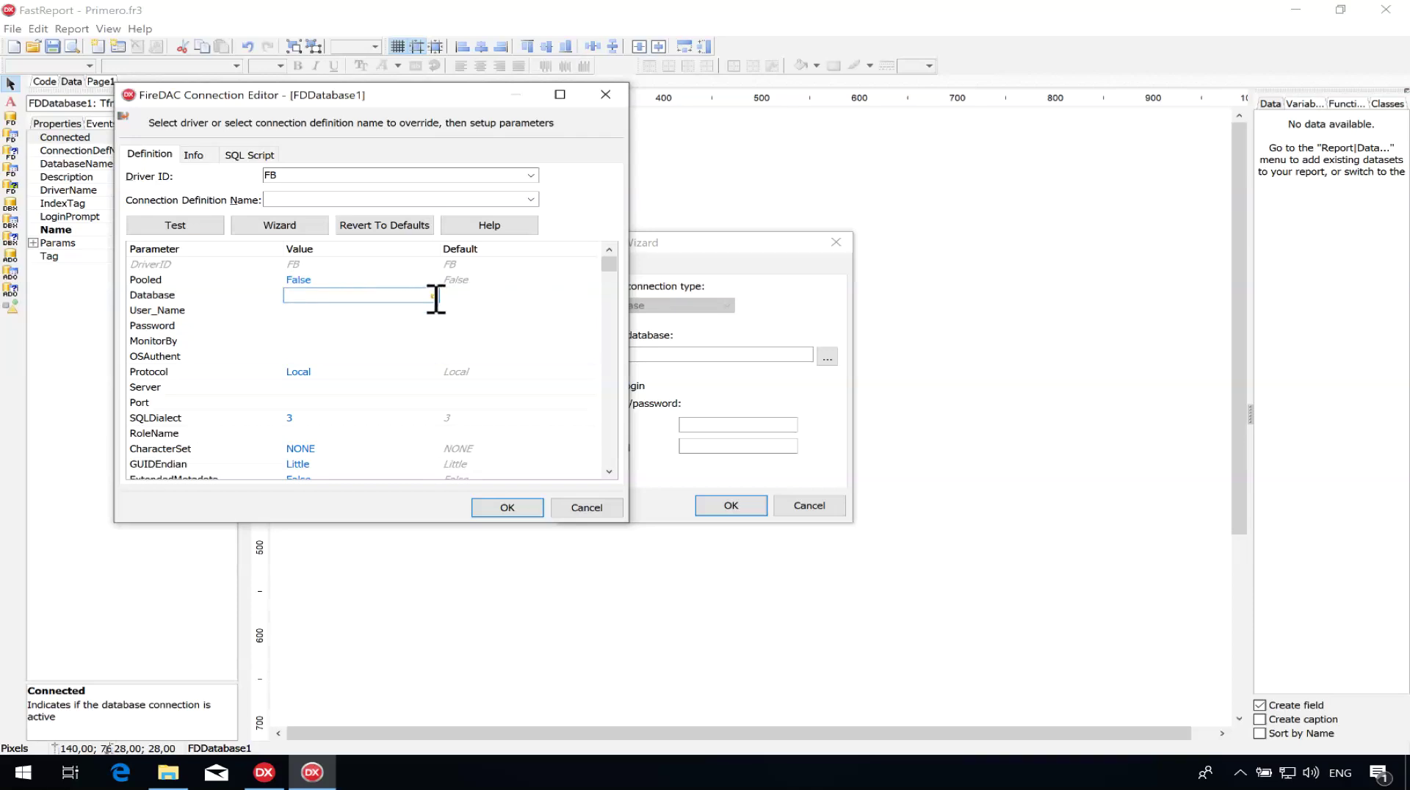
pyautogui.click(167, 772)
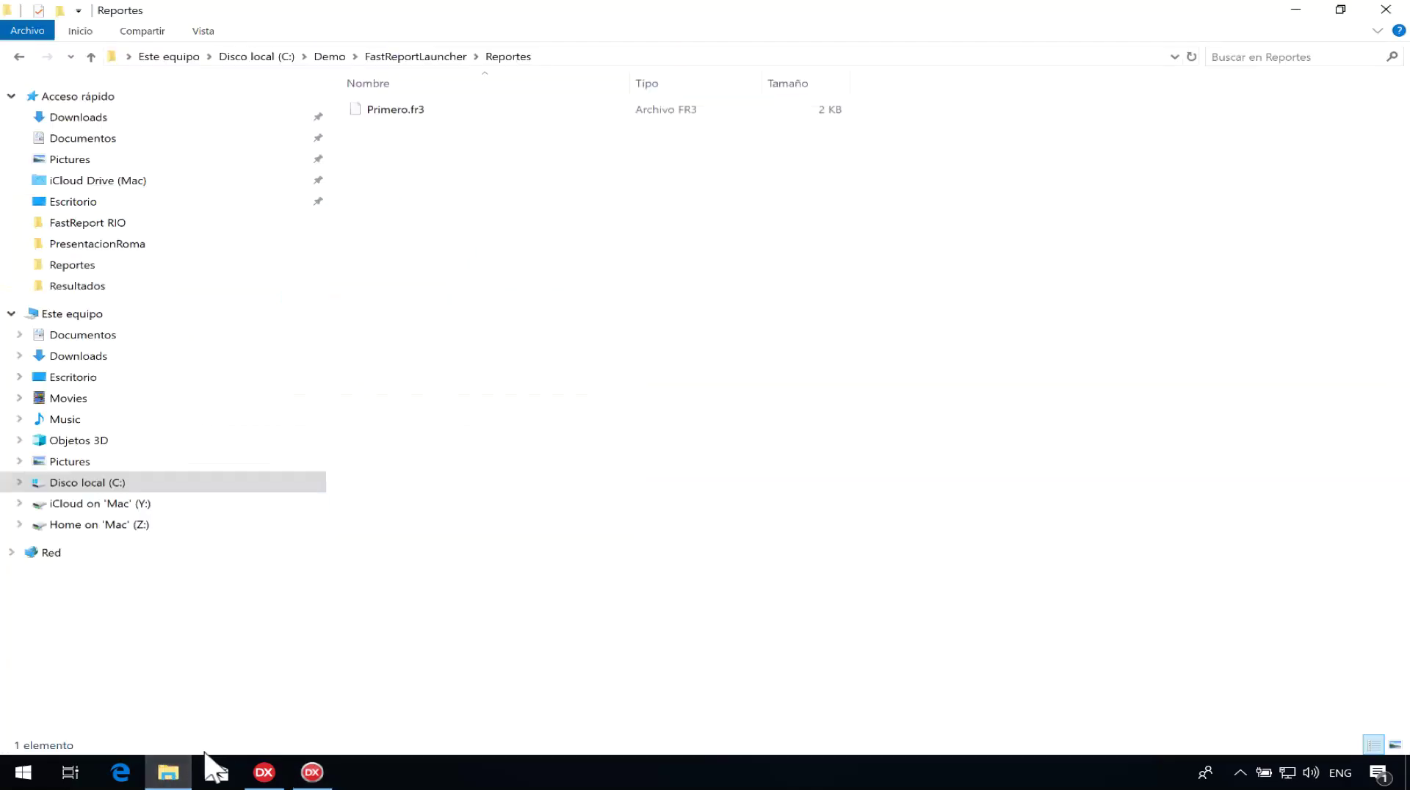
pyautogui.click(310, 773)
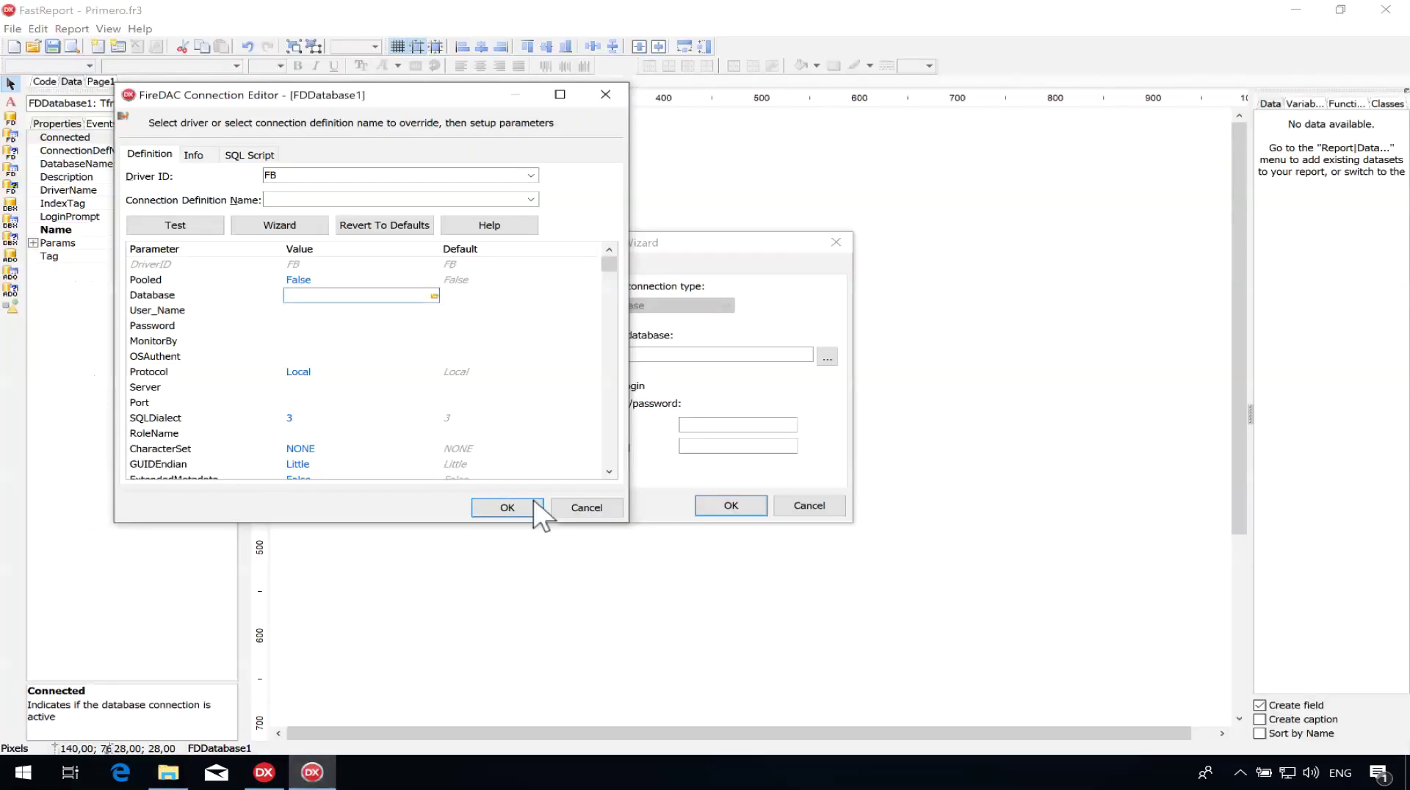
pyautogui.click(569, 507)
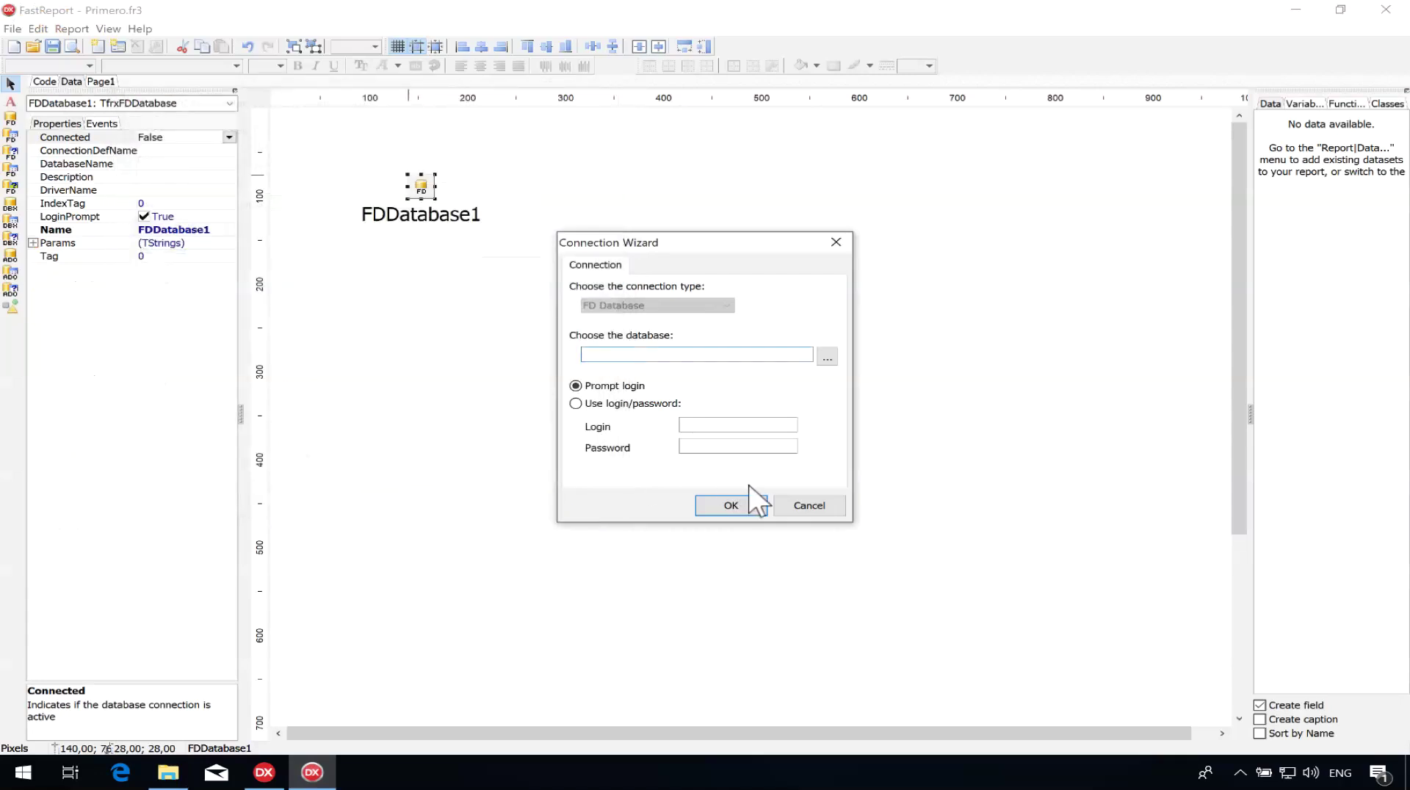
# Copy the Prueba connection's database path C:\BDS\EMPLOYEE.FDB from Delphi's Data Explorer.
pyautogui.click(788, 502)
pyautogui.click(1386, 10)
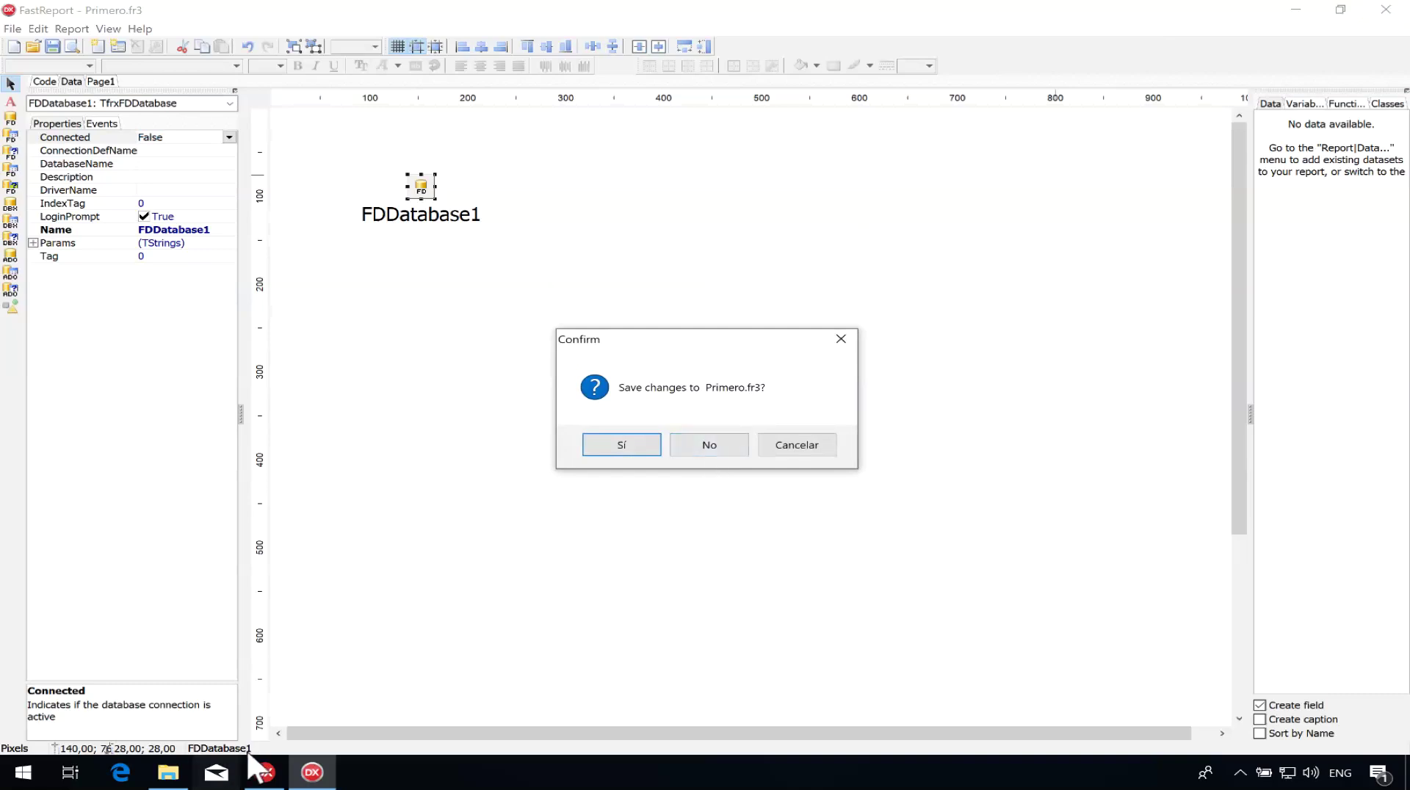
pyautogui.click(263, 771)
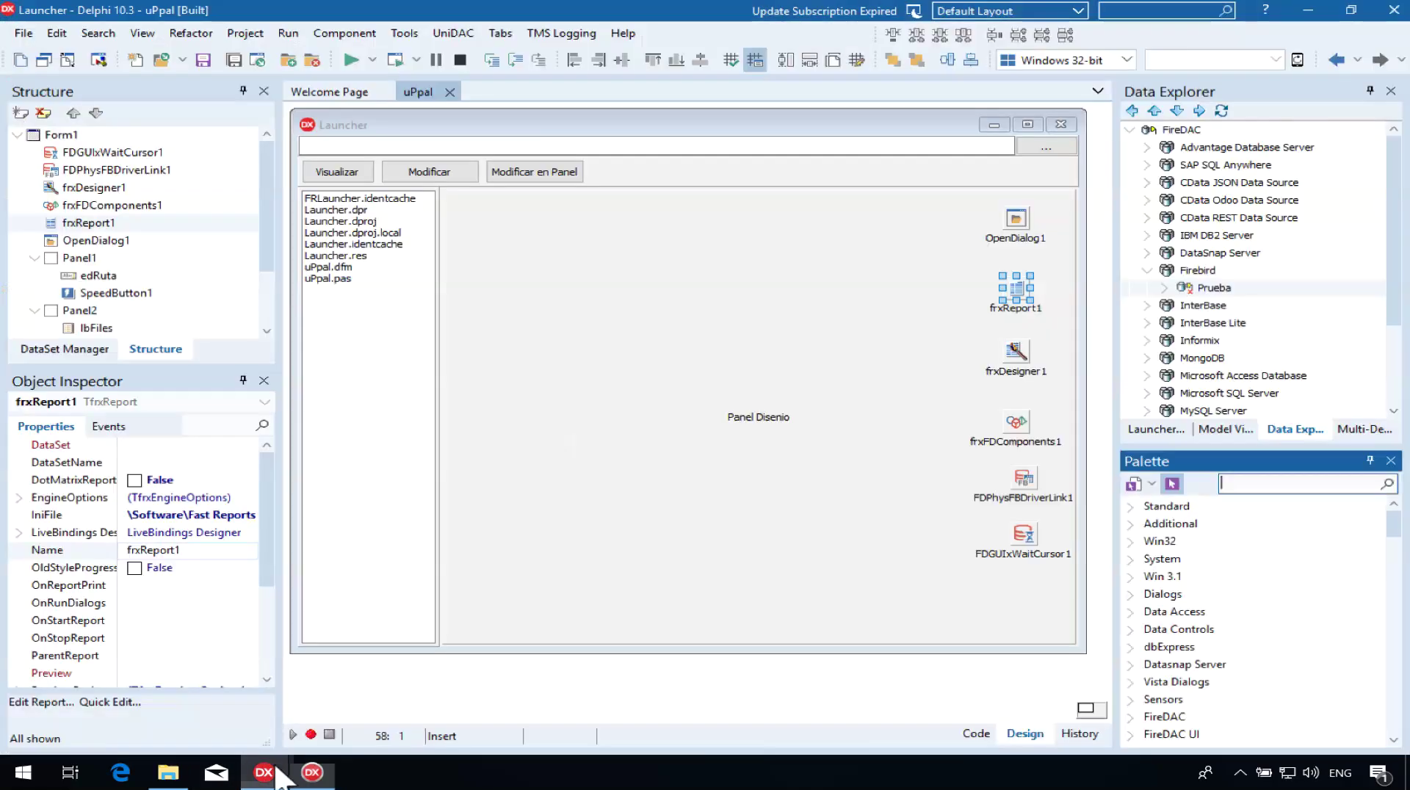
pyautogui.rightClick(1214, 291)
pyautogui.click(1260, 340)
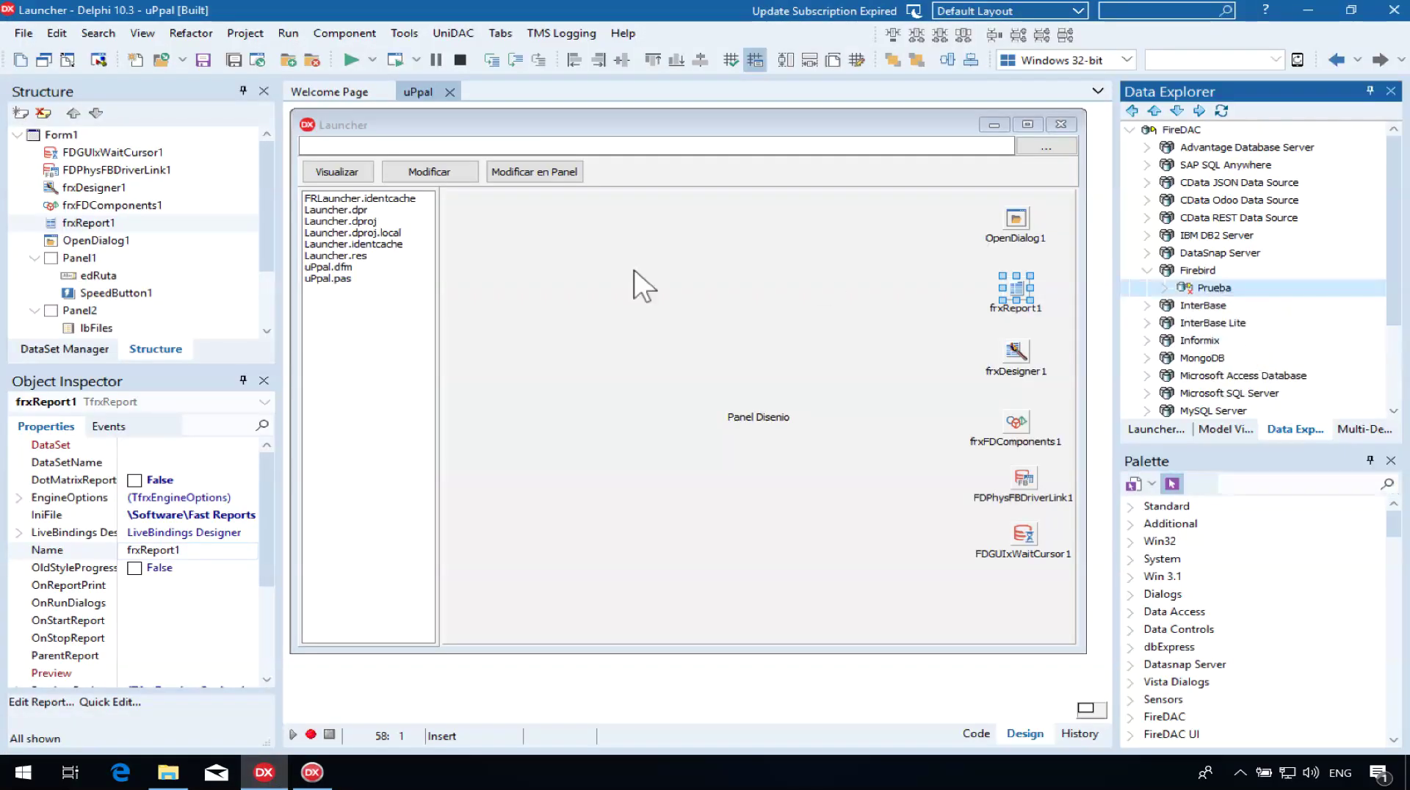
pyautogui.click(655, 393)
pyautogui.hotkey('ctrl', 'c')
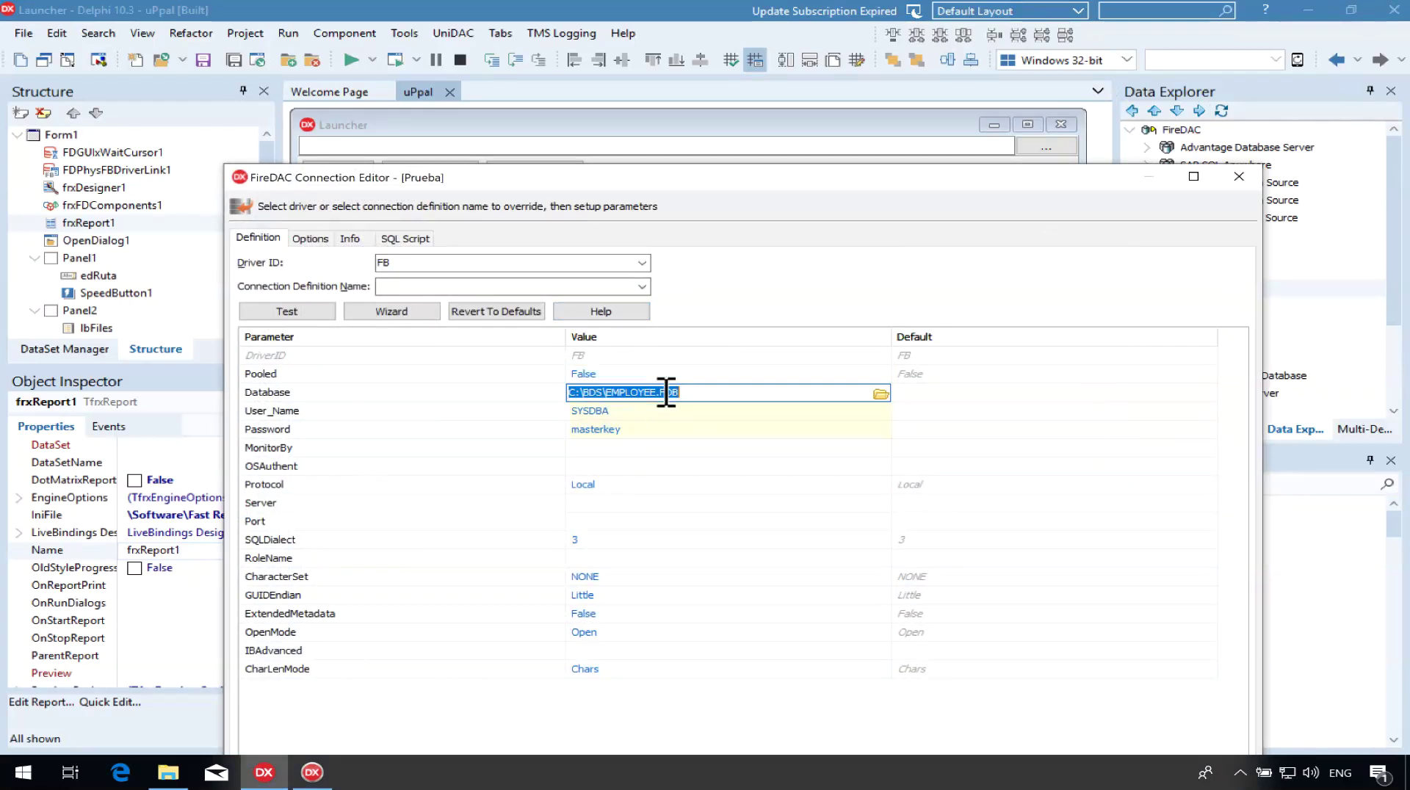
pyautogui.rightClick(656, 393)
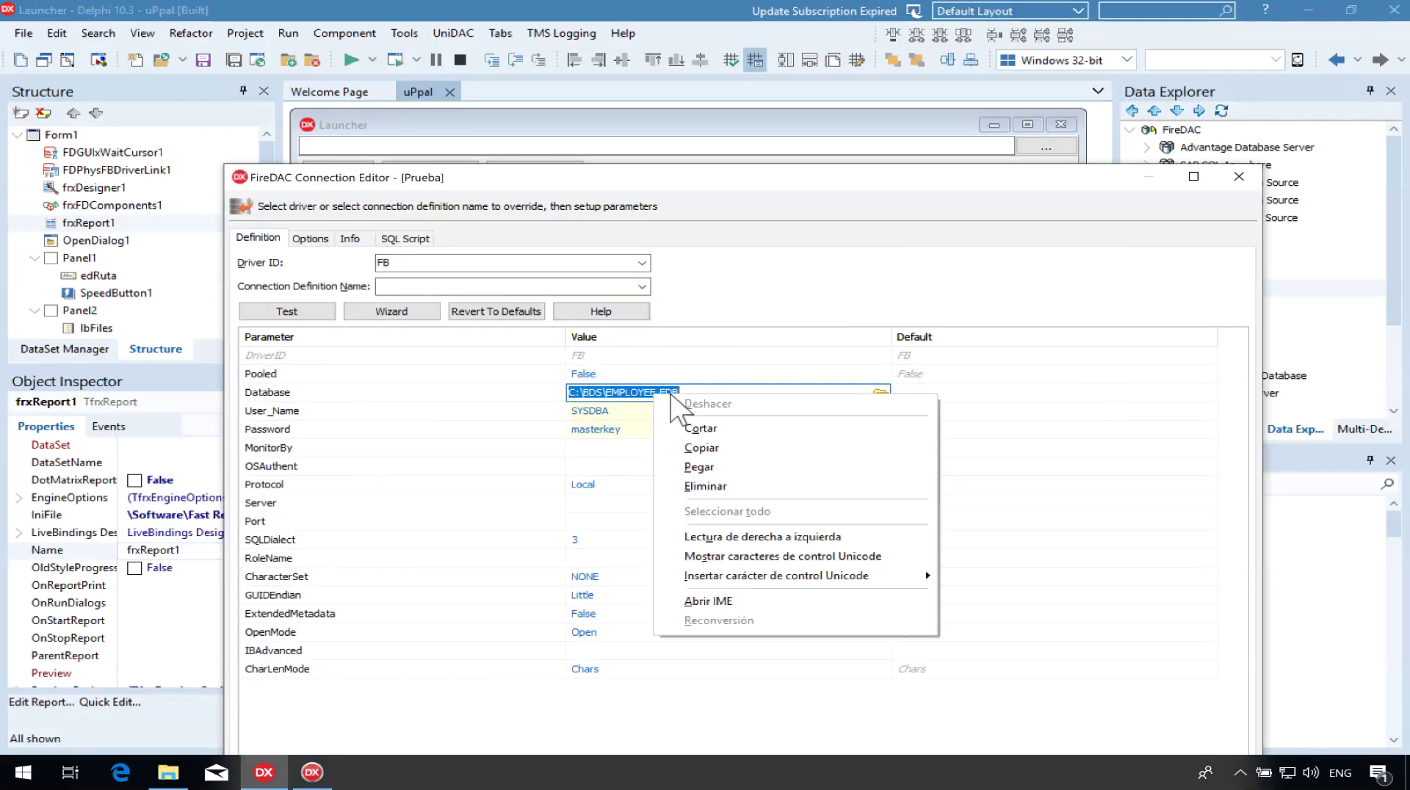
pyautogui.click(694, 449)
# Return to FastReport, cancel closing the designer, and reopen FDDatabase1's Connection Wizard.
pyautogui.click(313, 772)
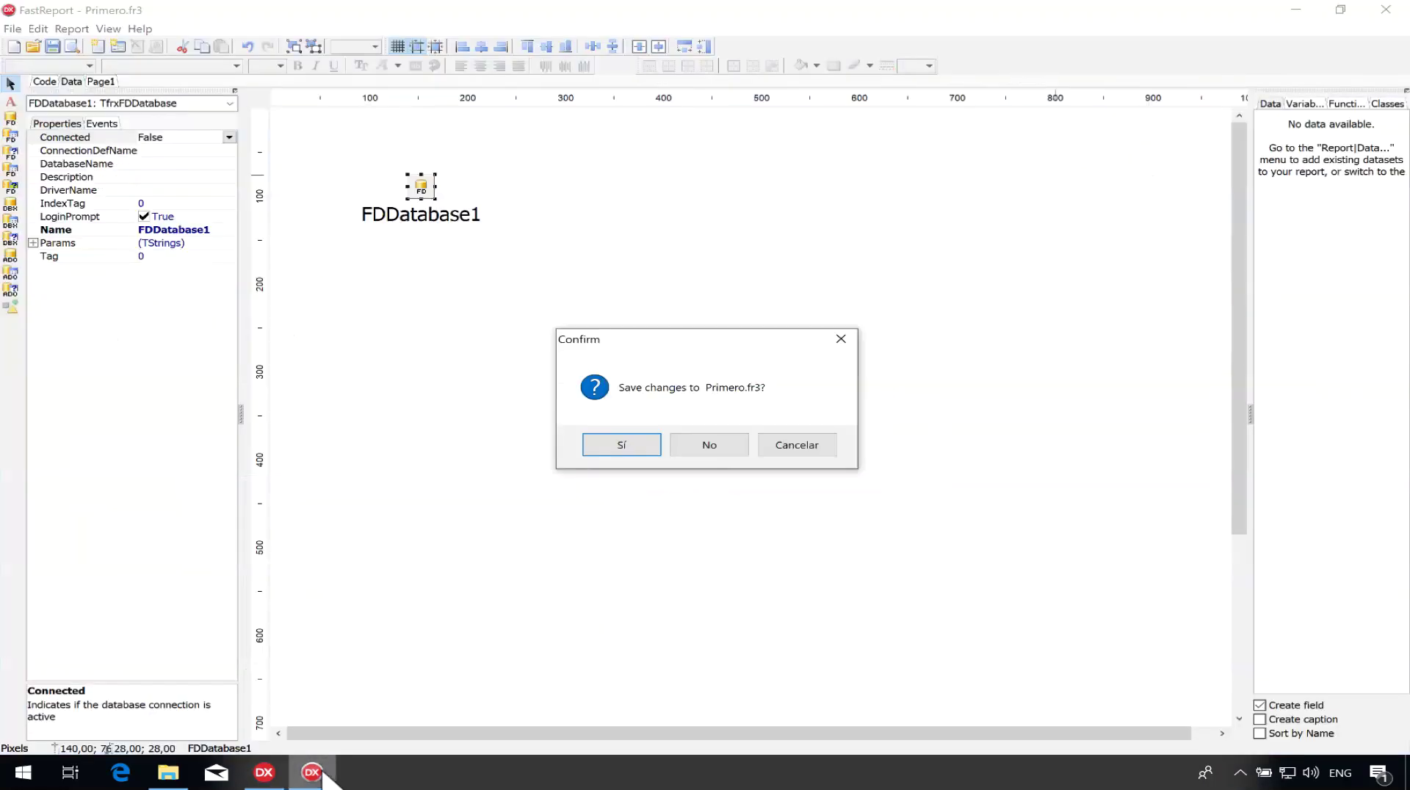
pyautogui.click(796, 445)
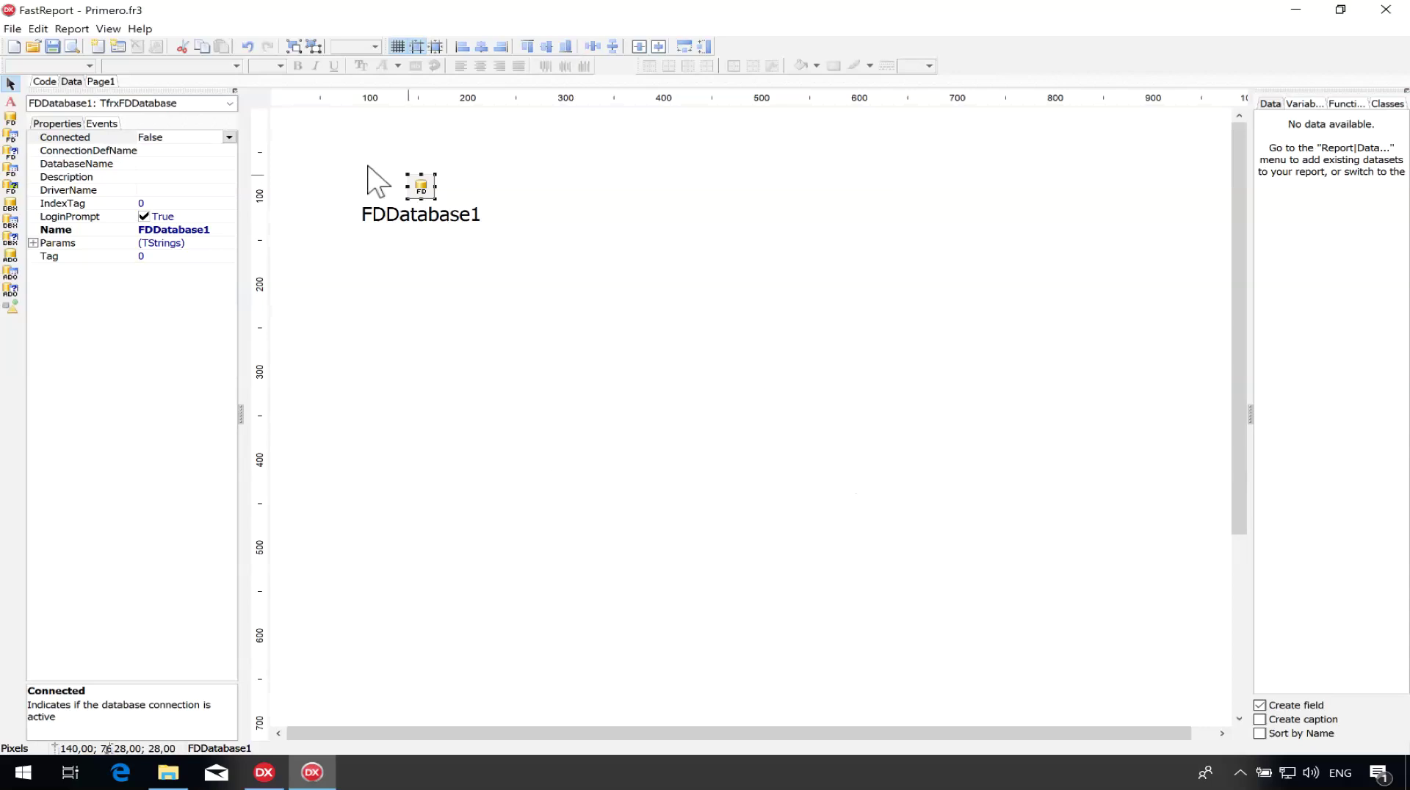
pyautogui.doubleClick(421, 185)
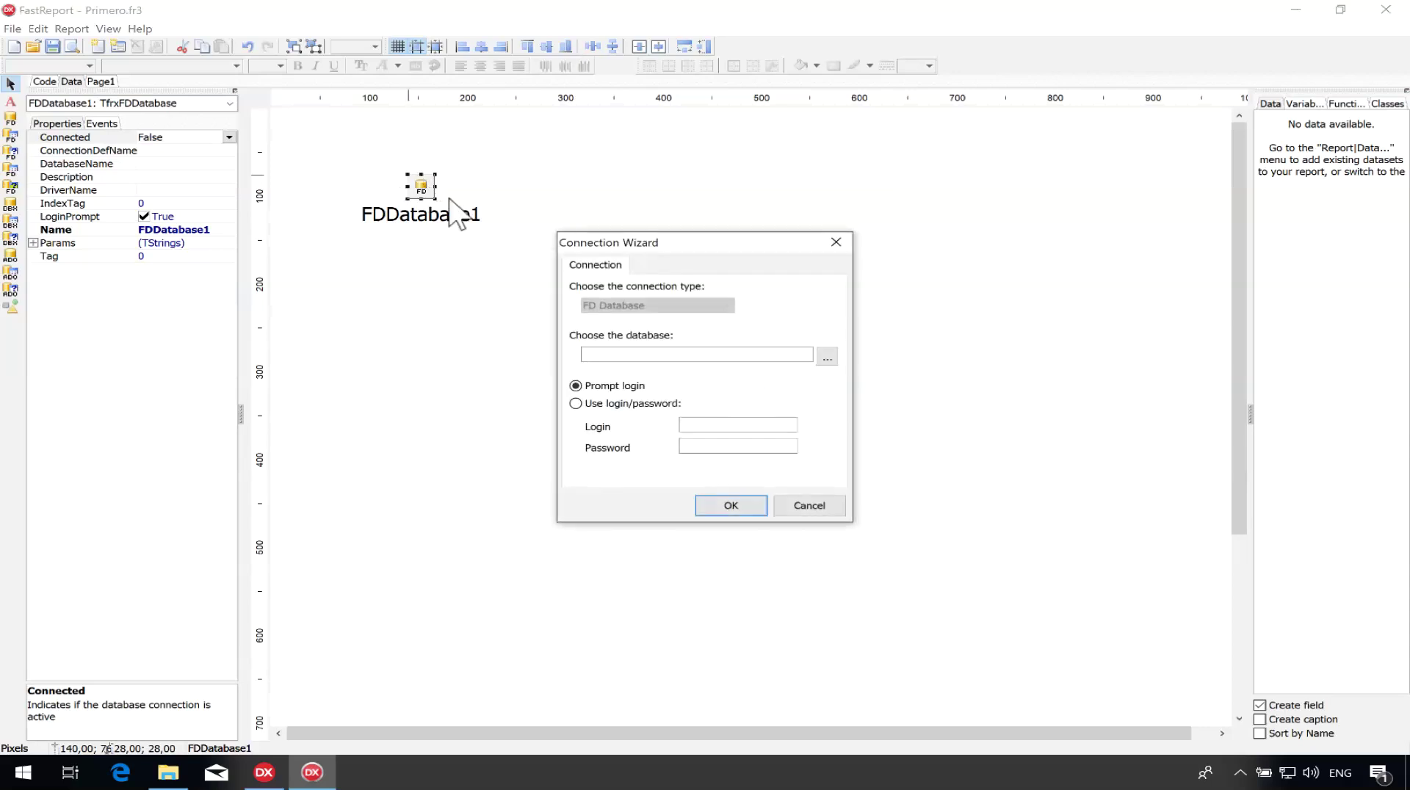
# Enter driver FB, database C:\BDS\EMPLOYEE.FDB, the user name and password in the FireDAC editor.
pyautogui.click(830, 359)
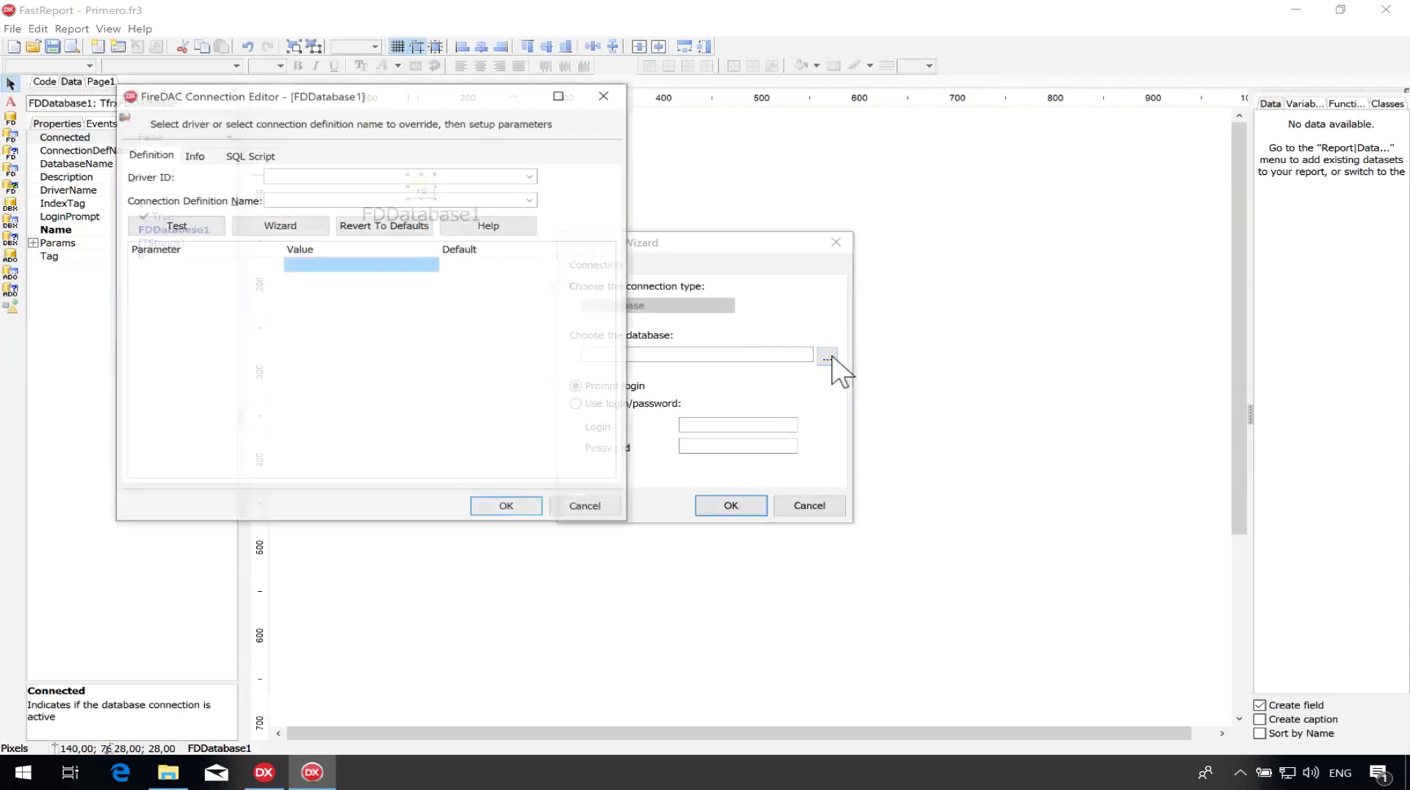
pyautogui.click(531, 176)
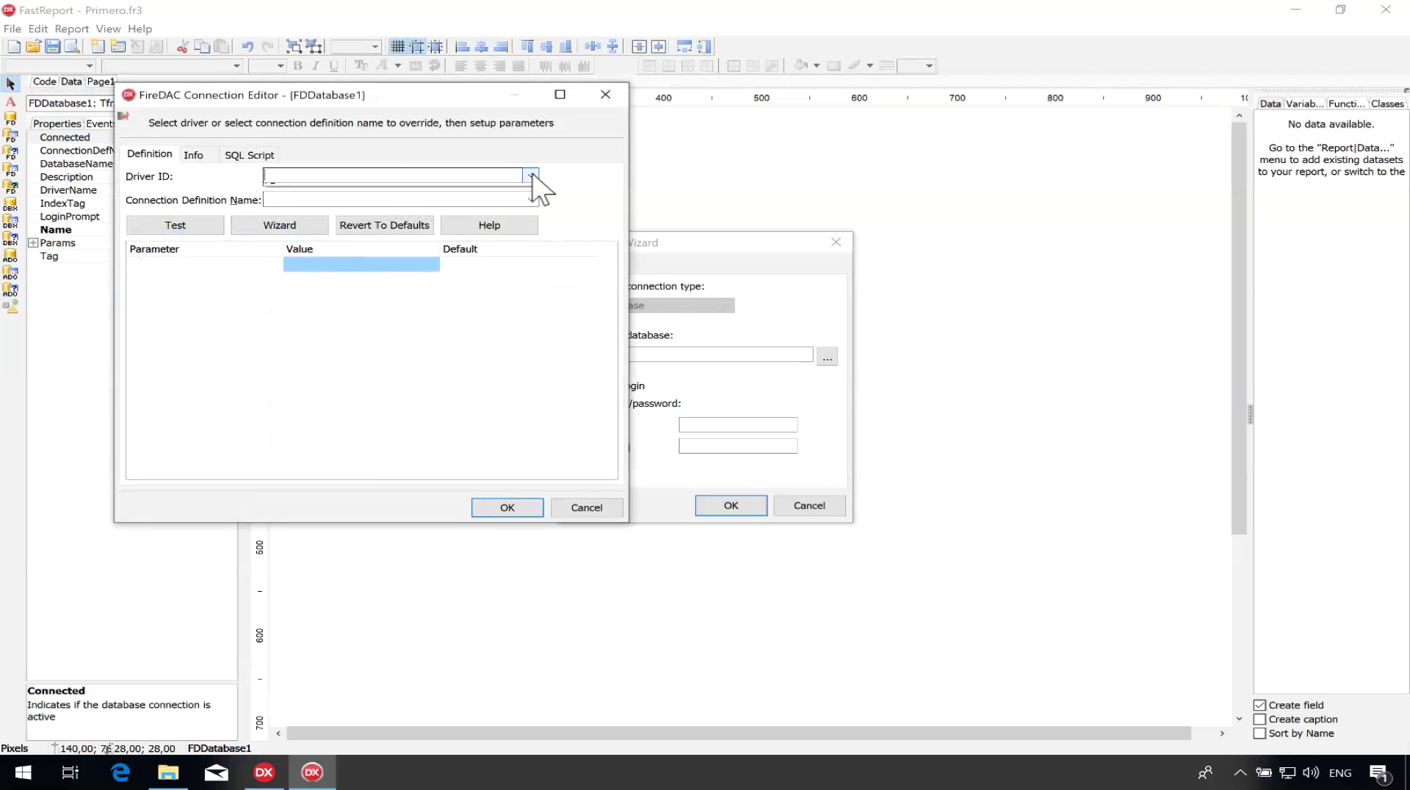
pyautogui.click(325, 191)
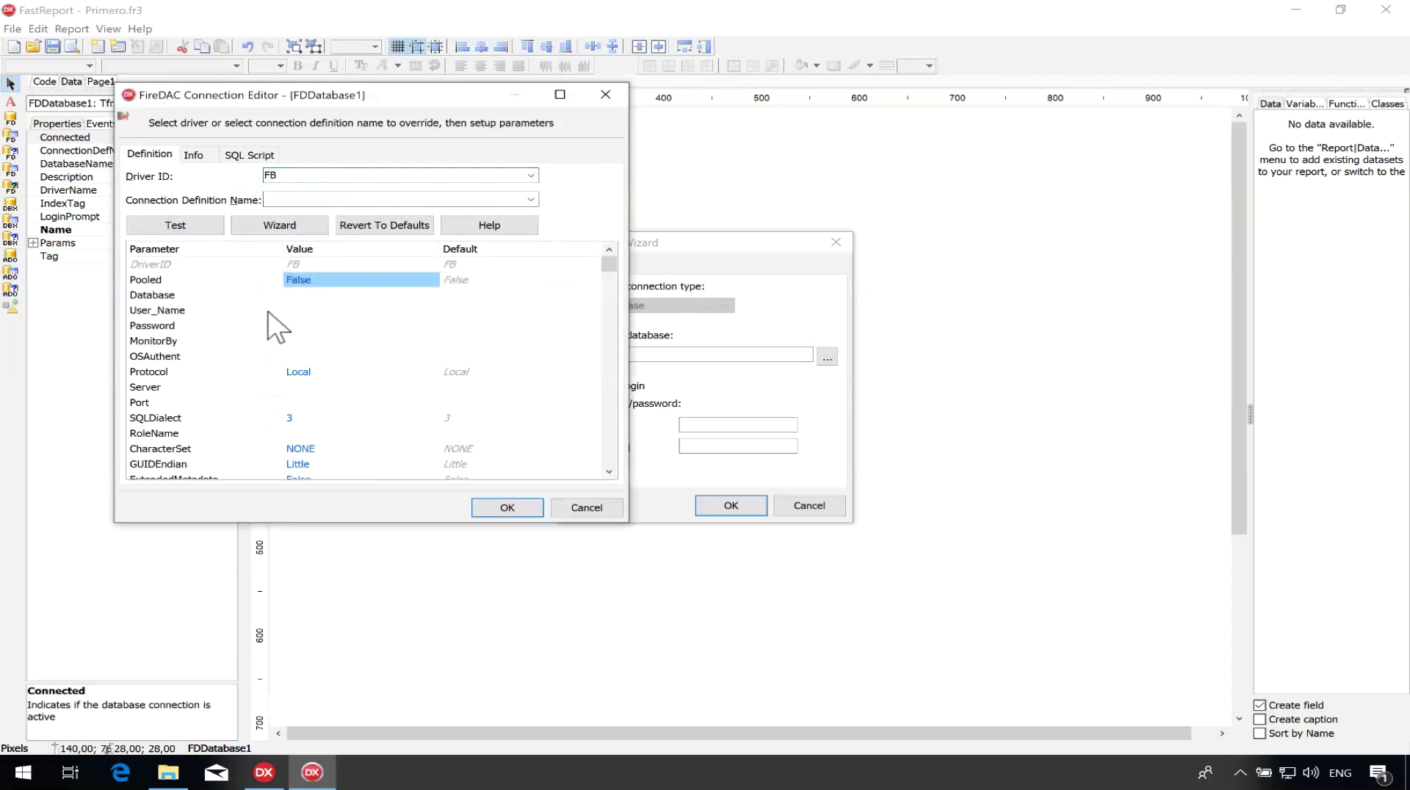
pyautogui.click(320, 295)
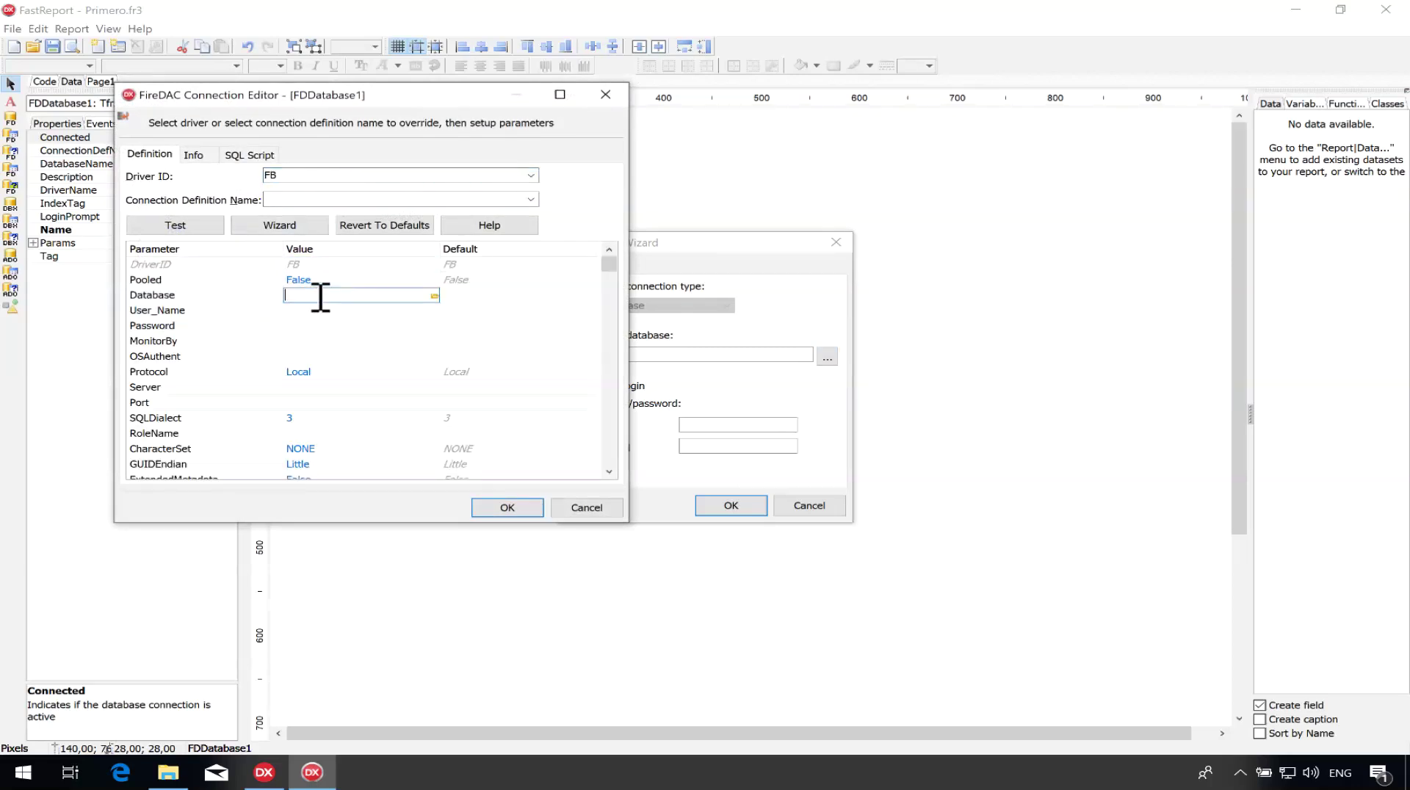
pyautogui.hotkey('ctrl', 'v')
pyautogui.click(353, 310)
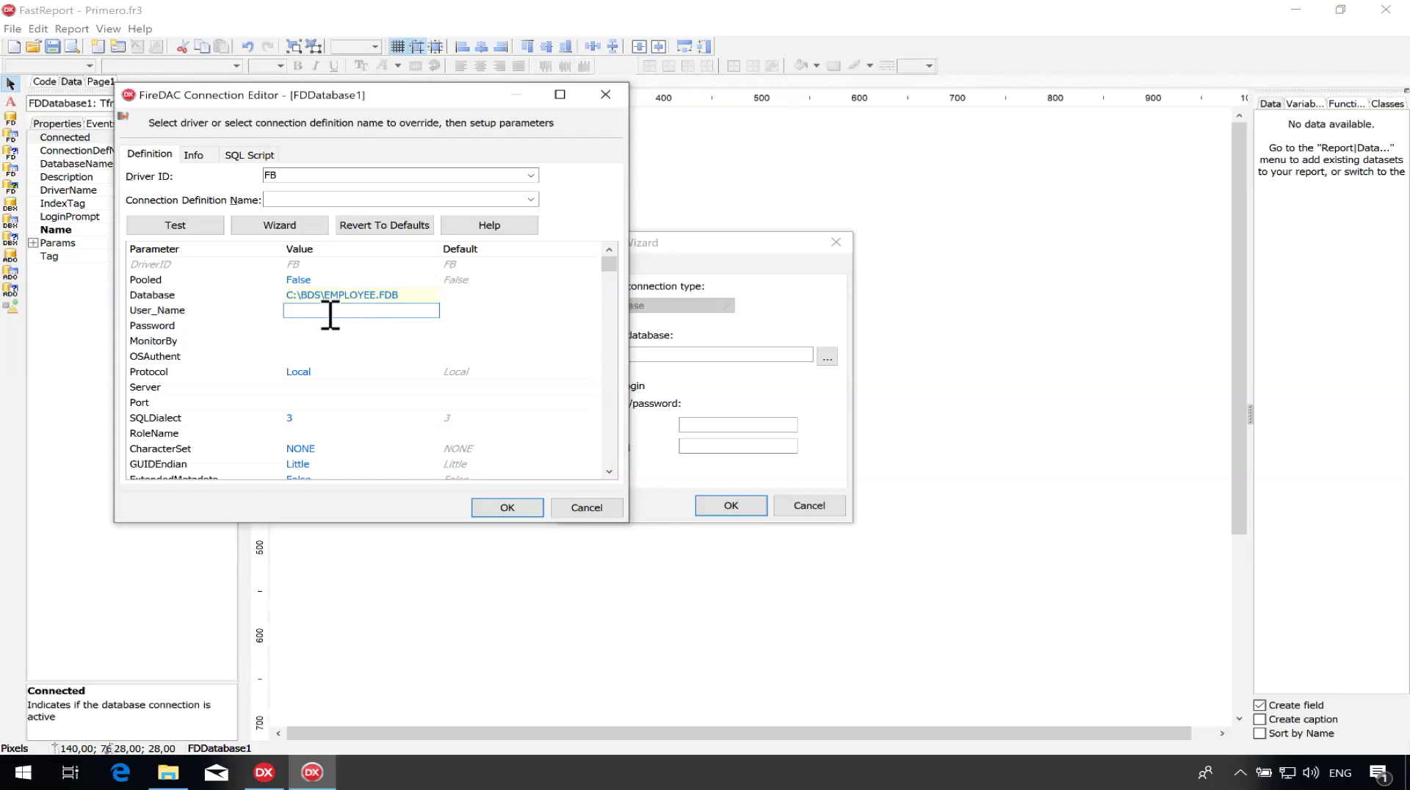
pyautogui.write('SYSDBA')
pyautogui.click(359, 325)
pyautogui.write('masterkey')
pyautogui.click(340, 342)
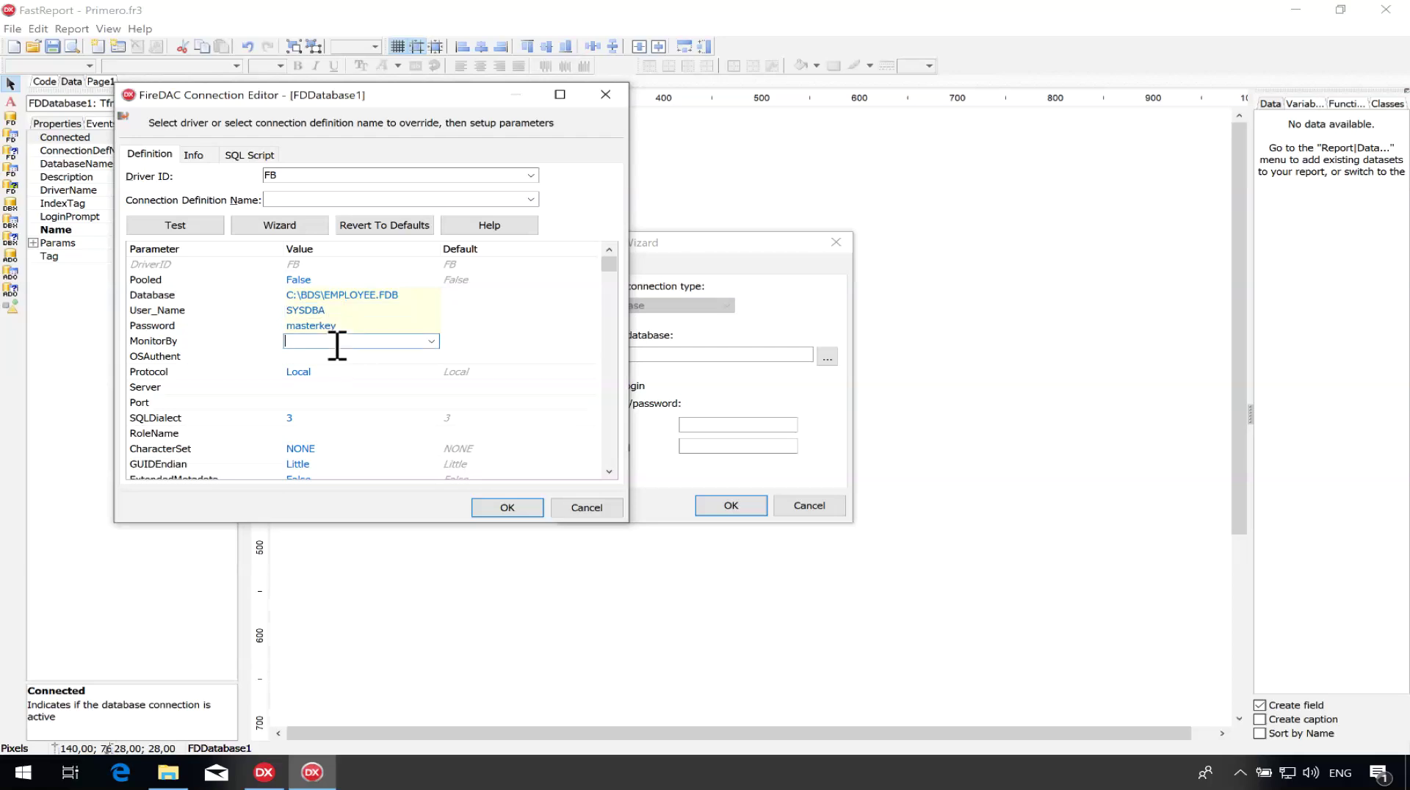
# Test the connection successfully and check the Protocol parameter.
pyautogui.click(197, 226)
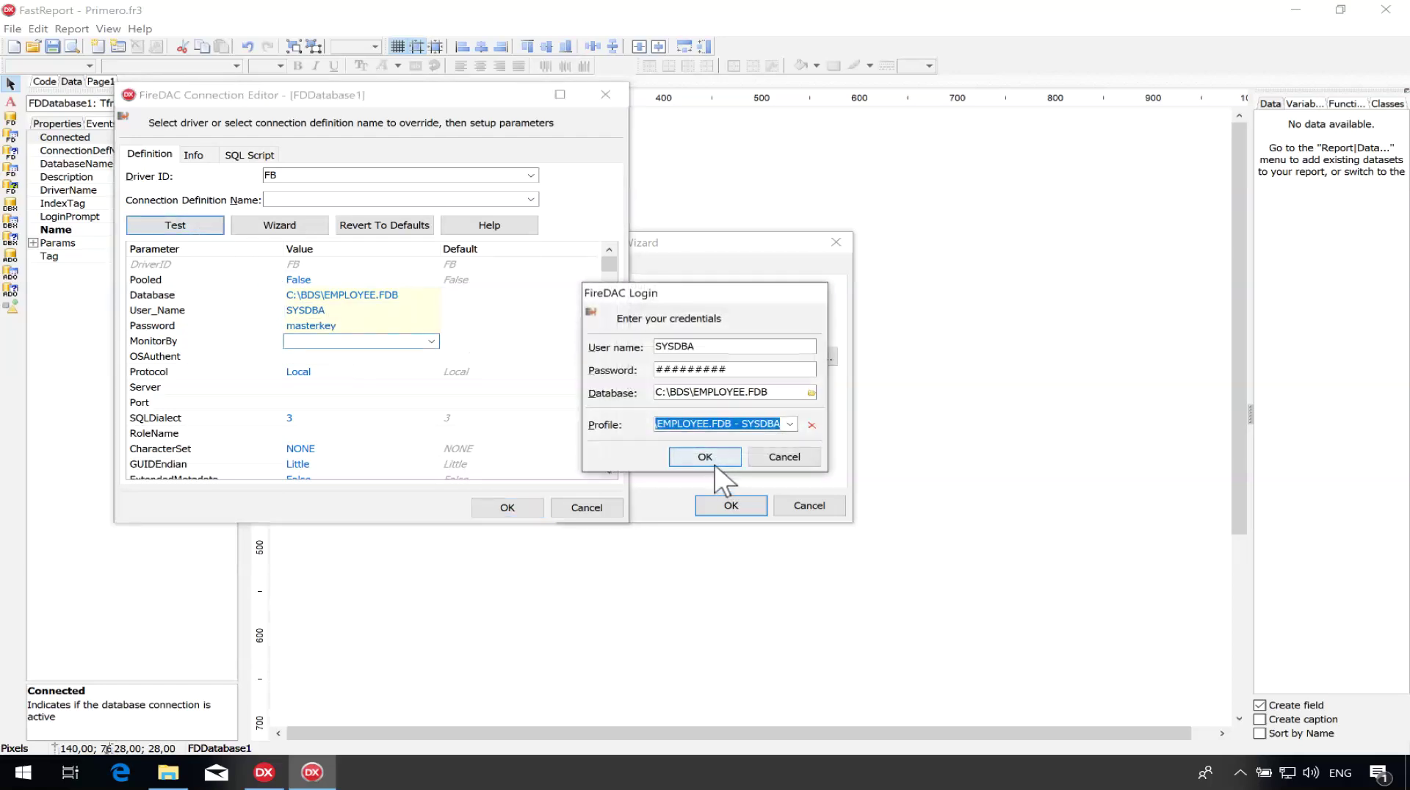
pyautogui.click(715, 460)
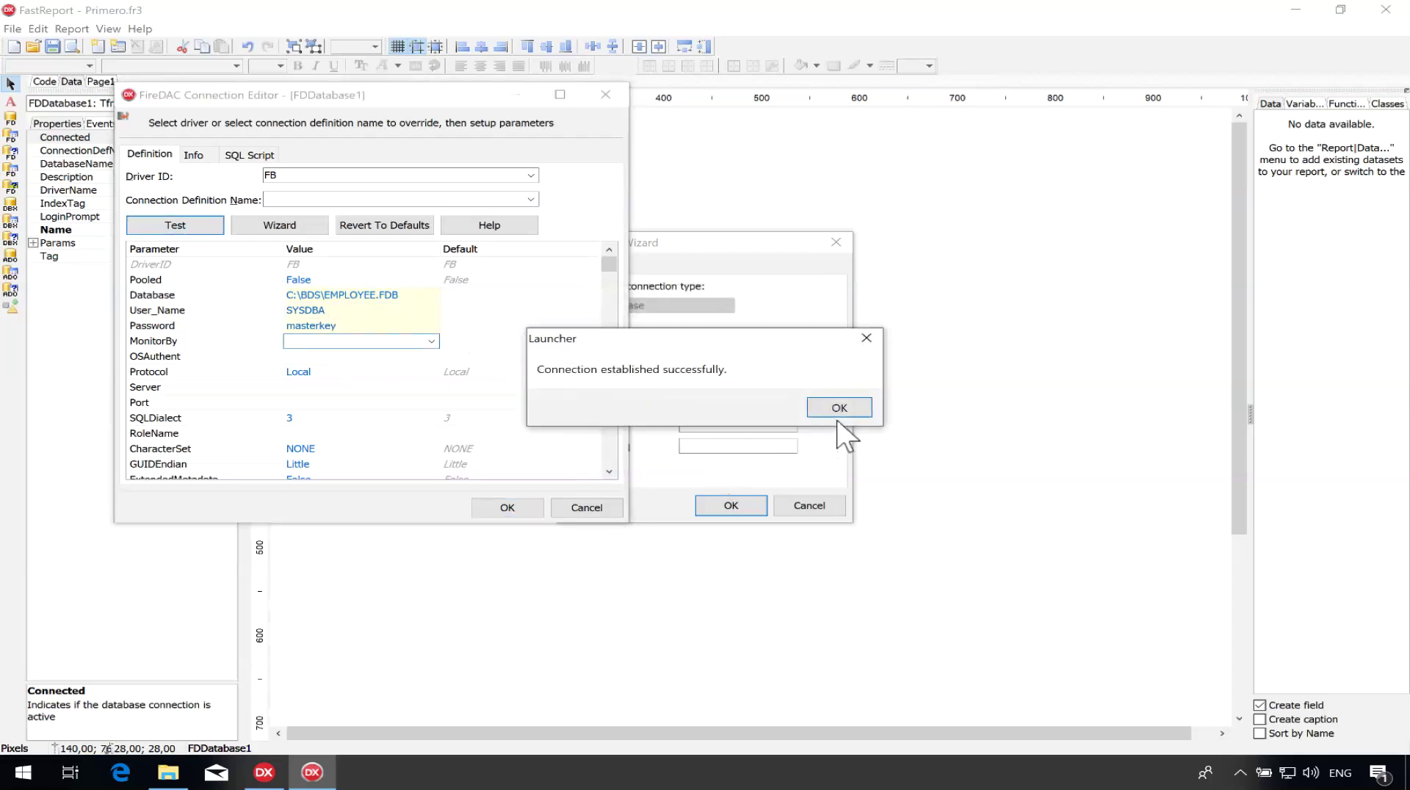
pyautogui.click(837, 410)
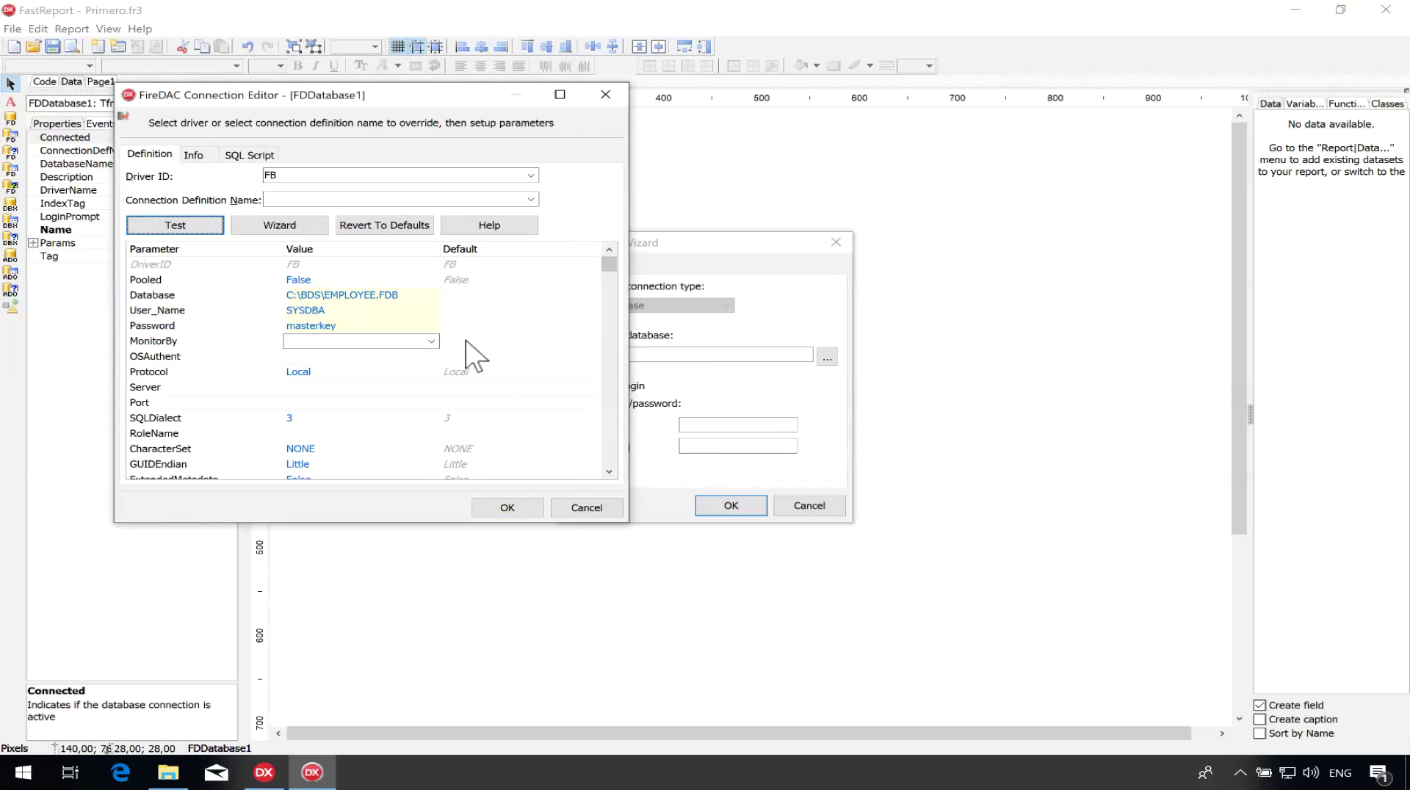
pyautogui.click(338, 371)
# Review the parameters (Local protocol, SQLDialect 3) and accept the FireDAC Connection Editor.
pyautogui.click(338, 356)
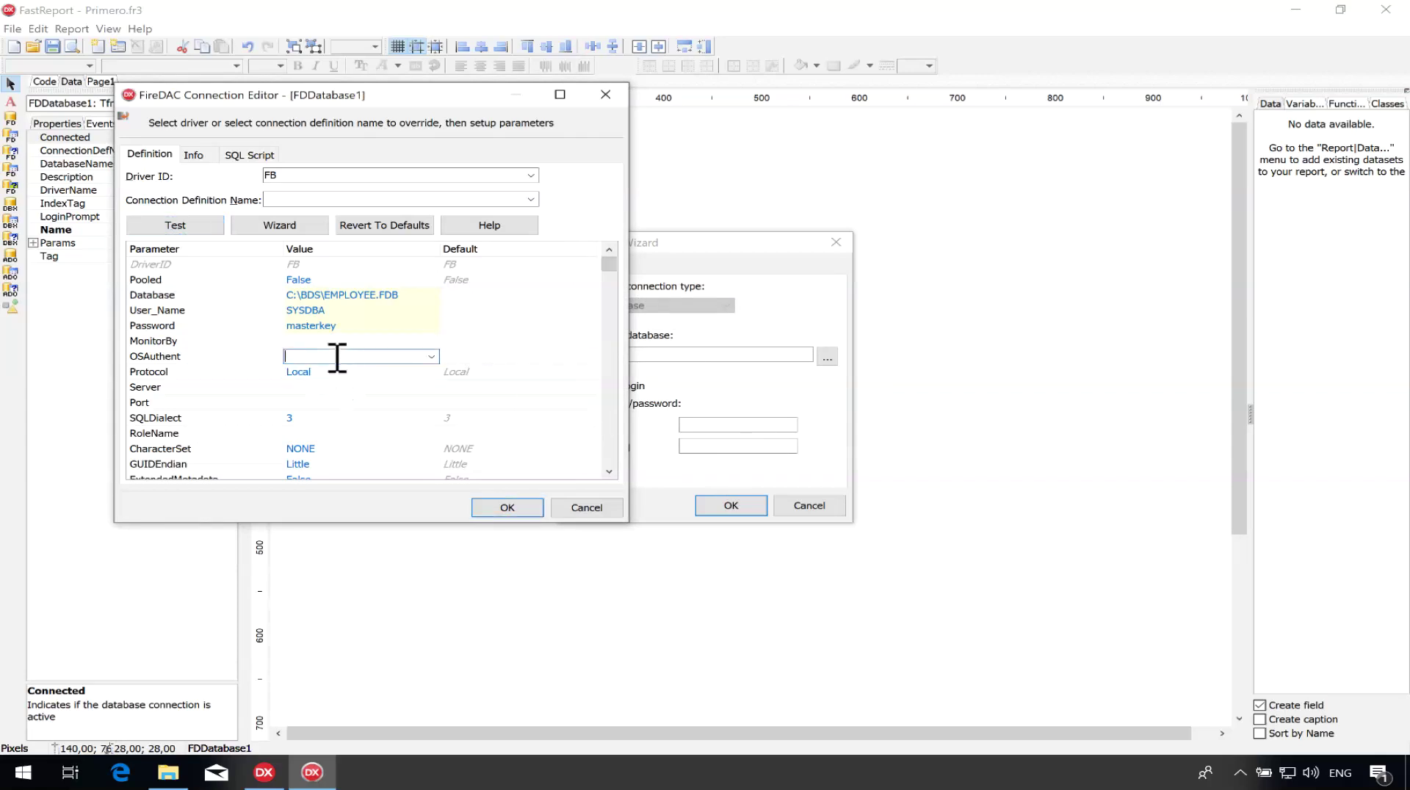
pyautogui.click(353, 312)
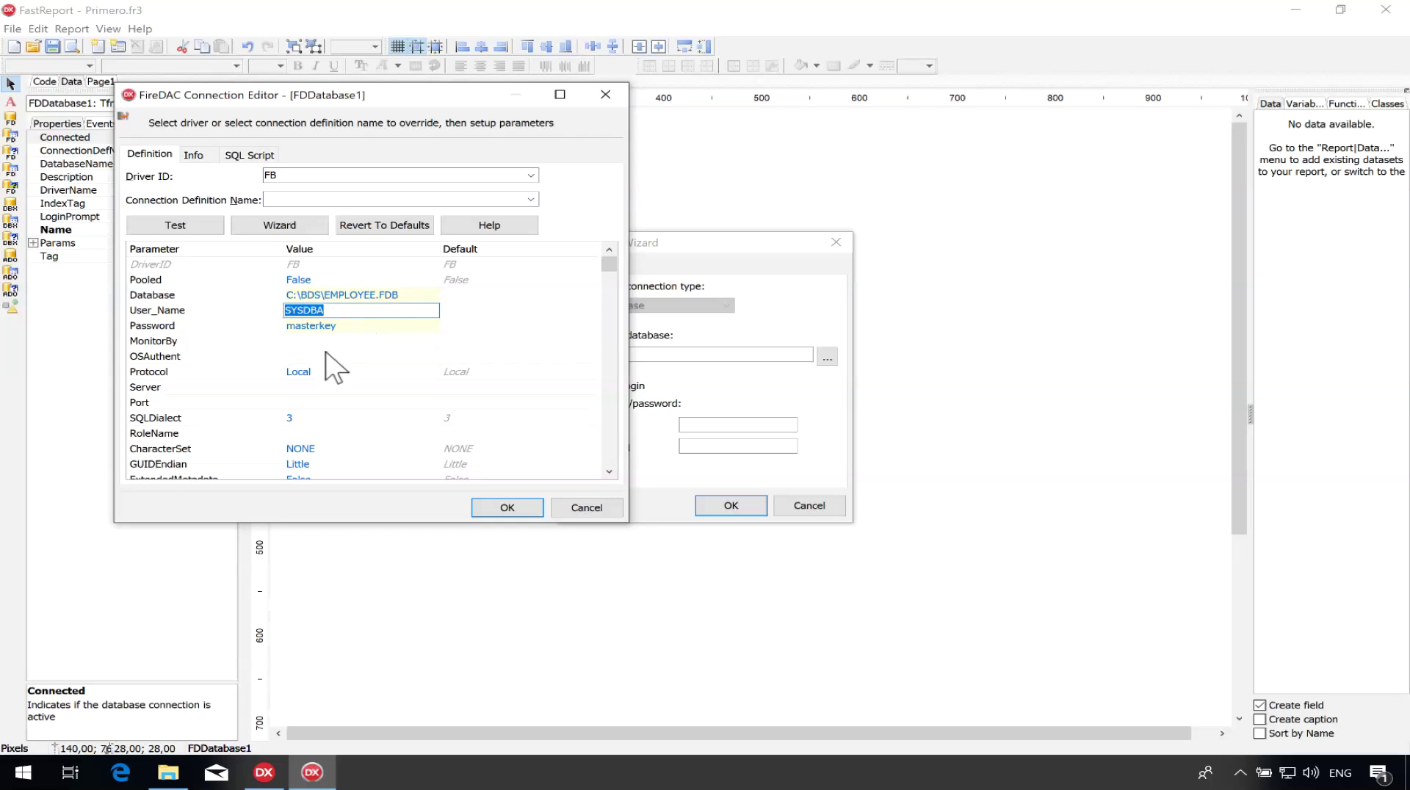
pyautogui.click(616, 473)
pyautogui.click(615, 473)
pyautogui.click(615, 473)
pyautogui.click(615, 473)
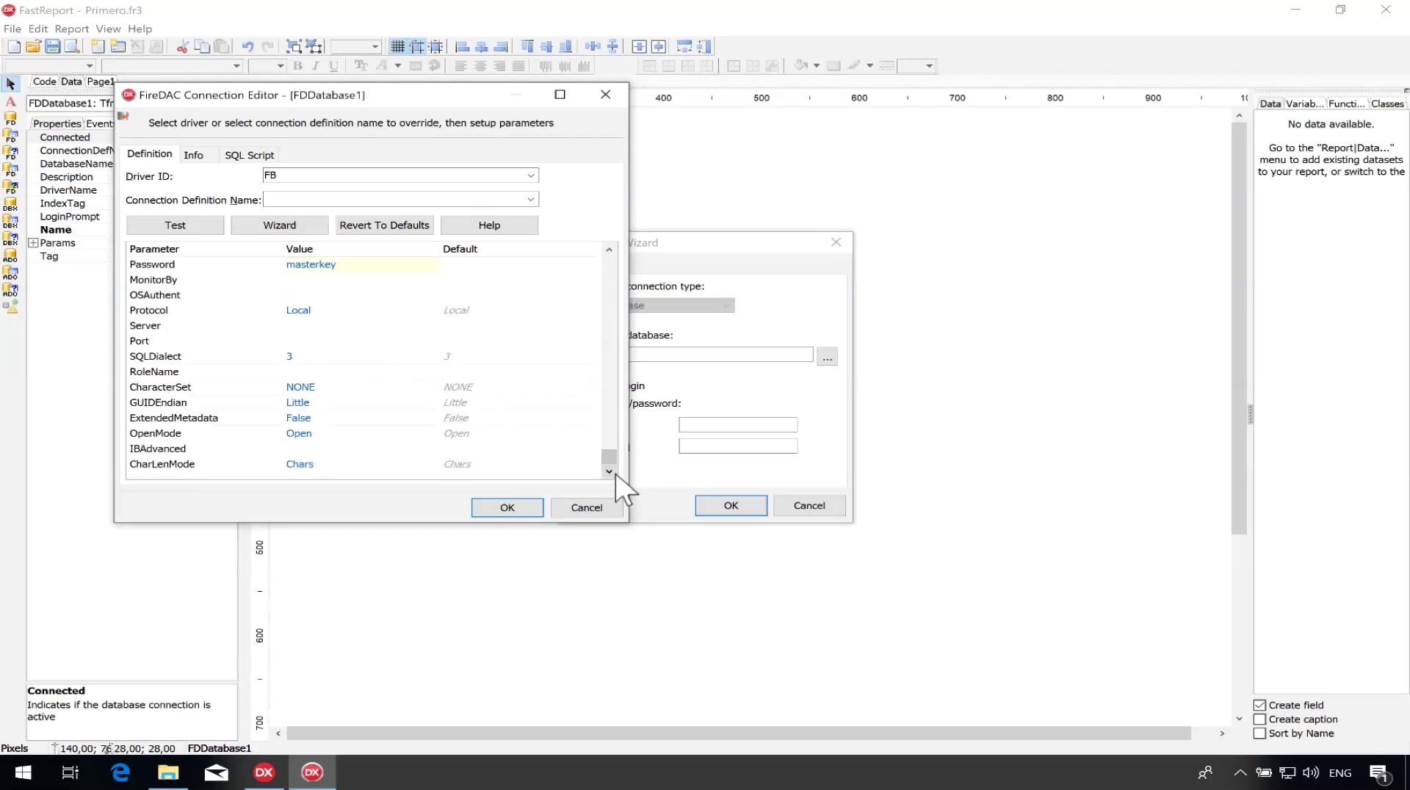
# Finish FDDatabase1's wizard with a stored login instead of a prompt, then reposition it on the page.
pyautogui.click(510, 506)
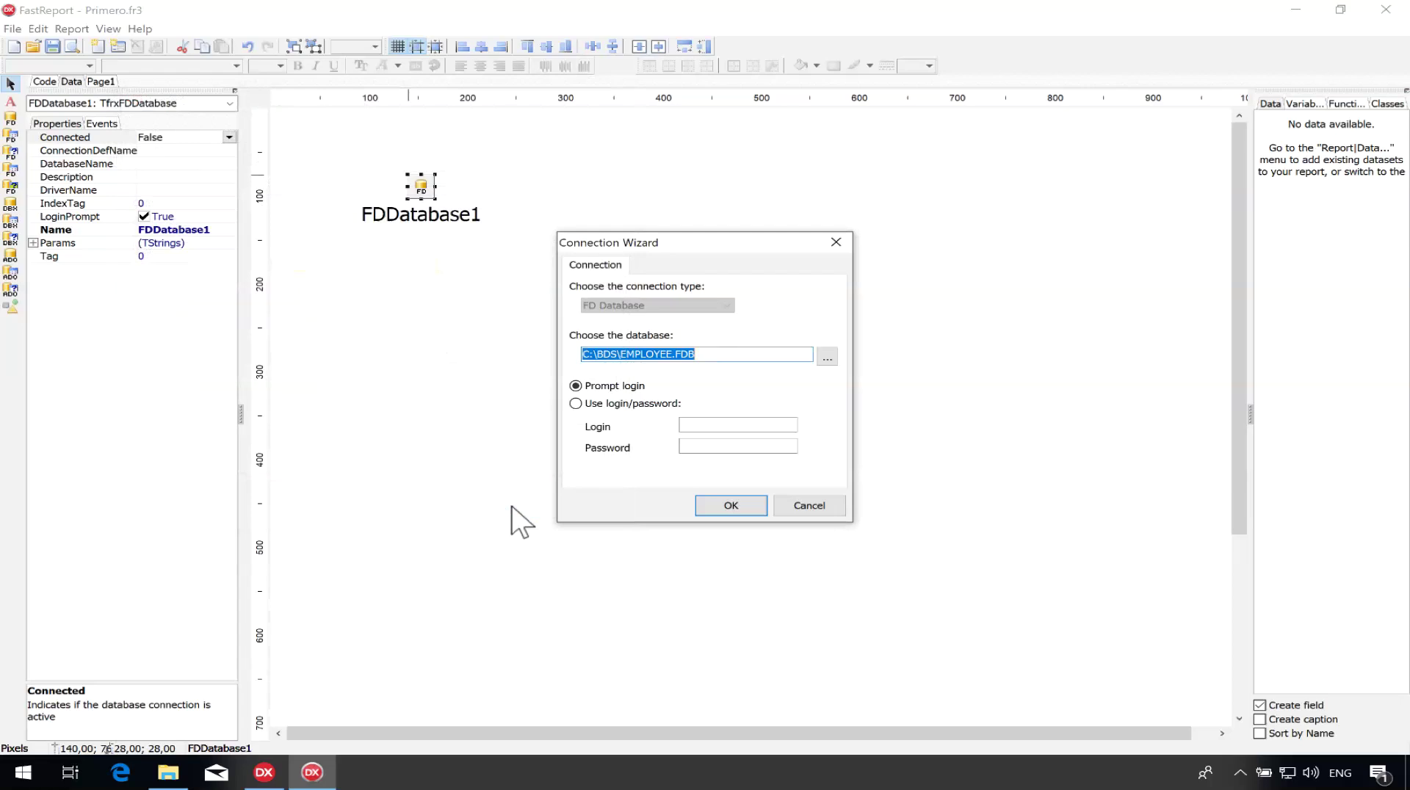
pyautogui.click(651, 404)
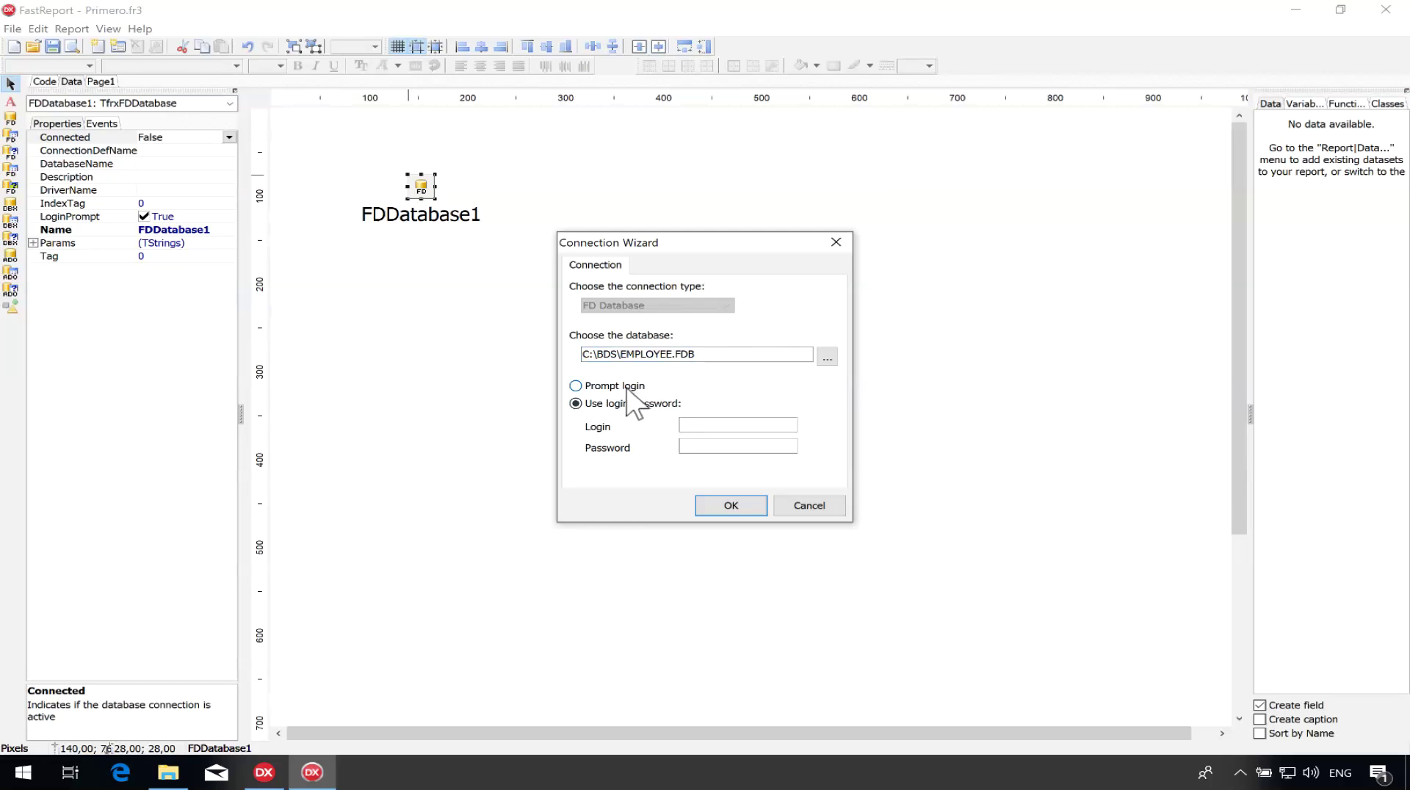
pyautogui.click(722, 427)
pyautogui.write('SYSDBA')
pyautogui.press('Tab')
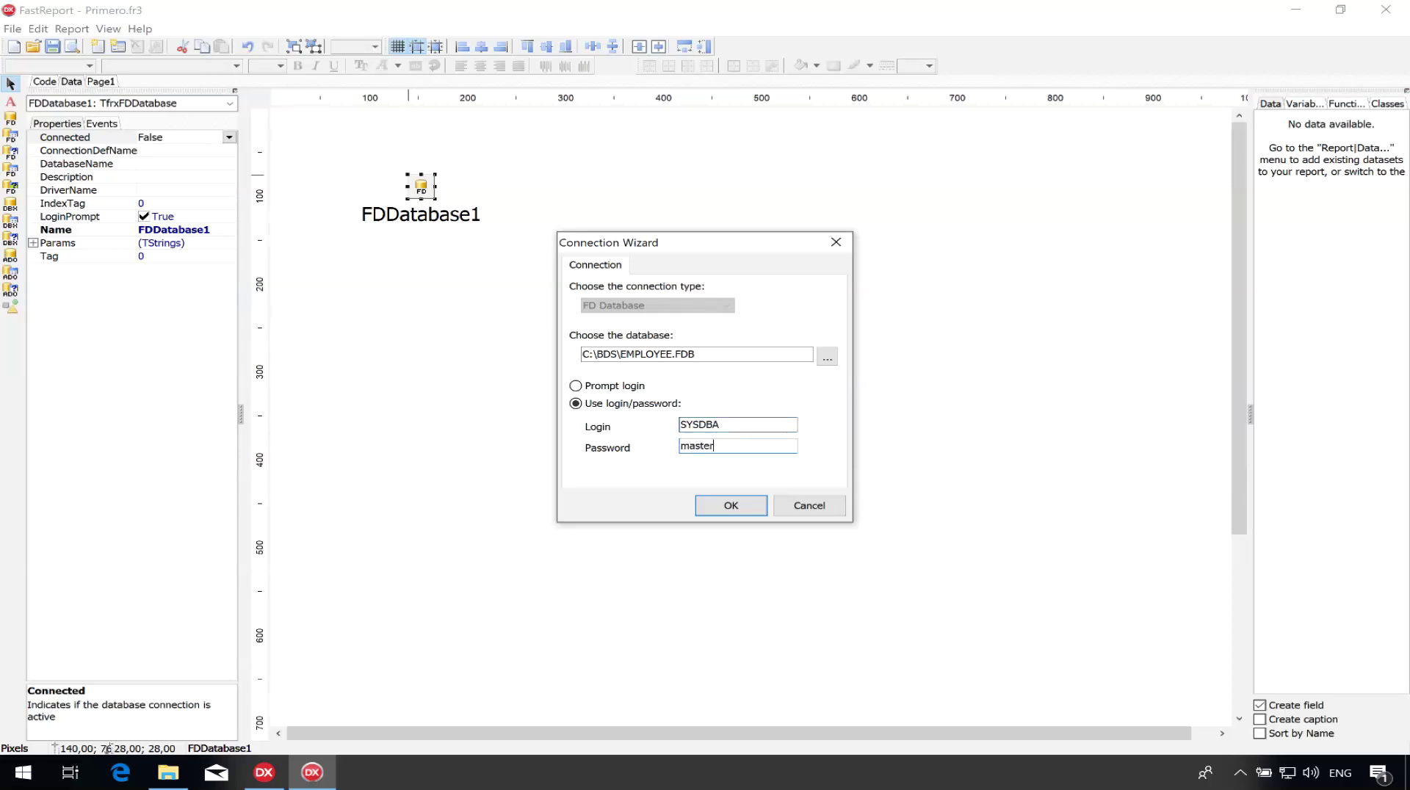
pyautogui.click(717, 506)
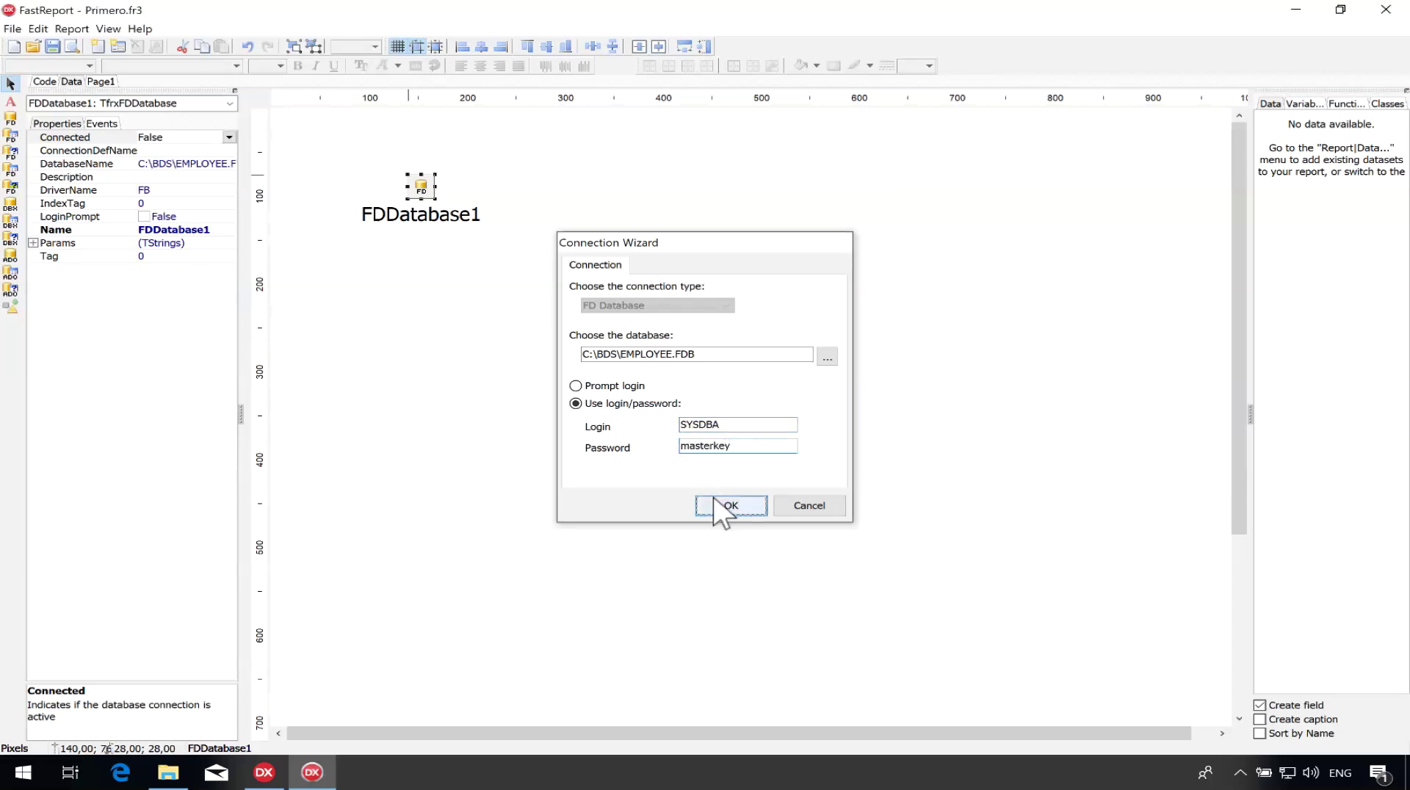
pyautogui.moveTo(419, 188); pyautogui.dragTo(409, 156)
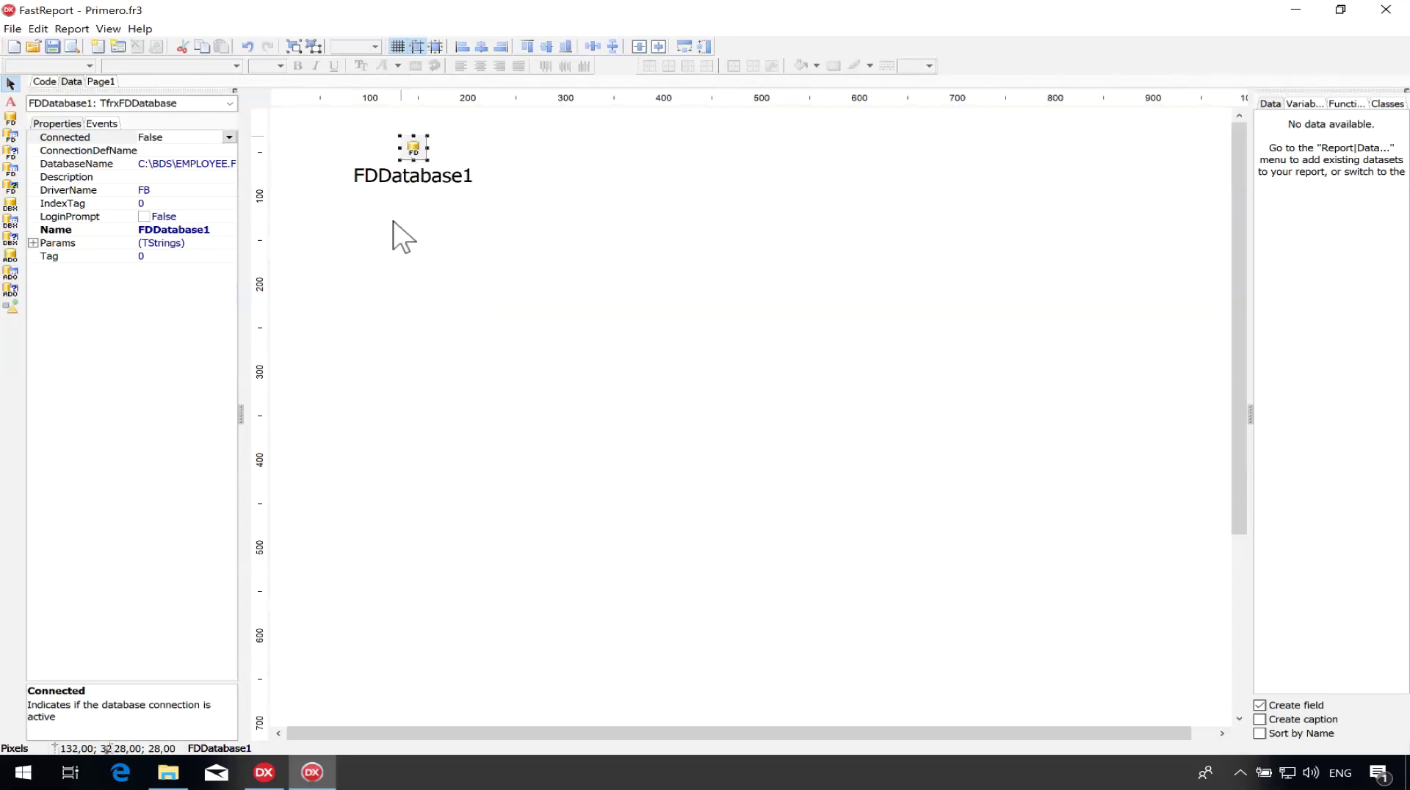
pyautogui.click(412, 236)
pyautogui.click(421, 155)
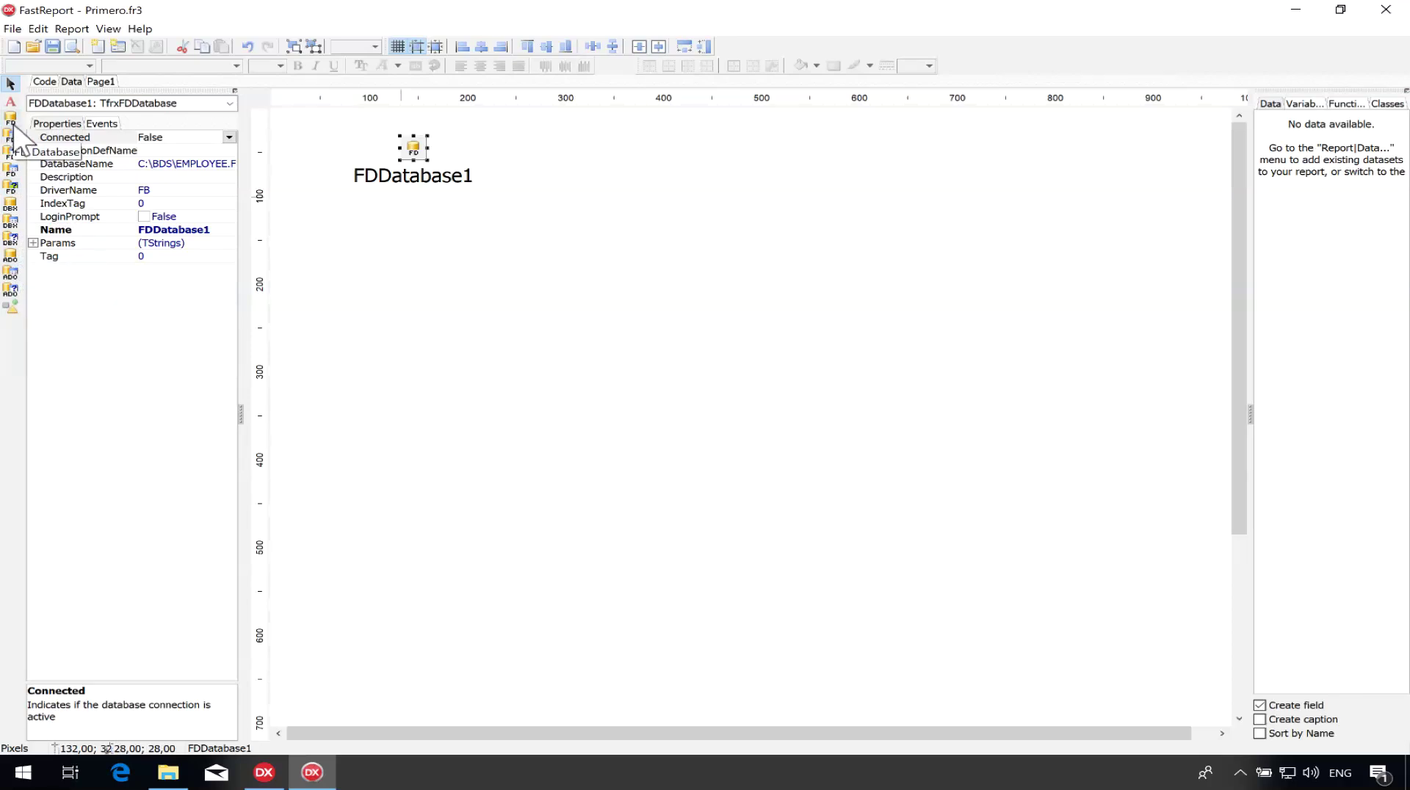
# Add FDQuery1 below FDDatabase1 and confirm its Database property is FDDatabase1.
pyautogui.click(12, 152)
pyautogui.click(408, 246)
pyautogui.moveTo(411, 247)
pyautogui.mouseDown()
pyautogui.moveTo(425, 265)
pyautogui.moveTo(425, 250)
pyautogui.mouseUp()
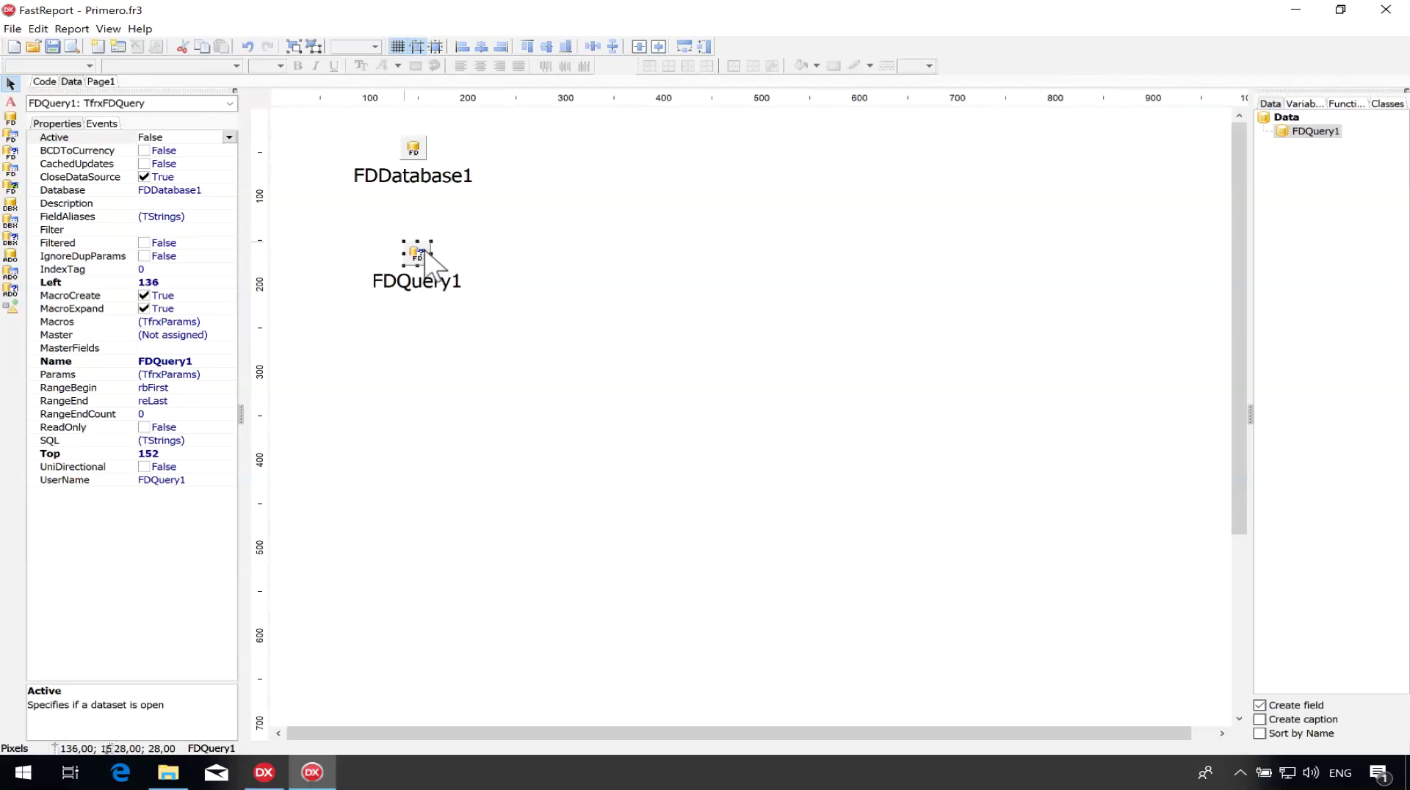
pyautogui.click(191, 191)
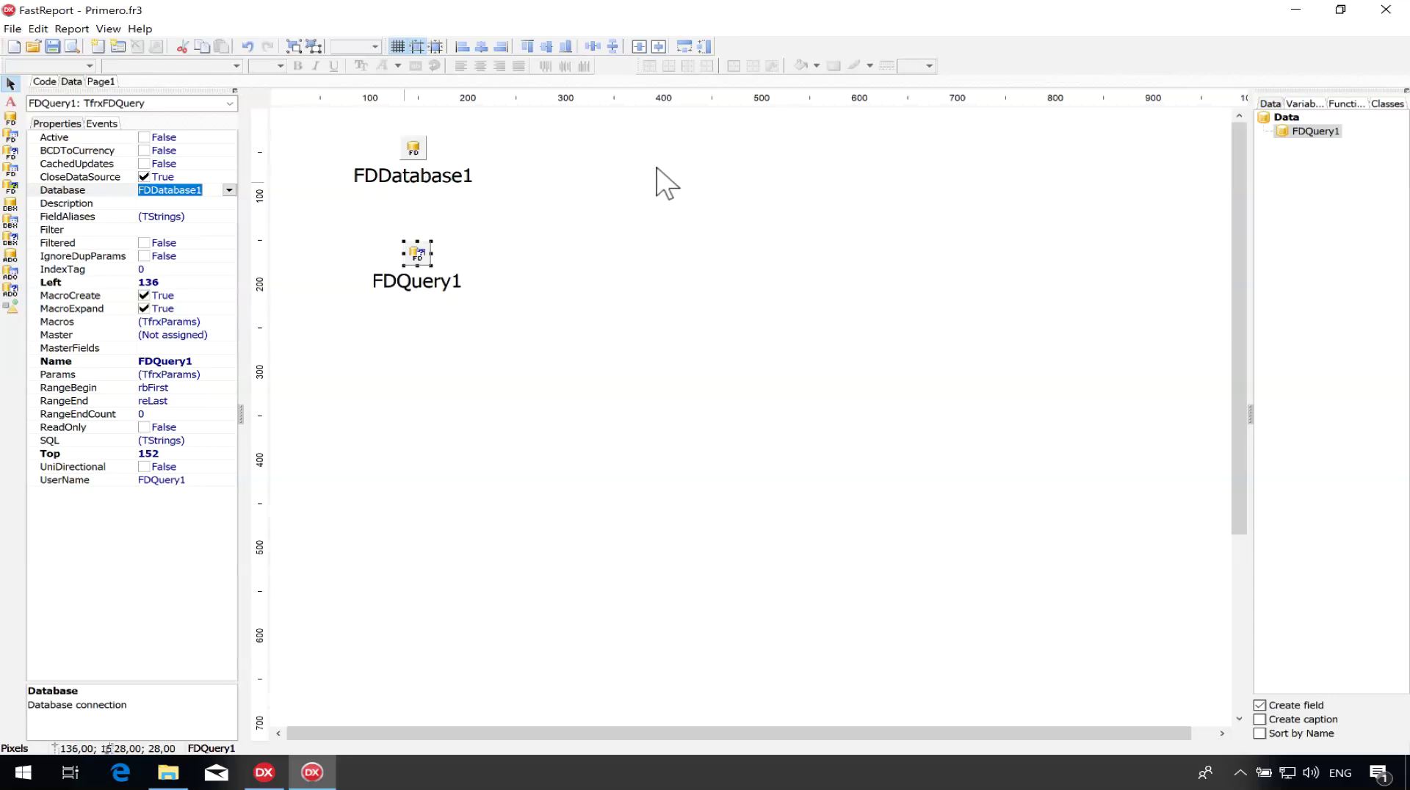
pyautogui.click(191, 205)
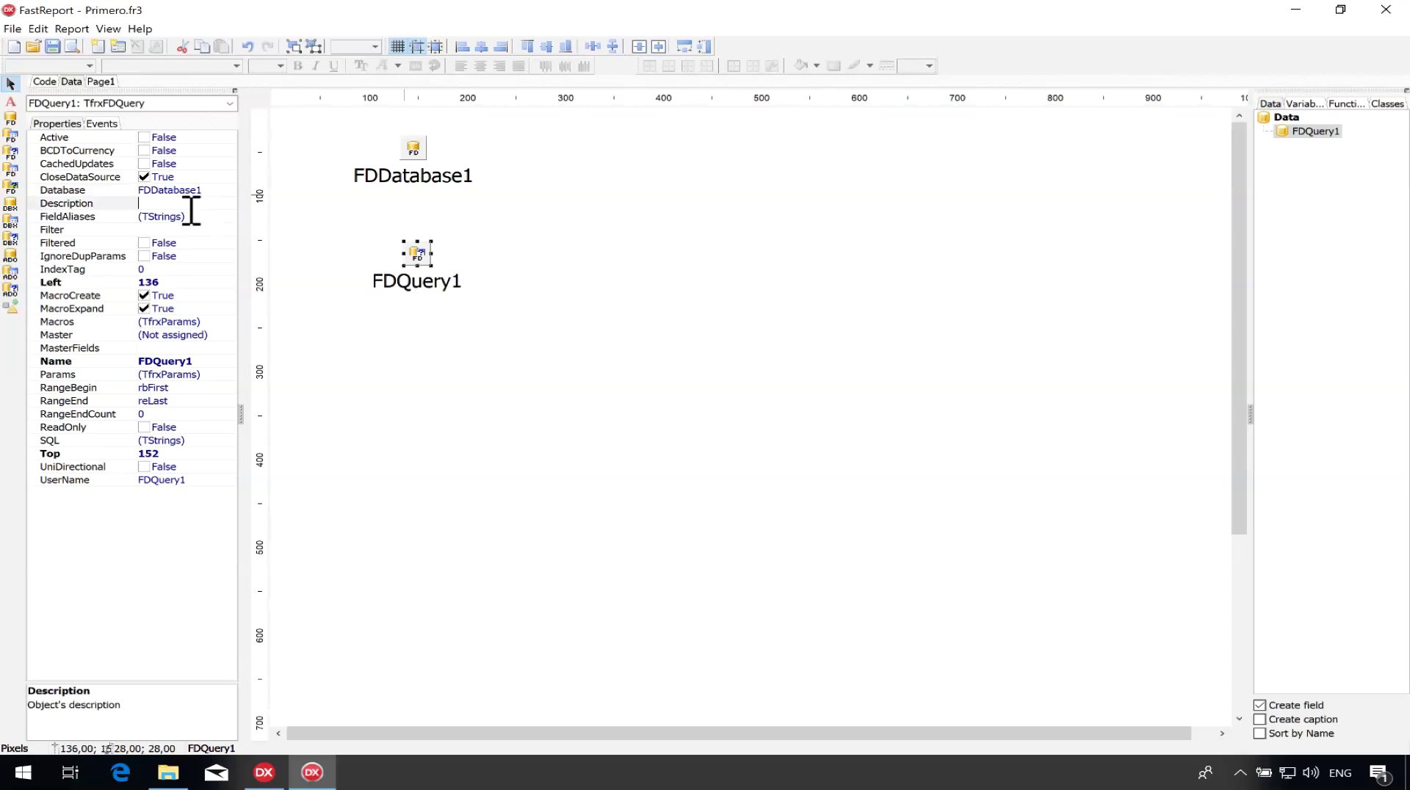
pyautogui.click(164, 191)
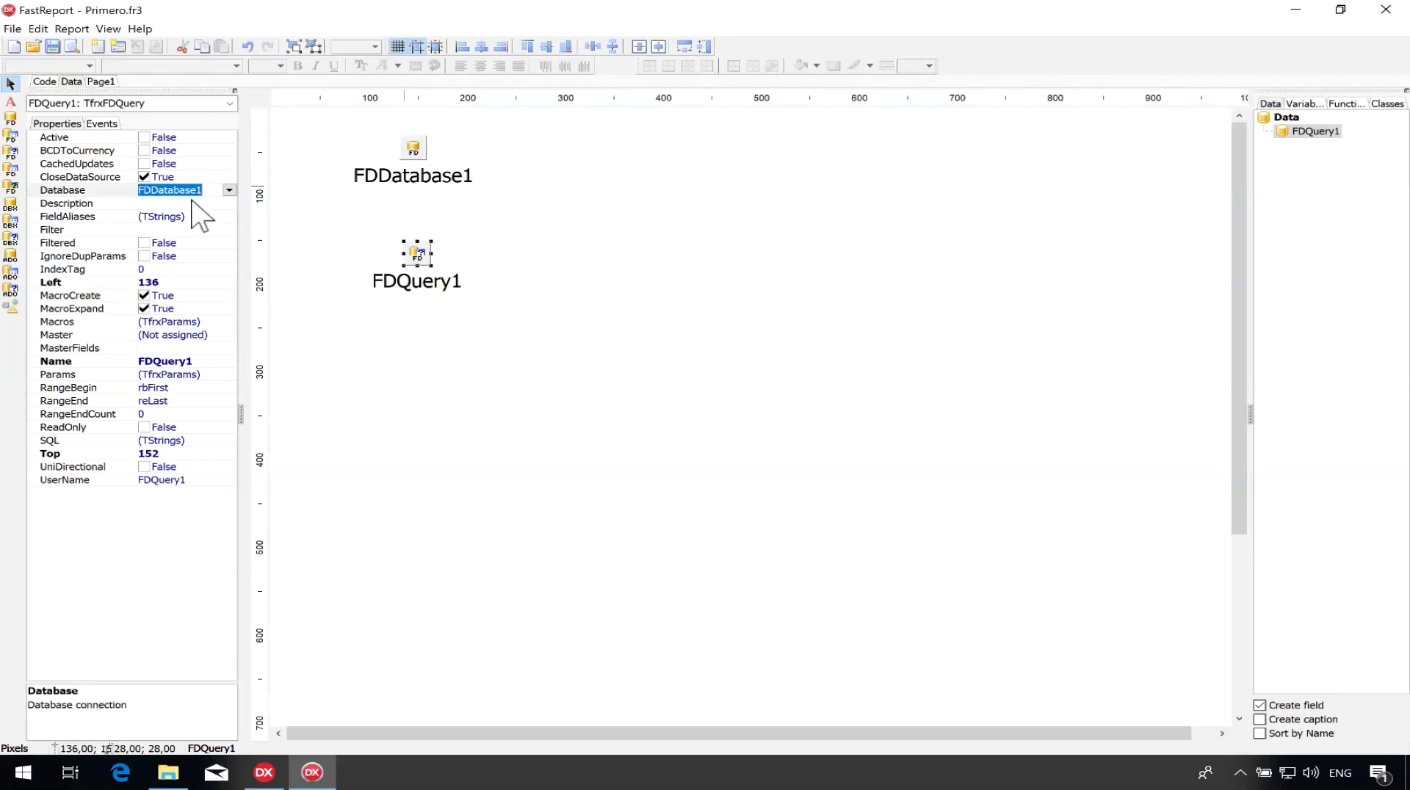
pyautogui.click(188, 206)
pyautogui.click(92, 192)
pyautogui.click(201, 206)
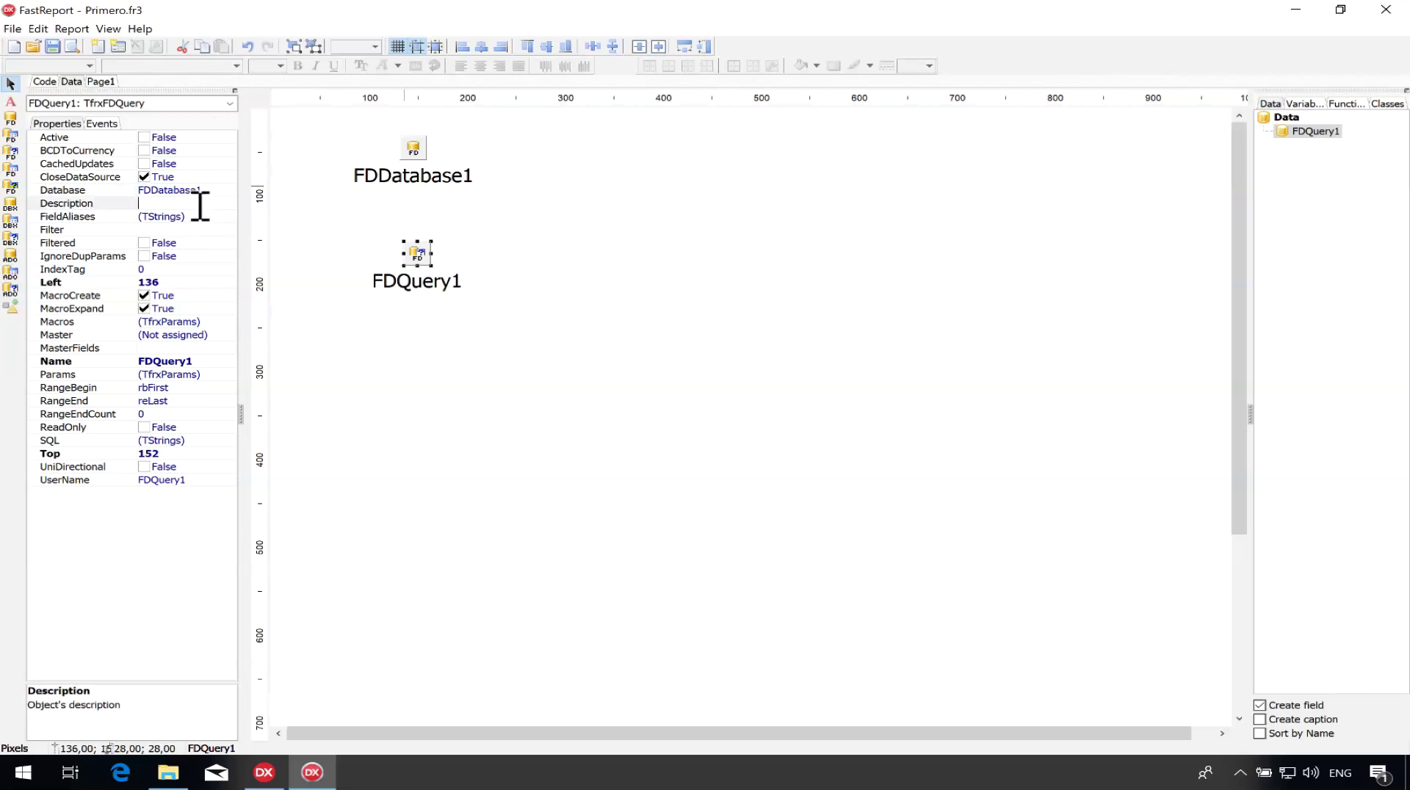
# Open FDQuery1's SQL editor and enlarge its window.
pyautogui.doubleClick(417, 257)
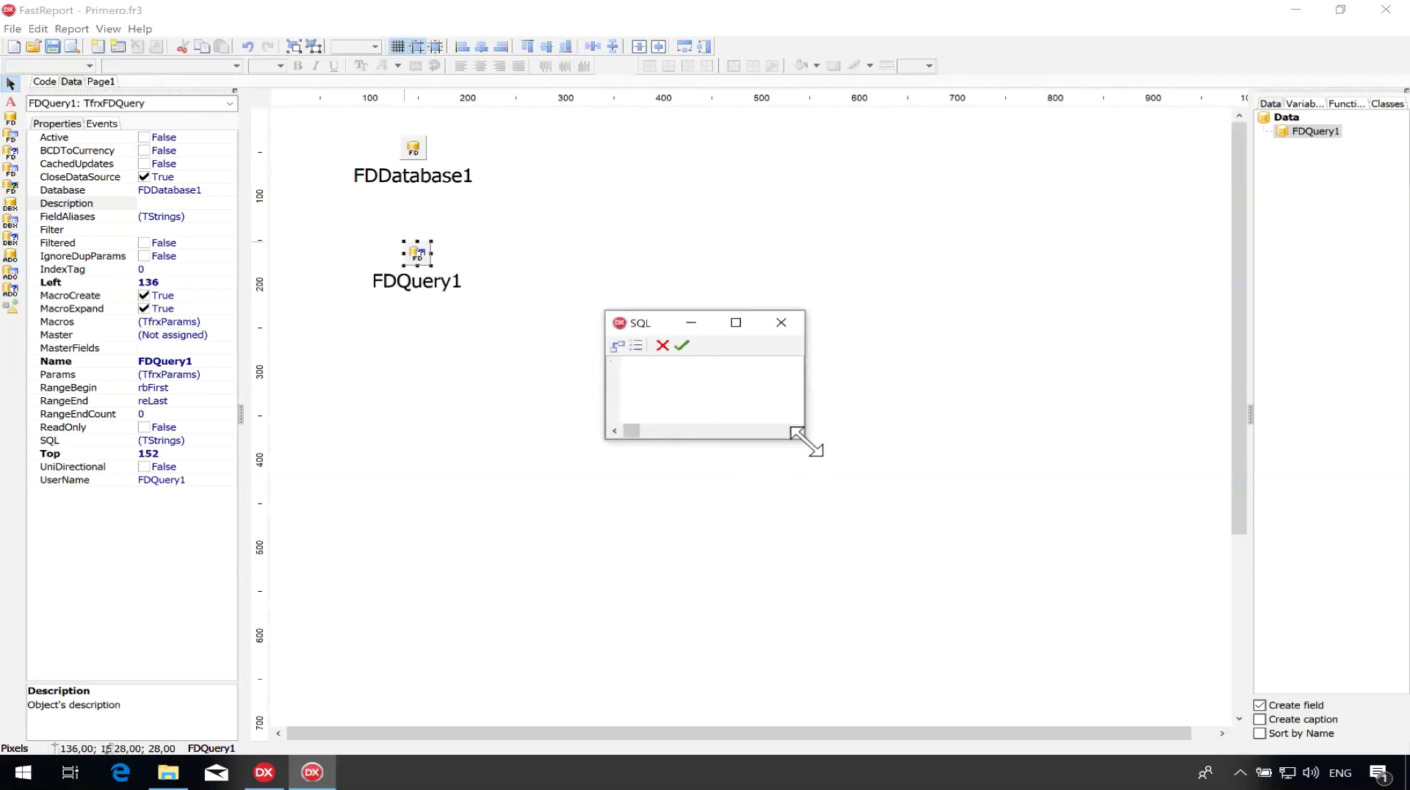
pyautogui.moveTo(804, 438); pyautogui.dragTo(1065, 575)
pyautogui.moveTo(733, 324); pyautogui.dragTo(506, 189)
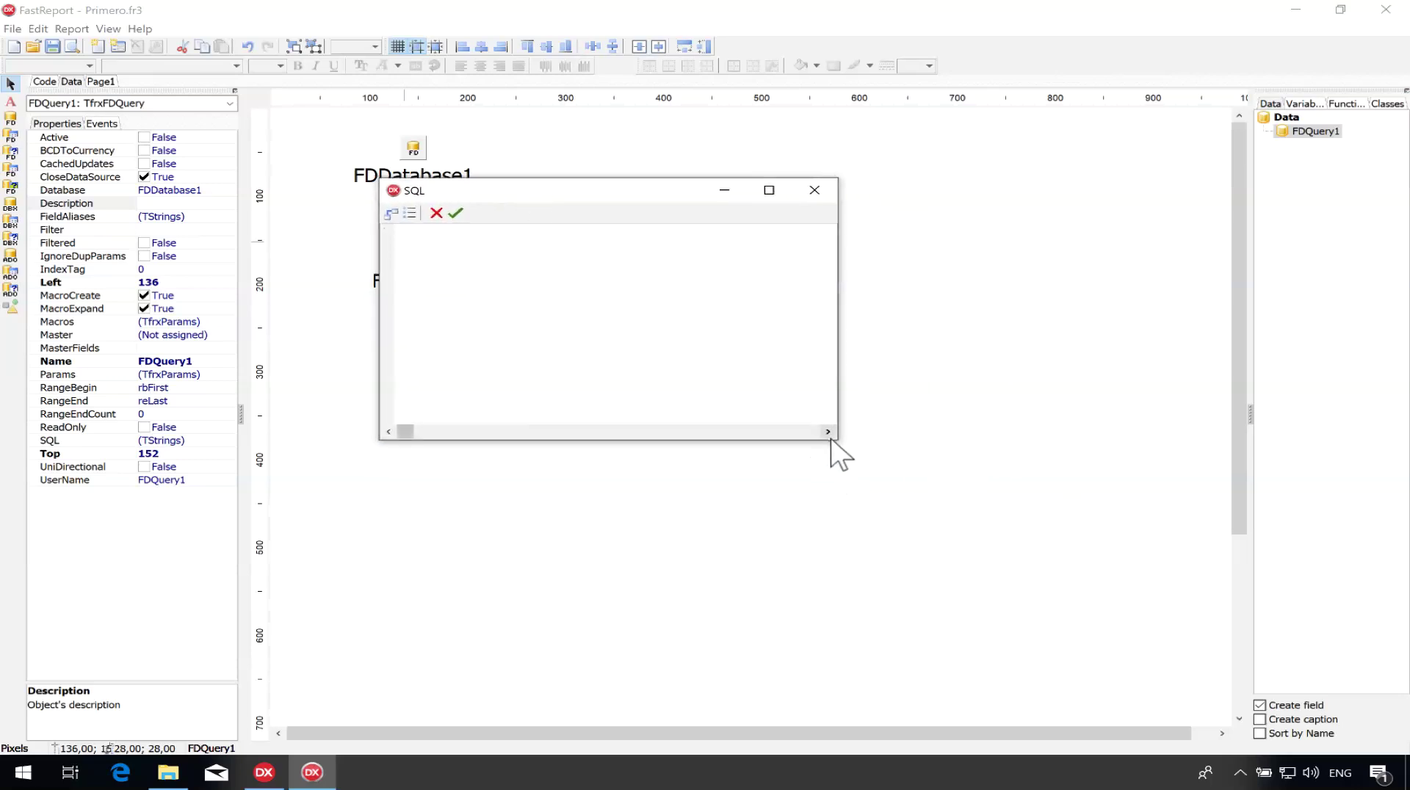
pyautogui.moveTo(839, 441); pyautogui.dragTo(974, 524)
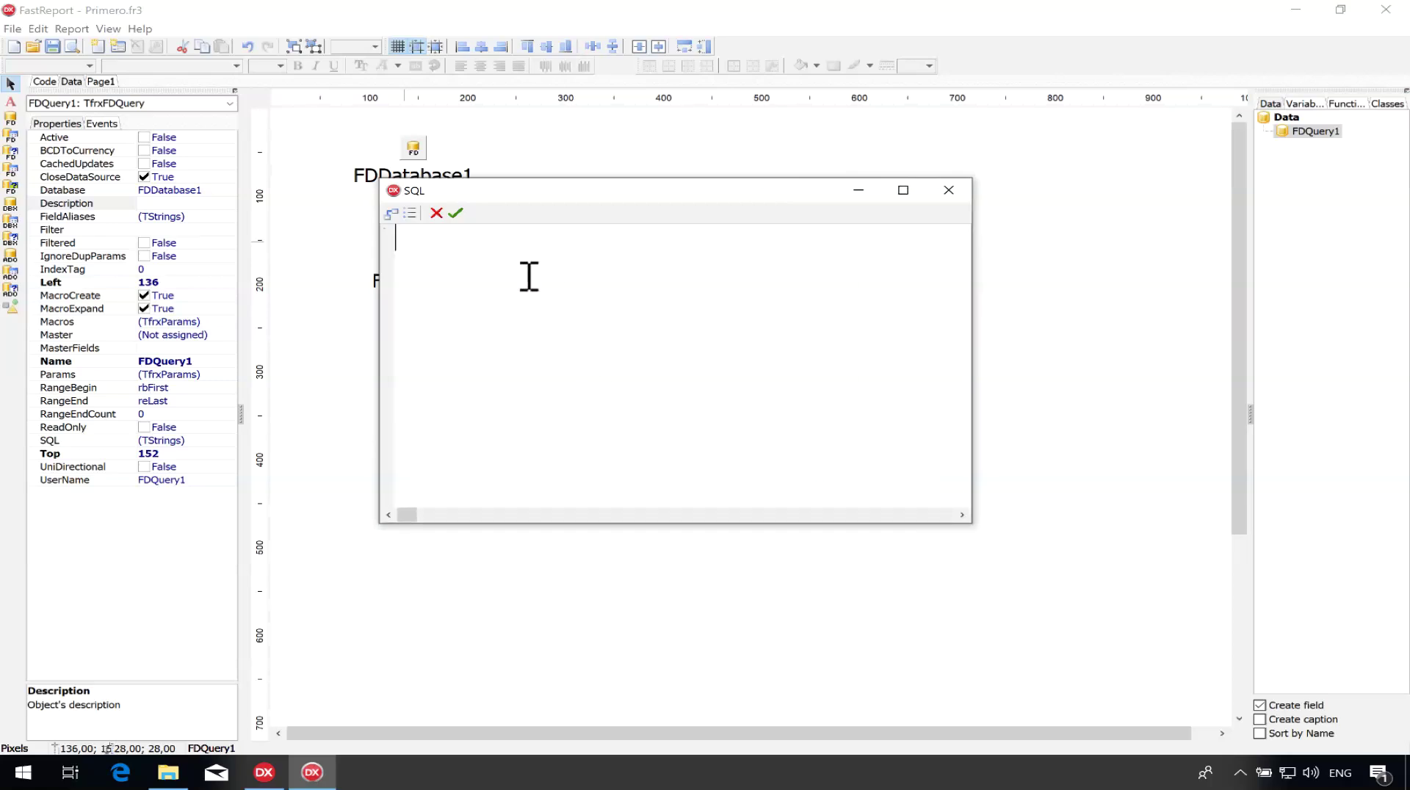
# Type a trial query 'select * from tabla', then select and delete it.
pyautogui.write('select')
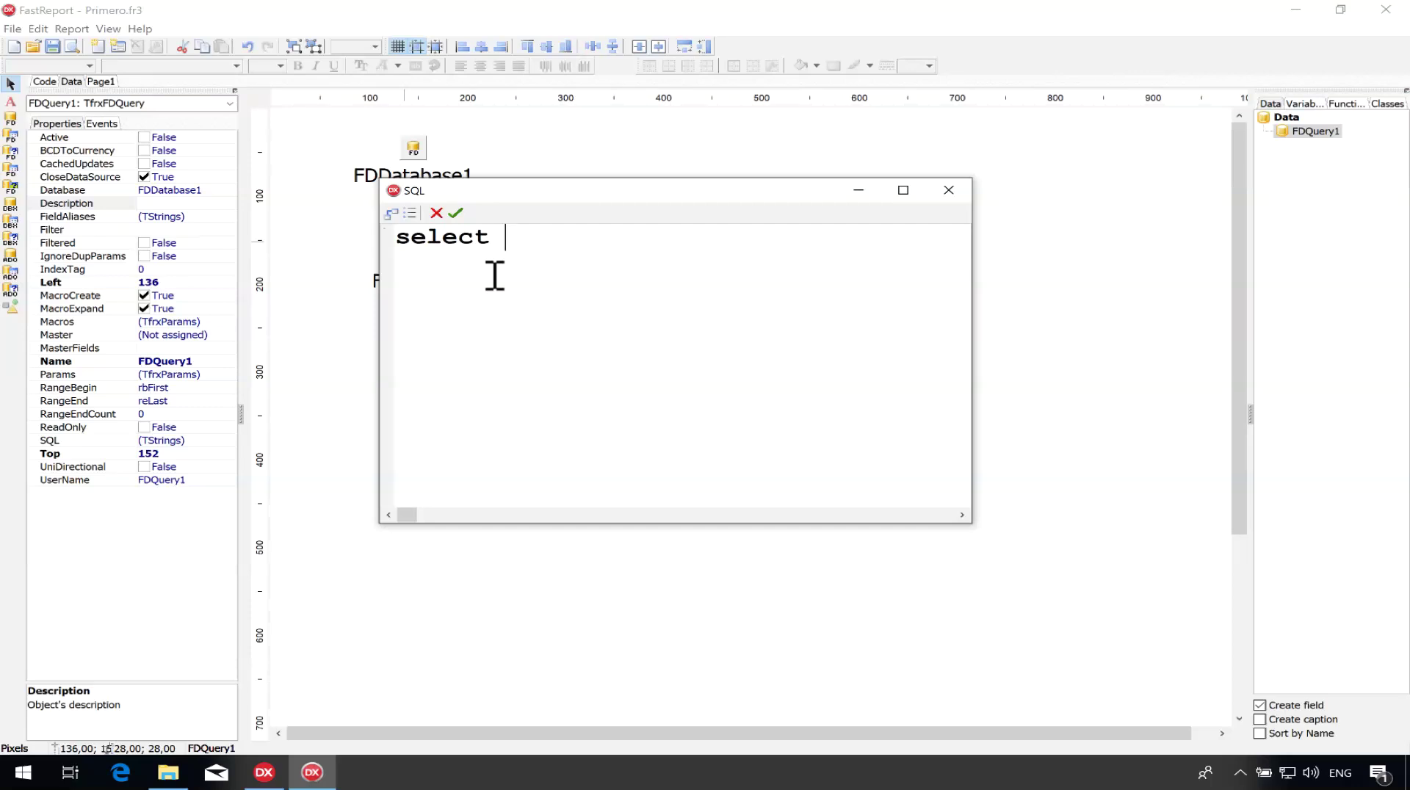
pyautogui.write('df')
pyautogui.press('BackSpace')
pyautogui.press('BackSpace')
pyautogui.write('from tab')
pyautogui.write('al')
pyautogui.press('BackSpace')
pyautogui.press('BackSpace')
pyautogui.write('la')
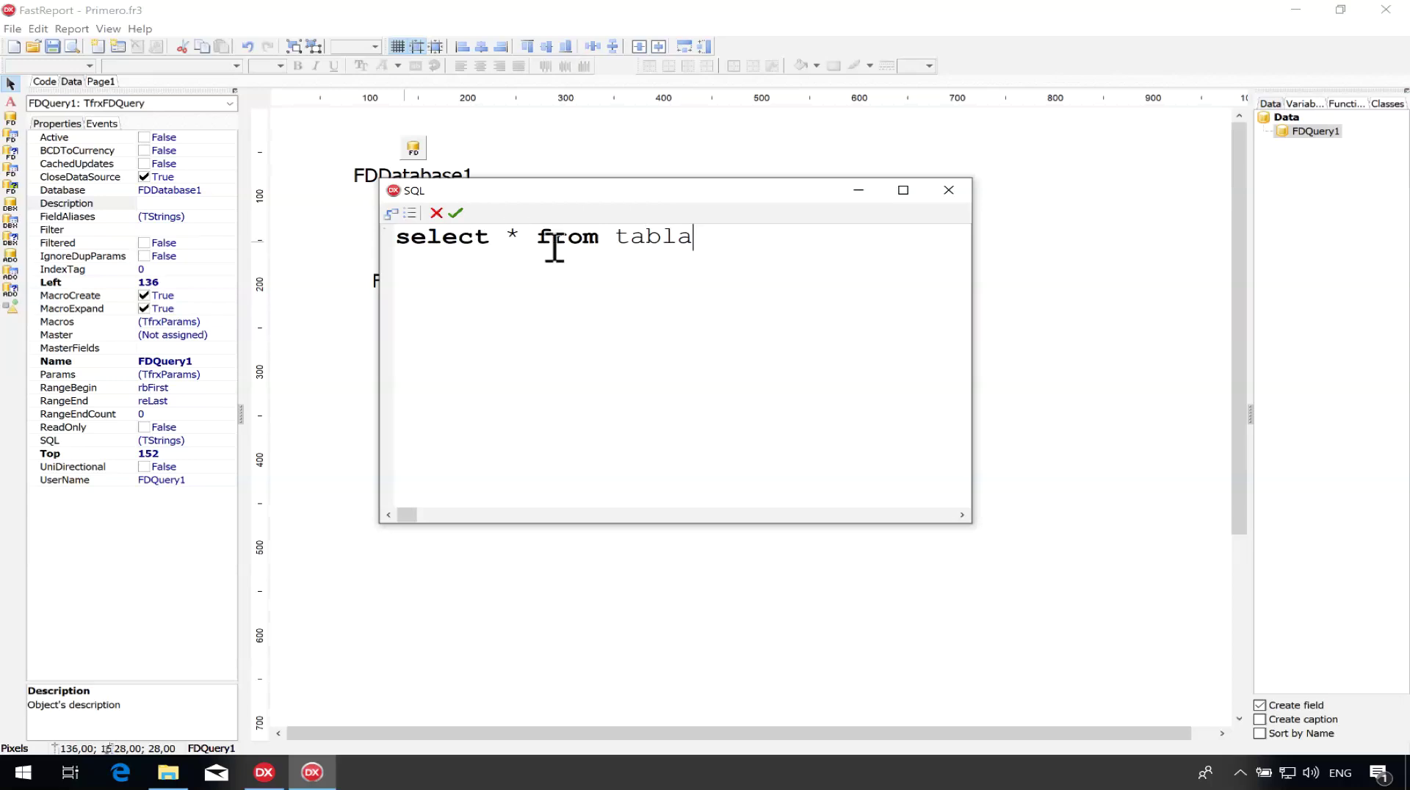
pyautogui.moveTo(704, 241); pyautogui.dragTo(359, 240)
pyautogui.press('Delete')
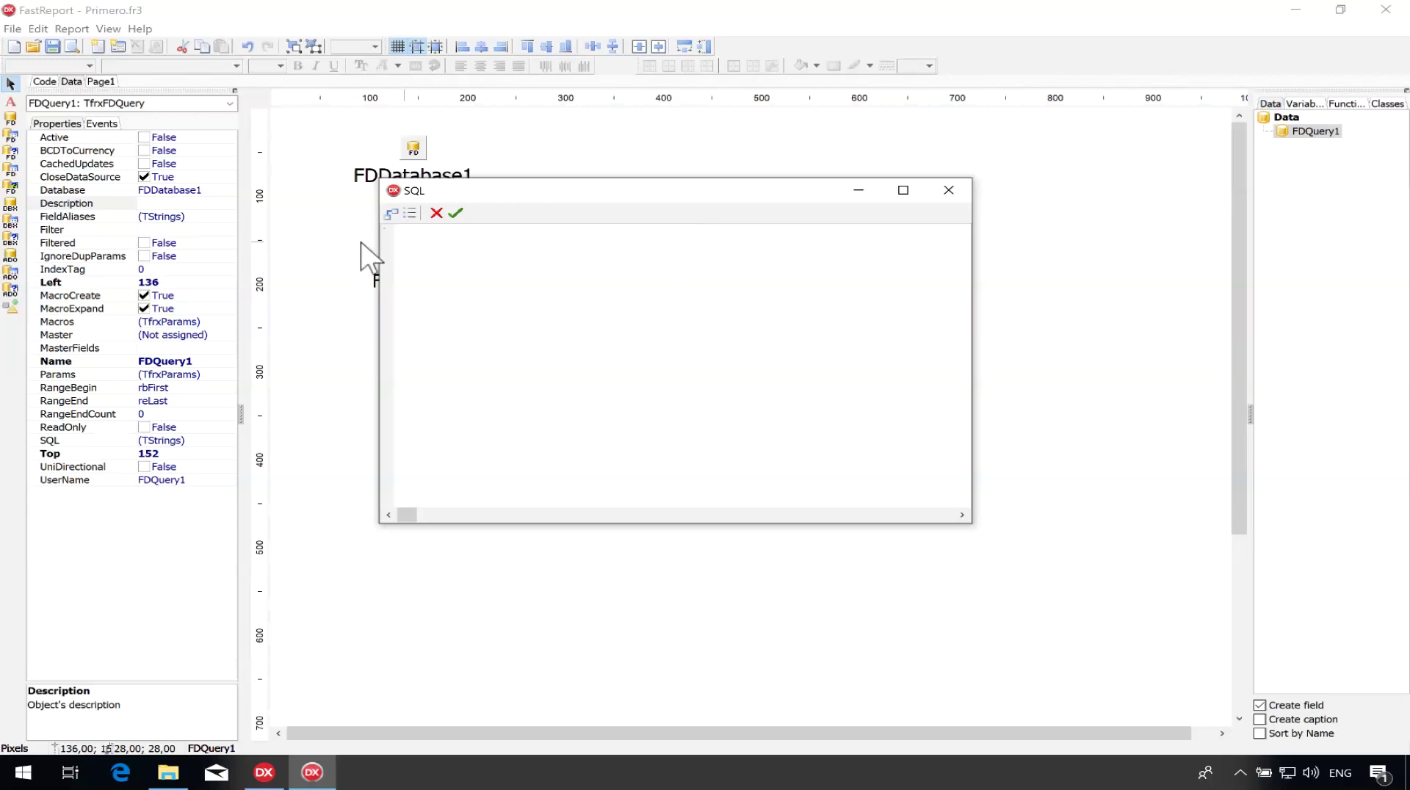
# Open and enlarge the Fast Query Builder, browsing tables like COUNTRY and CUSTOMER.
pyautogui.click(390, 215)
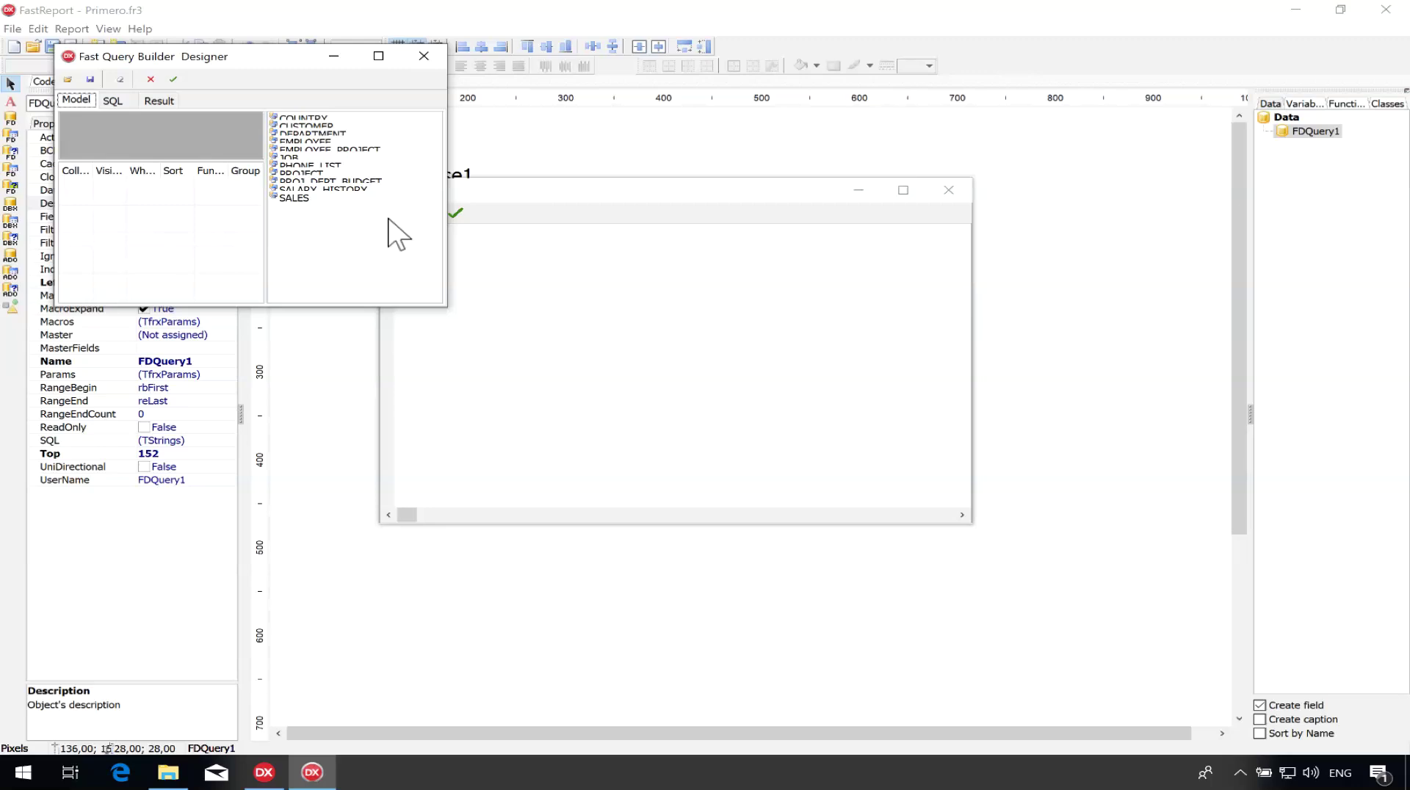
pyautogui.click(423, 62)
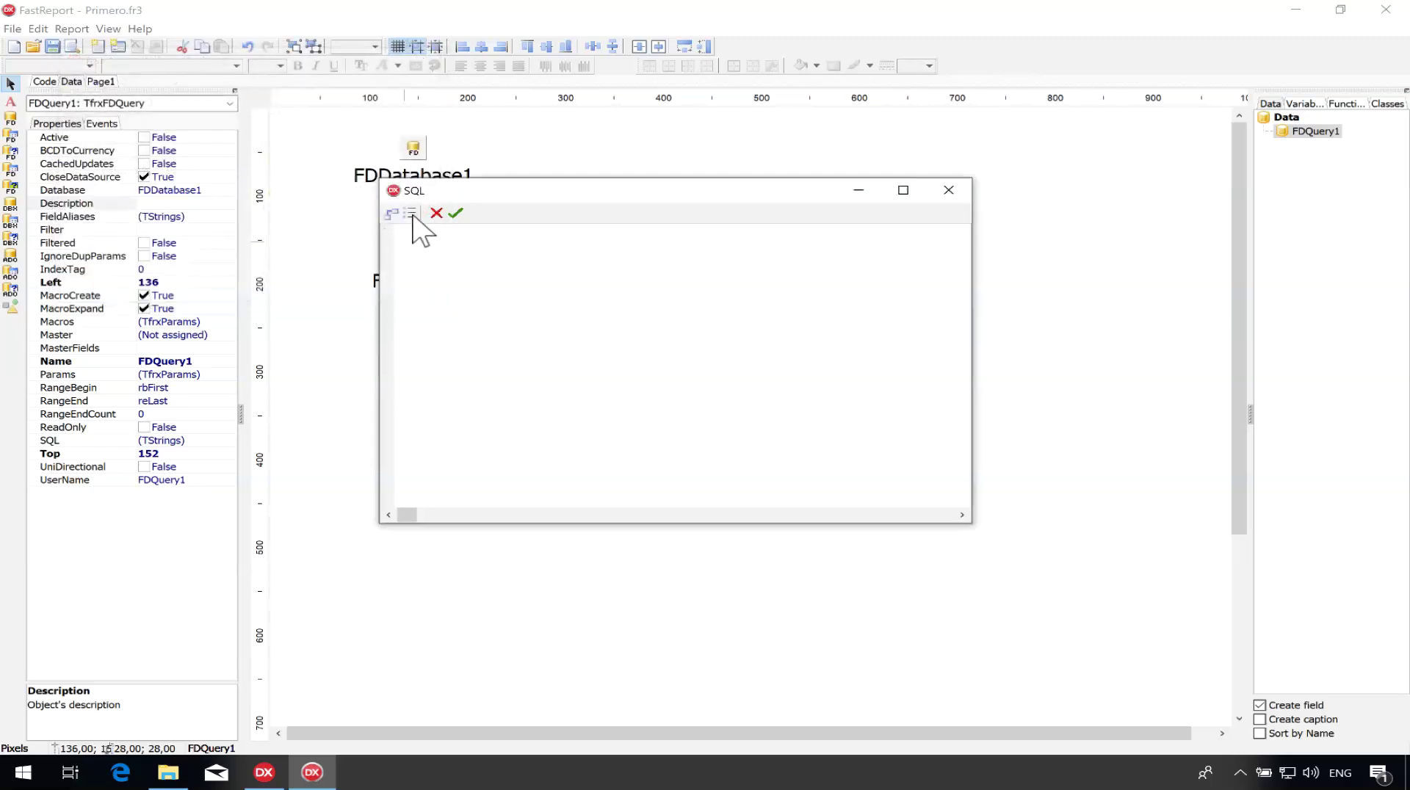
pyautogui.click(394, 214)
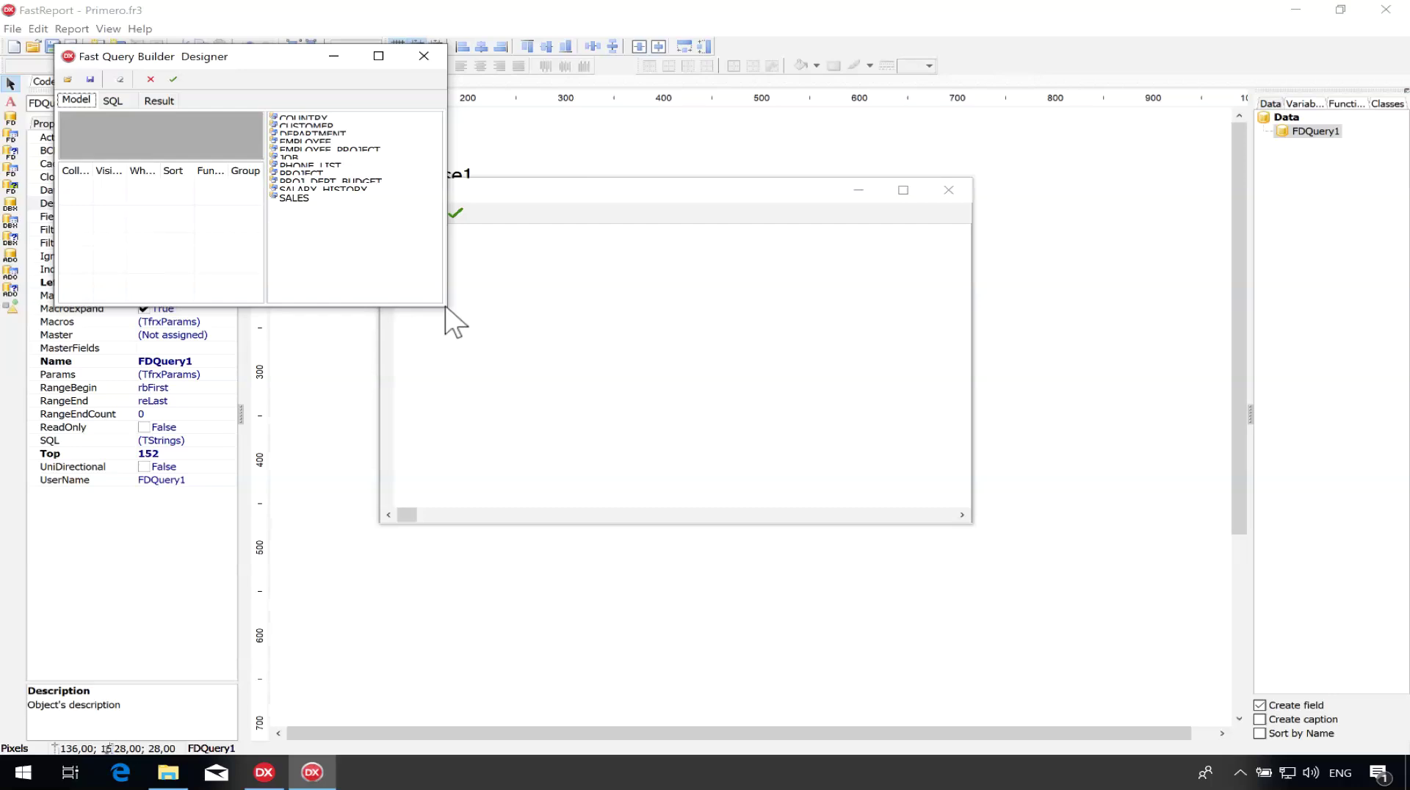
pyautogui.moveTo(450, 315); pyautogui.dragTo(916, 626)
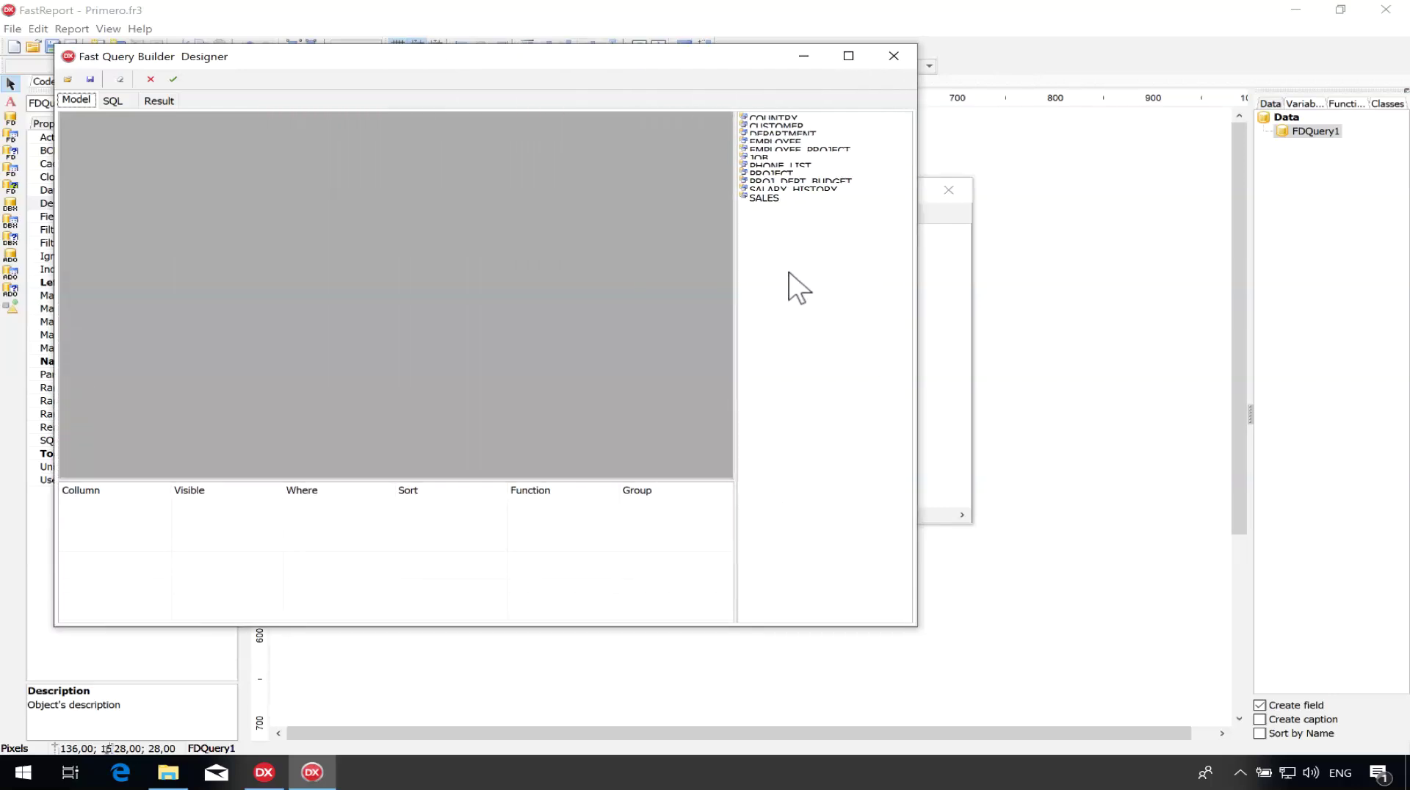
pyautogui.click(796, 191)
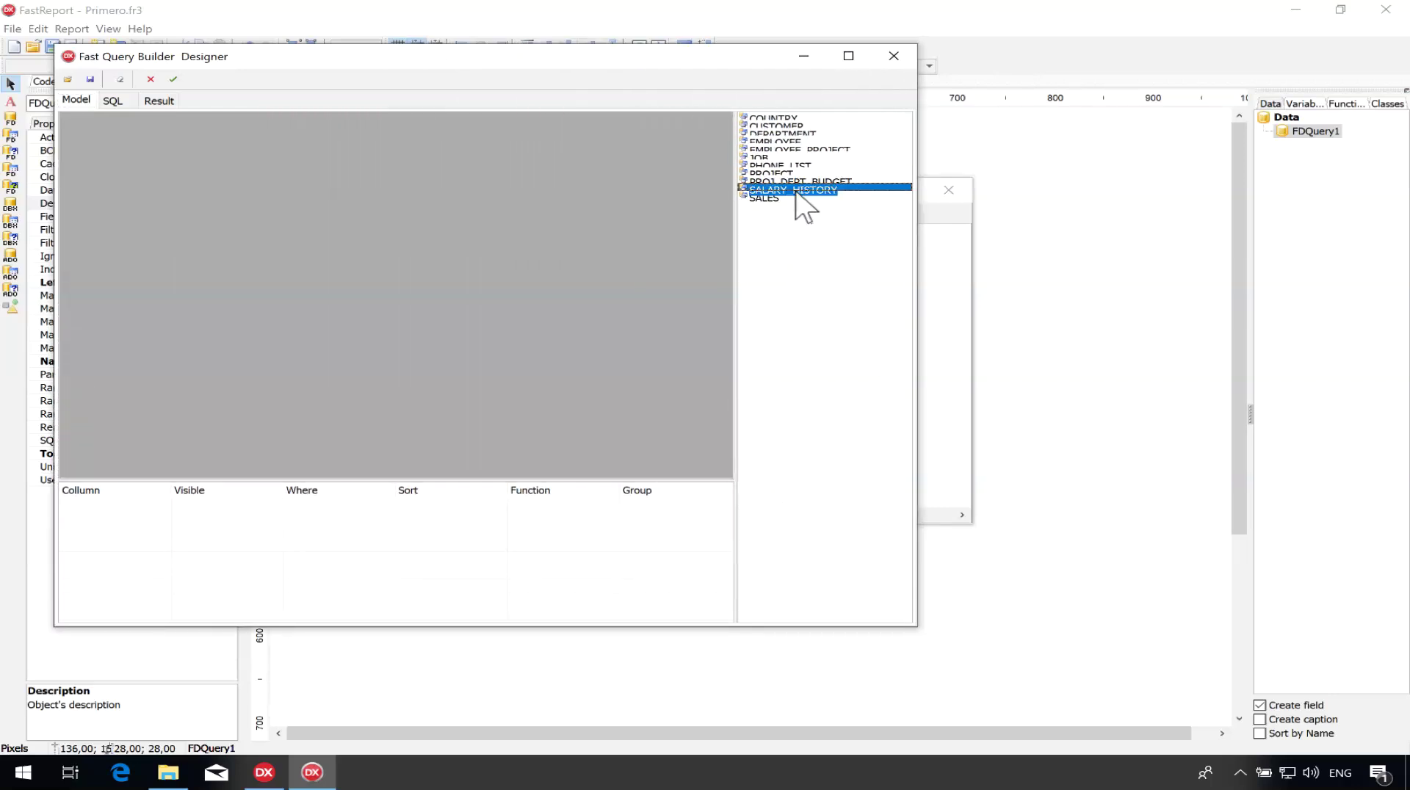
pyautogui.click(775, 117)
pyautogui.press('Down')
pyautogui.press('Down')
pyautogui.press('Down')
pyautogui.press('Down')
pyautogui.press('Down')
pyautogui.press('Down')
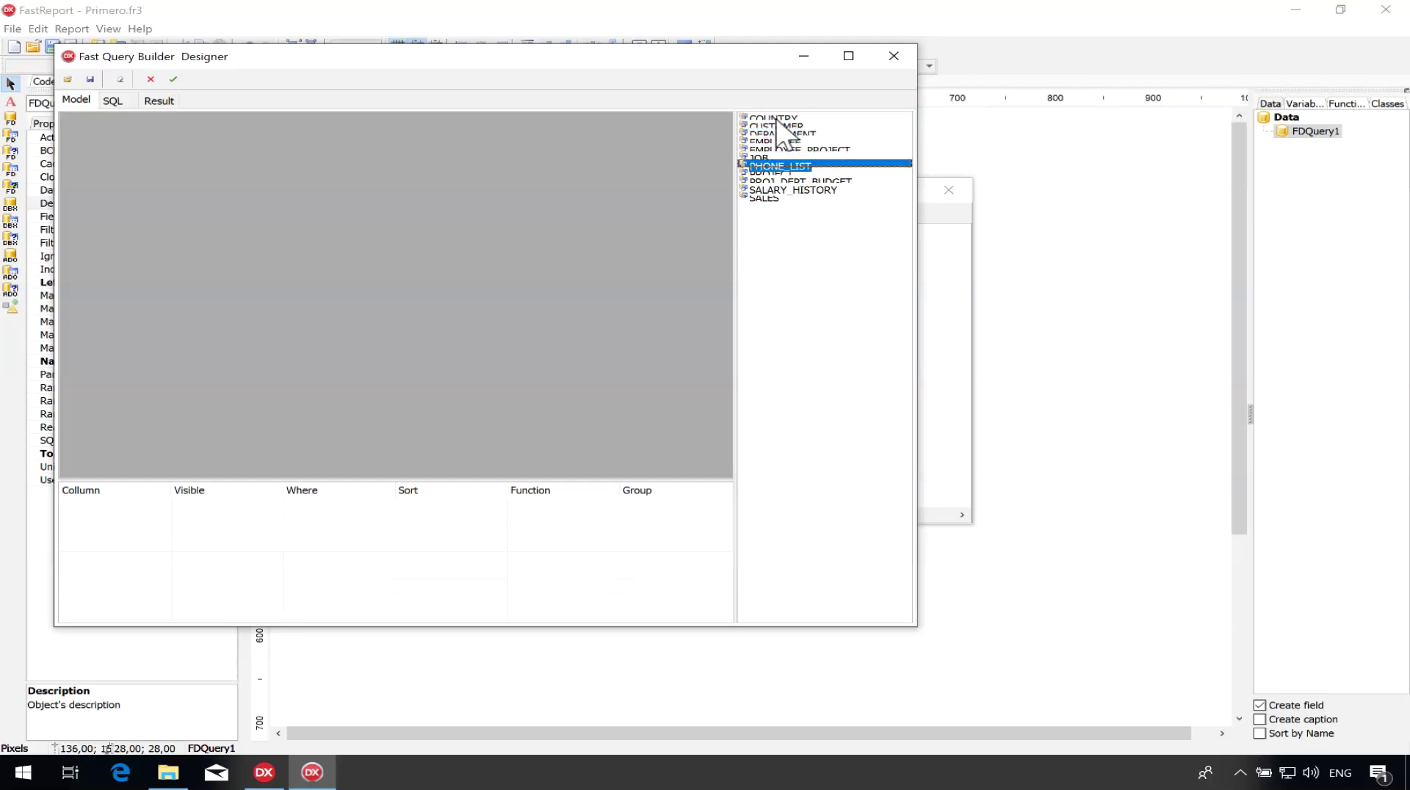
pyautogui.press('Down')
pyautogui.press('Down')
pyautogui.press('Down')
pyautogui.press('Down')
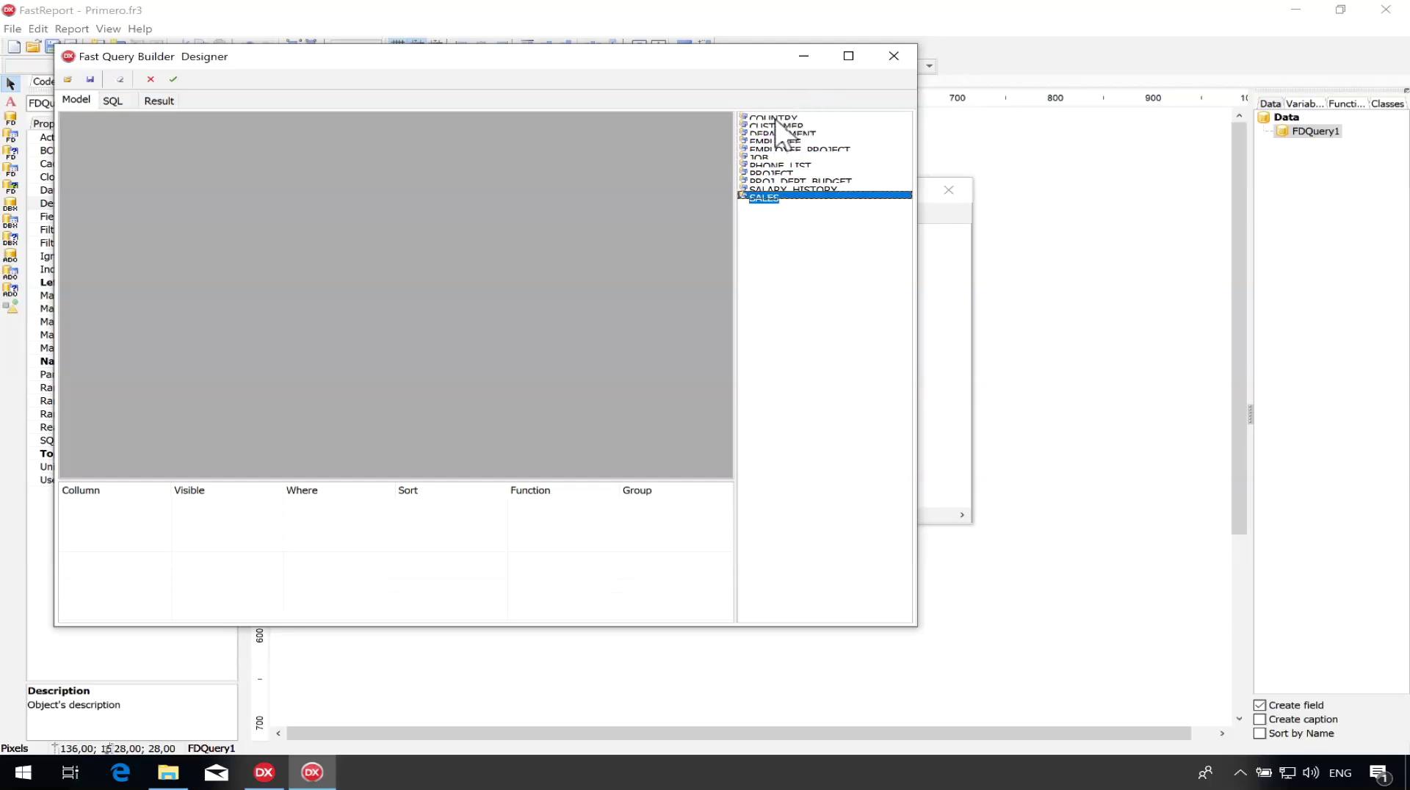
pyautogui.click(775, 117)
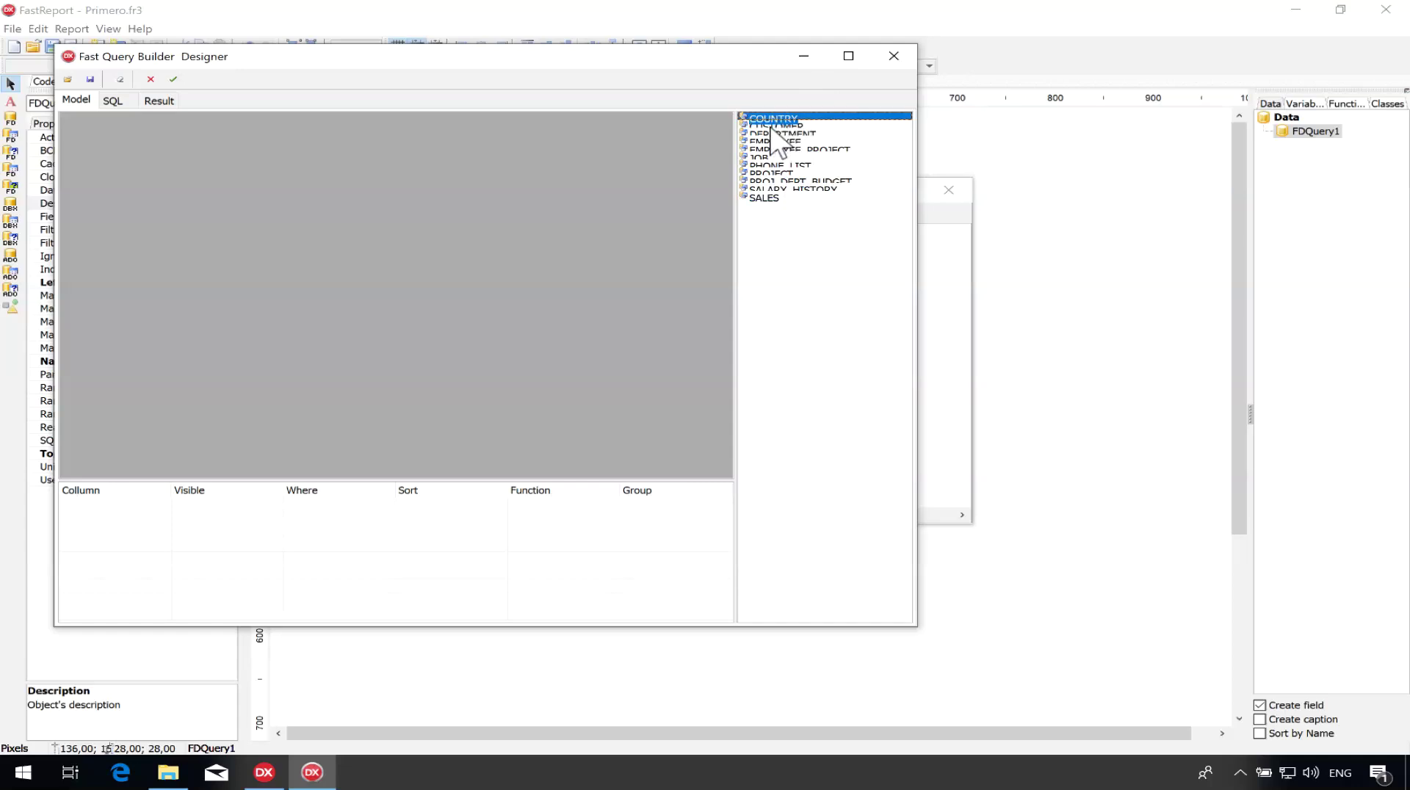
pyautogui.click(771, 128)
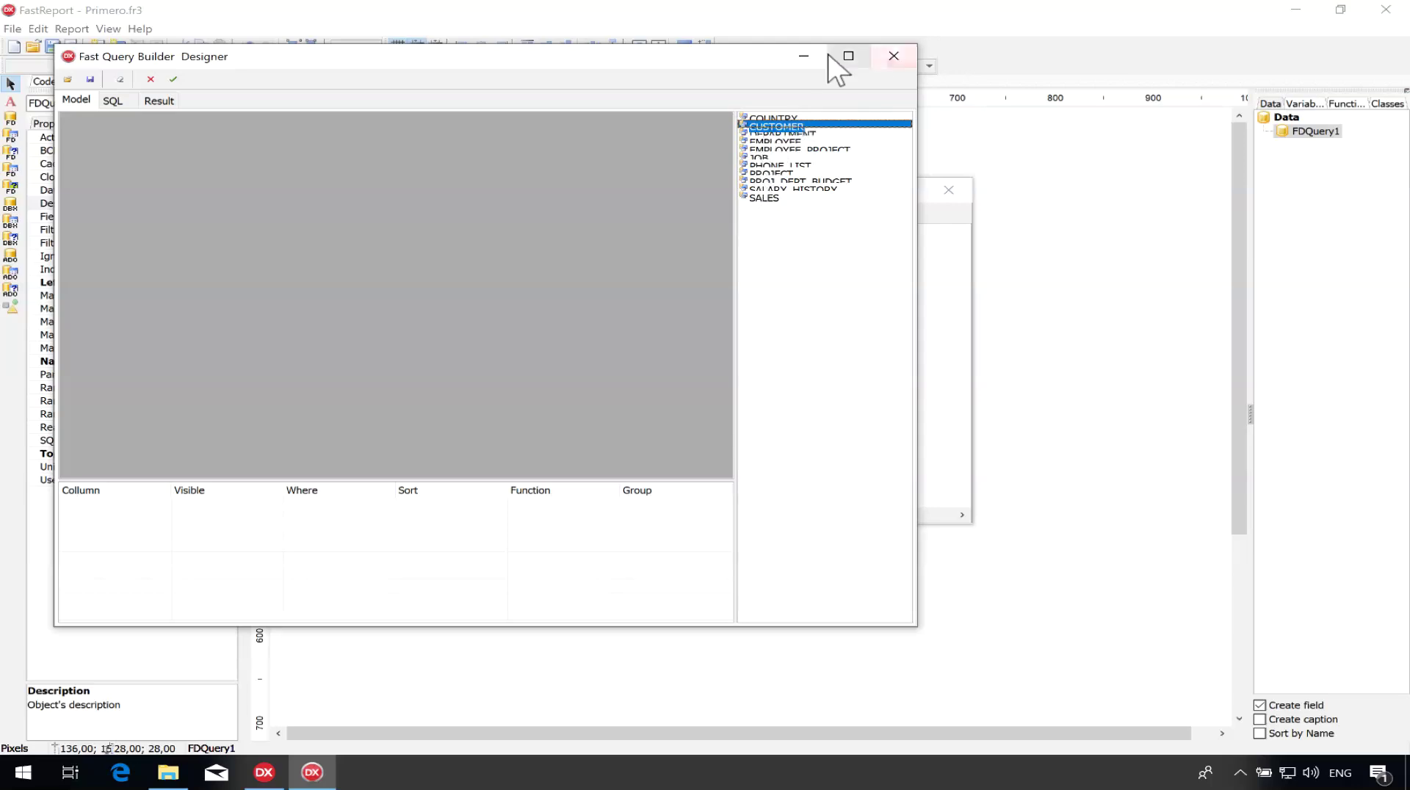
# Restart the Query Builder and drag the EMPLOYEE table onto the model area.
pyautogui.click(885, 60)
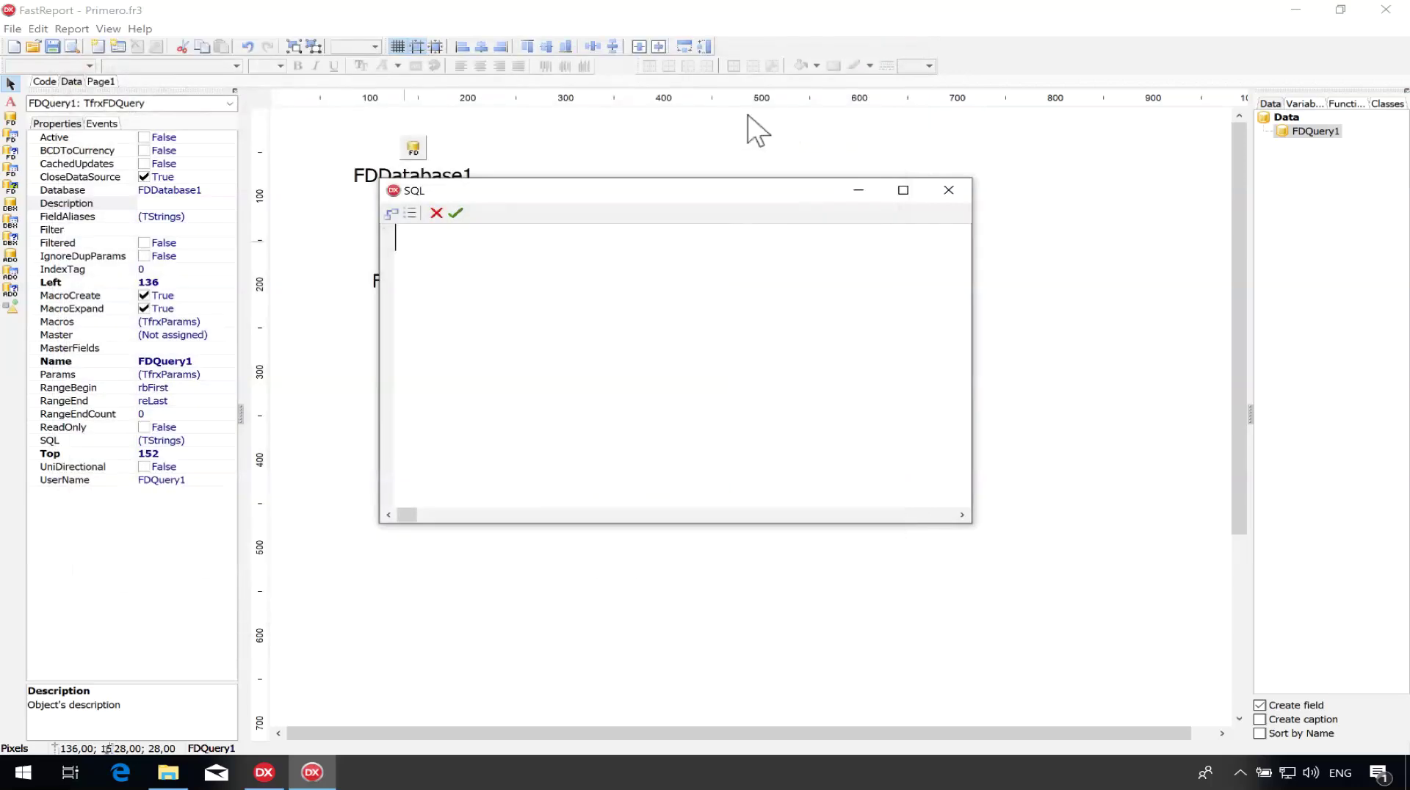
pyautogui.click(394, 211)
pyautogui.click(799, 149)
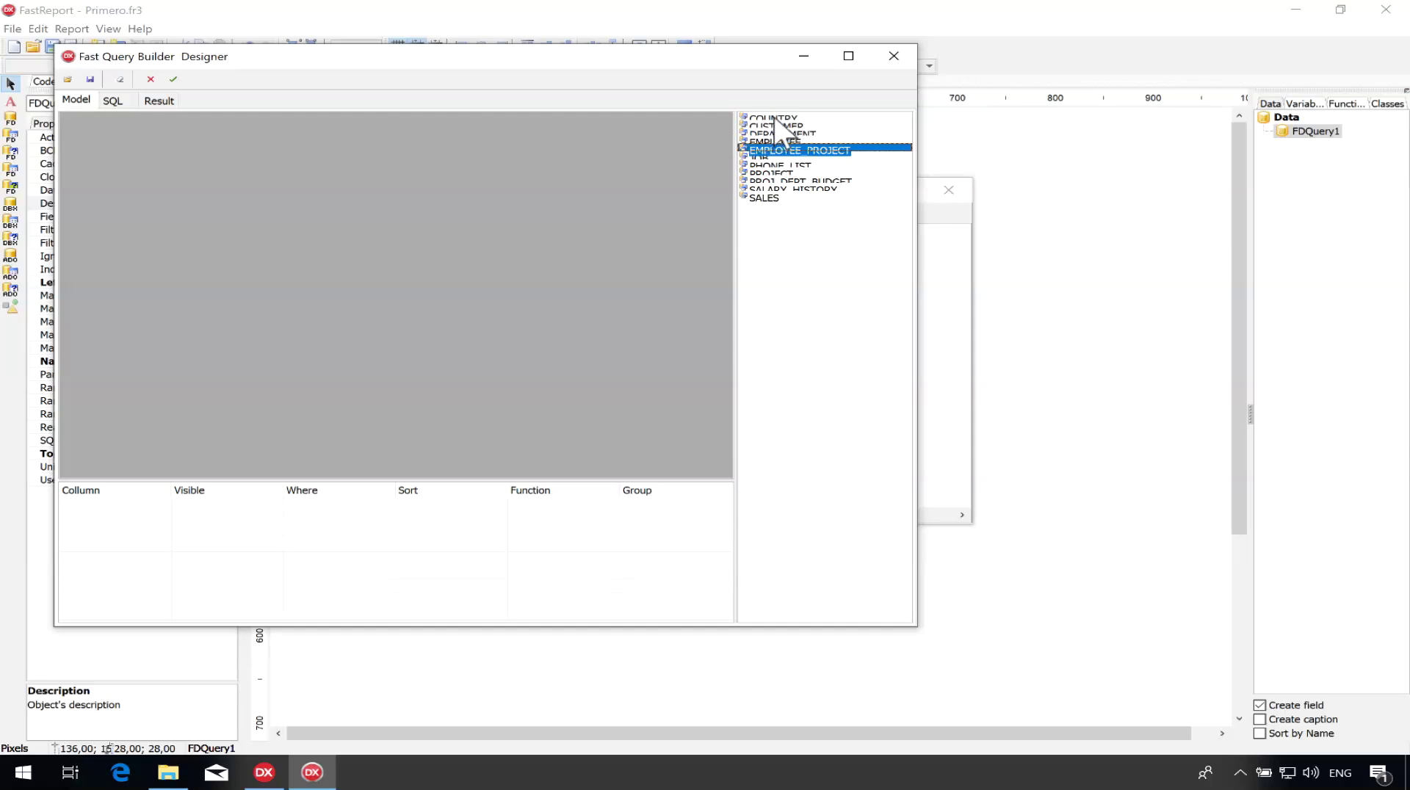
pyautogui.click(774, 117)
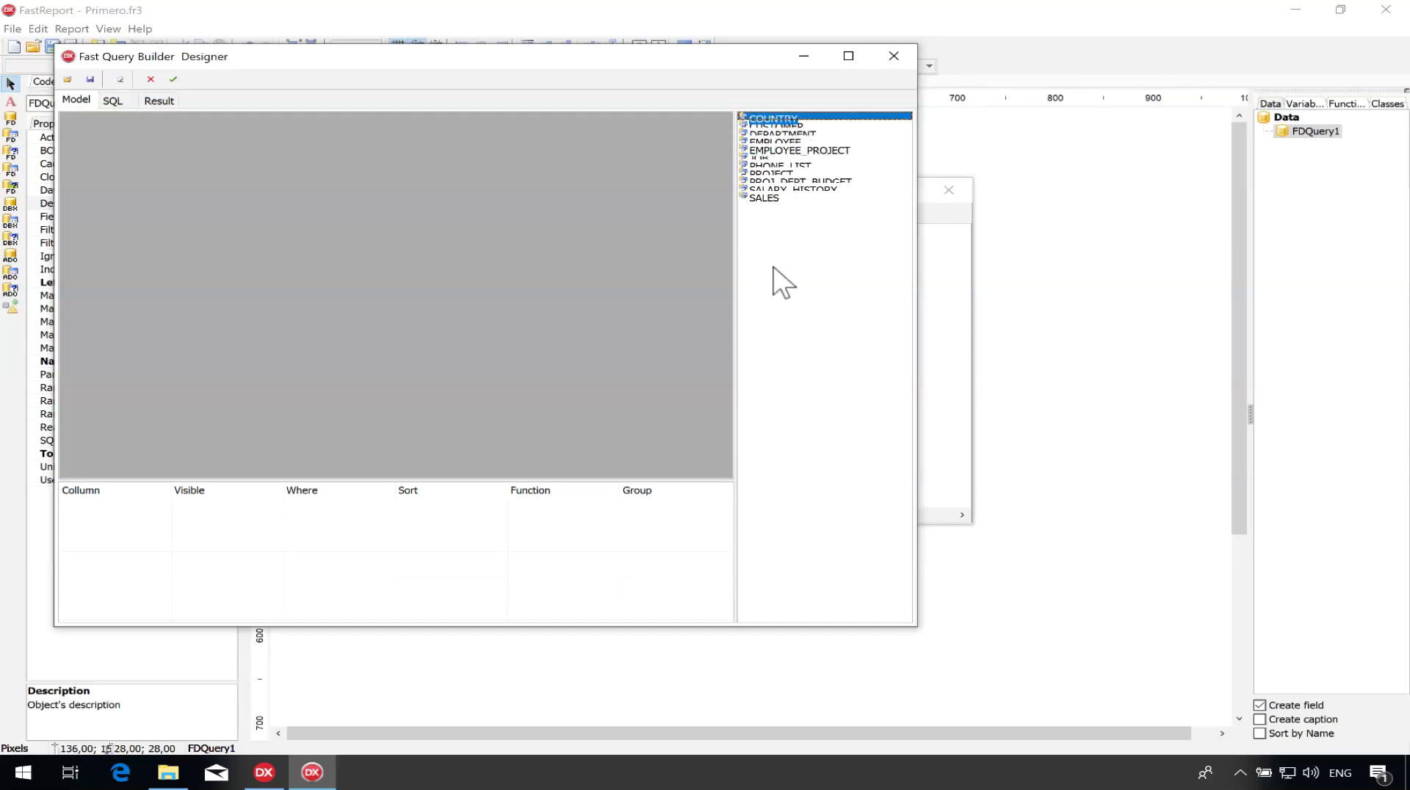
pyautogui.press('Down')
pyautogui.press('Down')
pyautogui.press('Down')
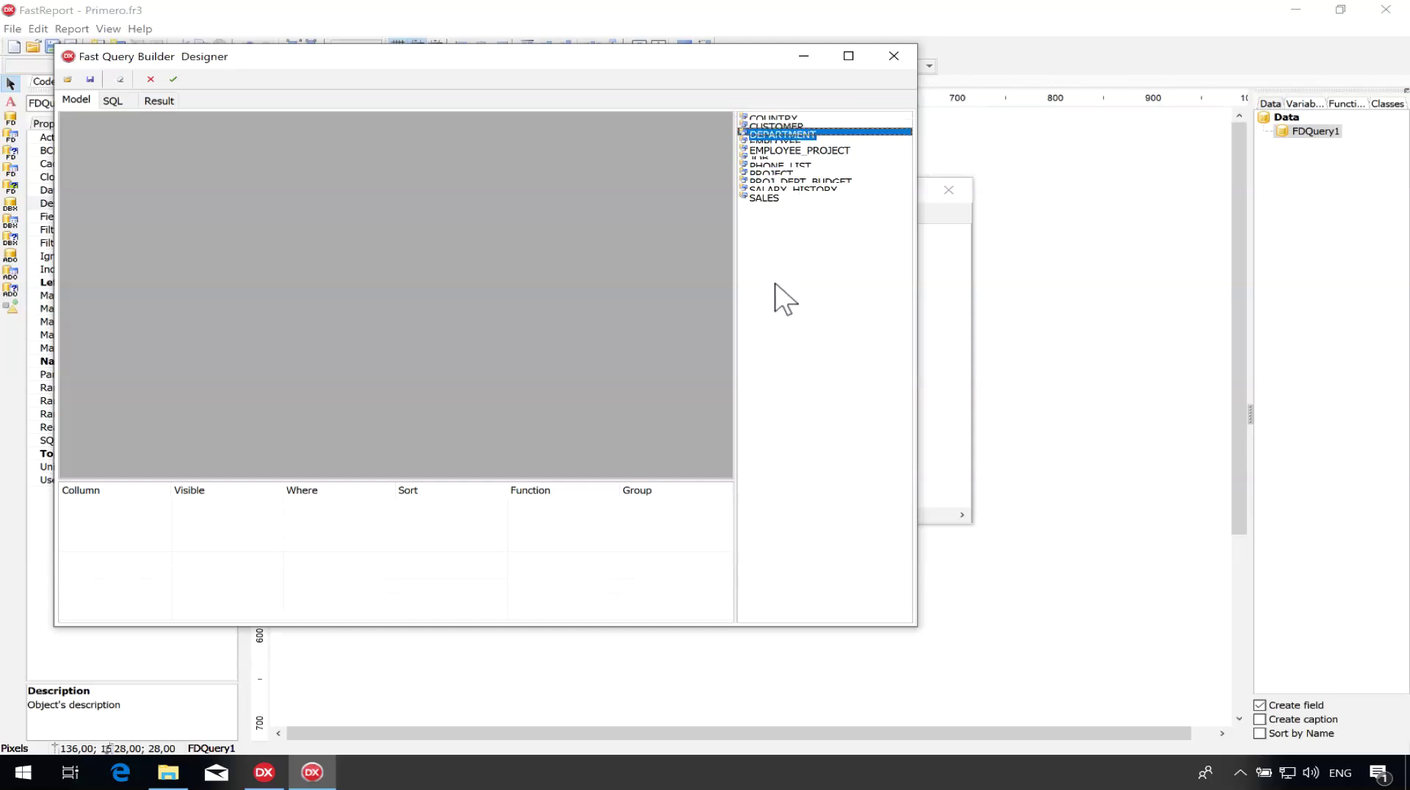
pyautogui.press('Down')
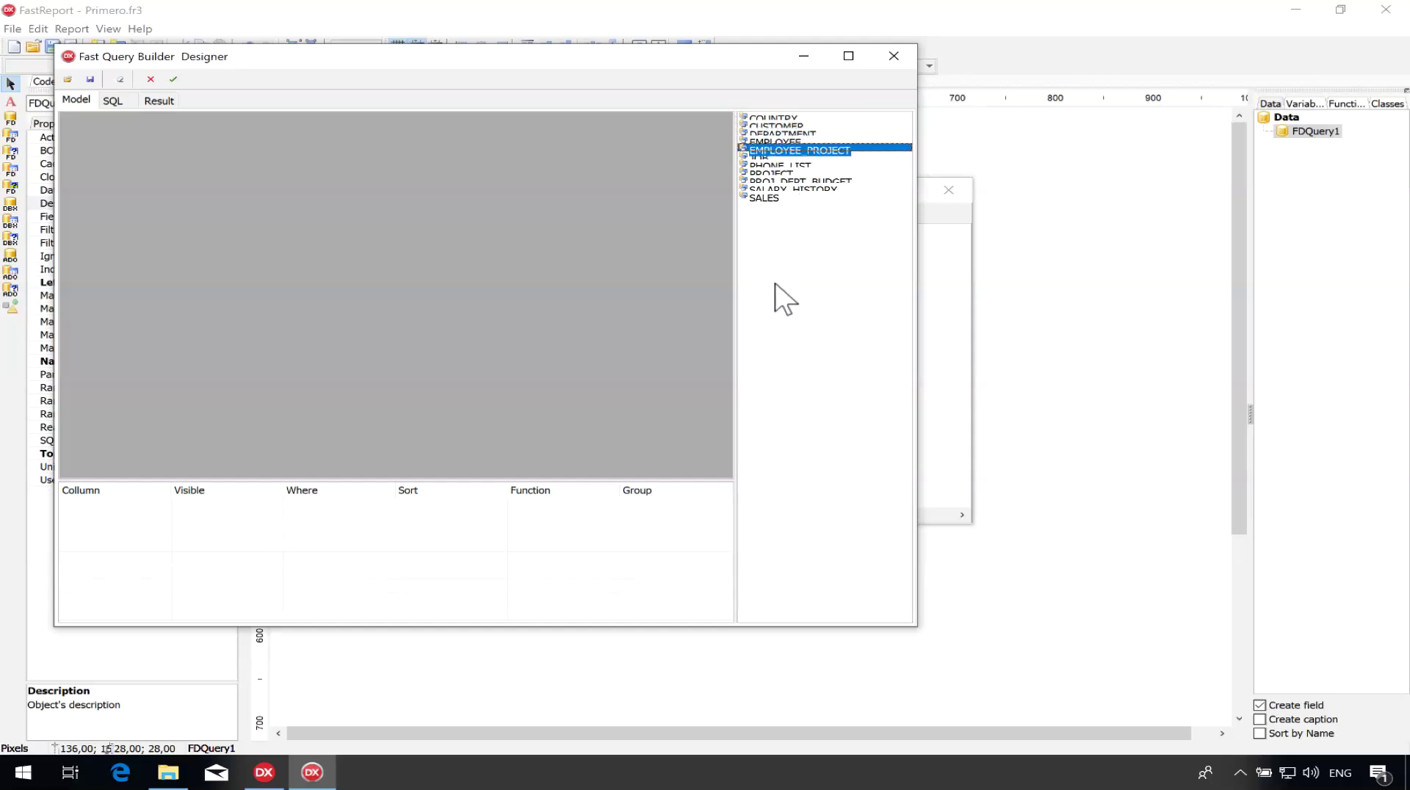
pyautogui.press('Down')
pyautogui.press('Up')
pyautogui.press('Up')
pyautogui.moveTo(775, 142); pyautogui.dragTo(121, 143)
# Position and enlarge the EMPLOYEE box, then drag EMPLOYEE_PROJECT onto the model.
pyautogui.moveTo(208, 200); pyautogui.dragTo(157, 163)
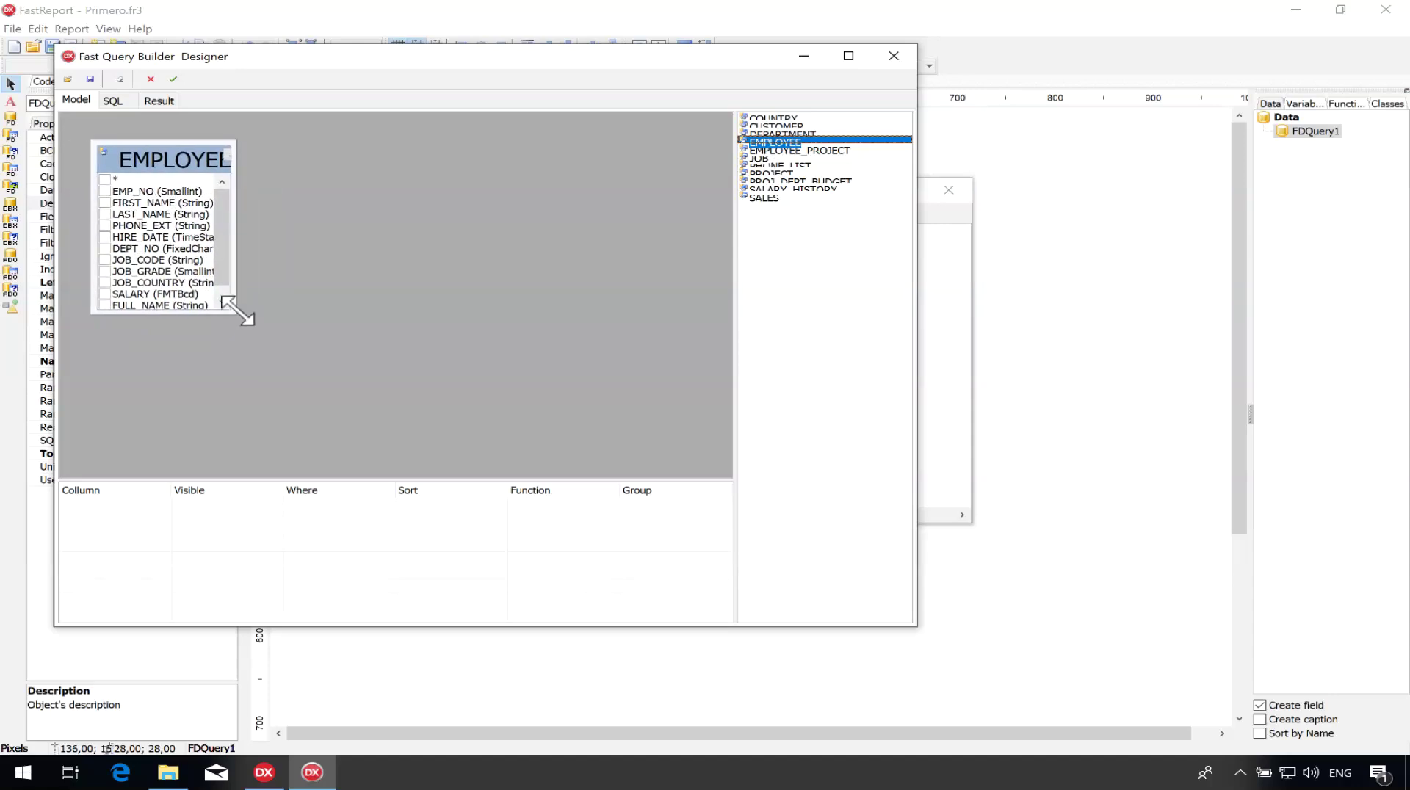
pyautogui.moveTo(242, 315); pyautogui.dragTo(308, 389)
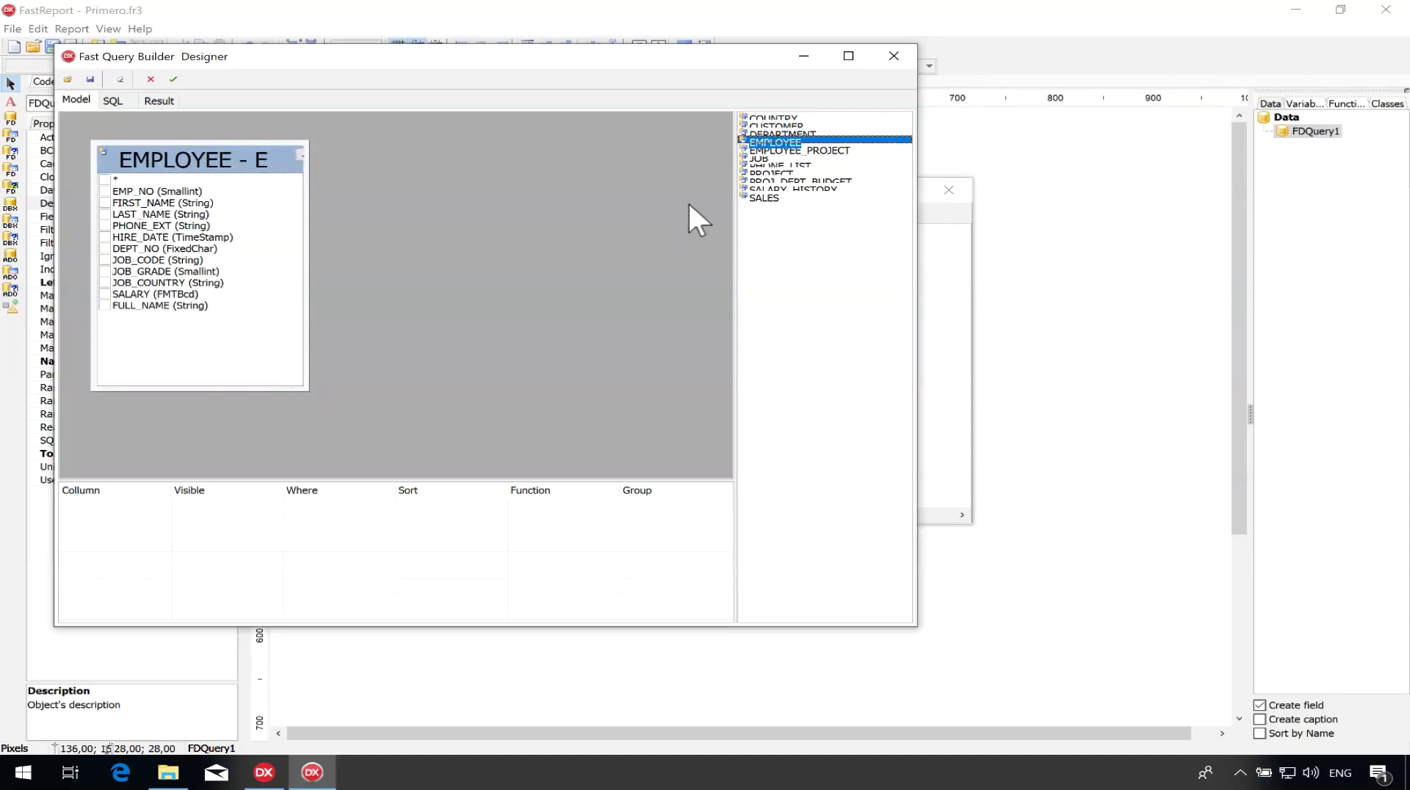
pyautogui.click(810, 150)
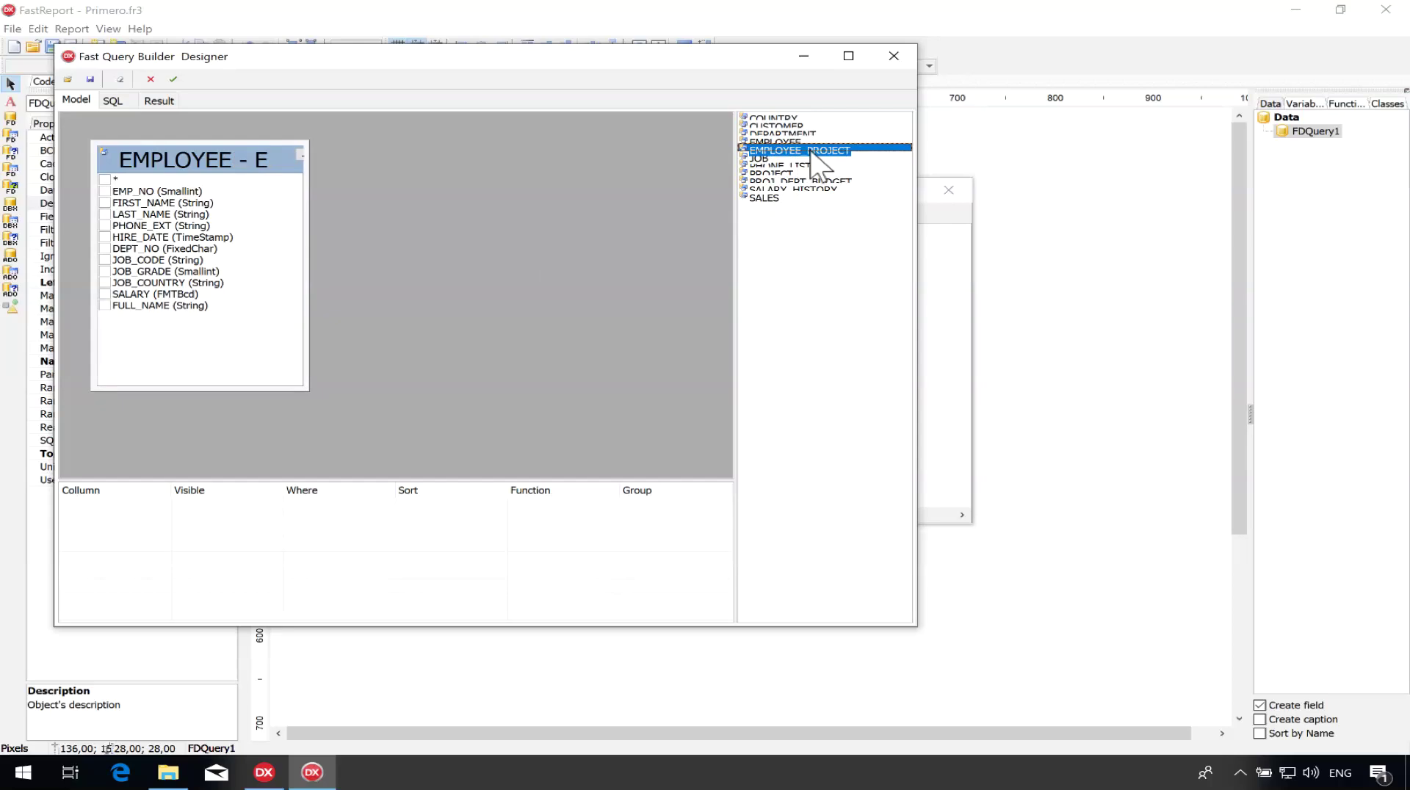
pyautogui.moveTo(813, 155); pyautogui.dragTo(431, 155)
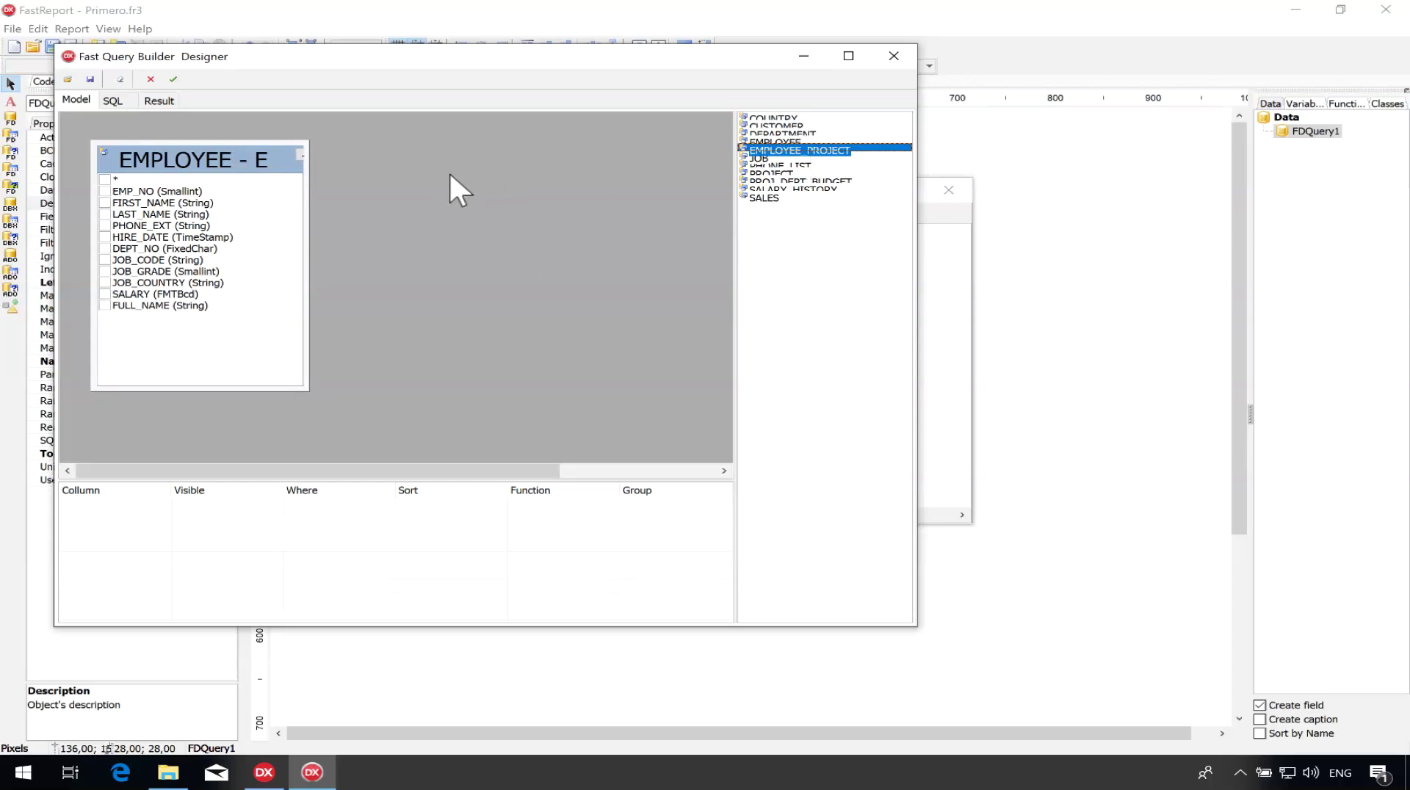
pyautogui.moveTo(800, 150); pyautogui.dragTo(438, 157)
pyautogui.moveTo(462, 470); pyautogui.dragTo(696, 453)
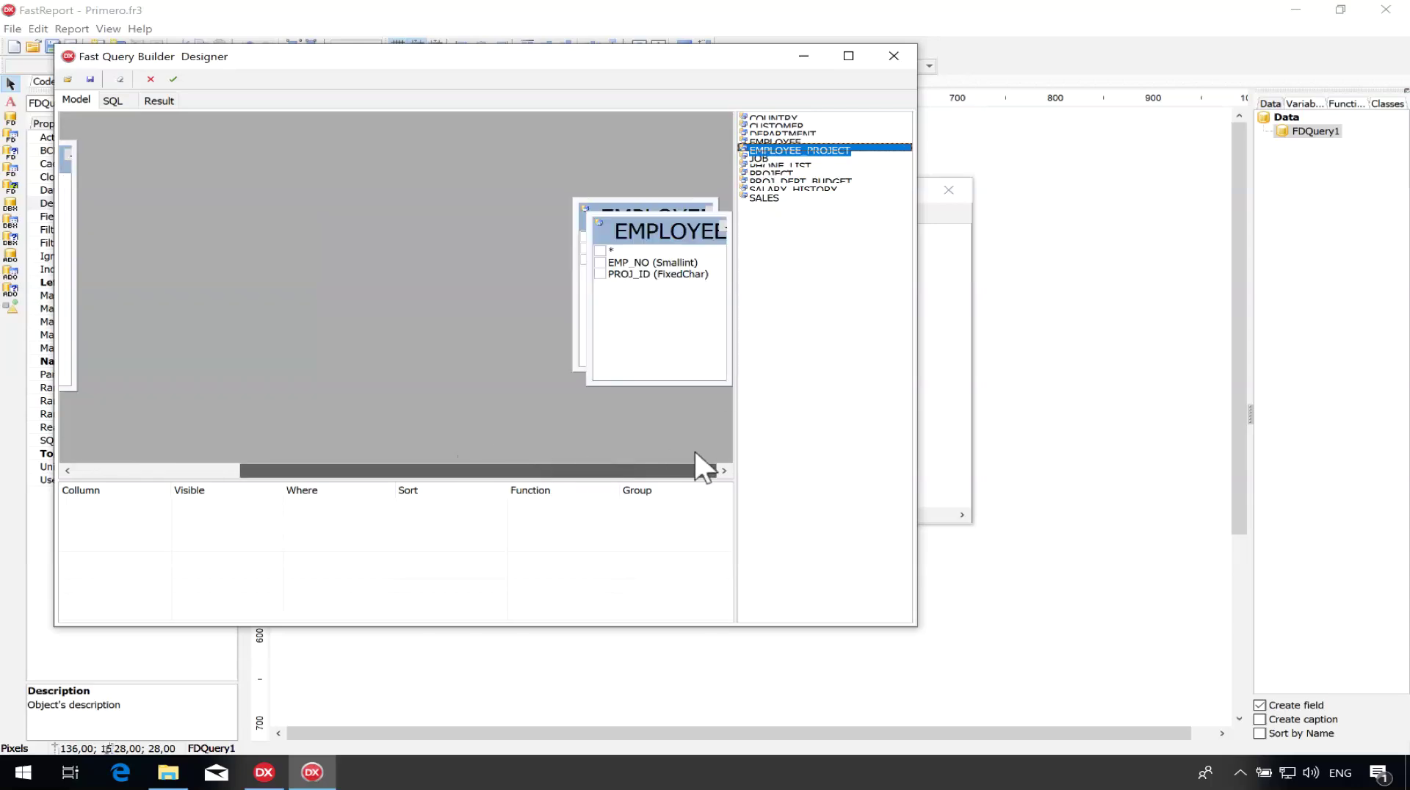
pyautogui.moveTo(684, 237); pyautogui.dragTo(569, 261)
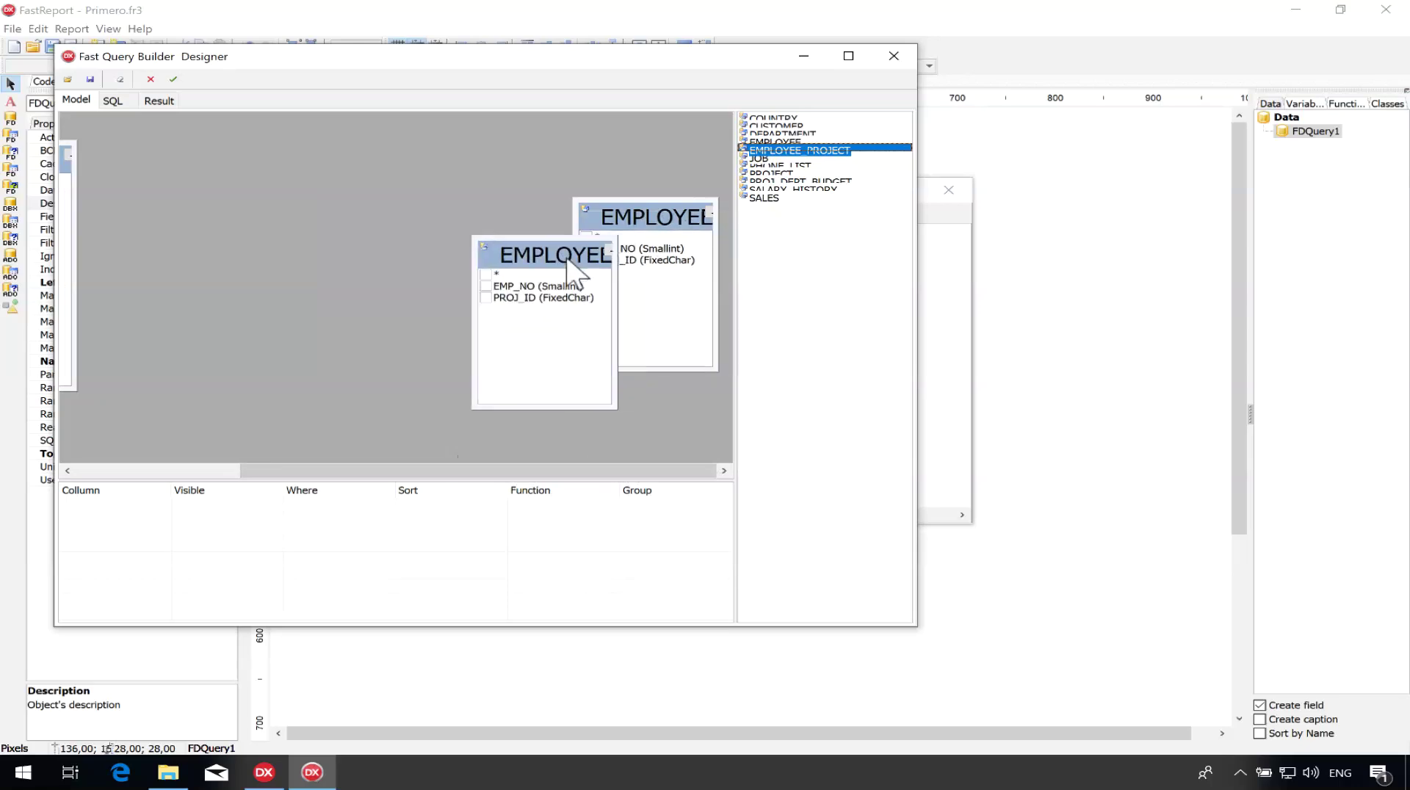
# Arrange EMPLOYEE_PROJECT beside EMPLOYEE and tick EMPLOYEE's EMP_NO as a query column.
pyautogui.click(585, 254)
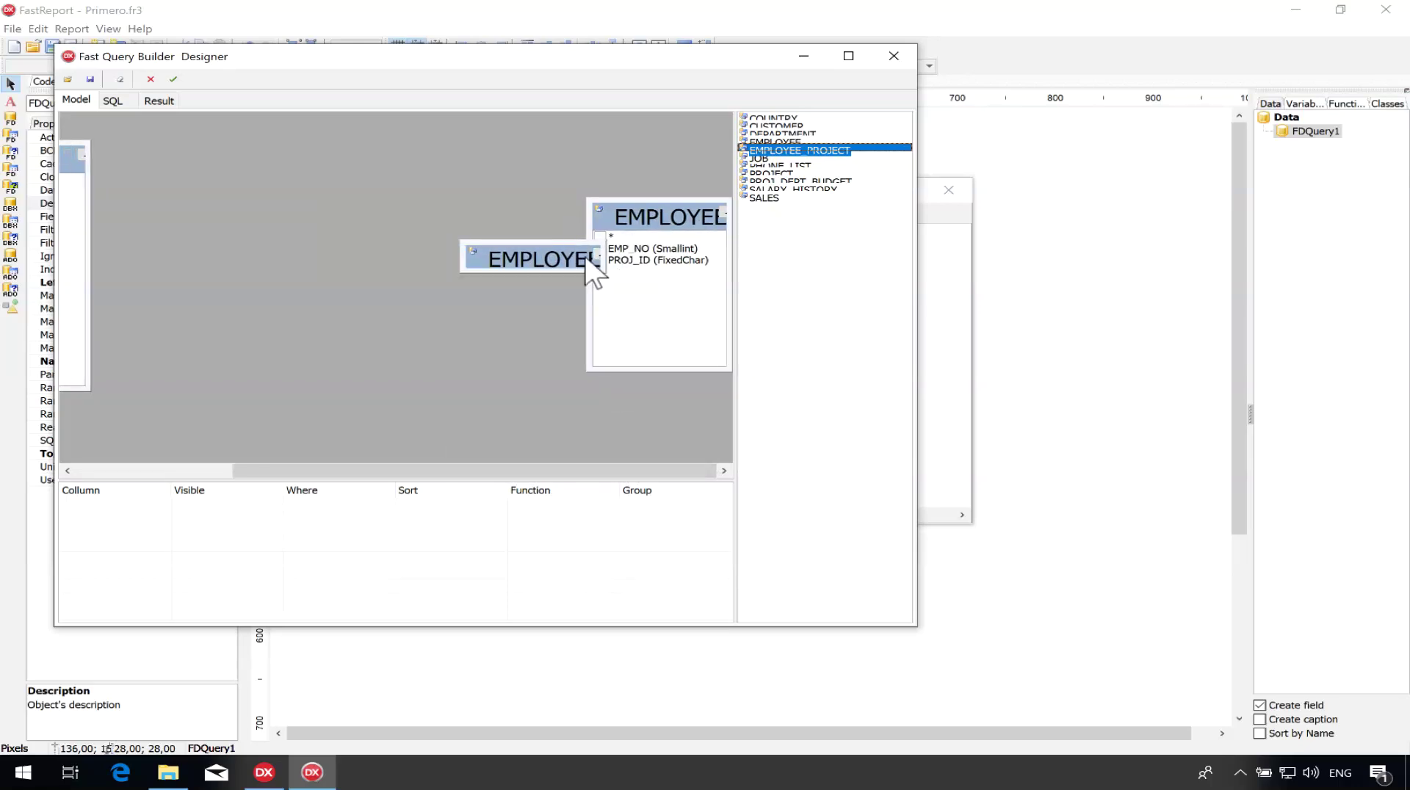
pyautogui.moveTo(584, 254); pyautogui.dragTo(538, 388)
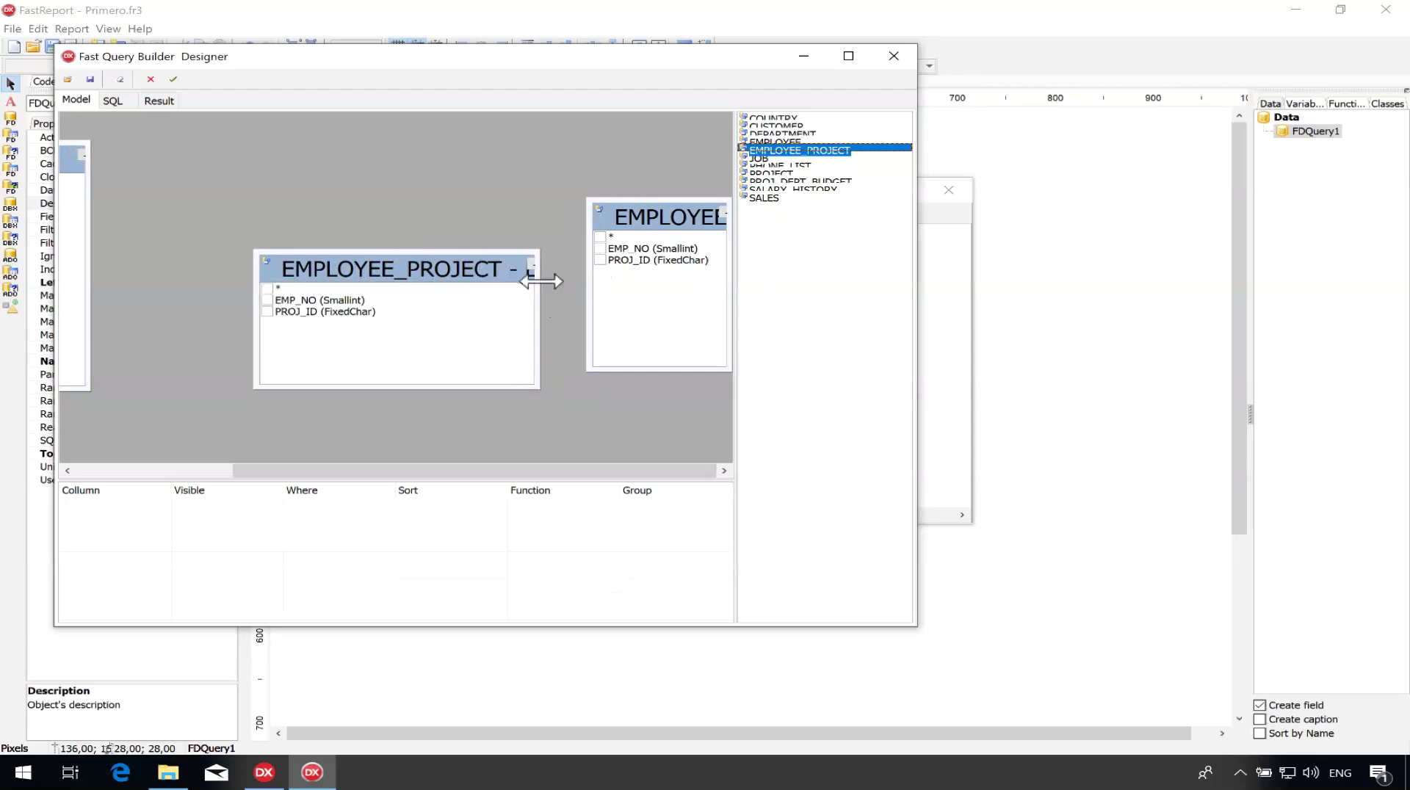
pyautogui.click(535, 273)
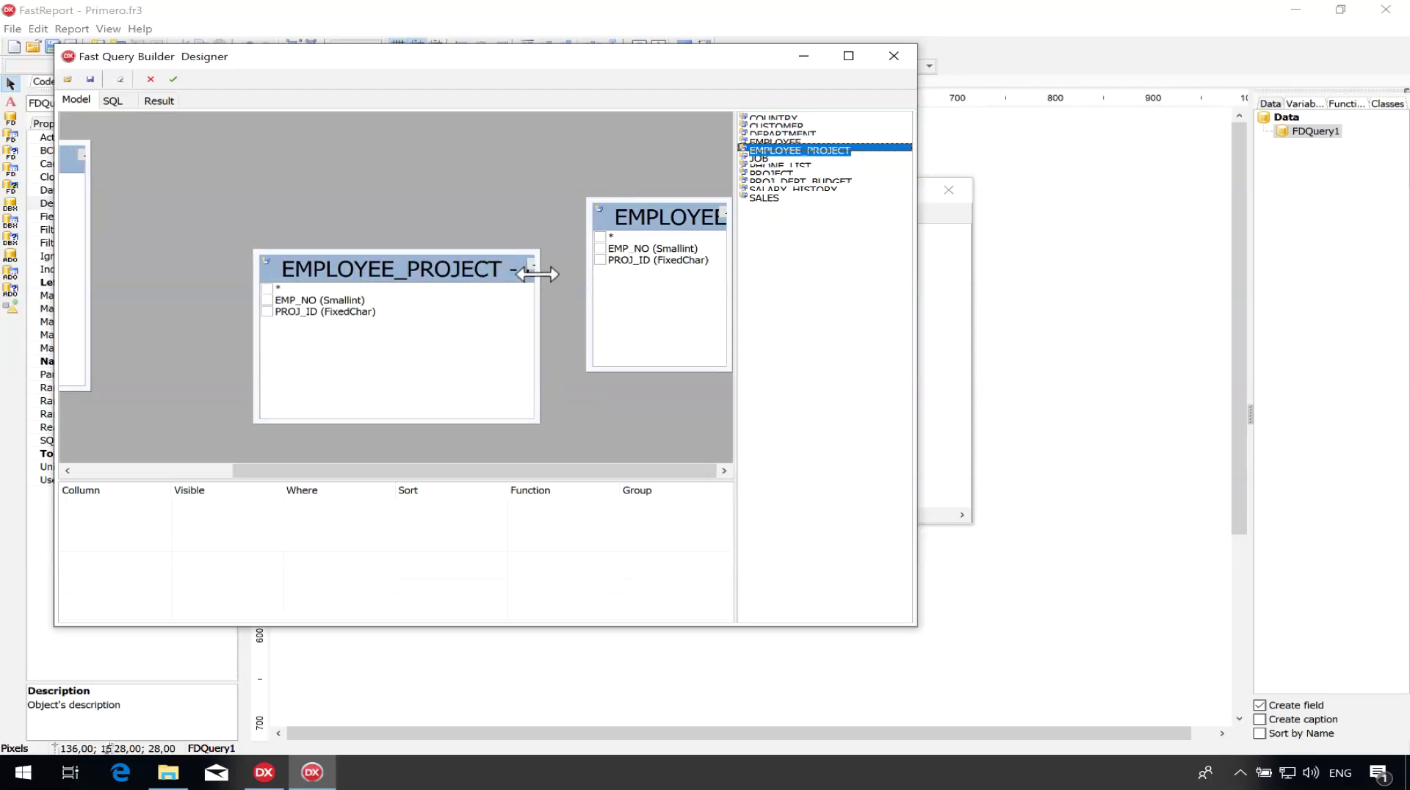
pyautogui.moveTo(536, 273); pyautogui.dragTo(467, 272)
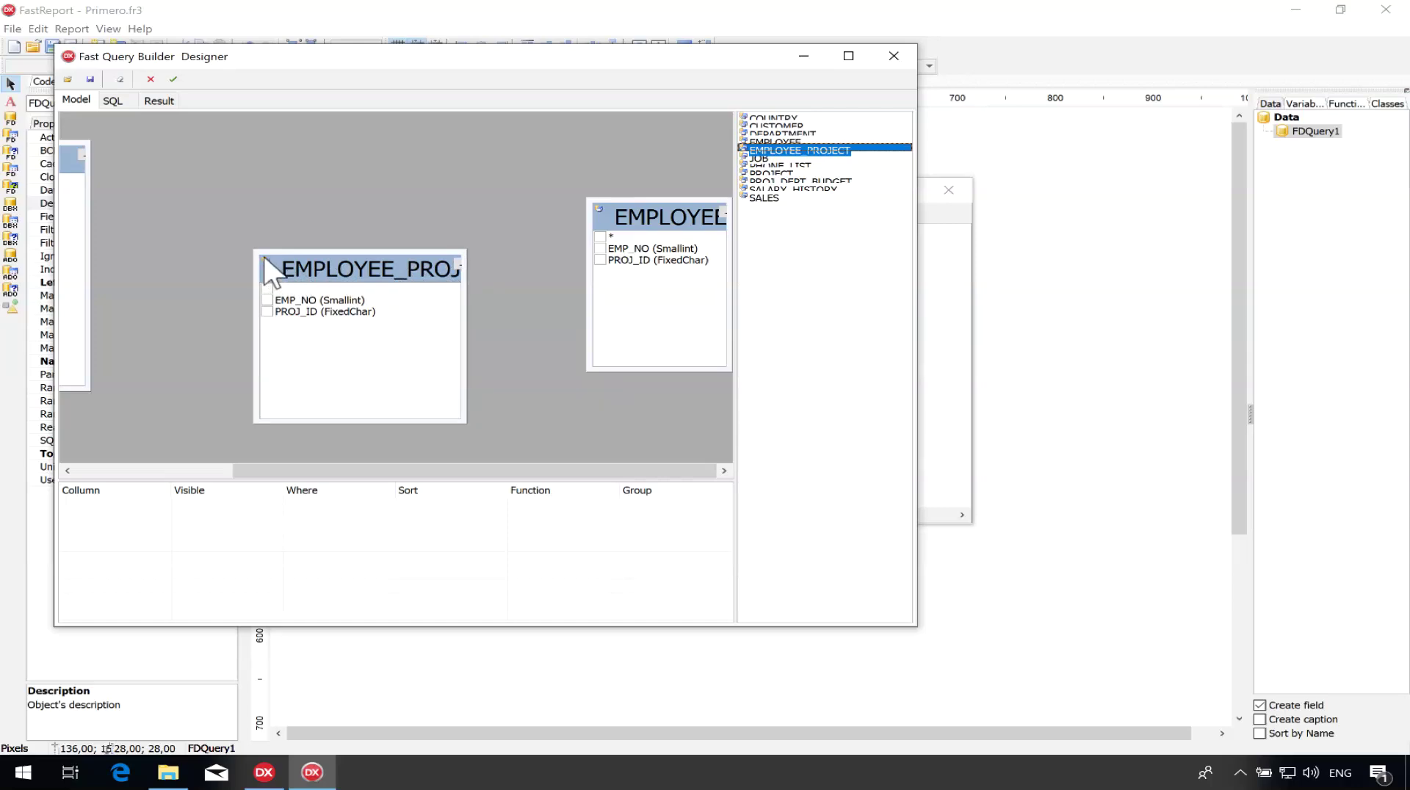
pyautogui.moveTo(282, 257); pyautogui.dragTo(278, 168)
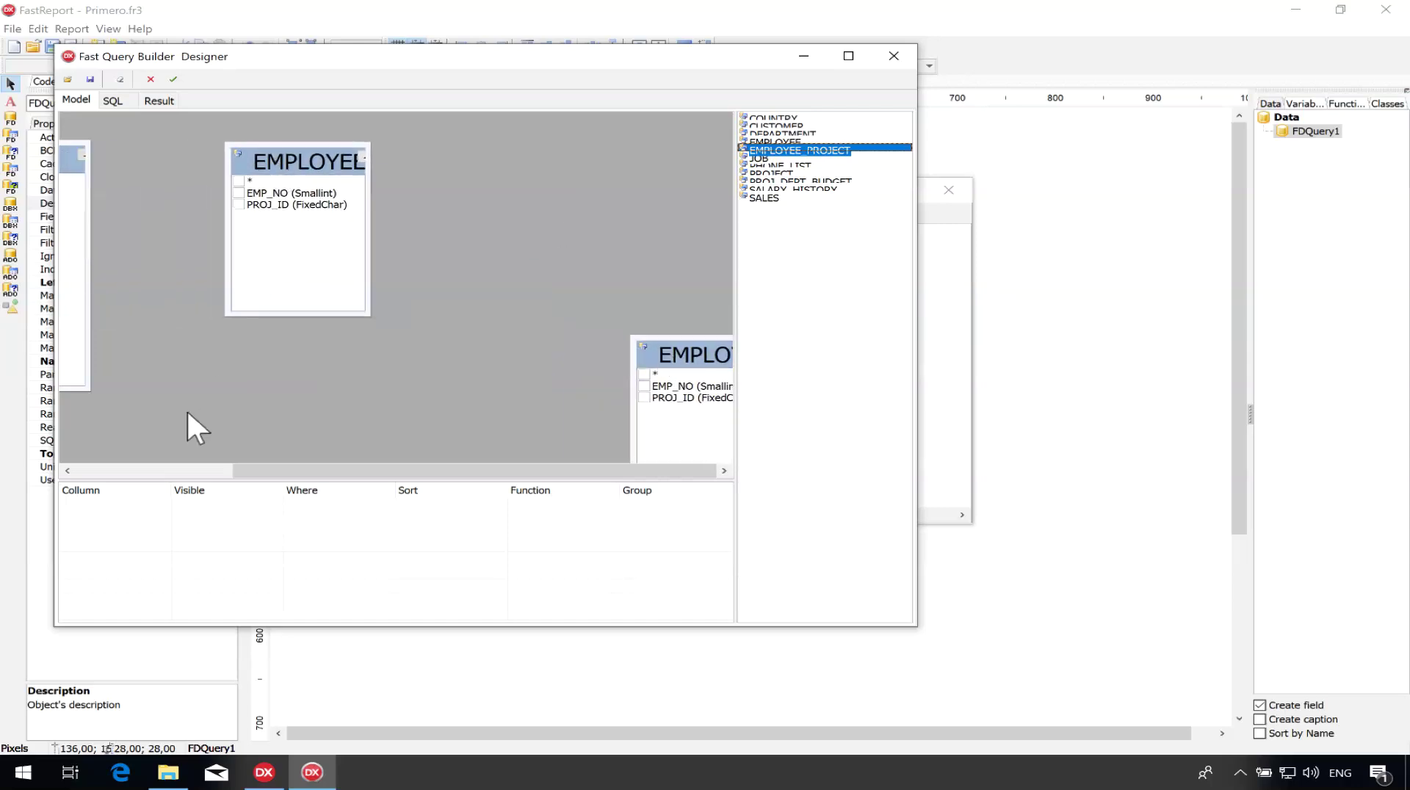
pyautogui.click(173, 471)
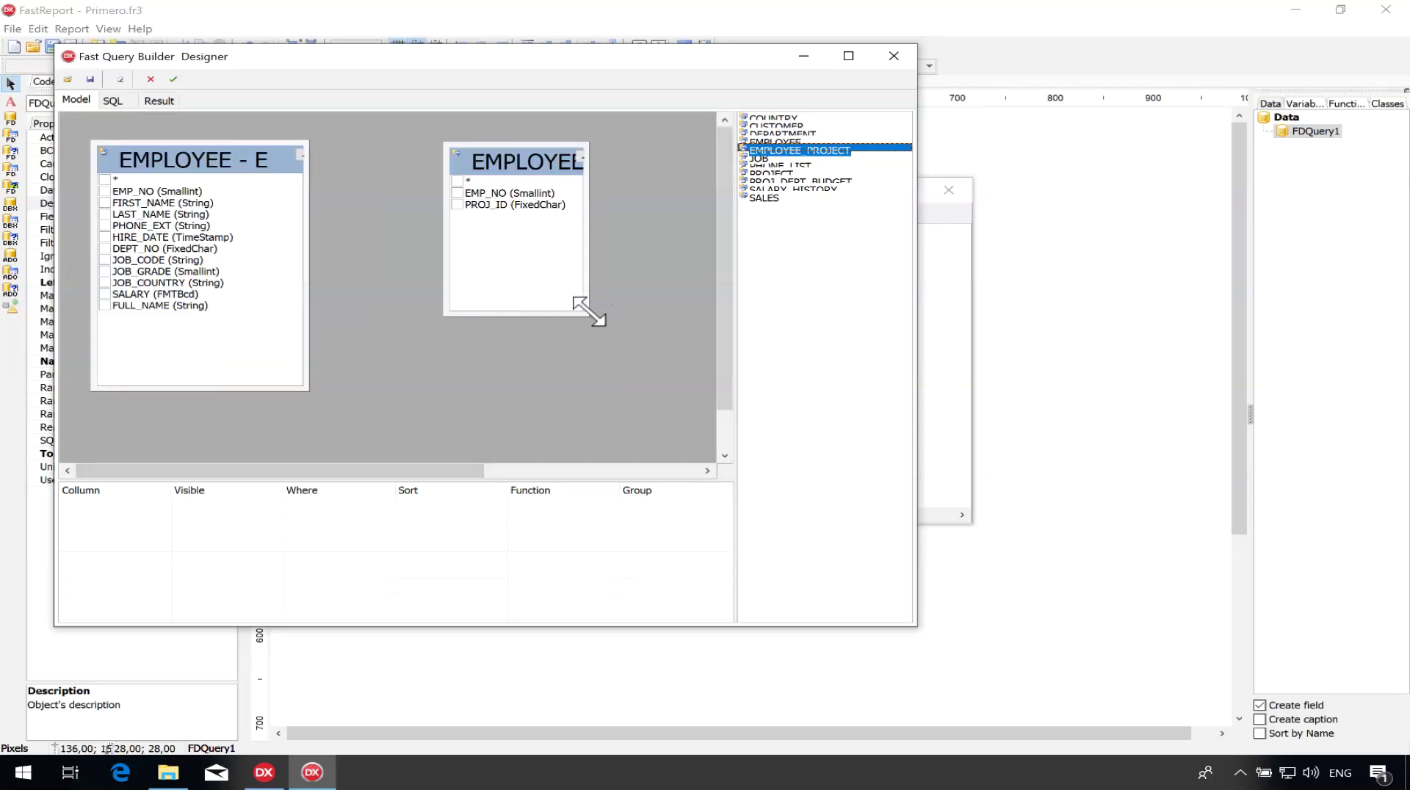
pyautogui.moveTo(584, 312); pyautogui.dragTo(709, 401)
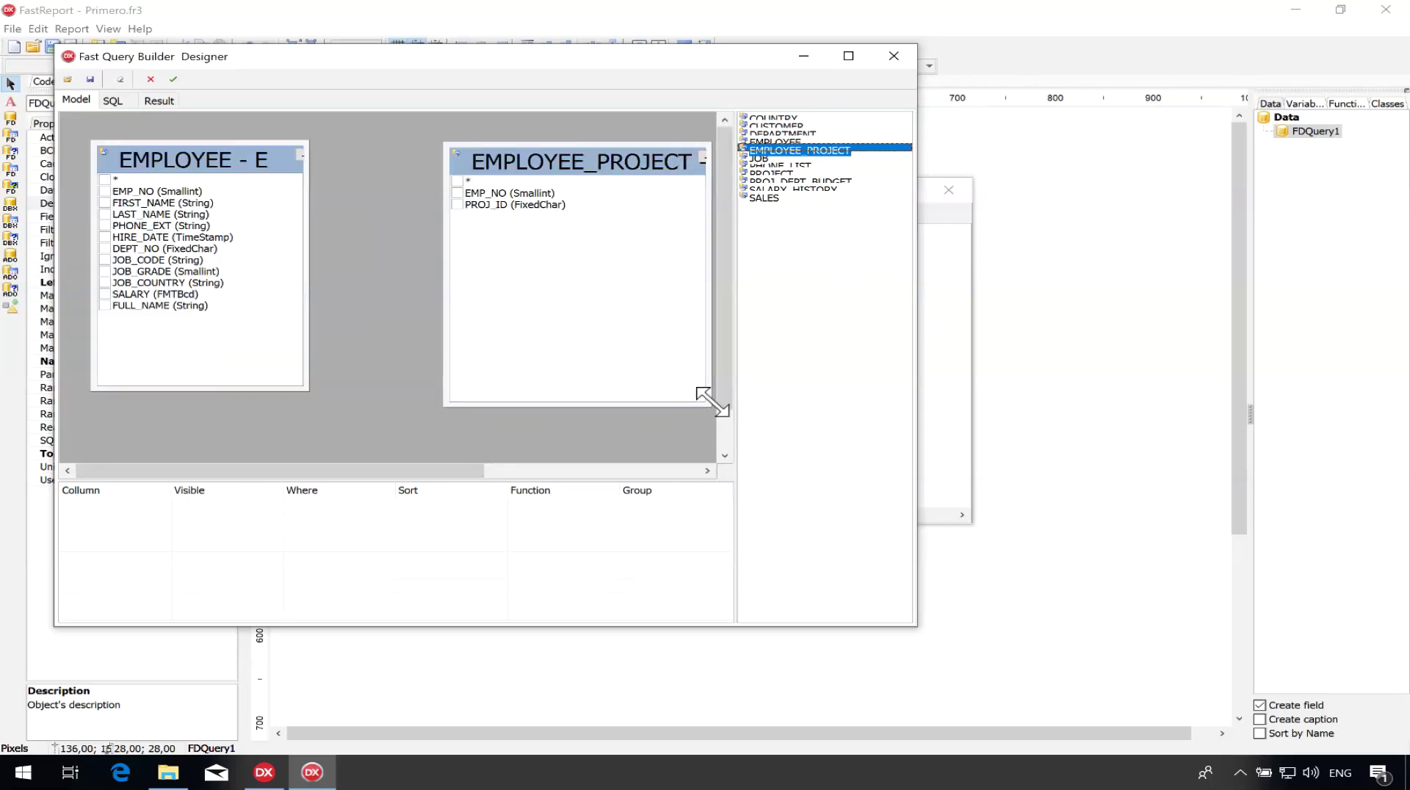
pyautogui.moveTo(308, 164)
pyautogui.mouseDown()
pyautogui.moveTo(419, 164)
pyautogui.moveTo(321, 164)
pyautogui.mouseUp()
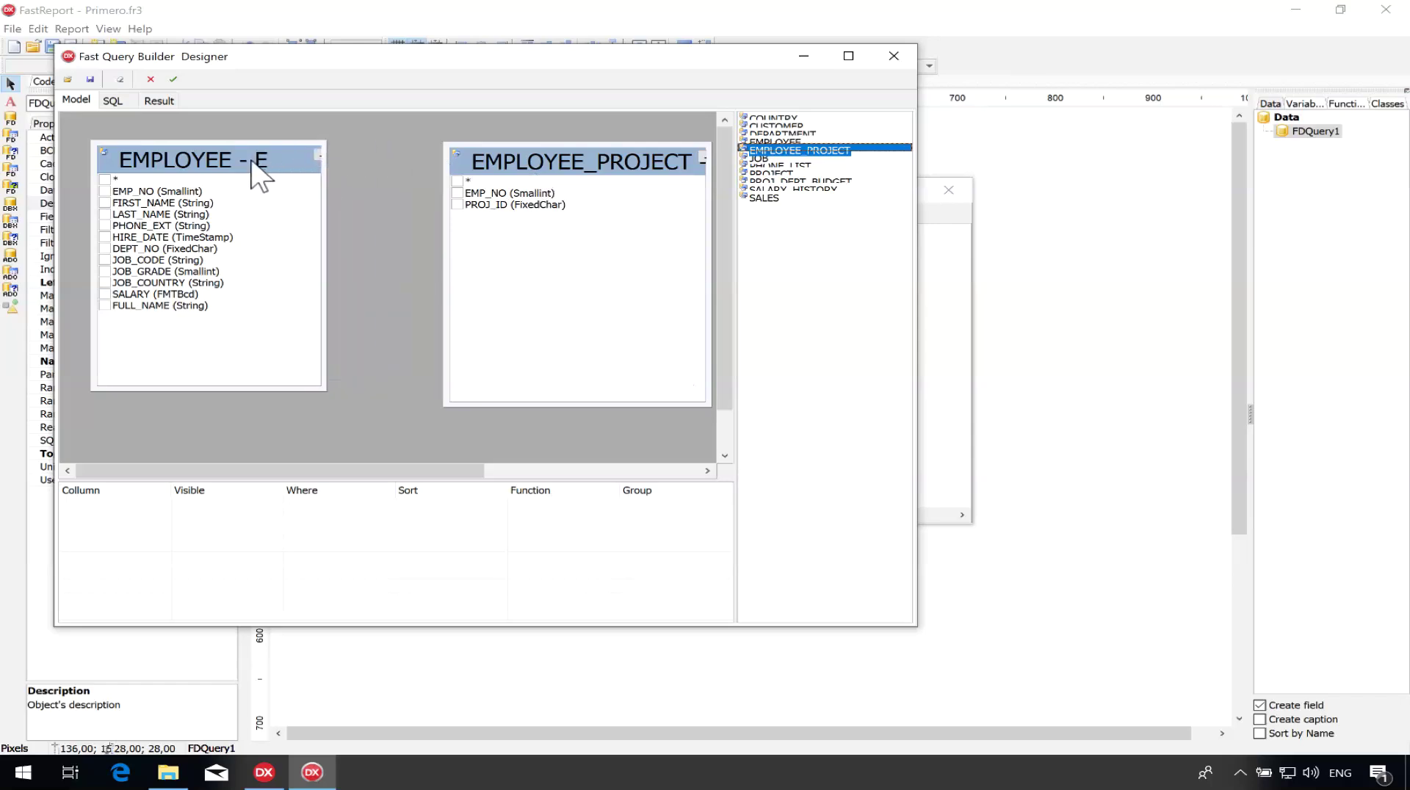
pyautogui.moveTo(520, 152); pyautogui.dragTo(478, 150)
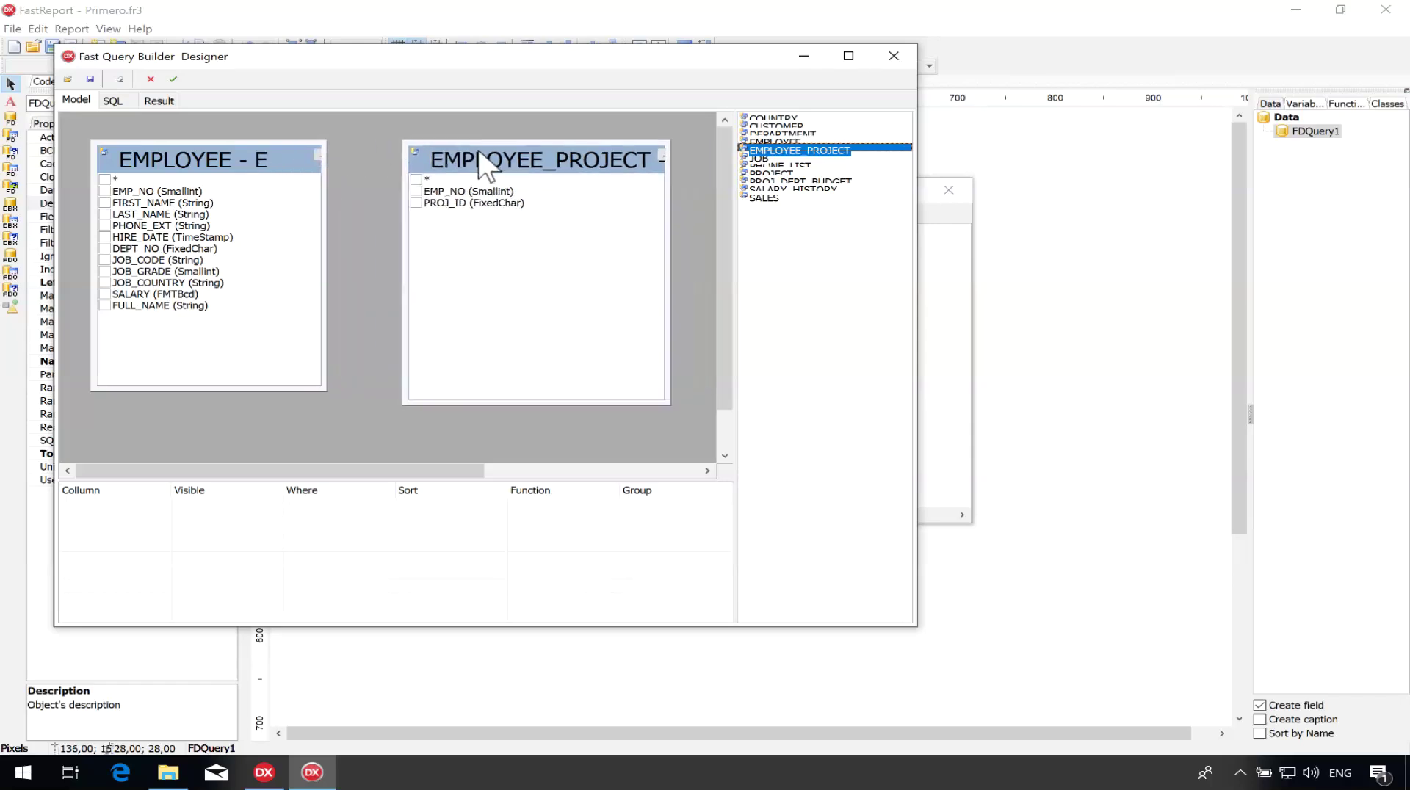
pyautogui.click(105, 191)
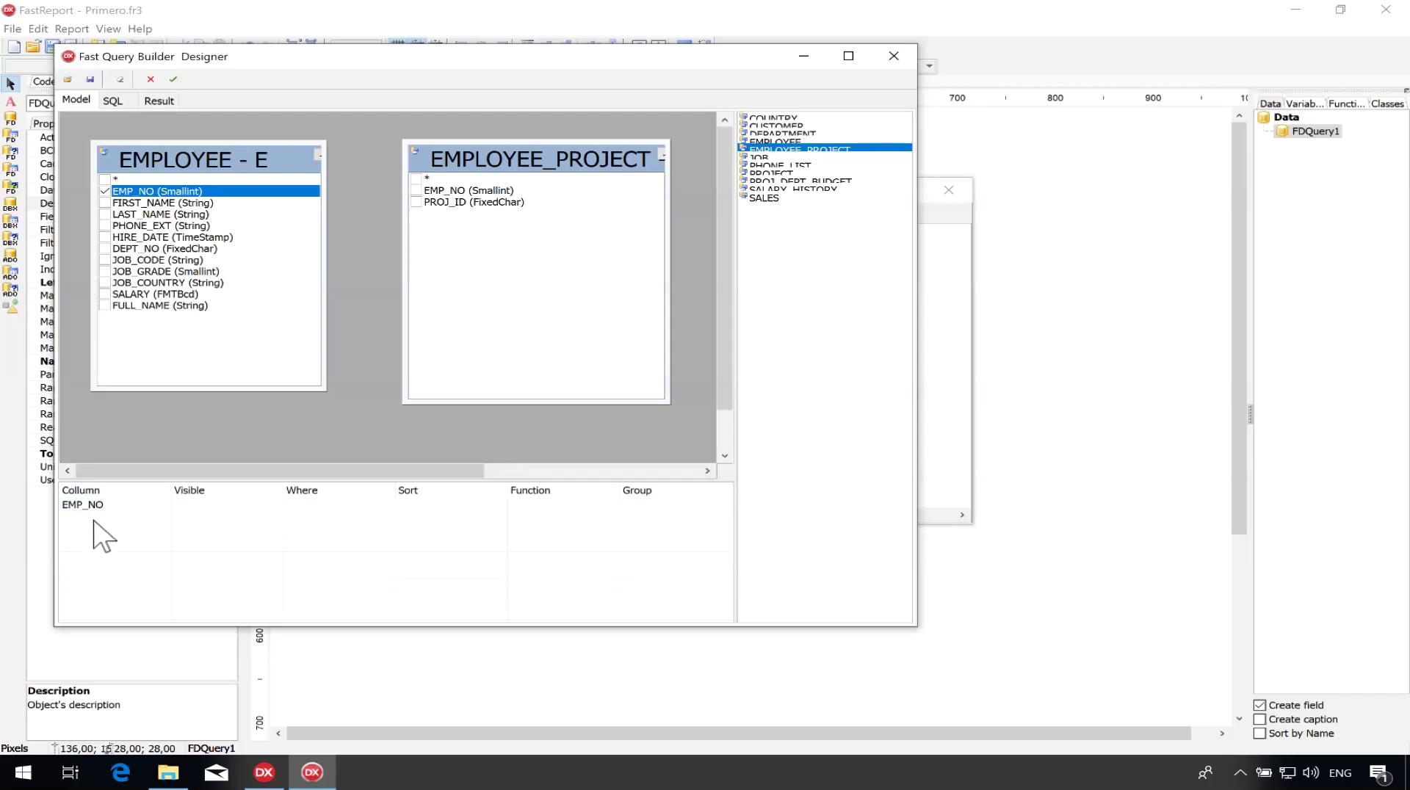
# Add FIRST_NAME, LAST_NAME and SALARY from EMPLOYEE and PROJ_ID from EMPLOYEE_PROJECT to the query.
pyautogui.click(105, 203)
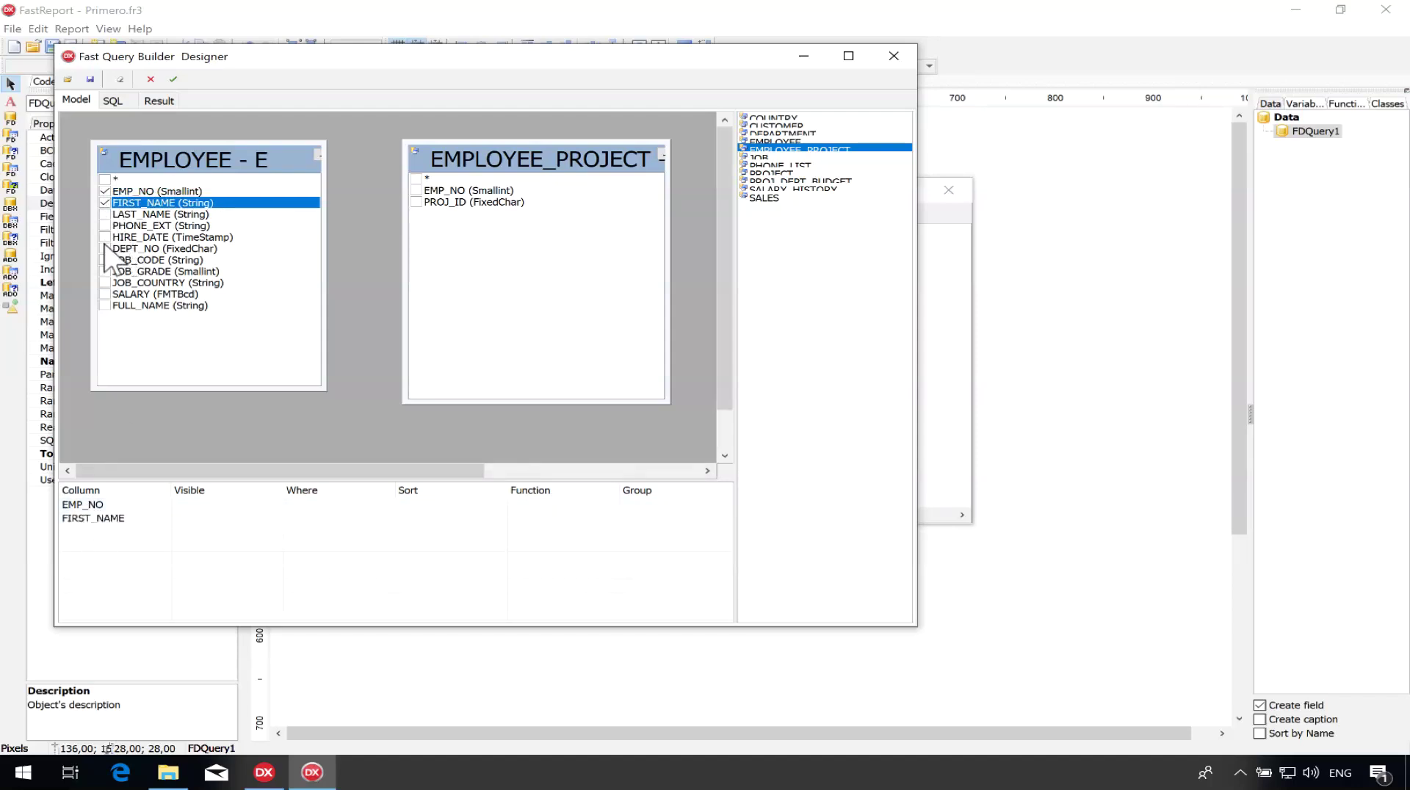
pyautogui.click(105, 215)
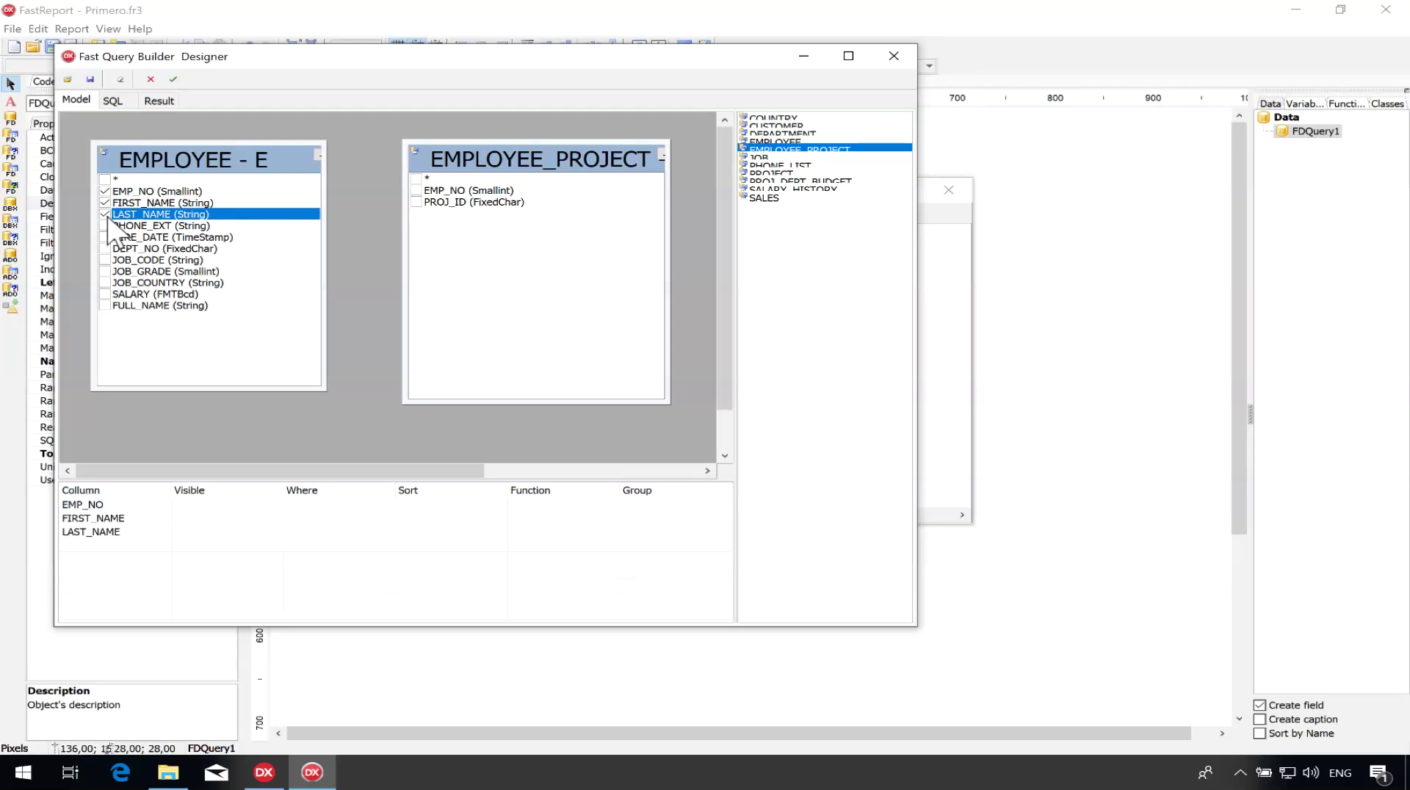
pyautogui.click(105, 294)
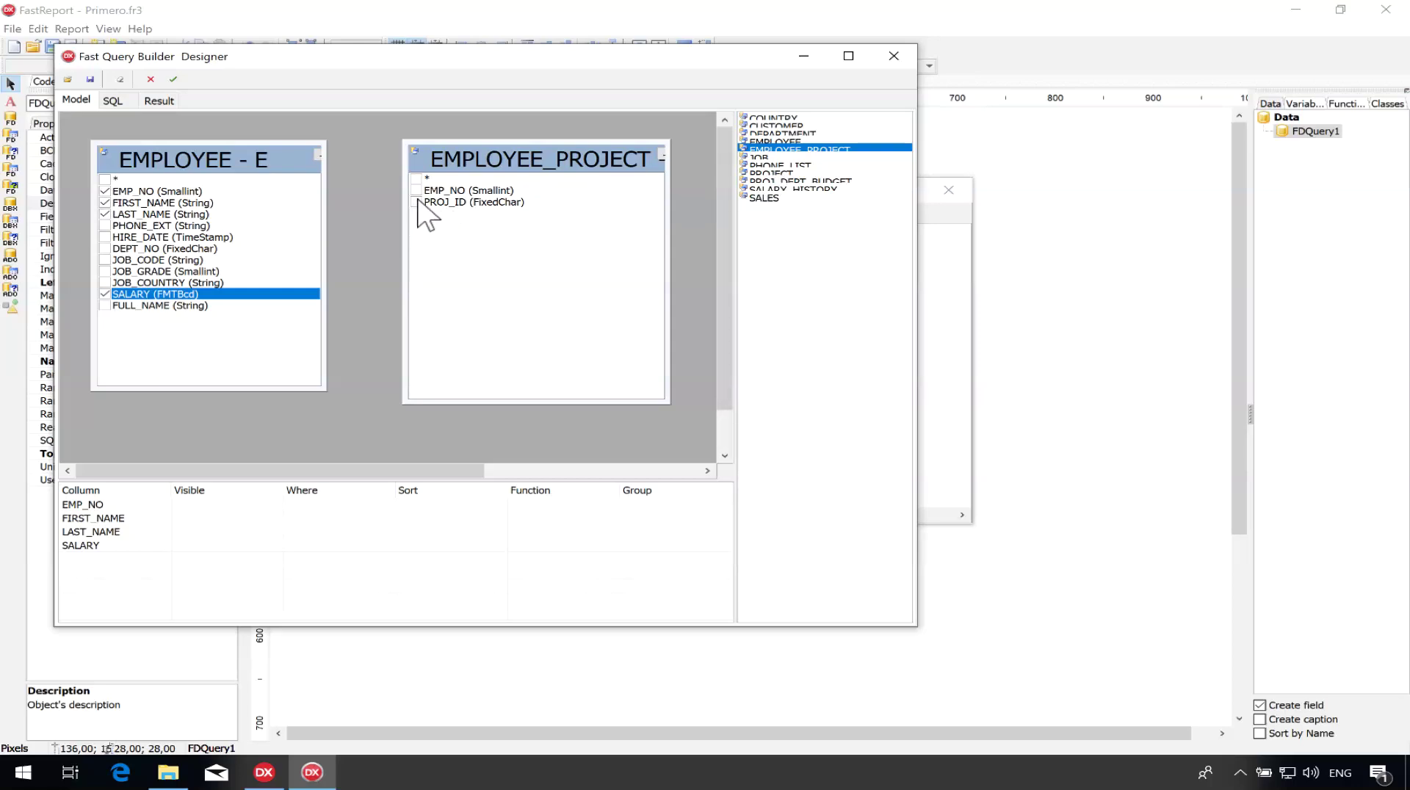
pyautogui.moveTo(511, 150); pyautogui.dragTo(461, 155)
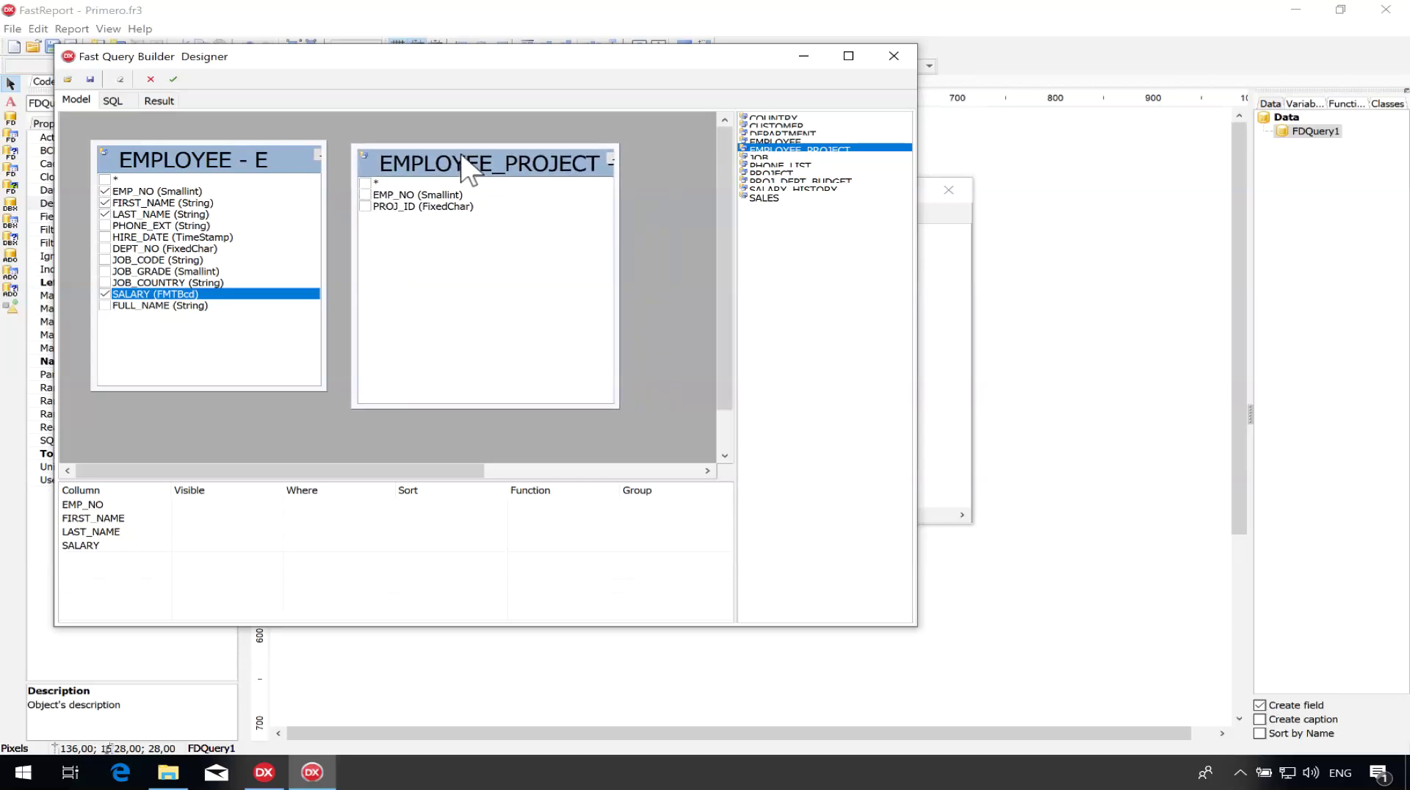
pyautogui.click(366, 207)
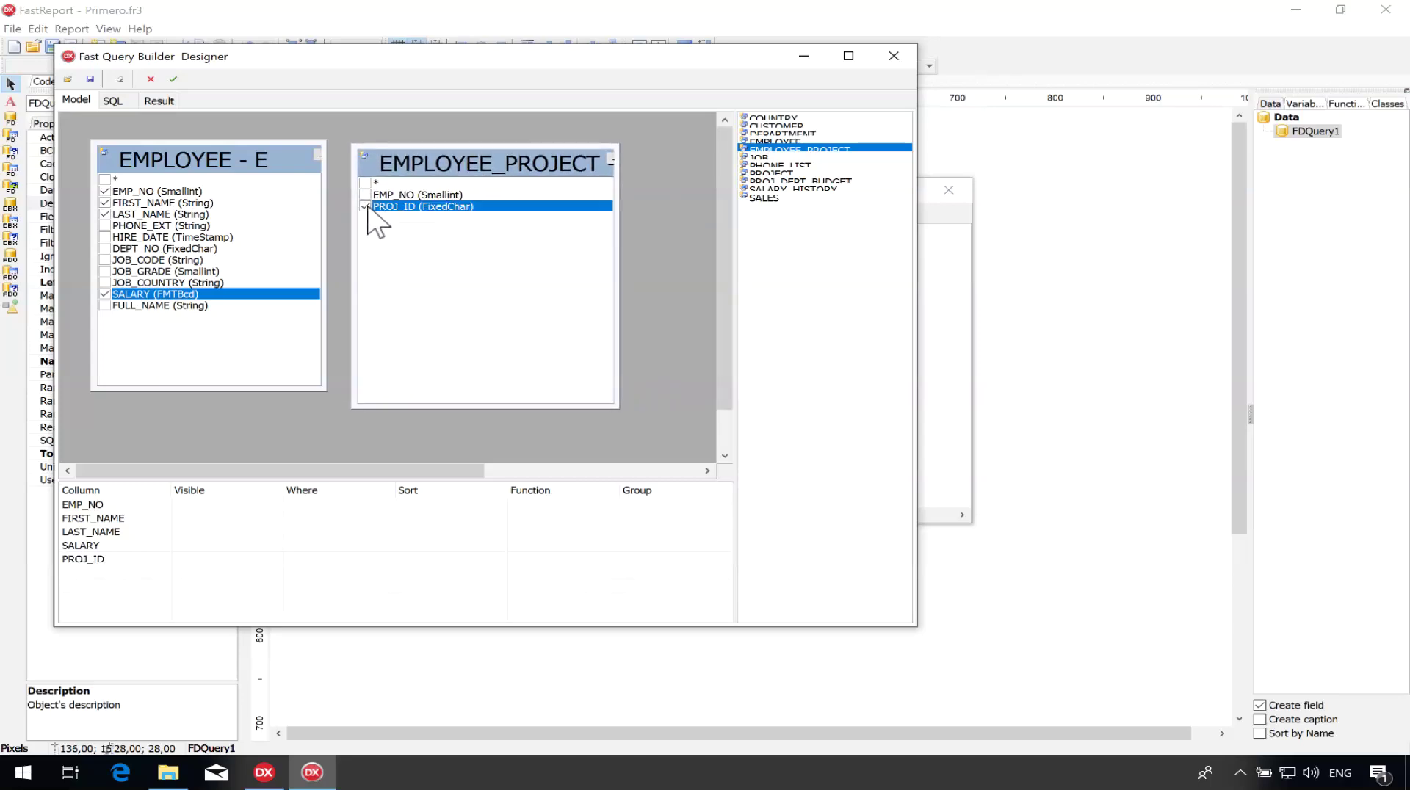
# Join EMPLOYEE to EMPLOYEE_PROJECT on EMP_NO and check the generated SQL.
pyautogui.moveTo(162, 193); pyautogui.dragTo(378, 193)
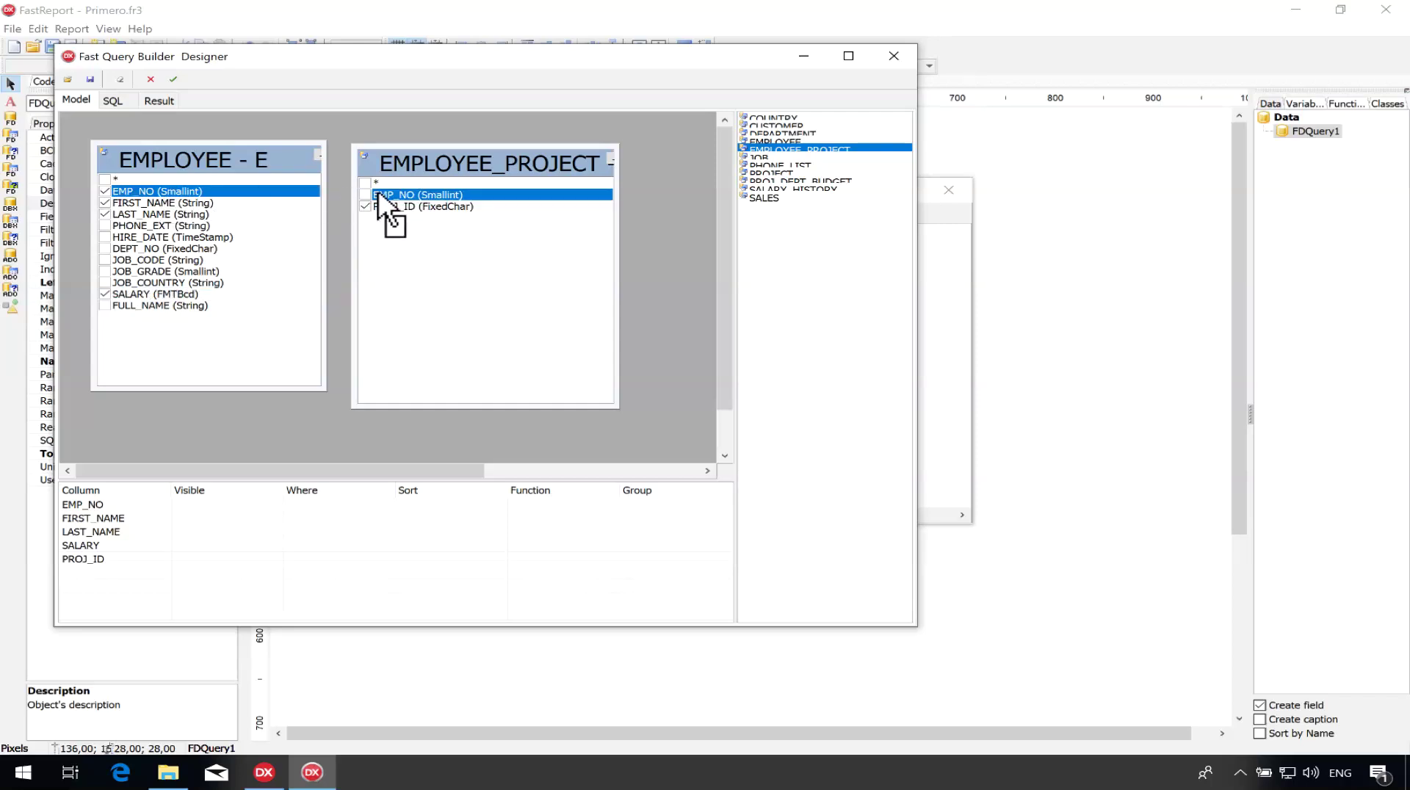
pyautogui.moveTo(378, 192); pyautogui.dragTo(377, 194)
pyautogui.moveTo(411, 165); pyautogui.dragTo(427, 160)
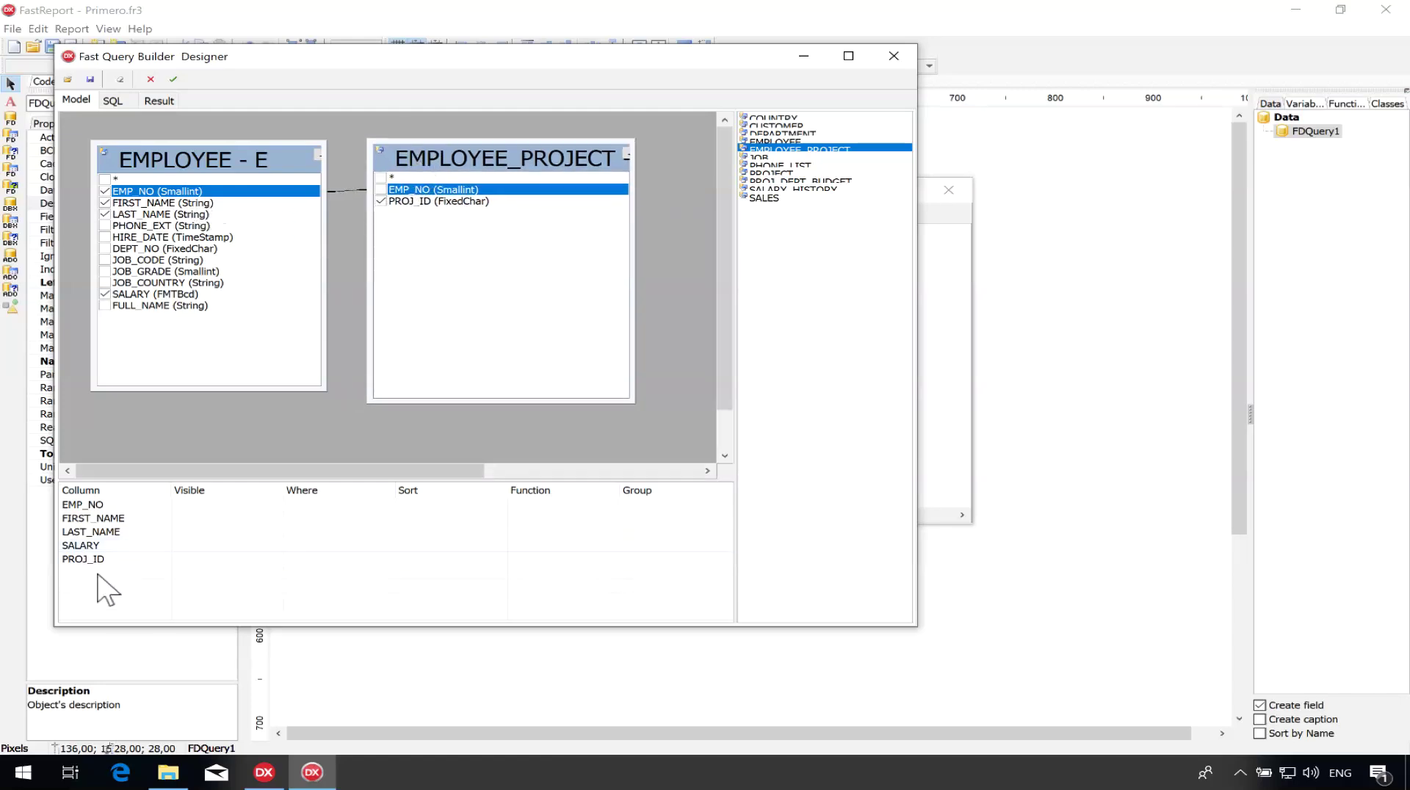
pyautogui.click(115, 99)
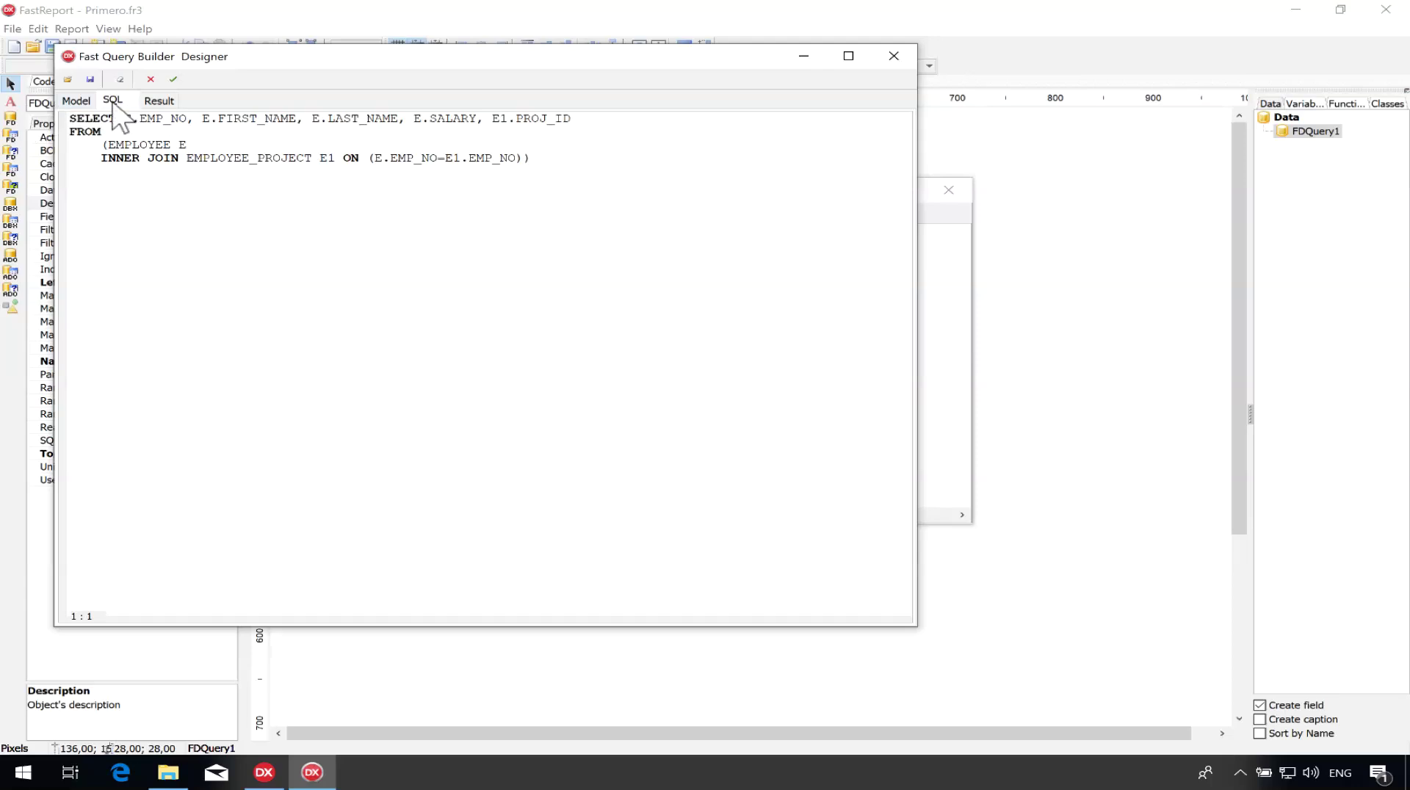
pyautogui.click(76, 100)
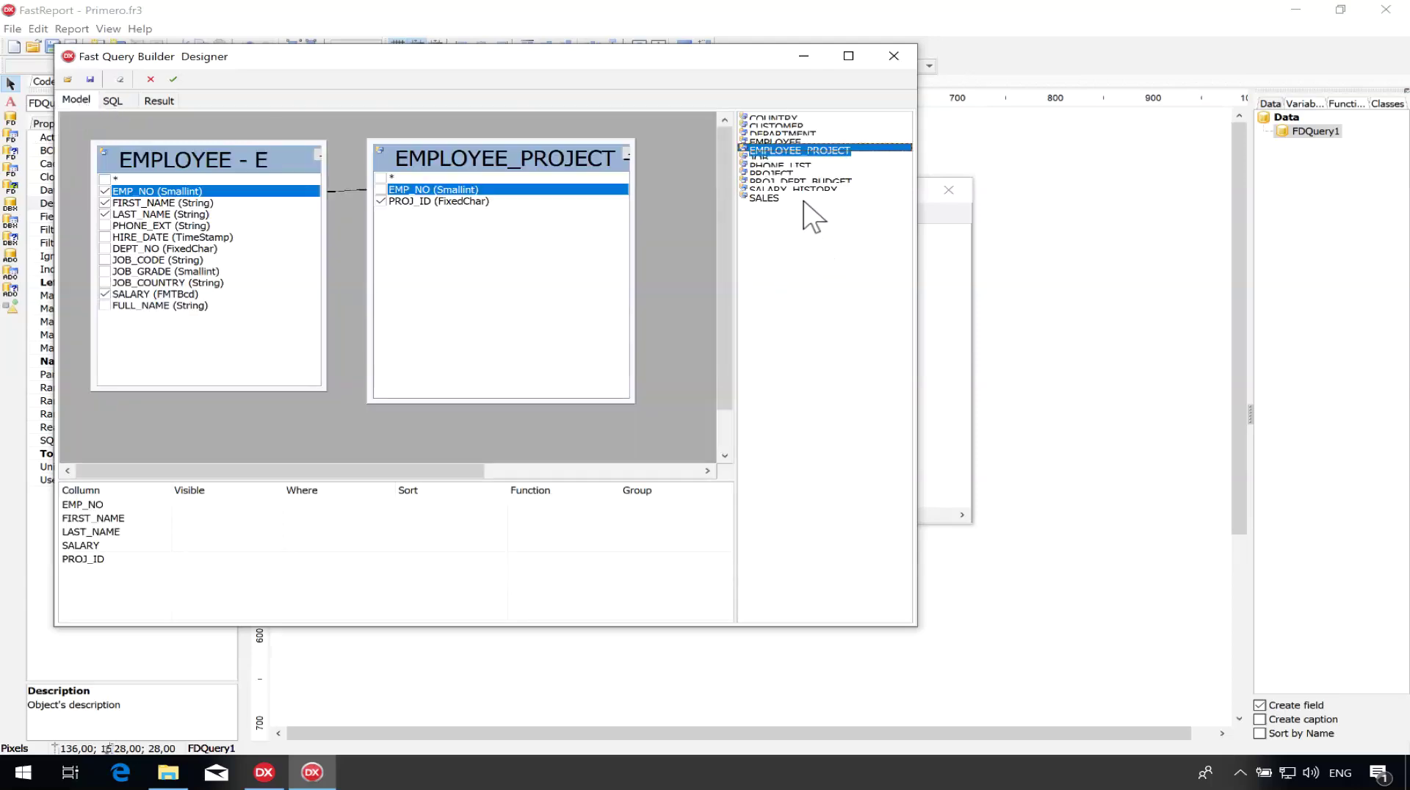
pyautogui.click(807, 182)
# Add the PROJECT table to the diagram, widening the builder window and placing PROJECT upper middle.
pyautogui.click(783, 174)
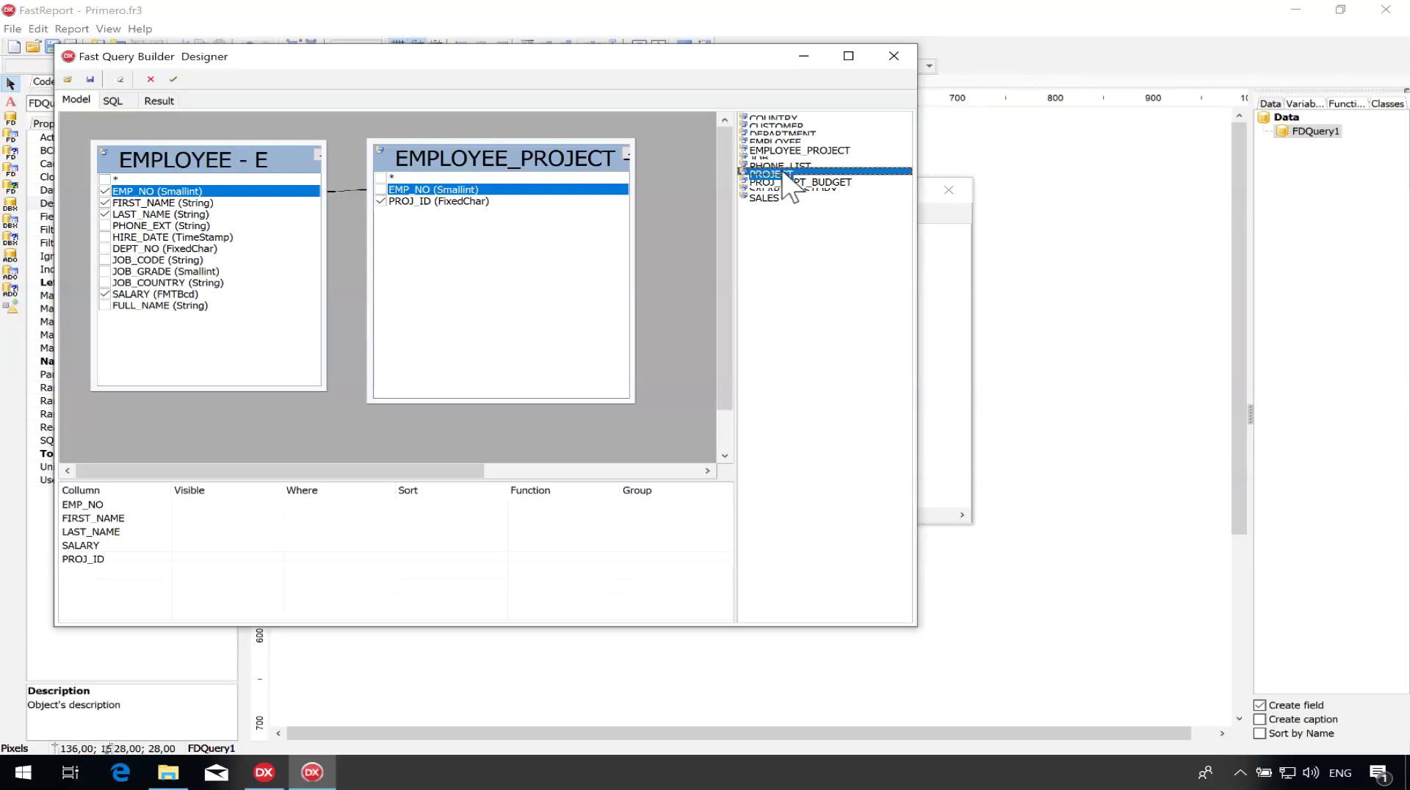
pyautogui.moveTo(917, 122); pyautogui.dragTo(1167, 129)
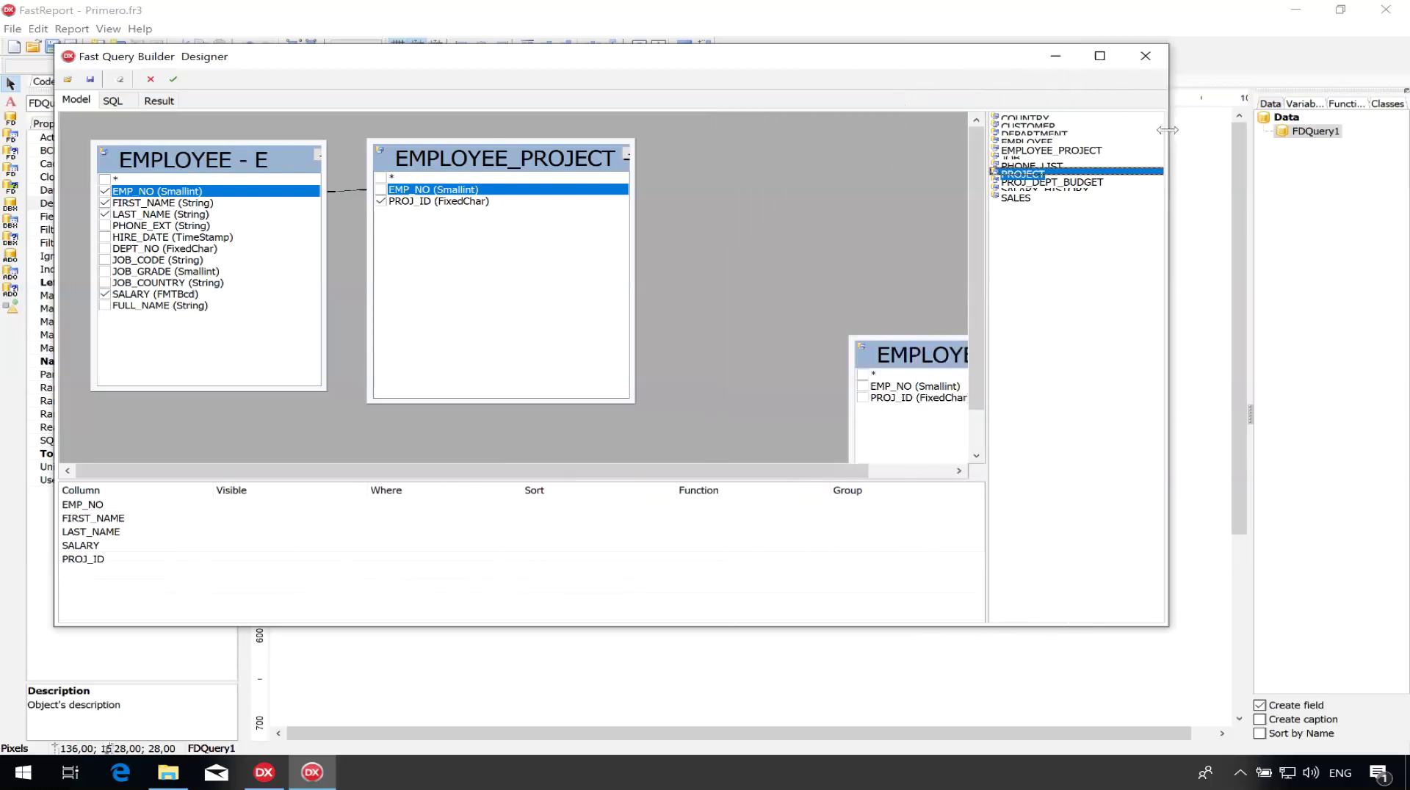
pyautogui.moveTo(1016, 175); pyautogui.dragTo(675, 155)
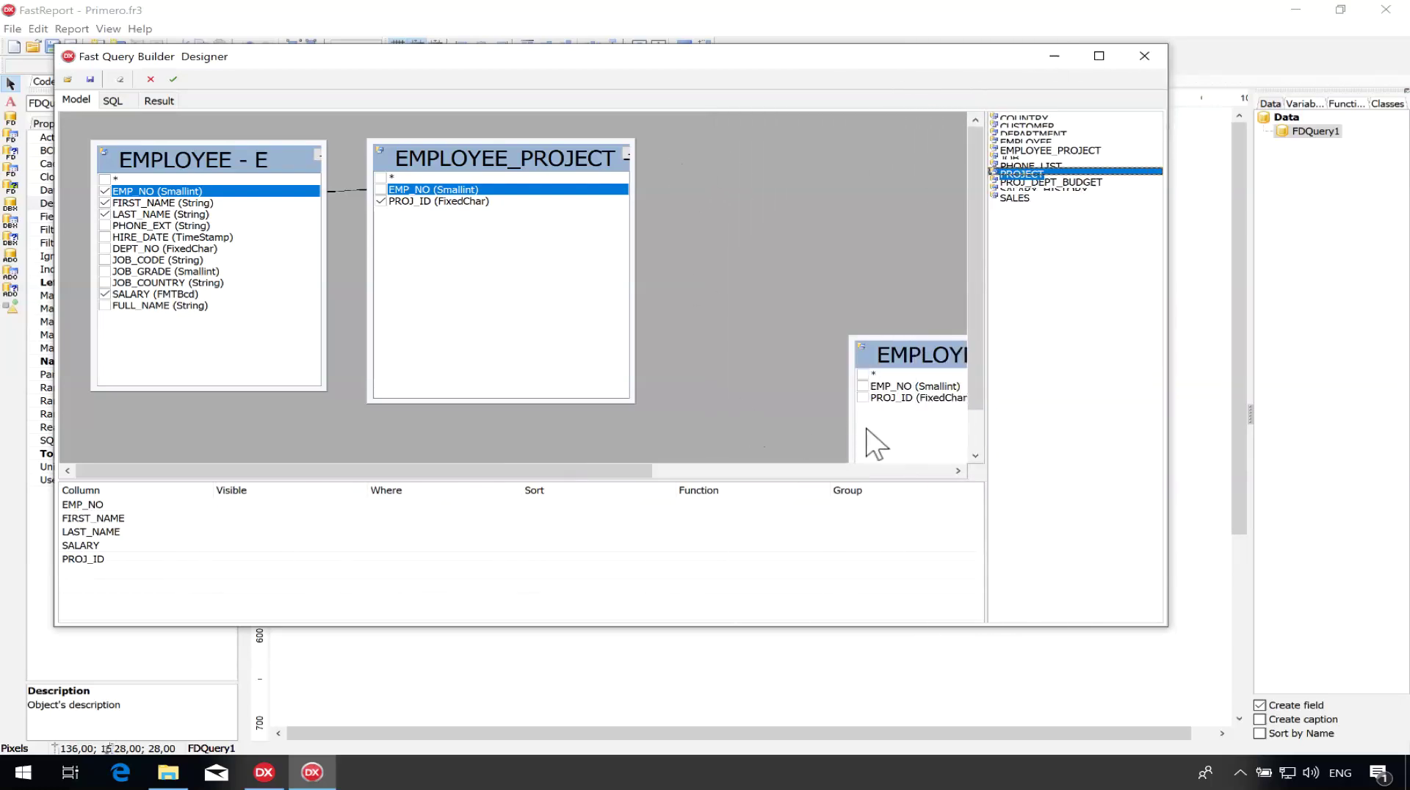
pyautogui.click(856, 472)
pyautogui.moveTo(890, 228); pyautogui.dragTo(361, 163)
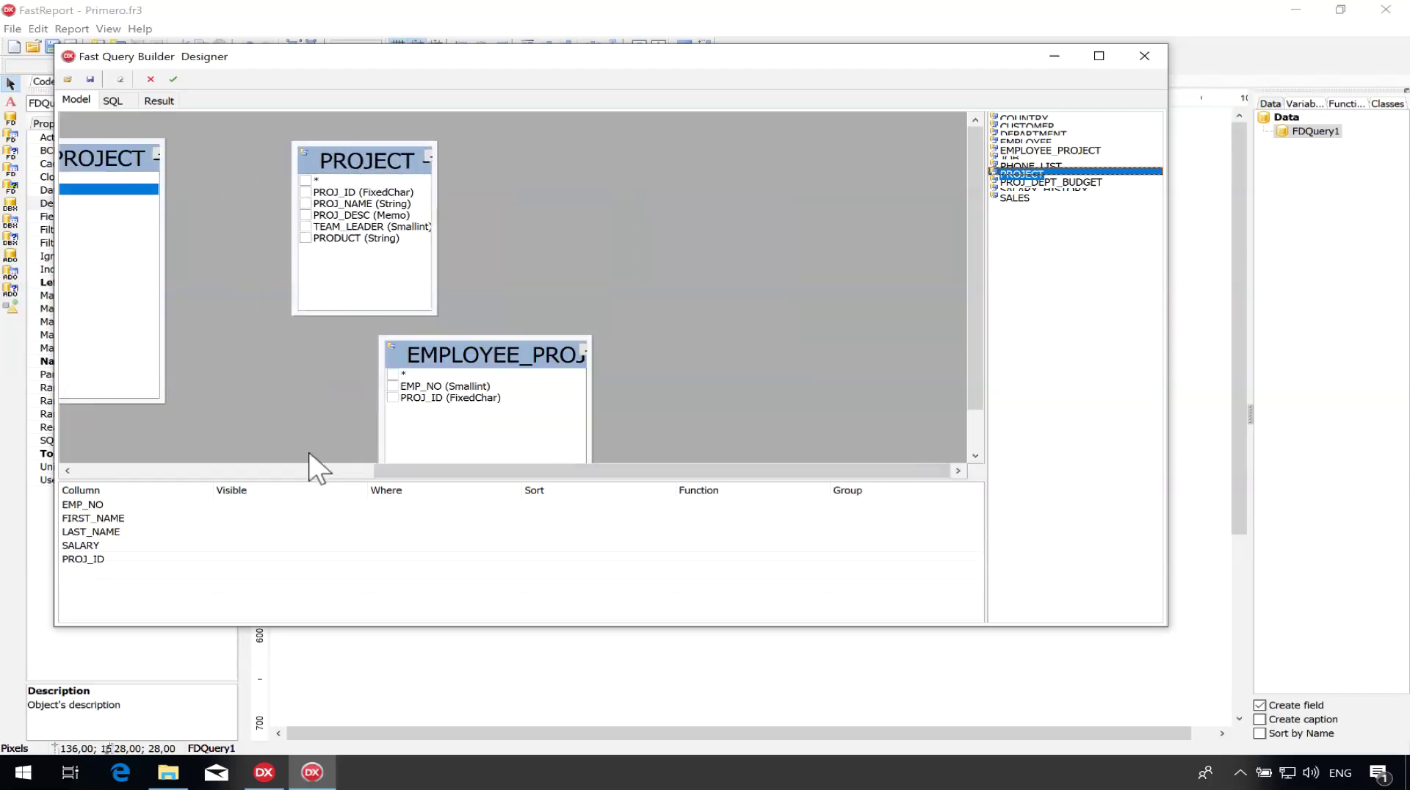
pyautogui.click(257, 471)
# Join PROJ_ID to PROJECT.PROJ_ID, include PROJ_NAME and PROJ_DESC, and view the SQL.
pyautogui.moveTo(451, 199); pyautogui.dragTo(795, 191)
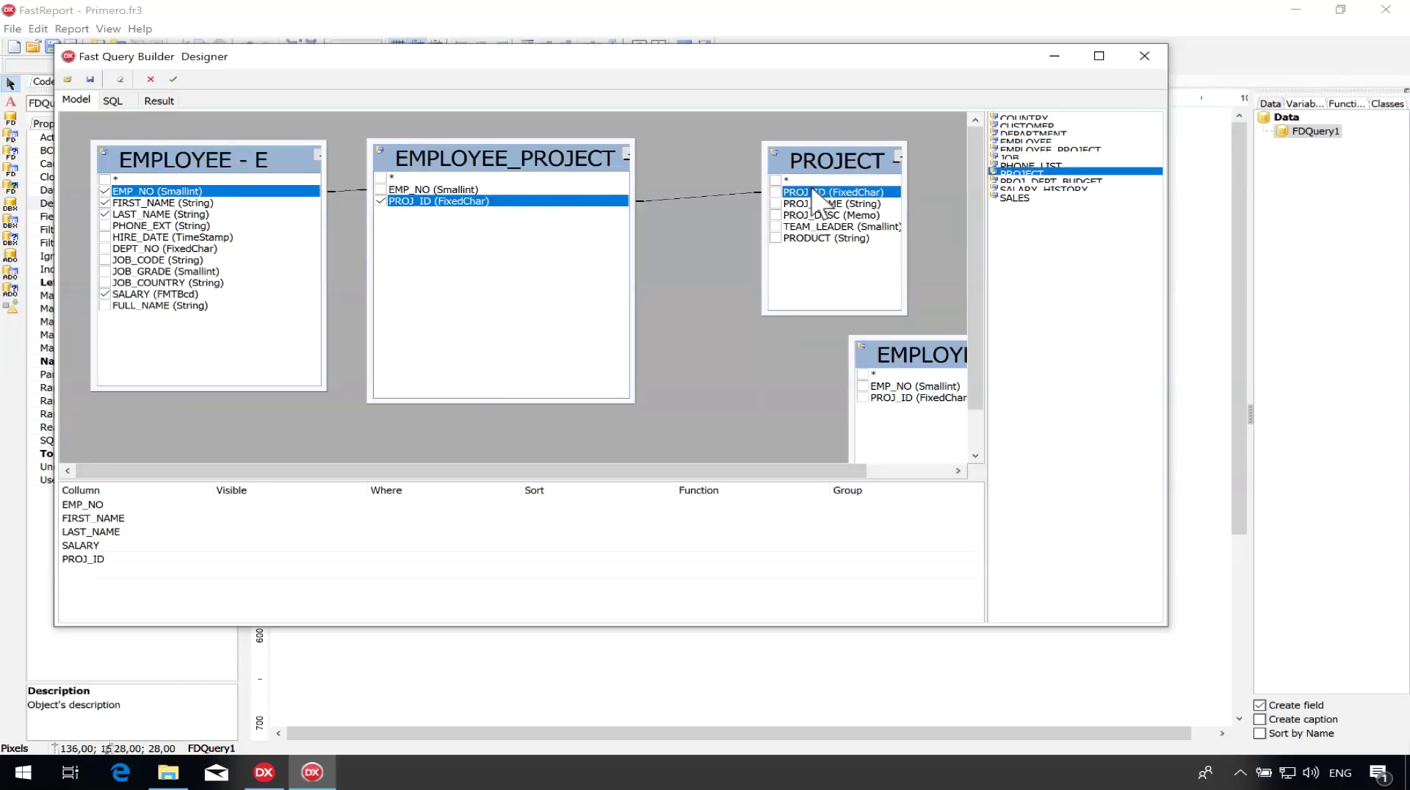
pyautogui.click(806, 205)
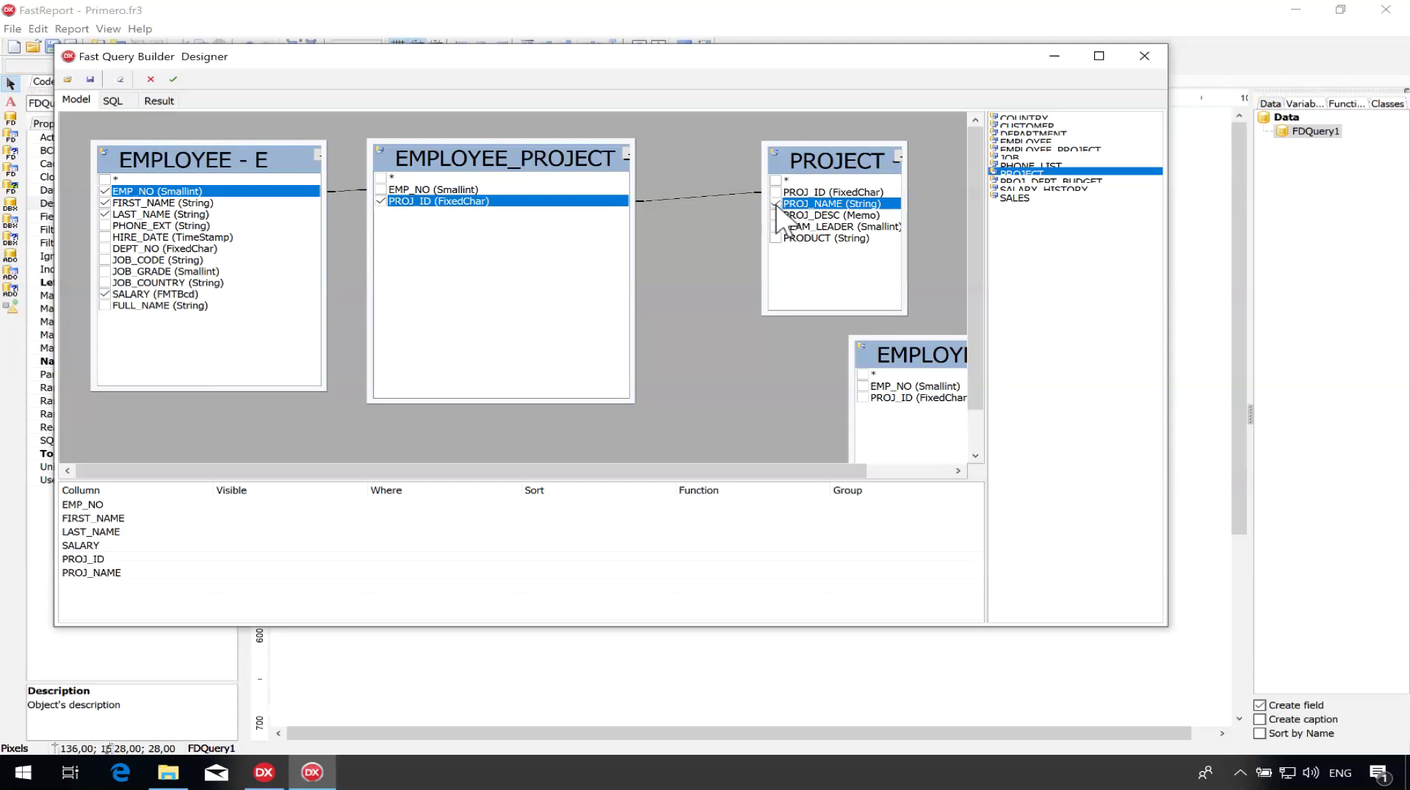
pyautogui.click(776, 216)
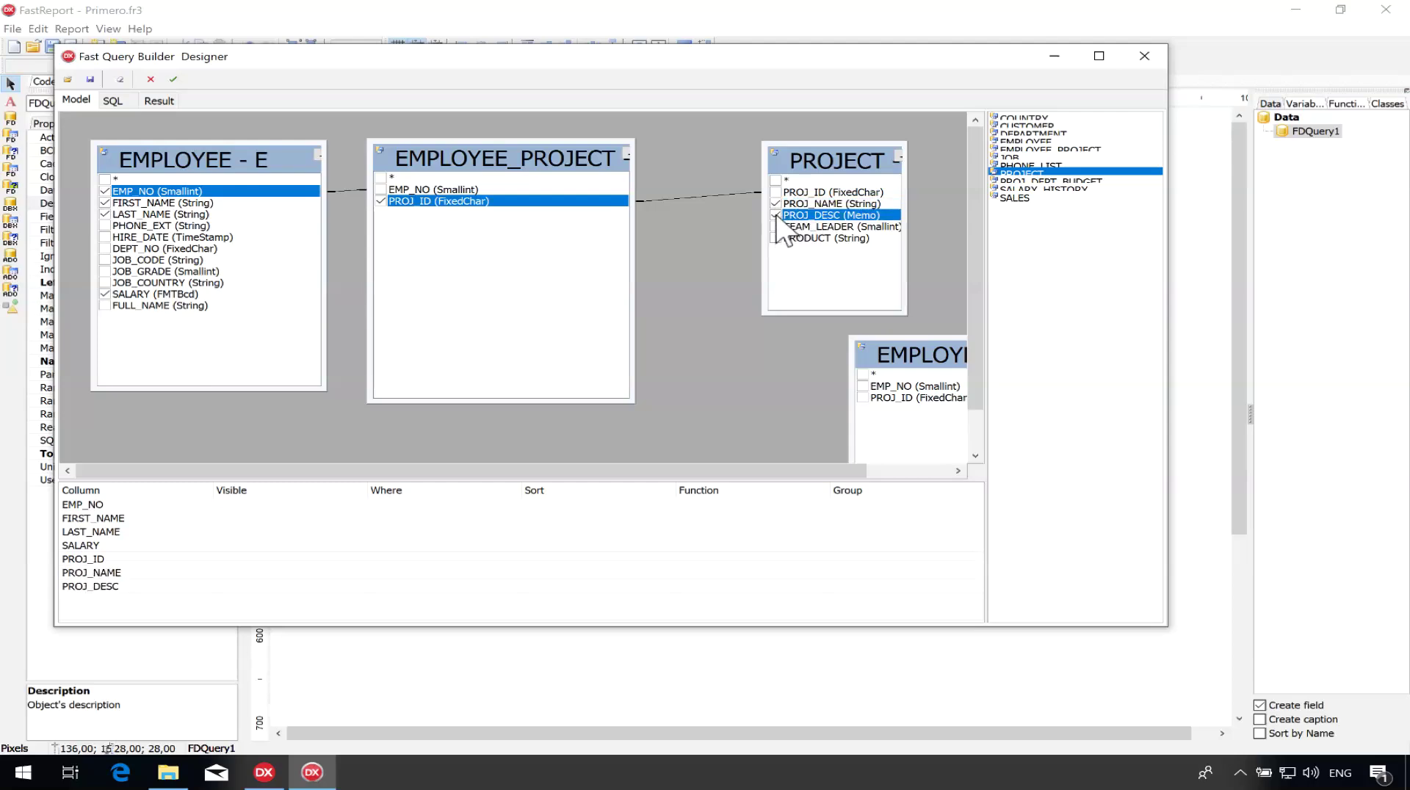
pyautogui.click(111, 97)
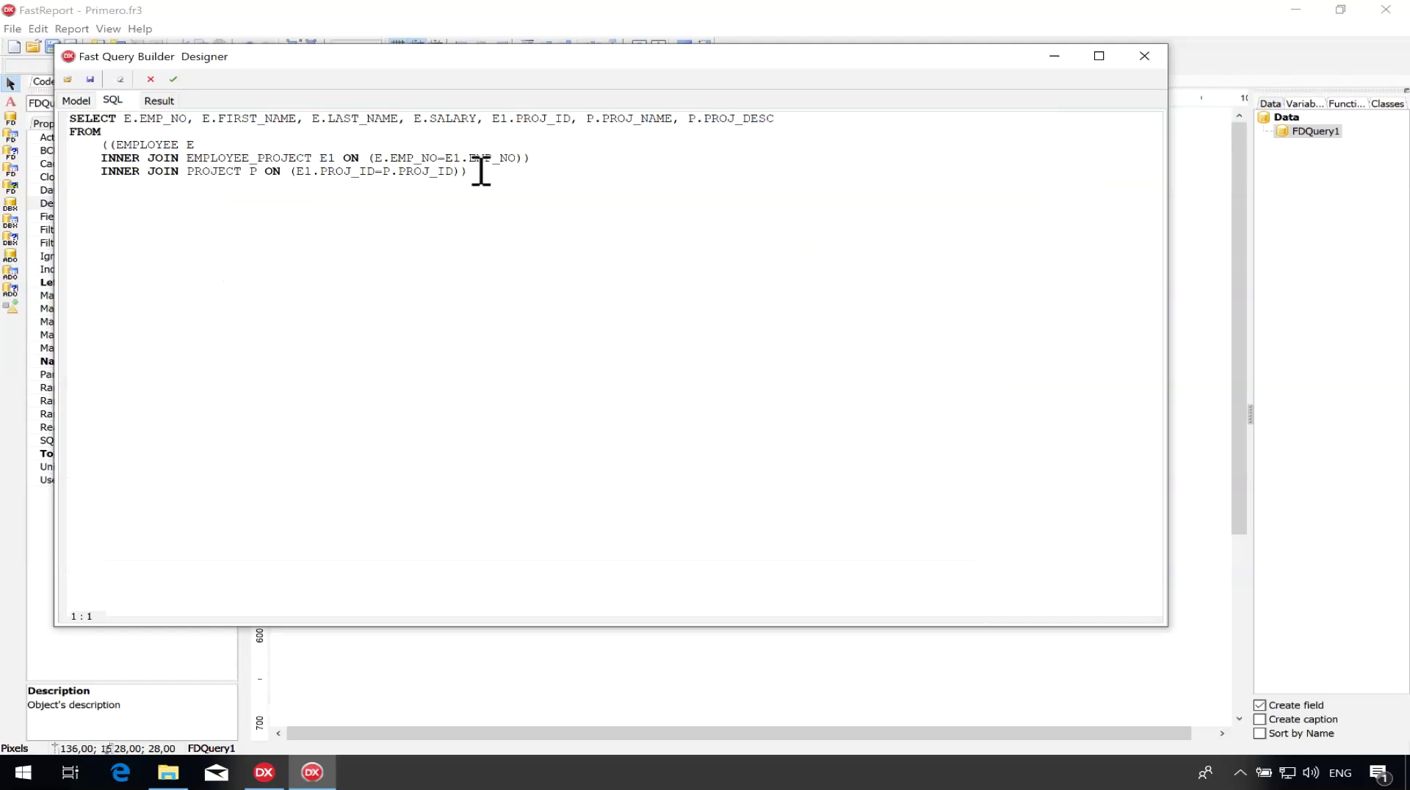
# Preview the joined employee-project rows, widening PROJ_DESC, then go back to the model.
pyautogui.click(163, 103)
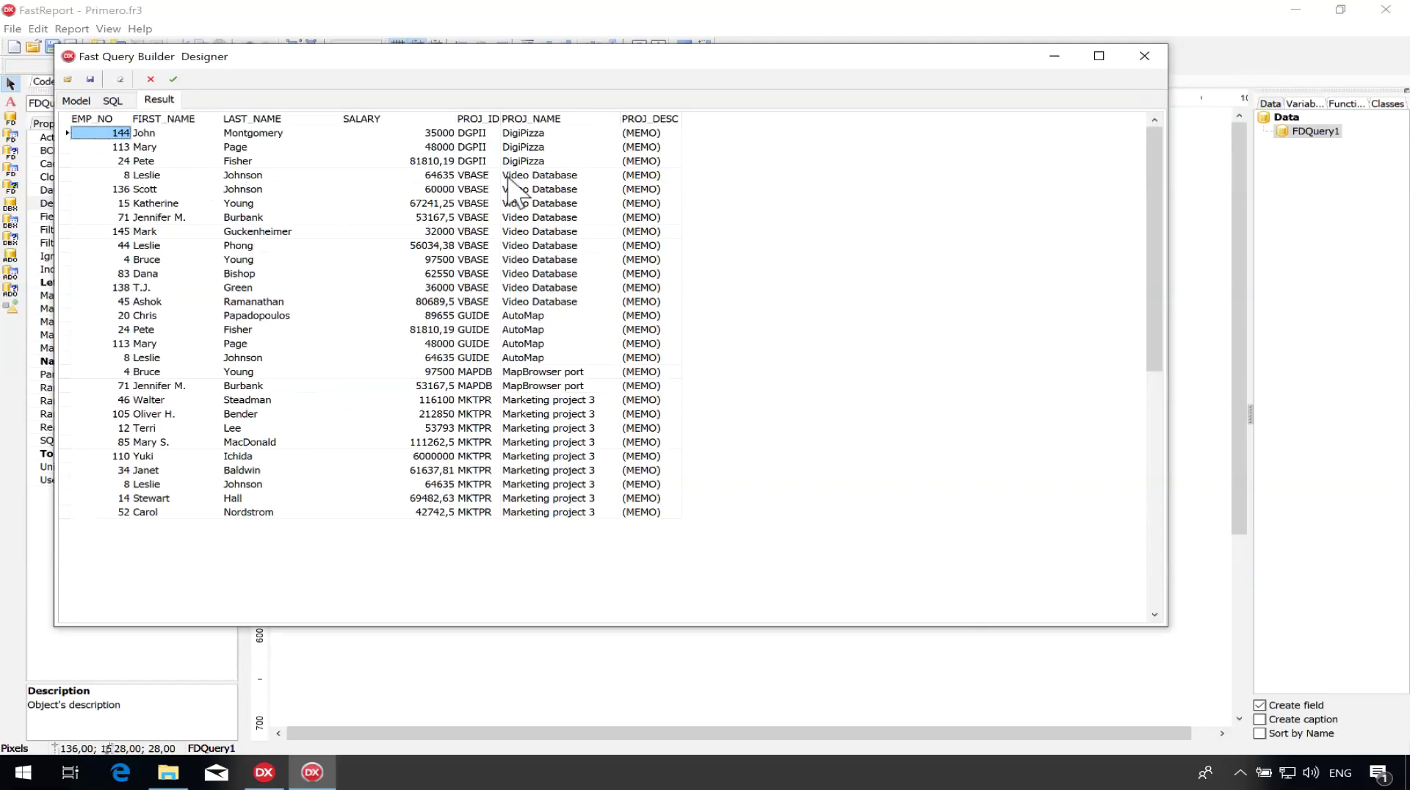
pyautogui.moveTo(683, 116); pyautogui.dragTo(837, 118)
pyautogui.click(562, 136)
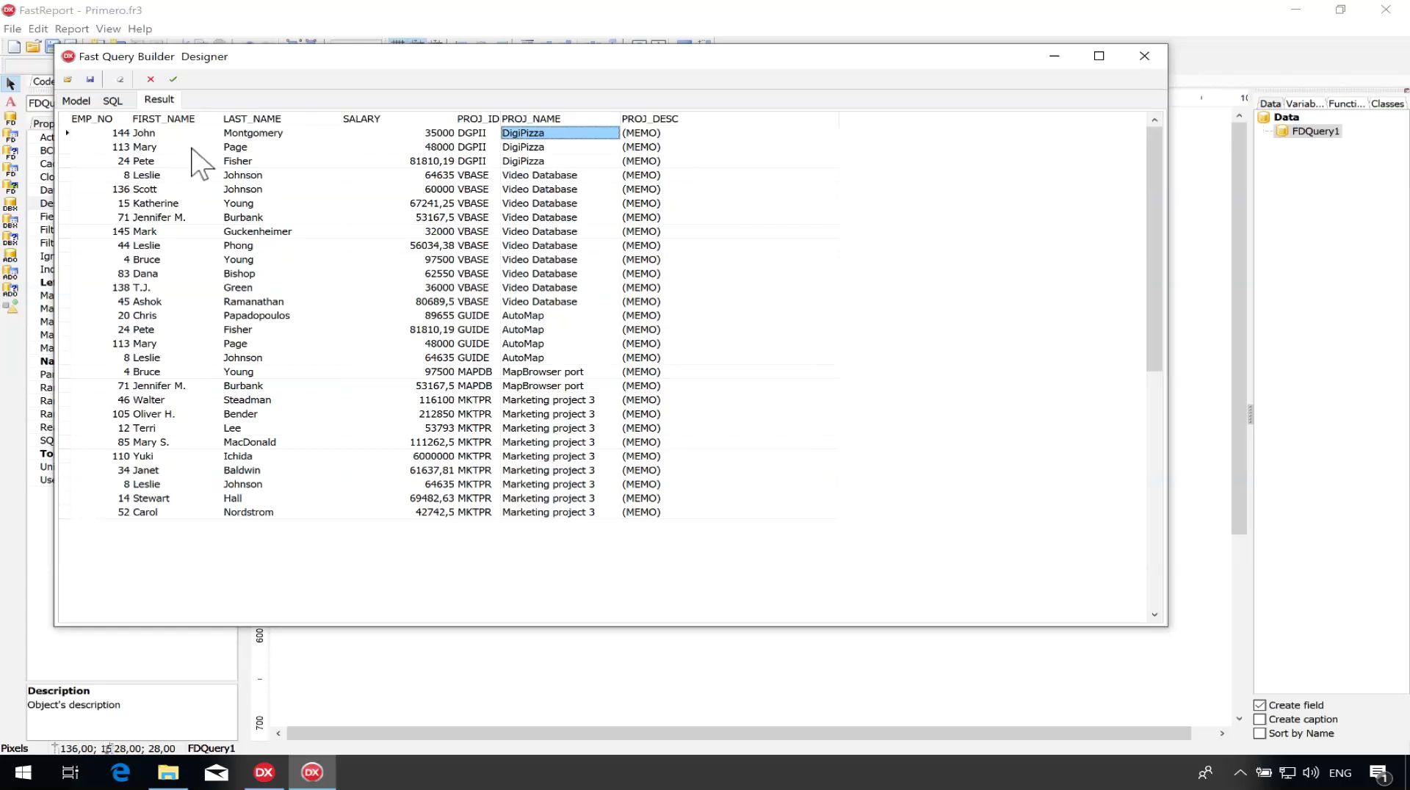
pyautogui.click(191, 146)
pyautogui.click(127, 146)
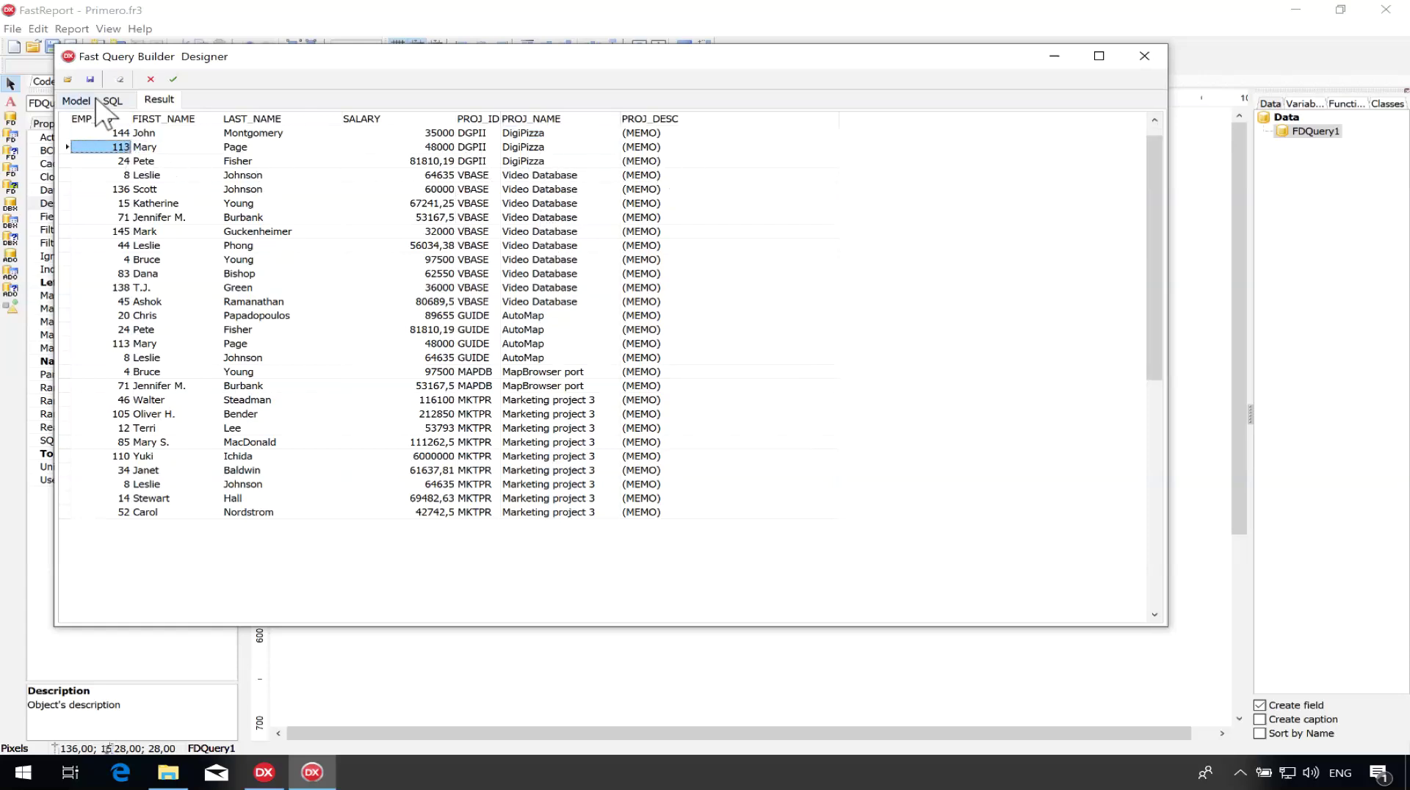
pyautogui.click(76, 100)
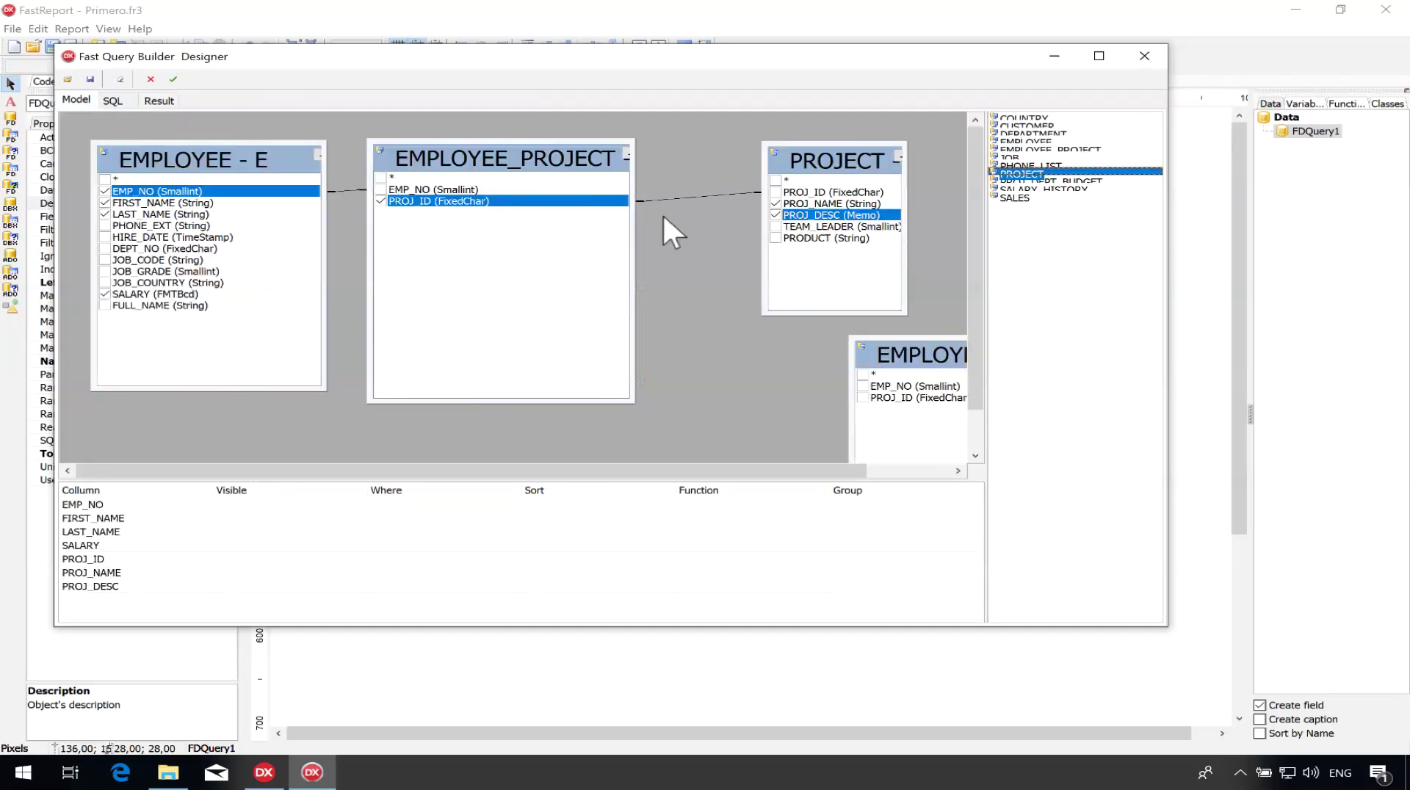
# Include PRODUCT instead of PROJ_DESC and preview the results listing product types.
pyautogui.click(776, 239)
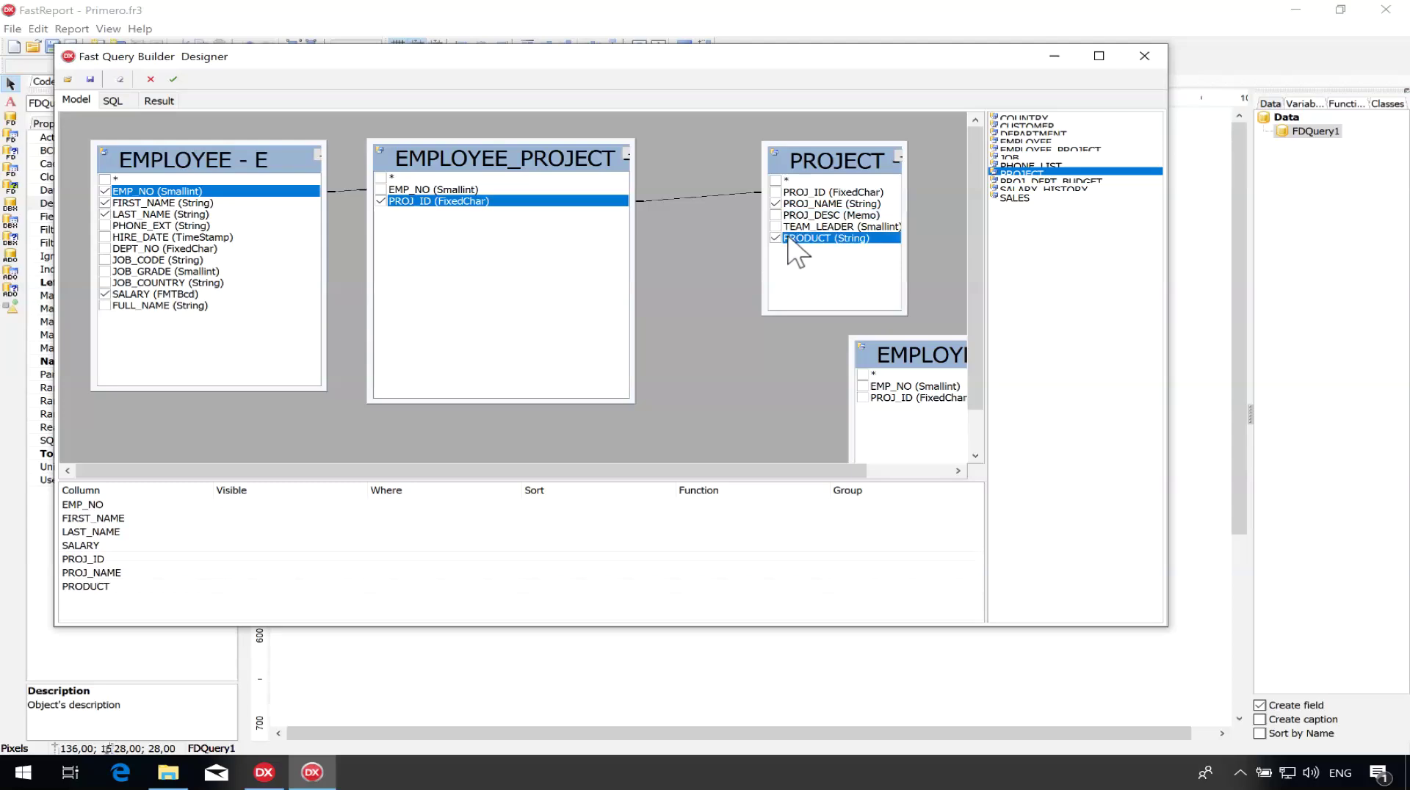
pyautogui.click(160, 100)
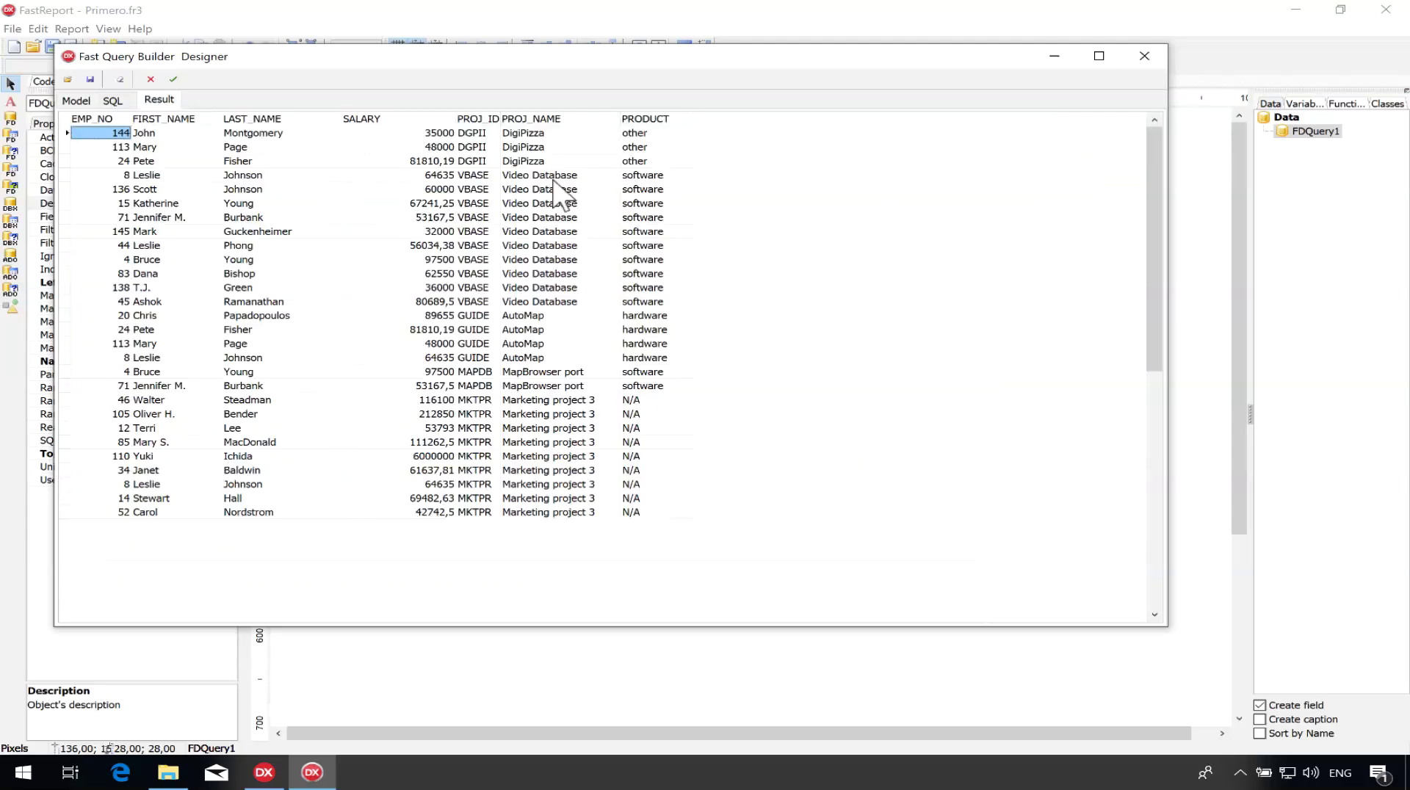
pyautogui.moveTo(693, 116); pyautogui.dragTo(701, 116)
pyautogui.click(77, 100)
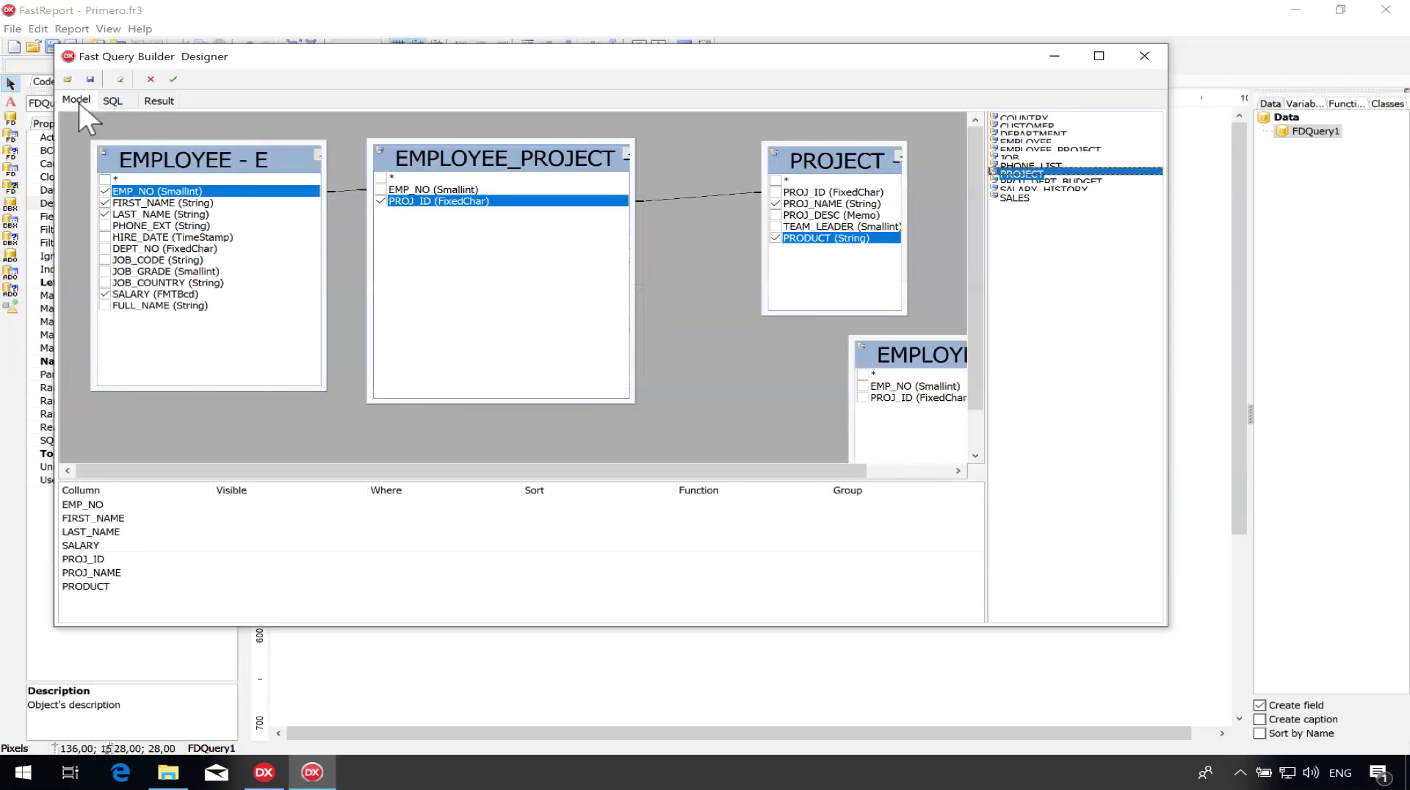
# Inspect EMP_NO's Visible options in the column grid without changing them.
pyautogui.click(117, 507)
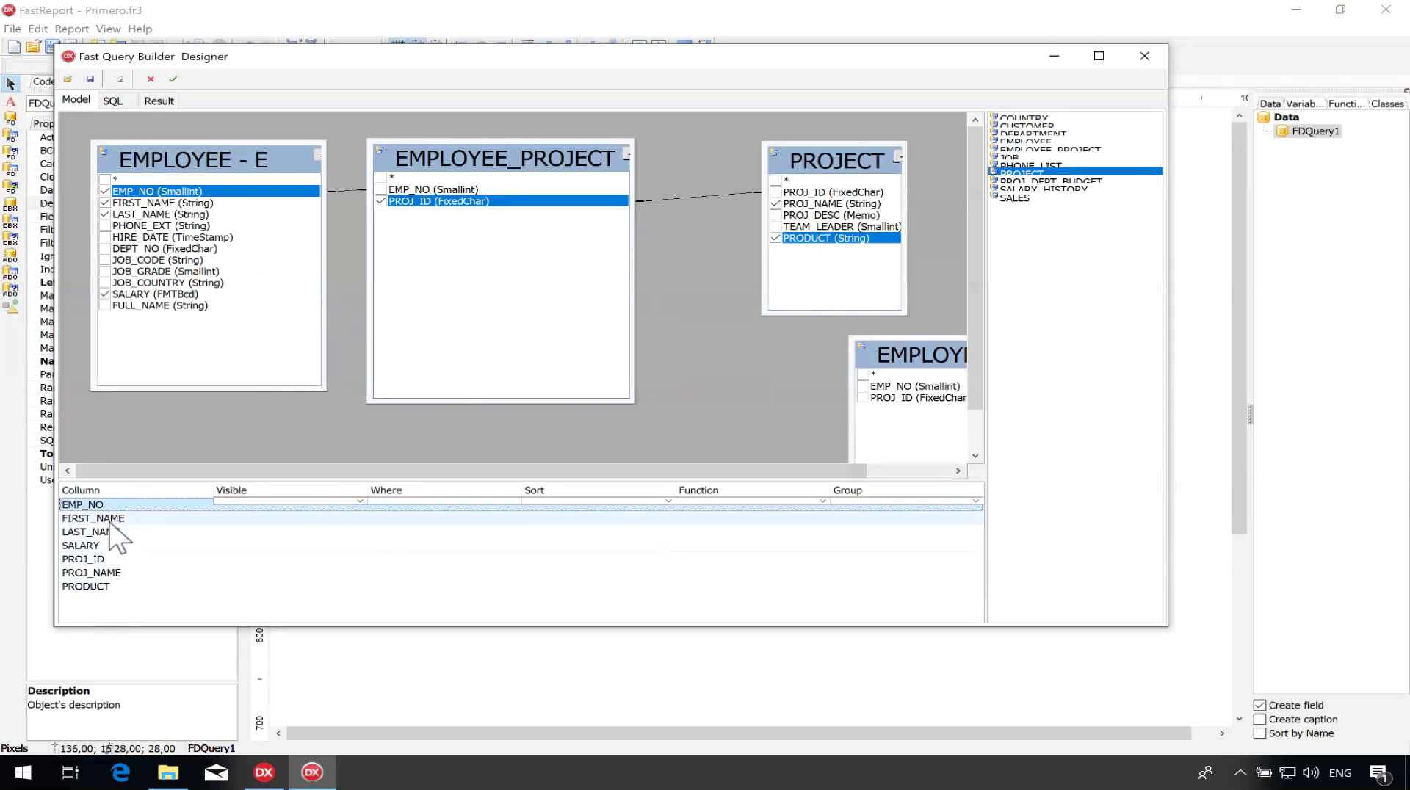
pyautogui.click(345, 502)
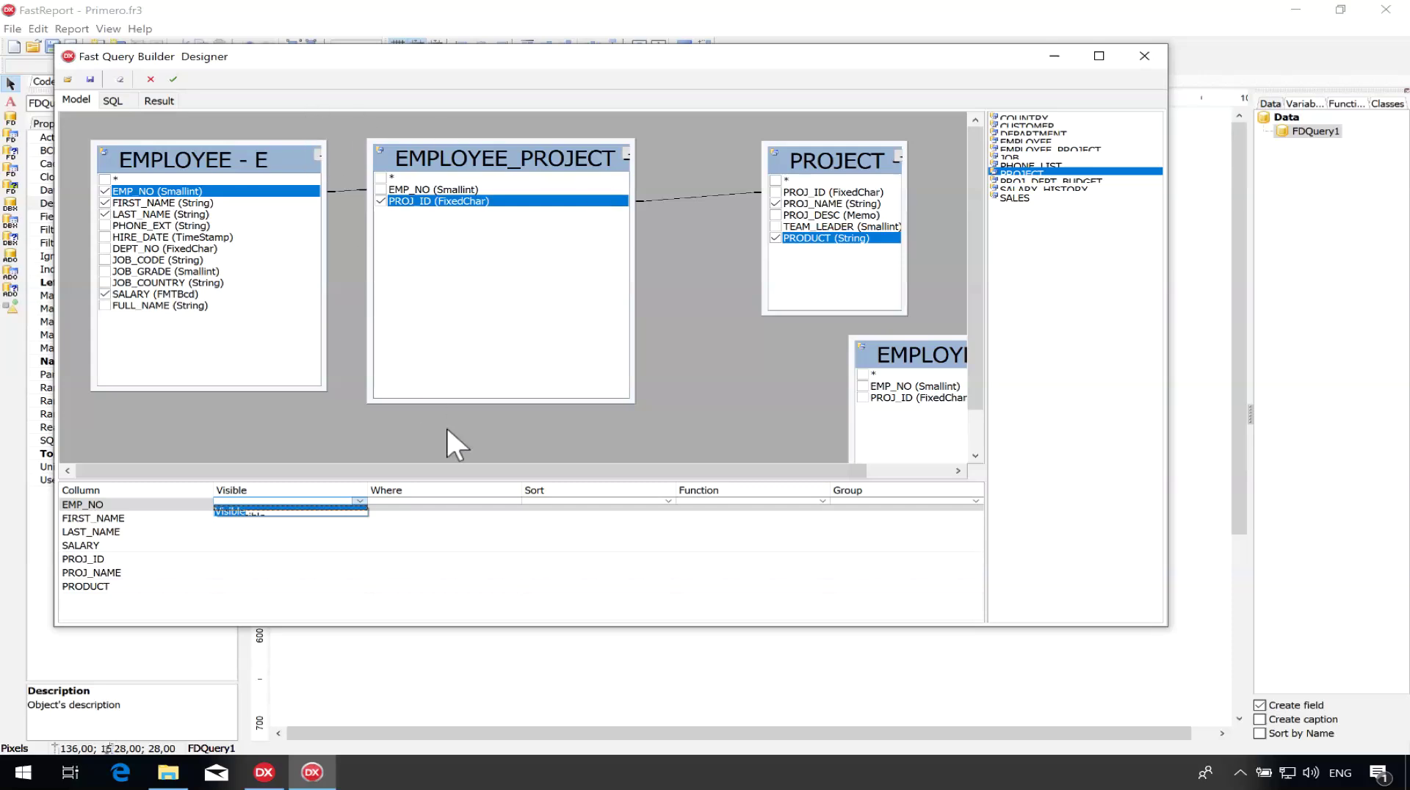
pyautogui.click(457, 493)
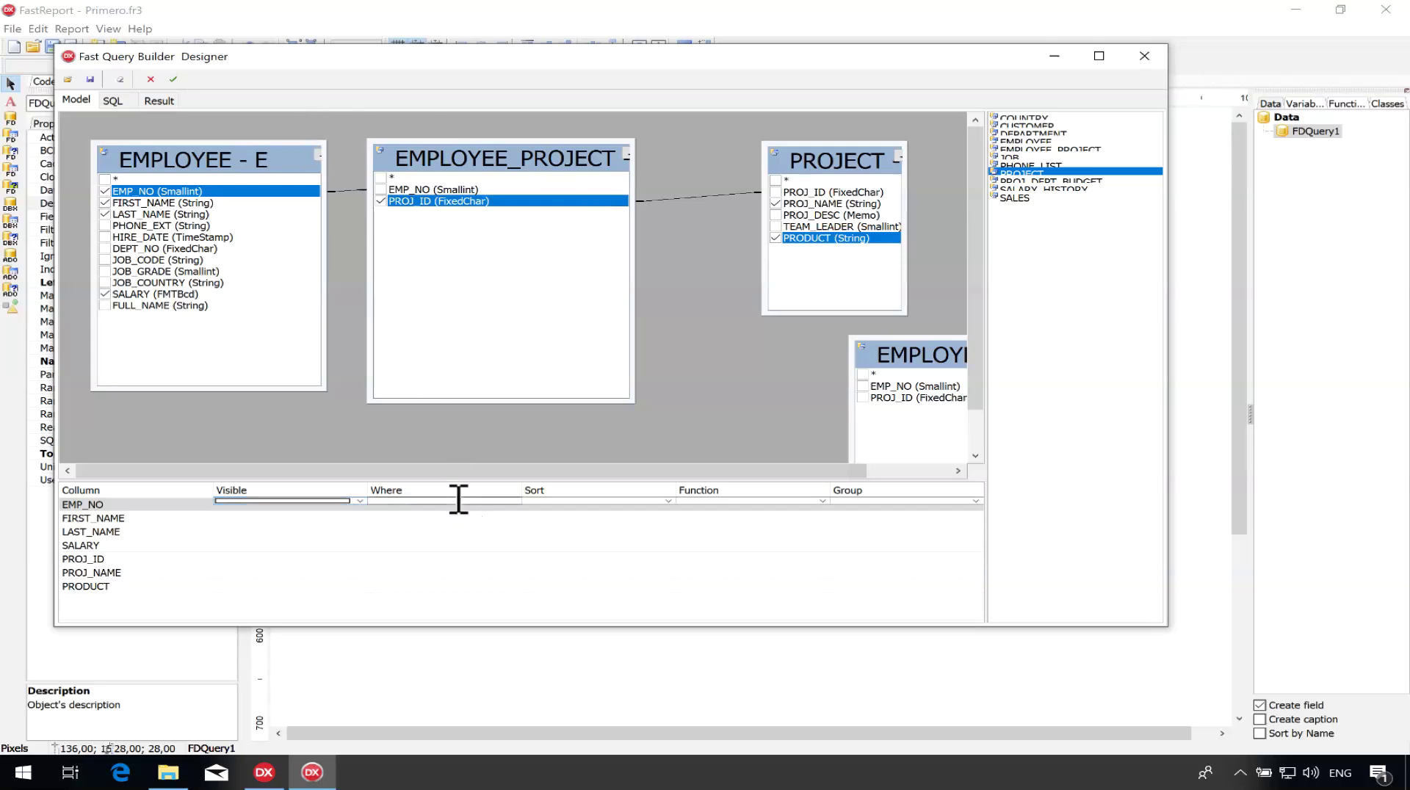
pyautogui.click(415, 519)
pyautogui.click(422, 505)
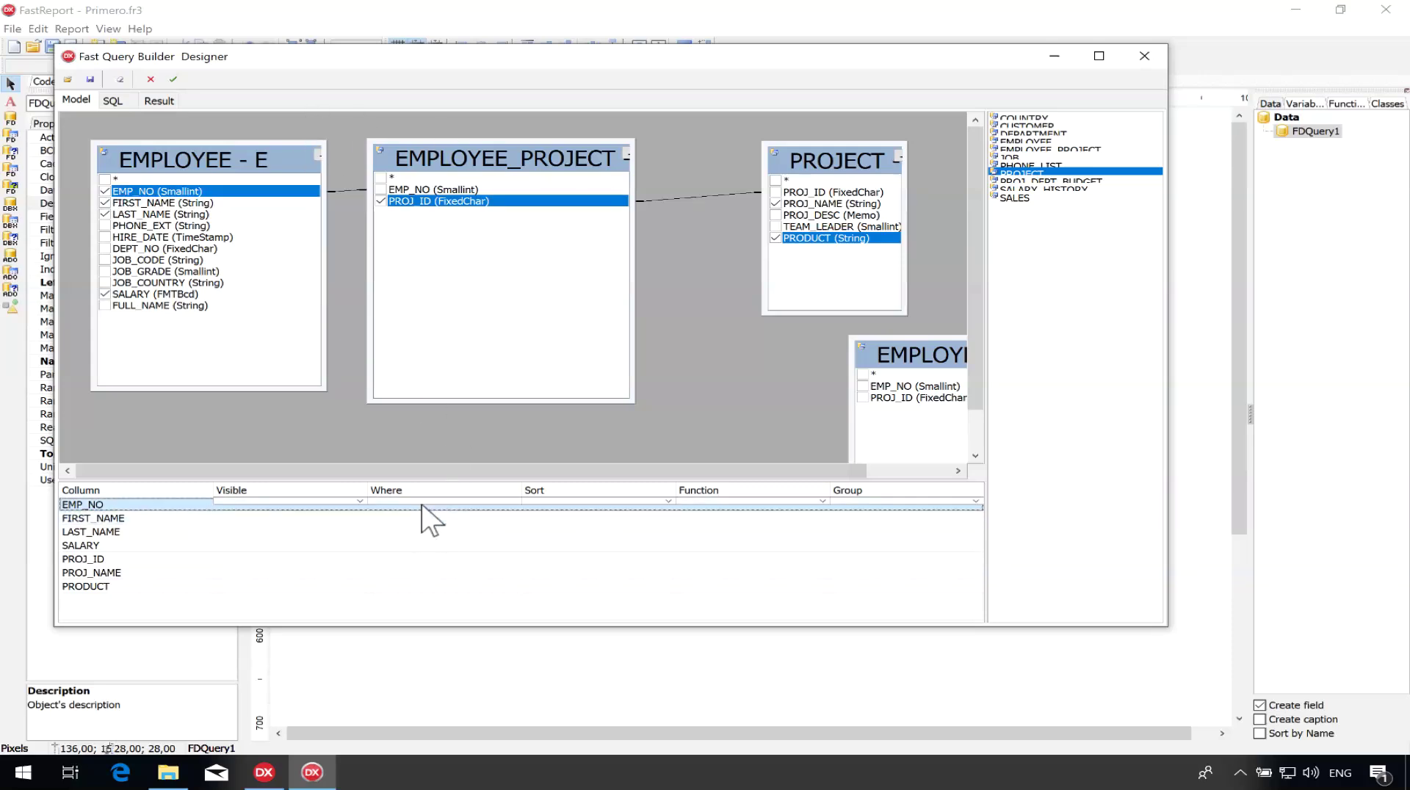
pyautogui.click(158, 98)
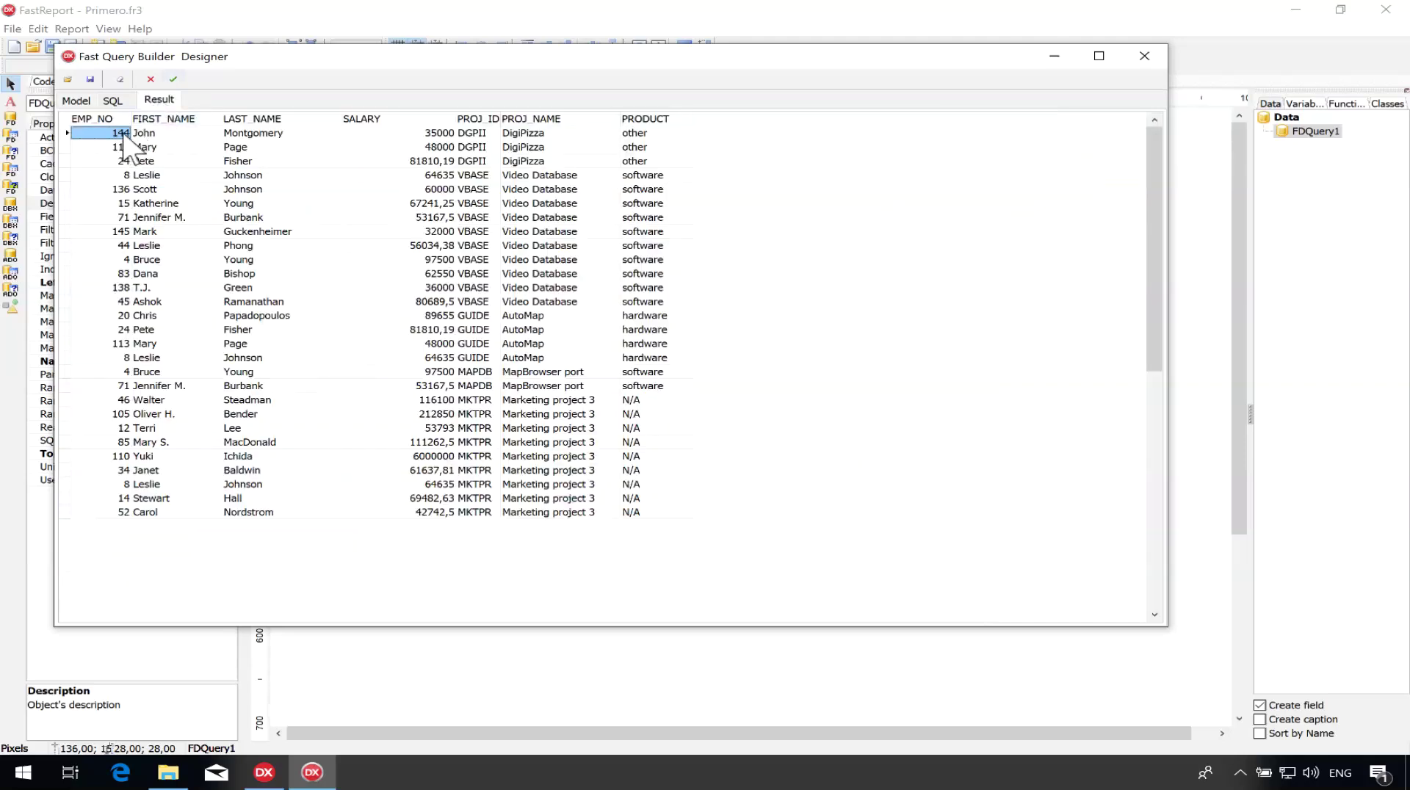
pyautogui.click(77, 99)
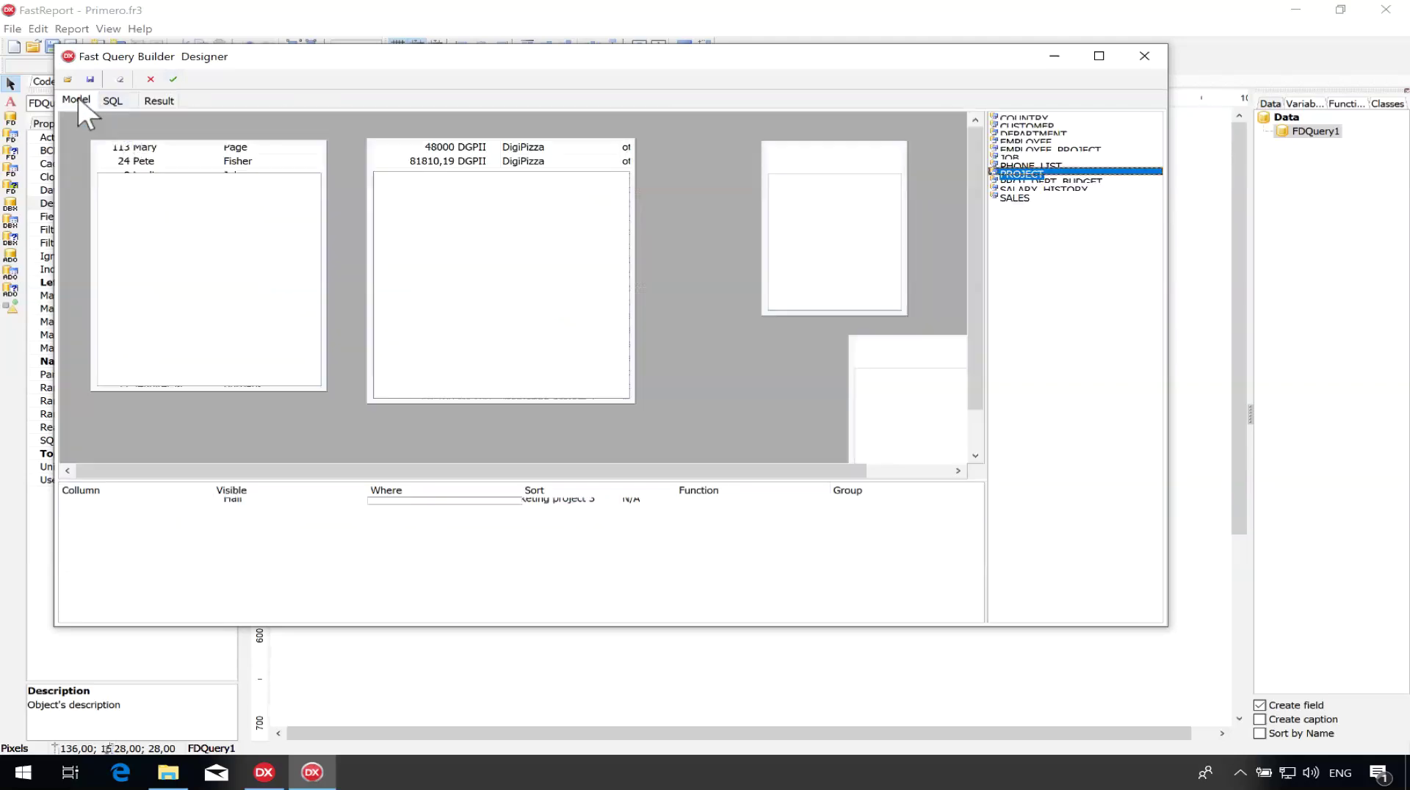
pyautogui.click(389, 518)
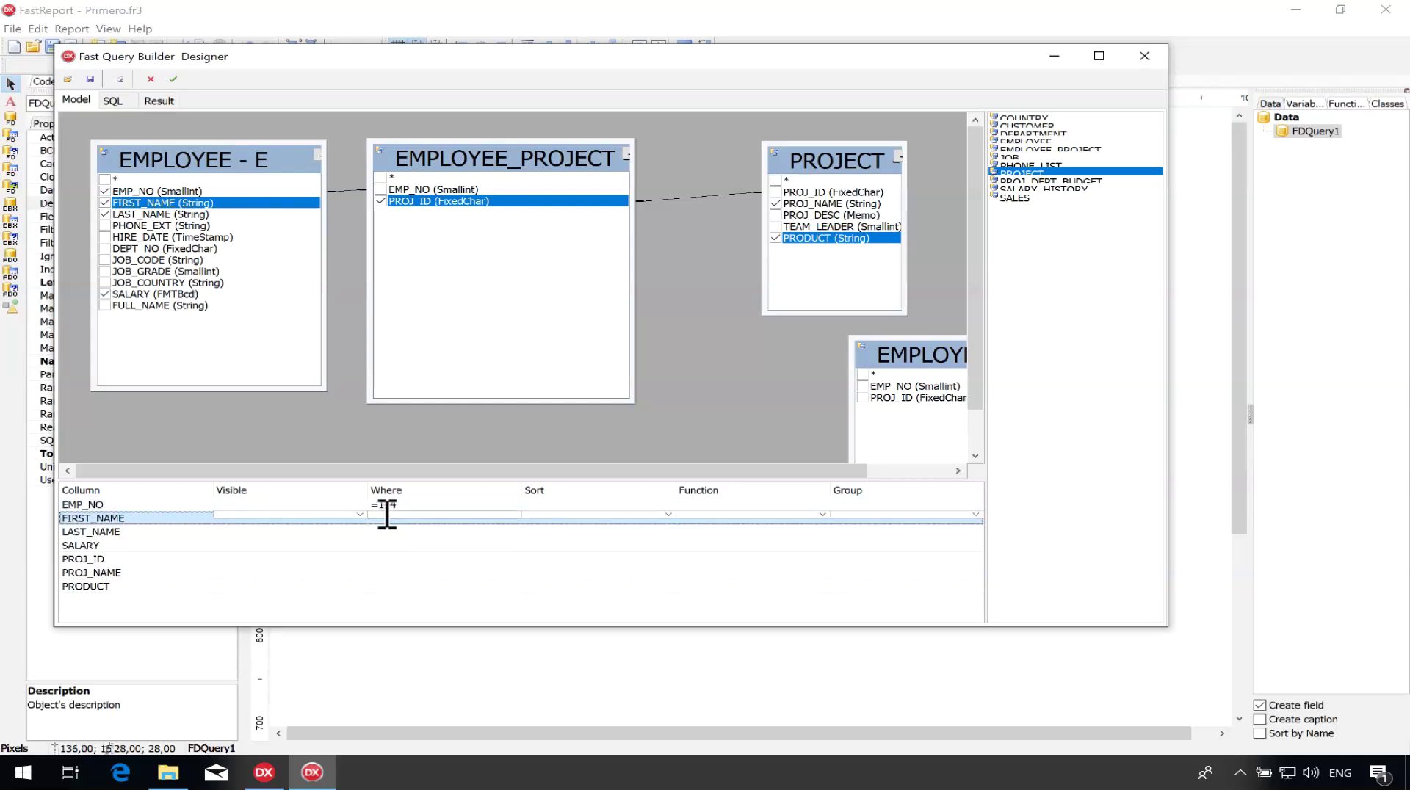
pyautogui.click(113, 99)
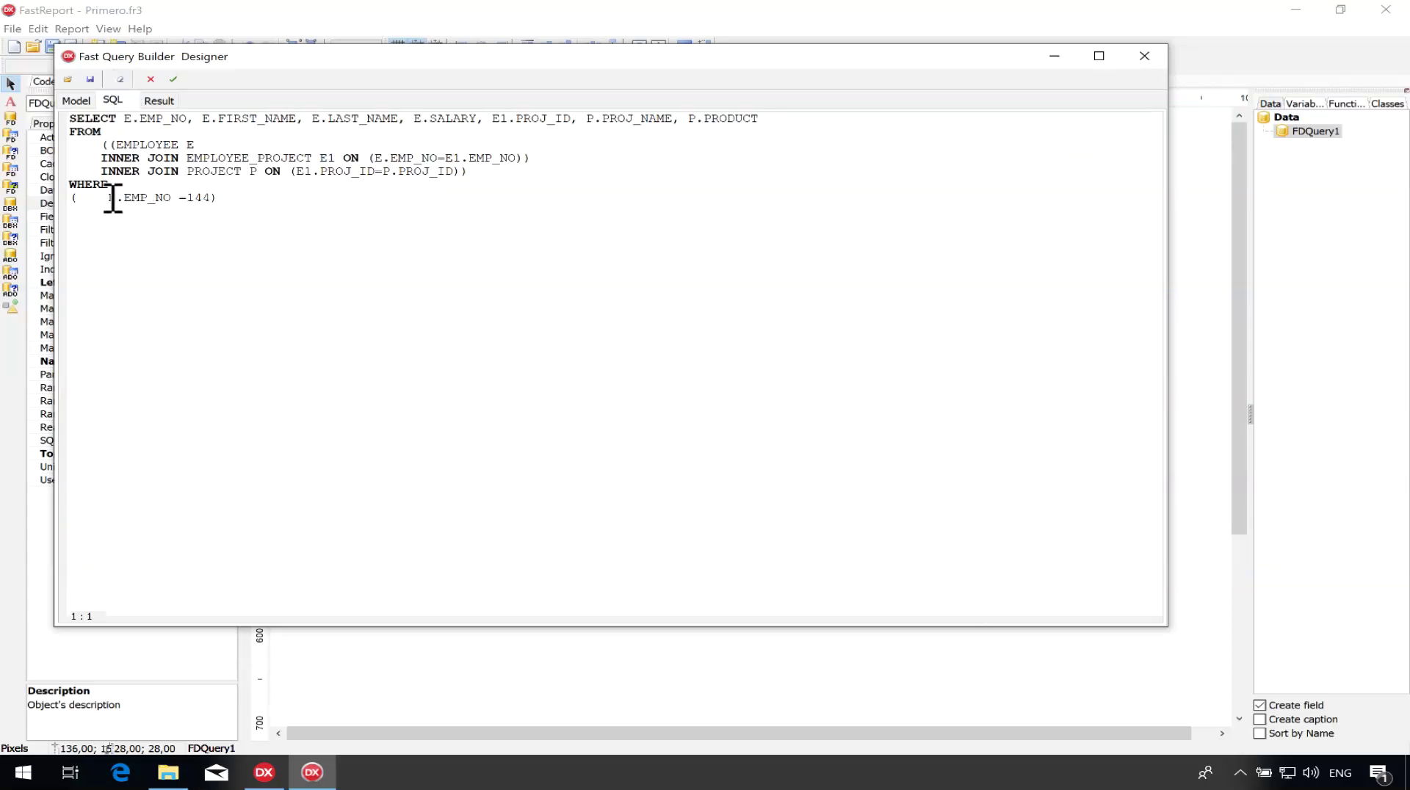
pyautogui.moveTo(101, 198); pyautogui.dragTo(207, 197)
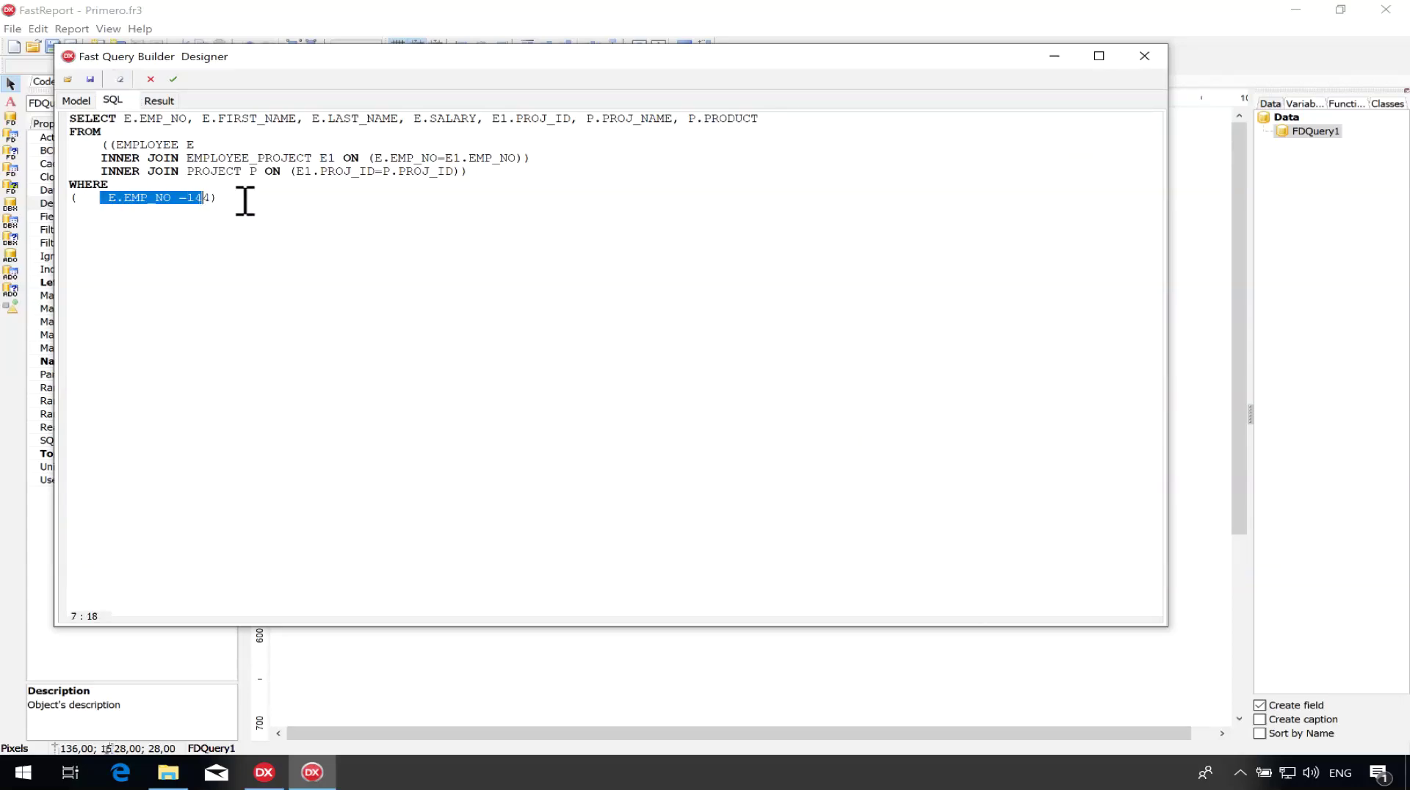
pyautogui.click(187, 152)
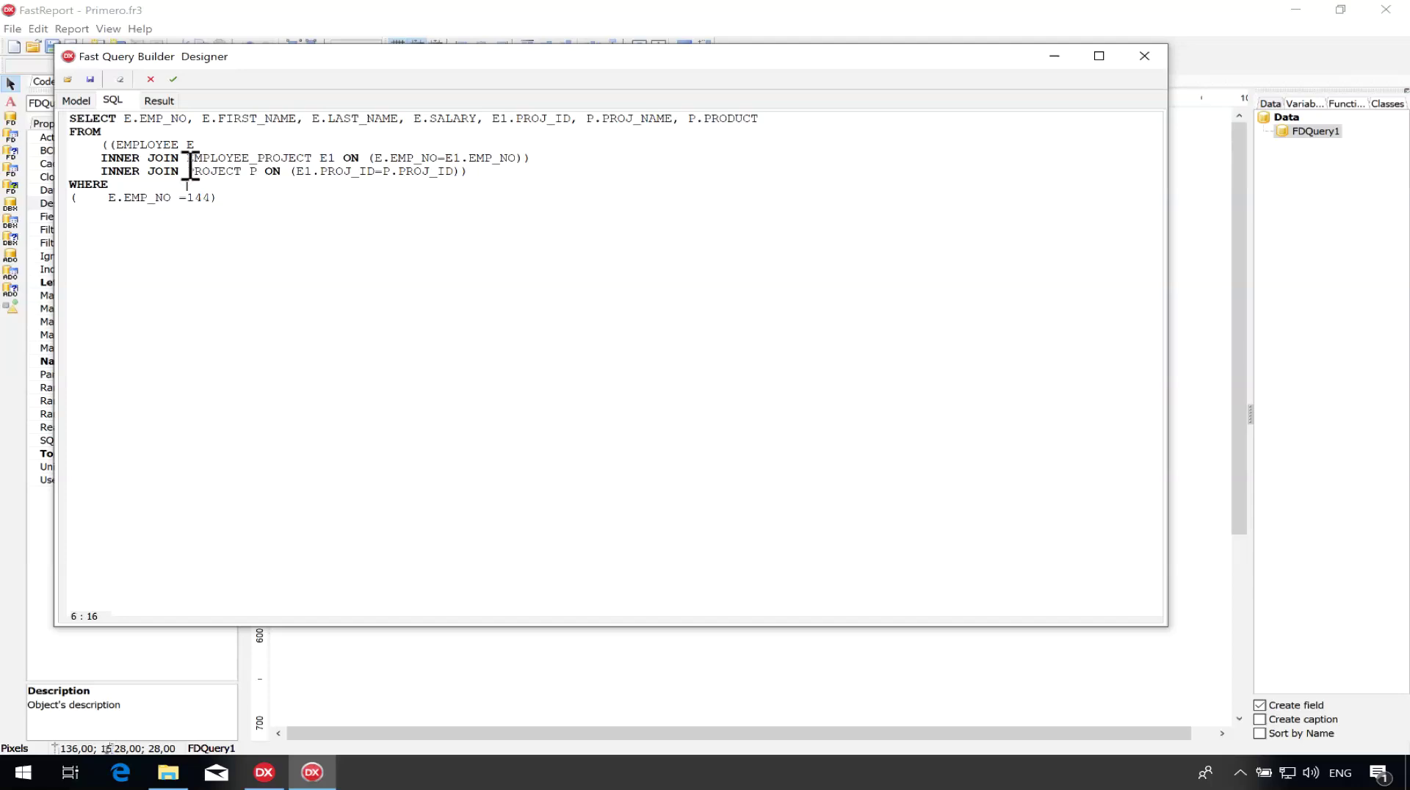
pyautogui.click(160, 101)
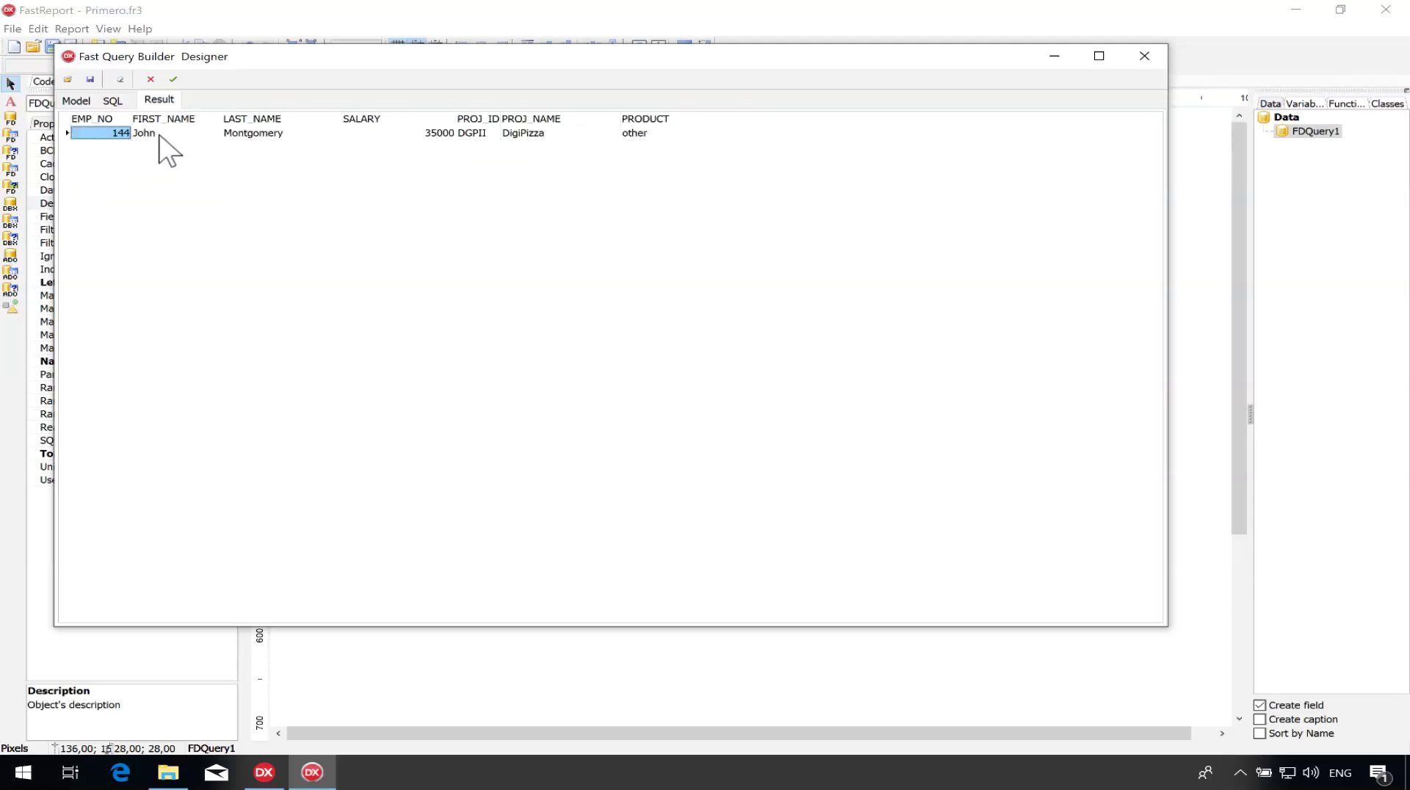
pyautogui.click(163, 133)
pyautogui.click(73, 99)
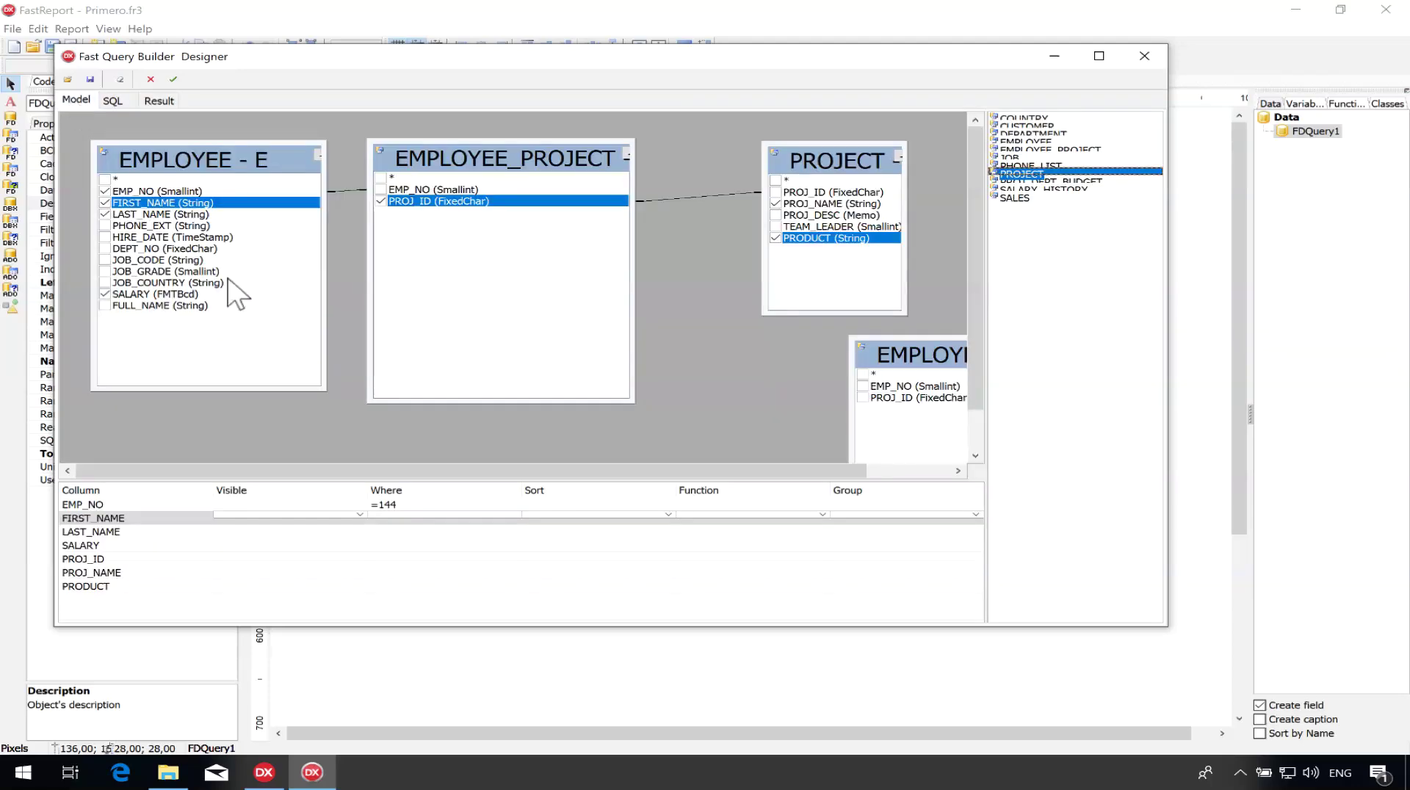
pyautogui.click(403, 504)
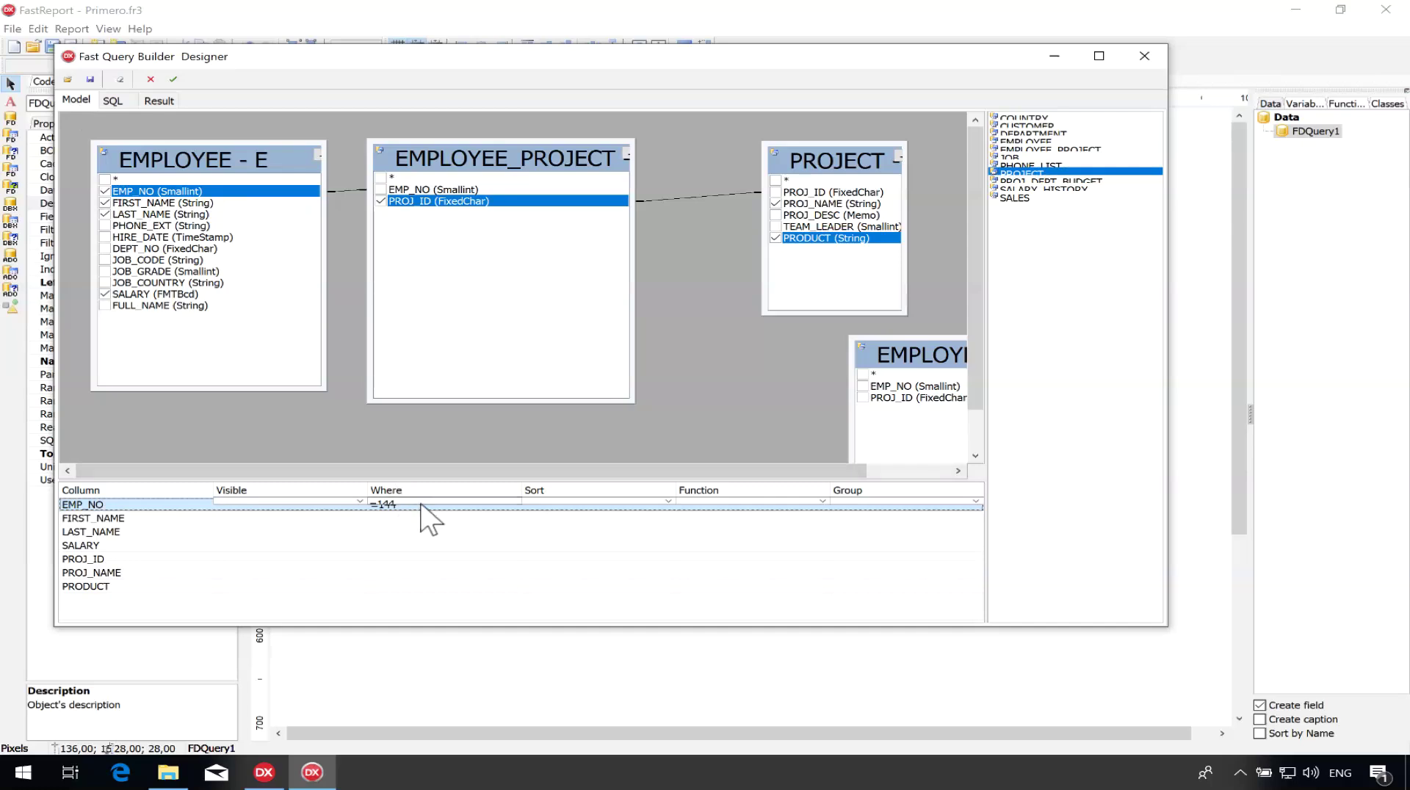
pyautogui.click(375, 504)
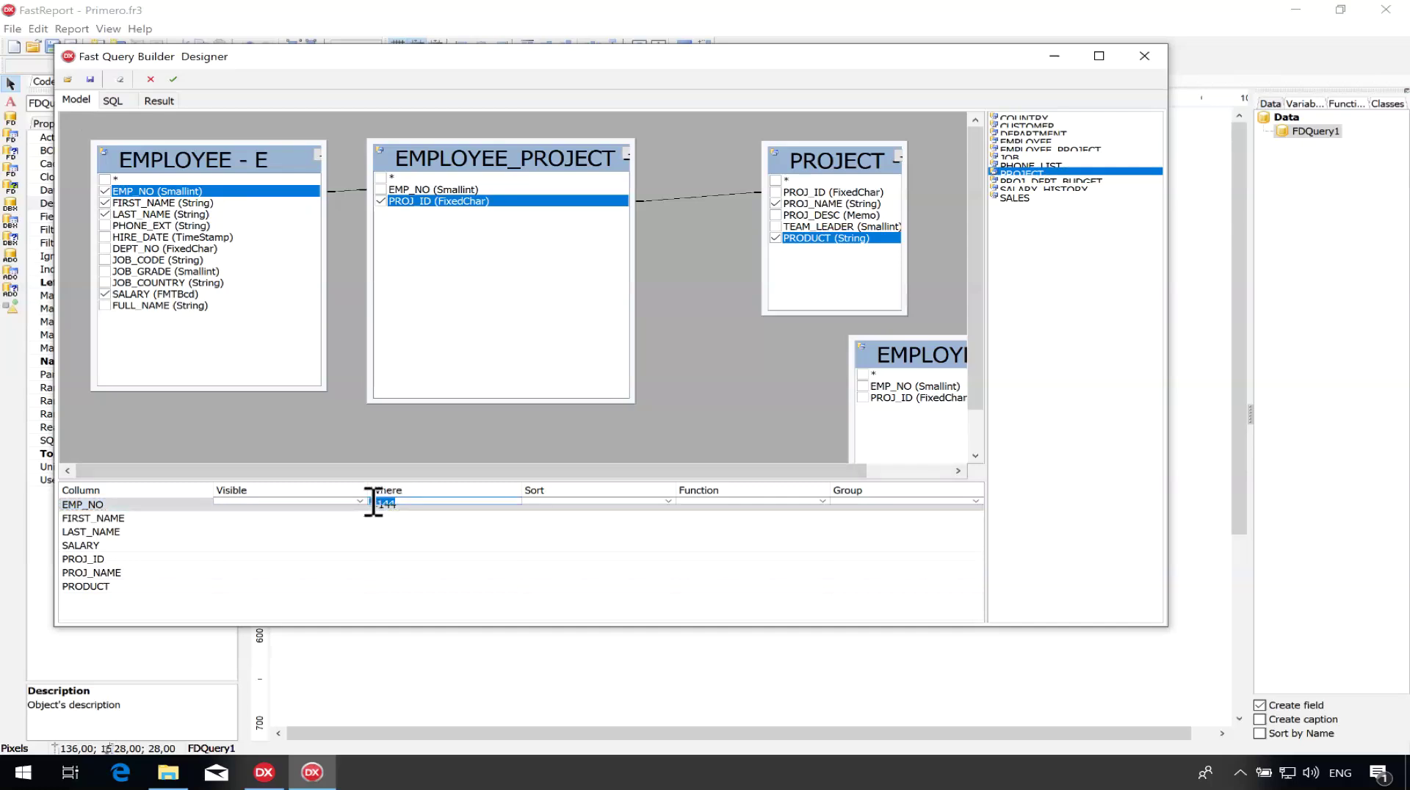
pyautogui.click(412, 532)
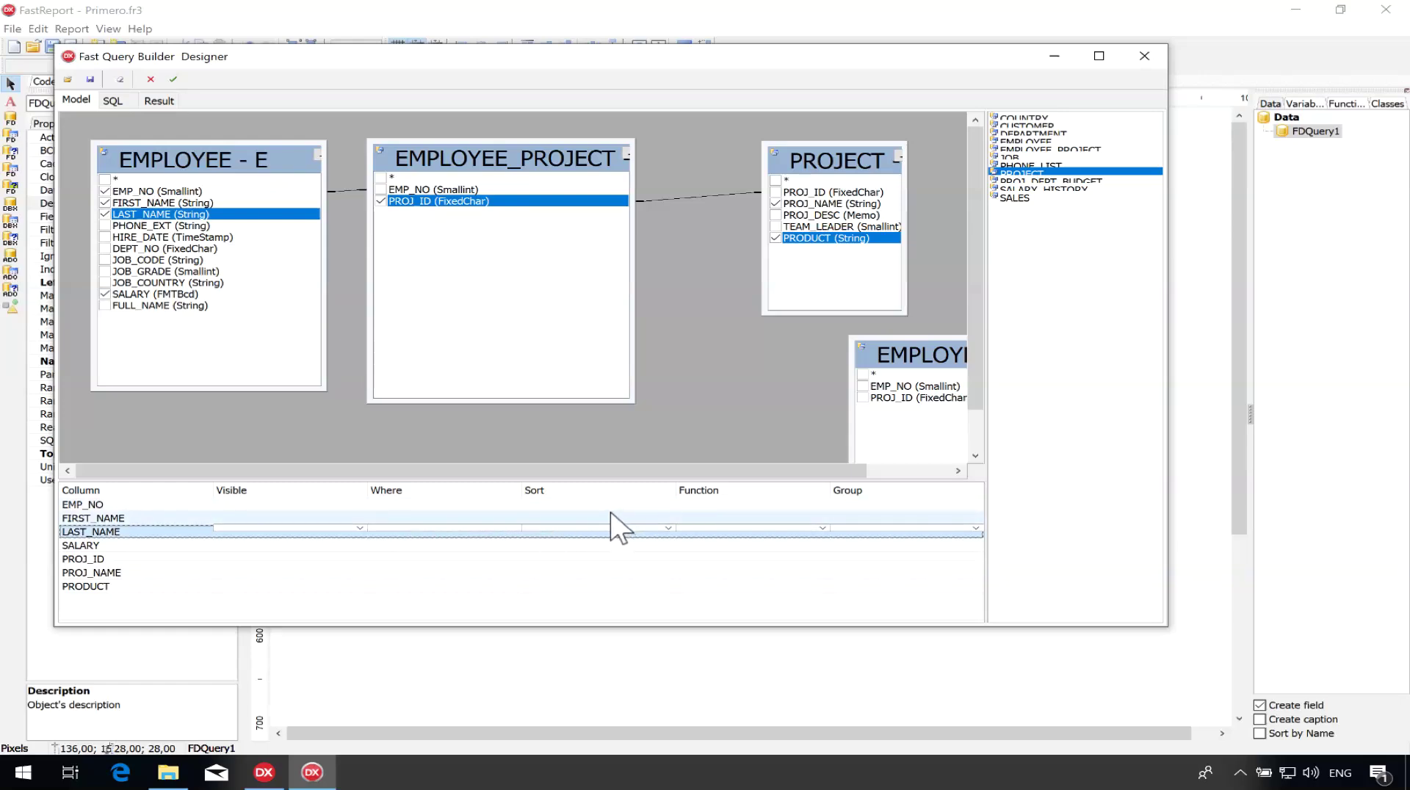
# Sort the query by FIRST_NAME ascending and preview the results.
pyautogui.click(145, 103)
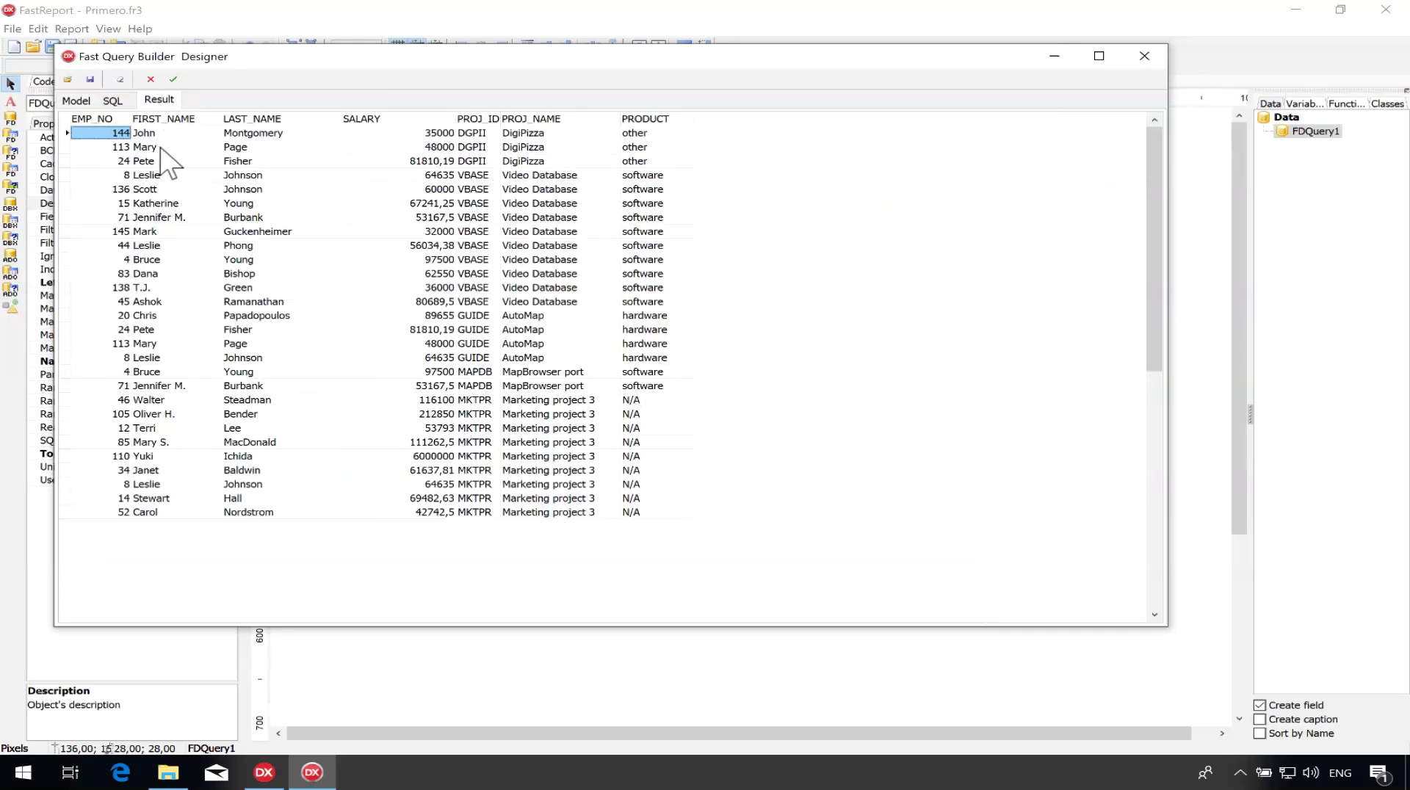
pyautogui.click(81, 97)
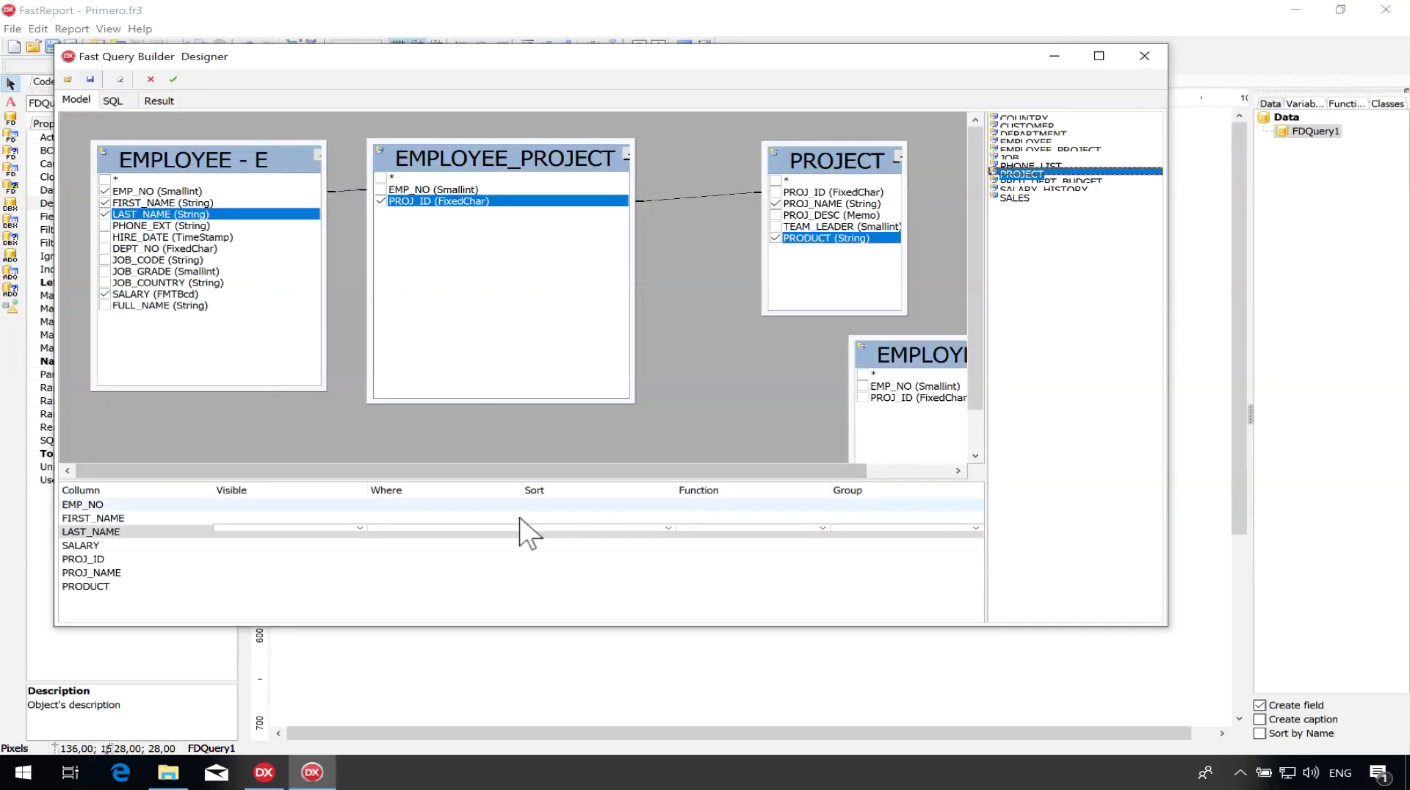
pyautogui.click(593, 517)
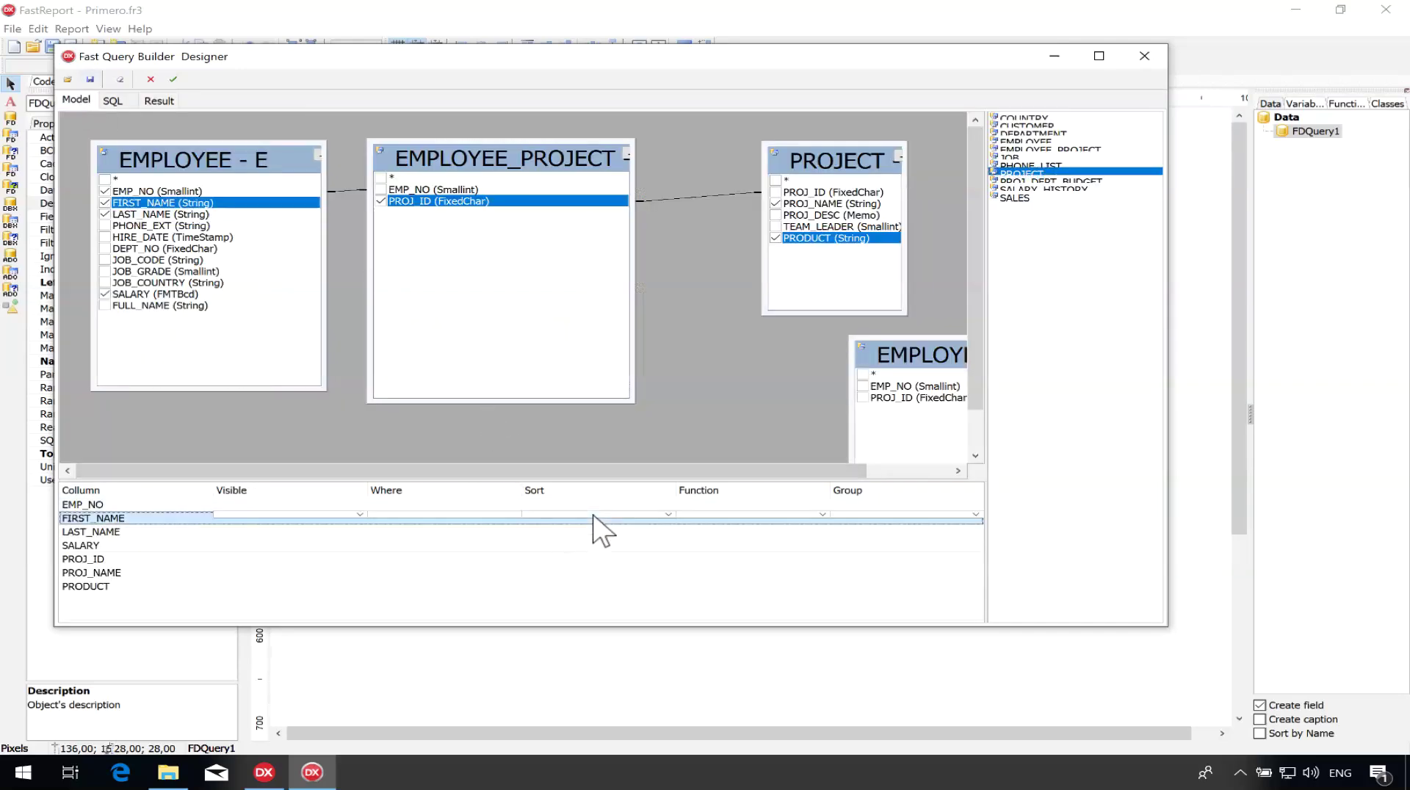
pyautogui.click(668, 514)
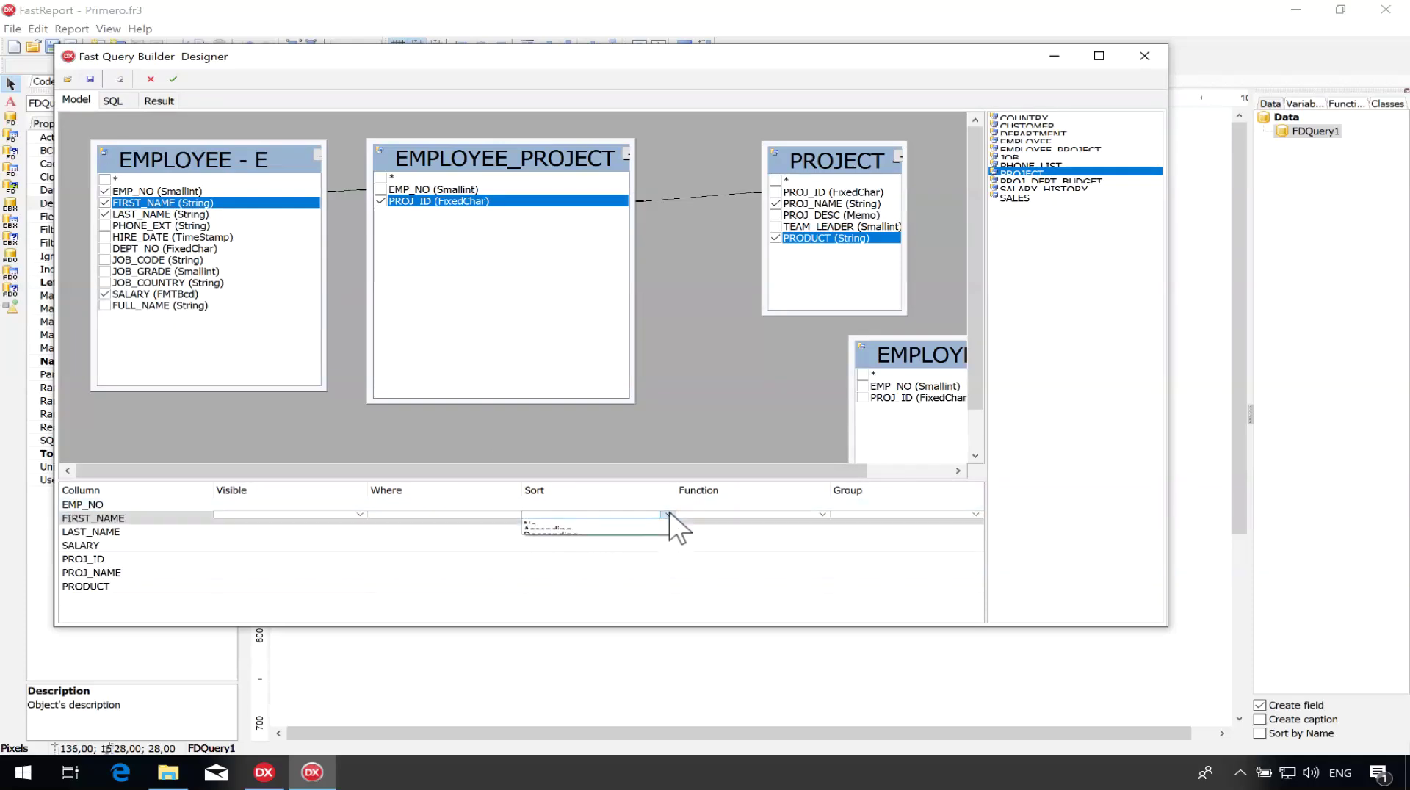
pyautogui.click(622, 529)
pyautogui.click(608, 534)
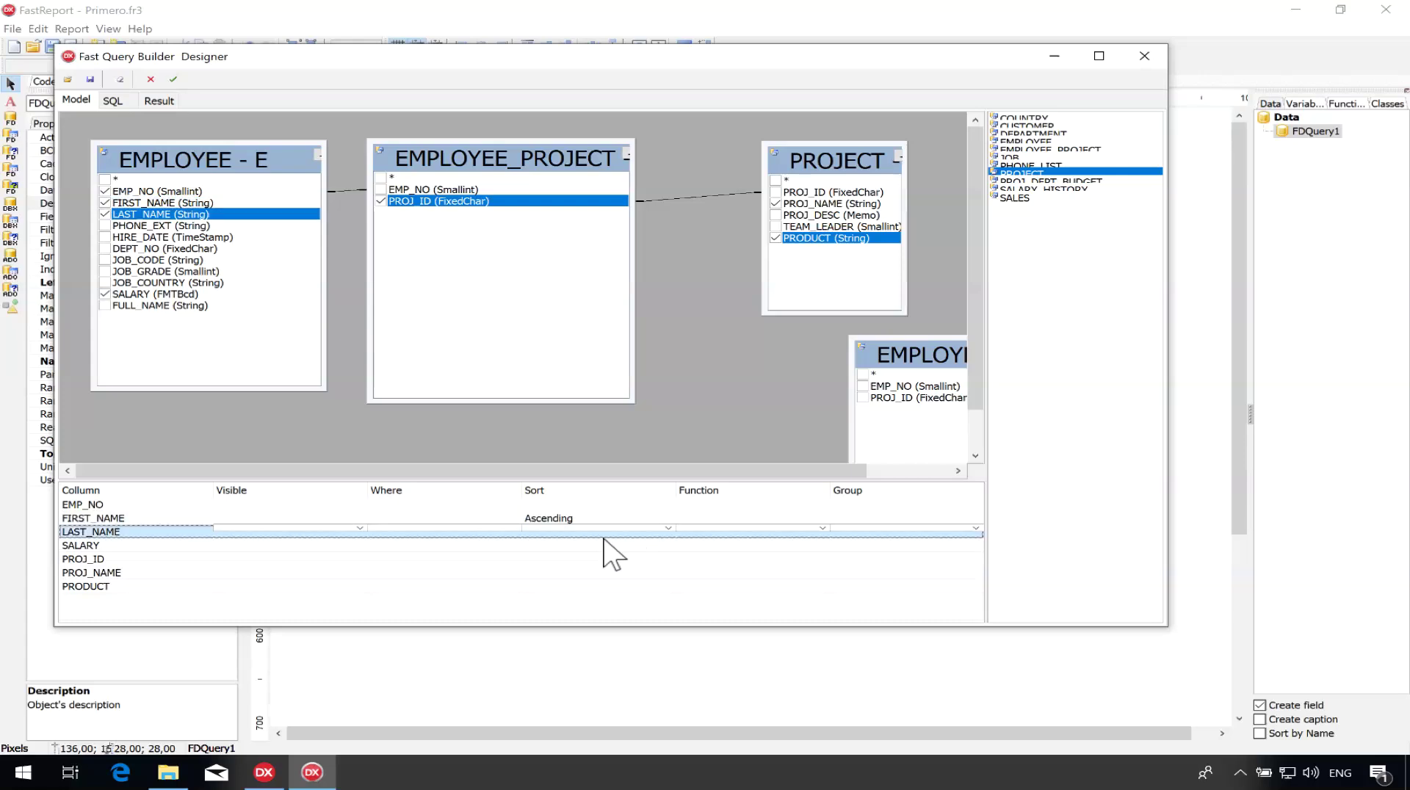
pyautogui.click(617, 550)
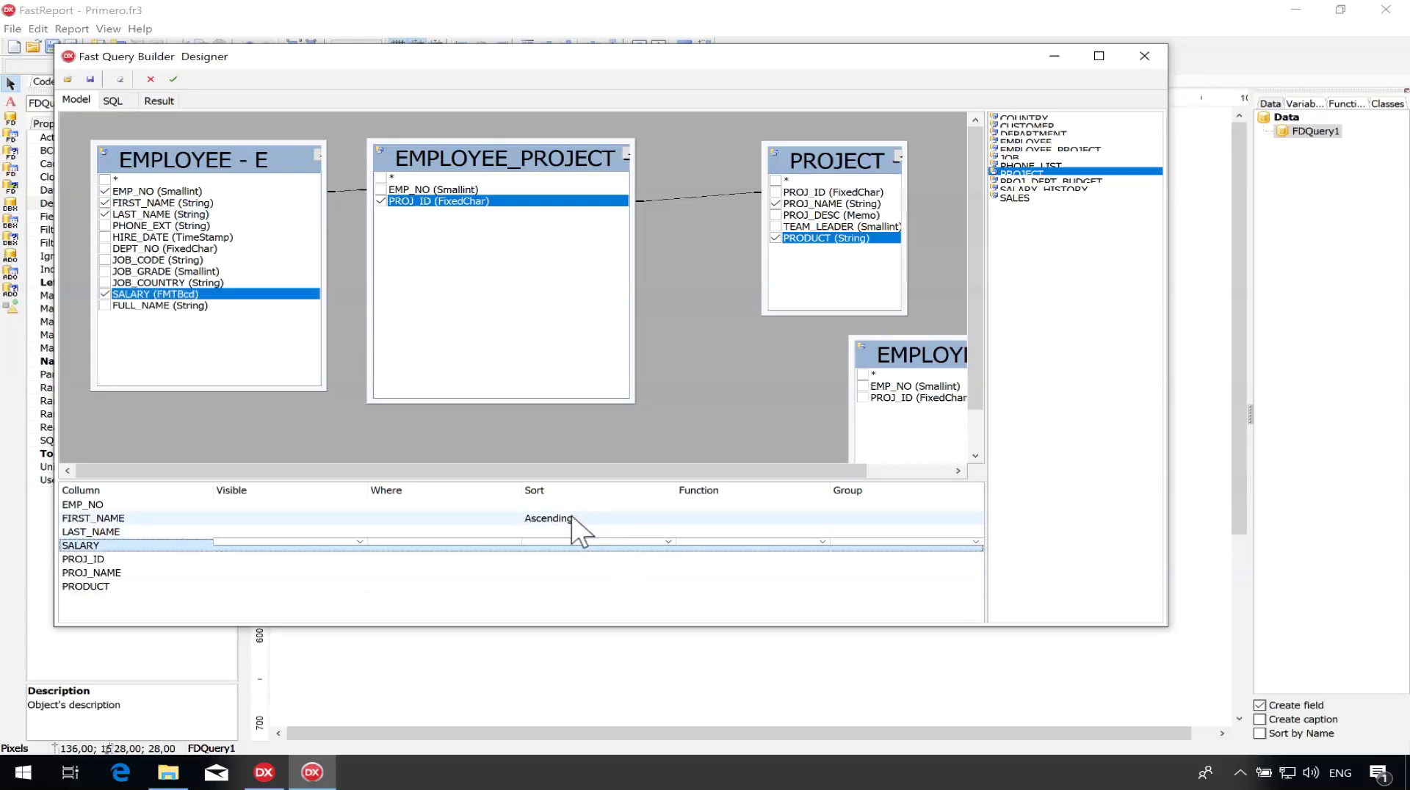
pyautogui.click(156, 100)
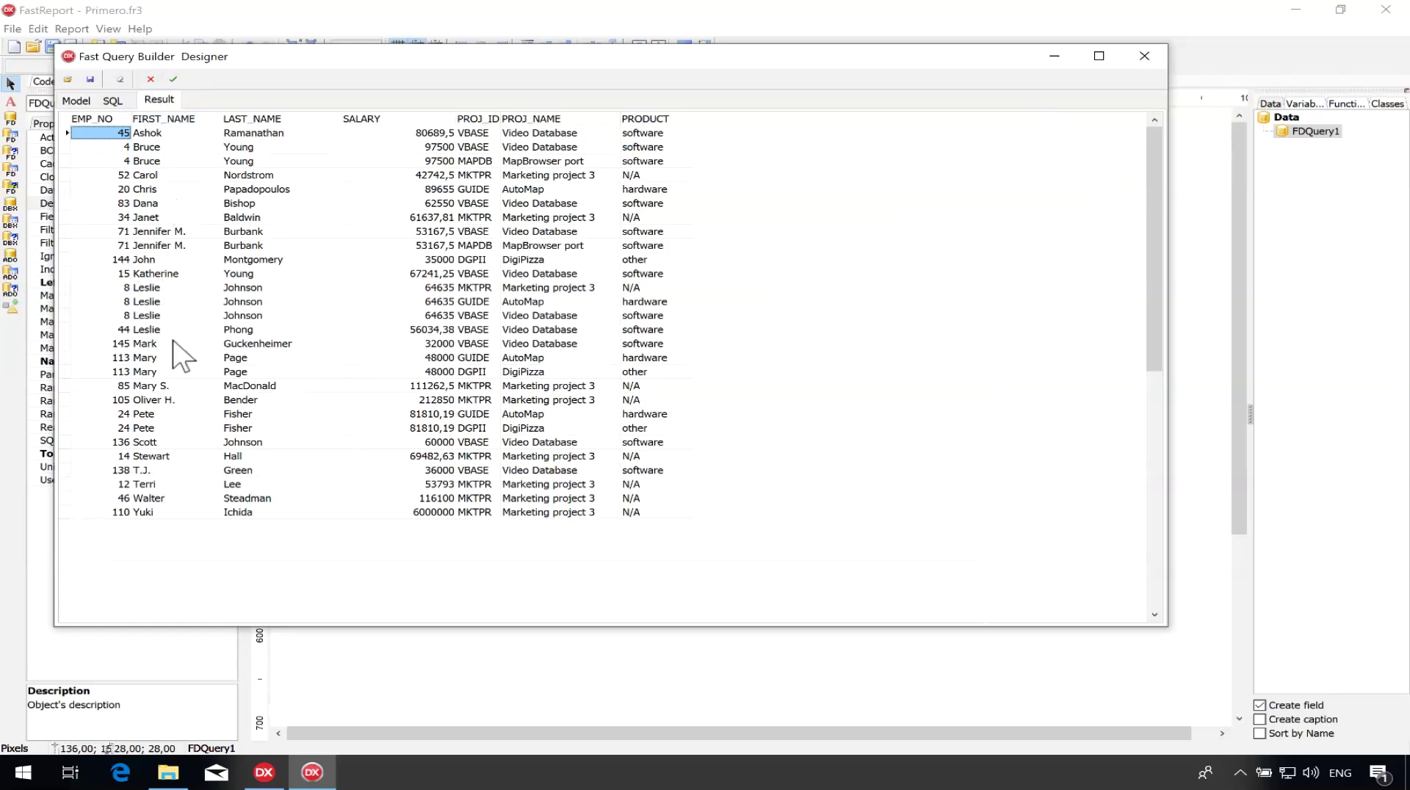
pyautogui.click(76, 100)
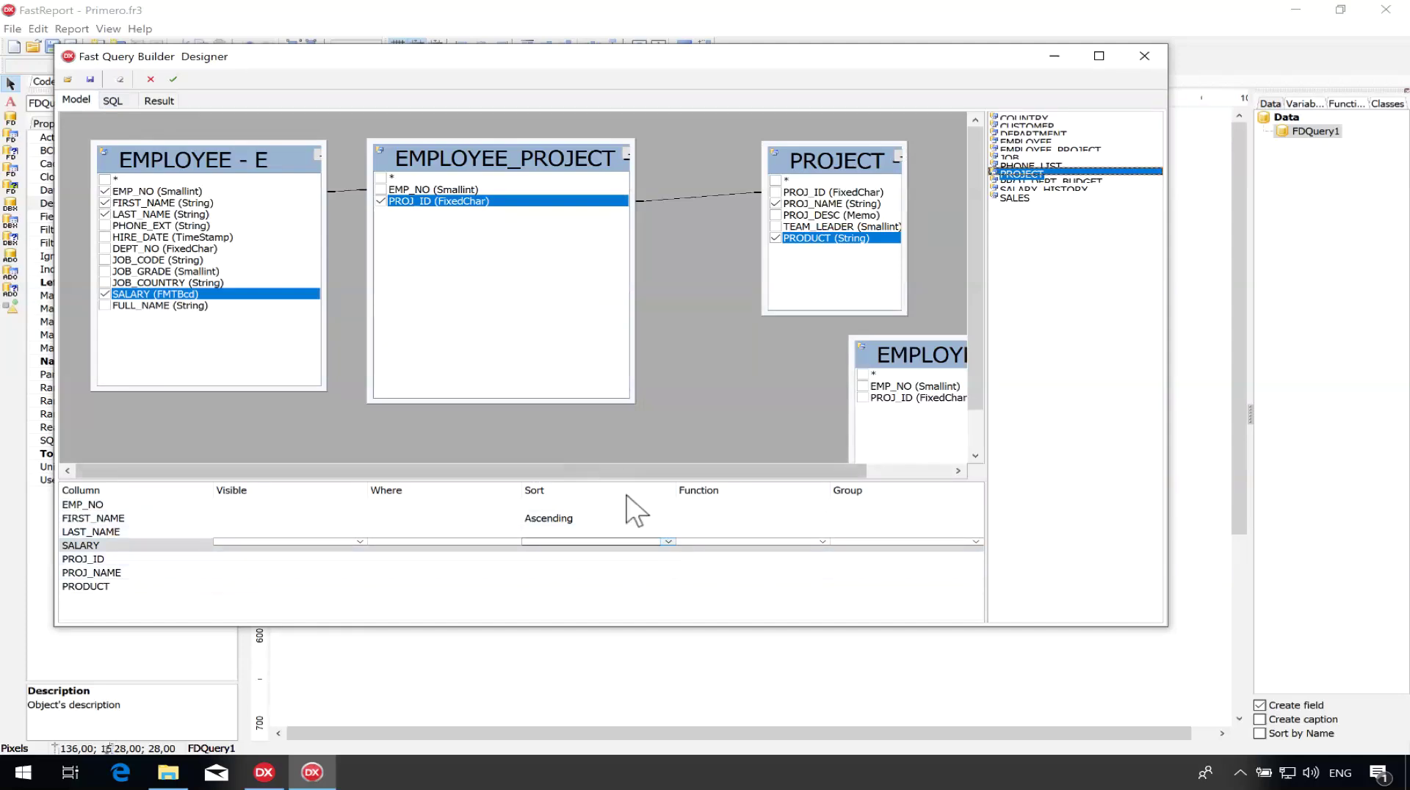
# Sort SALARY descending, then verify the results and the ORDER BY E.FIRST_NAME, E.SALARY DESC SQL.
pyautogui.click(668, 542)
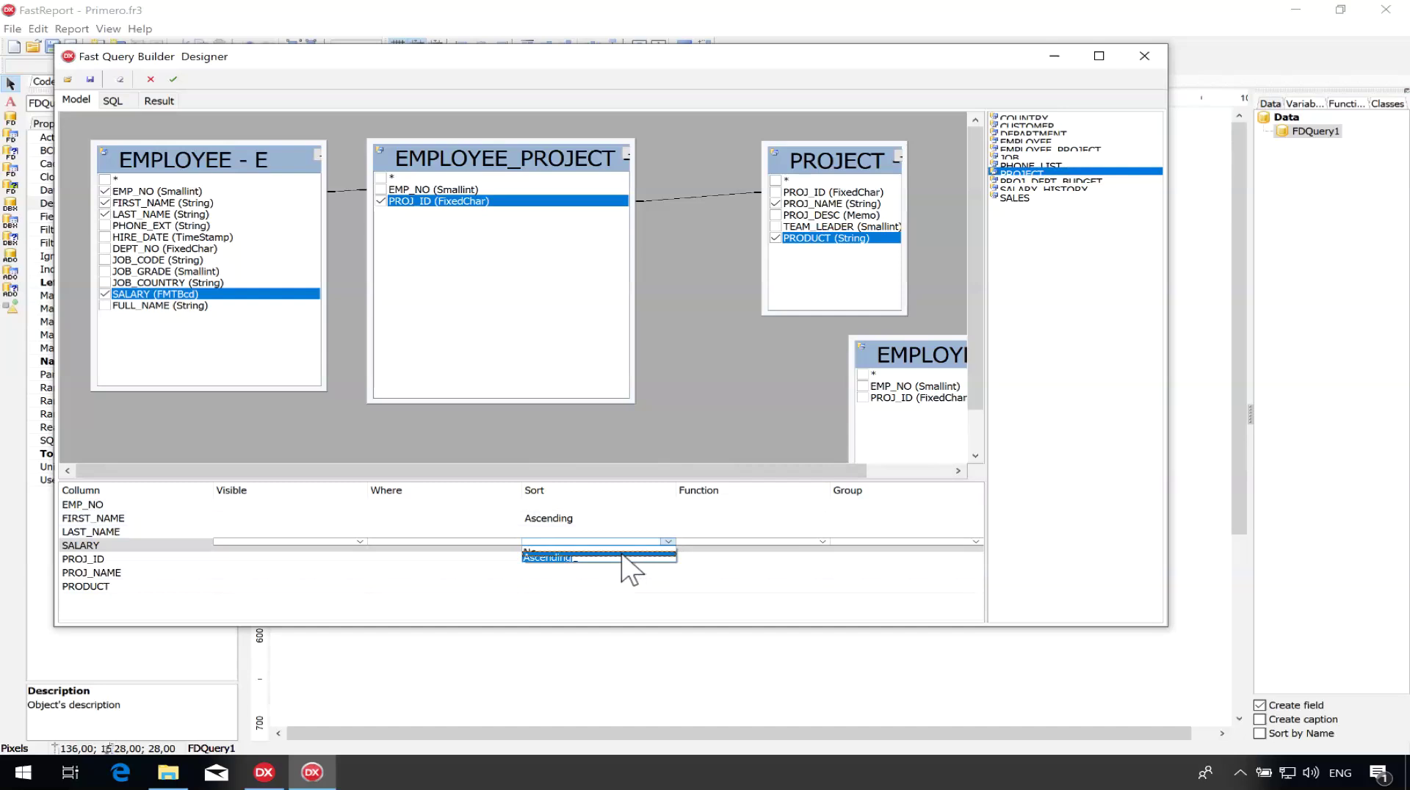
pyautogui.click(575, 573)
pyautogui.click(573, 574)
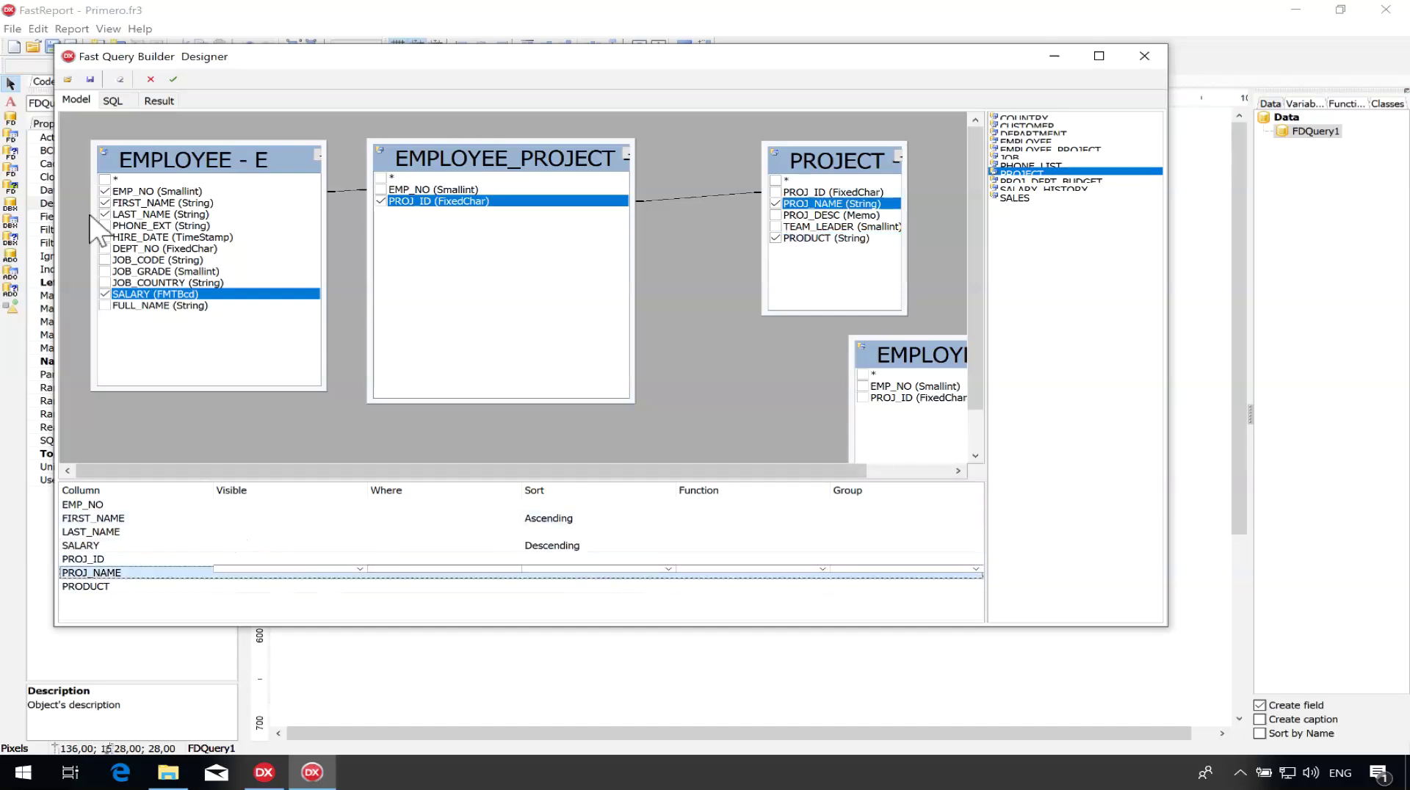
pyautogui.click(157, 100)
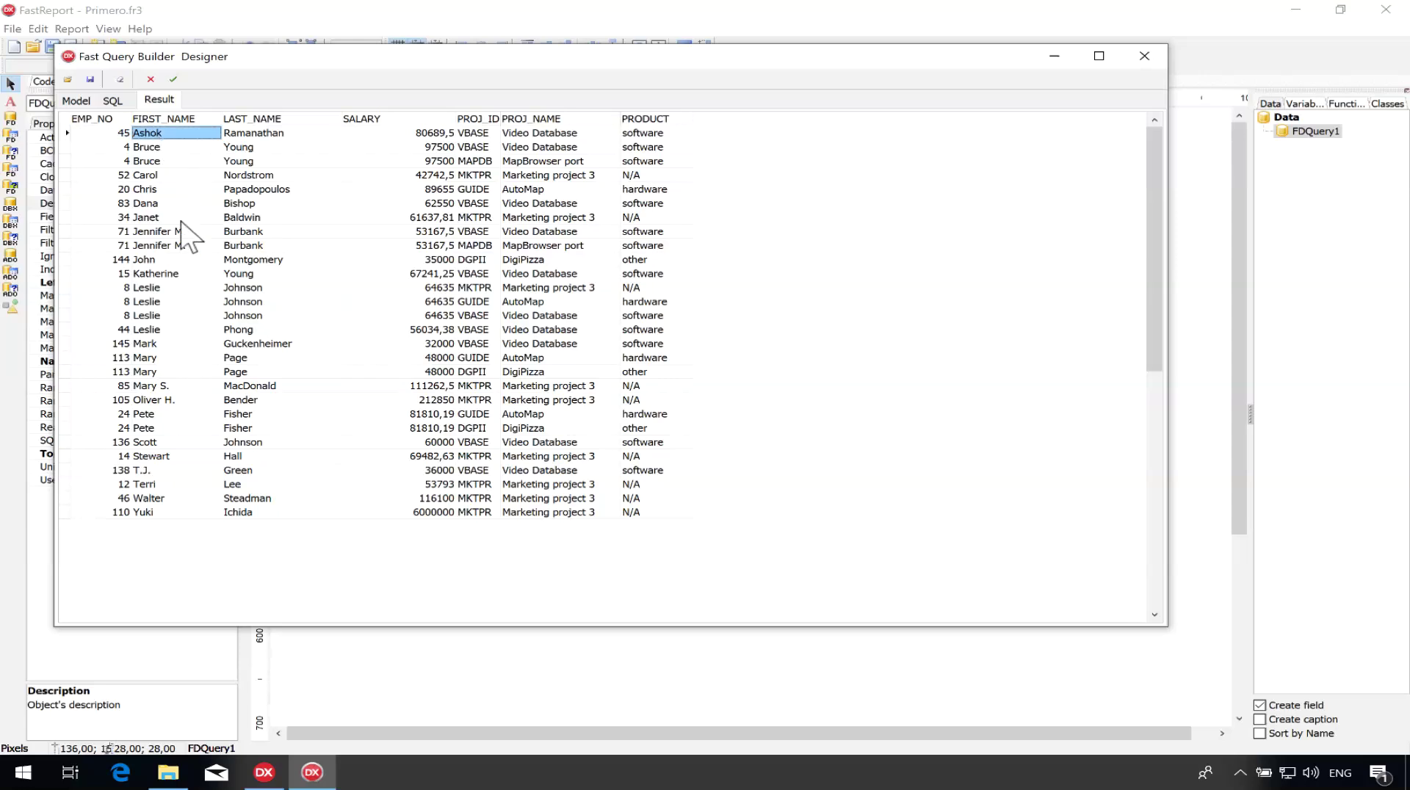
pyautogui.press('Tab')
pyautogui.press('Tab')
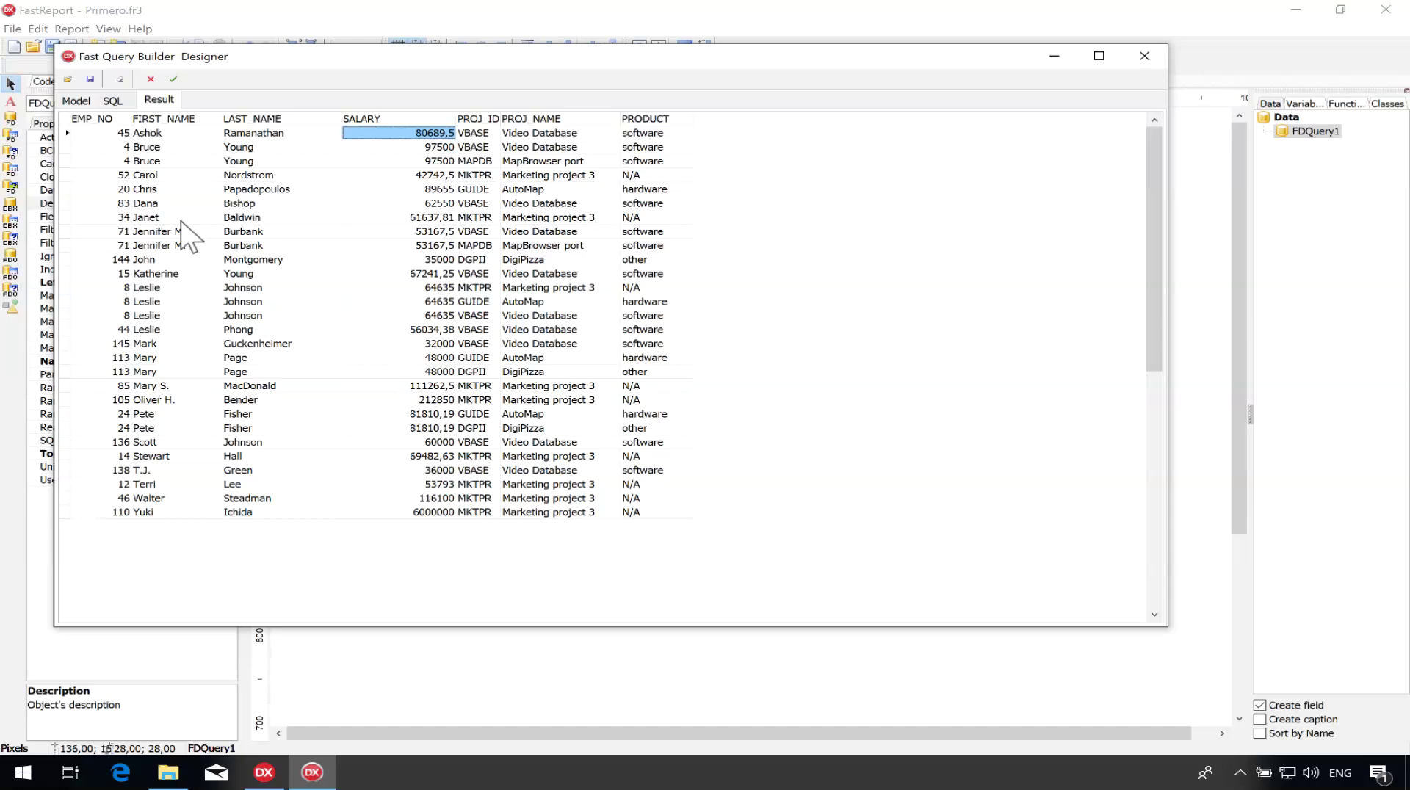
pyautogui.press('Tab')
pyautogui.press('Tab')
pyautogui.press('Tab')
pyautogui.hotkey('shift', 'Tab')
pyautogui.hotkey('shift', 'Tab')
pyautogui.hotkey('shift', 'Tab')
pyautogui.click(114, 100)
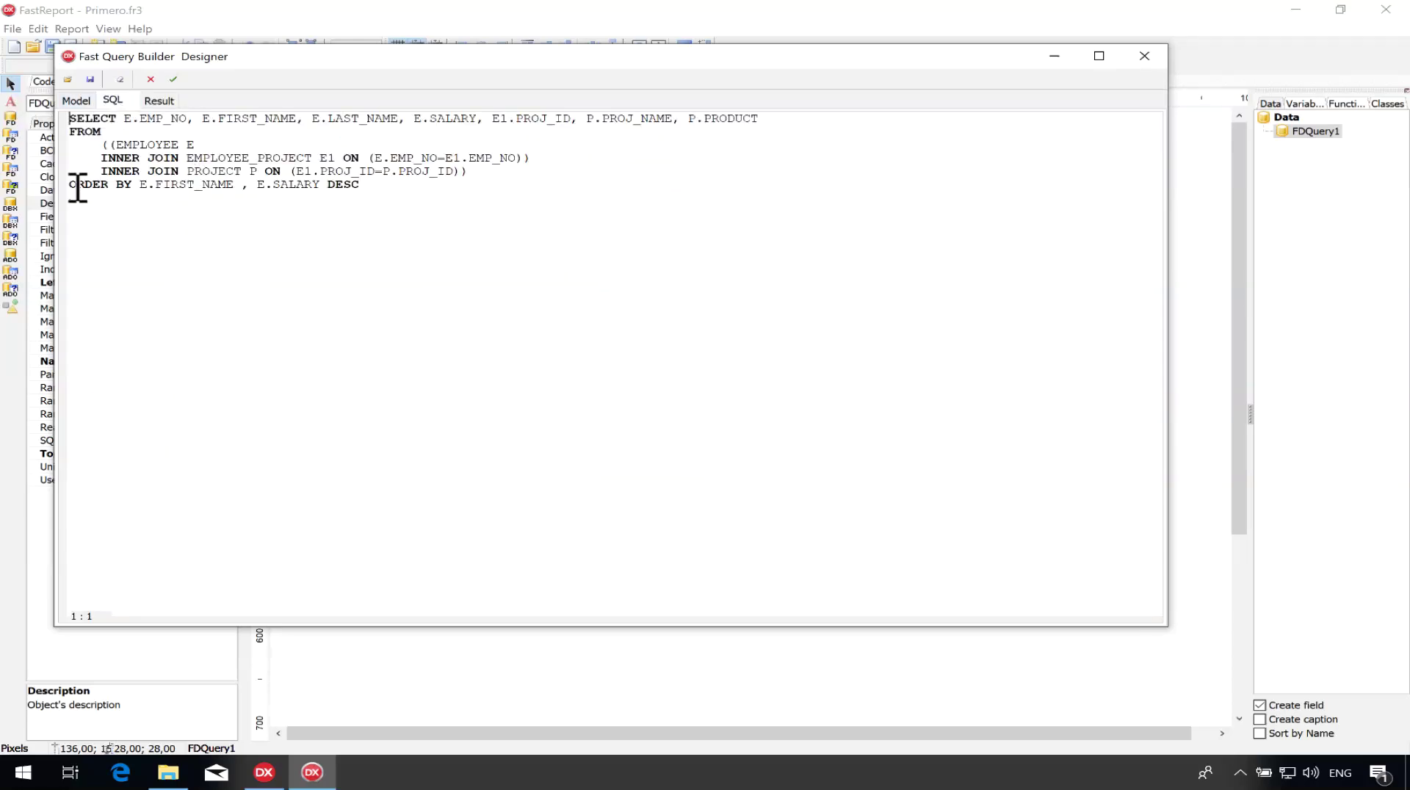
pyautogui.click(78, 98)
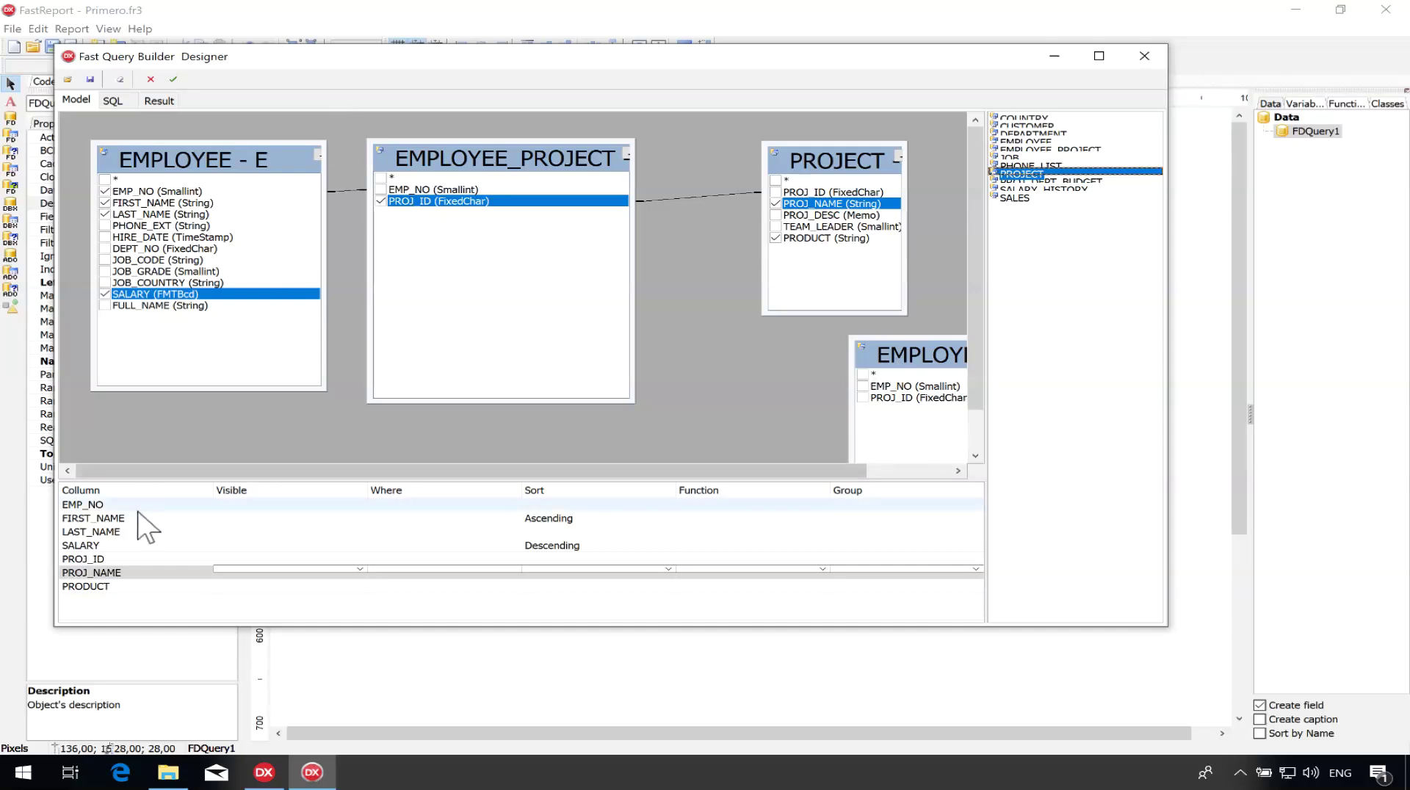
# Accept the built query into FDQuery1's SQL editor and enlarge the editor to show full lines.
pyautogui.click(171, 80)
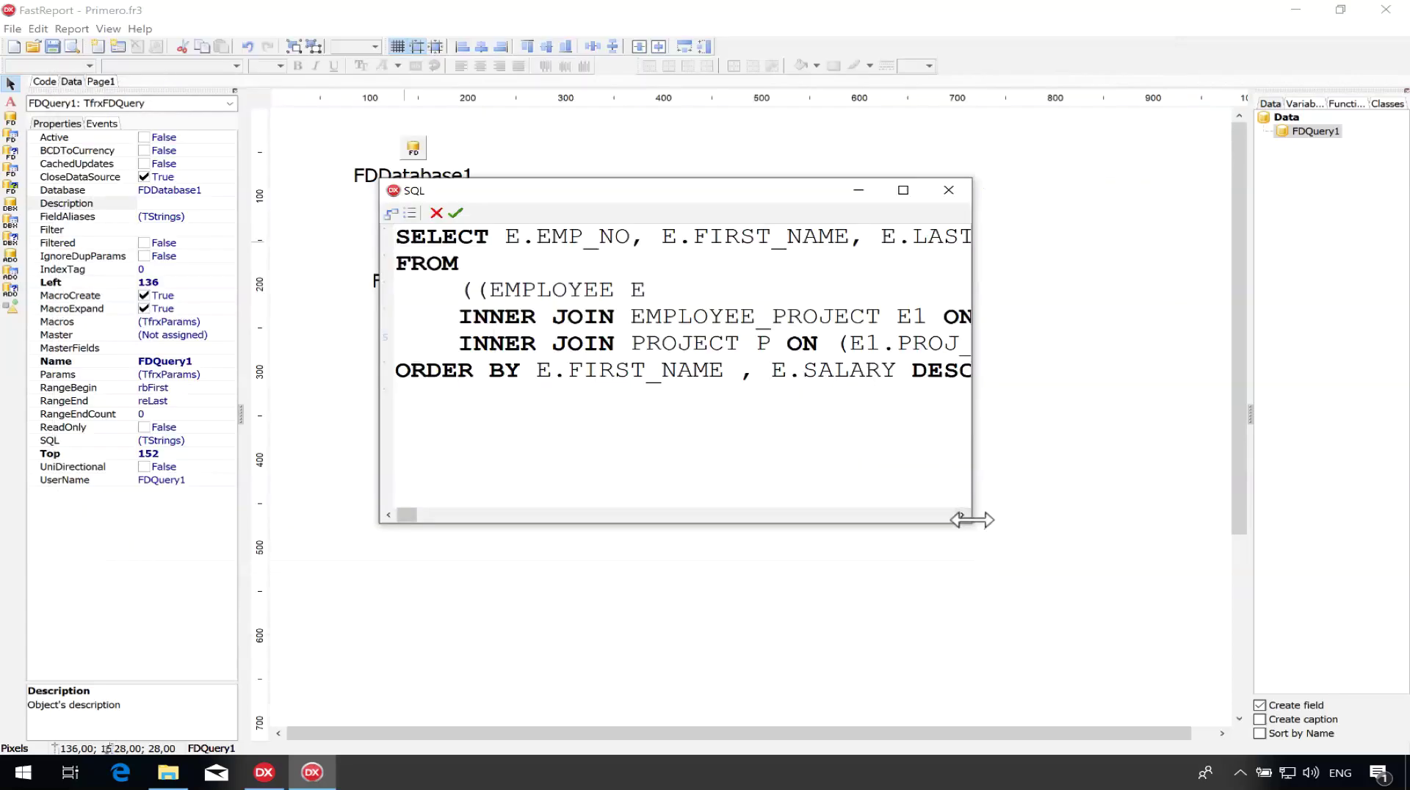
pyautogui.moveTo(971, 520); pyautogui.dragTo(1128, 479)
pyautogui.moveTo(787, 200); pyautogui.dragTo(689, 175)
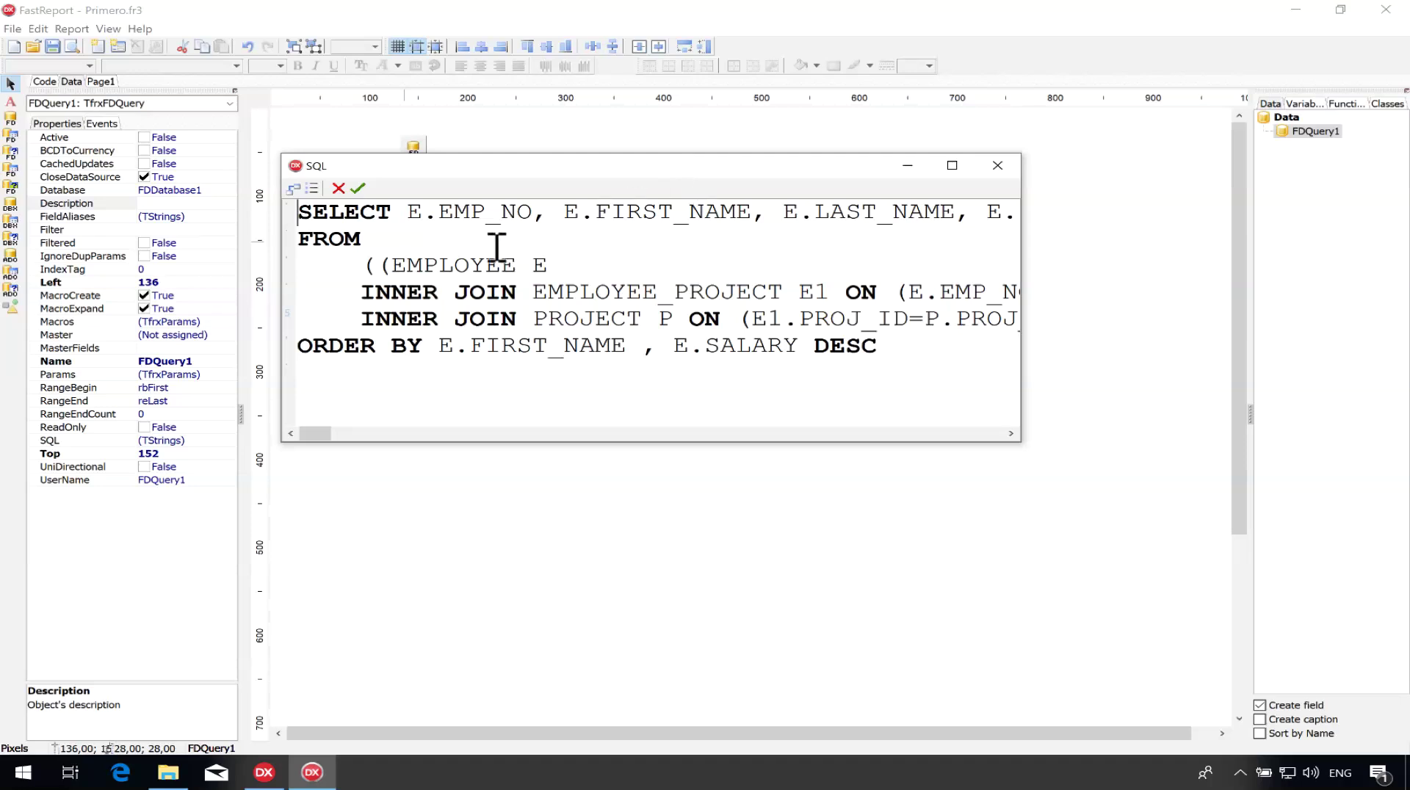
pyautogui.moveTo(362, 239); pyautogui.dragTo(309, 229)
pyautogui.click(364, 239)
pyautogui.click(470, 319)
# Reopen the query builder to tidy the EMPLOYEE and EMPLOYEE_PROJECT table layout, then close it.
pyautogui.click(294, 189)
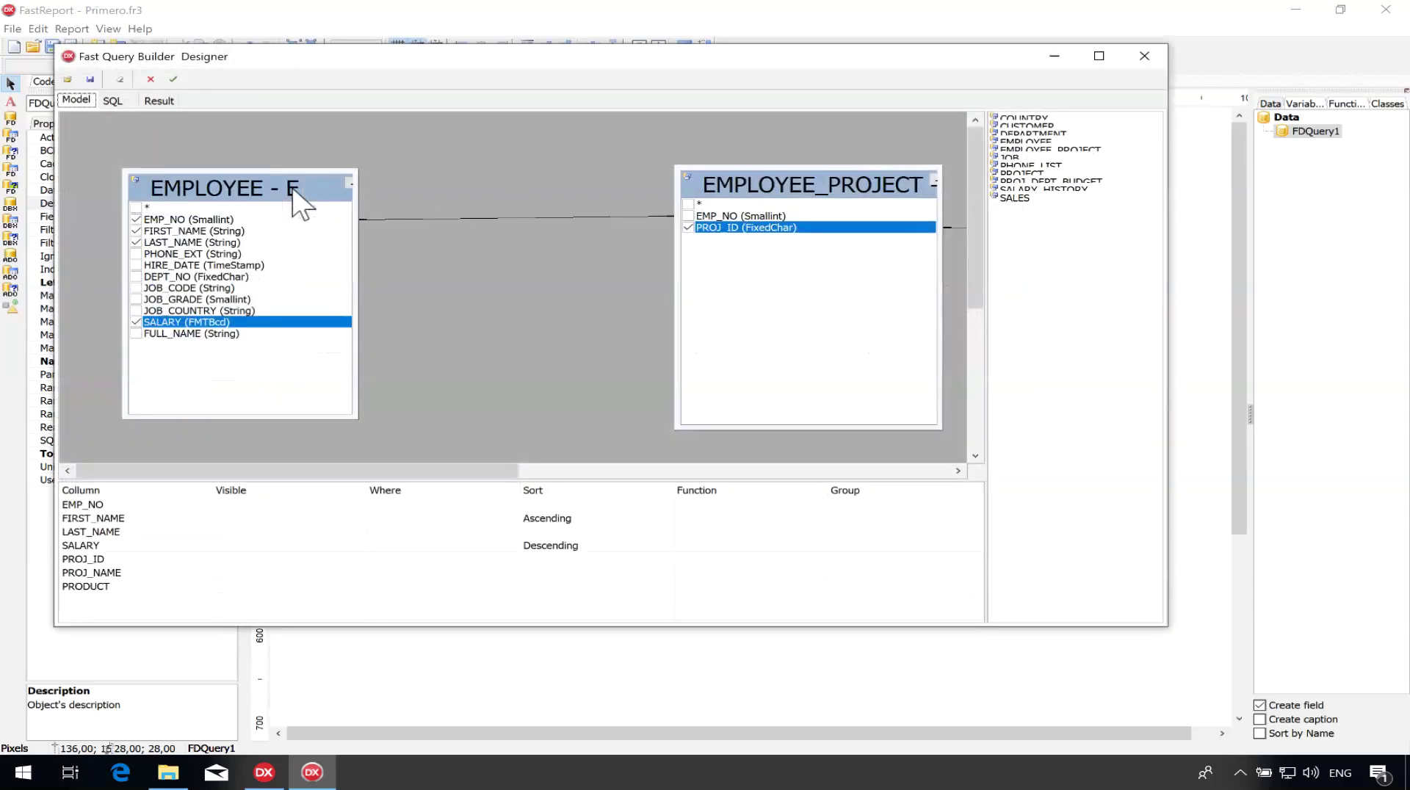
pyautogui.moveTo(725, 186); pyautogui.dragTo(596, 183)
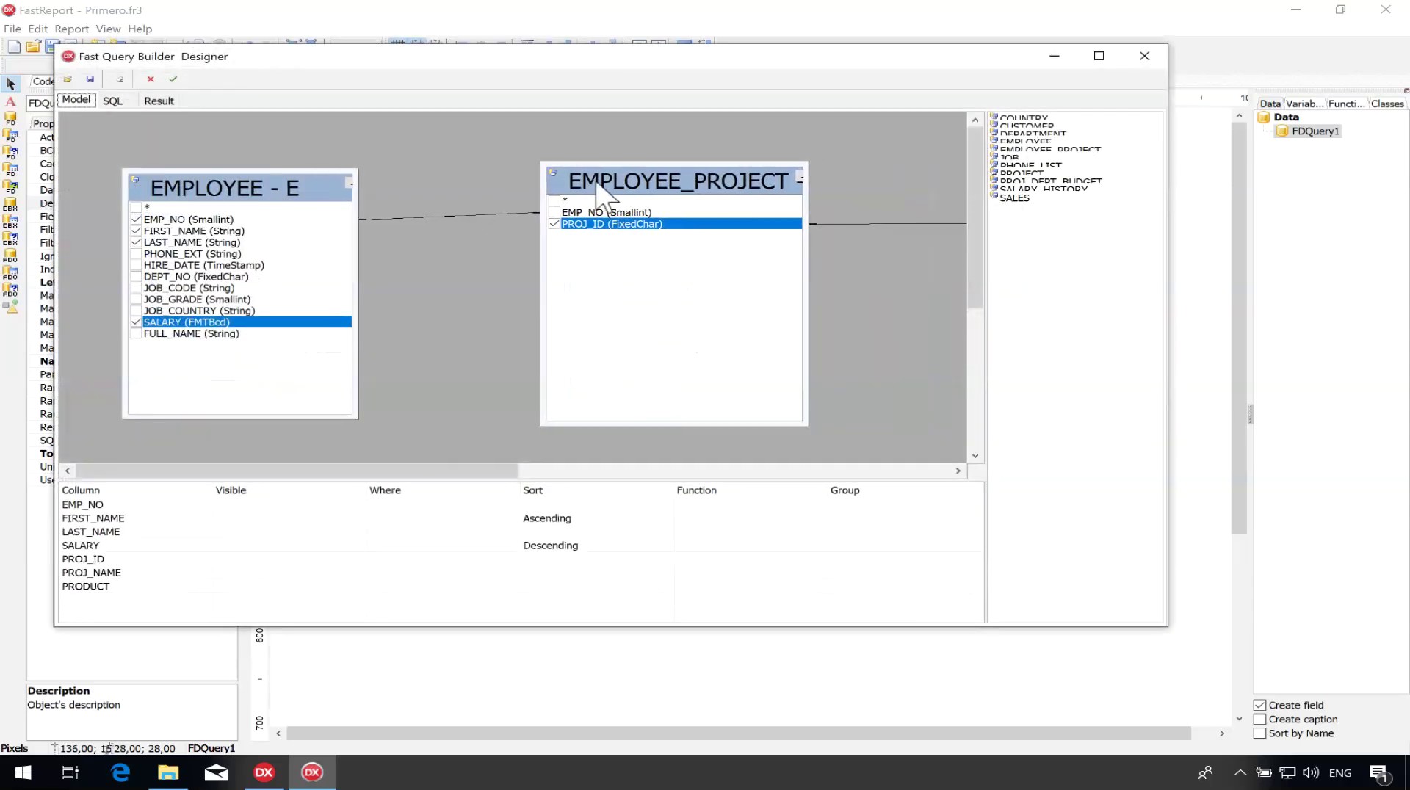
pyautogui.moveTo(244, 189); pyautogui.dragTo(218, 177)
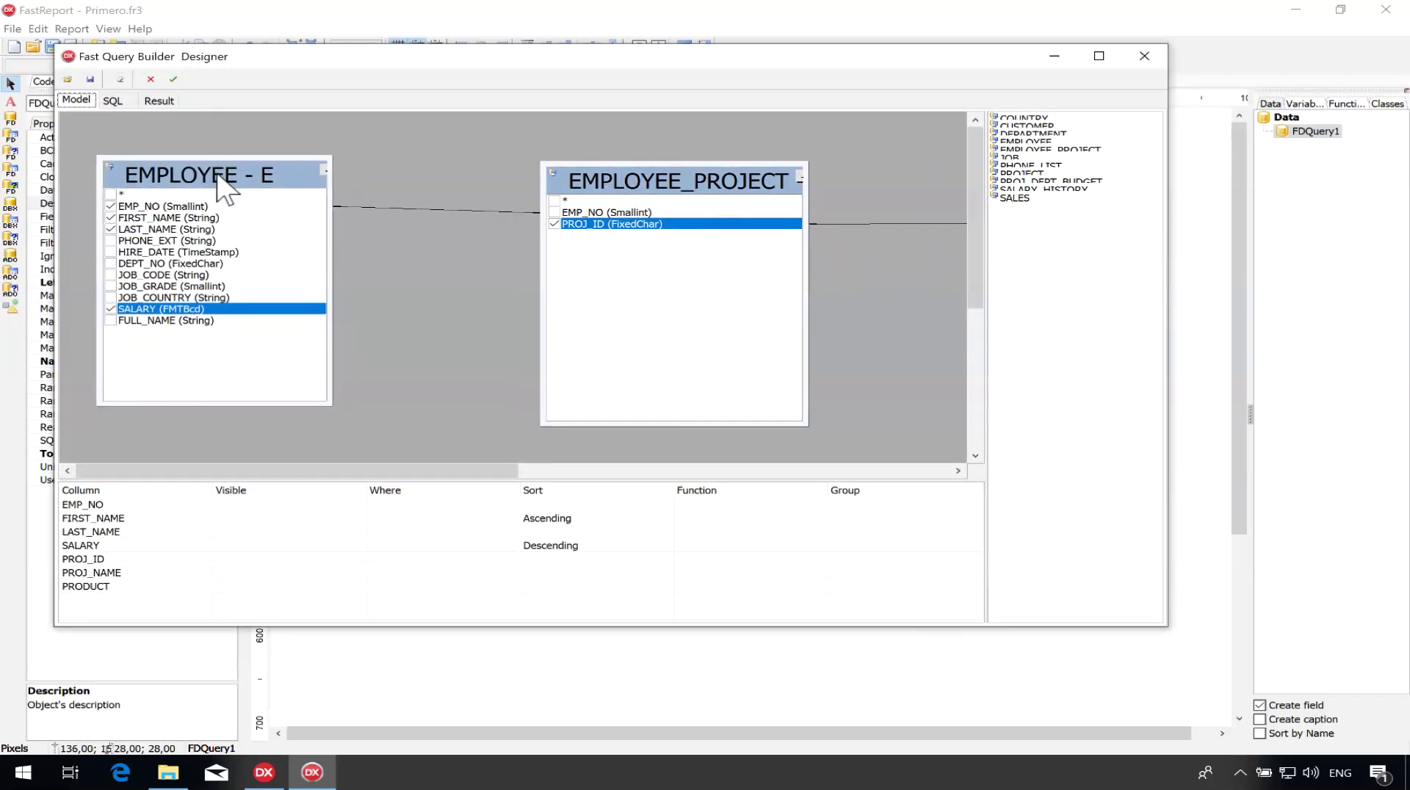
pyautogui.click(1144, 56)
pyautogui.click(455, 239)
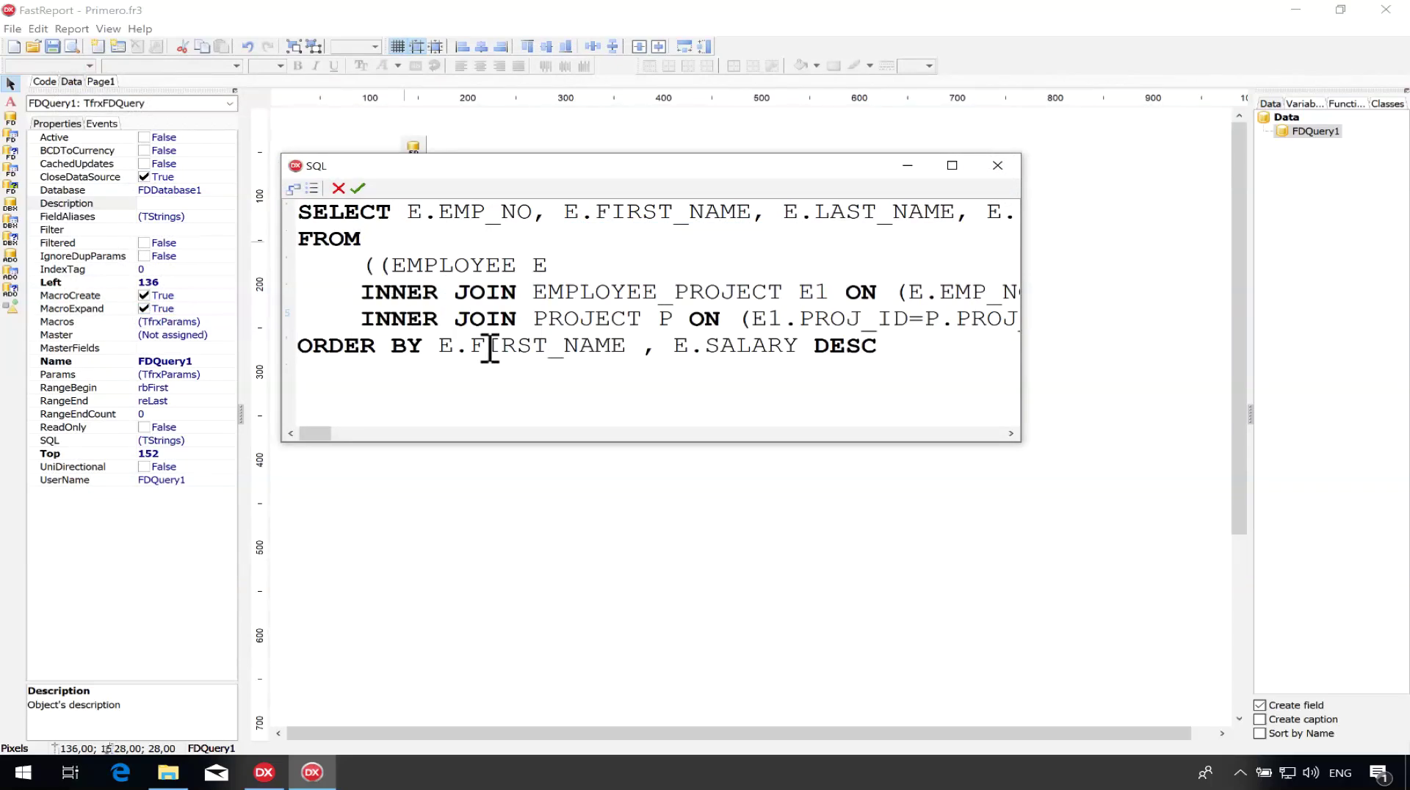
# Confirm the SQL, expand FDQuery1's fields EMP_NO through PRODUCT, and review its SQL.
pyautogui.click(359, 191)
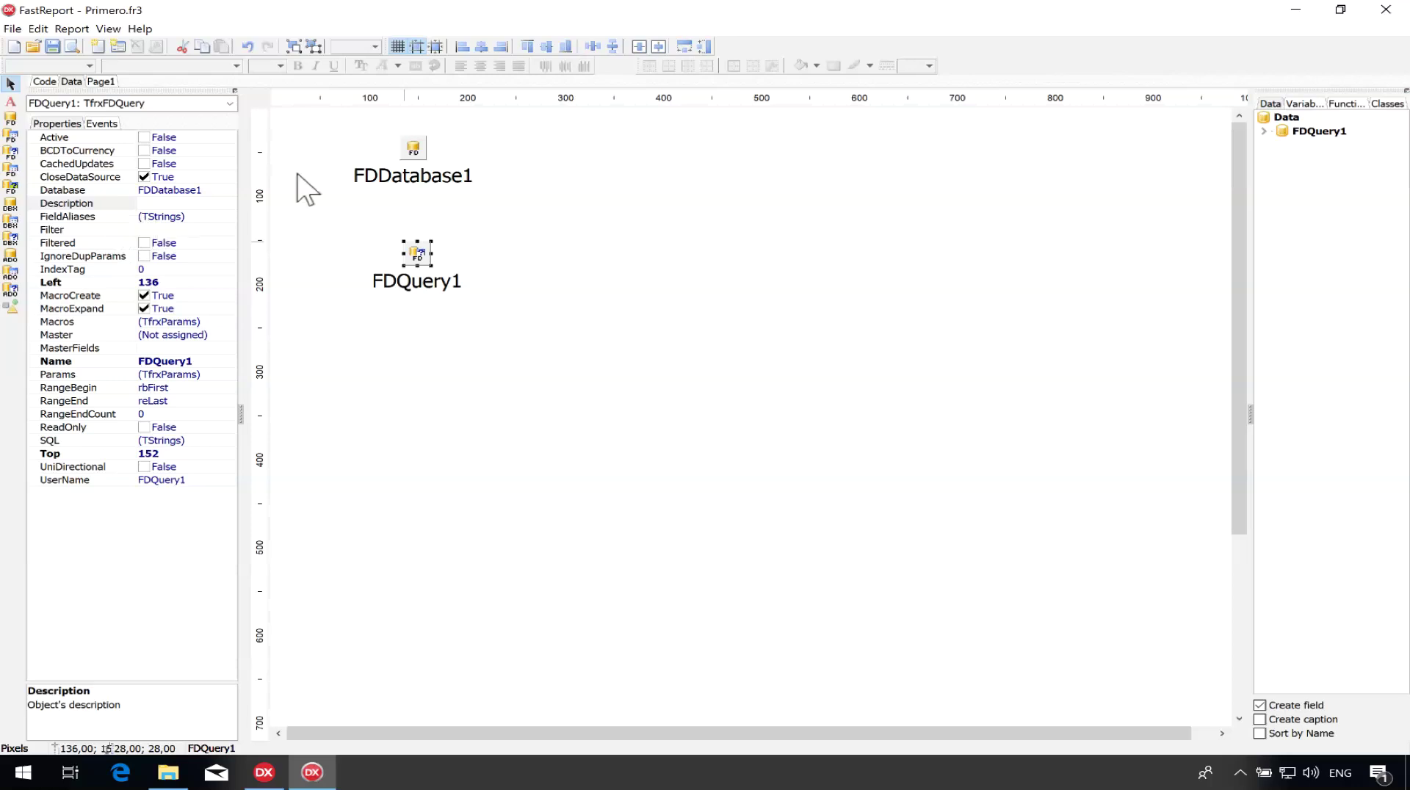
pyautogui.click(1264, 131)
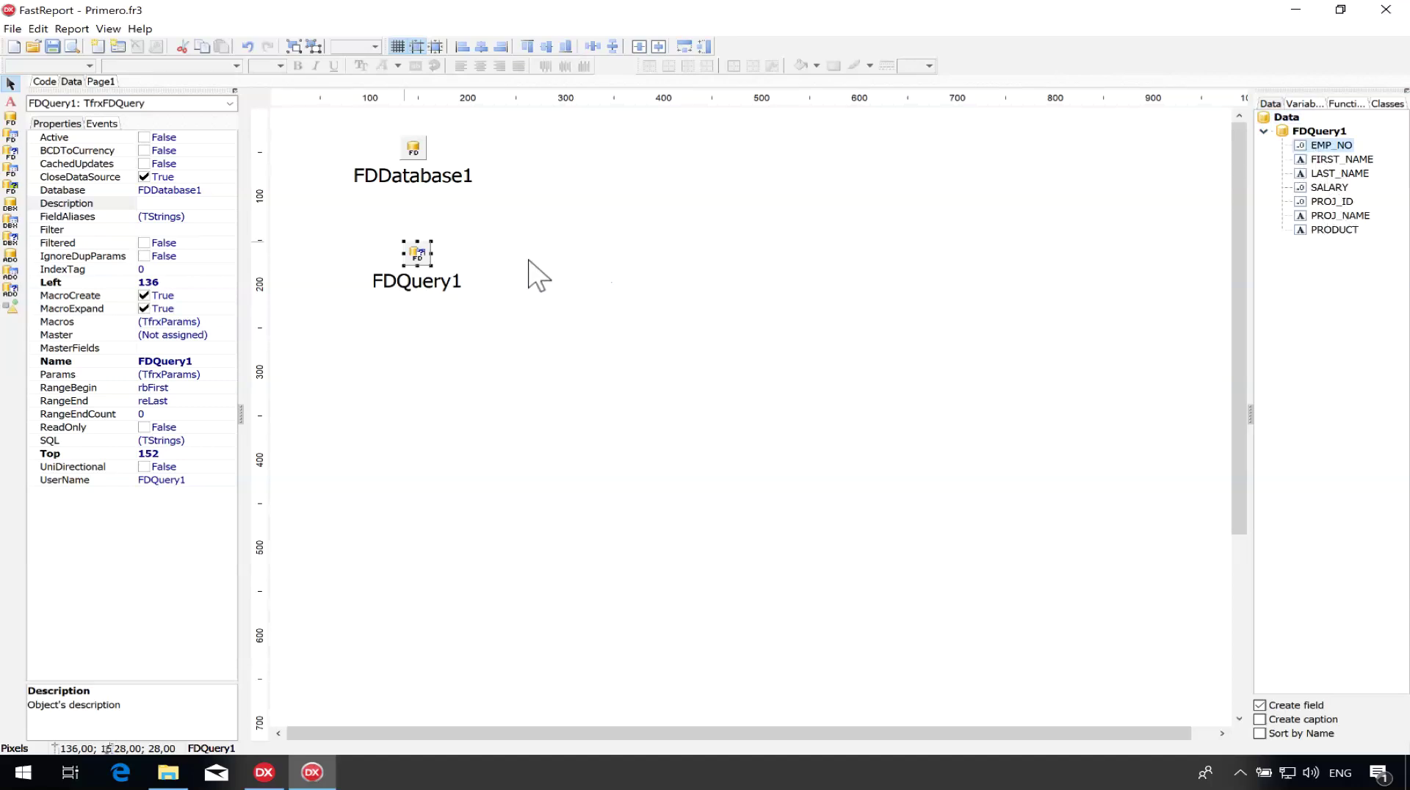
pyautogui.doubleClick(417, 254)
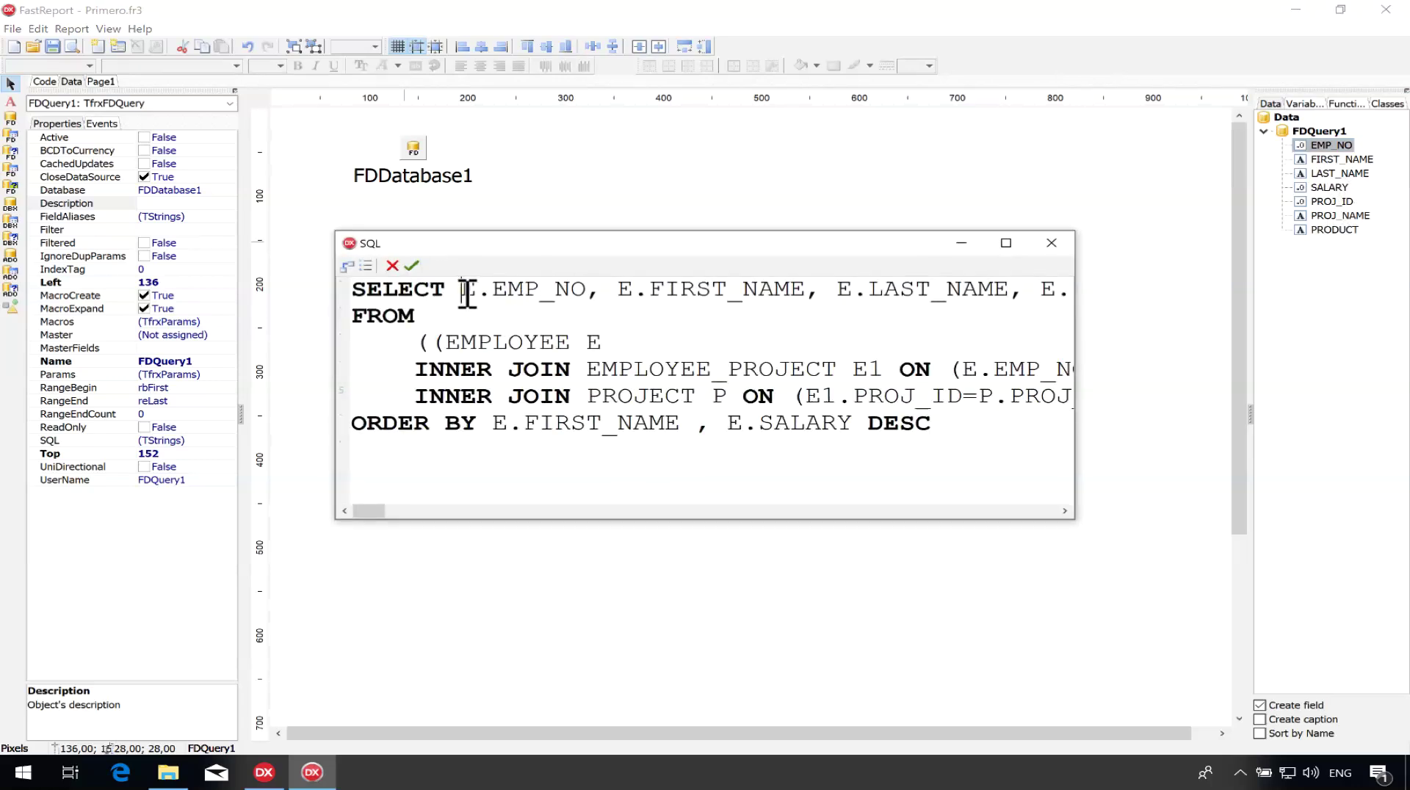
pyautogui.click(1052, 242)
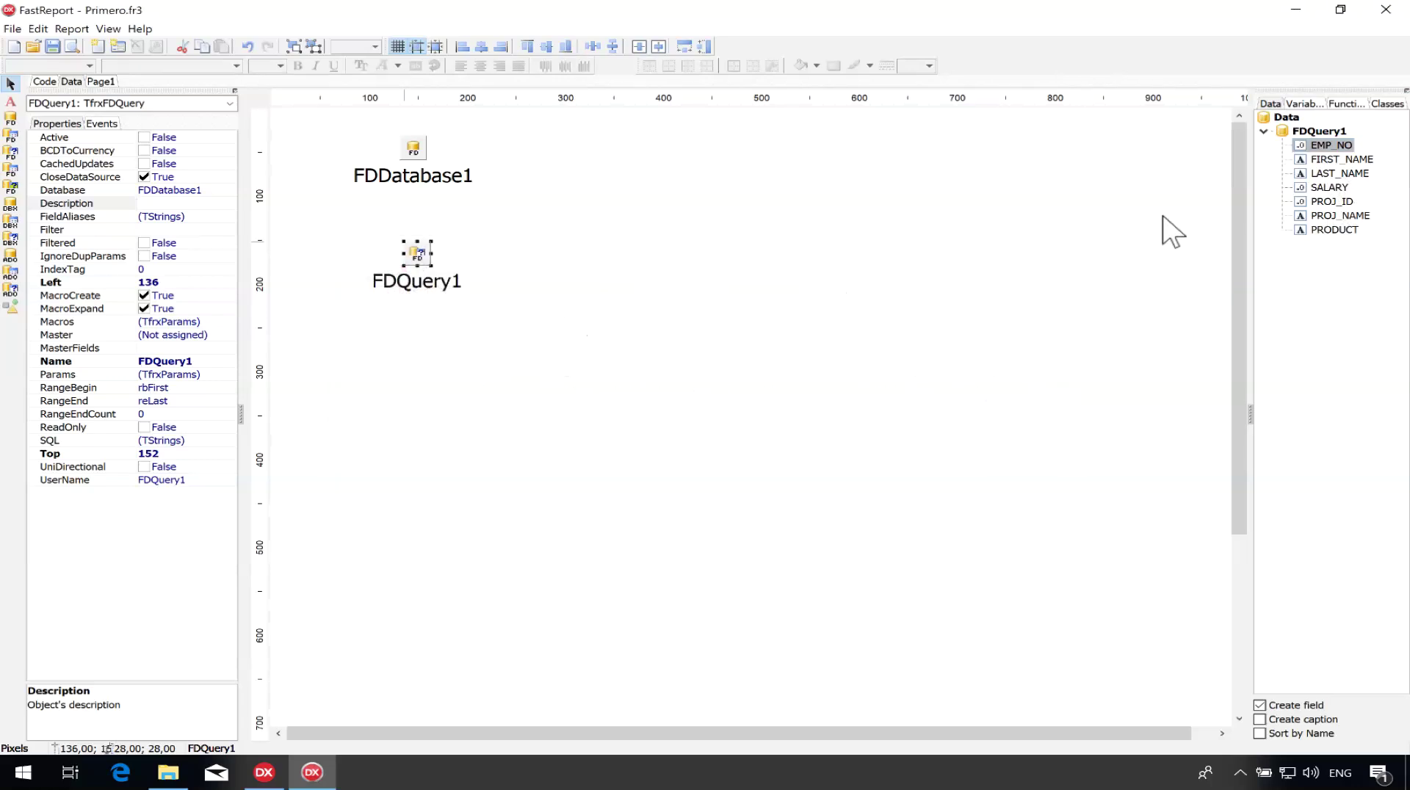
pyautogui.click(106, 217)
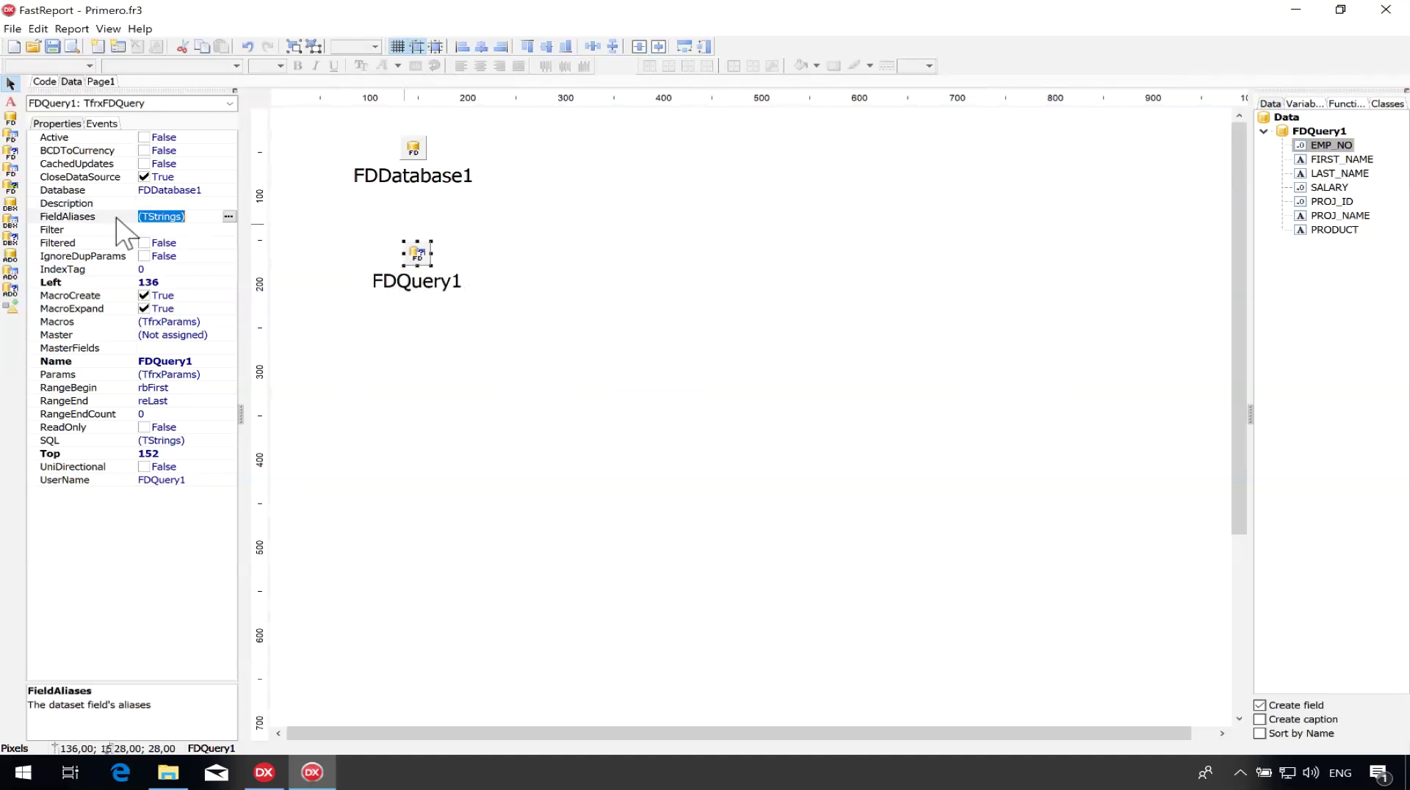
pyautogui.click(228, 217)
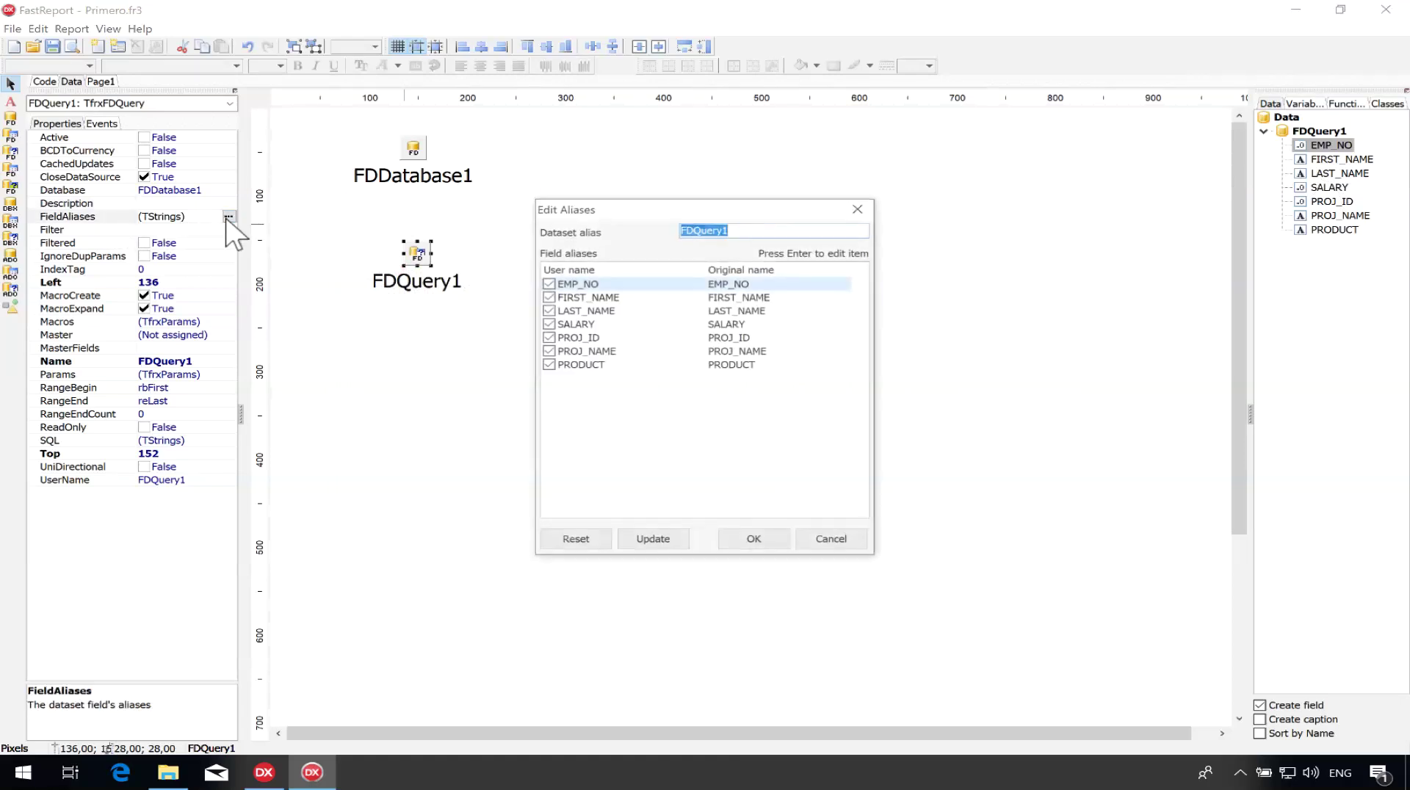
pyautogui.click(638, 541)
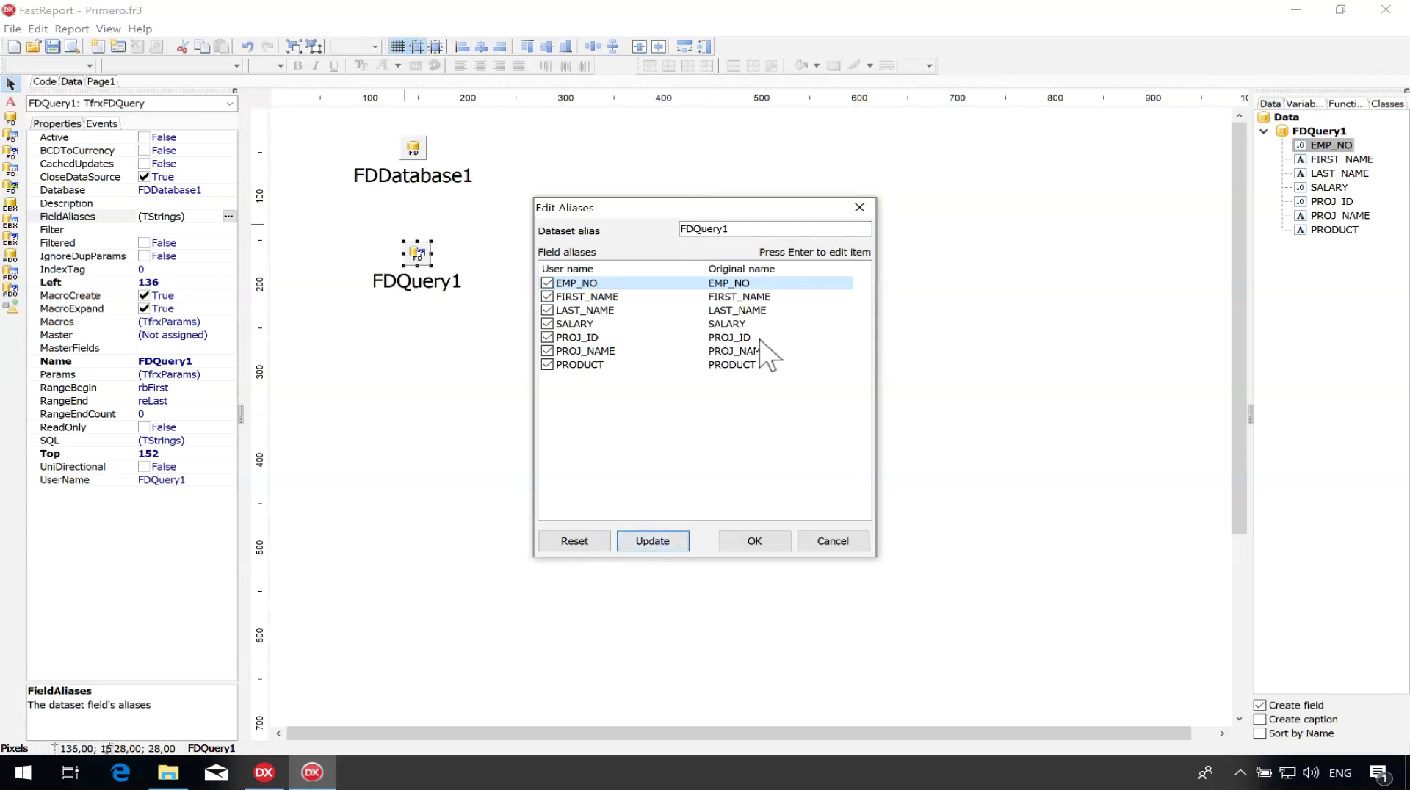
pyautogui.click(748, 535)
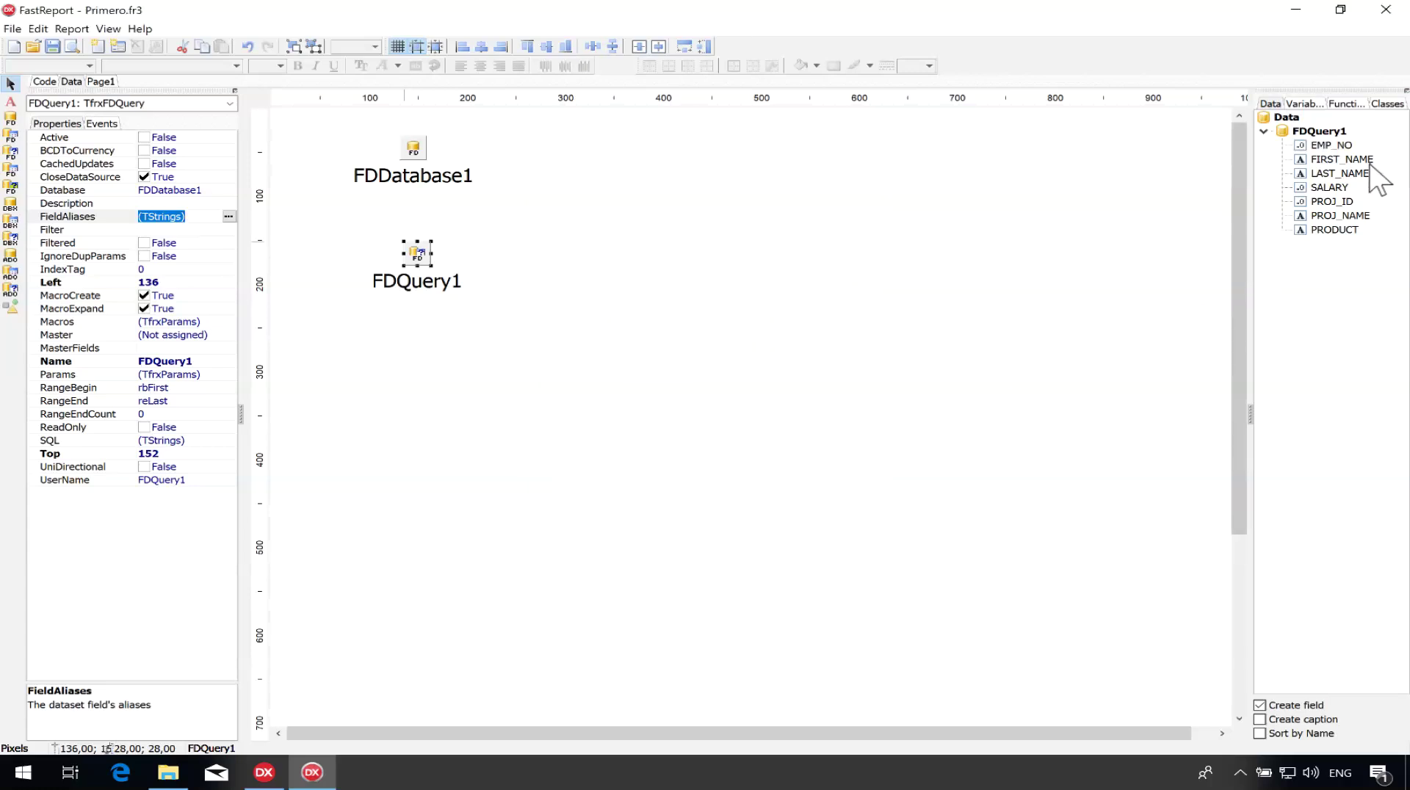
pyautogui.click(1348, 175)
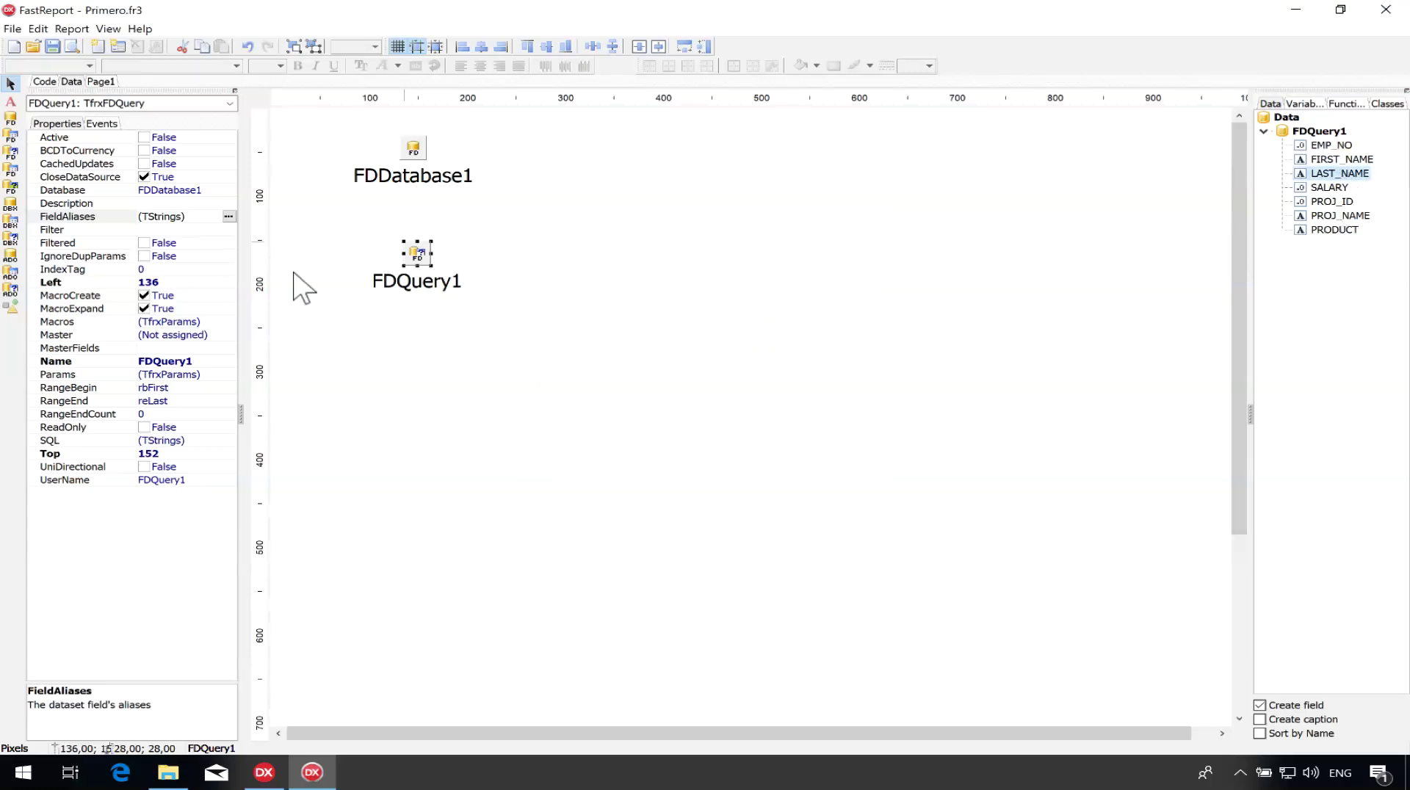
pyautogui.click(416, 266)
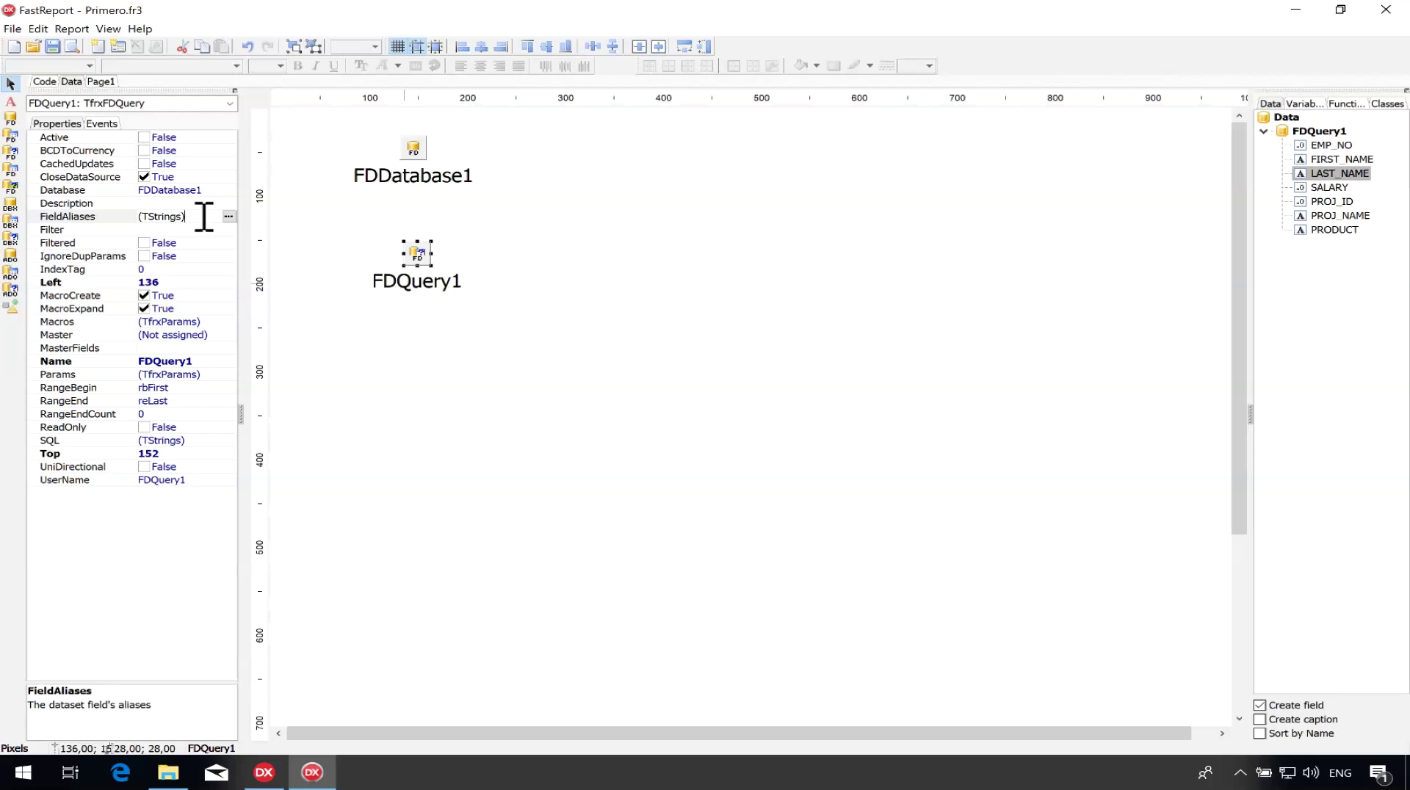
# Rename FDQuery1's field aliases: EMP_NO to CODIGO, FIRST_NAME to NOM1, LAST_NAME to APE1.
pyautogui.click(228, 216)
pyautogui.click(663, 284)
pyautogui.press('Return')
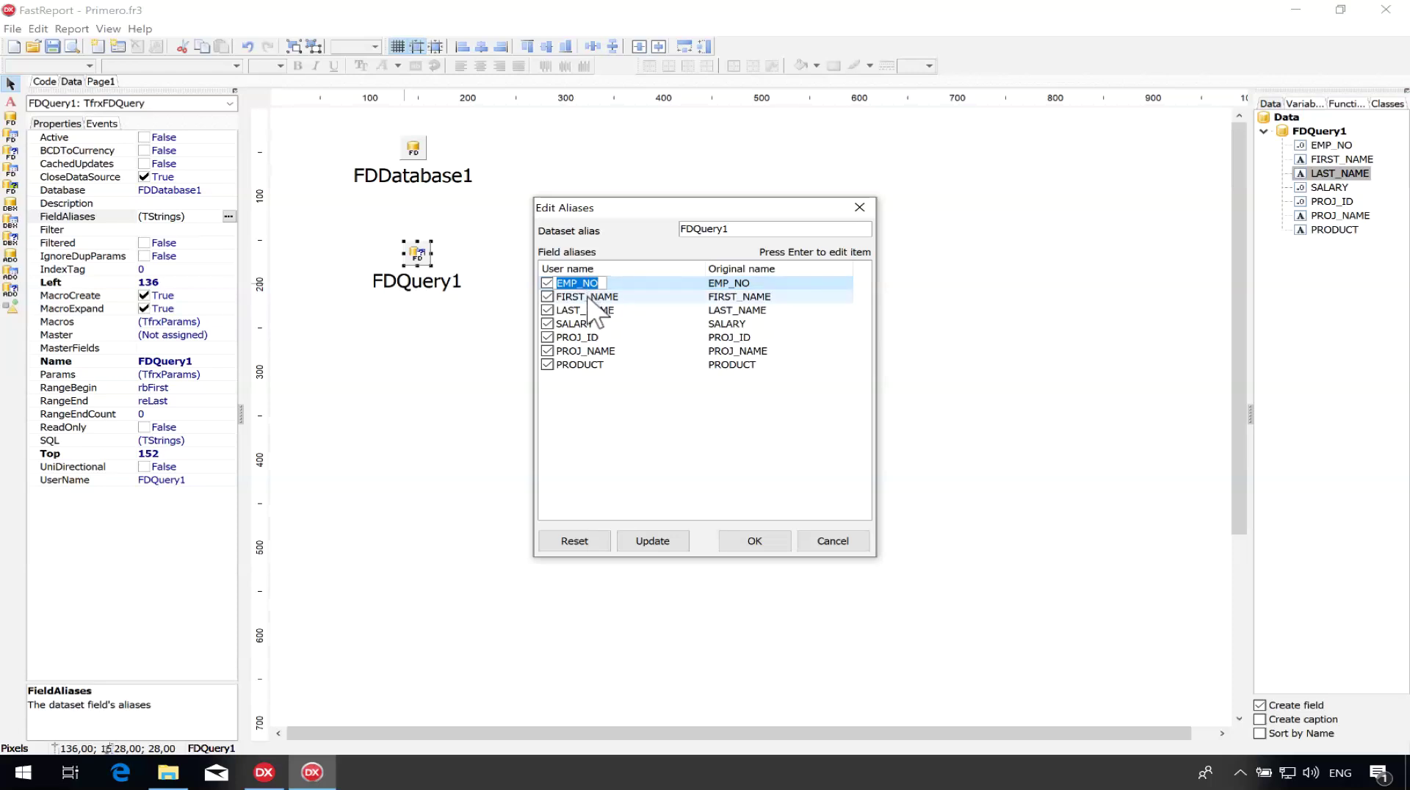
pyautogui.write('CODIGO')
pyautogui.click(590, 299)
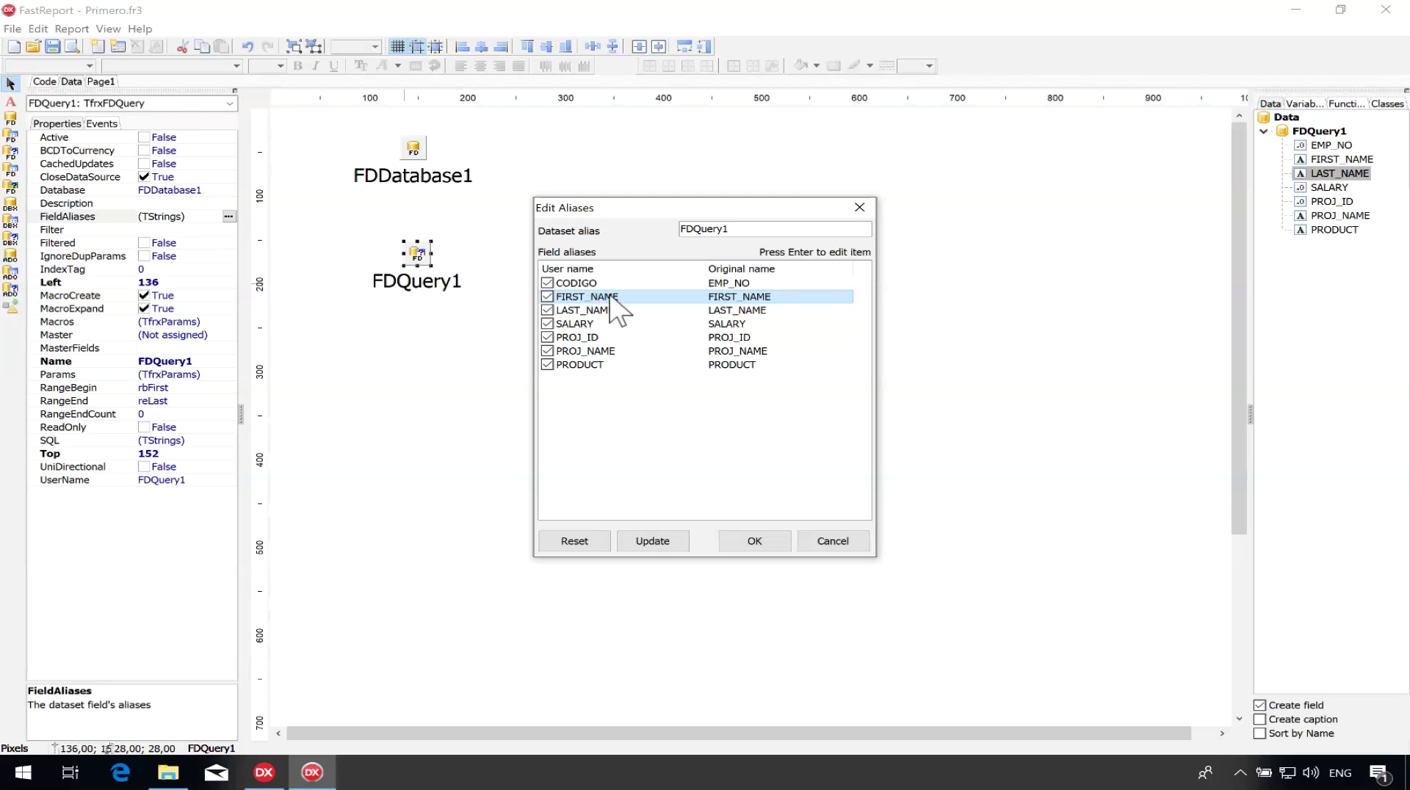
pyautogui.click(593, 297)
pyautogui.write('PRI')
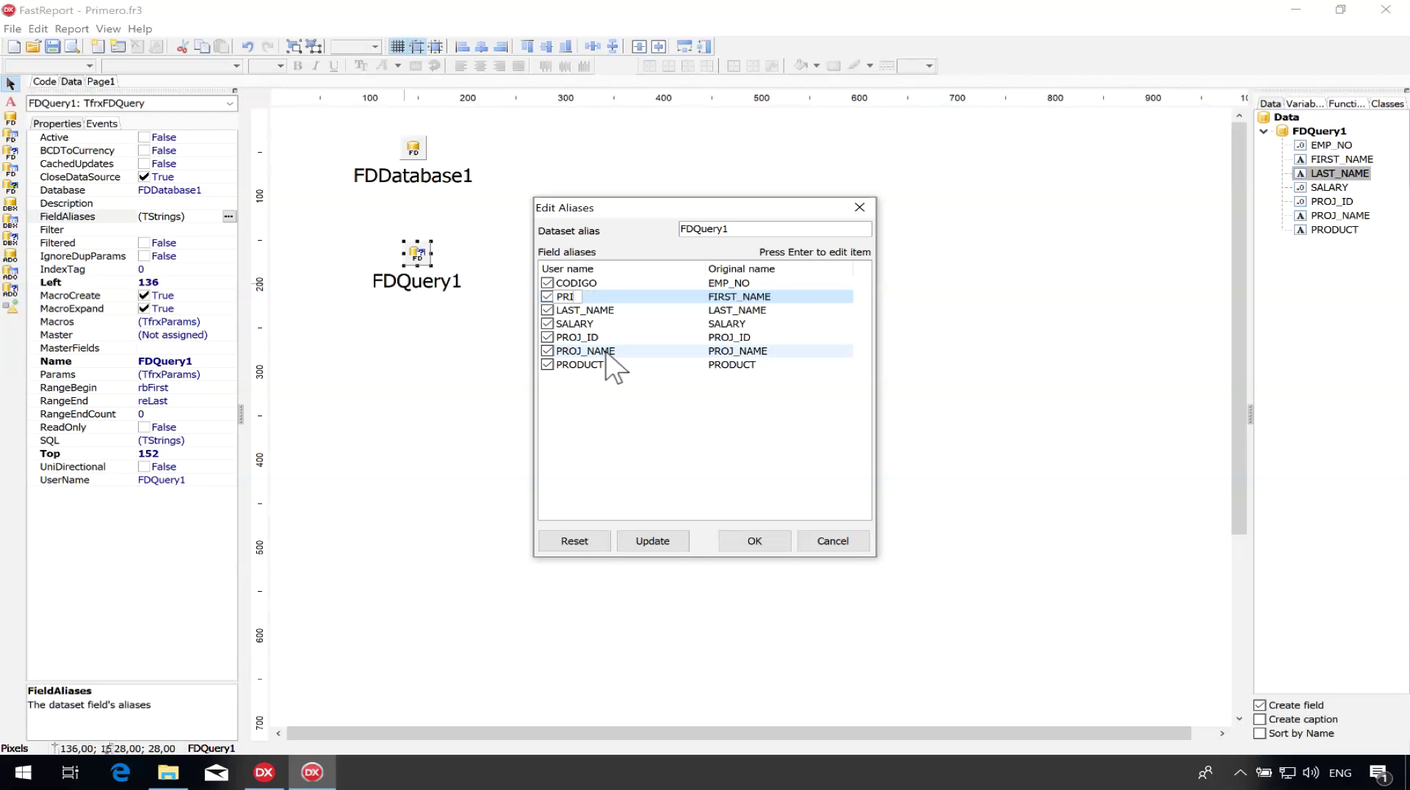
pyautogui.write('ENOM1')
pyautogui.press('Return')
pyautogui.press('Return')
pyautogui.write('APE1')
pyautogui.press('Return')
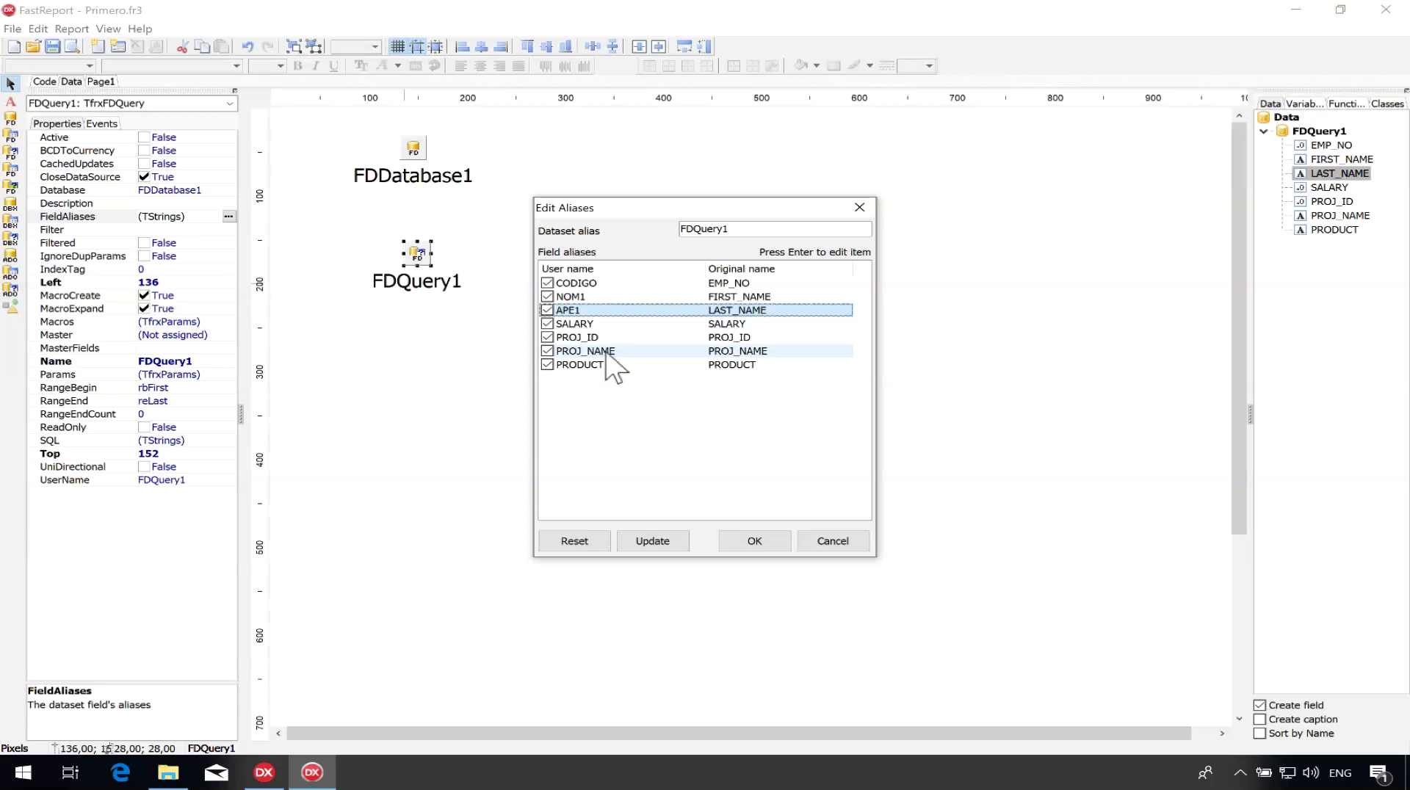
pyautogui.click(750, 547)
# Verify the APE1 alias in the data tree and reopen the alias editor to confirm the aliases are kept.
pyautogui.click(1325, 174)
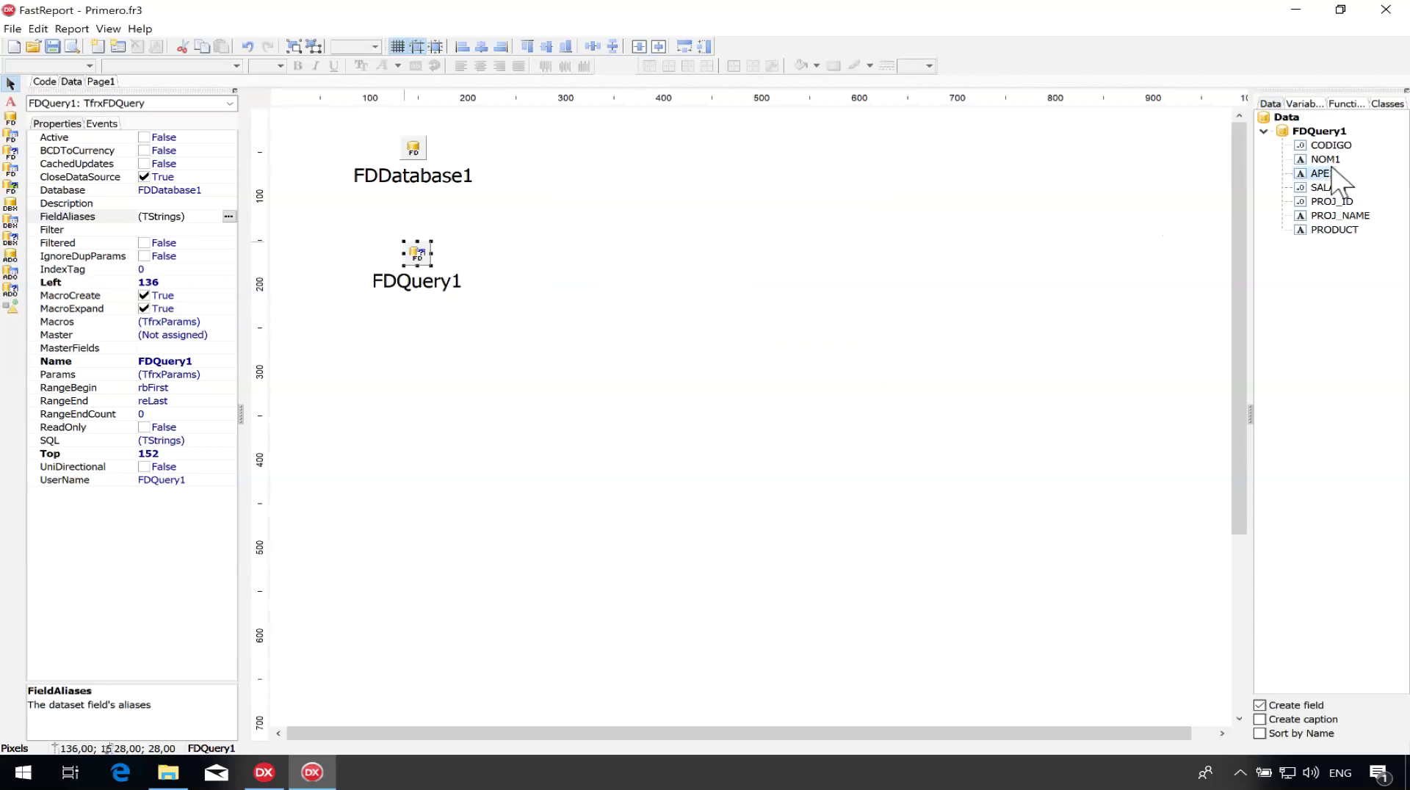
pyautogui.click(228, 217)
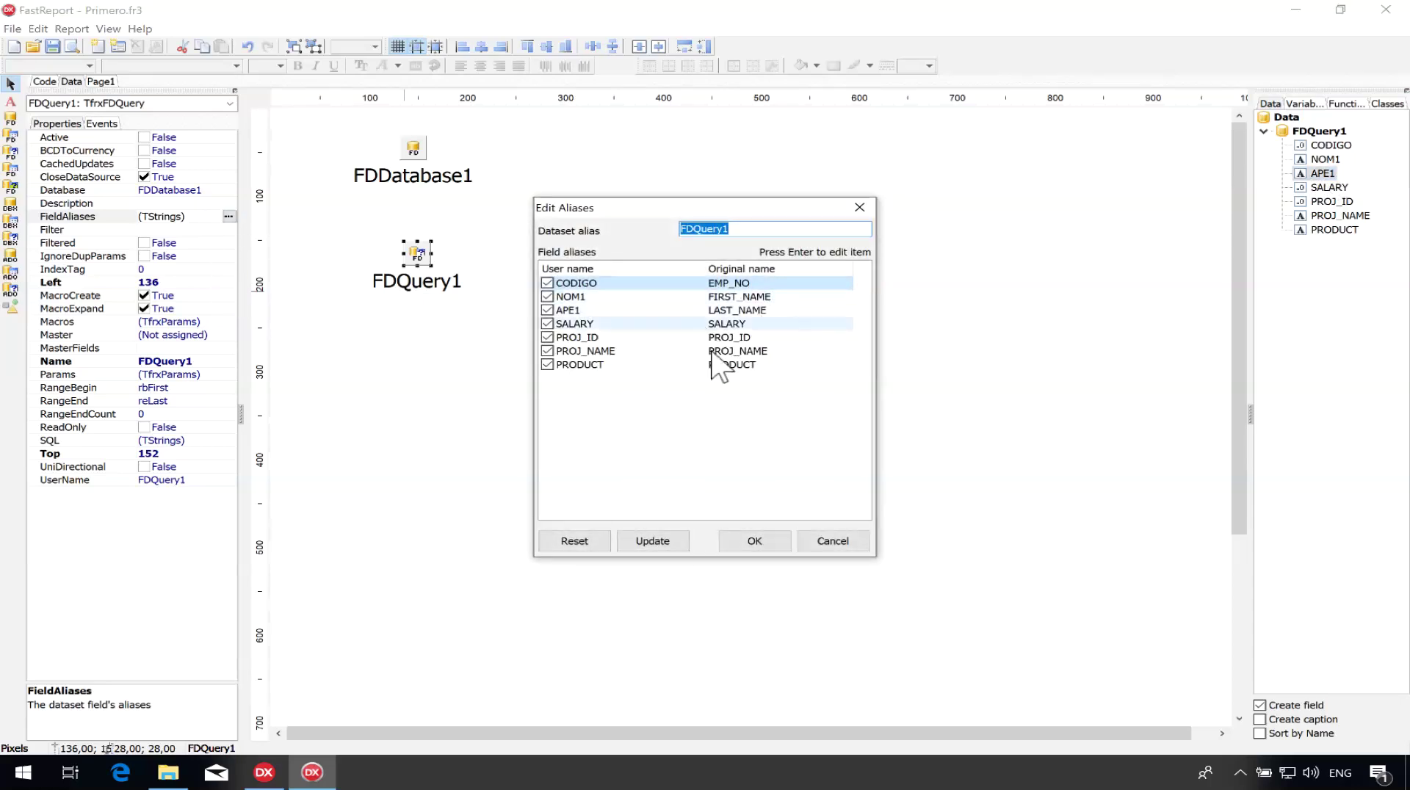
pyautogui.click(742, 540)
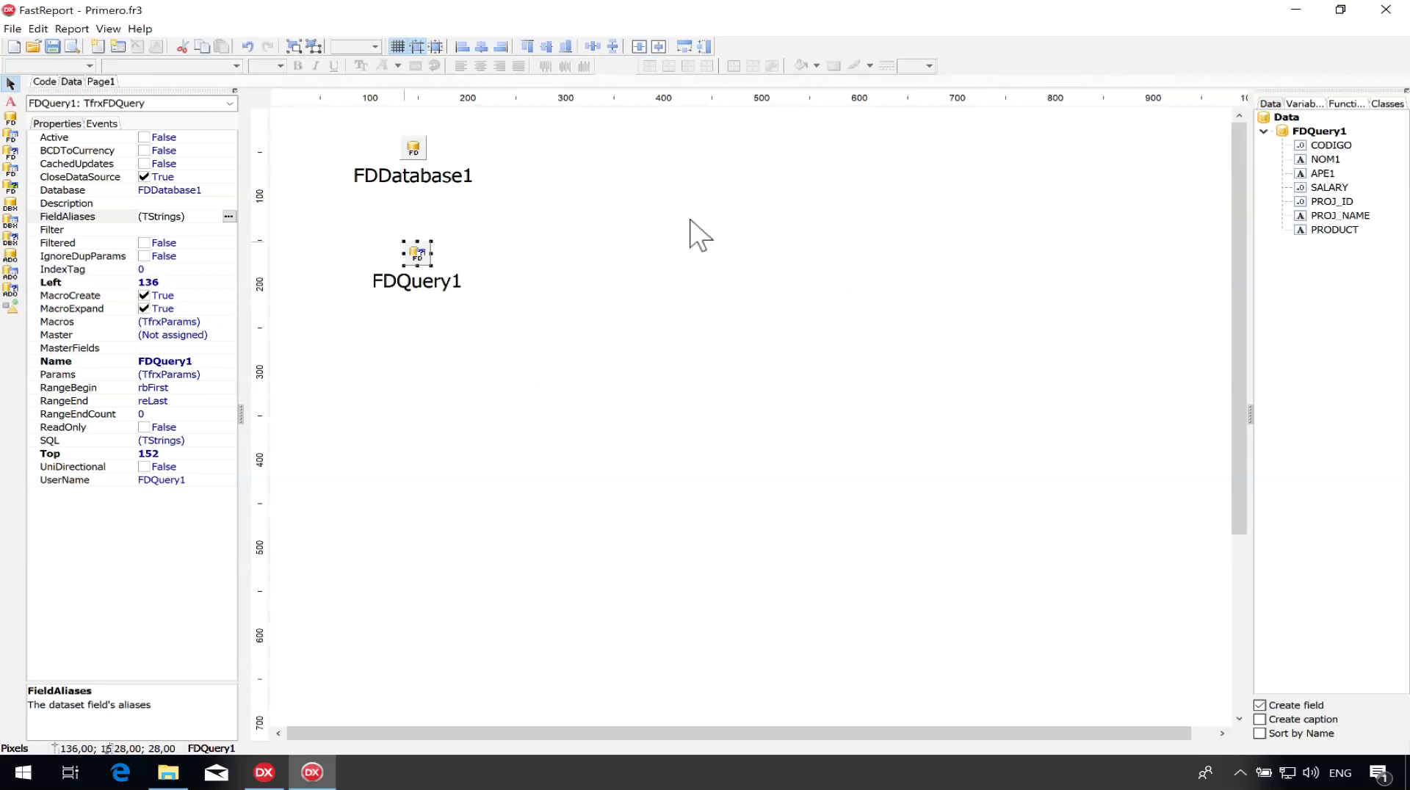
pyautogui.click(172, 334)
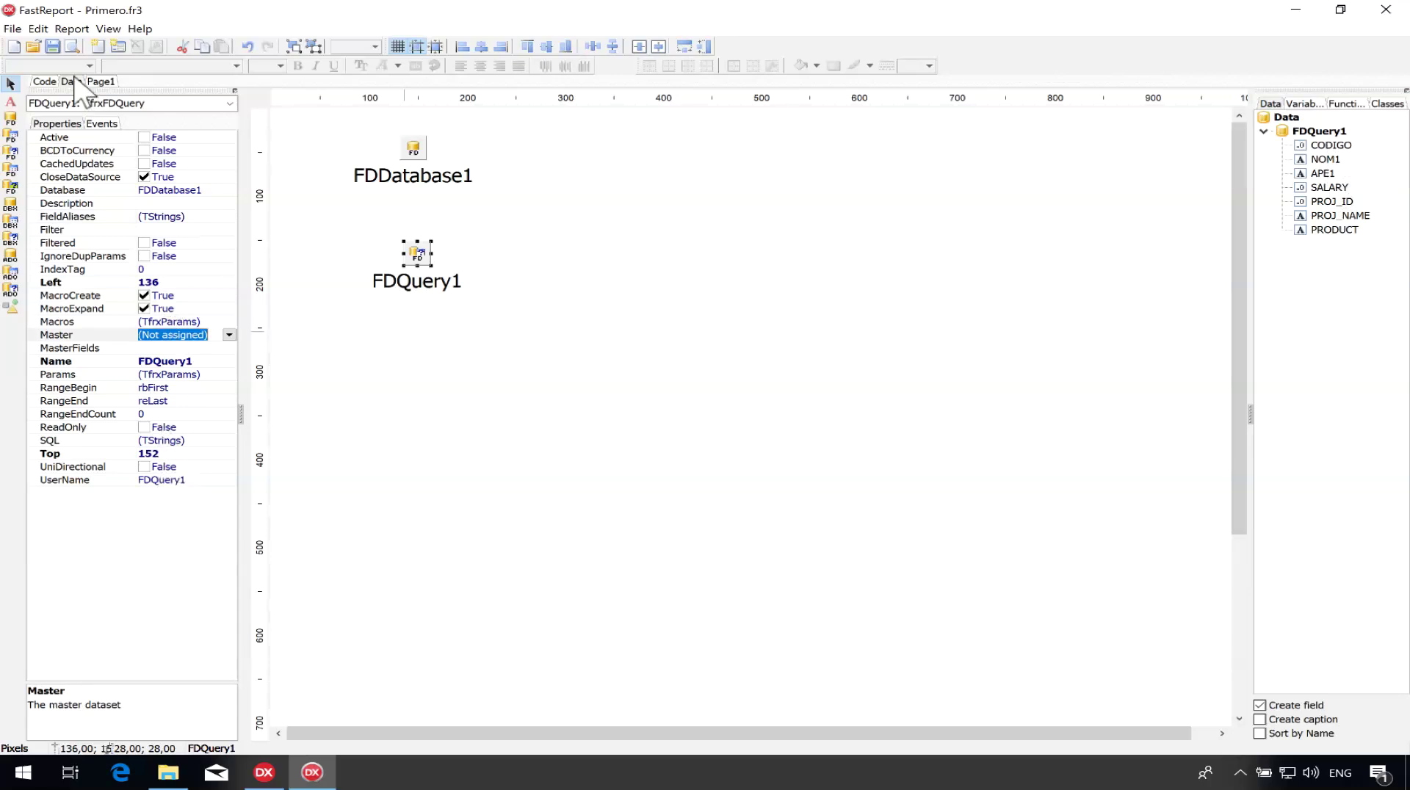
# Bind the MasterData1 band on Page1 to the FDQuery1 dataset.
pyautogui.click(111, 81)
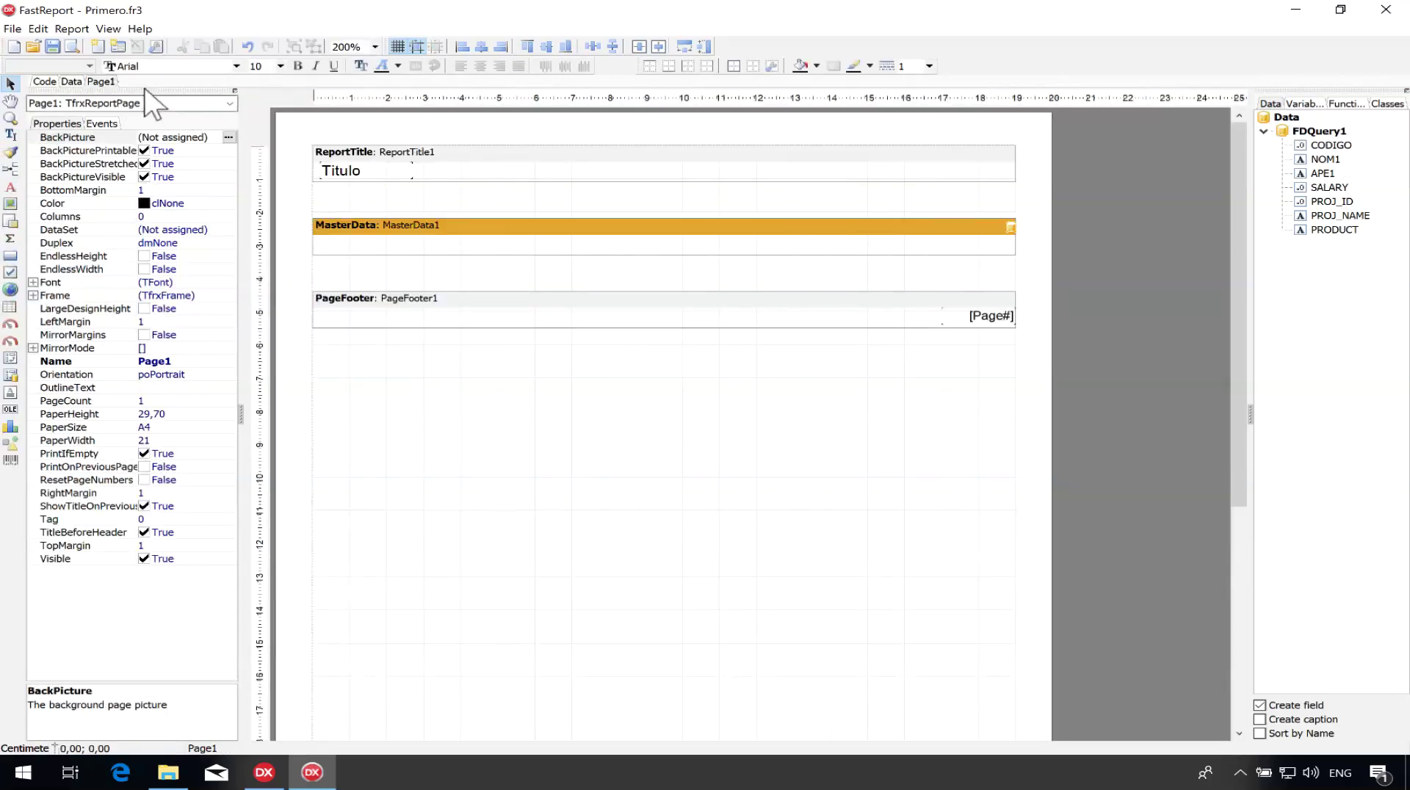
pyautogui.doubleClick(482, 245)
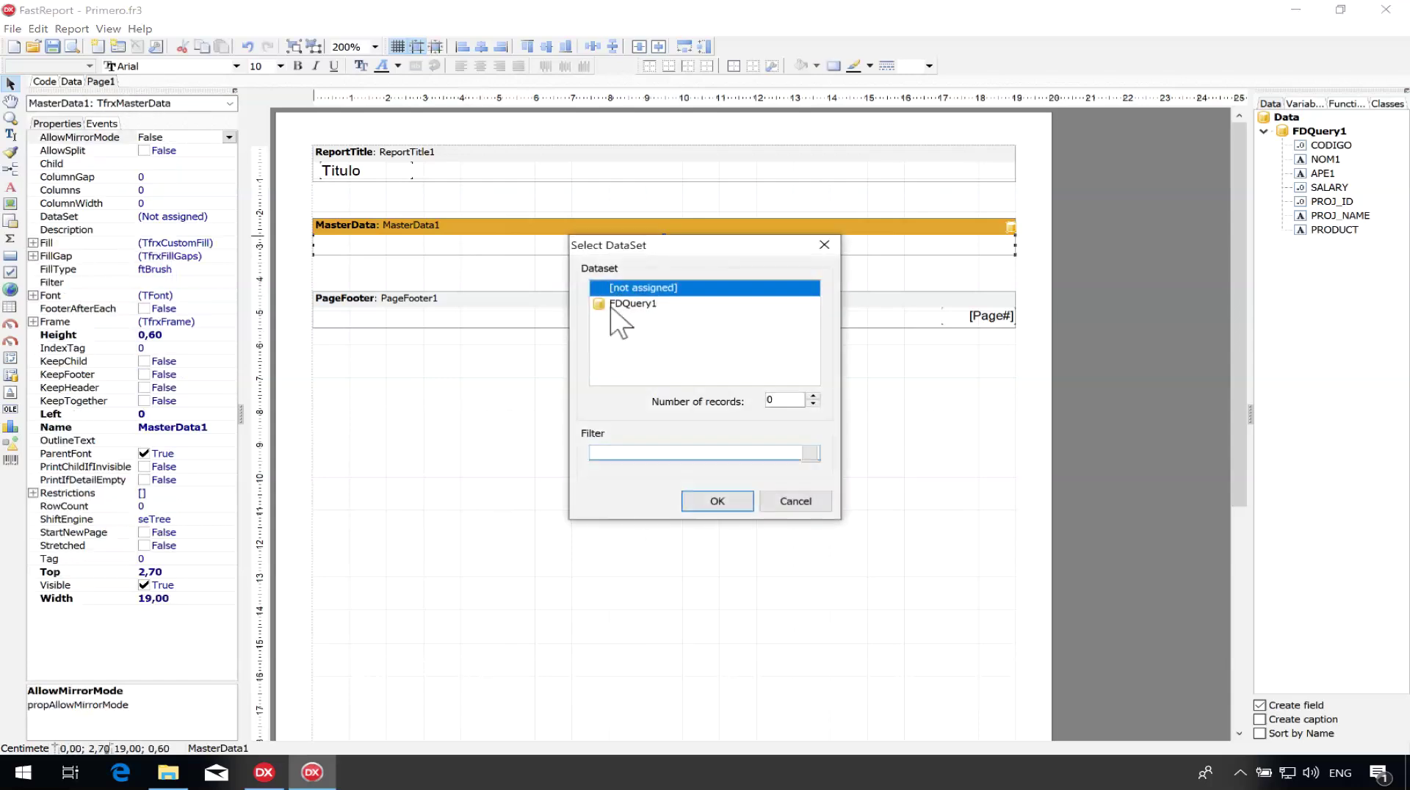
pyautogui.click(654, 315)
pyautogui.click(712, 502)
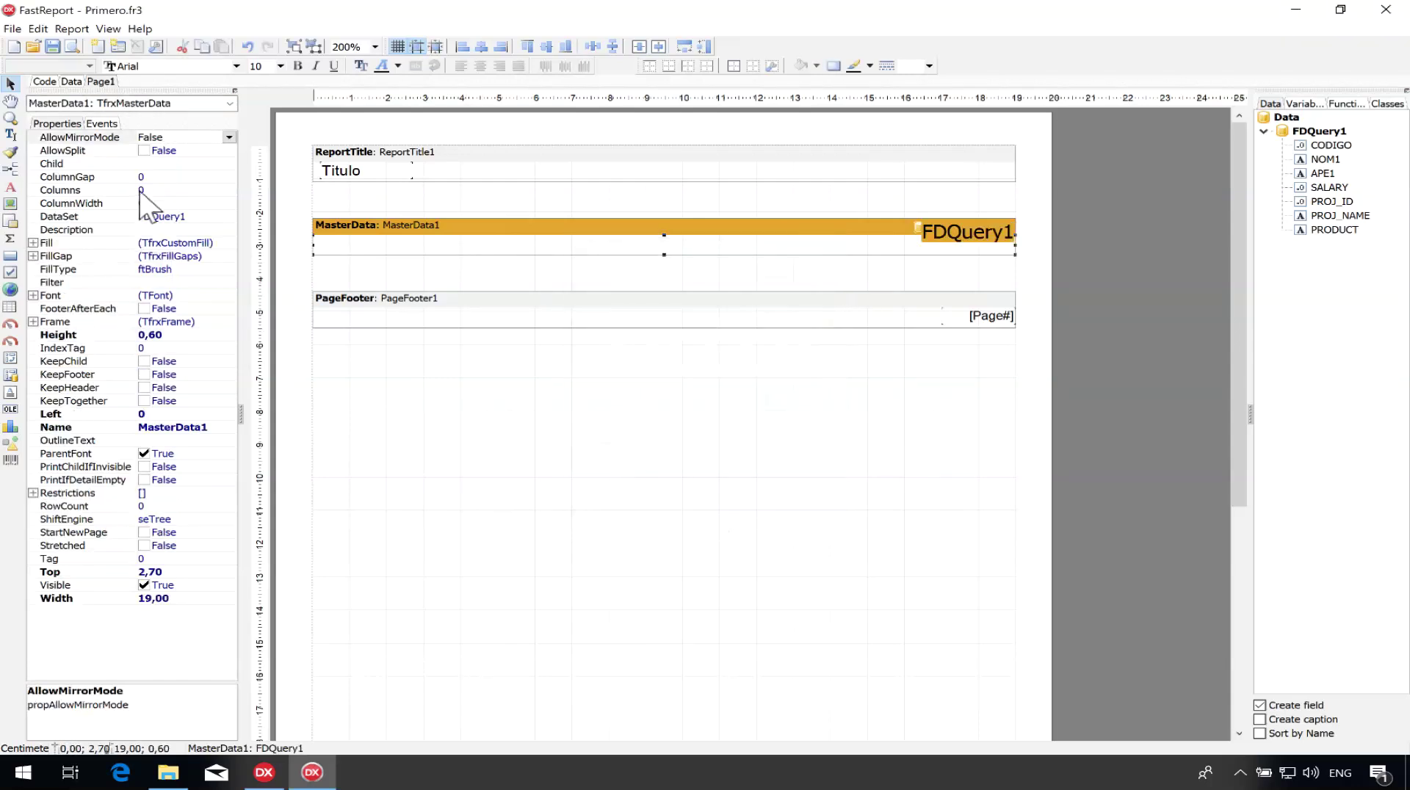
# Rename the FDQuery1 component to QEmp on the Data page.
pyautogui.click(71, 82)
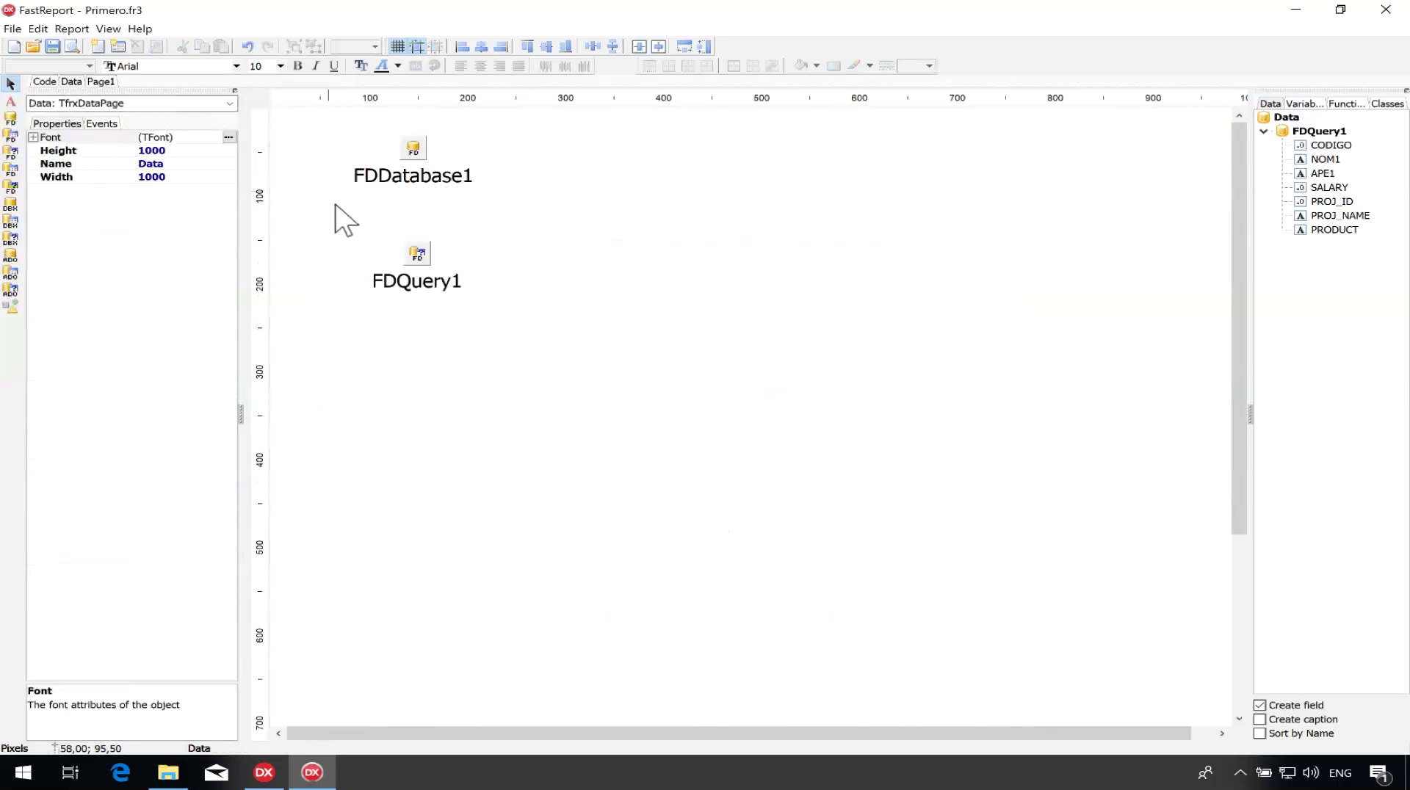
pyautogui.click(417, 253)
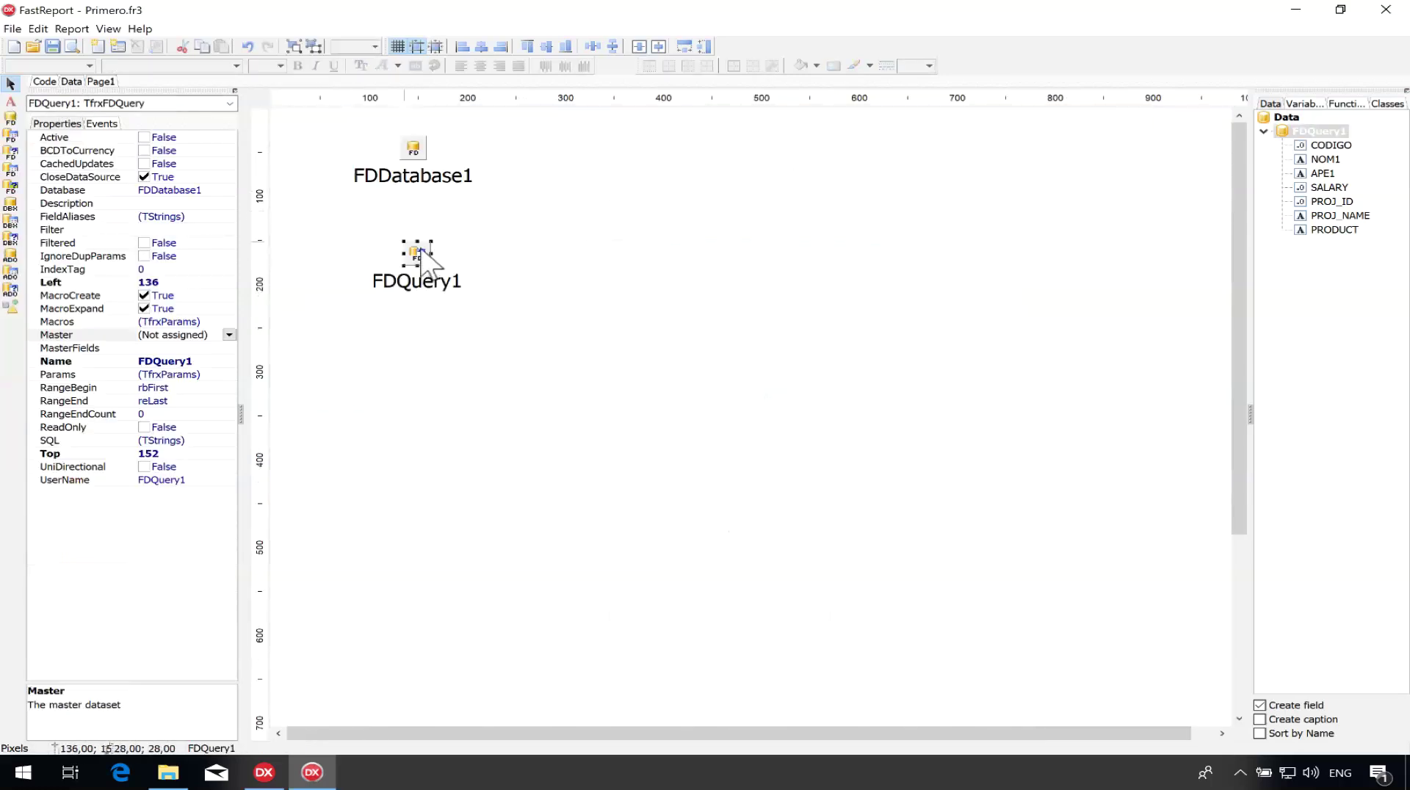
pyautogui.click(164, 362)
pyautogui.click(167, 362)
pyautogui.doubleClick(169, 362)
pyautogui.write('QEmp')
pyautogui.press('Return')
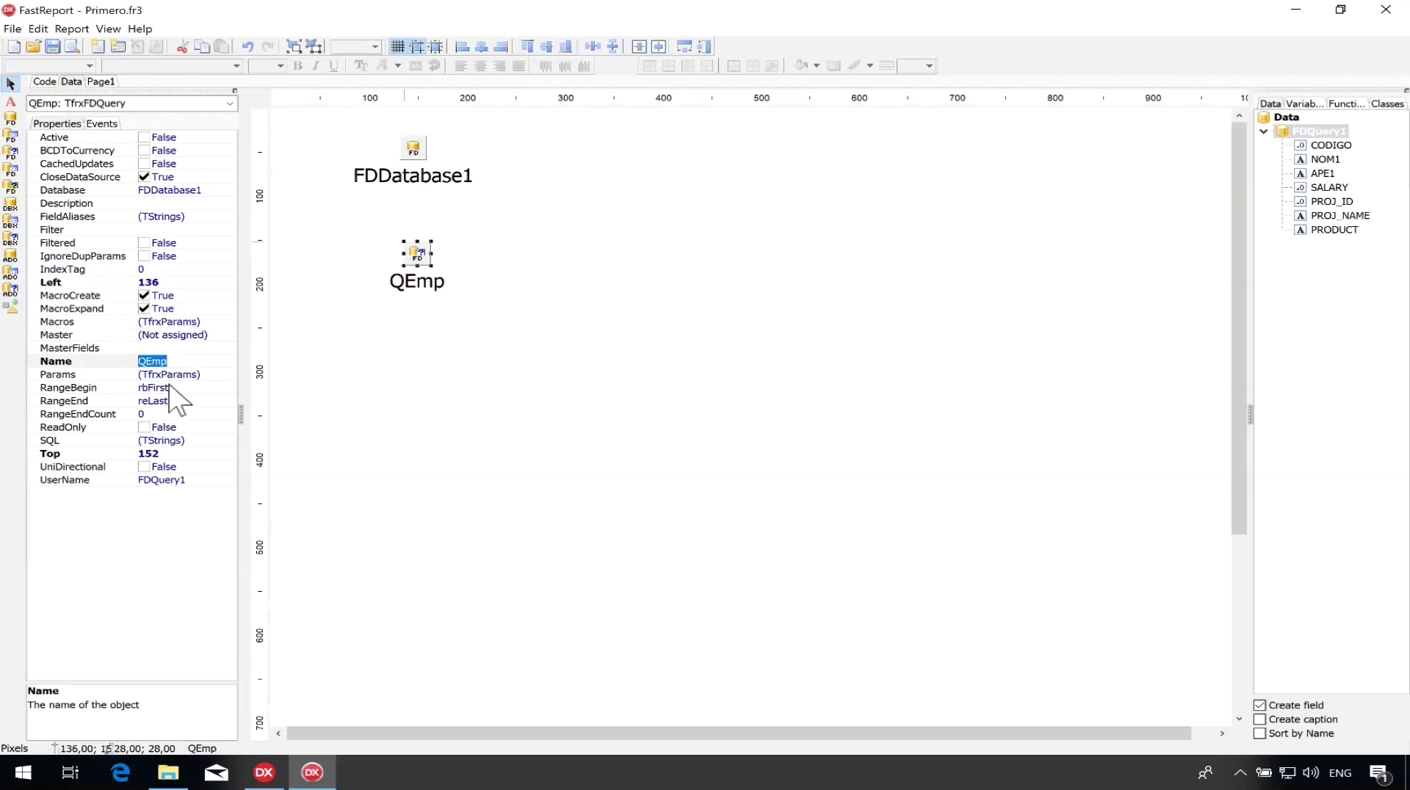
pyautogui.moveTo(382, 242); pyautogui.dragTo(464, 288)
# Set the query's data-tree user name to QEmp as well.
pyautogui.click(100, 83)
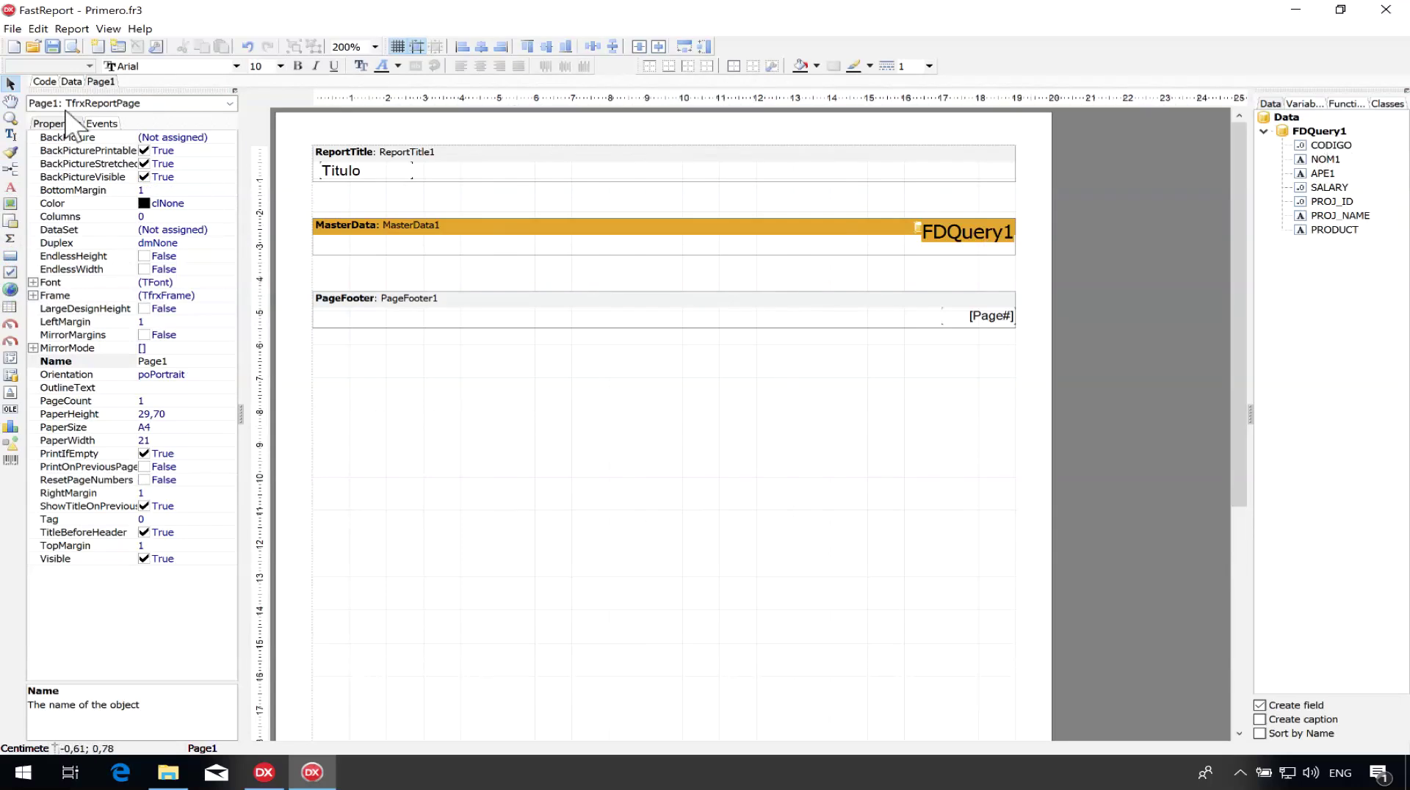
pyautogui.click(72, 81)
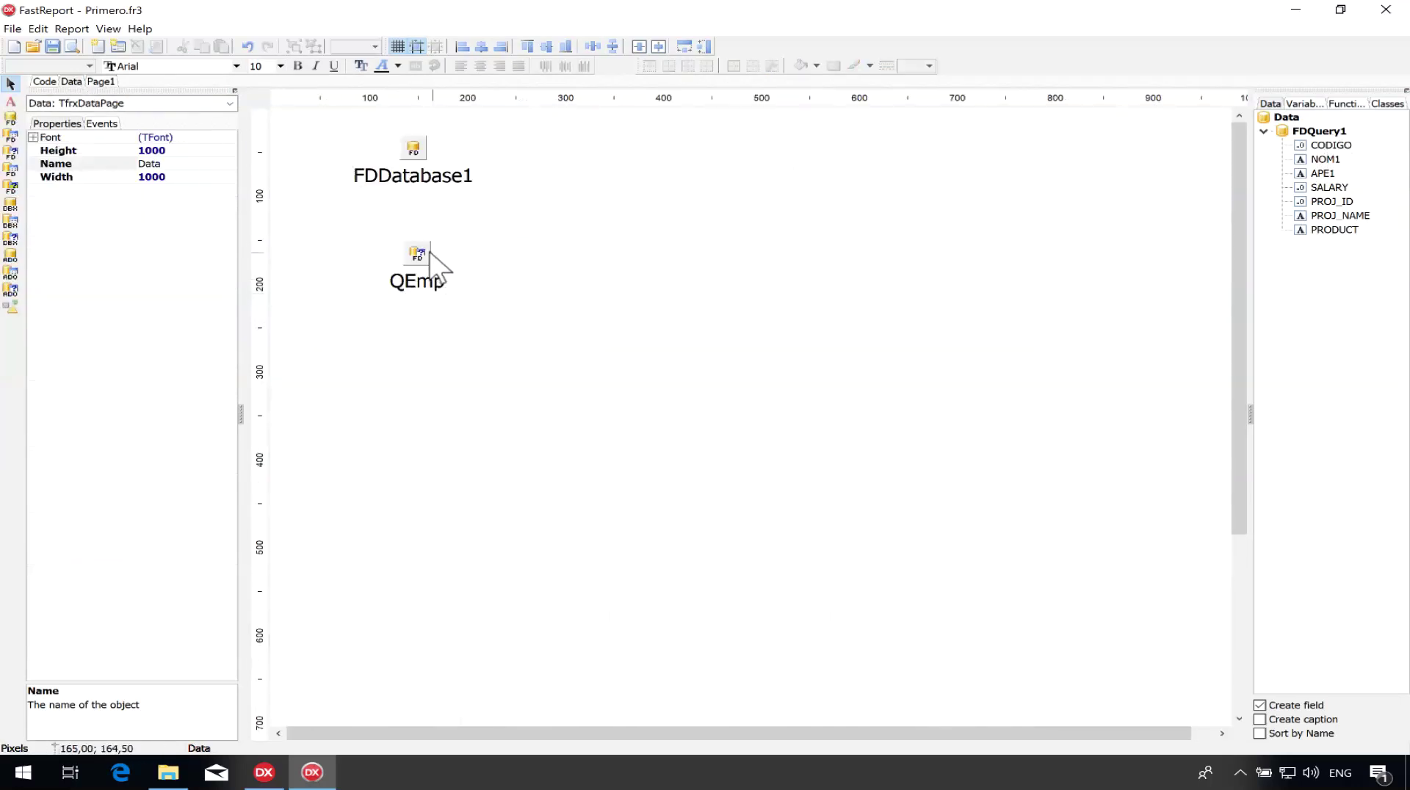
pyautogui.click(419, 256)
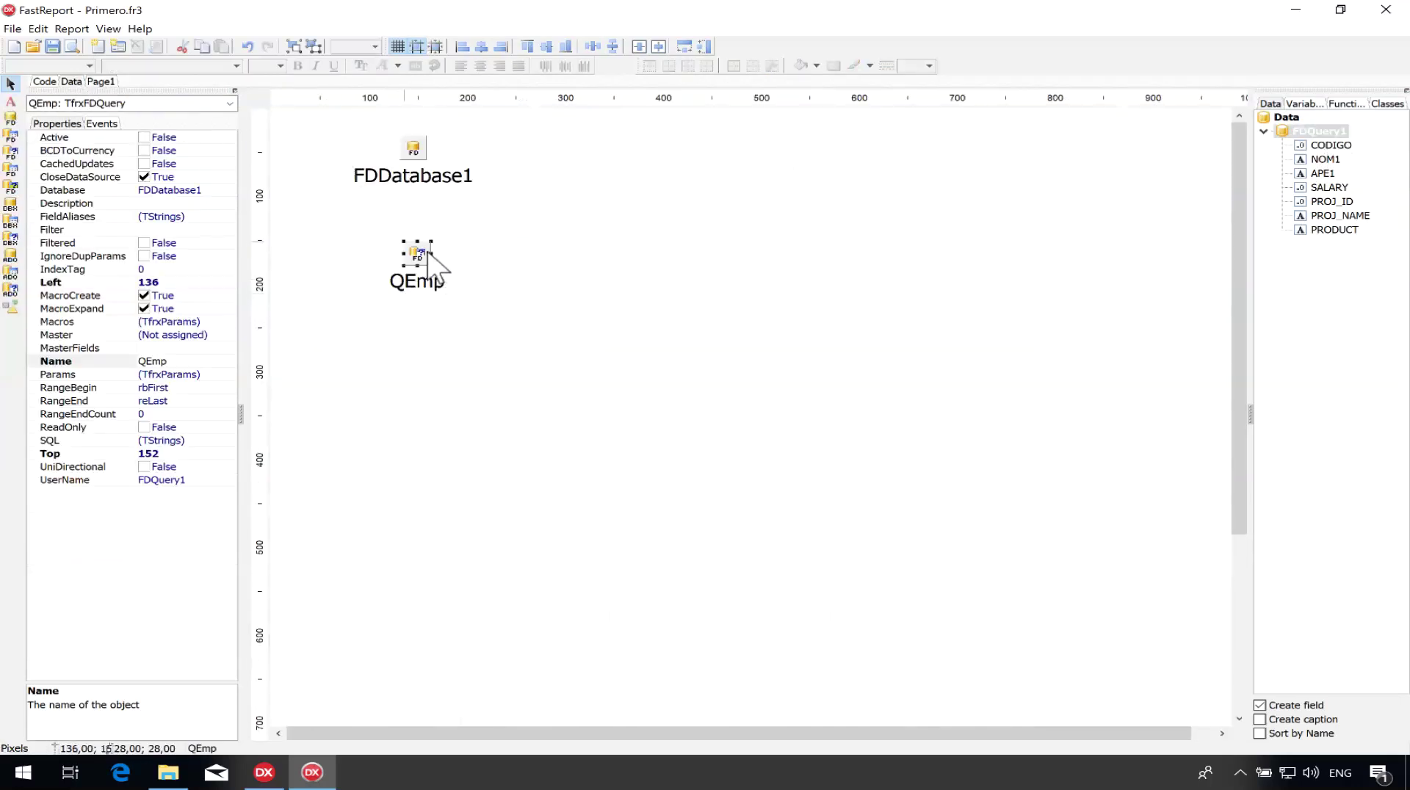
pyautogui.click(159, 480)
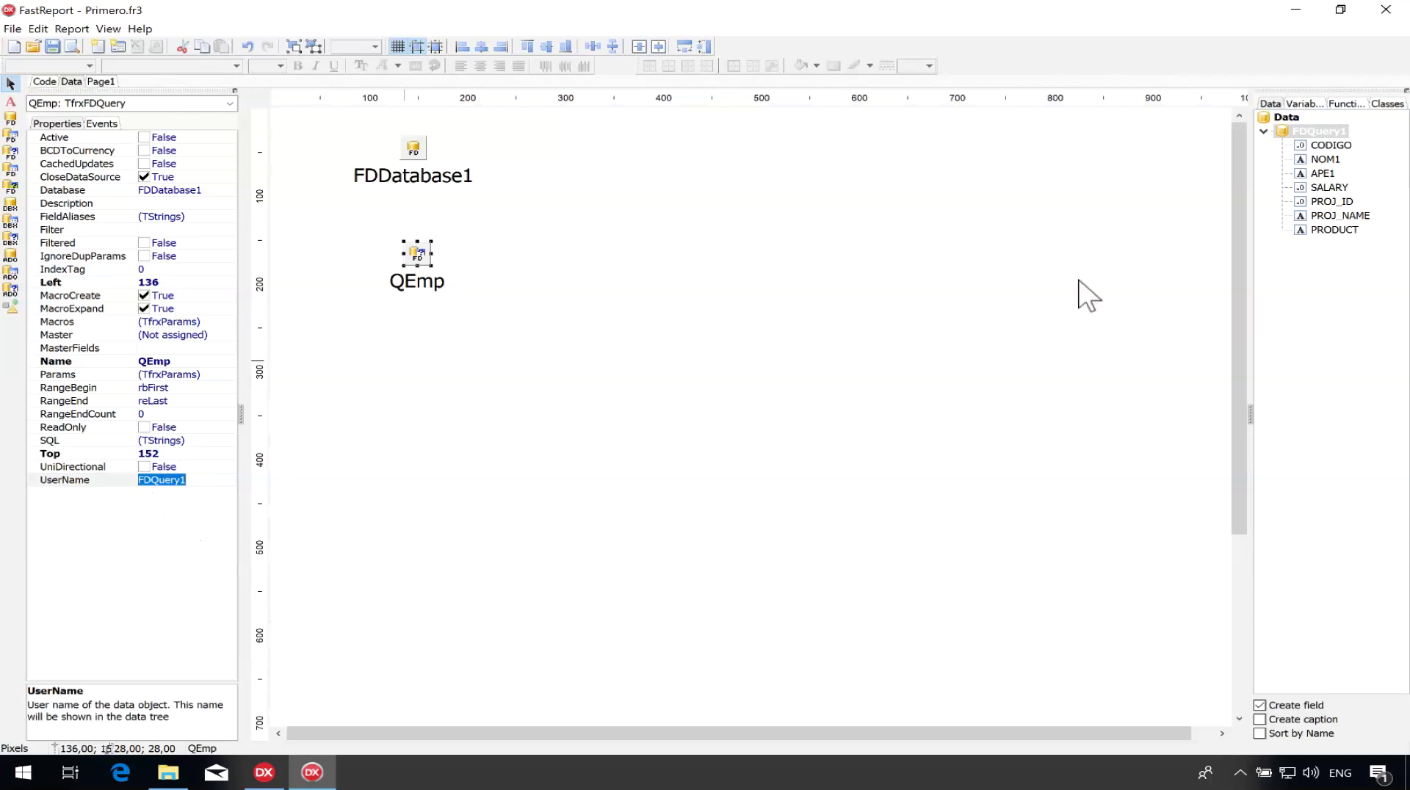
pyautogui.write('QEmp')
pyautogui.press('Return')
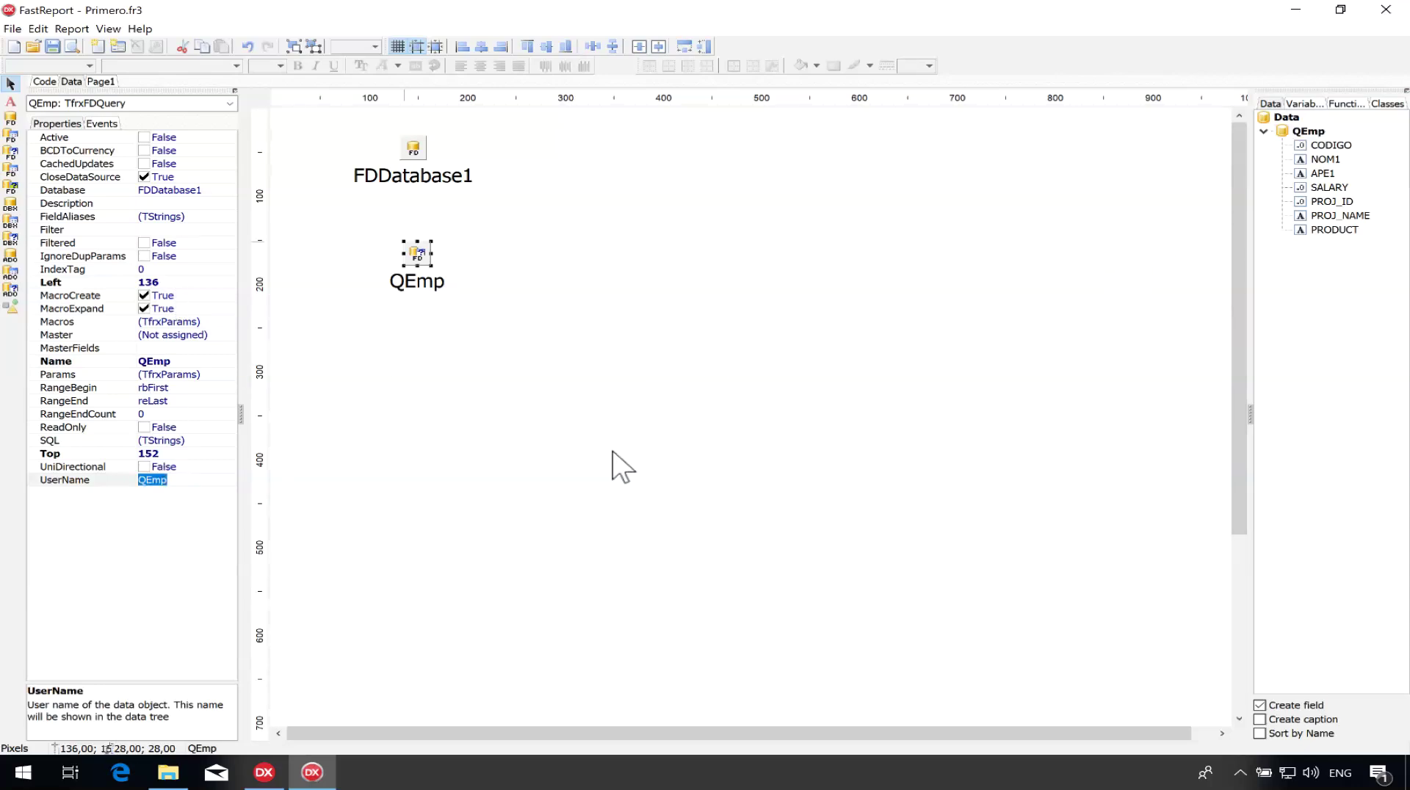
# Recheck the QEmp query's Name and user name values in the Object Inspector.
pyautogui.click(578, 259)
pyautogui.click(417, 253)
pyautogui.click(182, 361)
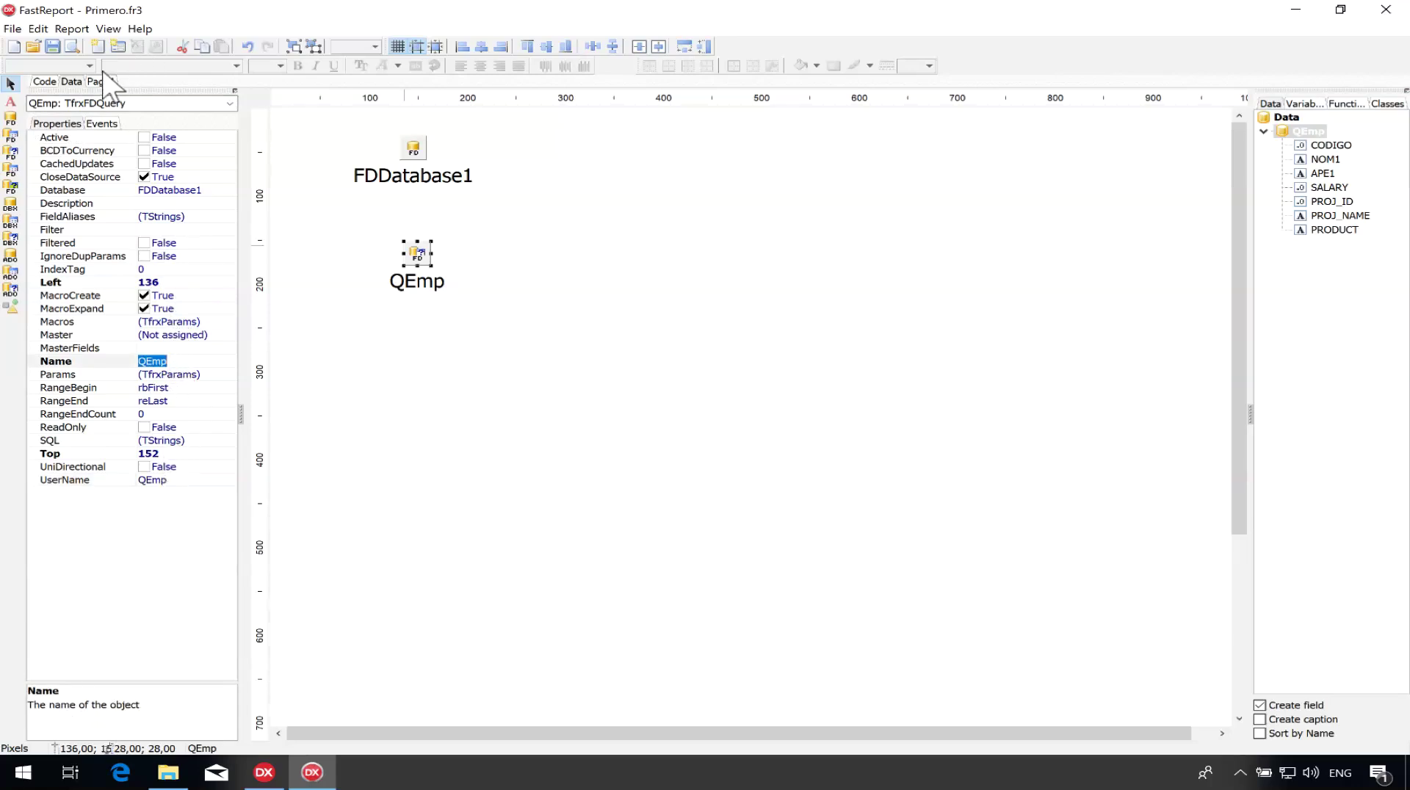
pyautogui.click(179, 480)
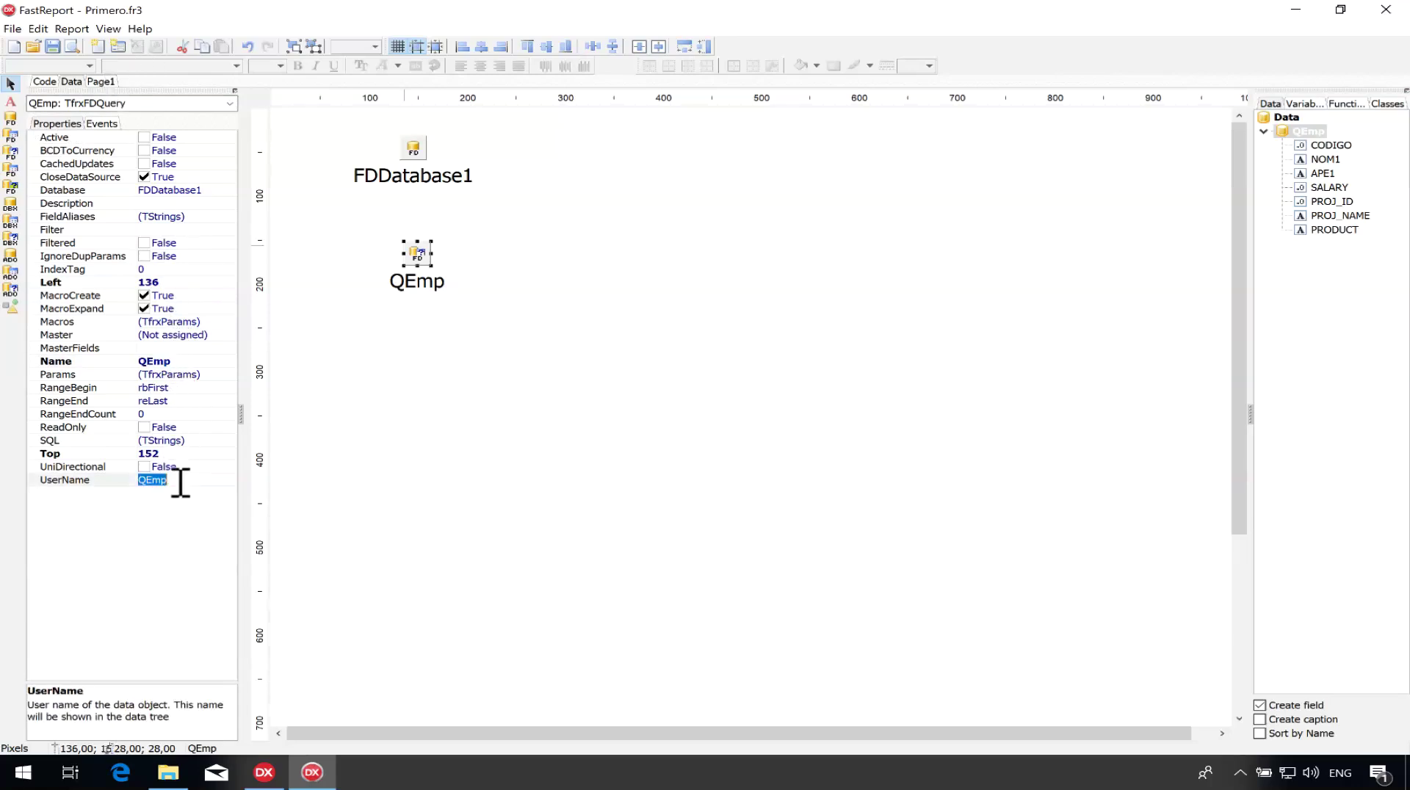
pyautogui.click(166, 361)
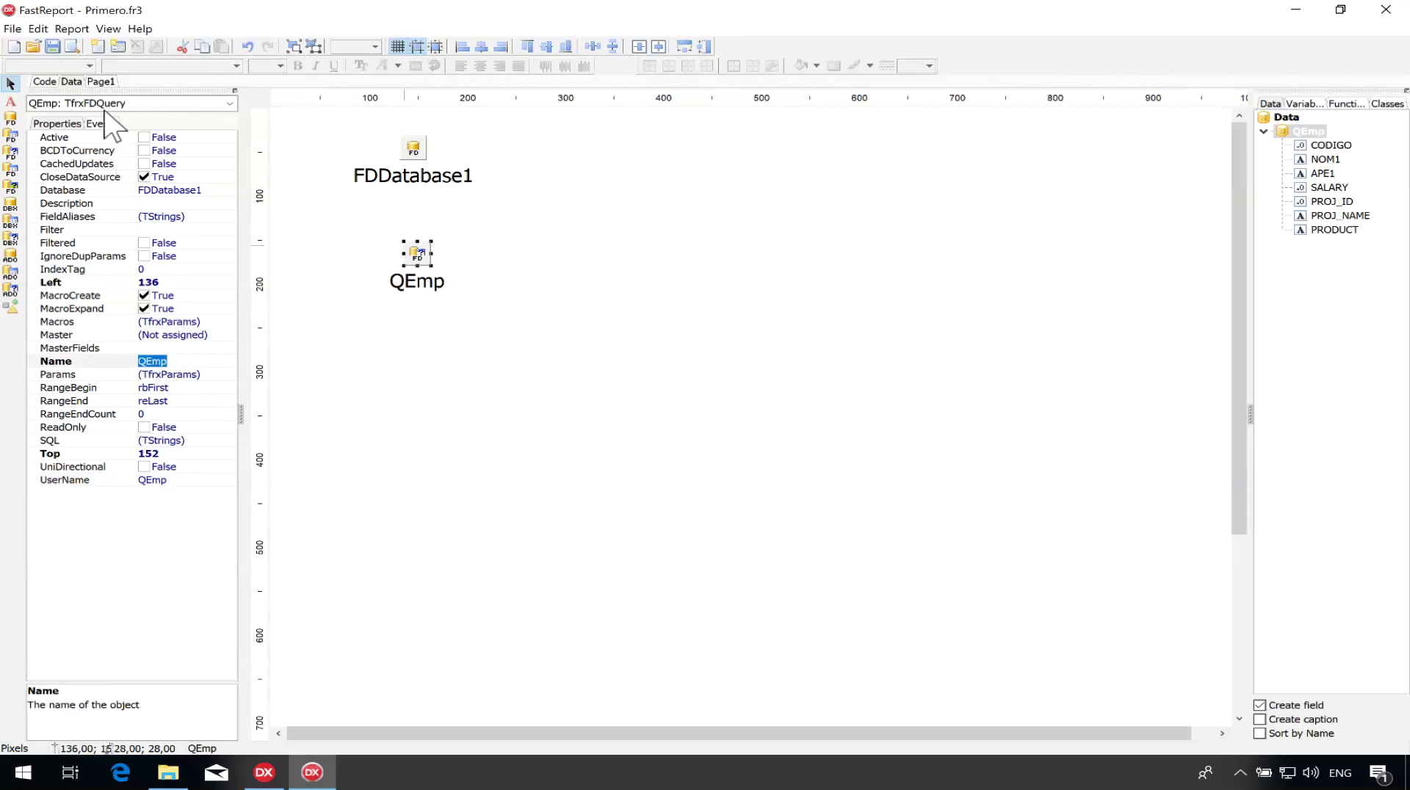
# Confirm QEmp as the band's dataset and place the CODIGO field there at text size 12, widened.
pyautogui.click(102, 82)
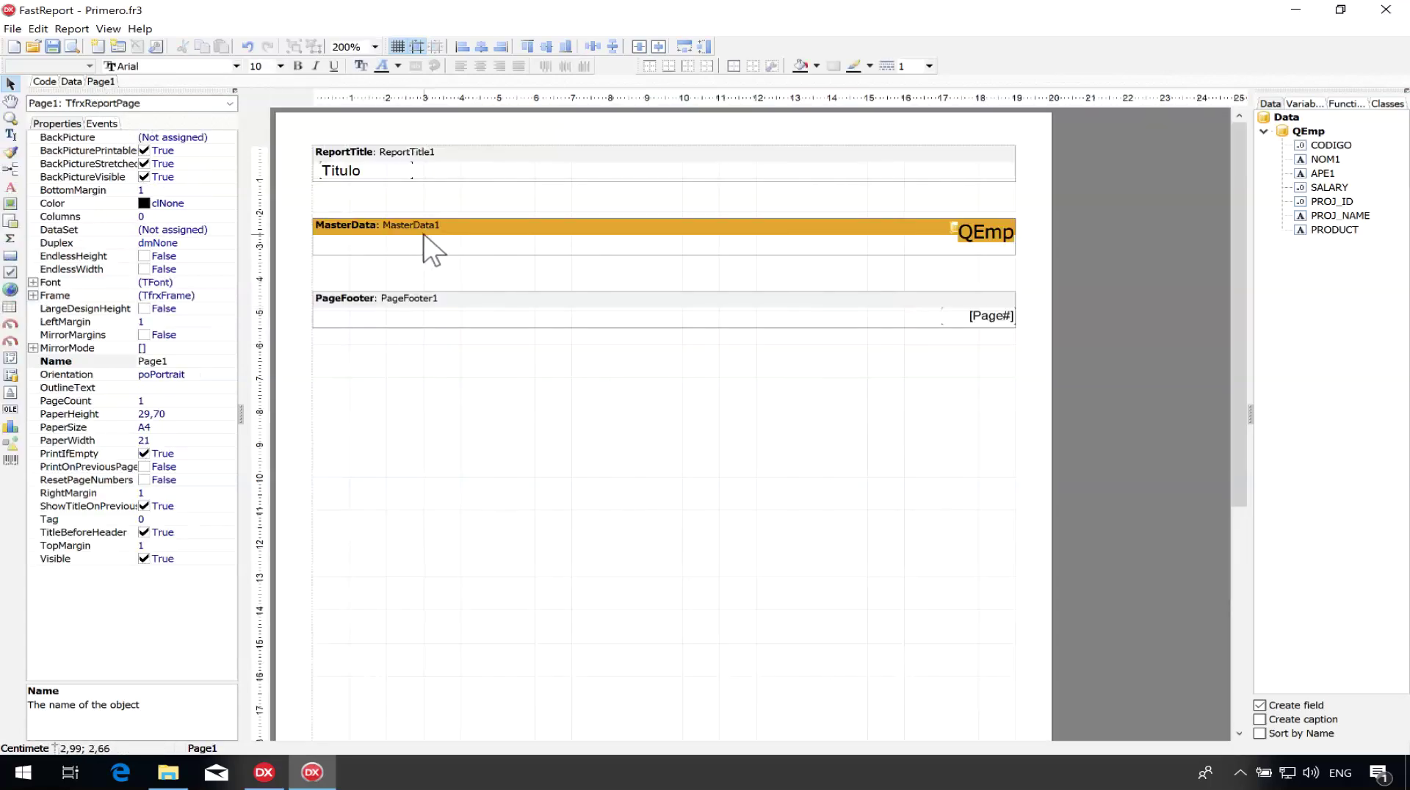
pyautogui.doubleClick(423, 232)
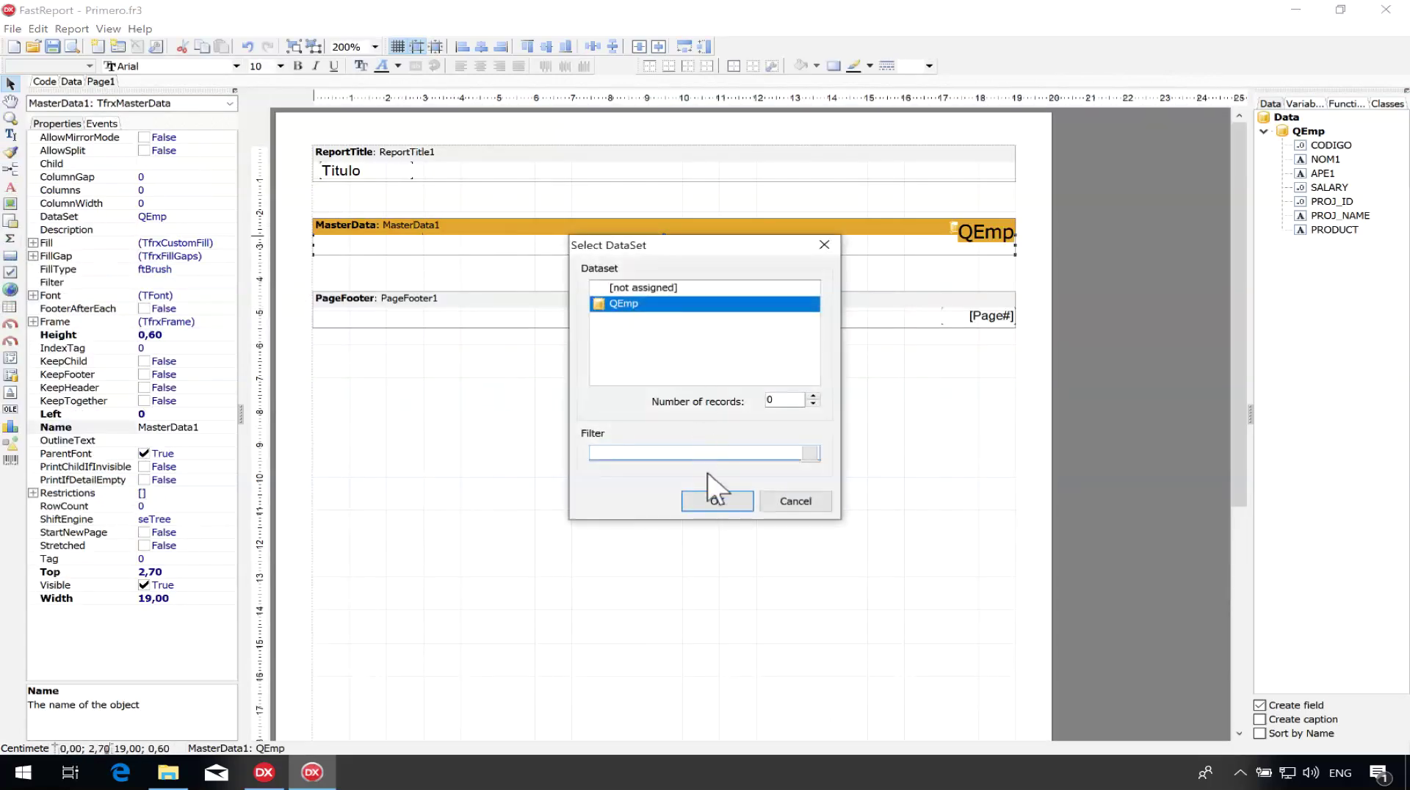
pyautogui.click(717, 503)
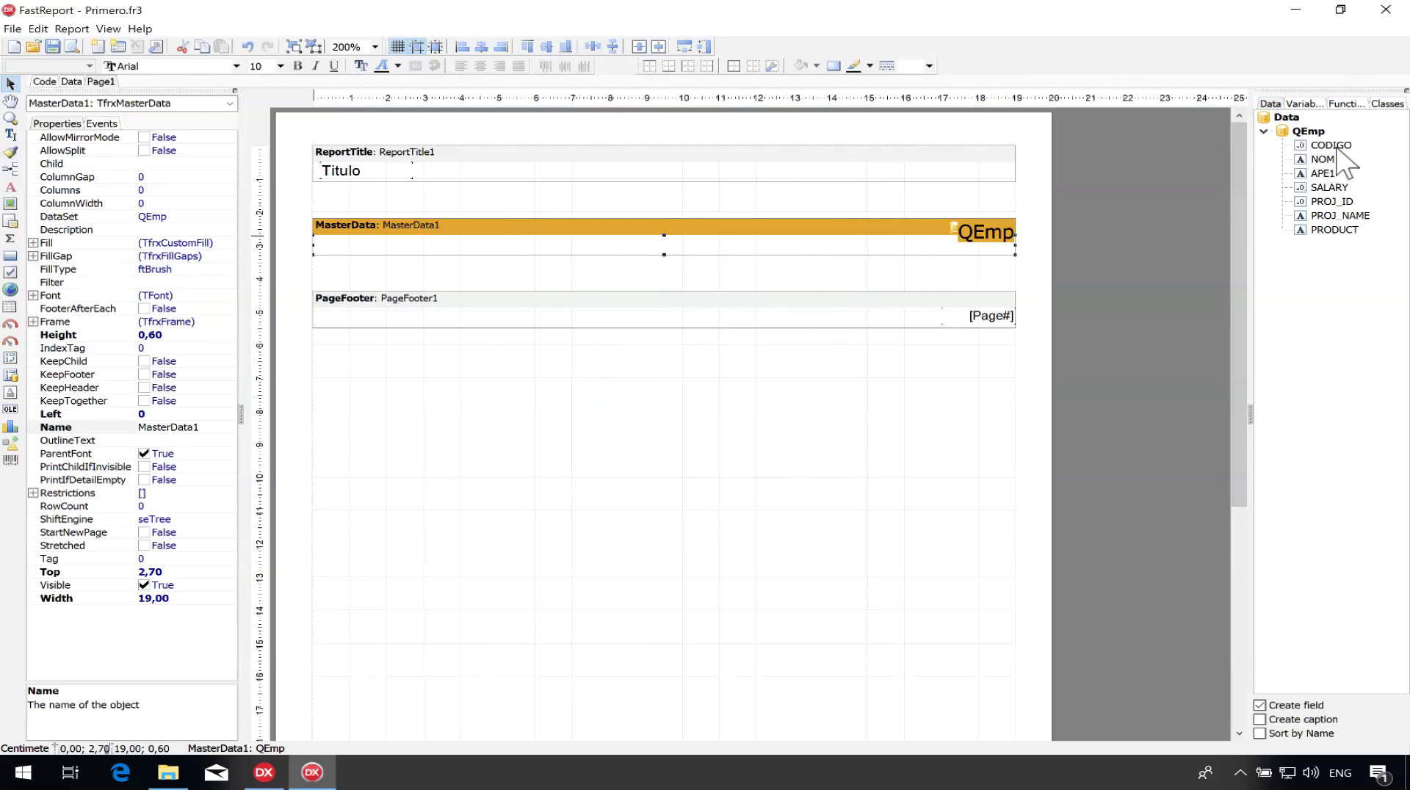
pyautogui.moveTo(1329, 145); pyautogui.dragTo(342, 243)
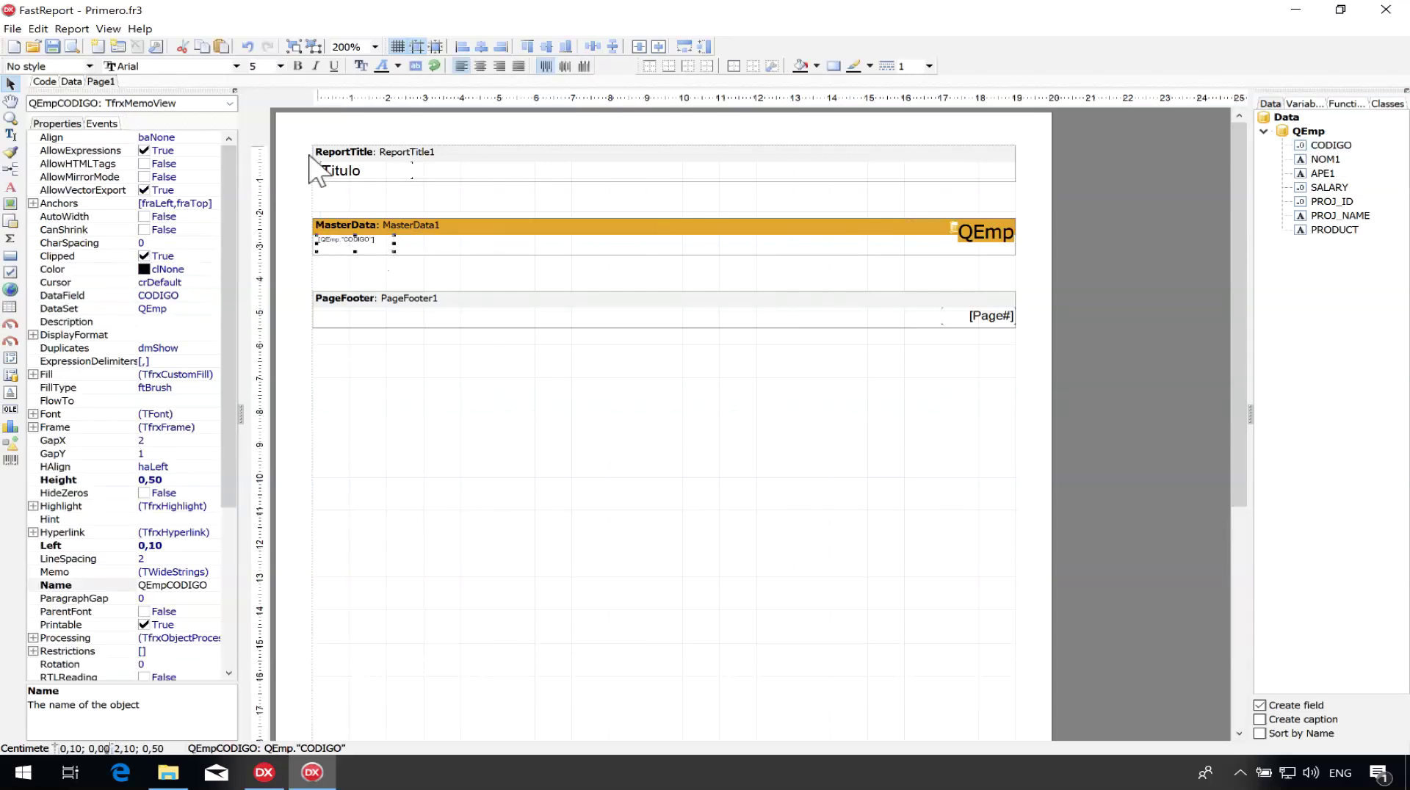
pyautogui.click(281, 66)
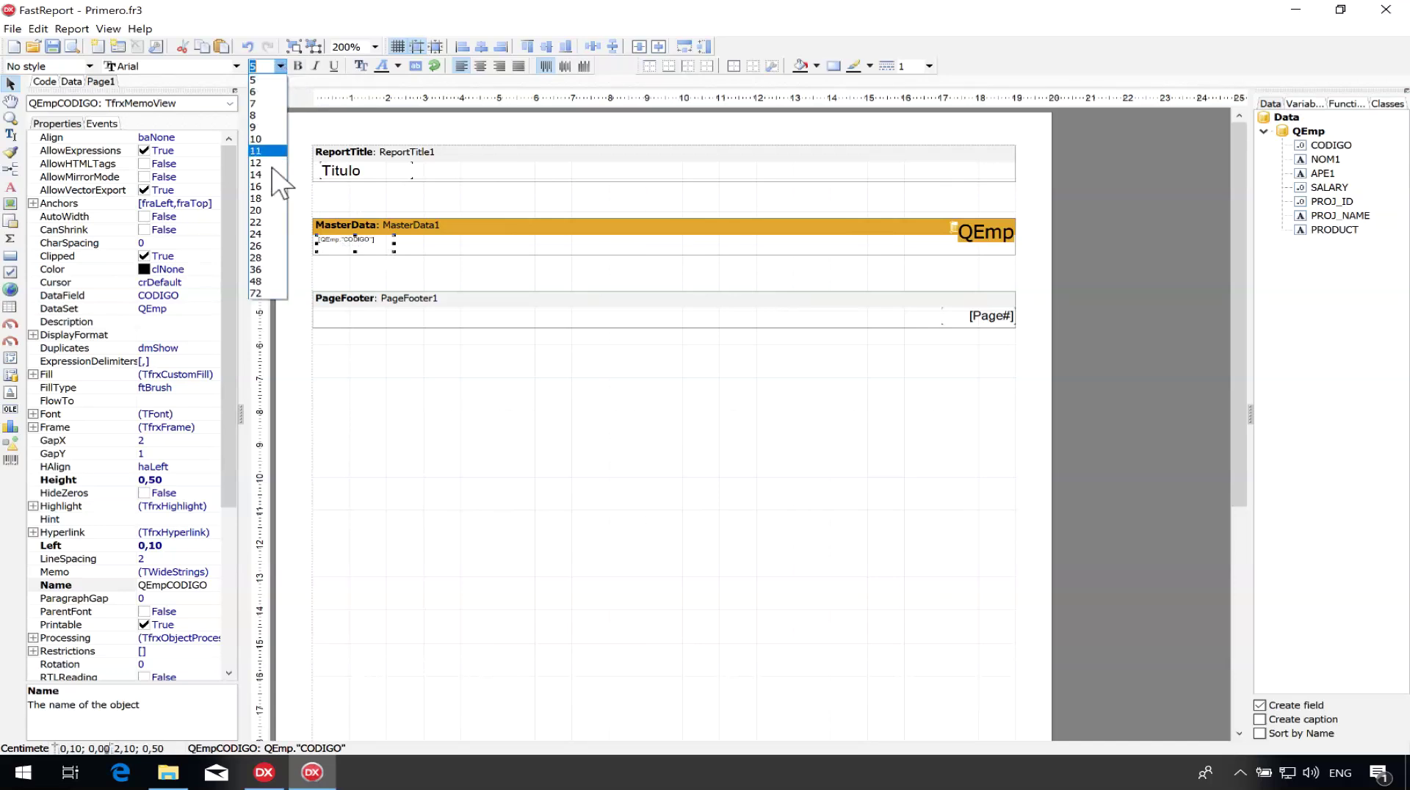
pyautogui.click(272, 169)
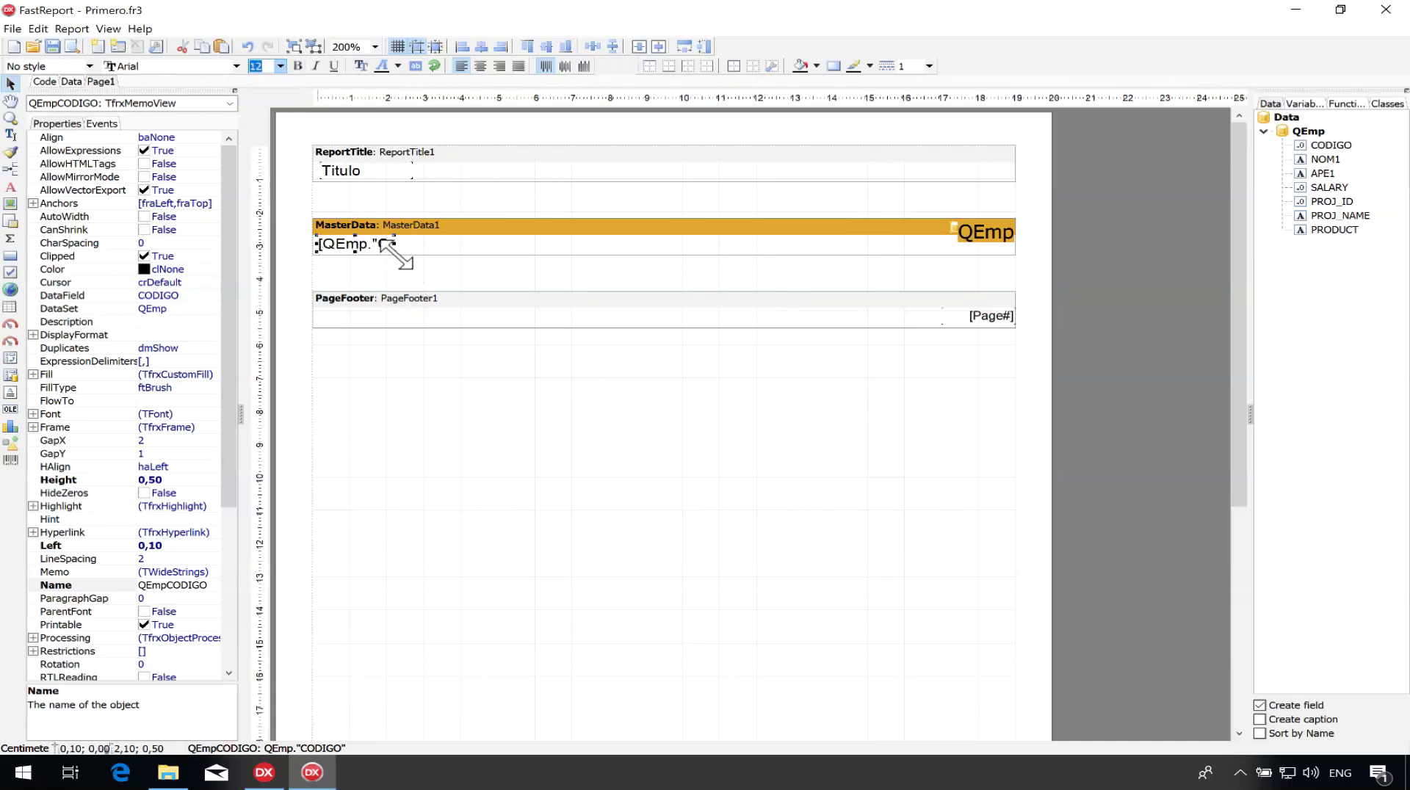
pyautogui.moveTo(395, 244); pyautogui.dragTo(451, 247)
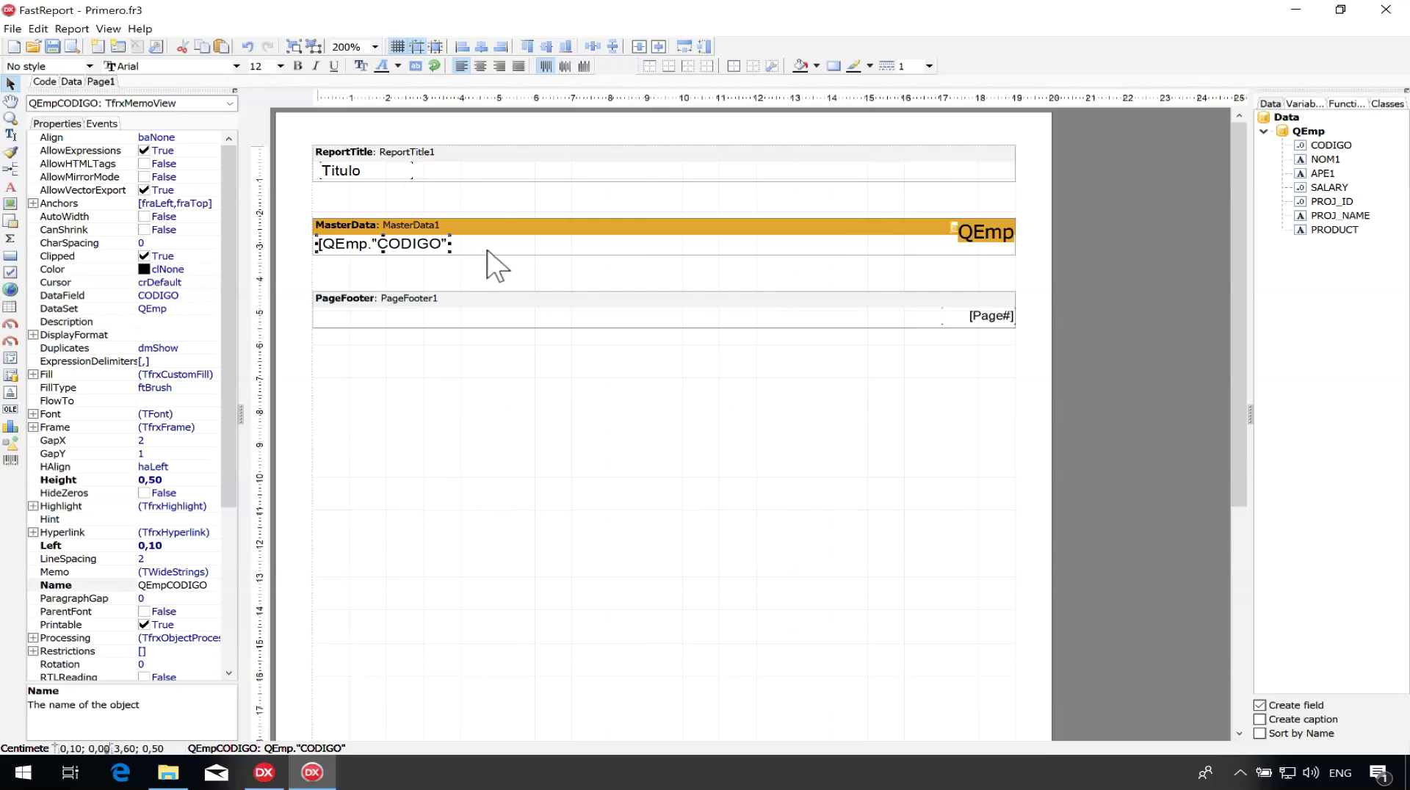
# Paste copies of the CODIGO memo to the right of it on the MasterData band.
pyautogui.click(522, 250)
pyautogui.moveTo(521, 247); pyautogui.dragTo(466, 241)
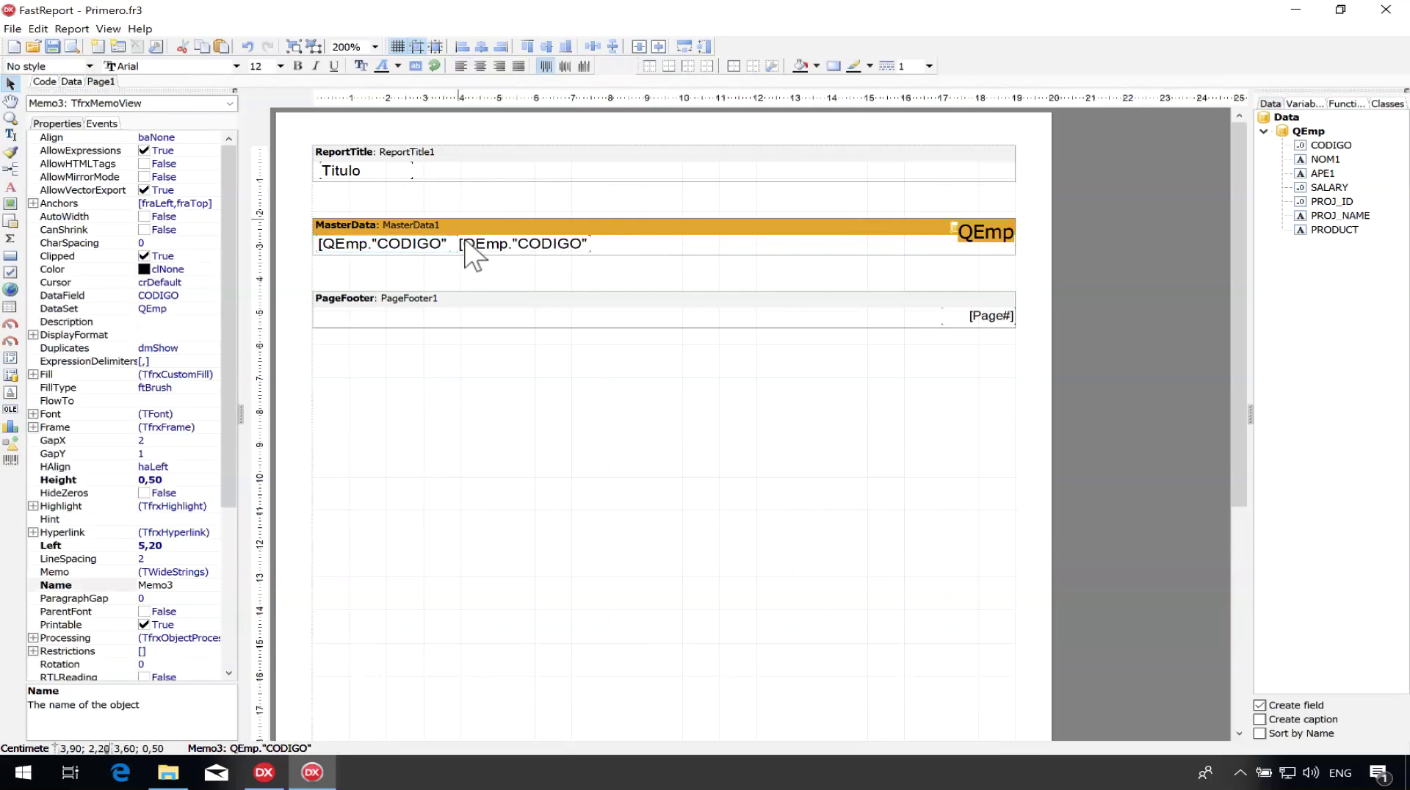
pyautogui.click(642, 248)
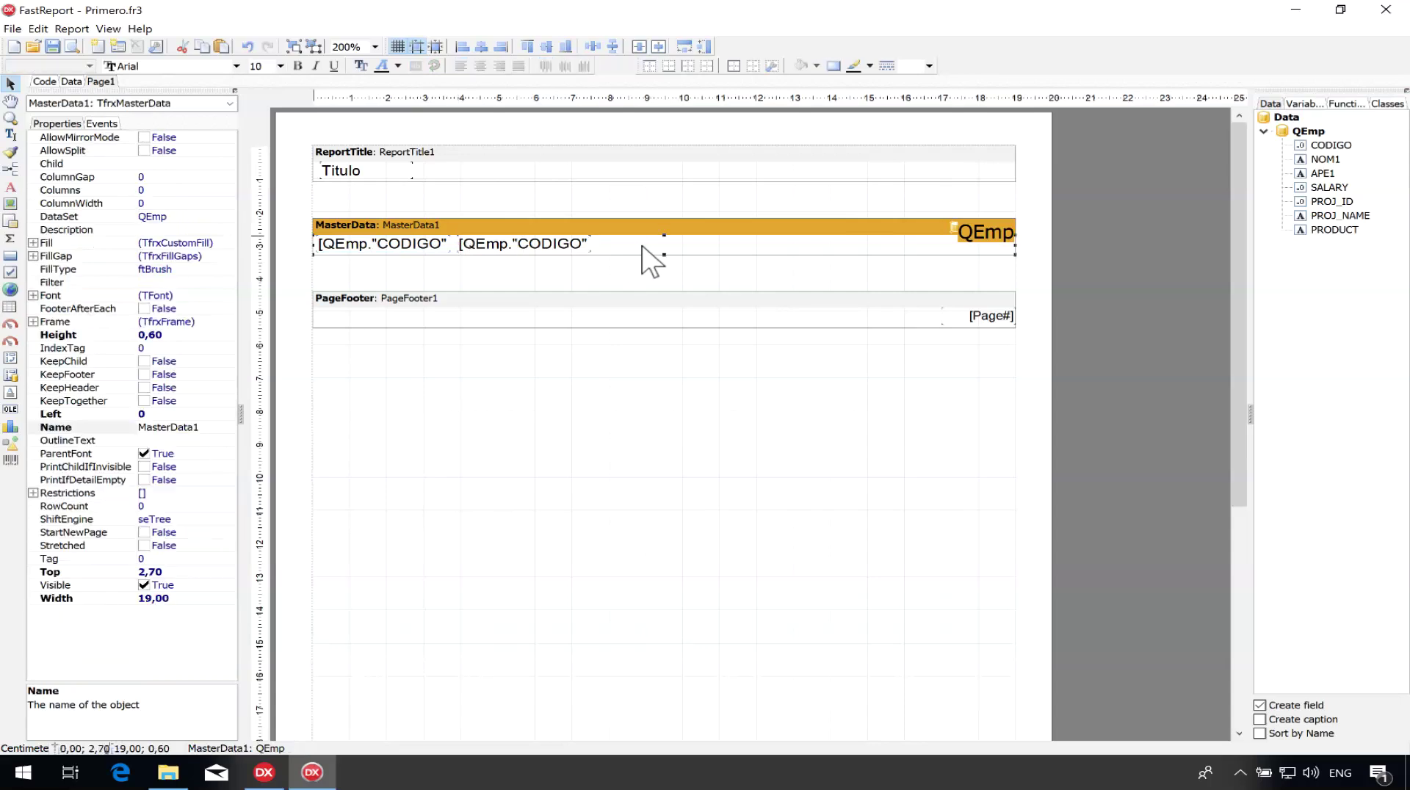
pyautogui.hotkey('ctrl', 'v')
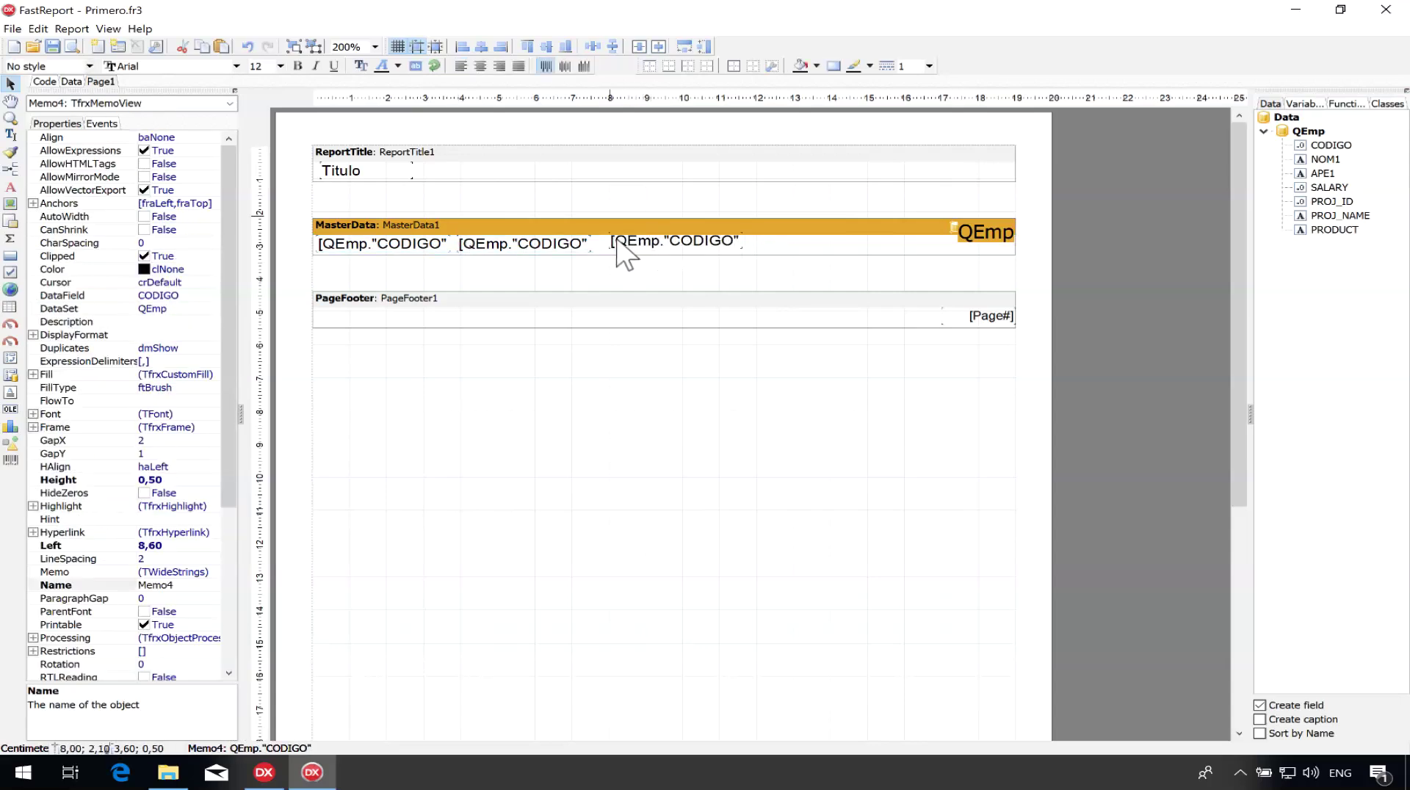
pyautogui.click(608, 243)
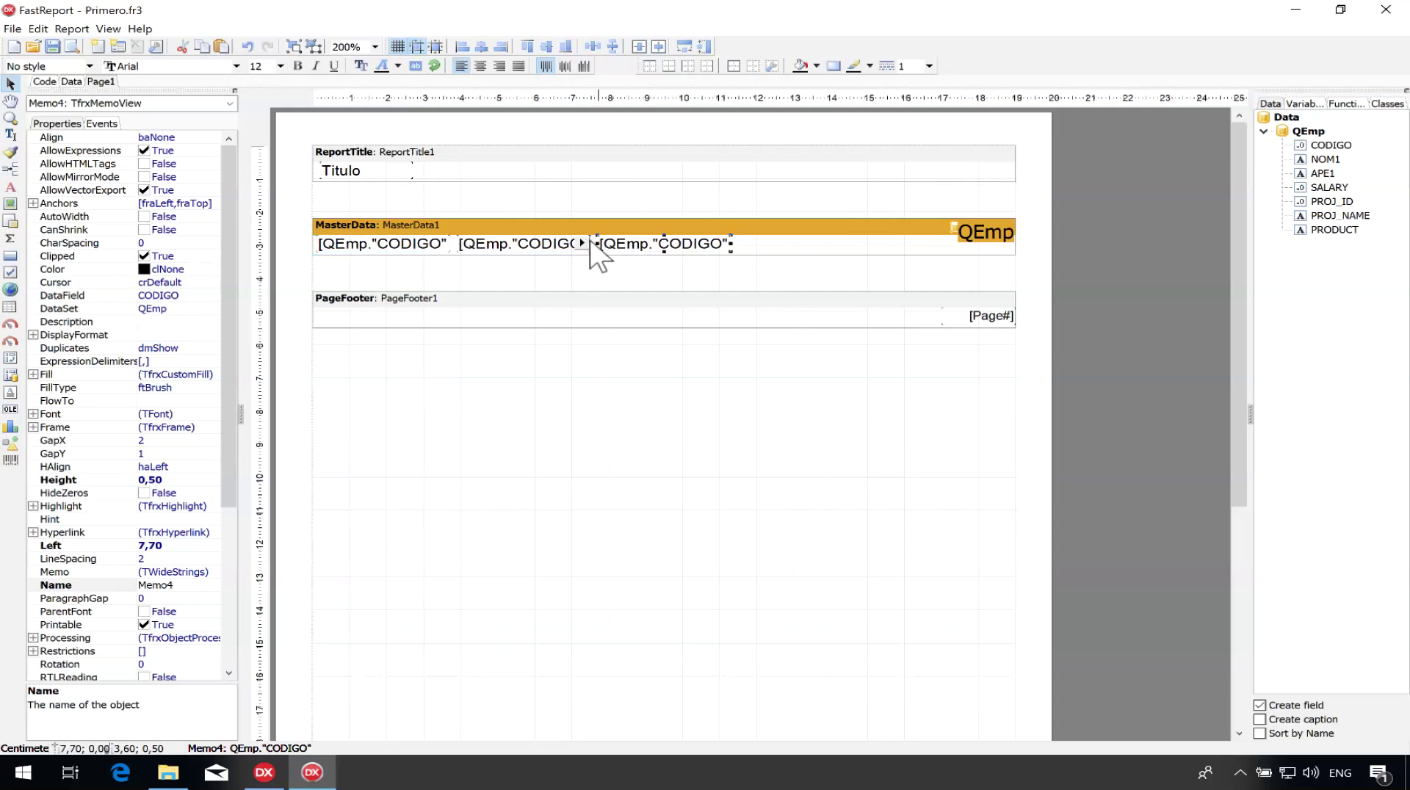
# Bind the middle memo to NOM1 and the rightmost memo to SALARY.
pyautogui.click(582, 243)
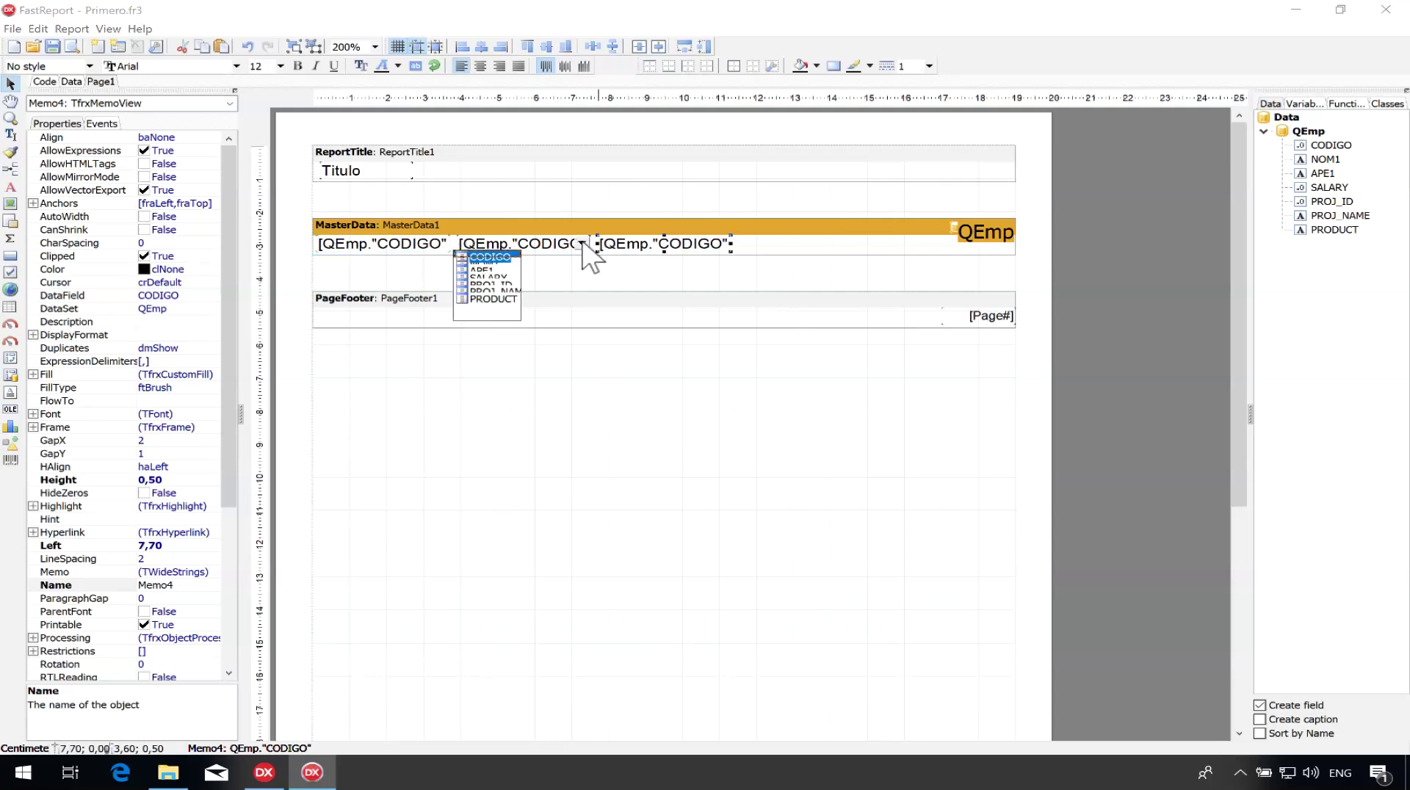
pyautogui.click(493, 270)
pyautogui.moveTo(640, 258)
pyautogui.click(723, 244)
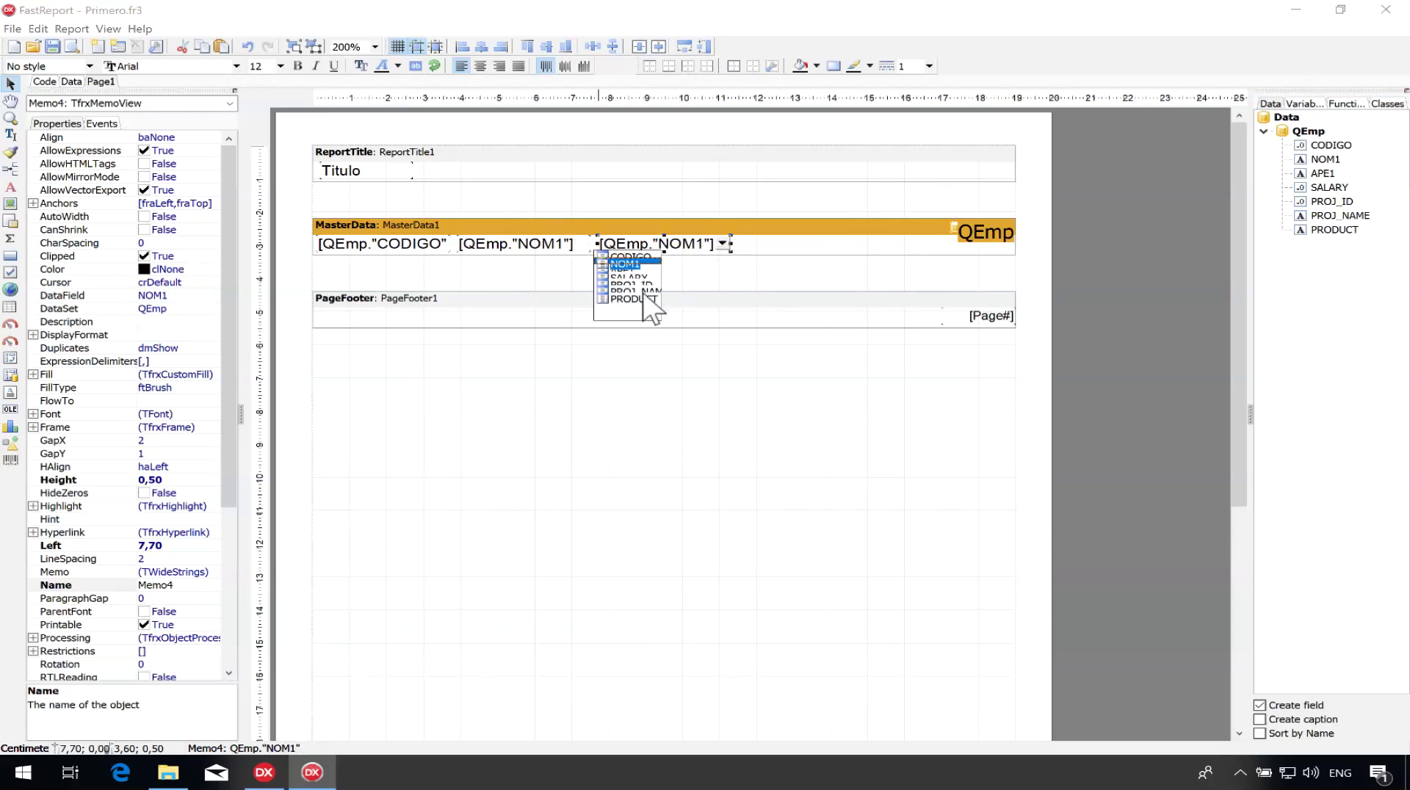
pyautogui.click(631, 277)
pyautogui.click(673, 276)
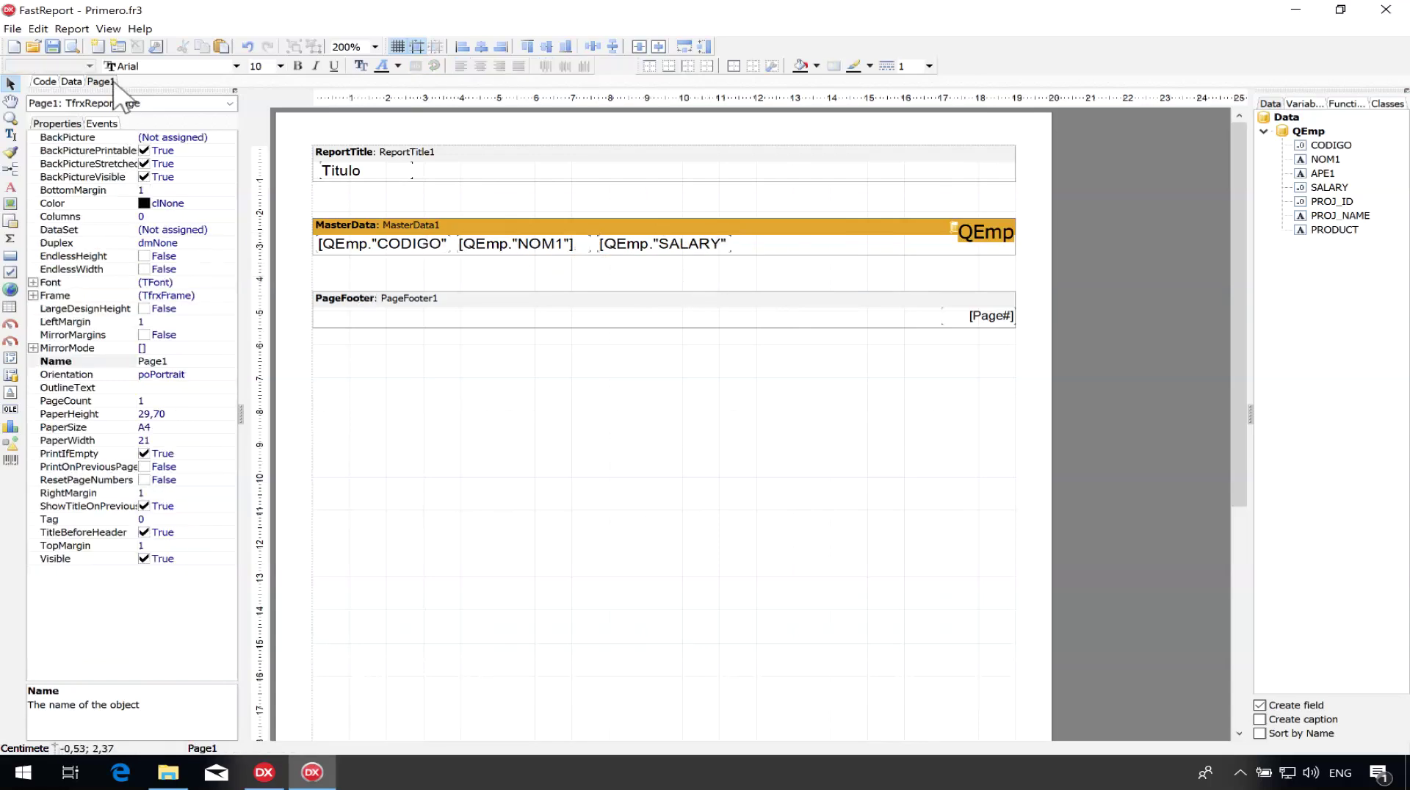
# Save Primero.fr3, preview the employee list at 200% zoom, then close the preview.
pyautogui.click(52, 47)
pyautogui.click(72, 47)
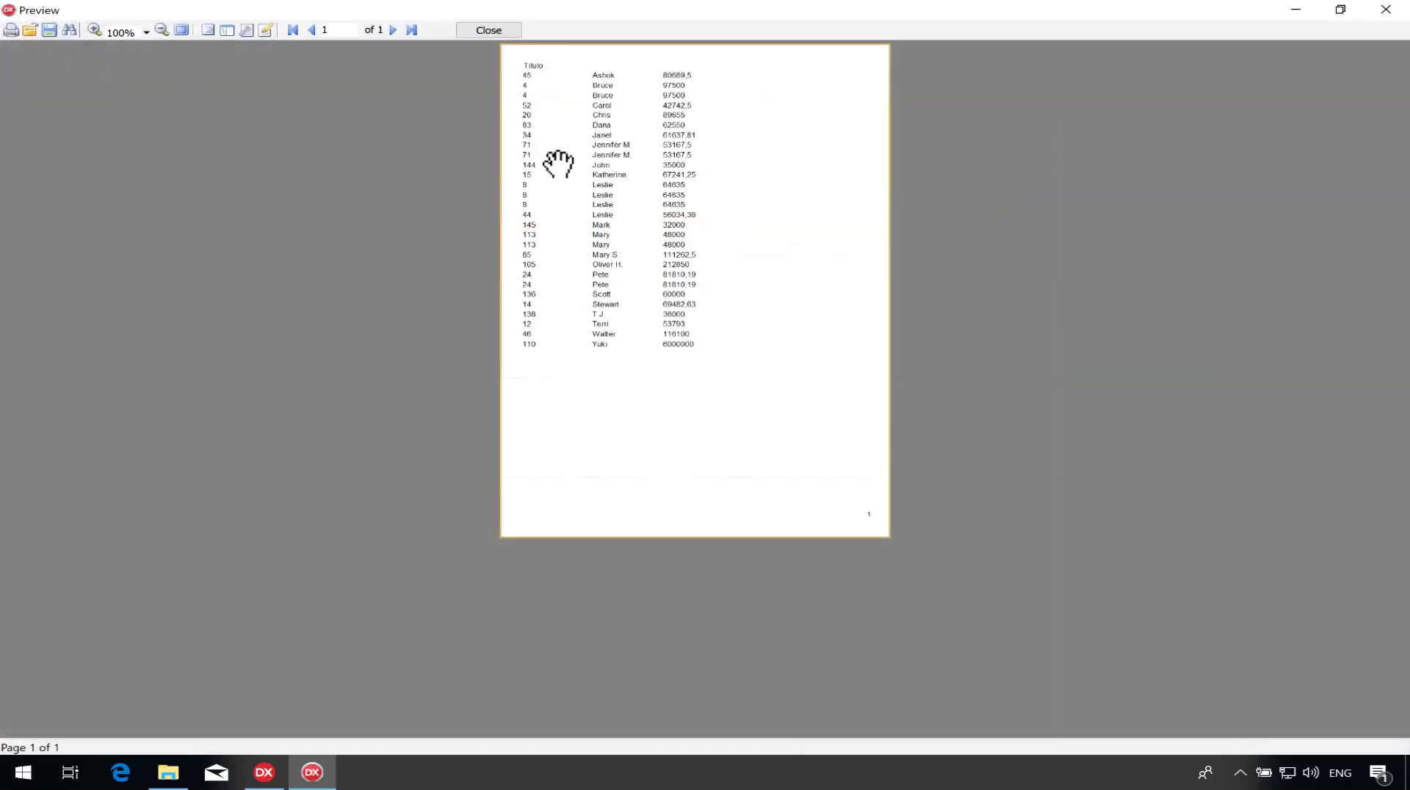
pyautogui.click(146, 32)
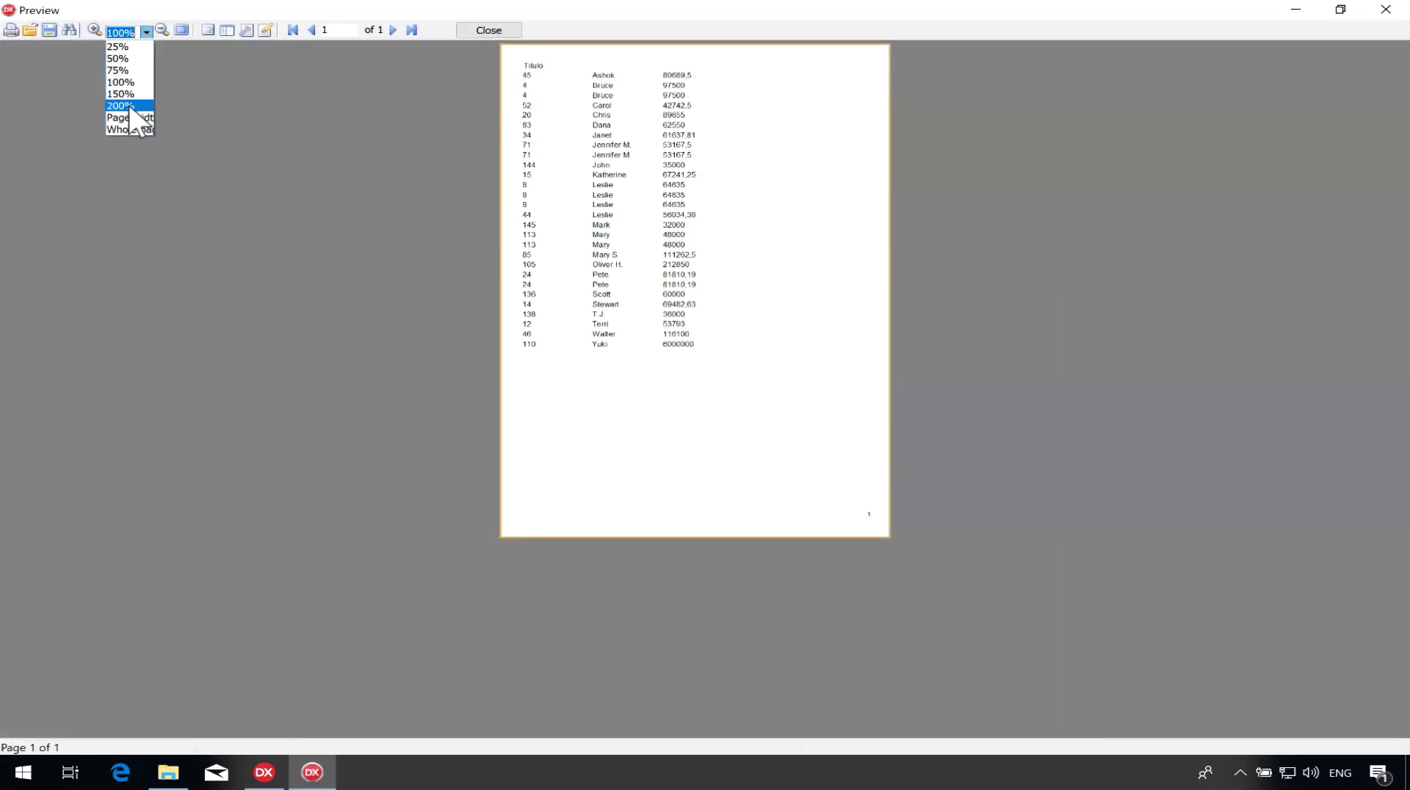
pyautogui.click(129, 104)
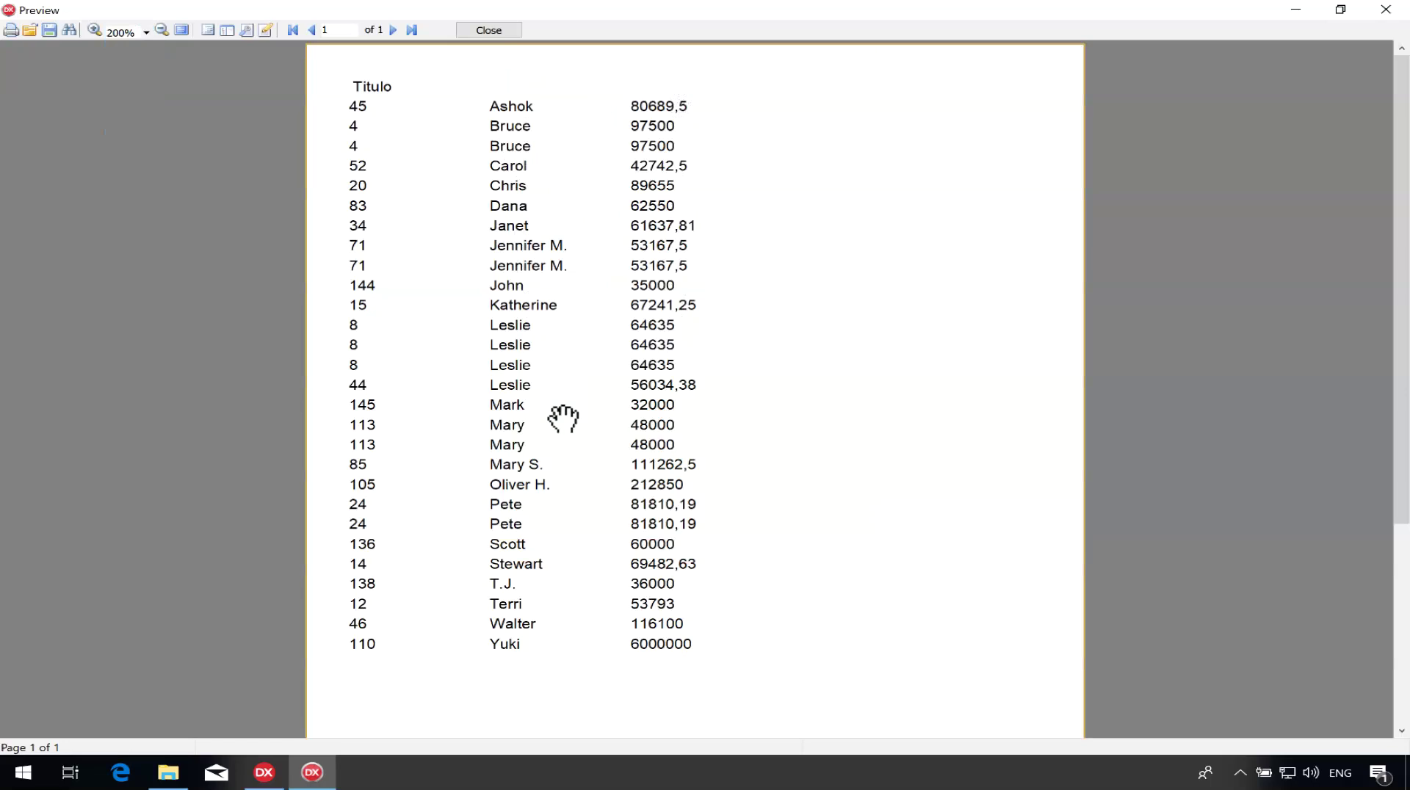
pyautogui.click(482, 29)
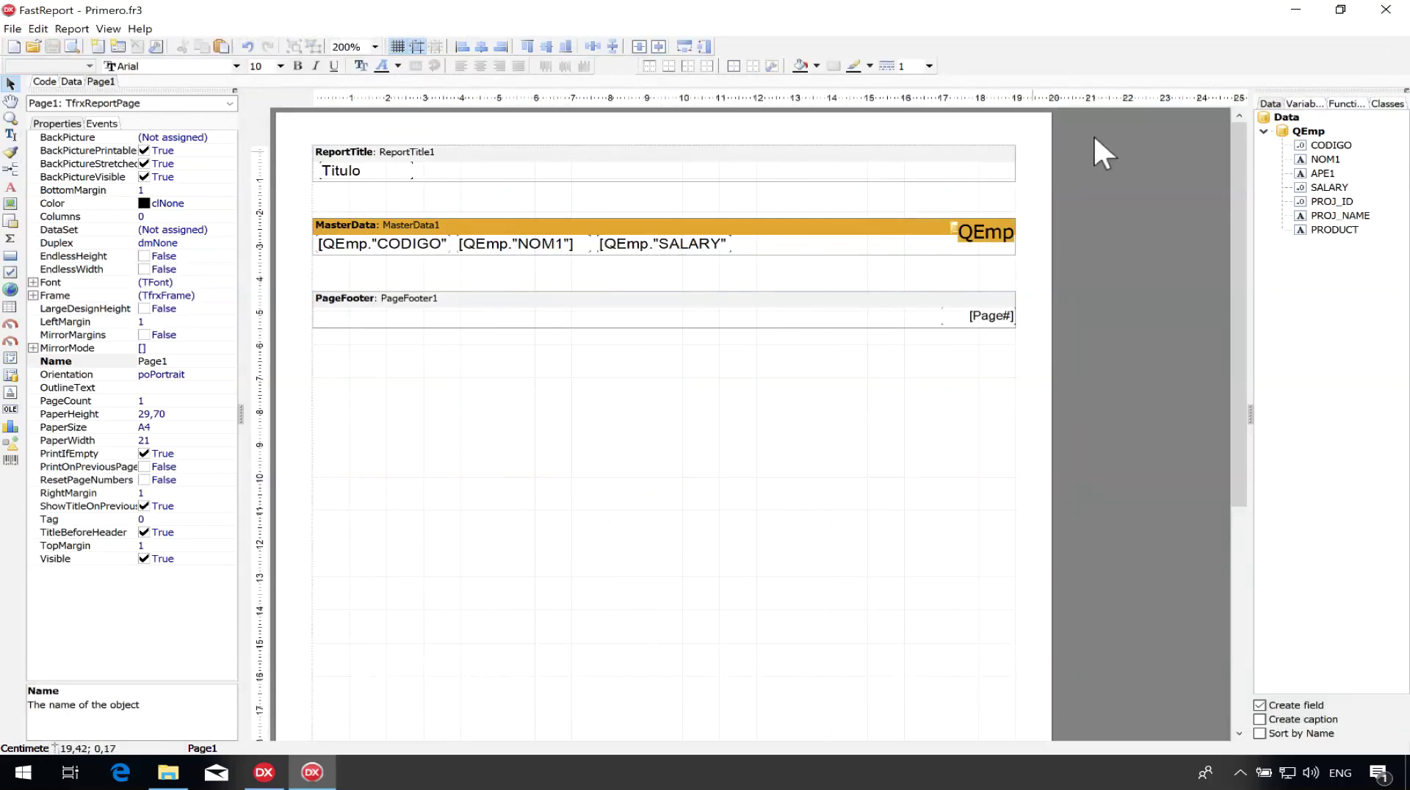
# Close the FastReport designer, Launcher and FireDAC Connection Editor, then rebuild and run the Launcher.
pyautogui.click(1385, 10)
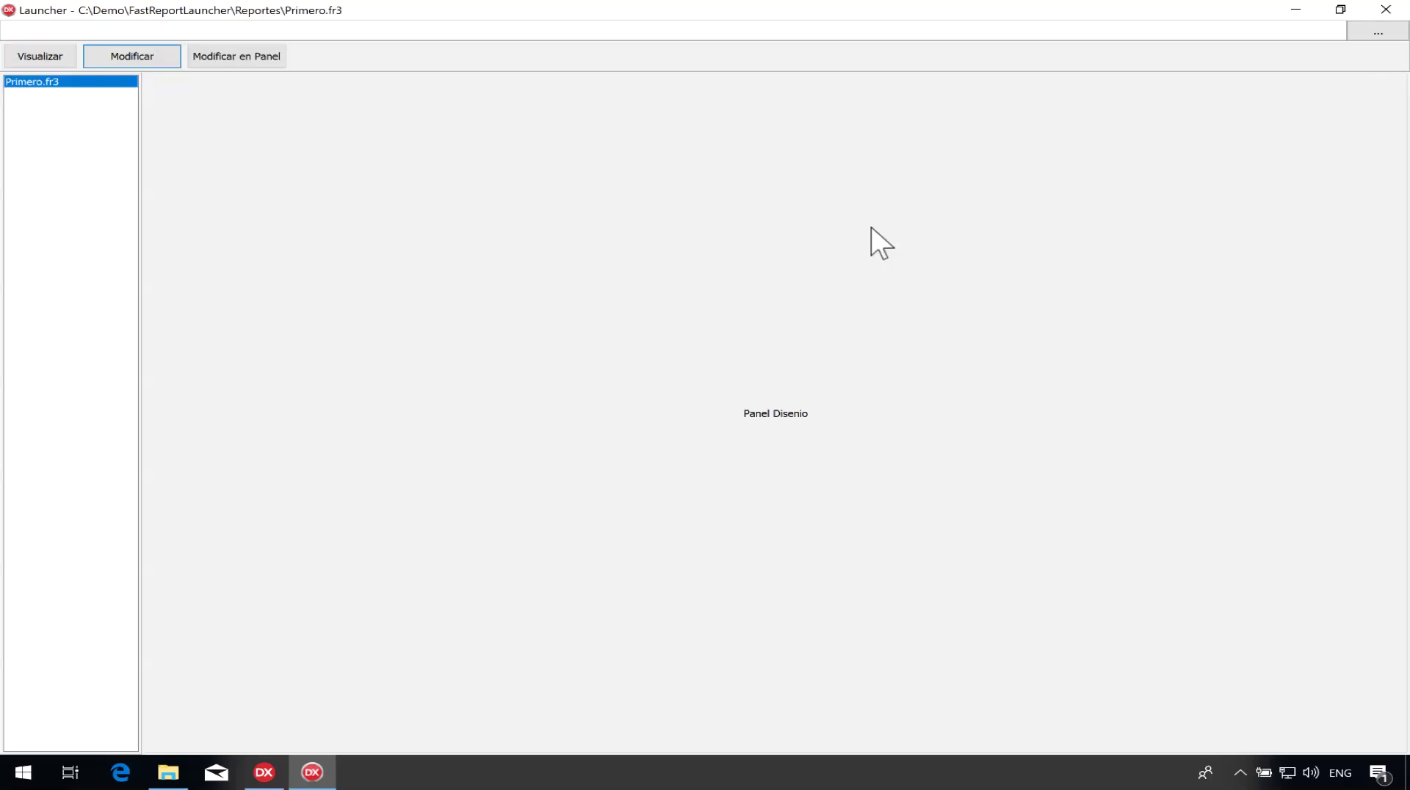
pyautogui.click(1385, 9)
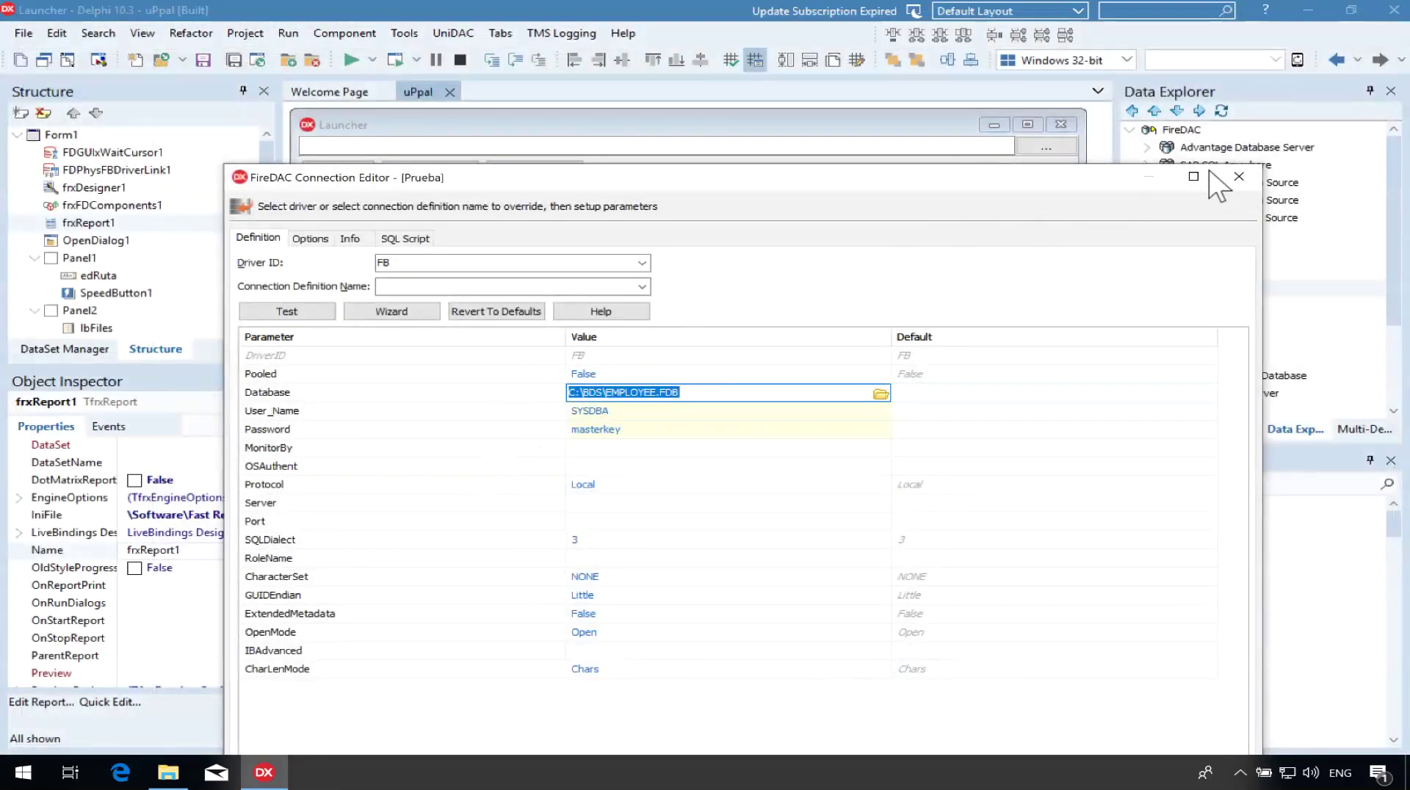
pyautogui.click(1238, 177)
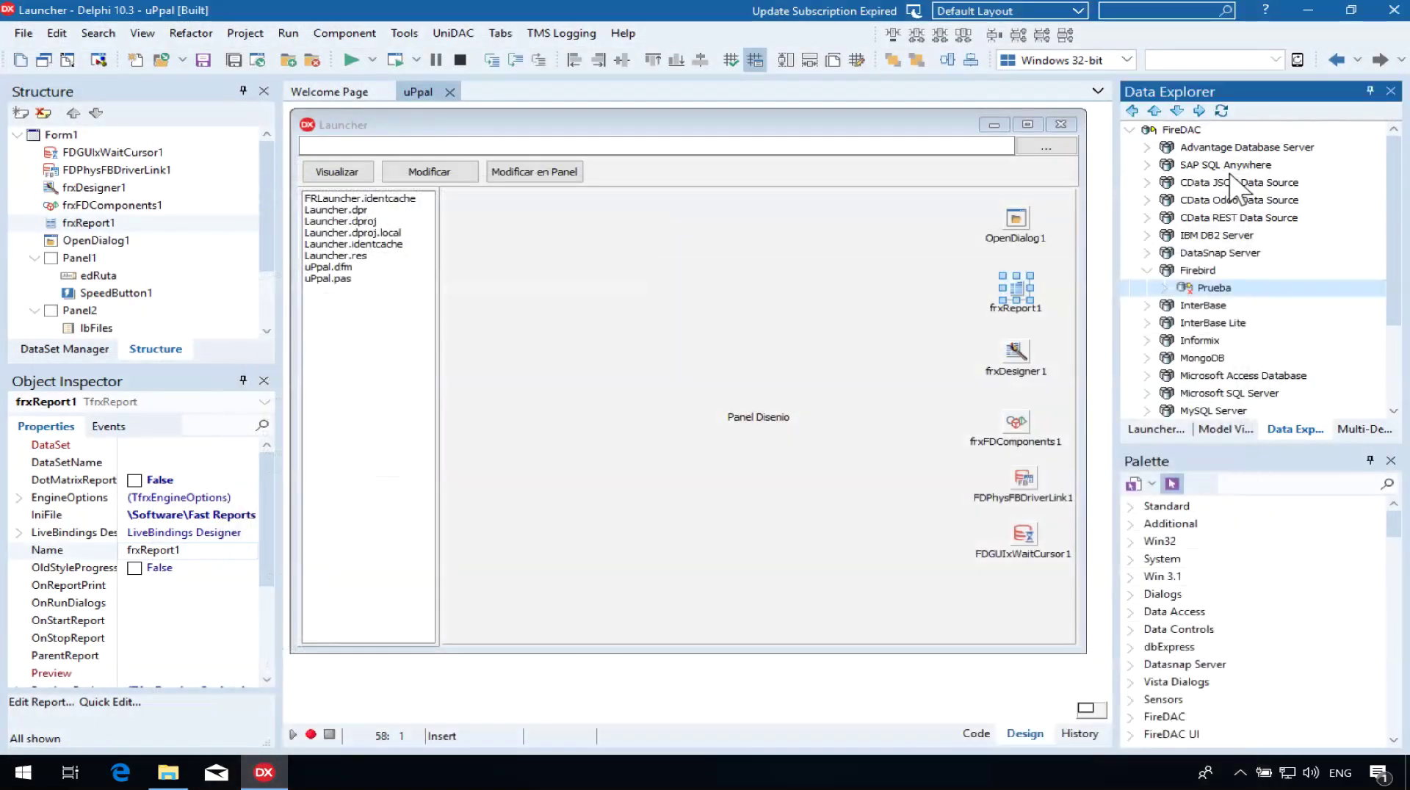
pyautogui.click(775, 286)
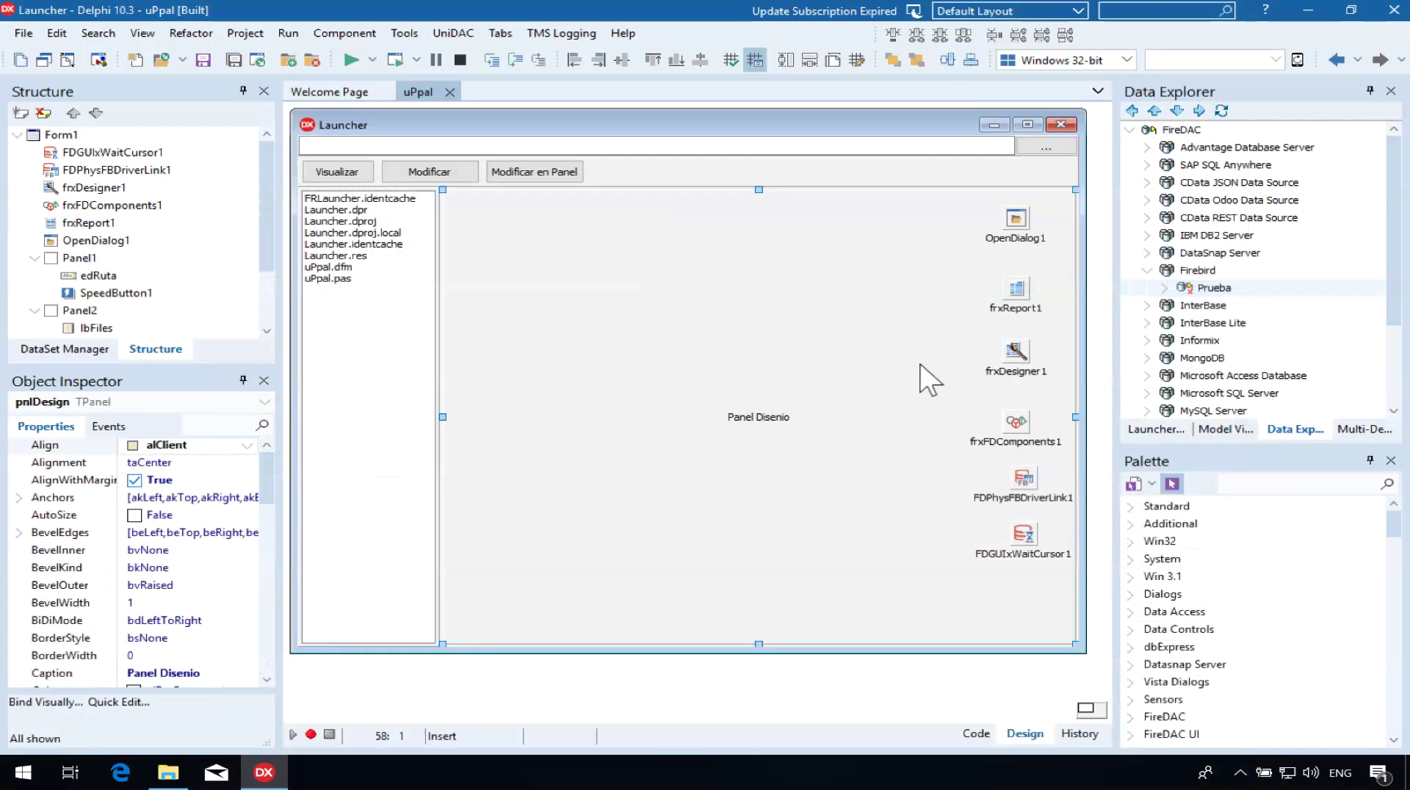
pyautogui.click(1020, 530)
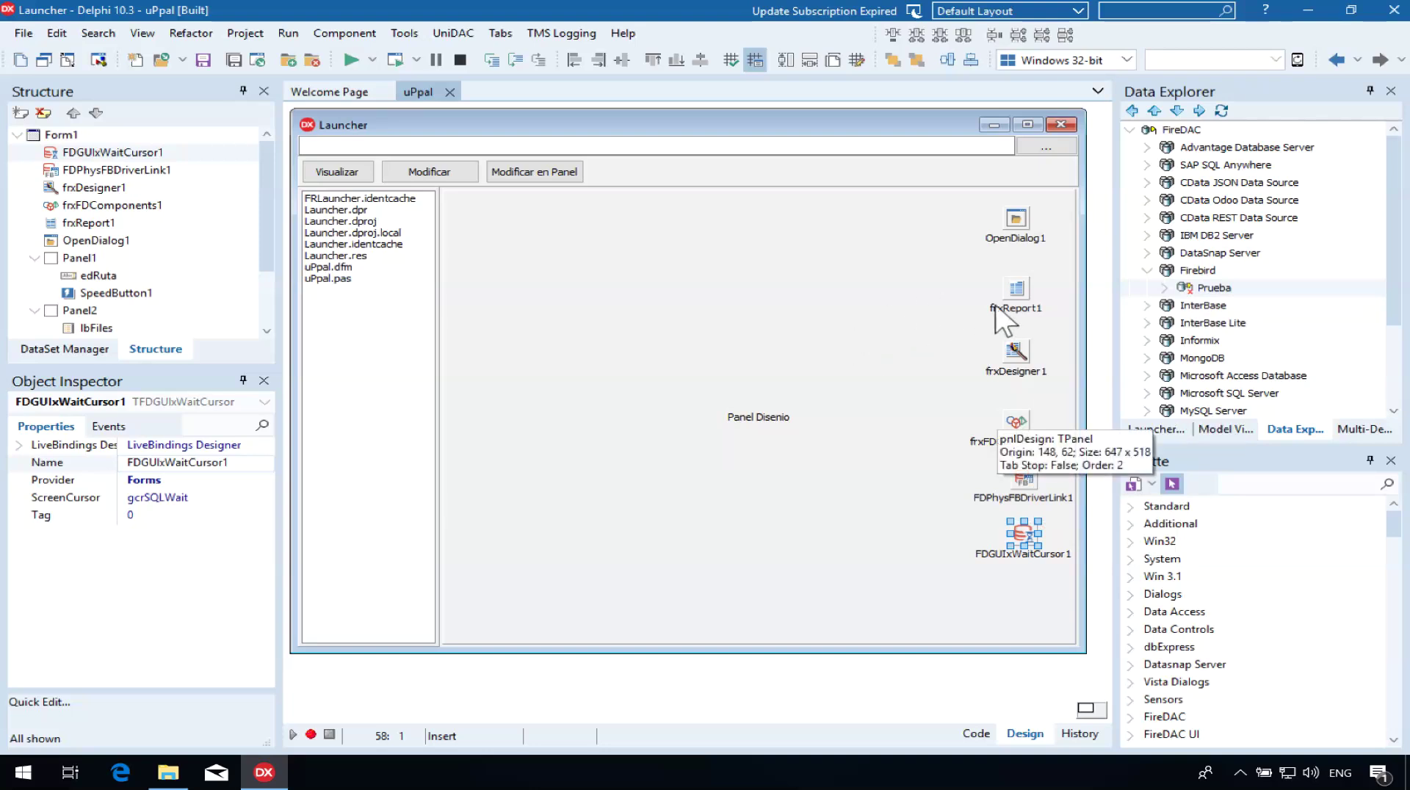
pyautogui.click(348, 54)
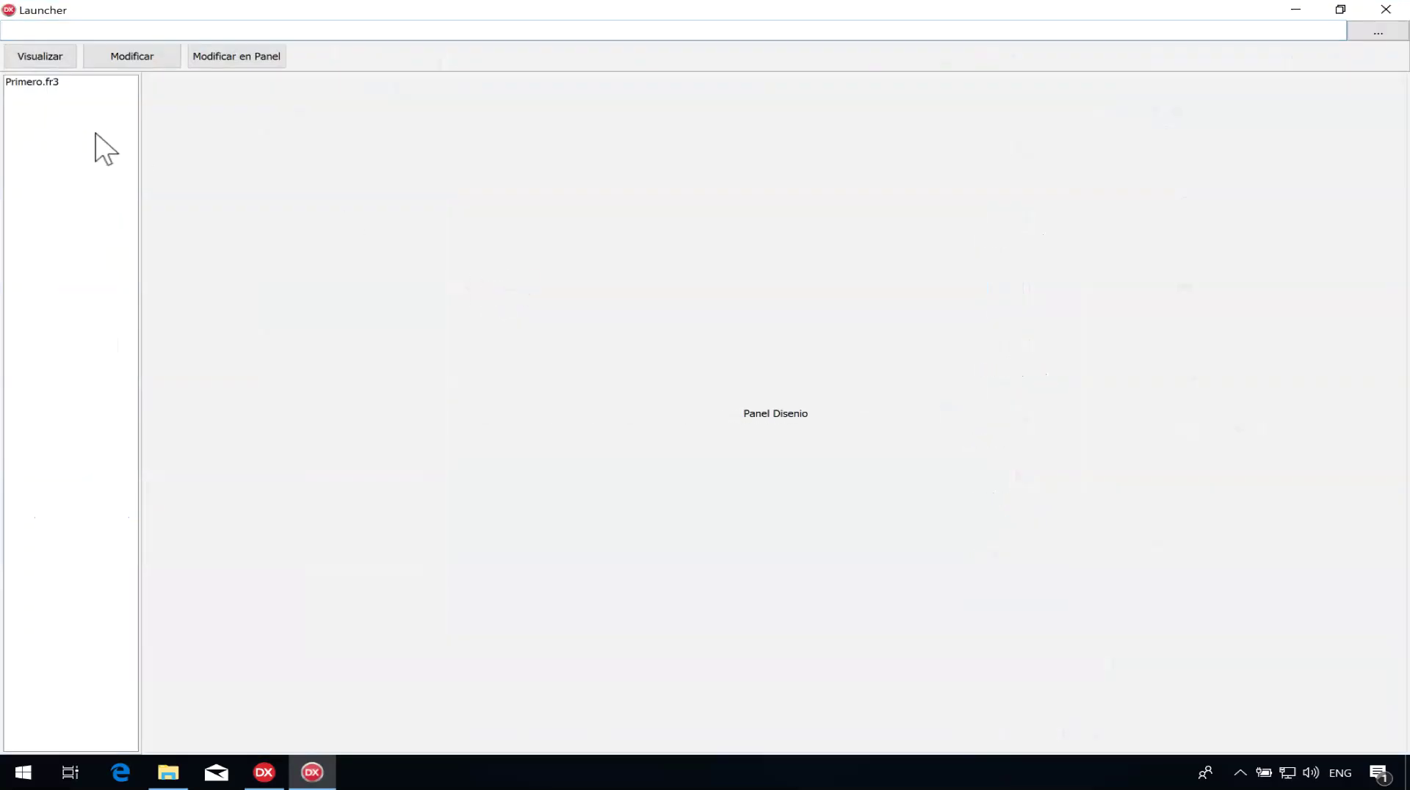
# Open Primero.fr3 via Modificar, delete FDDatabase1 from its Data page, and close the designer.
pyautogui.click(33, 82)
pyautogui.click(137, 57)
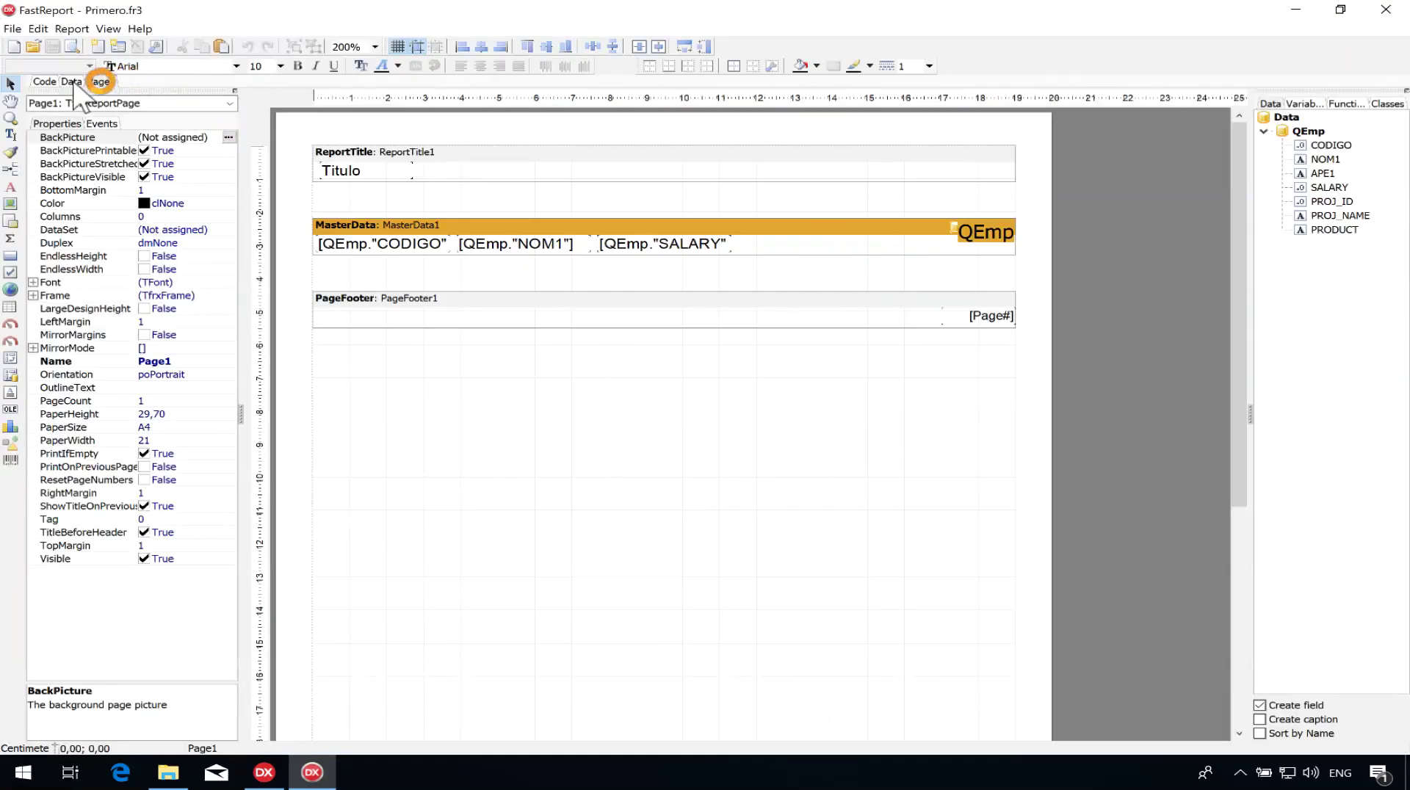
pyautogui.click(73, 81)
pyautogui.click(414, 151)
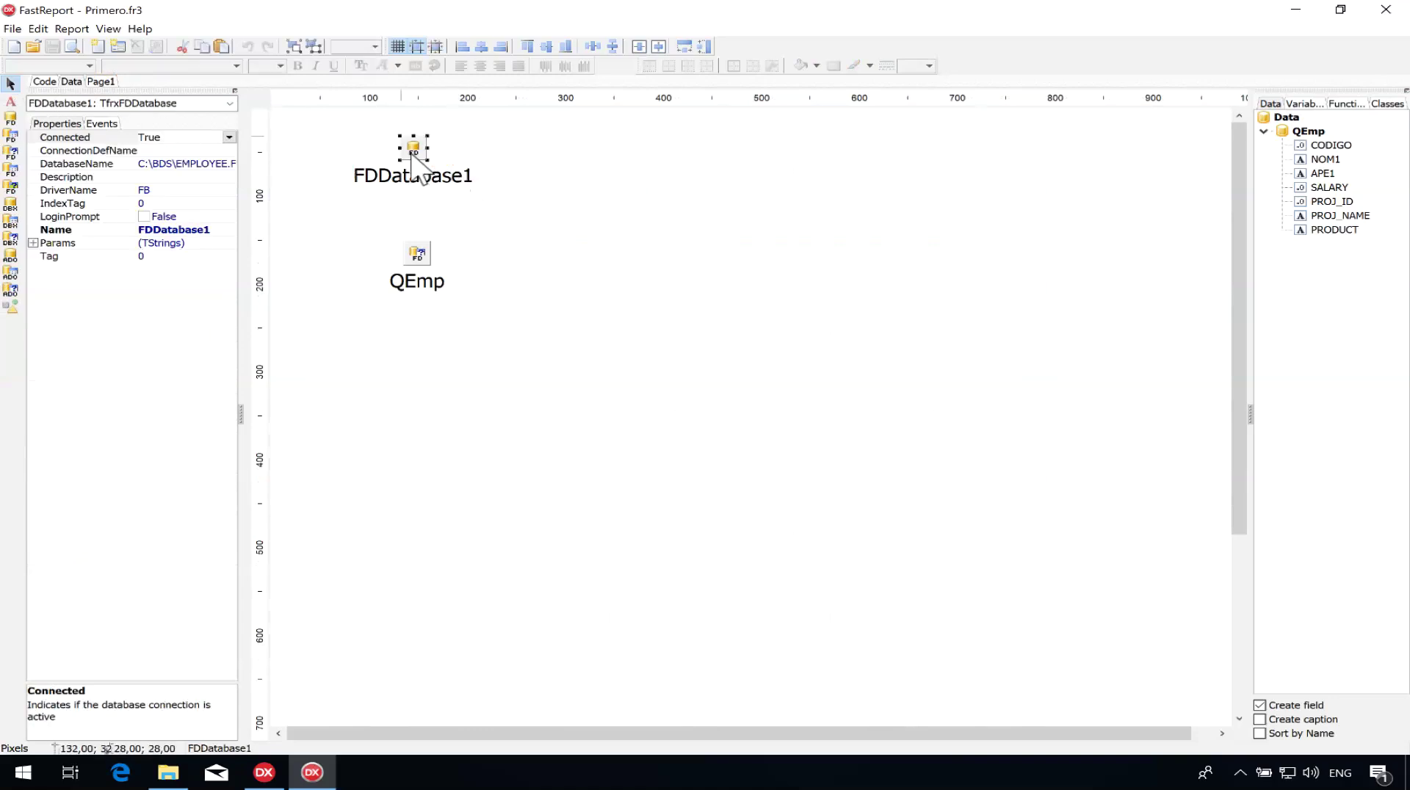
pyautogui.press('Delete')
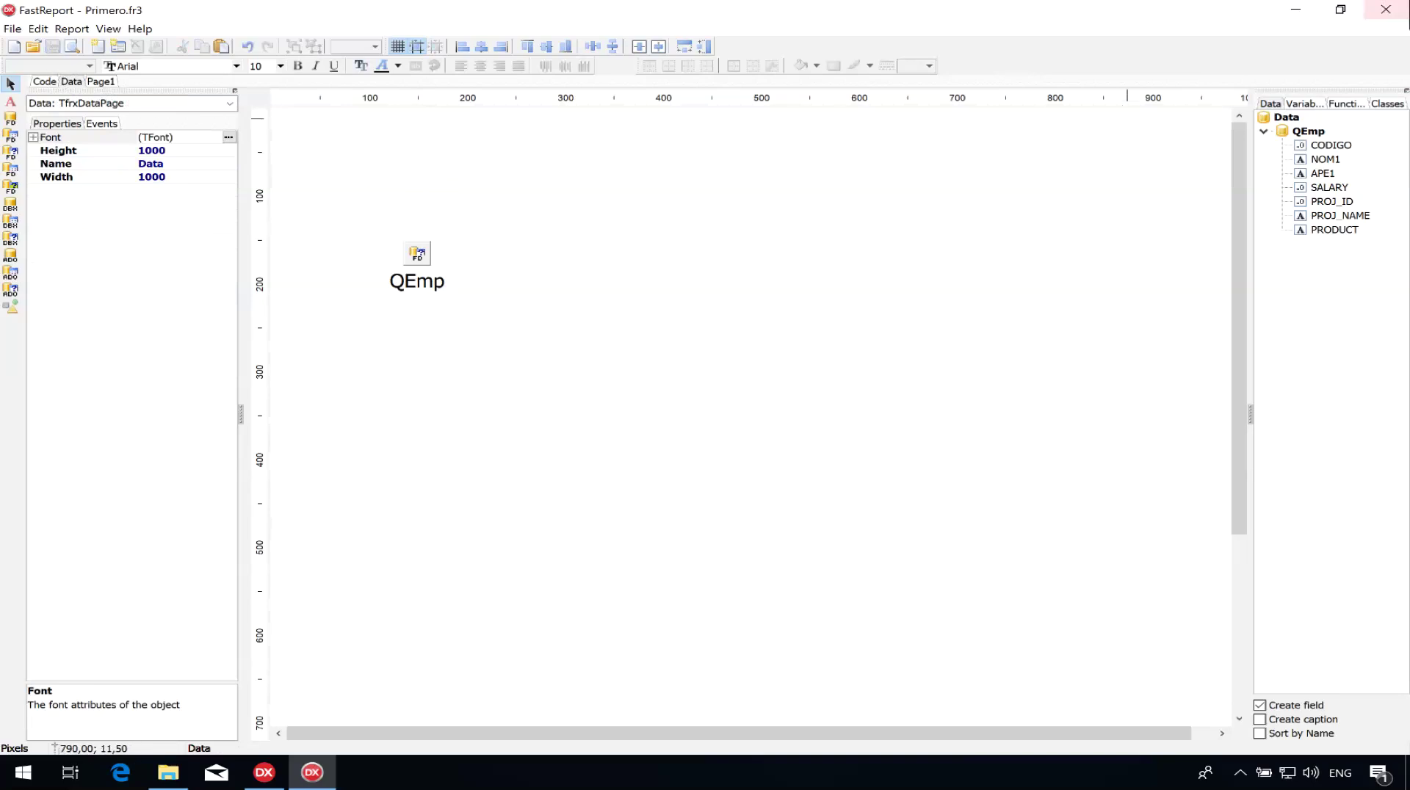
pyautogui.click(1399, 13)
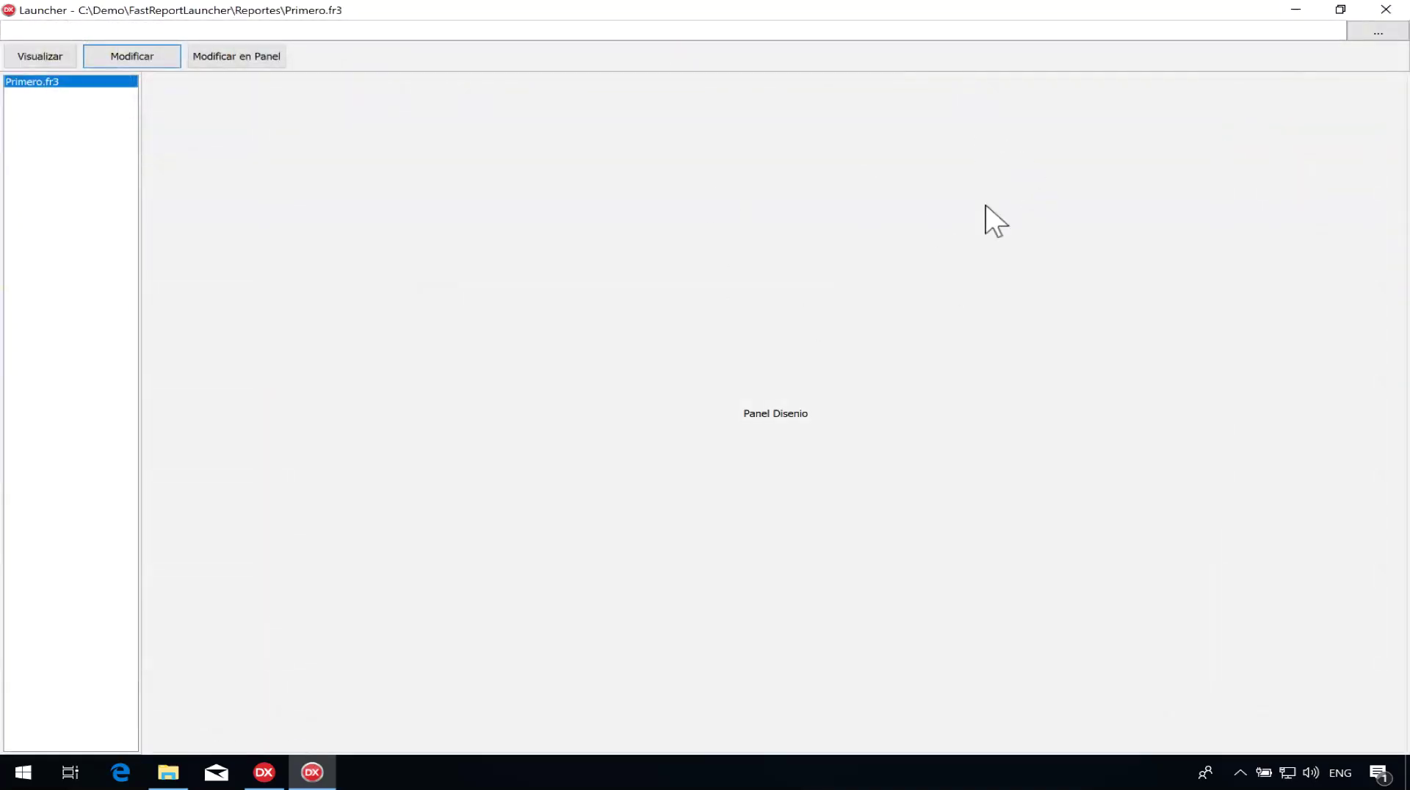
# Close the Launcher and drop the Firebird Prueba connection definition onto the Launcher form.
pyautogui.click(1386, 10)
pyautogui.click(642, 294)
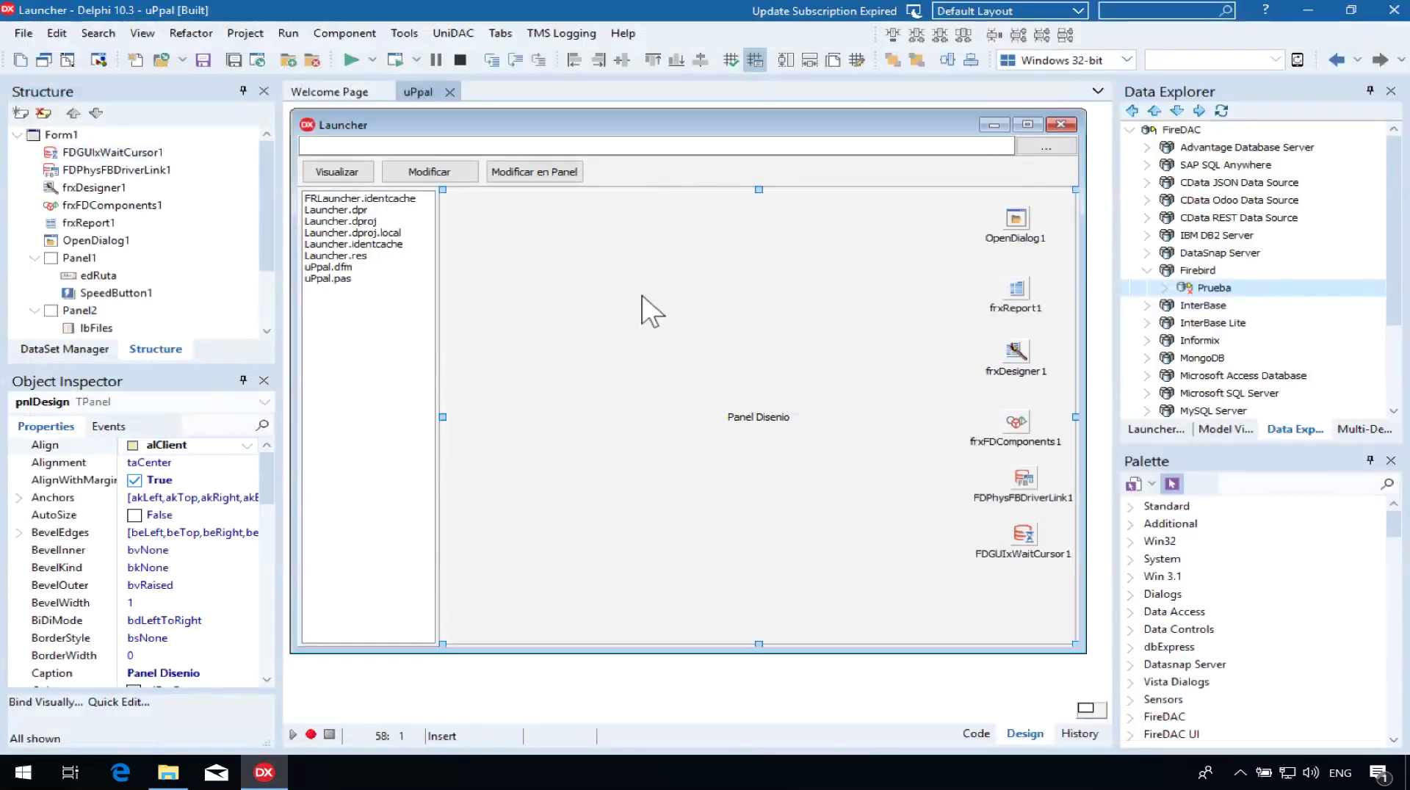
pyautogui.click(1235, 484)
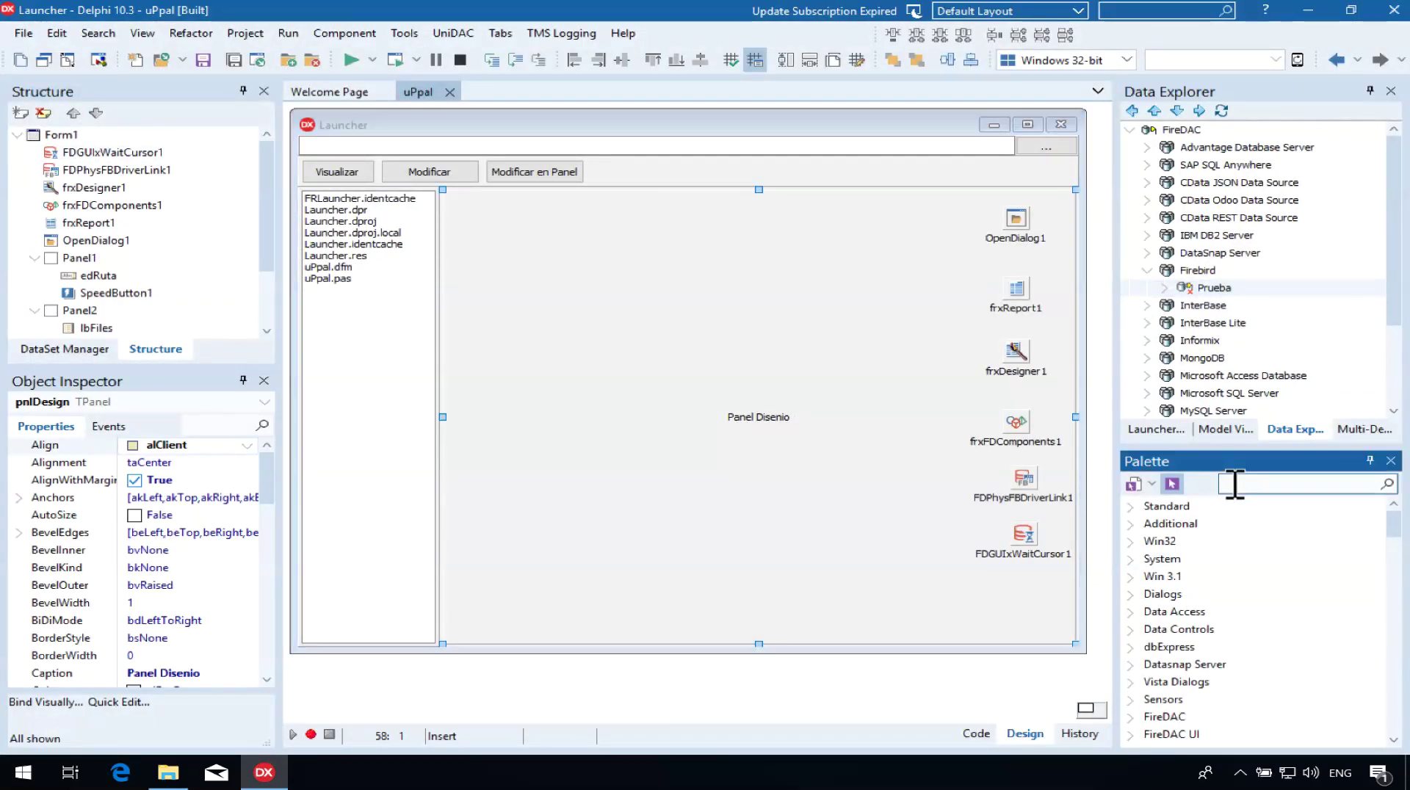
pyautogui.write('fdcoon')
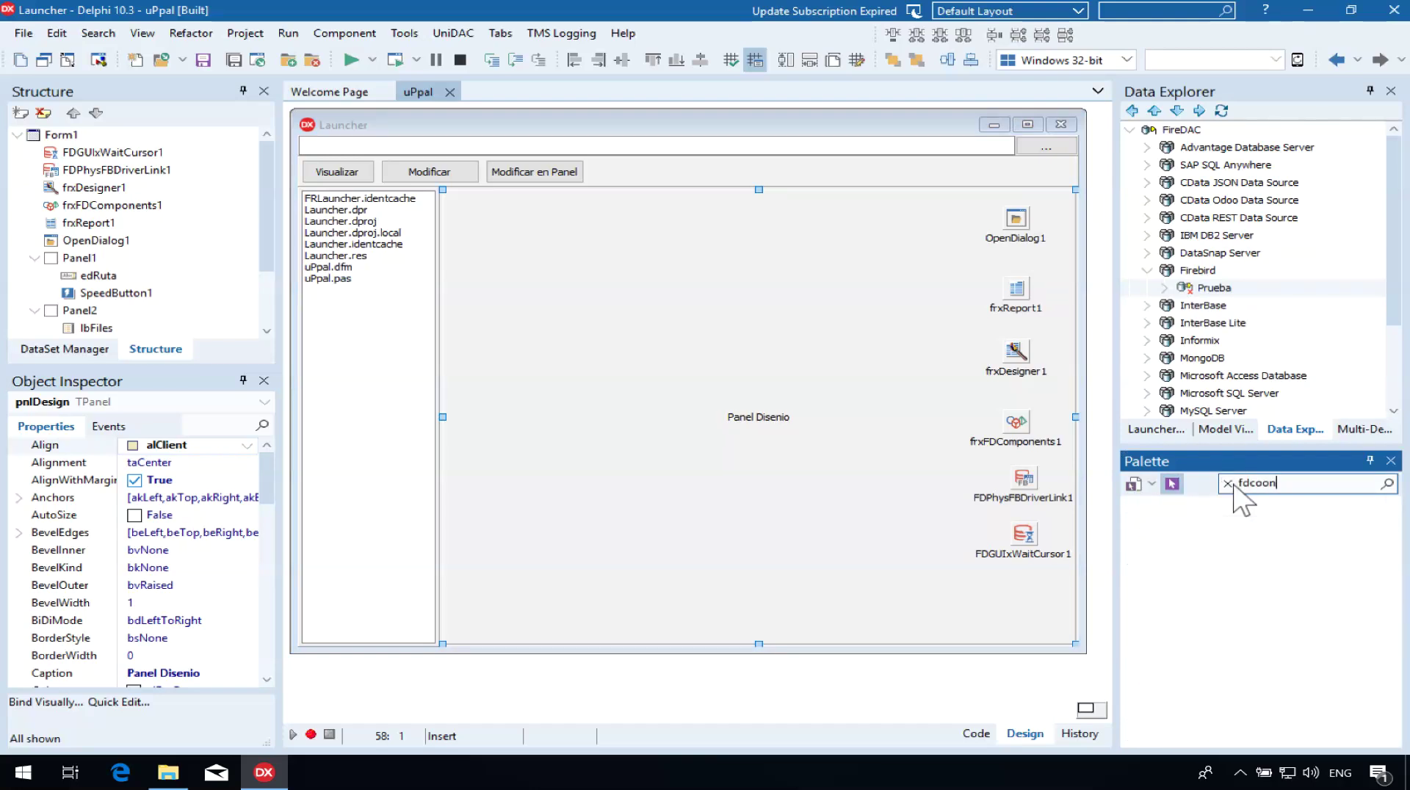
pyautogui.press('BackSpace')
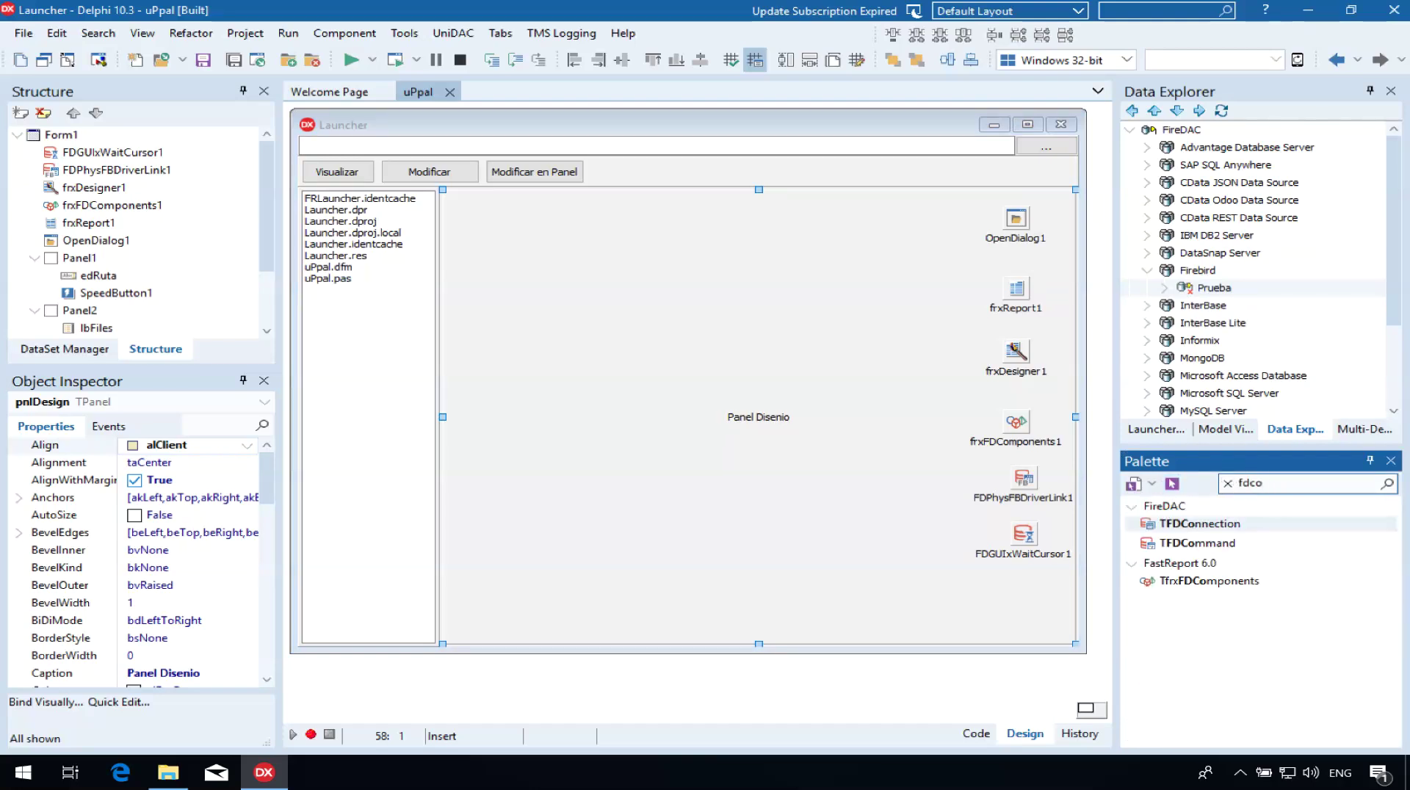
pyautogui.press('Escape')
pyautogui.moveTo(1214, 288); pyautogui.dragTo(731, 298)
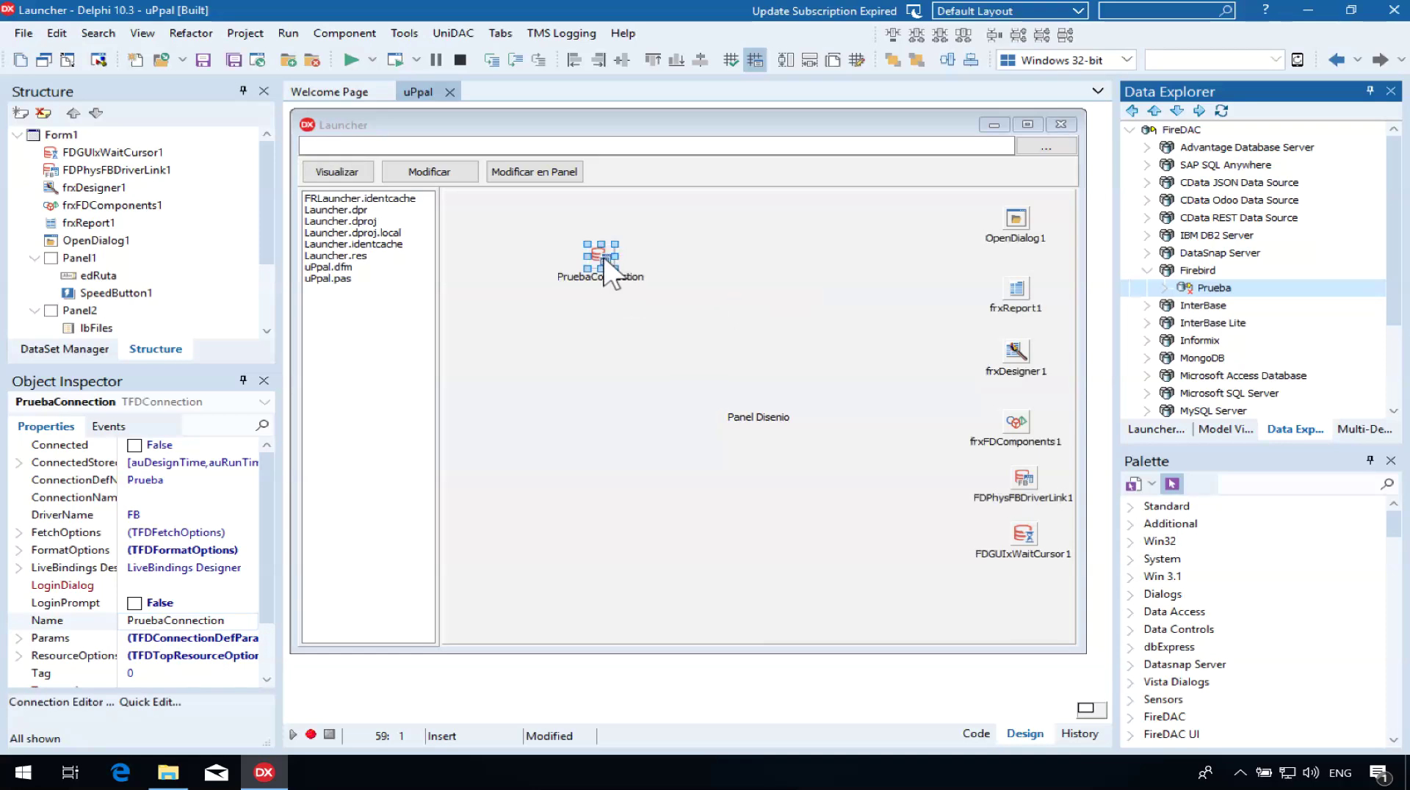
# Rename the new connection from PruebaConnection to Conexion via the Name property.
pyautogui.click(203, 423)
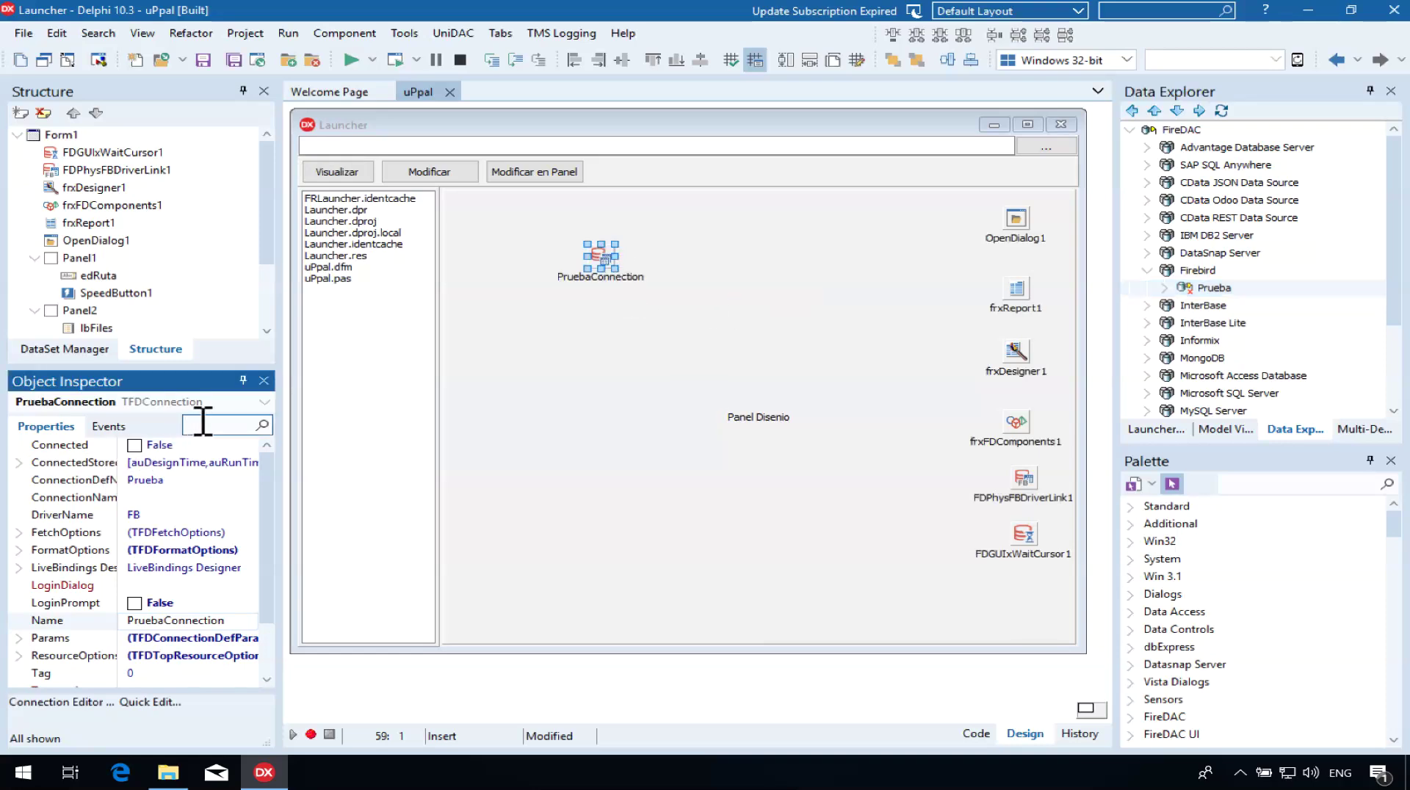
pyautogui.write('name')
pyautogui.click(170, 498)
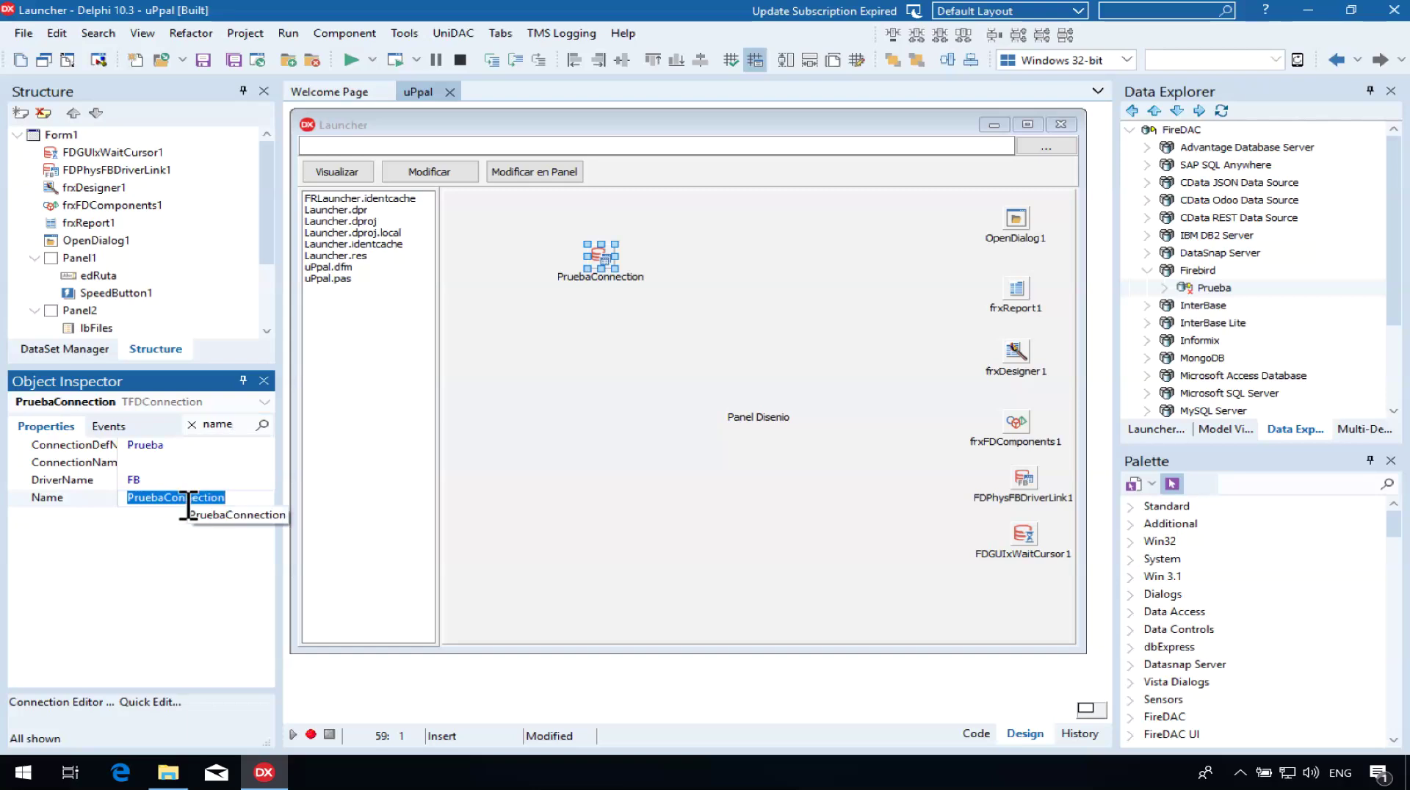
pyautogui.write('Conexion')
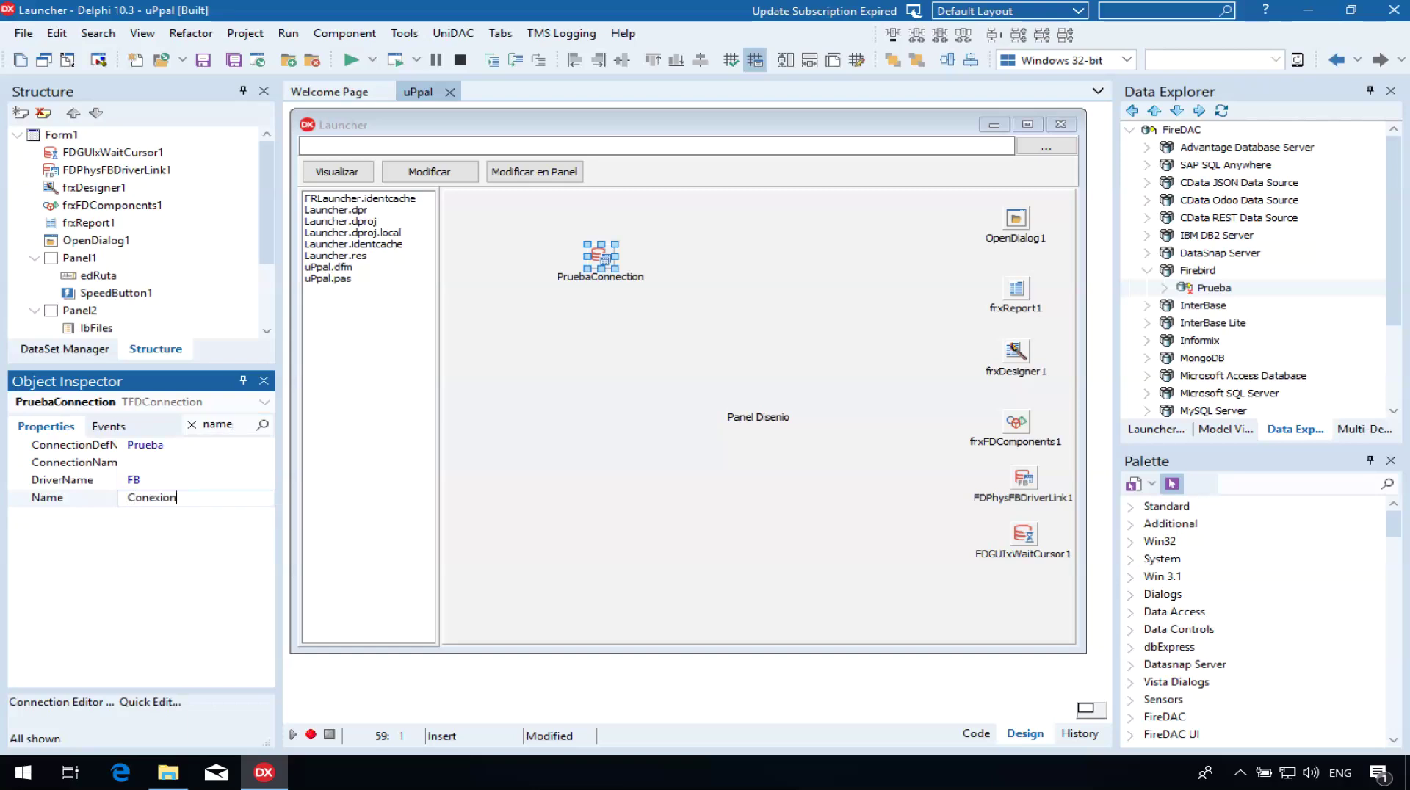
pyautogui.press('Return')
pyautogui.click(593, 255)
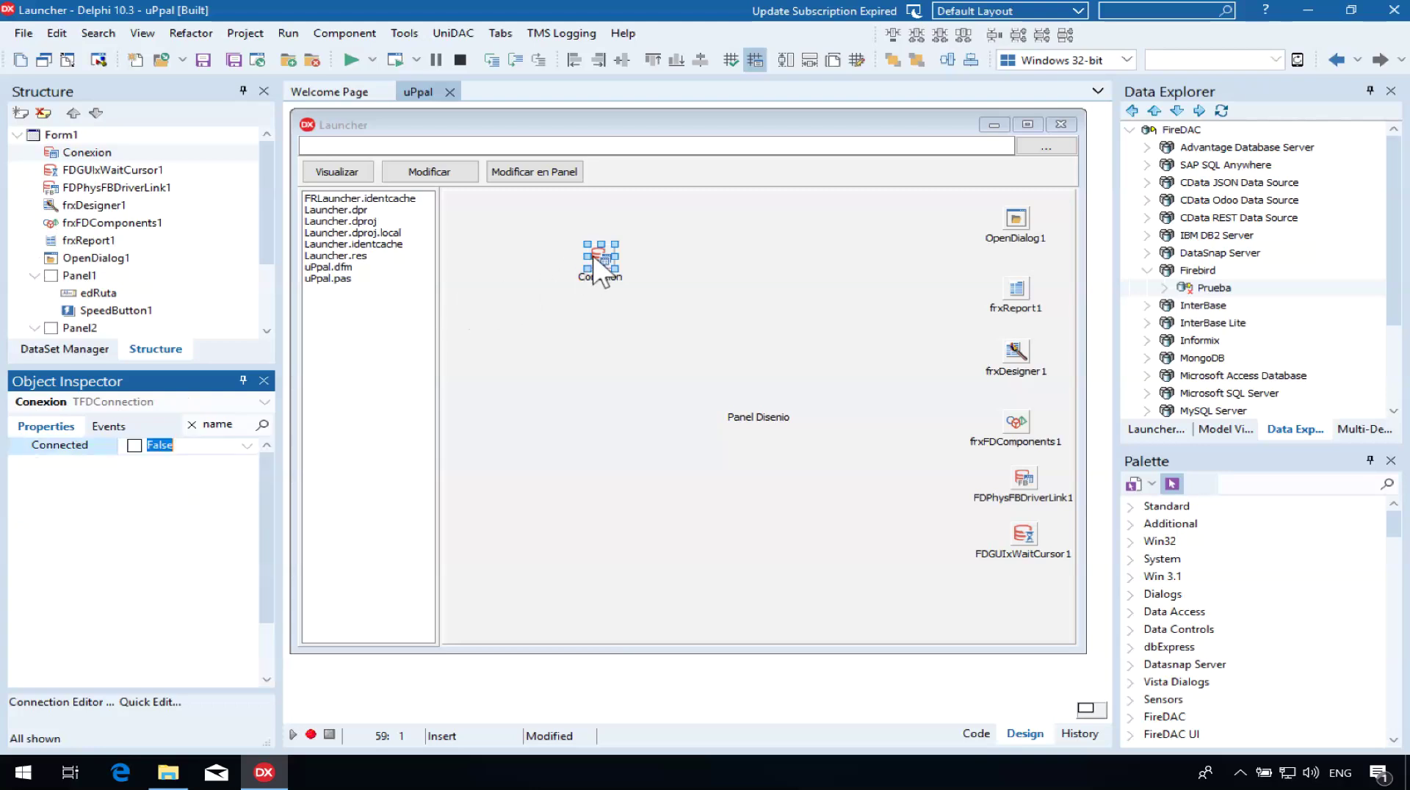
# Set frxFDComponents1's DefaultDatabase property to Conexion.
pyautogui.click(1018, 426)
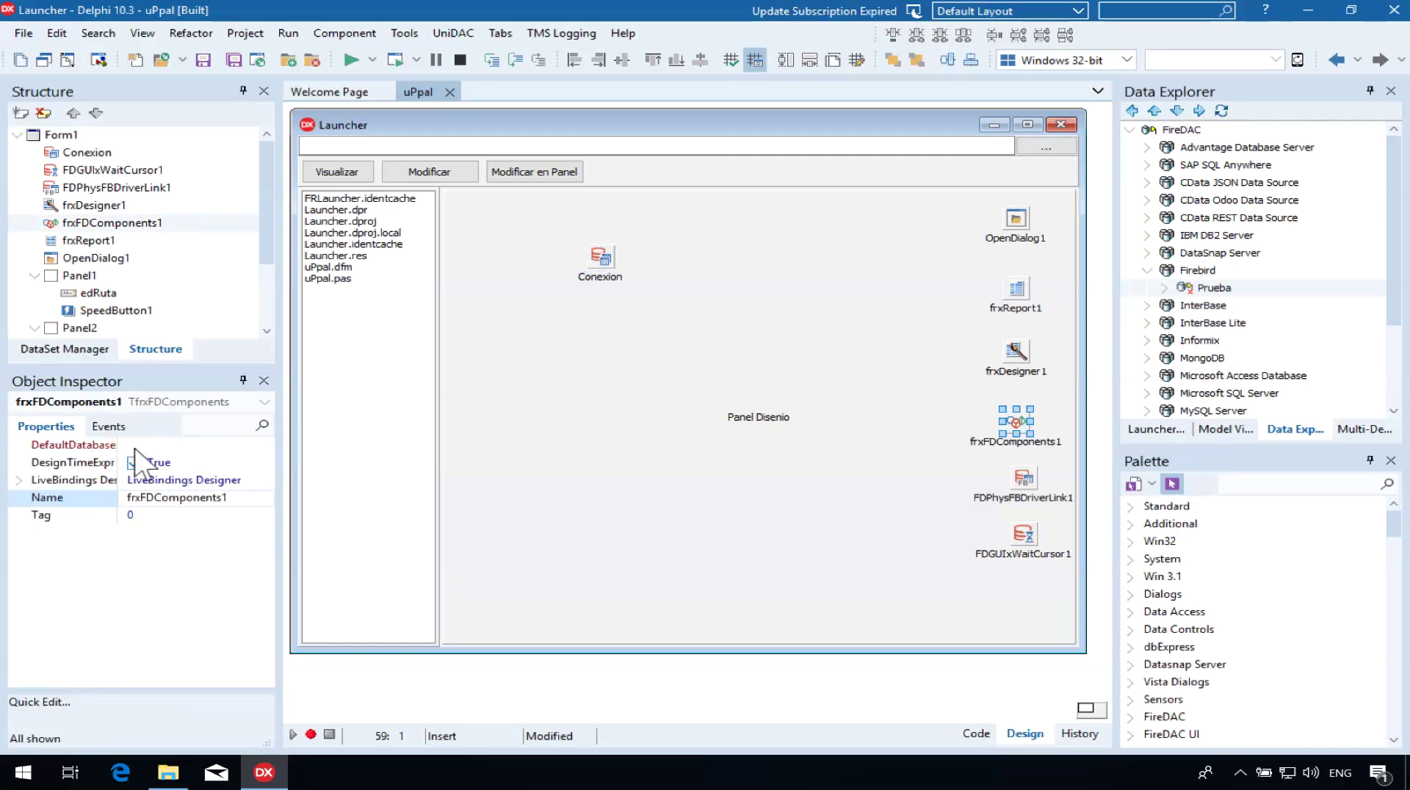
pyautogui.click(151, 445)
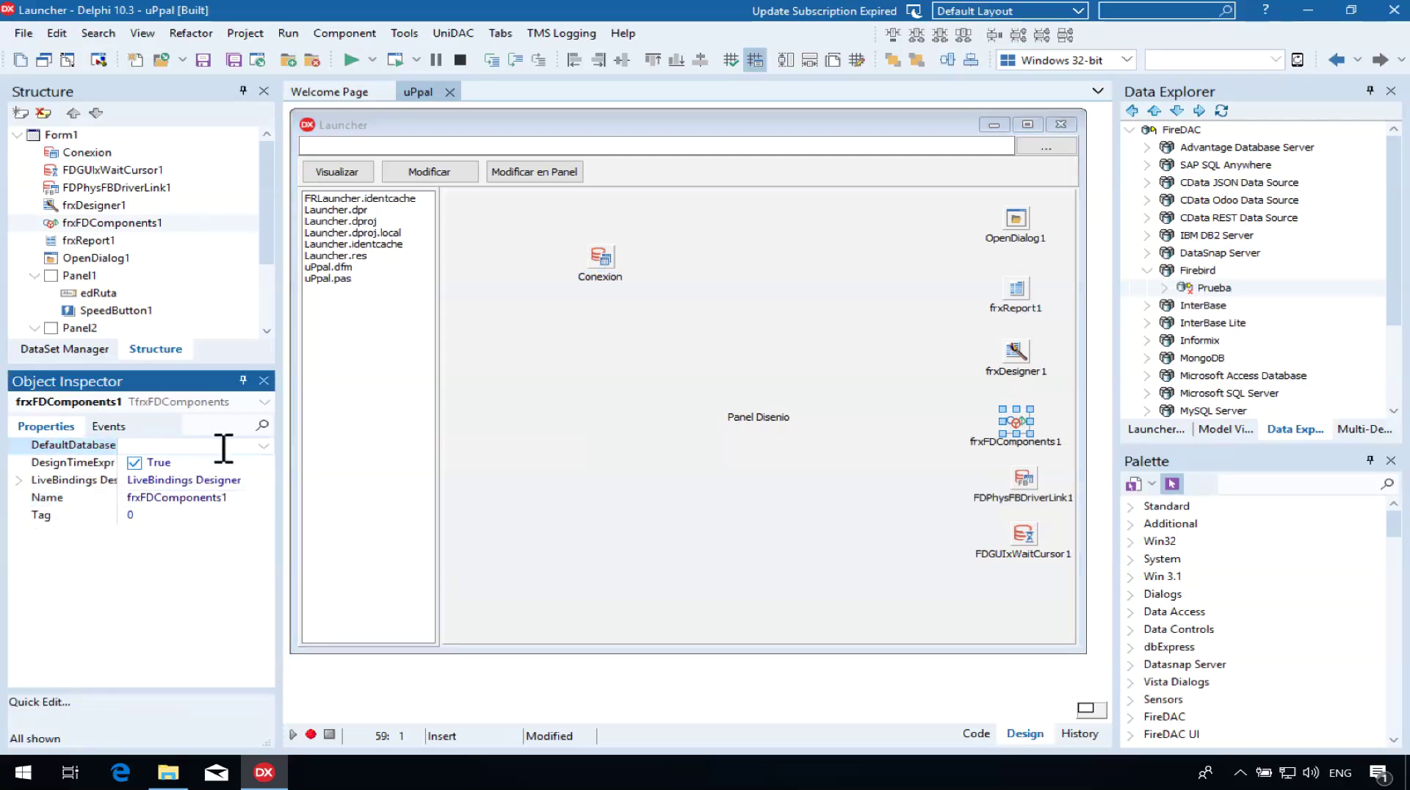
pyautogui.click(264, 446)
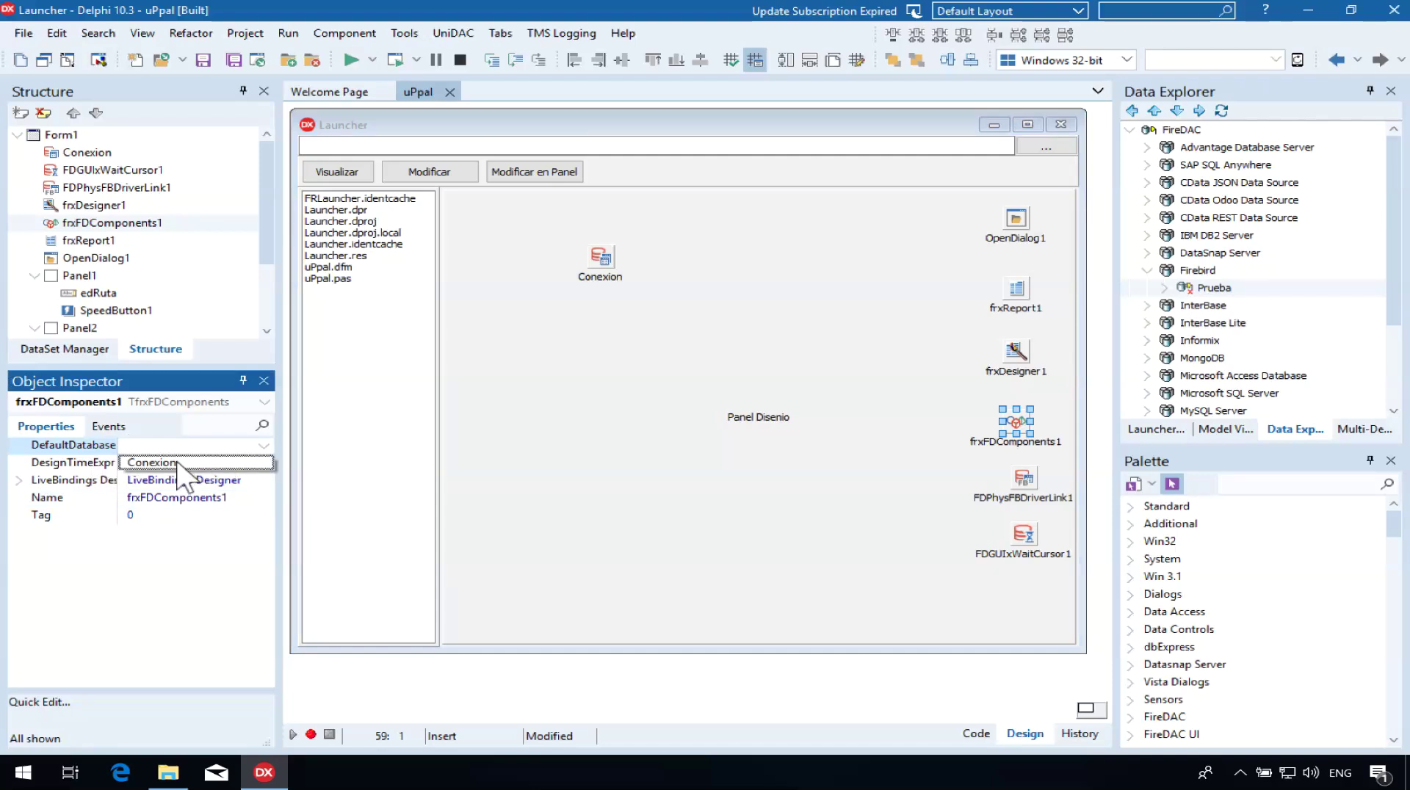
pyautogui.click(177, 463)
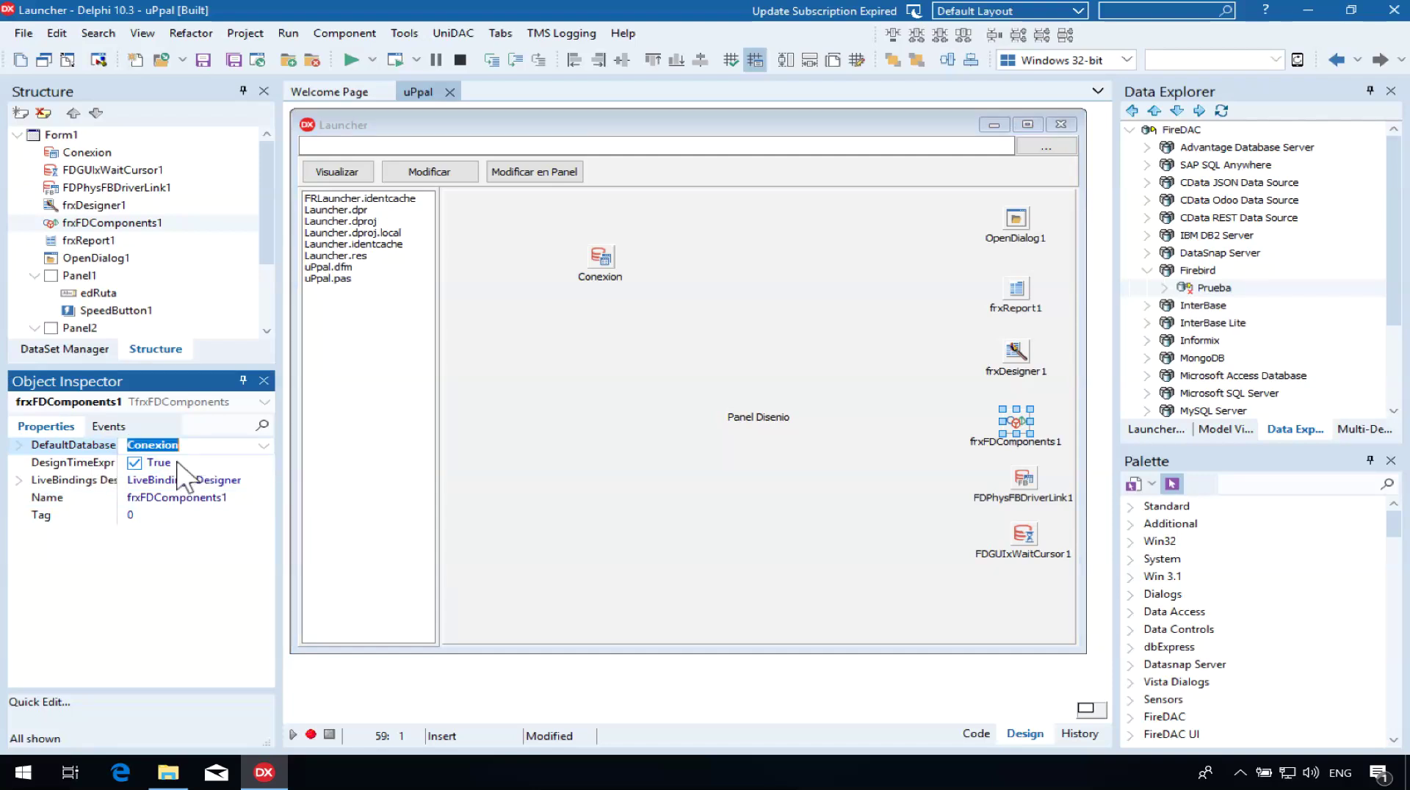
pyautogui.click(194, 462)
# Move the Conexion component down beside the other non-visual components.
pyautogui.click(599, 259)
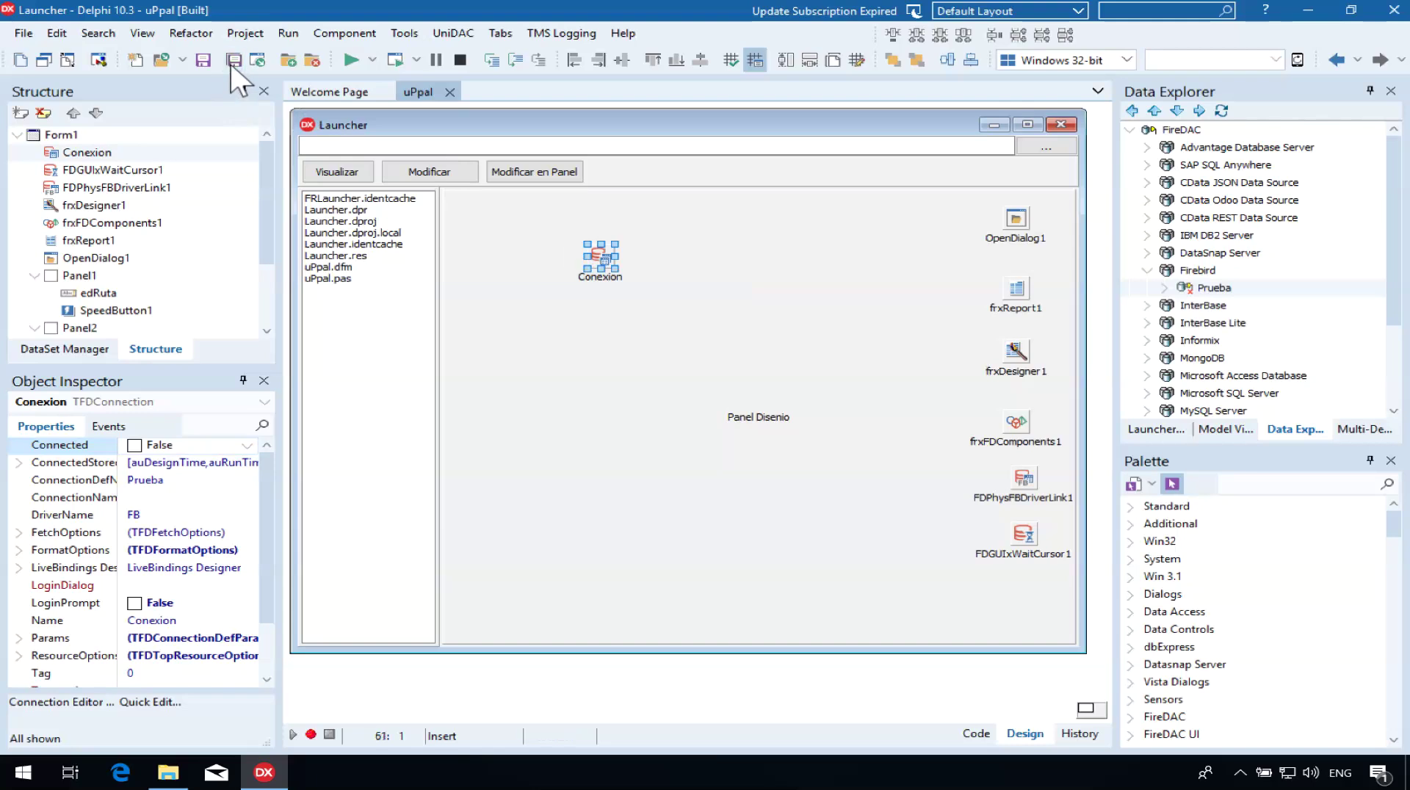
pyautogui.moveTo(600, 257); pyautogui.dragTo(888, 372)
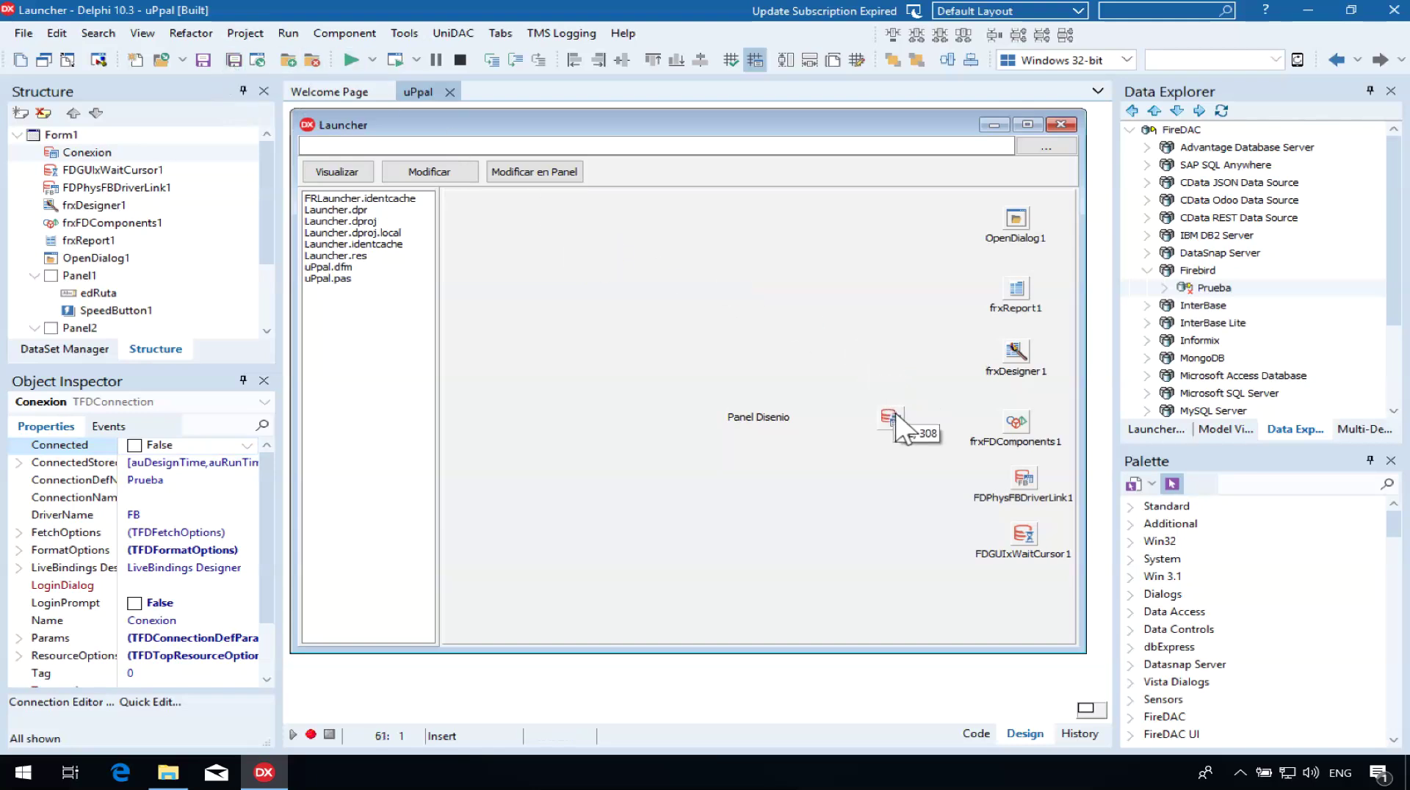
pyautogui.click(644, 332)
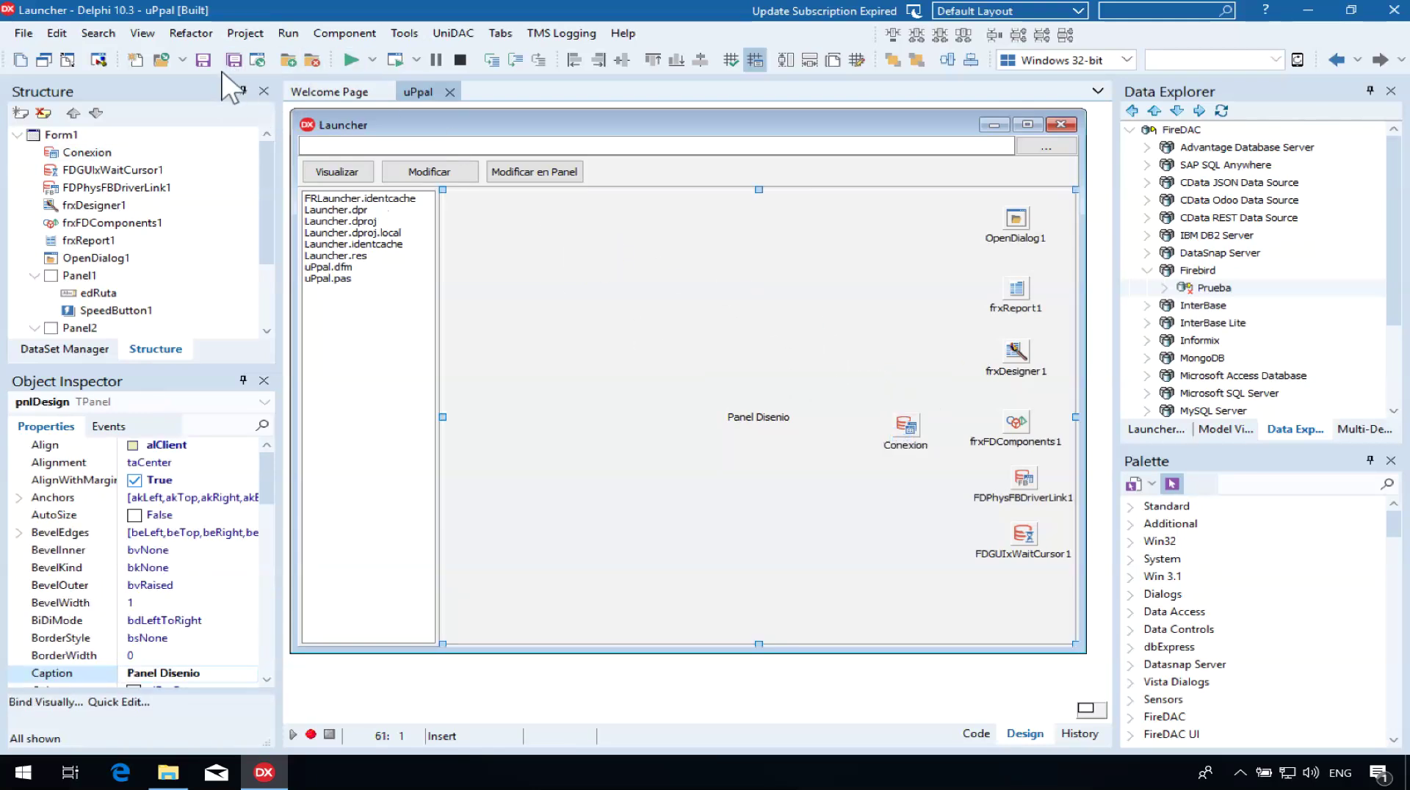
# Run the Launcher, open Primero.fr3 with Modificar, and check QEmp's Database property.
pyautogui.click(343, 57)
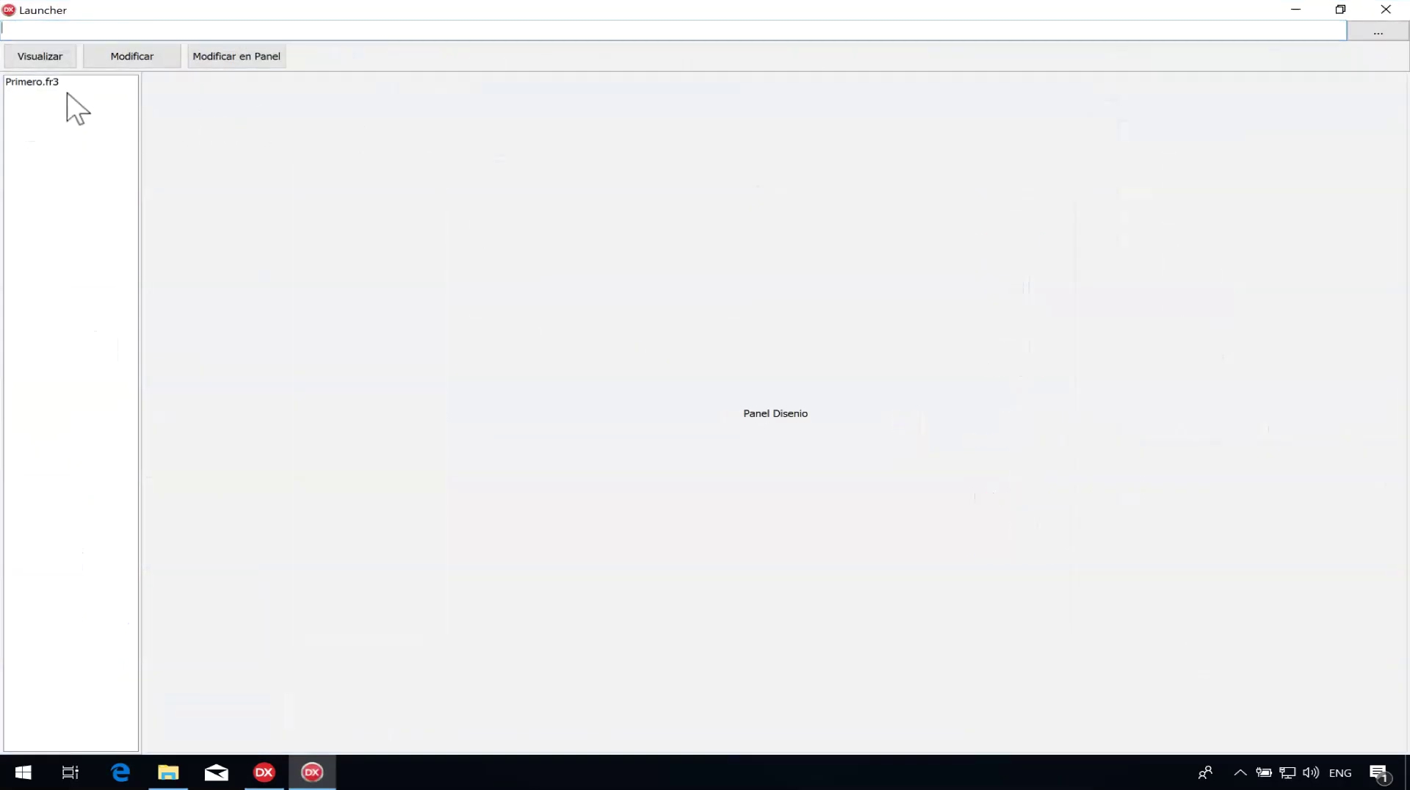
pyautogui.click(51, 83)
pyautogui.click(149, 58)
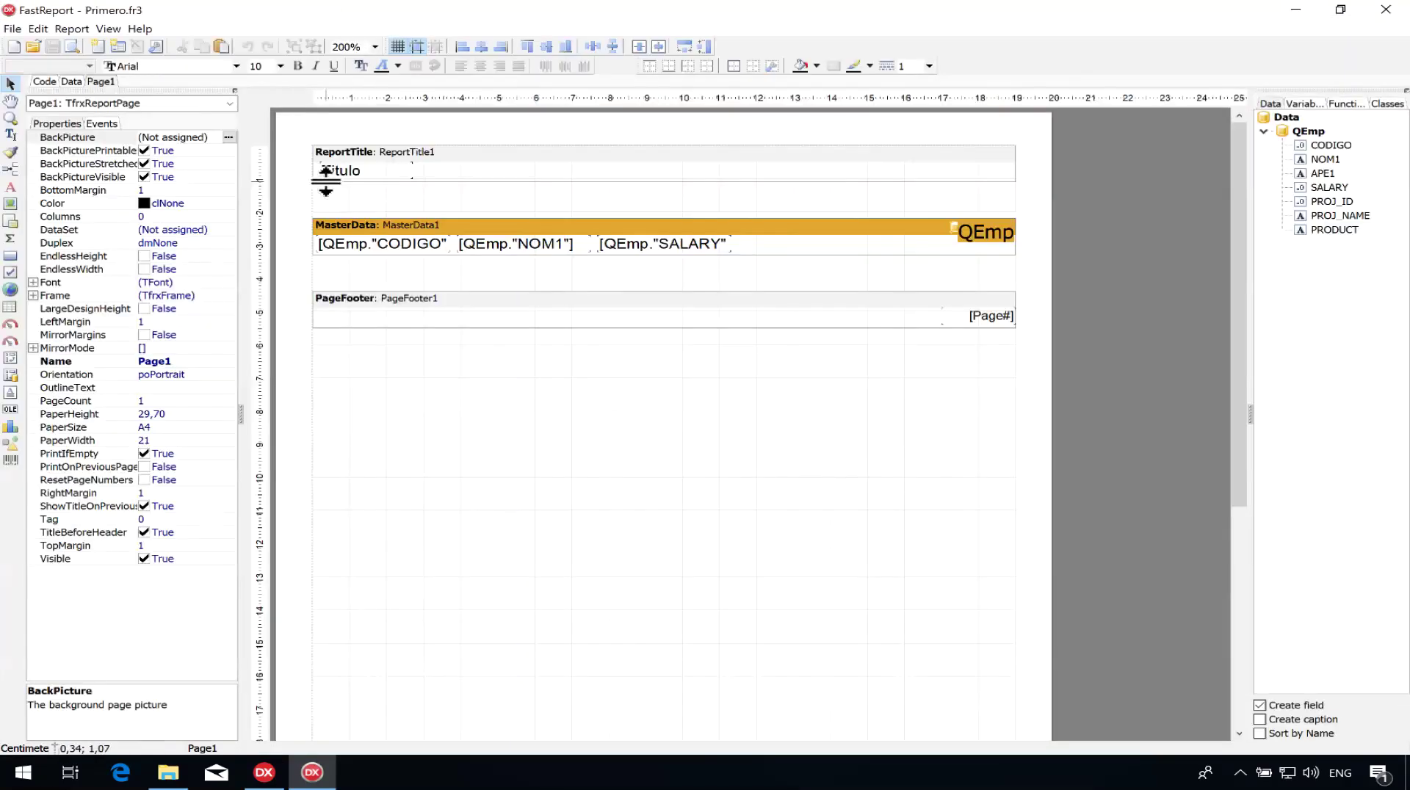
pyautogui.click(70, 82)
pyautogui.click(419, 255)
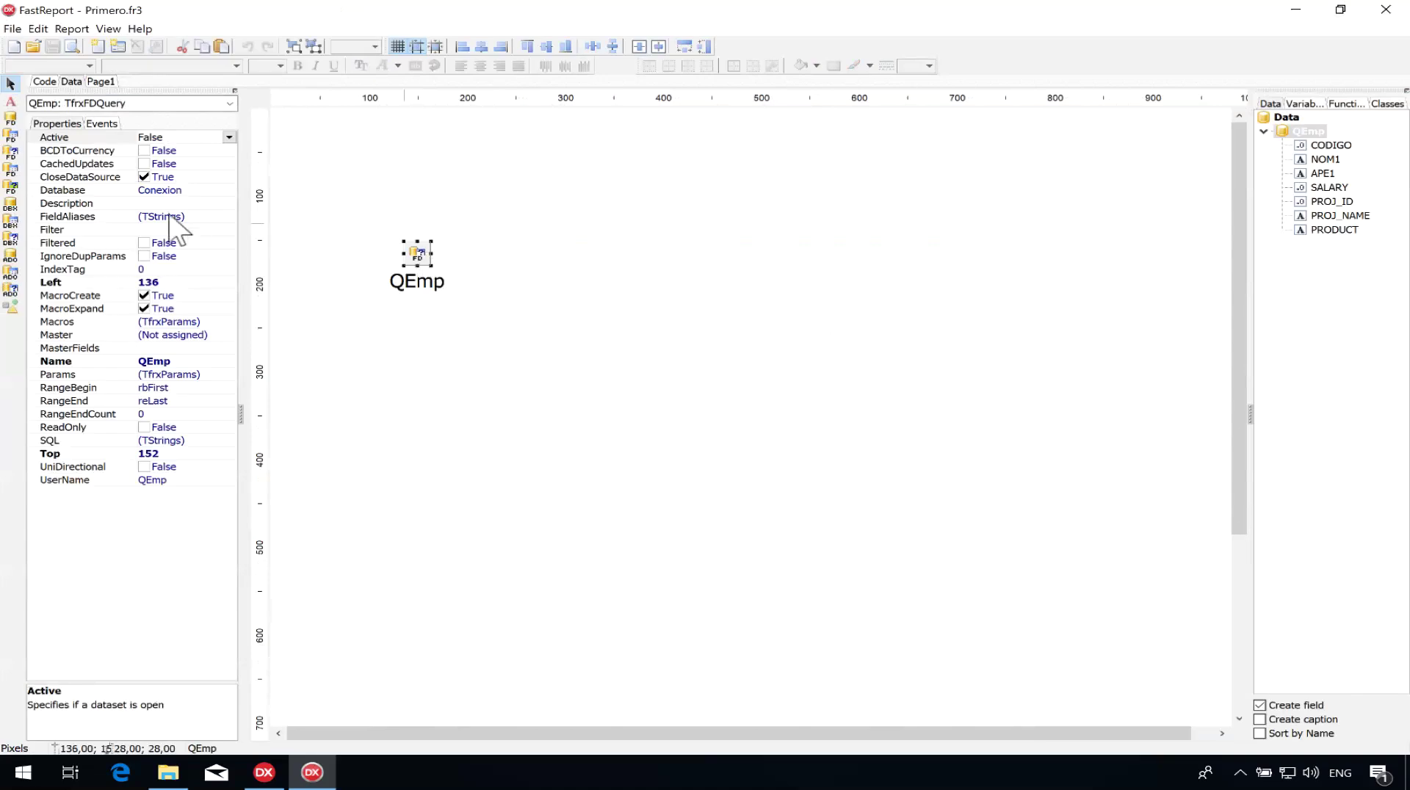
pyautogui.click(179, 191)
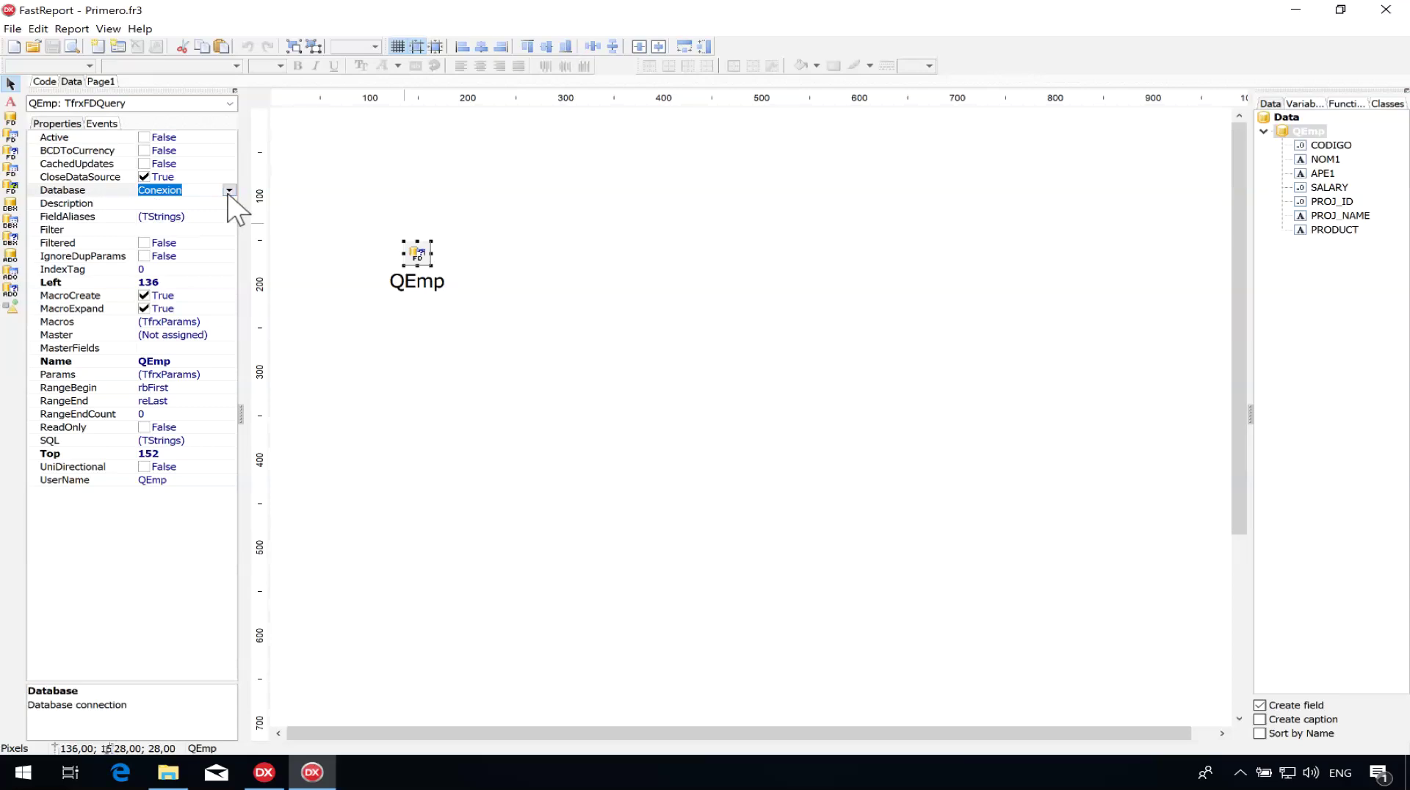
# Add an FDDatabase1 object, try it as QEmp's database, then delete it so QEmp uses Conexion.
pyautogui.click(192, 205)
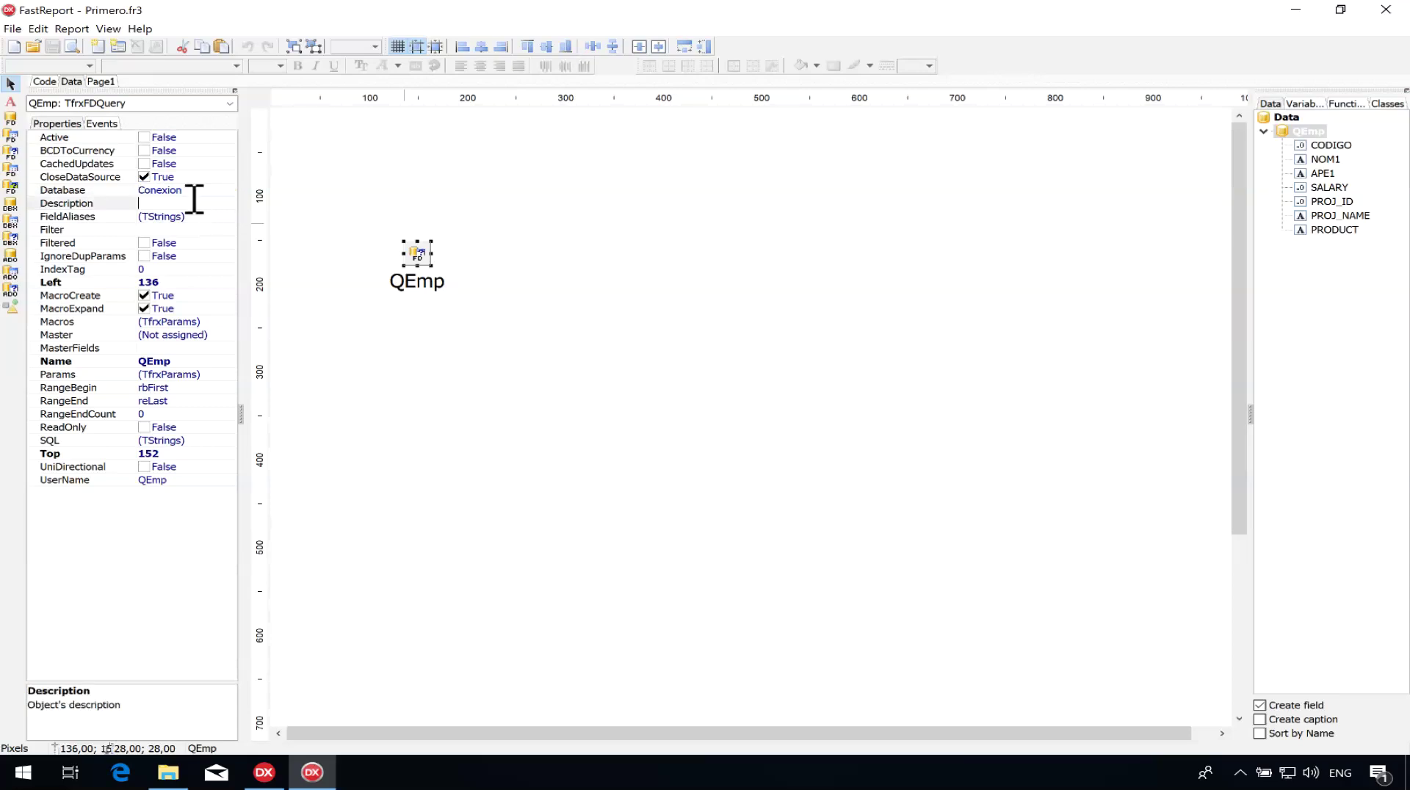
pyautogui.click(192, 194)
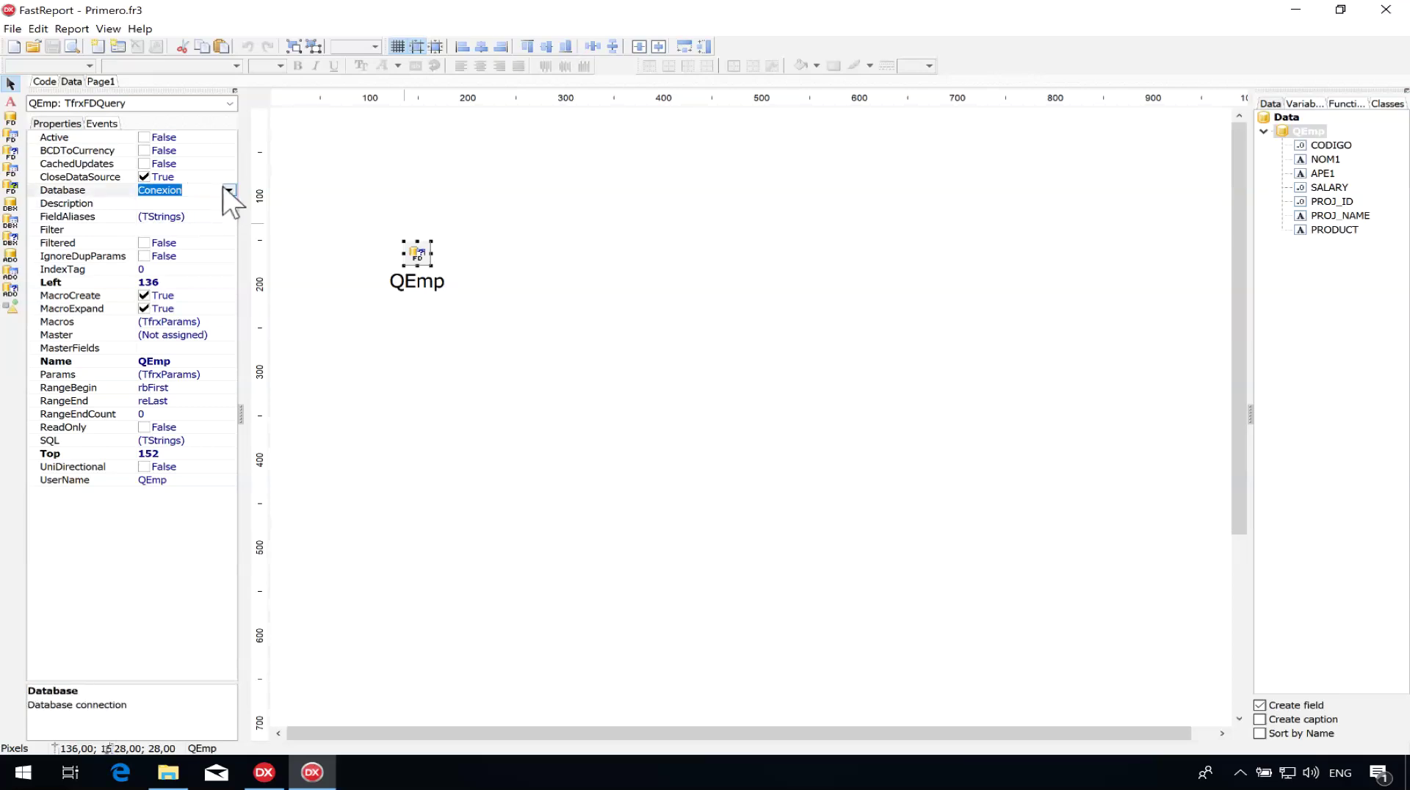
pyautogui.click(304, 194)
pyautogui.click(11, 119)
pyautogui.click(376, 165)
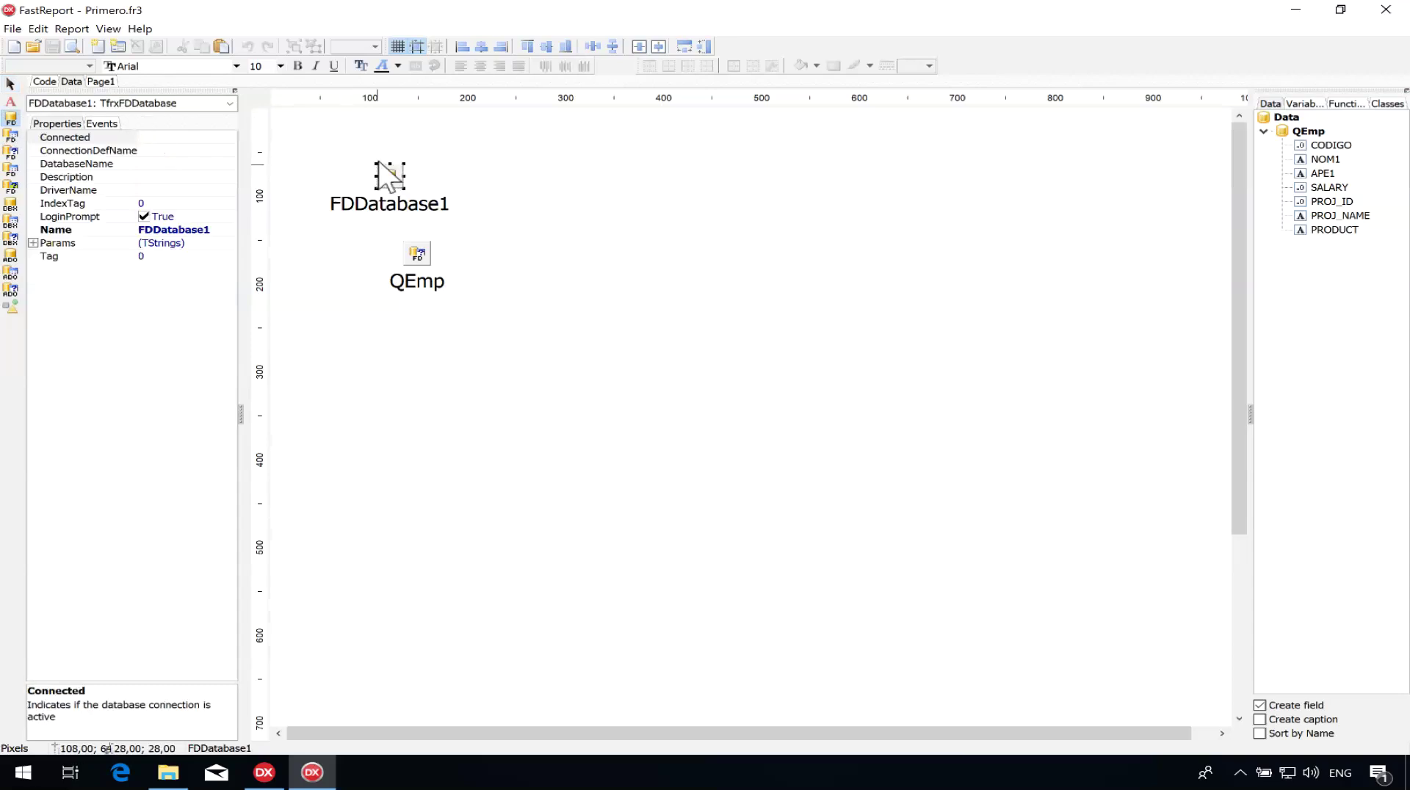
pyautogui.click(422, 251)
pyautogui.click(230, 190)
pyautogui.click(200, 204)
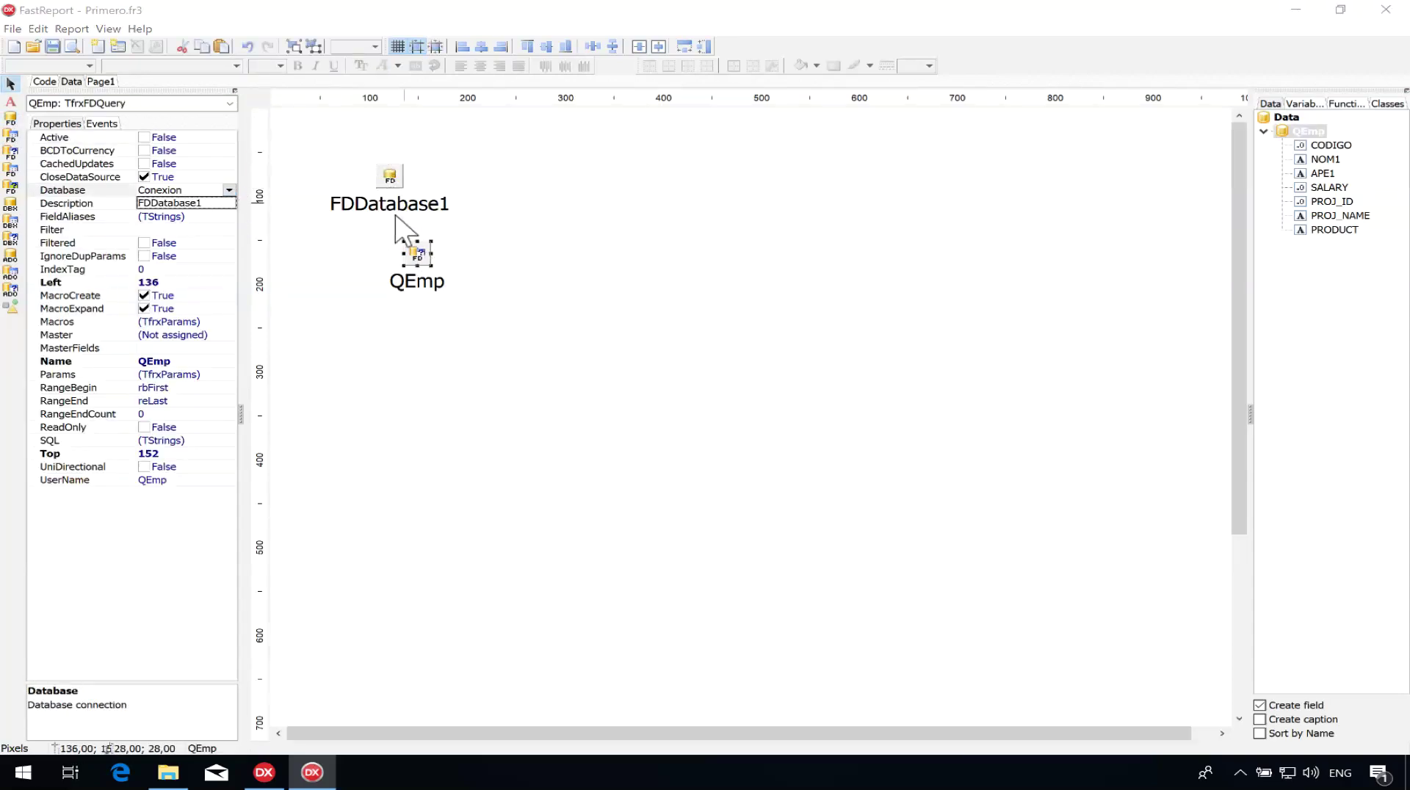
pyautogui.click(392, 176)
pyautogui.press('Delete')
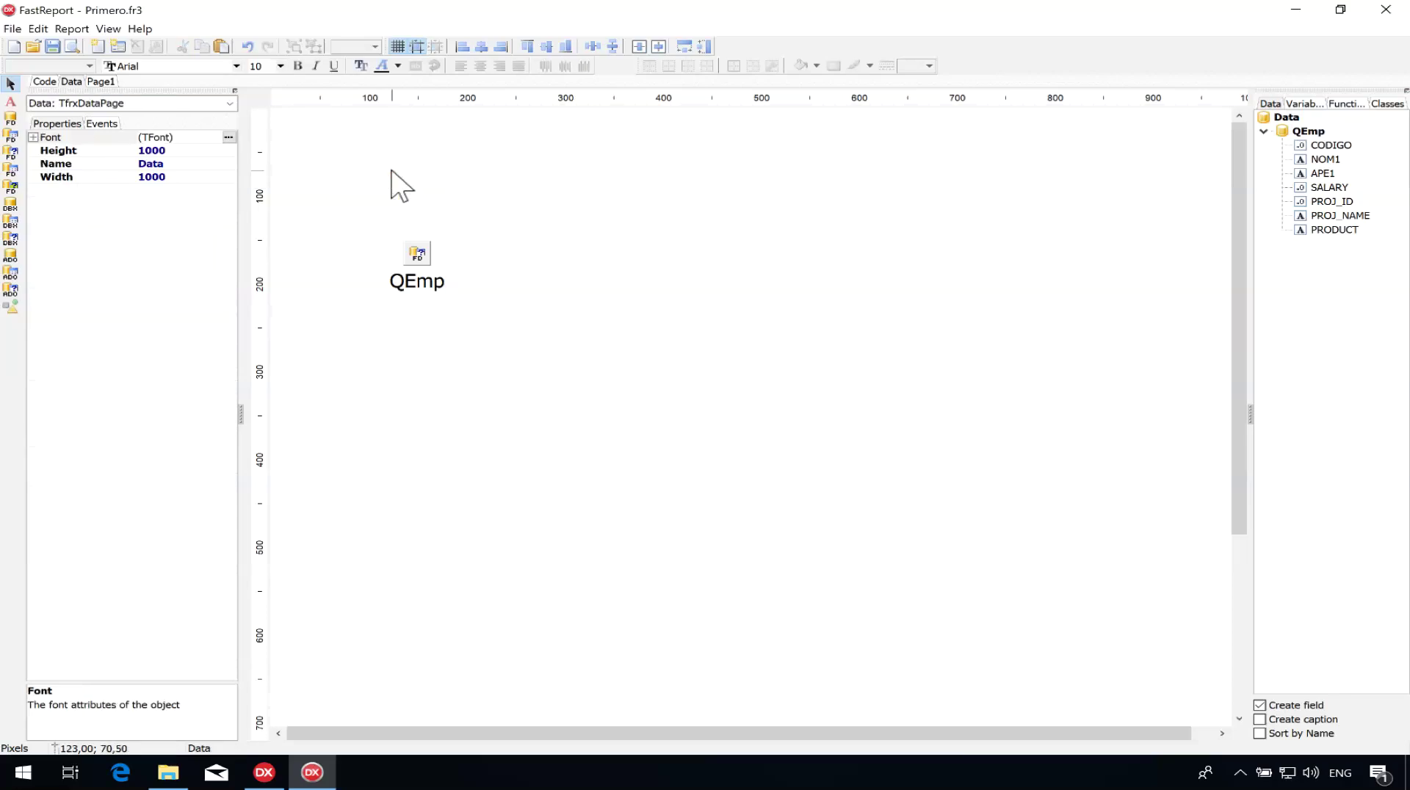
pyautogui.click(417, 253)
pyautogui.click(179, 205)
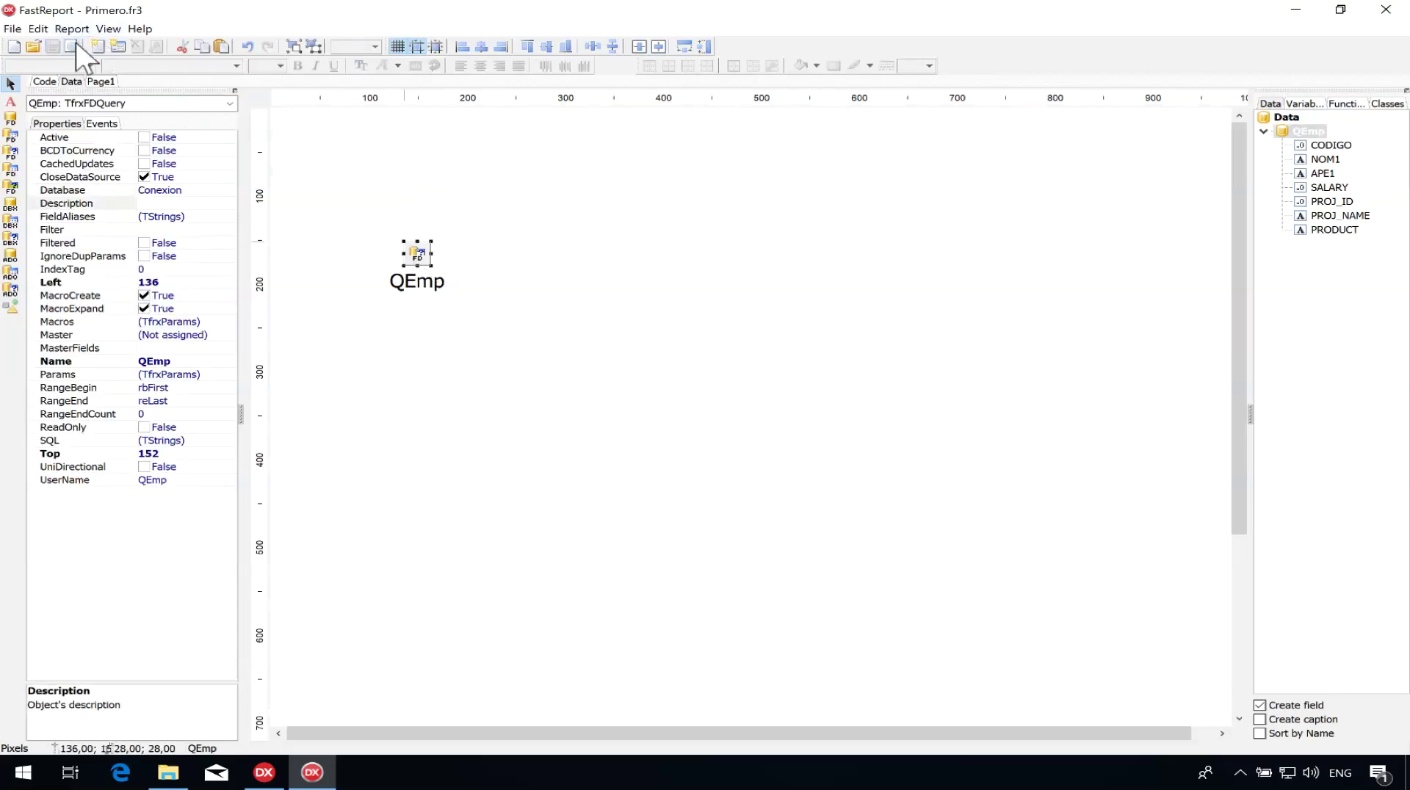
# Preview the full employee report at 200% zoom and close the preview.
pyautogui.click(74, 46)
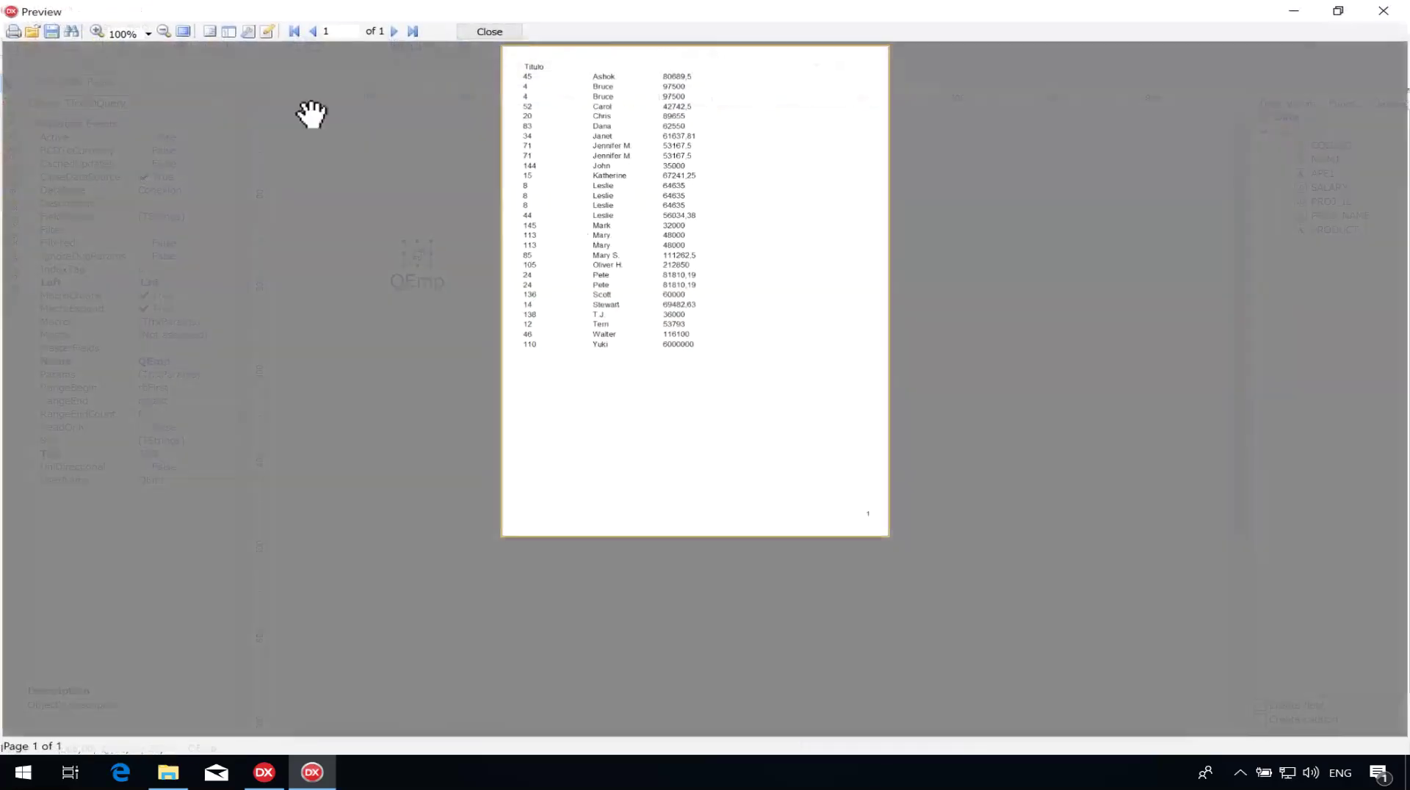
pyautogui.click(147, 32)
pyautogui.click(121, 107)
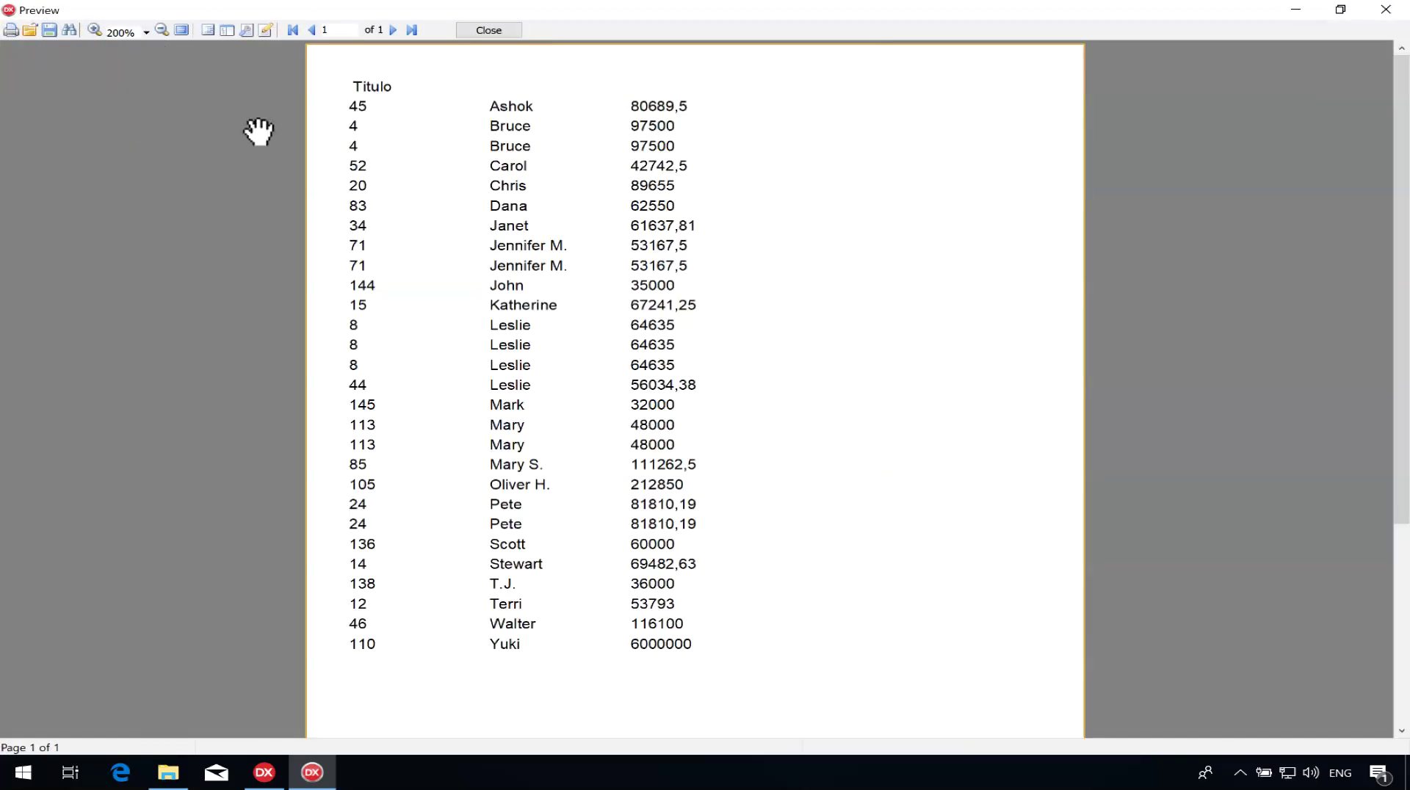
pyautogui.click(489, 31)
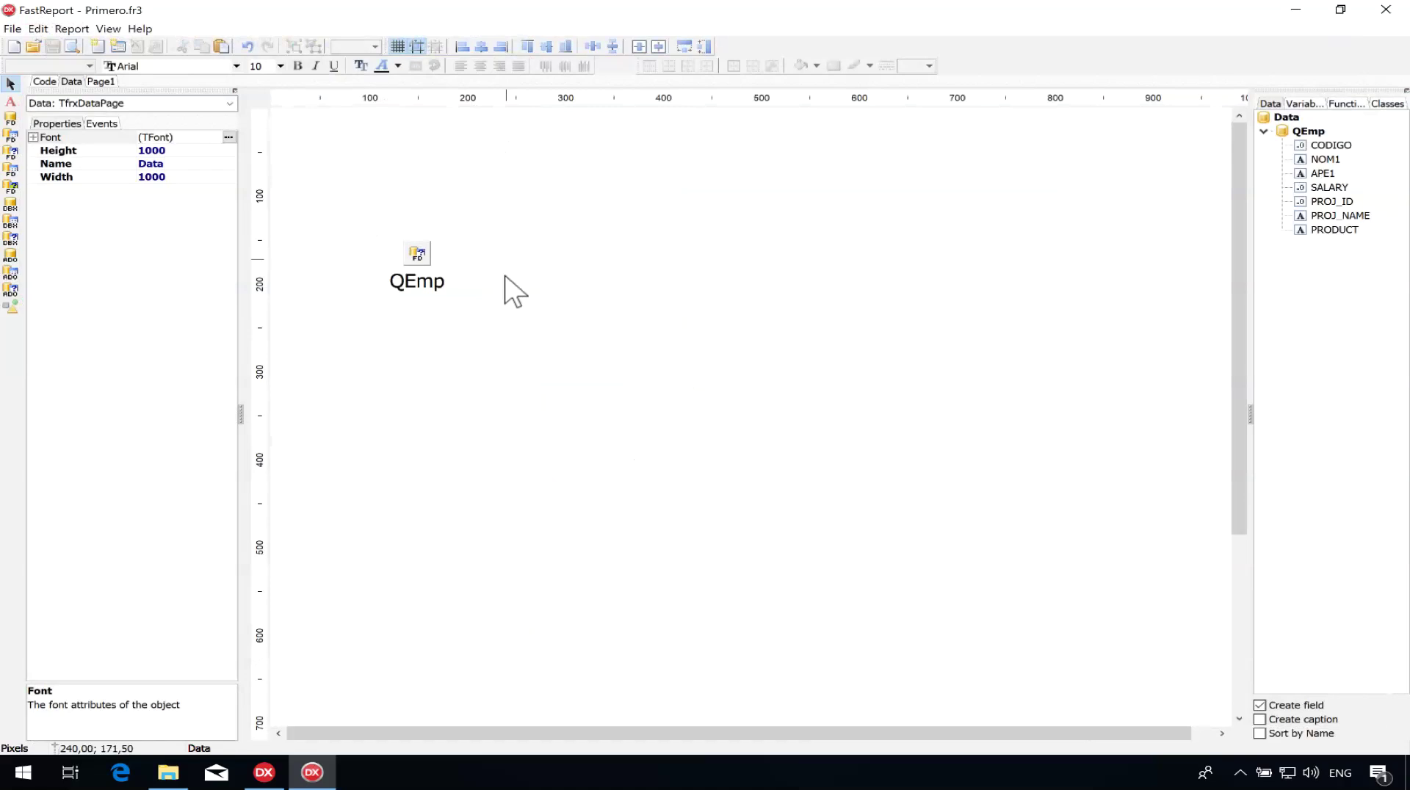
# Open QEmp's SQL editor and maximize it to full screen.
pyautogui.click(436, 272)
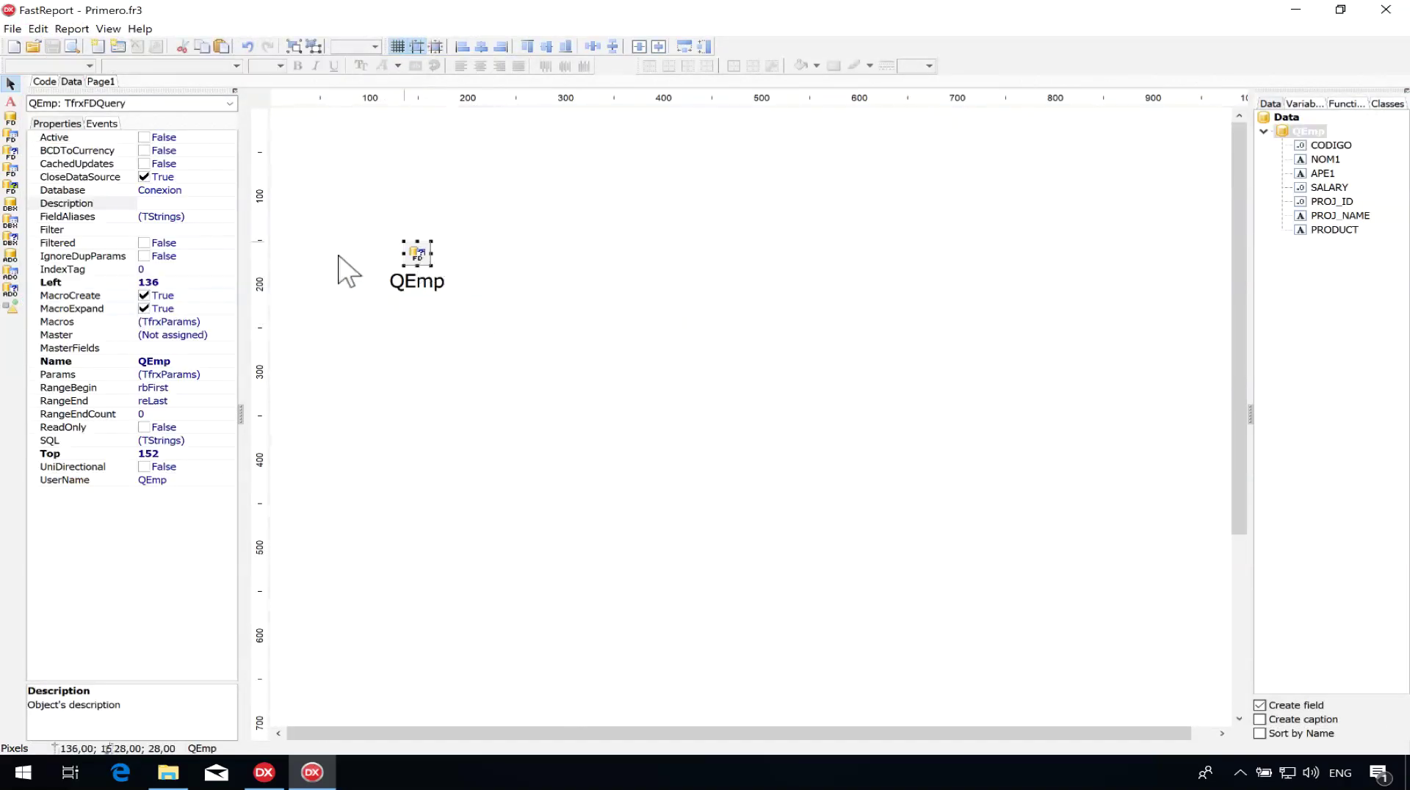
pyautogui.moveTo(318, 214); pyautogui.dragTo(472, 299)
pyautogui.doubleClick(416, 254)
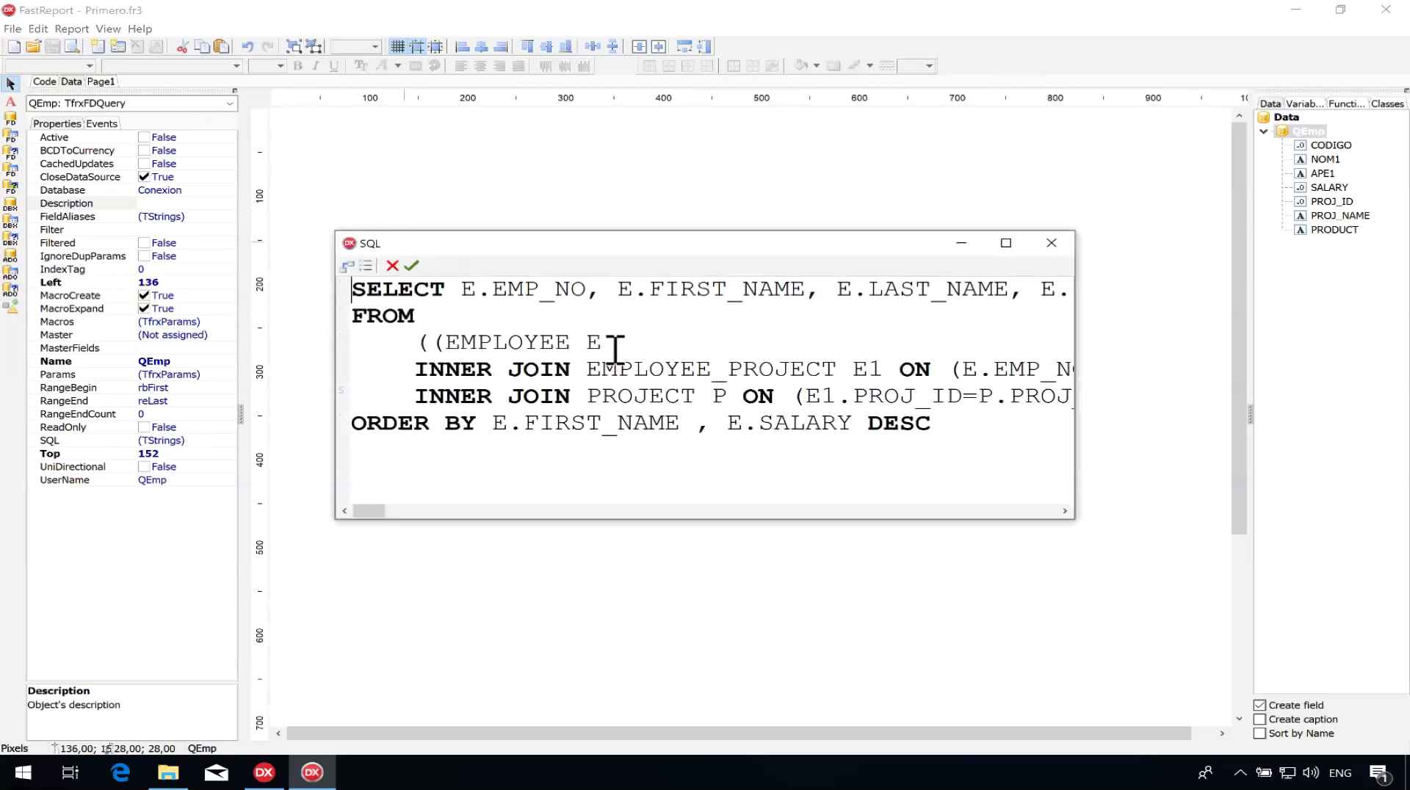
pyautogui.click(1008, 243)
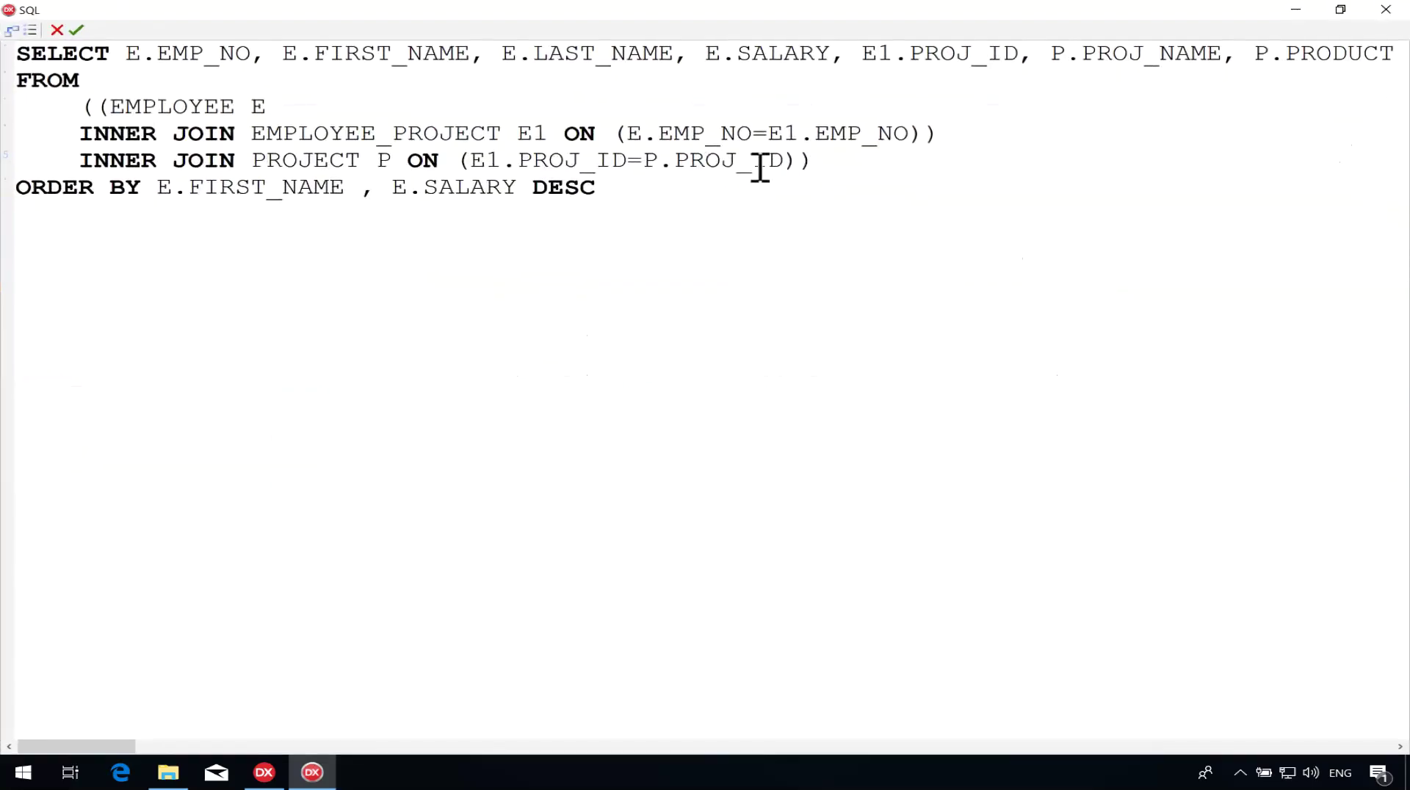
# Insert a line break before ORDER BY and launch the visual query builder.
pyautogui.click(844, 167)
pyautogui.press('Return')
pyautogui.press('Return')
pyautogui.press('BackSpace')
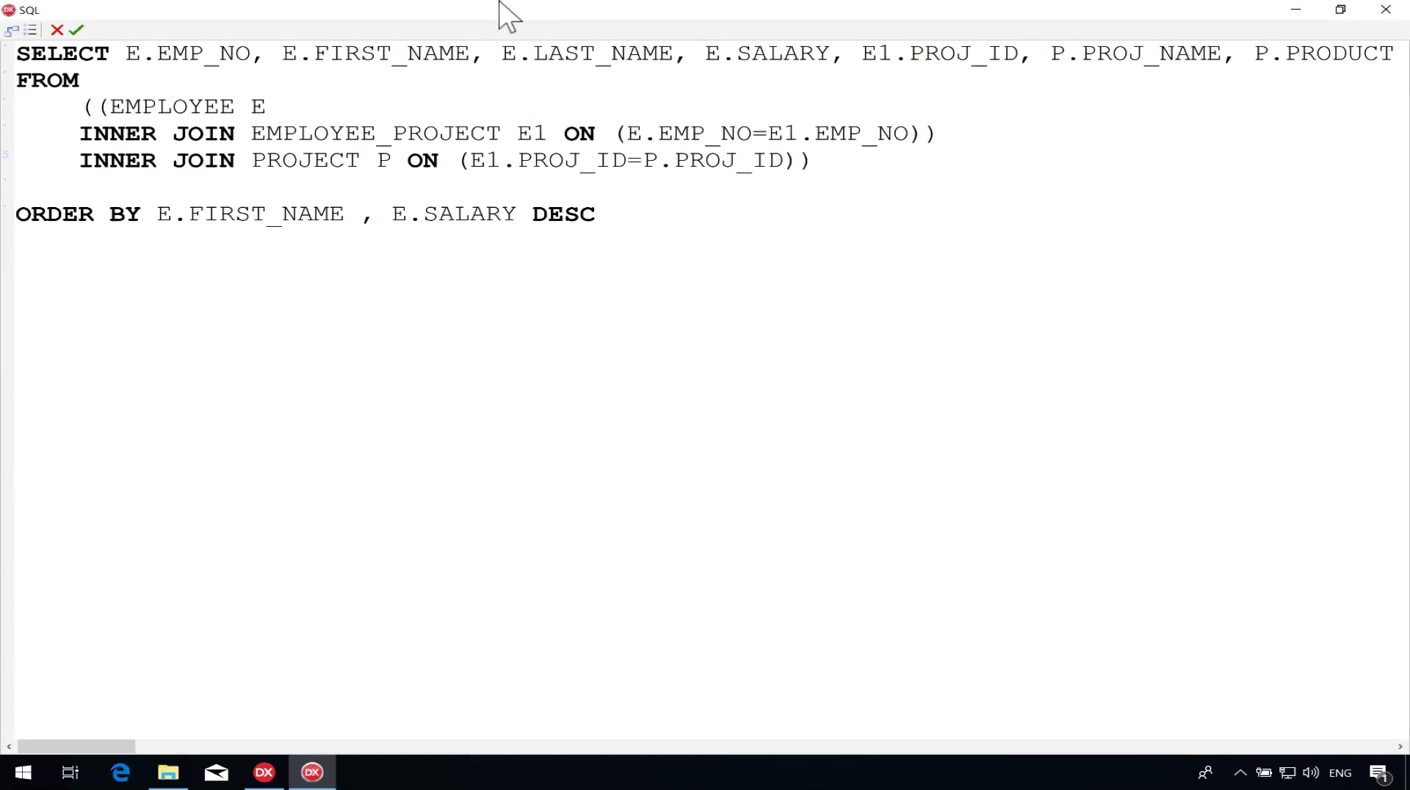
pyautogui.click(12, 31)
# Dismiss the model-loading warning, close the query builder and discard the stray SQL edit.
pyautogui.click(840, 408)
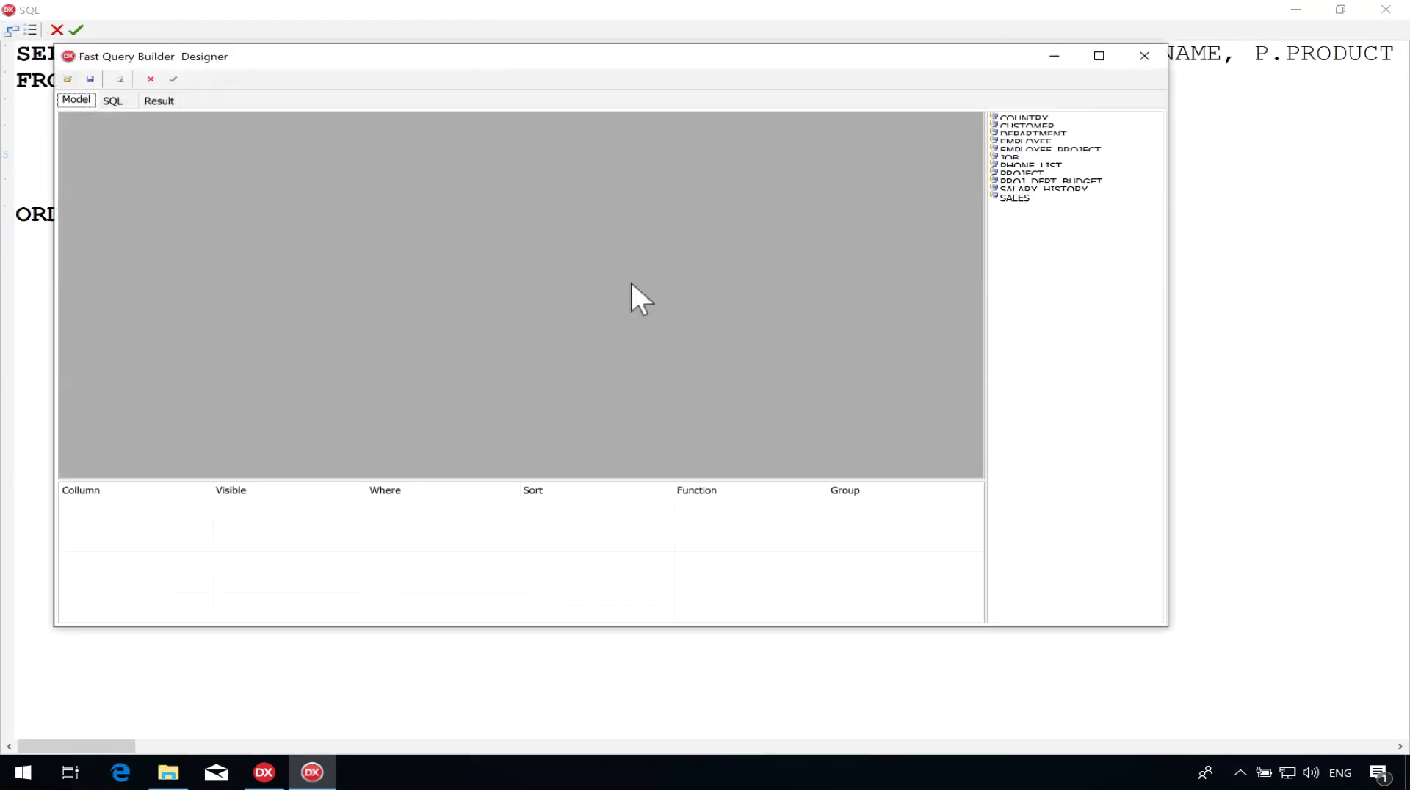
pyautogui.click(1150, 53)
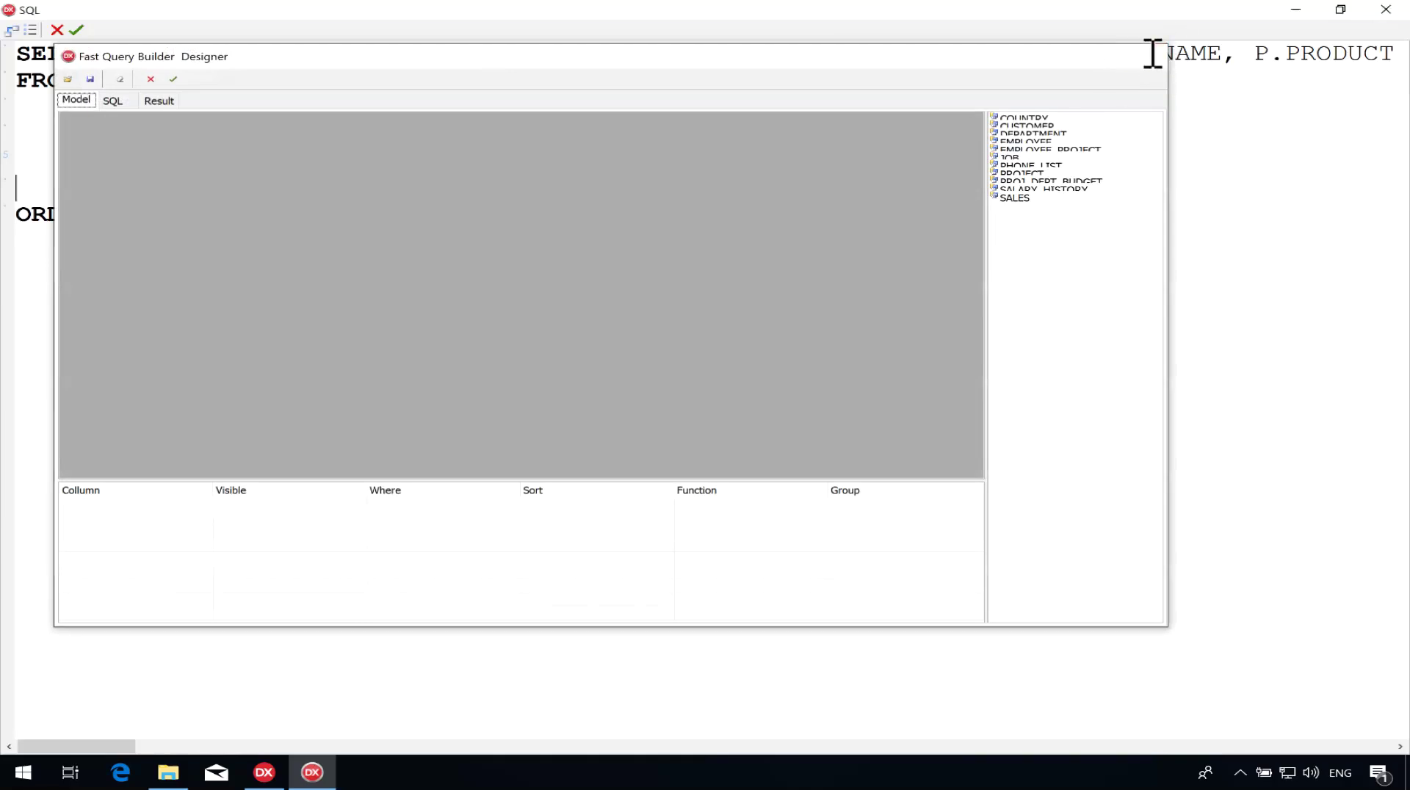
pyautogui.click(58, 33)
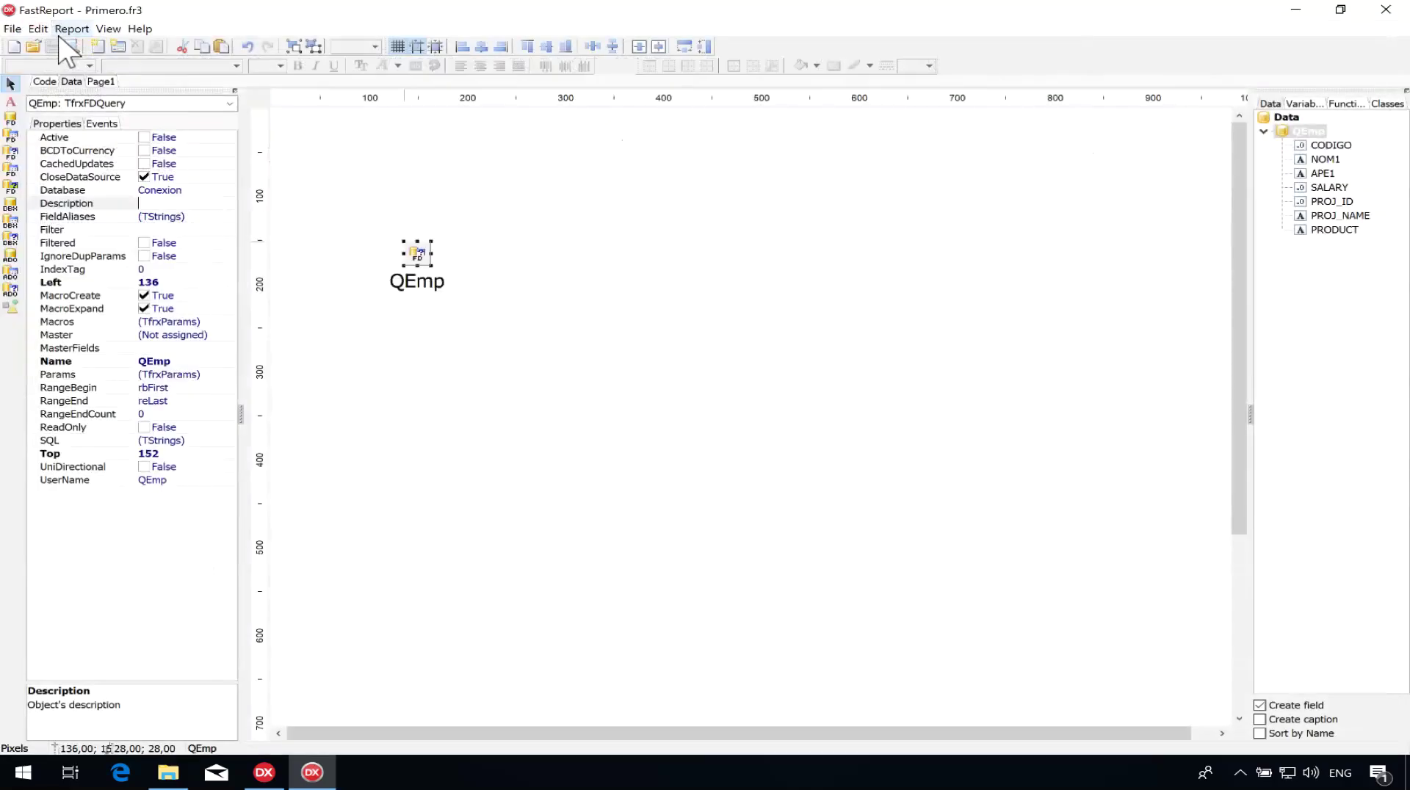
# Review QEmp's result rows in the query builder, noting EMP_NO 45, then return to its SQL text.
pyautogui.doubleClick(413, 253)
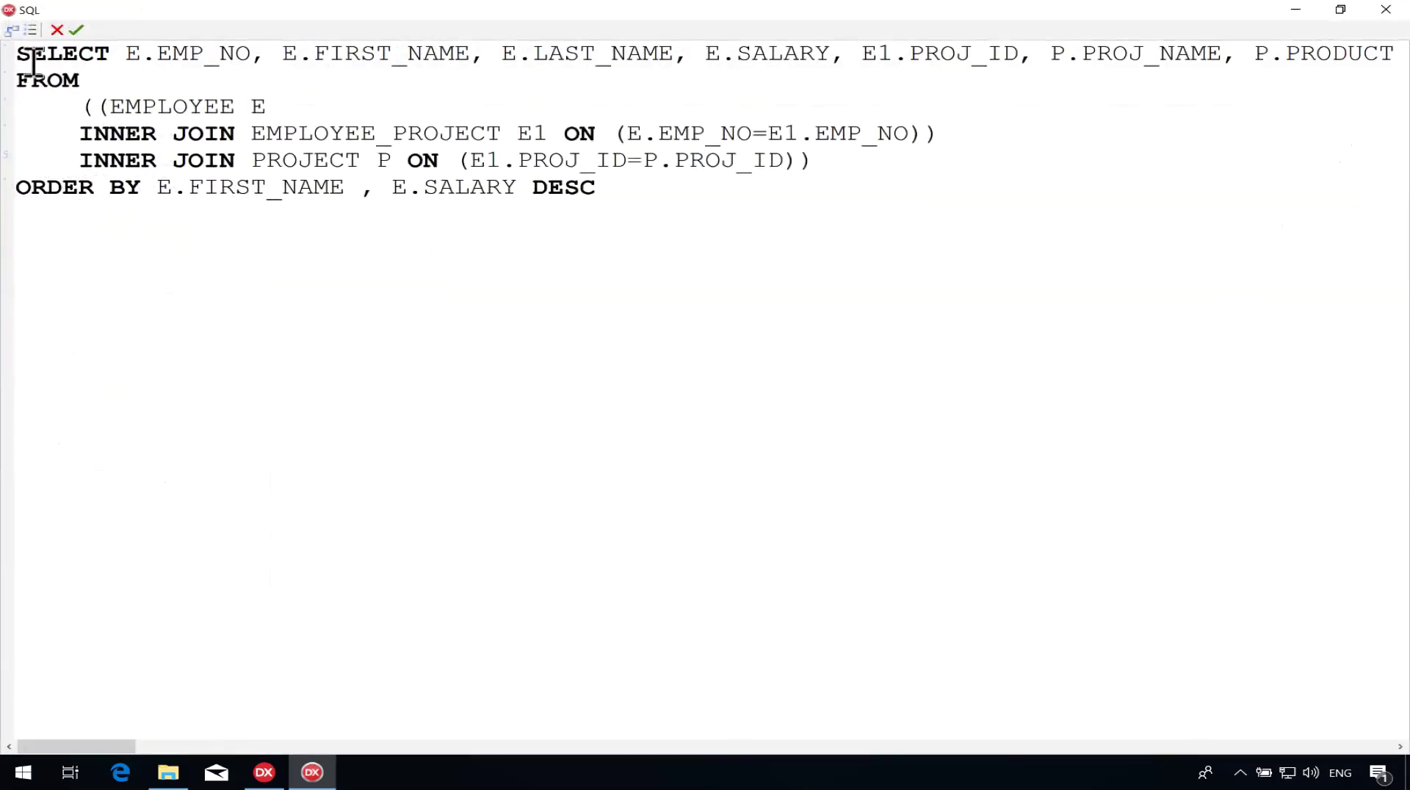
pyautogui.click(12, 30)
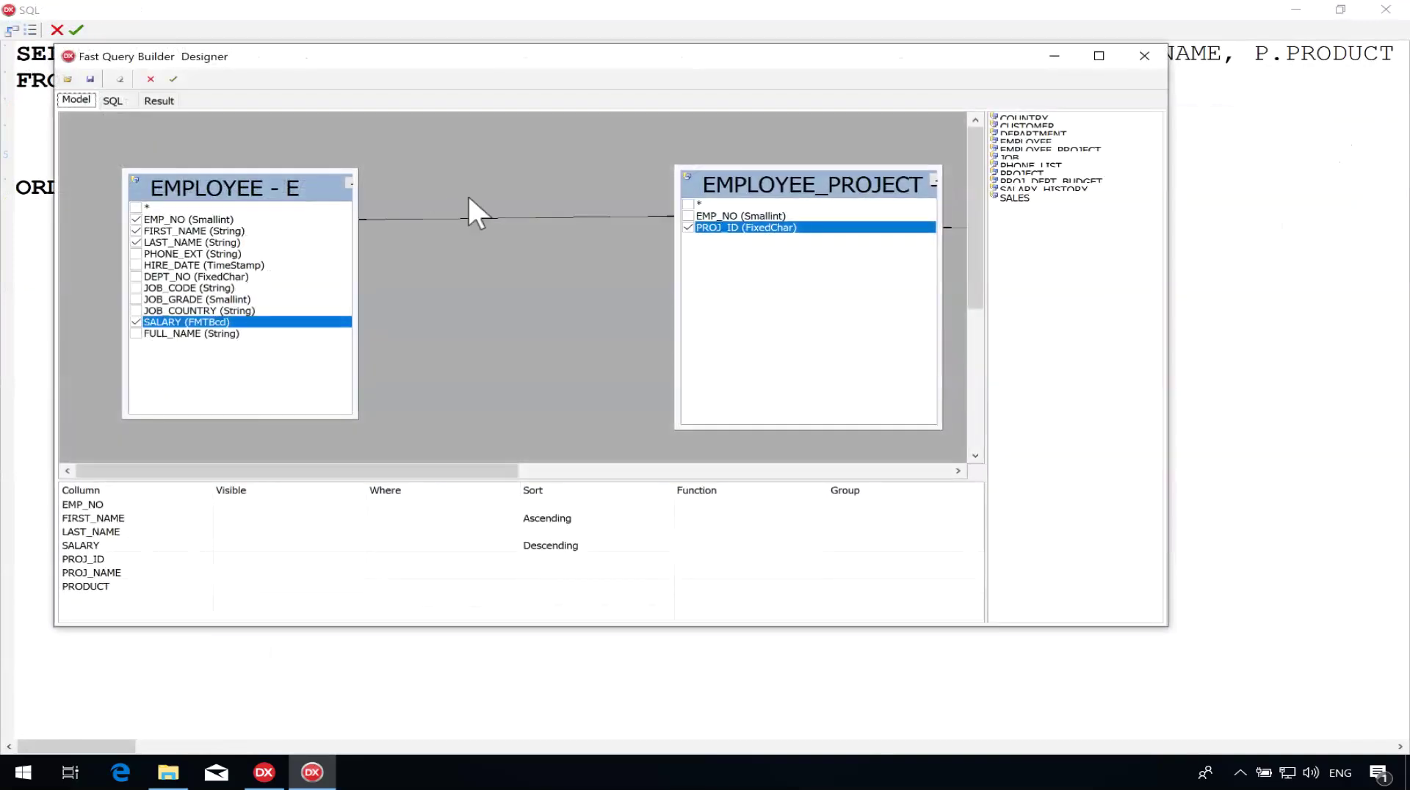
pyautogui.click(153, 97)
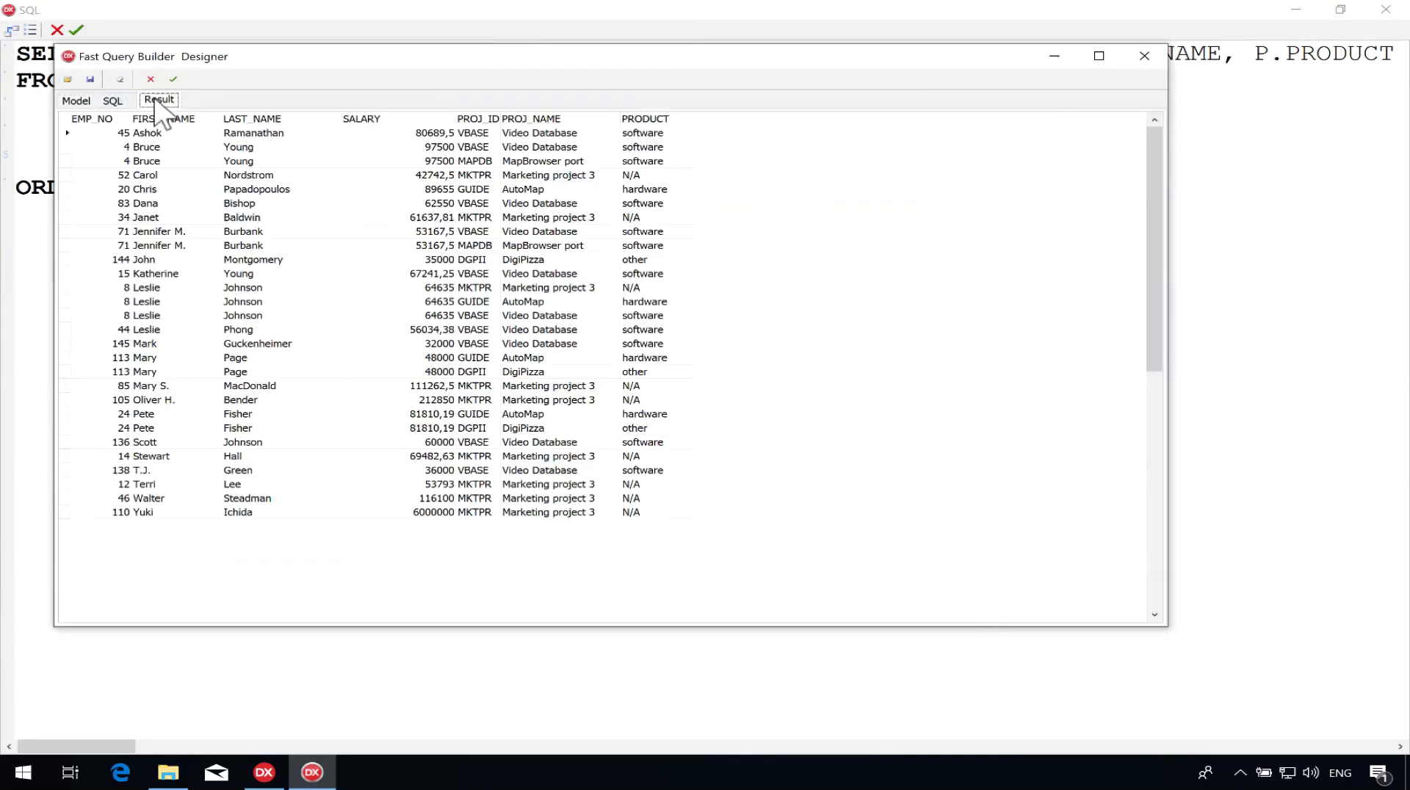
pyautogui.click(125, 134)
pyautogui.click(1137, 68)
pyautogui.click(811, 167)
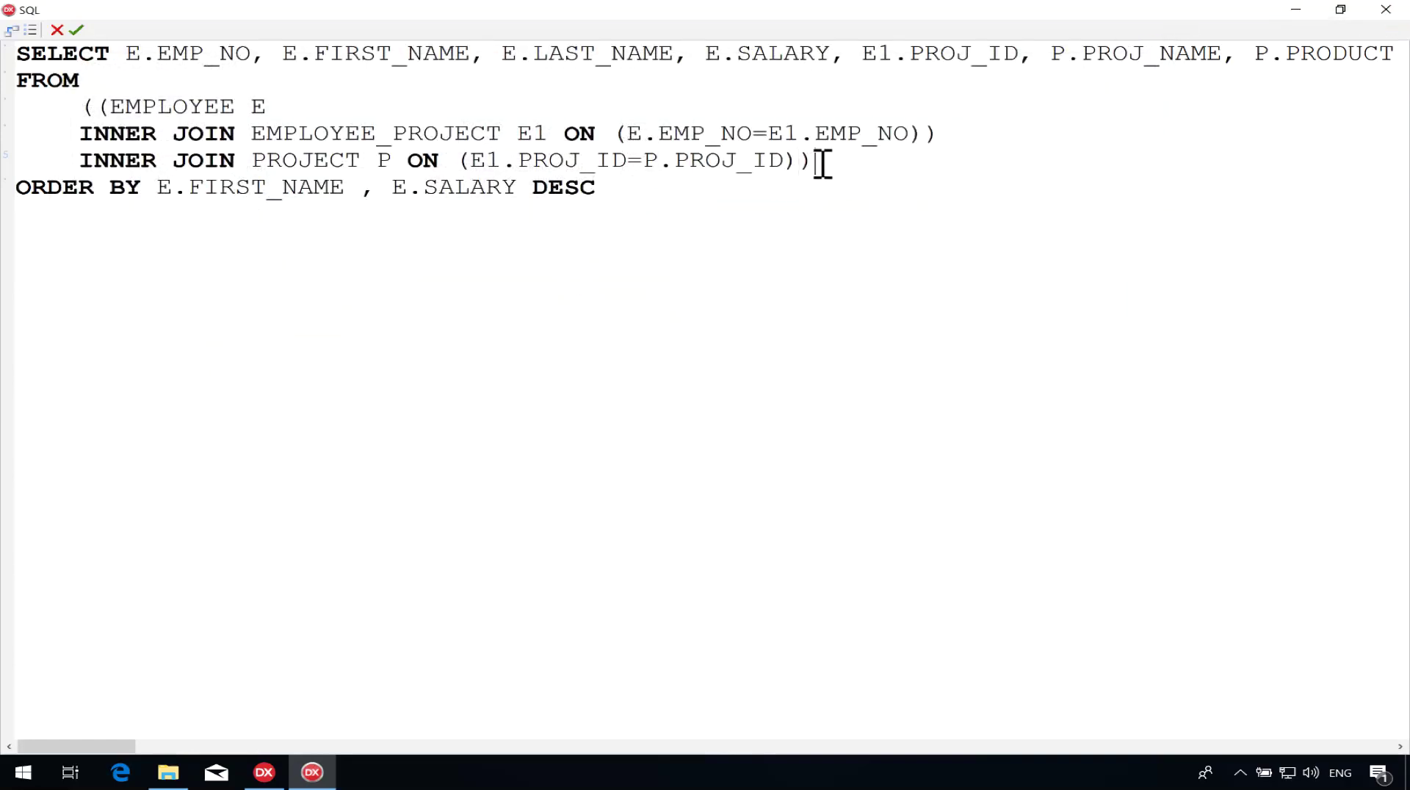
# Add 'where EMP_NO = 45' to QEmp's SQL, accept it, and preview the report.
pyautogui.press('Return')
pyautogui.write('where')
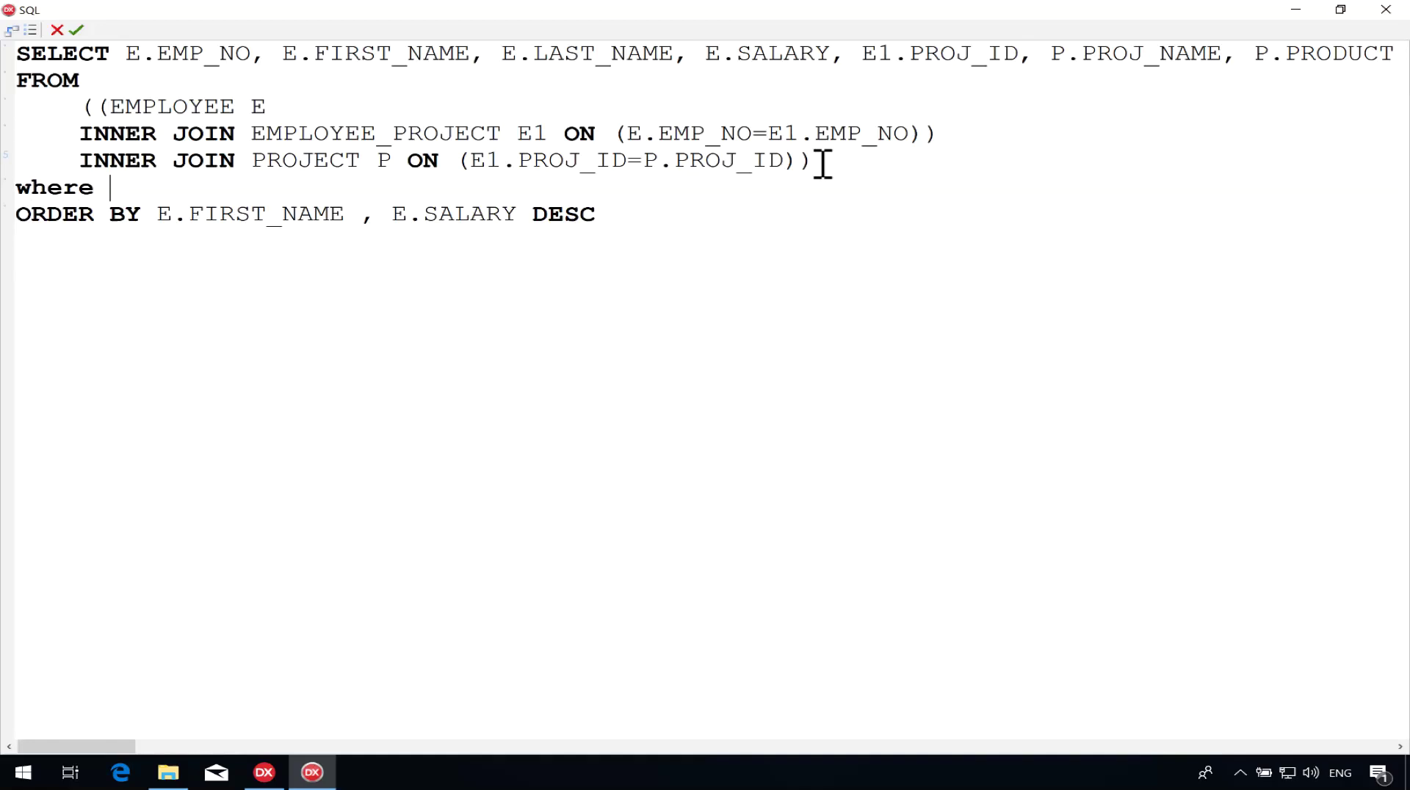
pyautogui.write('EMP_NO')
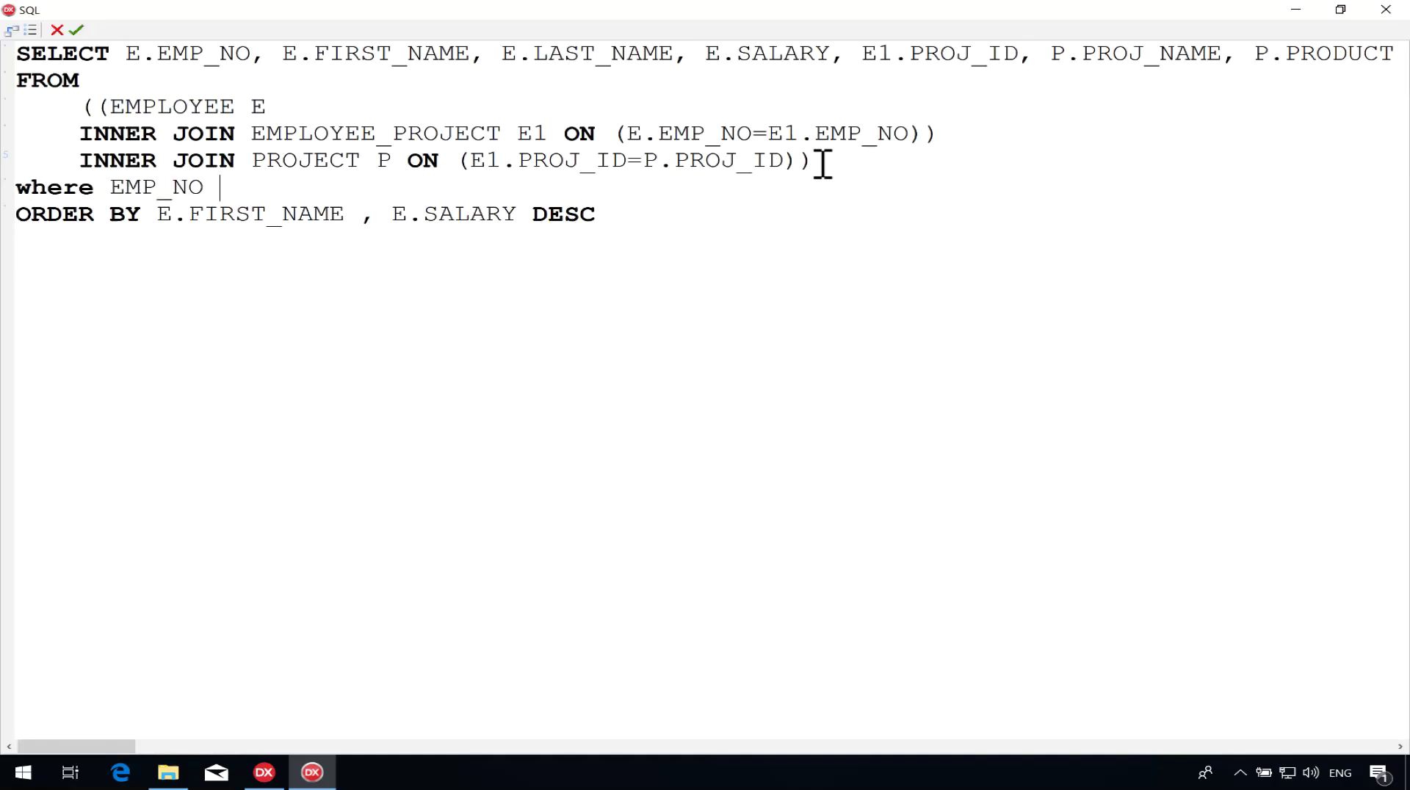
pyautogui.write('1')
pyautogui.press('BackSpace')
pyautogui.write('45')
pyautogui.click(77, 31)
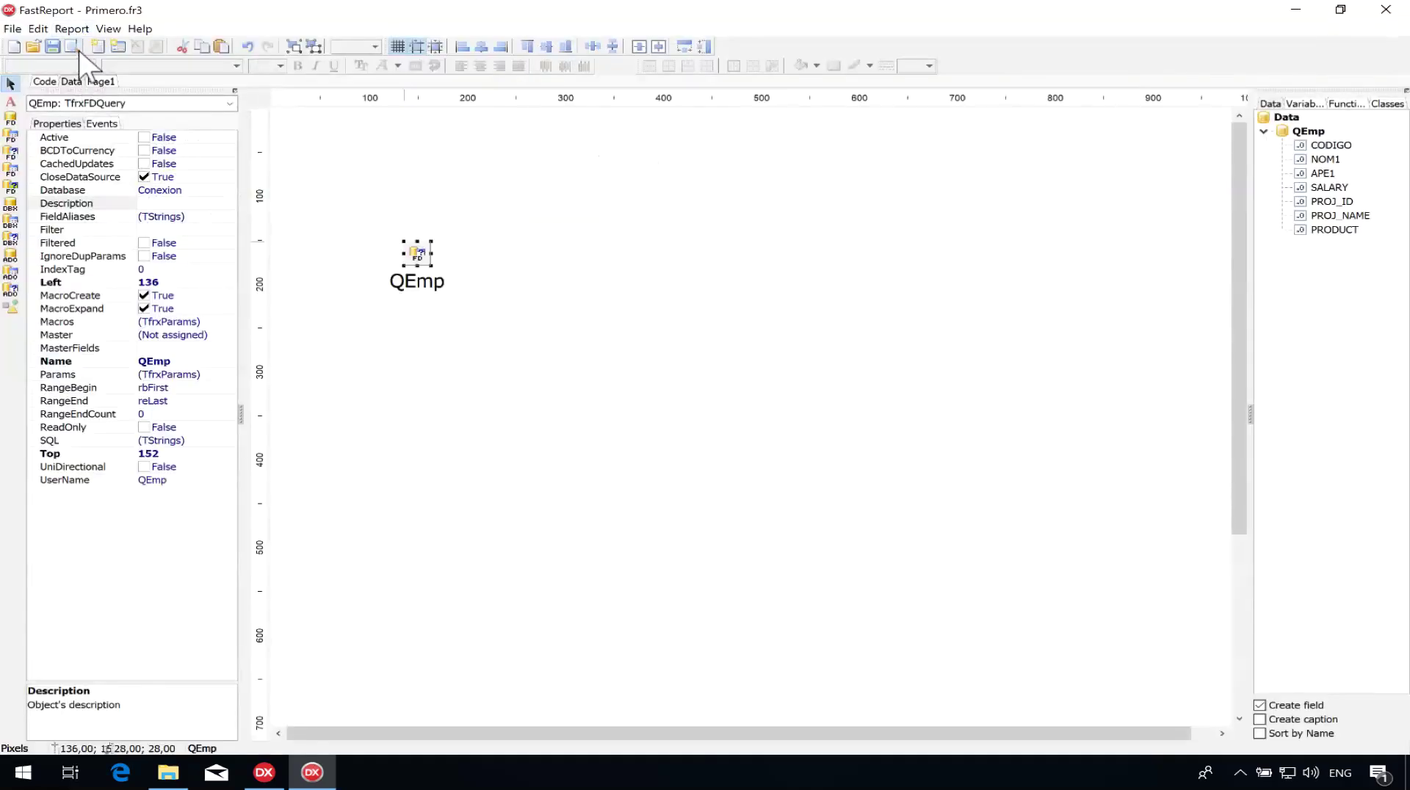
pyautogui.click(69, 44)
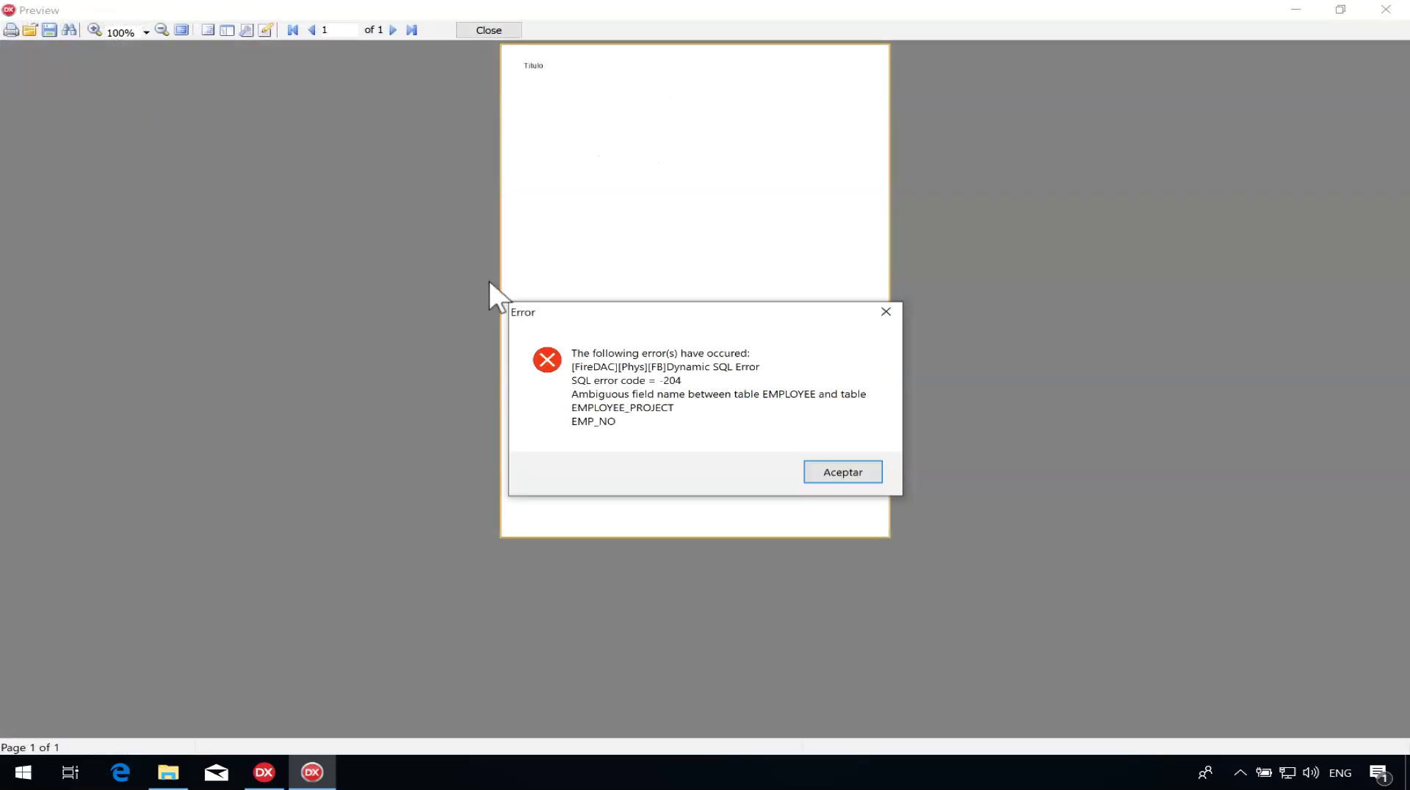
# After the ambiguous-field error, change QEmp's filter line to 'where E.EMP_NO = 45' and accept it.
pyautogui.click(828, 479)
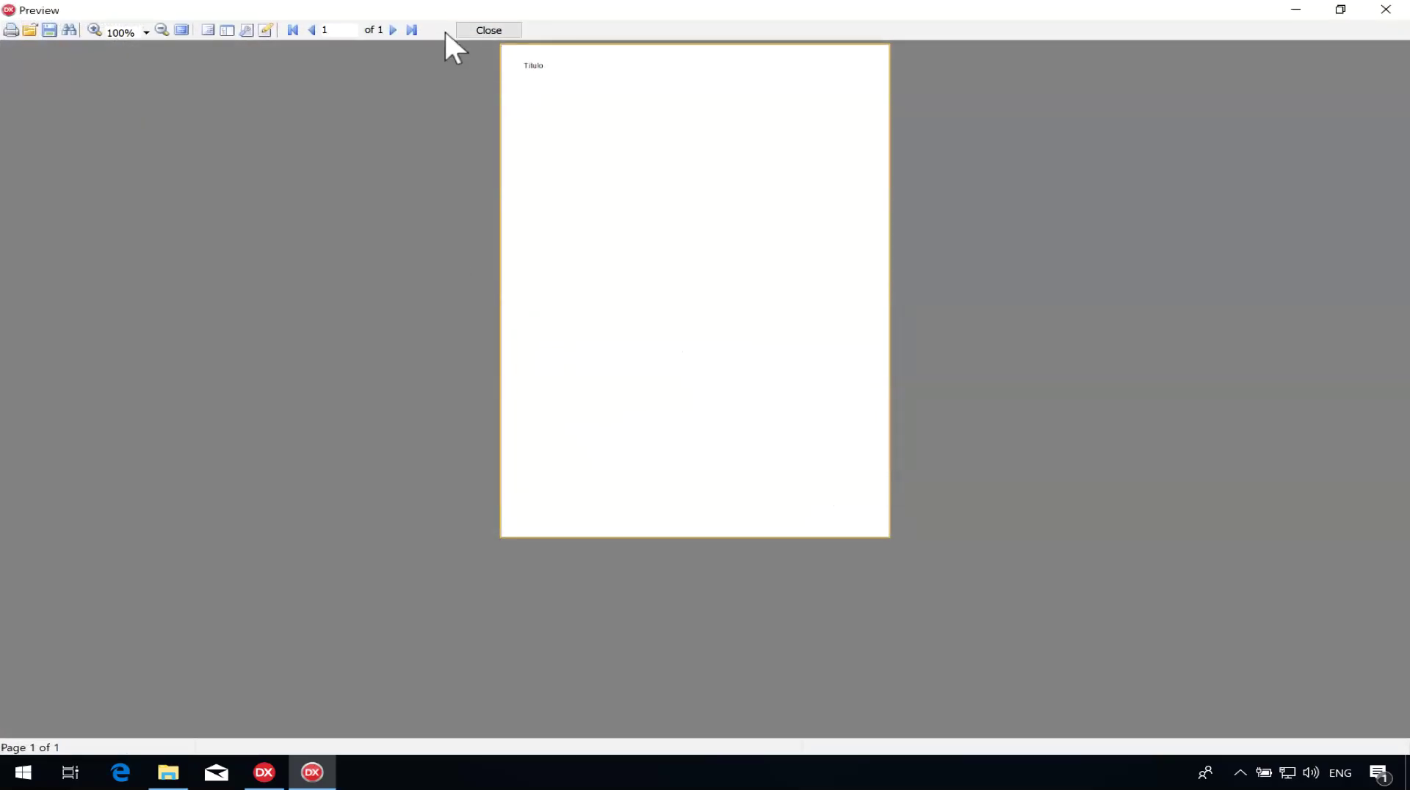
pyautogui.click(478, 29)
pyautogui.click(420, 256)
pyautogui.doubleClick(420, 255)
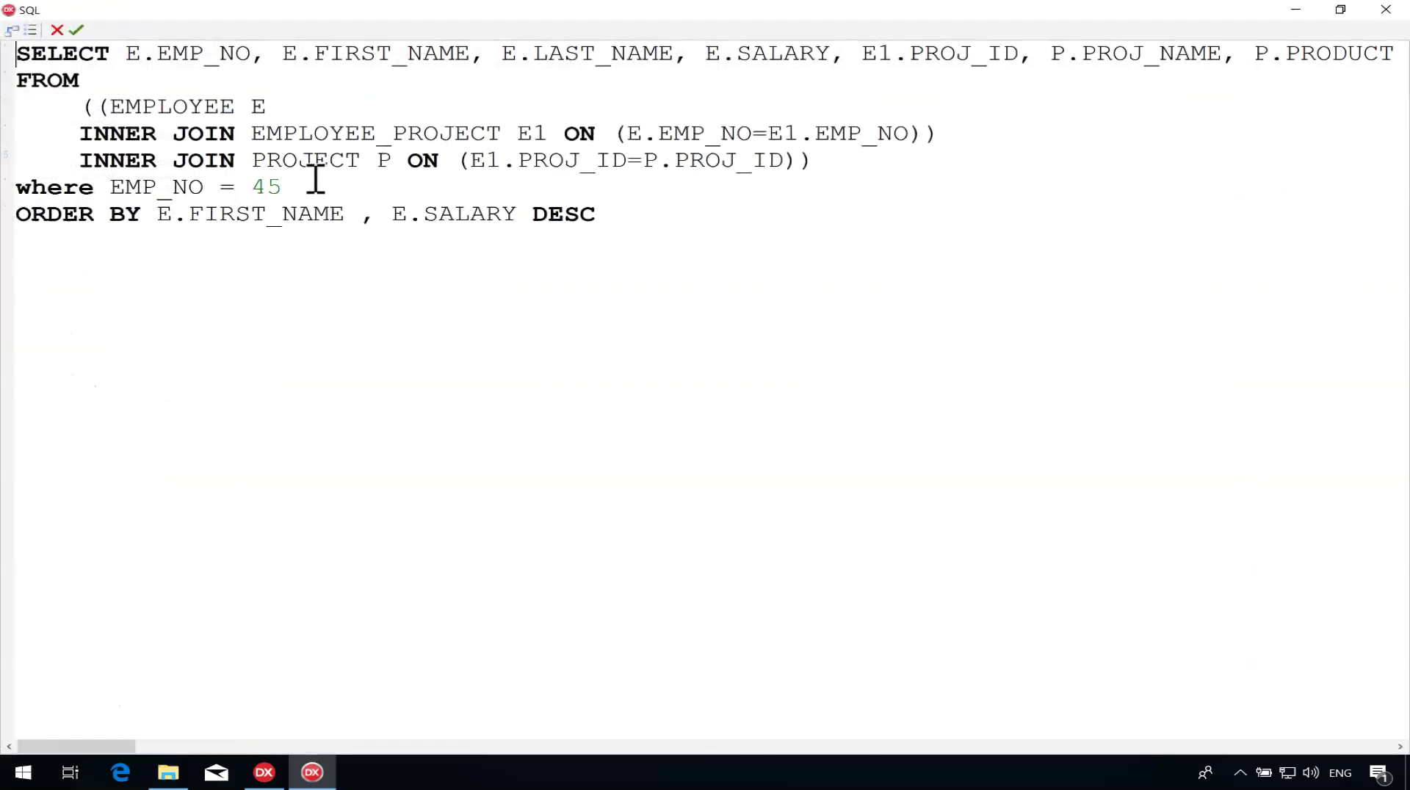
pyautogui.click(112, 187)
pyautogui.write('e.')
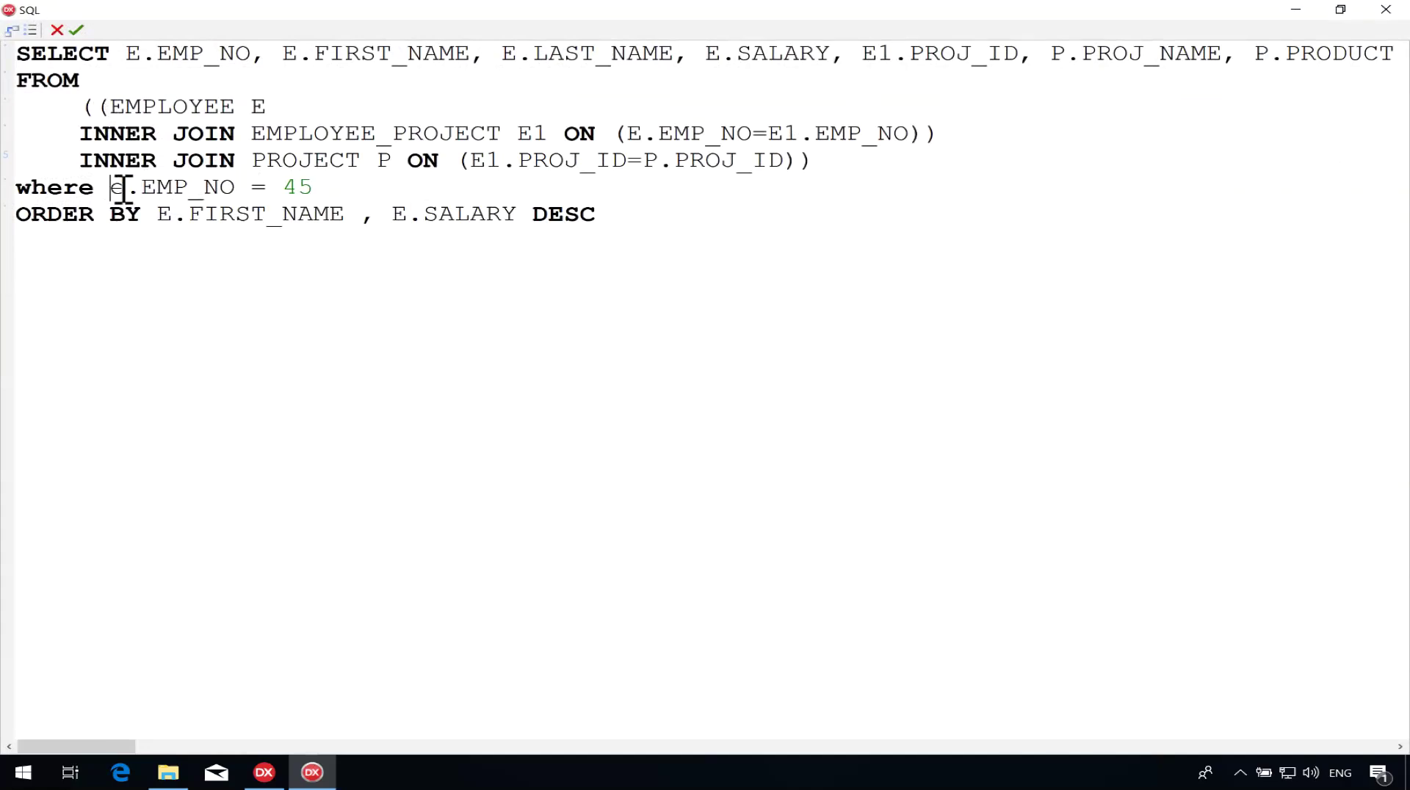
pyautogui.click(77, 30)
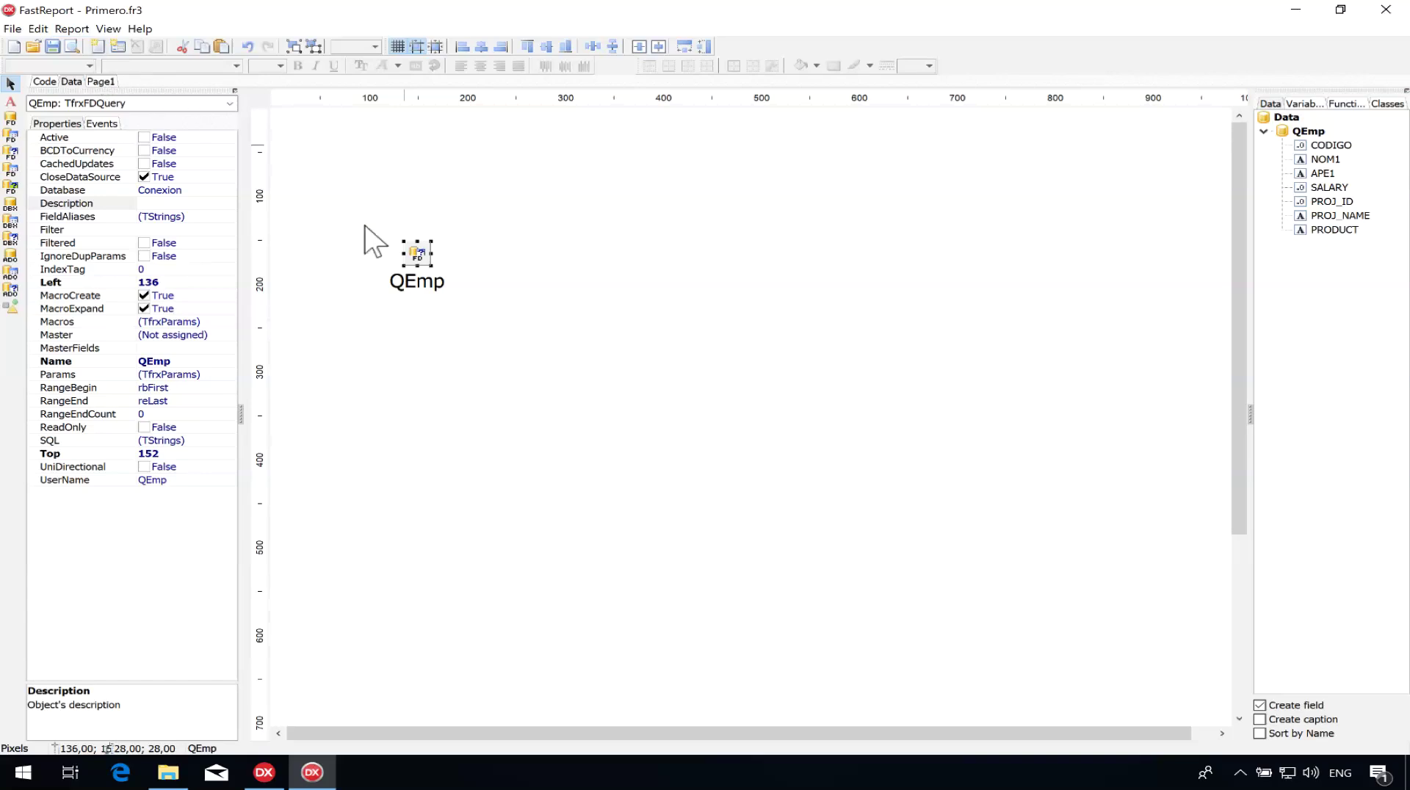
# Preview at 200% to confirm only employee 45, Ashok, 80689,5 appears, then reopen QEmp's SQL.
pyautogui.click(71, 46)
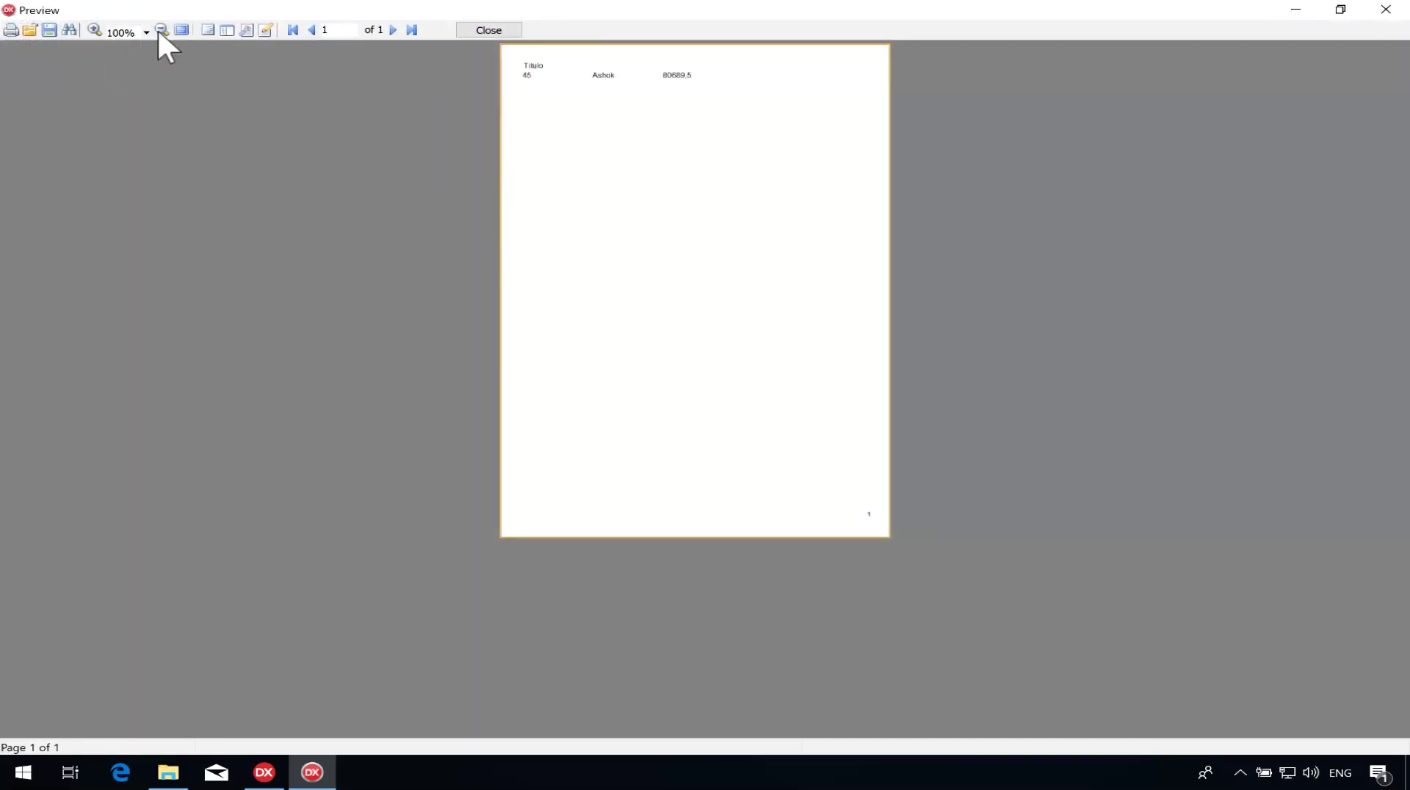
pyautogui.click(146, 31)
pyautogui.click(121, 105)
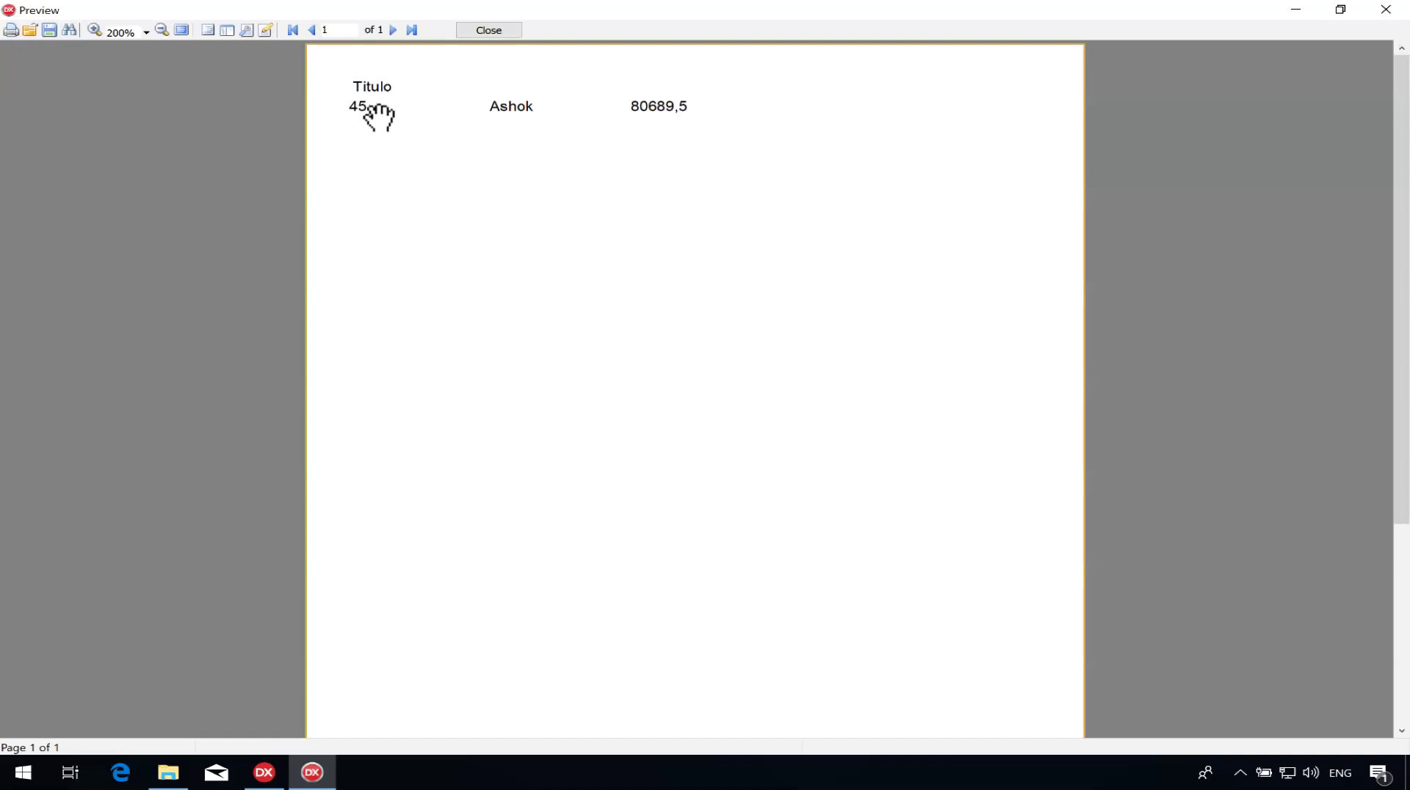
pyautogui.click(501, 29)
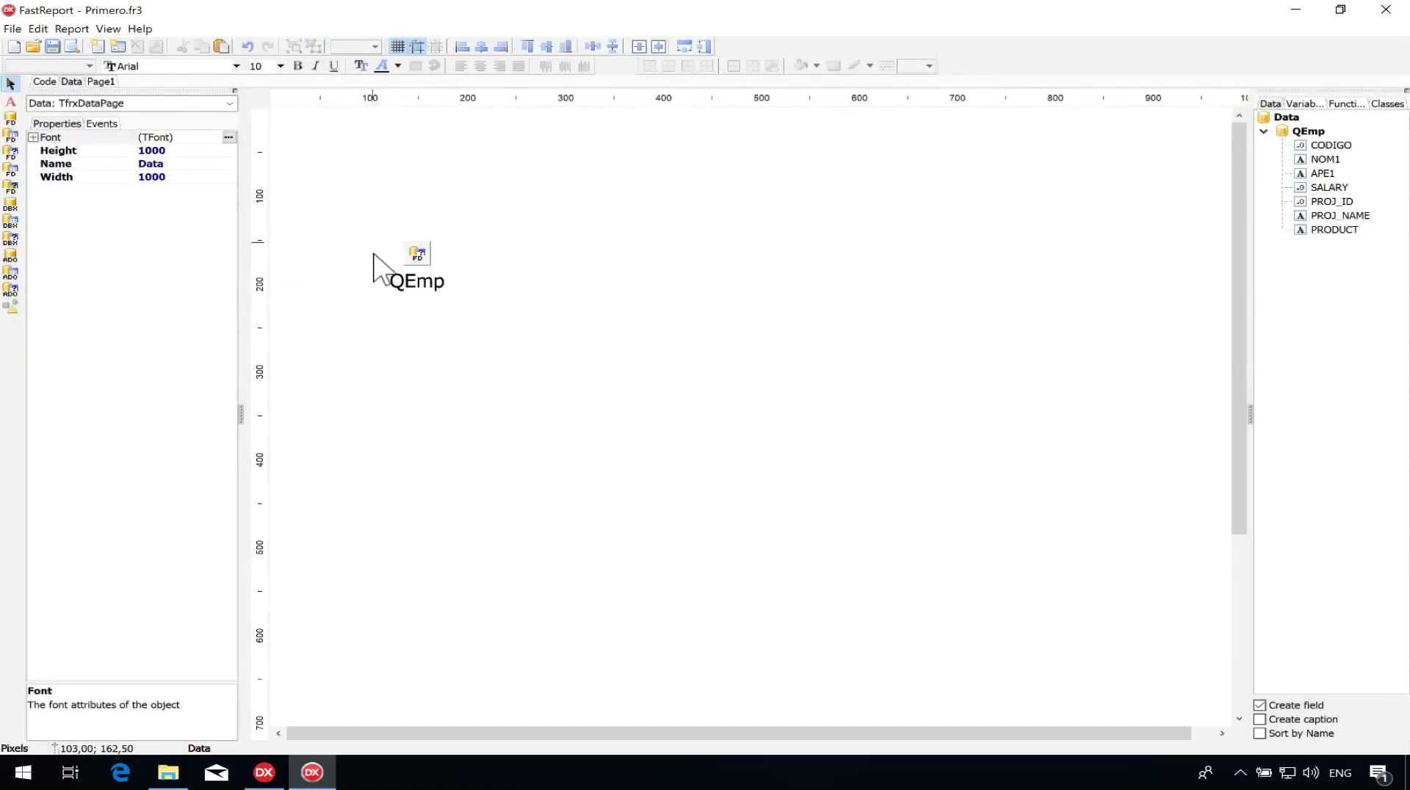
pyautogui.doubleClick(415, 253)
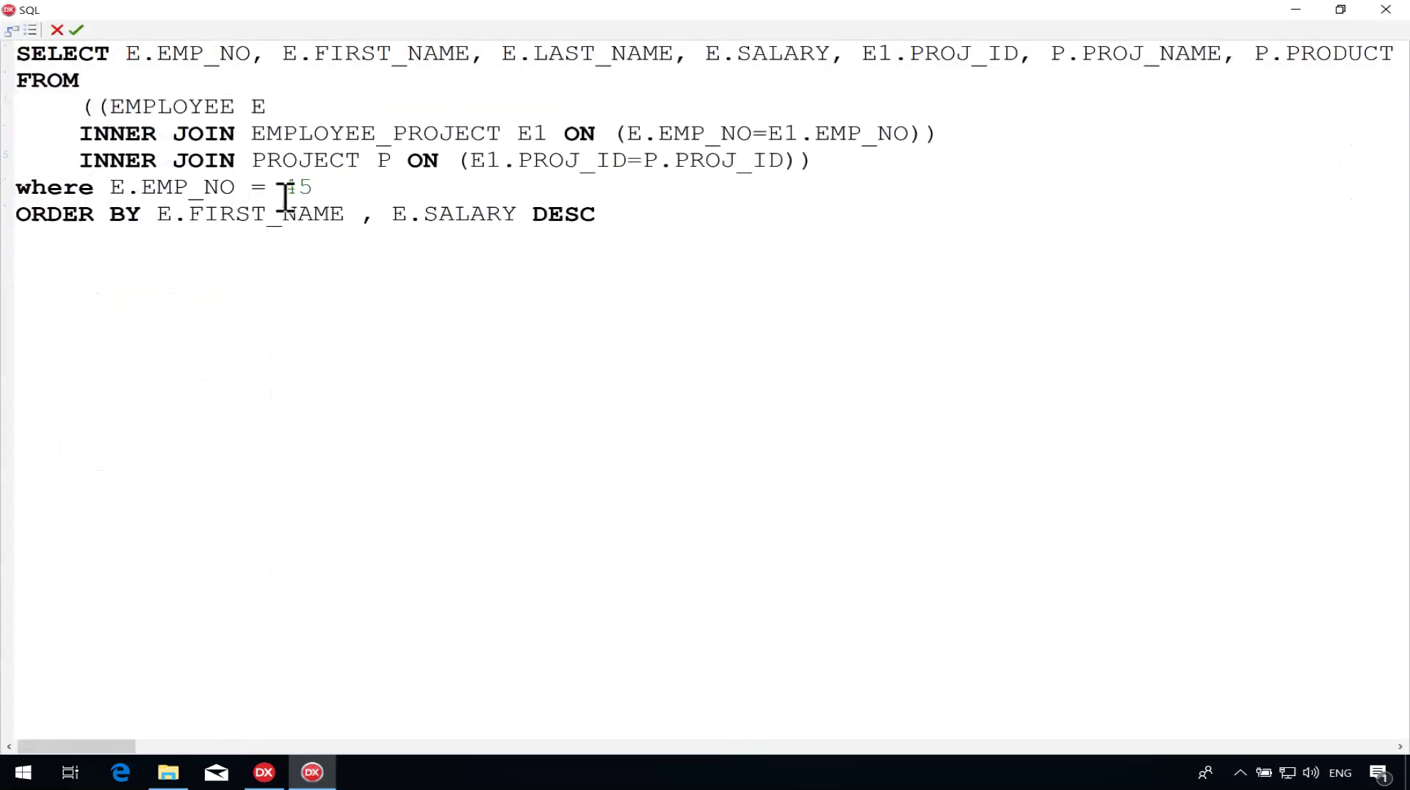
# Delete the 'where E.EMP_NO = 45' line from QEmp's SQL and accept it.
pyautogui.moveTo(331, 179); pyautogui.dragTo(6, 188)
pyautogui.press('Delete')
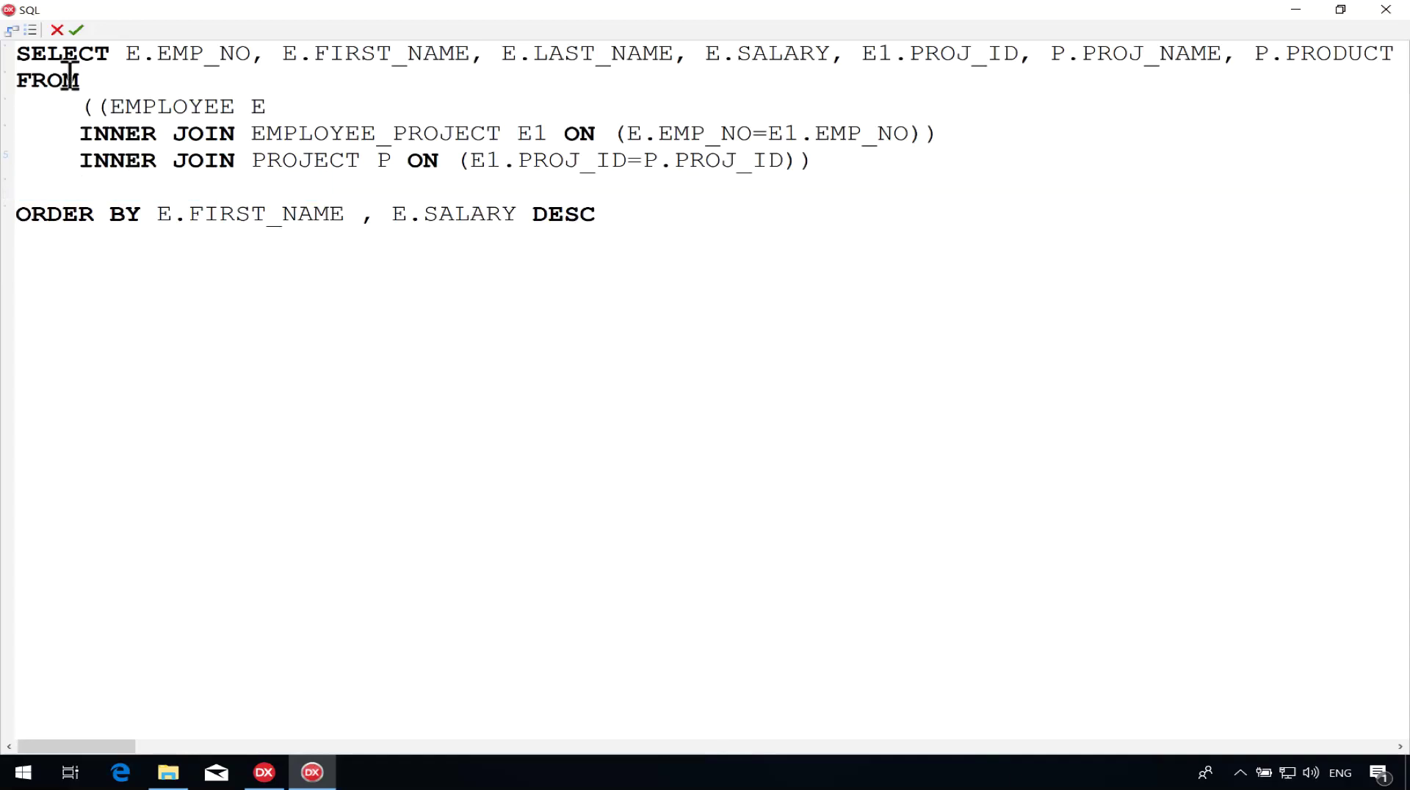
pyautogui.click(77, 30)
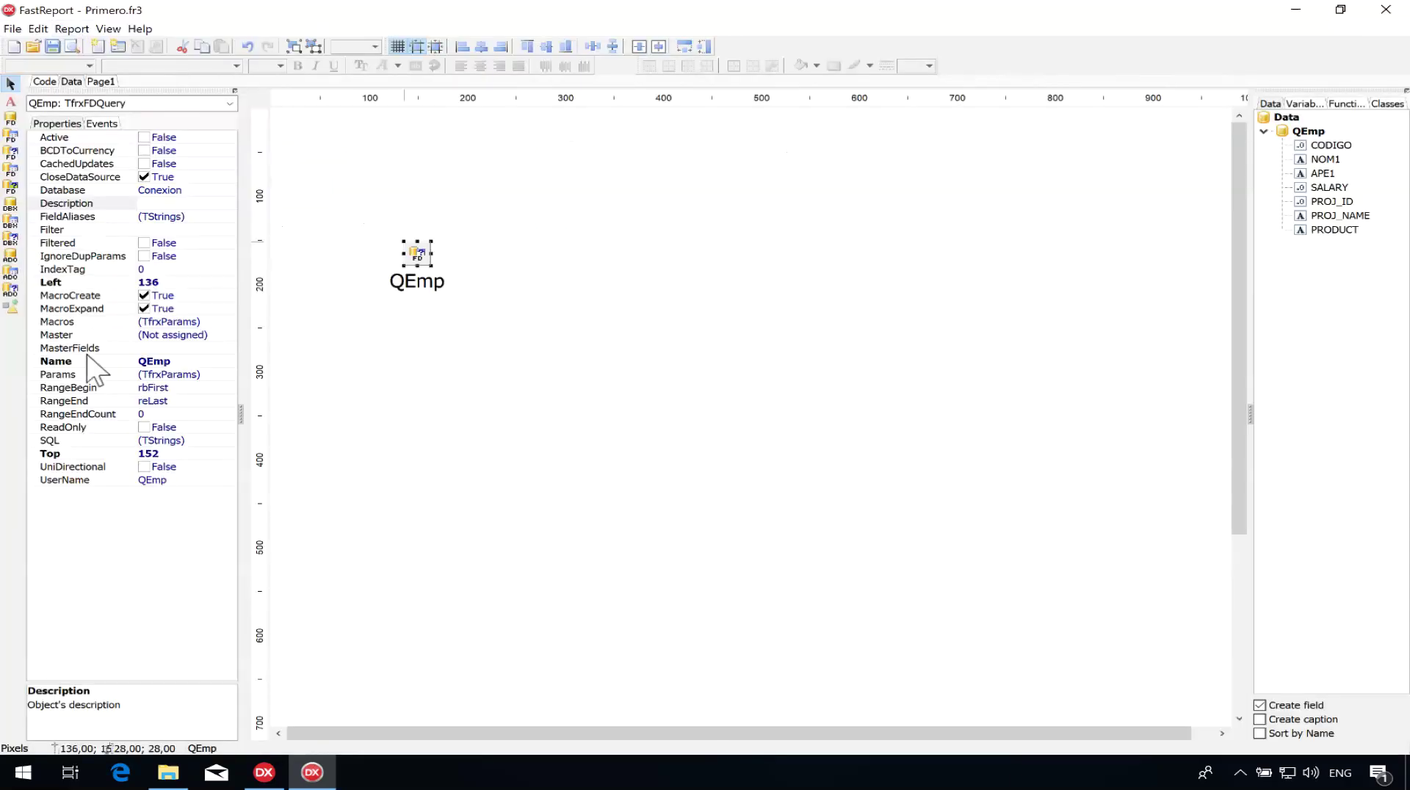
# Set QEmp's Filter property to CODIGO=45 and preview the report.
pyautogui.click(118, 230)
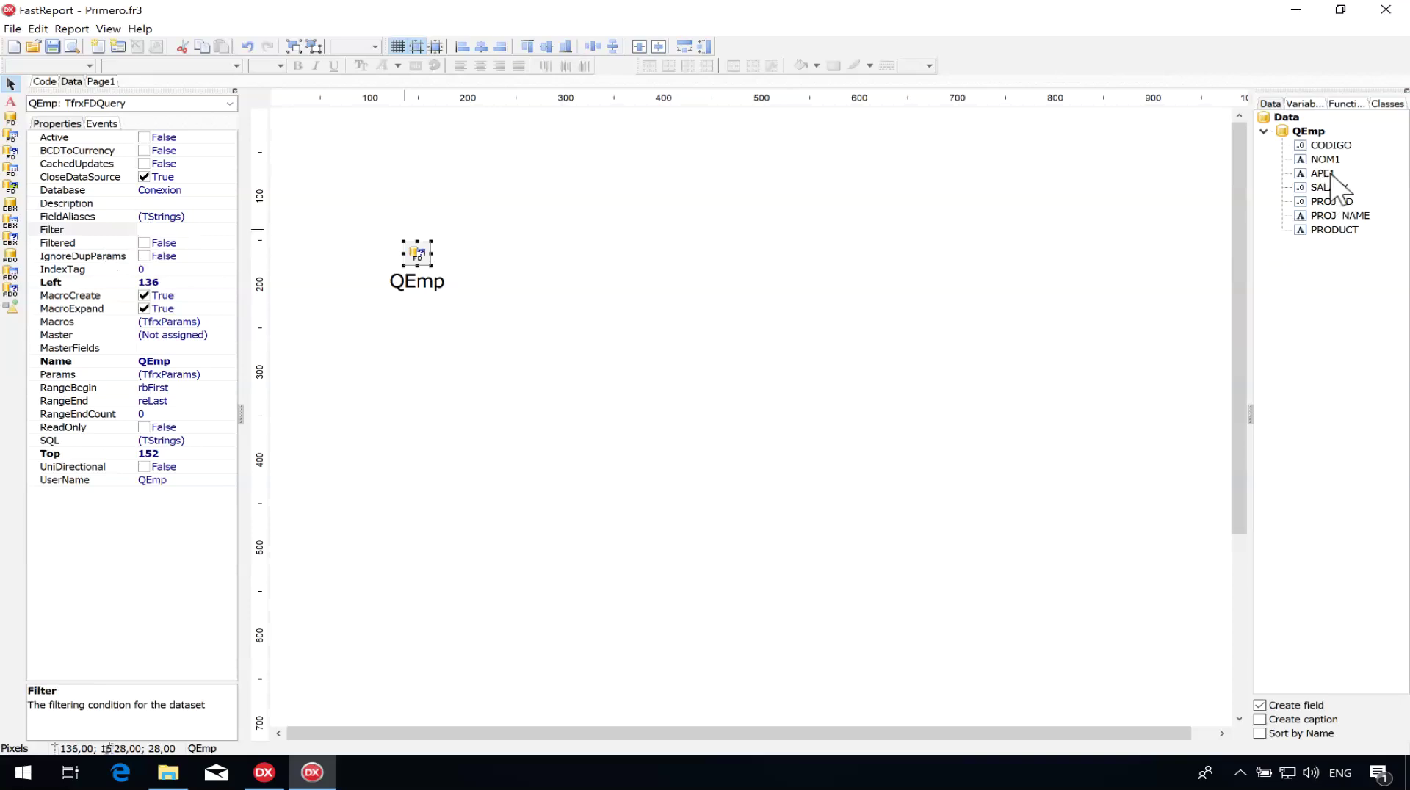
pyautogui.write('CODIGO=45')
pyautogui.press('Return')
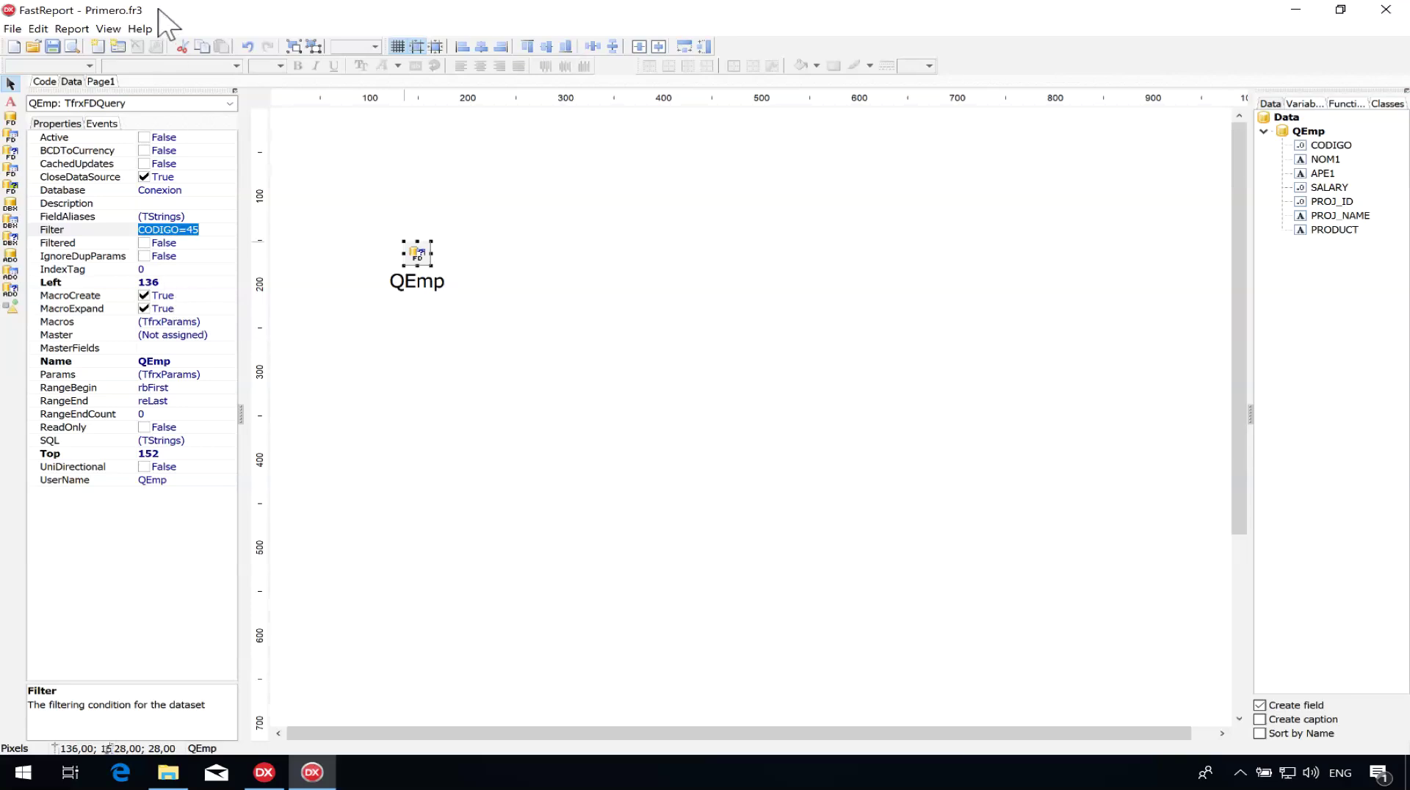
pyautogui.click(75, 48)
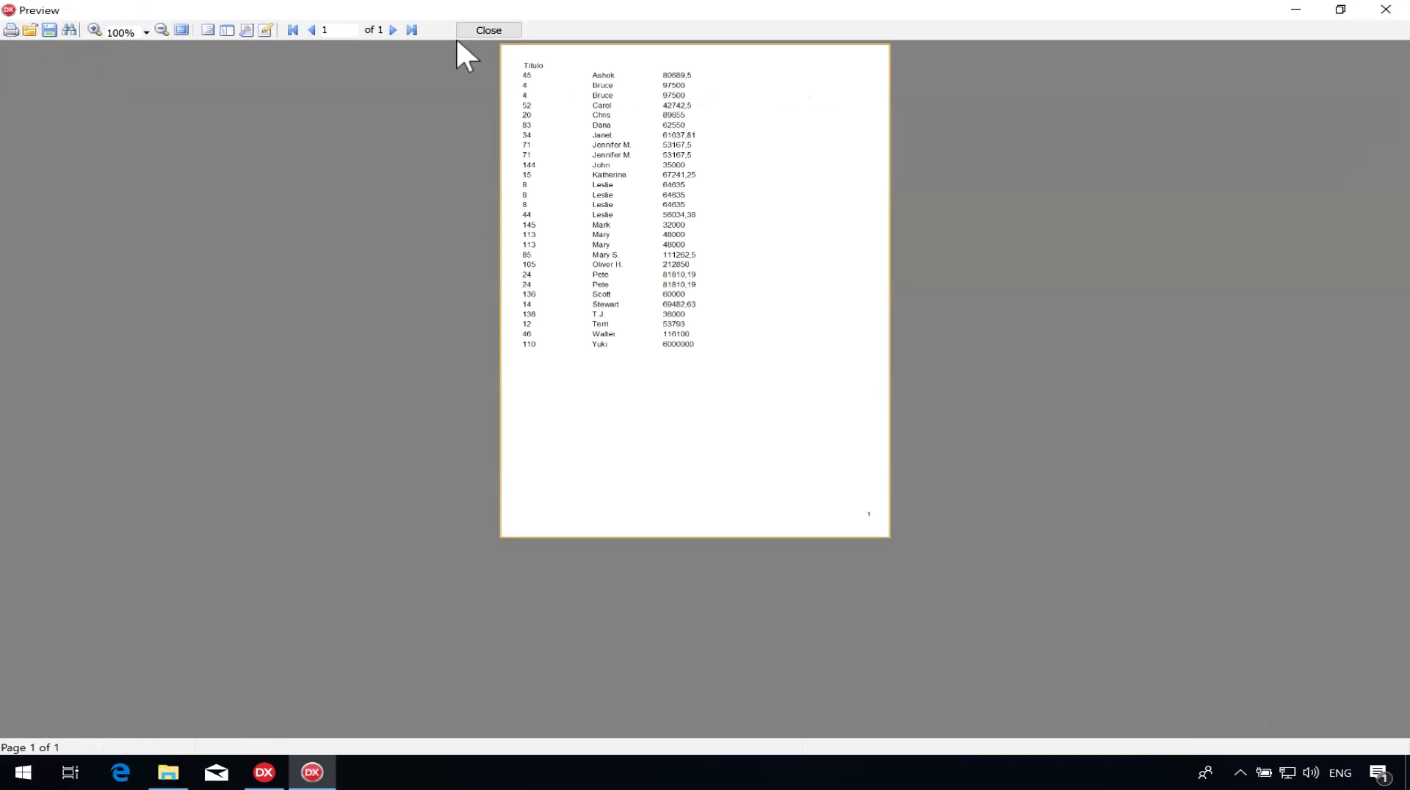
# Set QEmp's Filtered property to True and preview, dismissing the 'CODIGO not found' error.
pyautogui.click(471, 29)
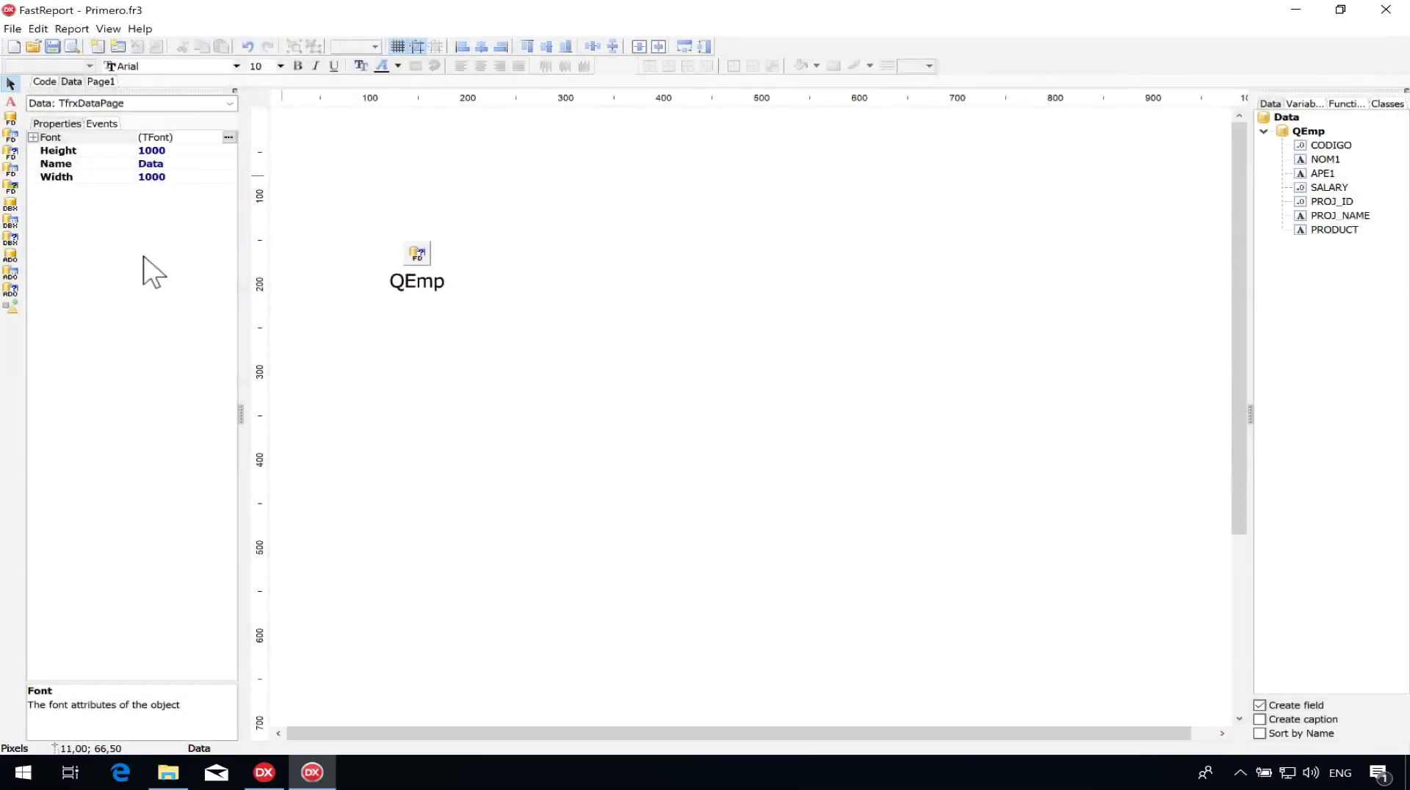
pyautogui.click(418, 252)
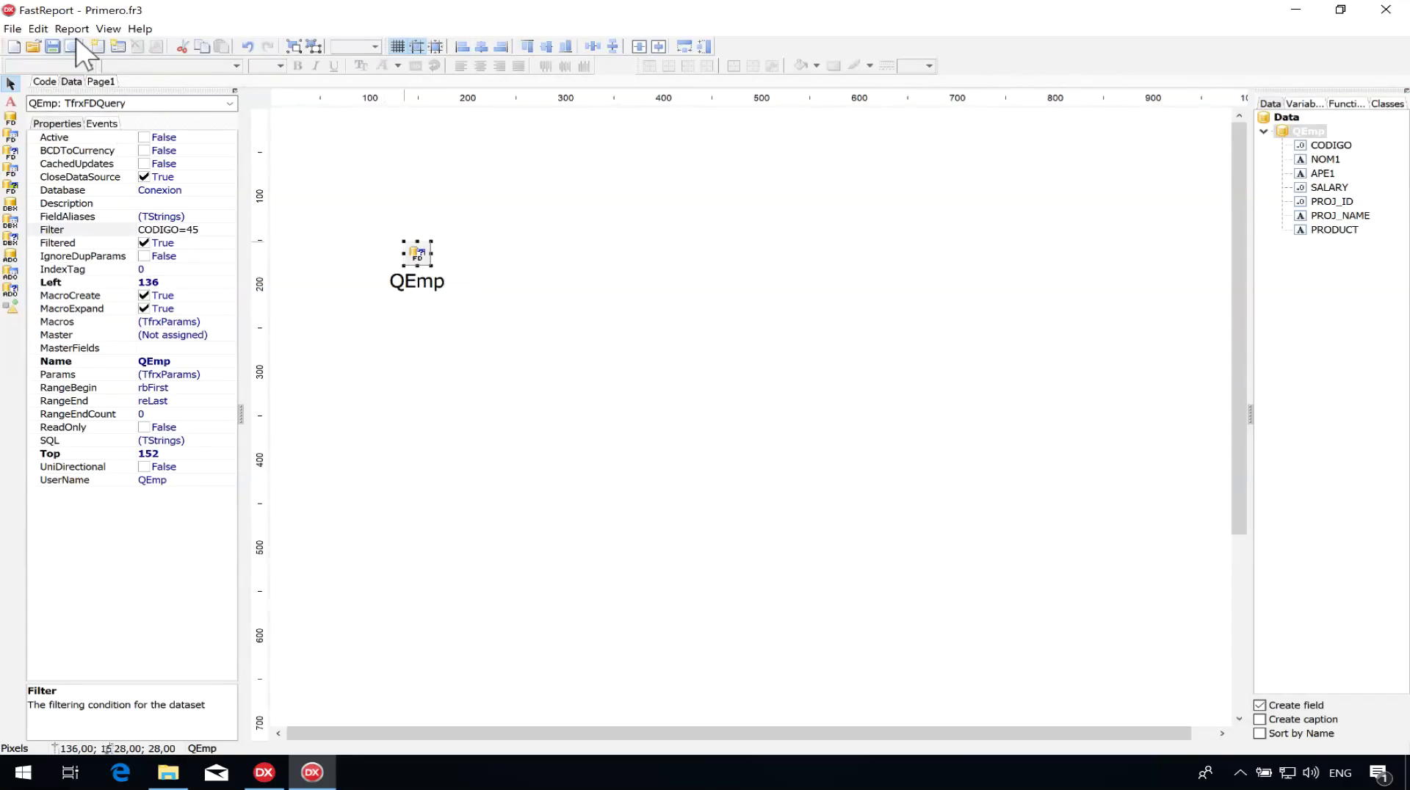
pyautogui.click(156, 230)
pyautogui.click(70, 46)
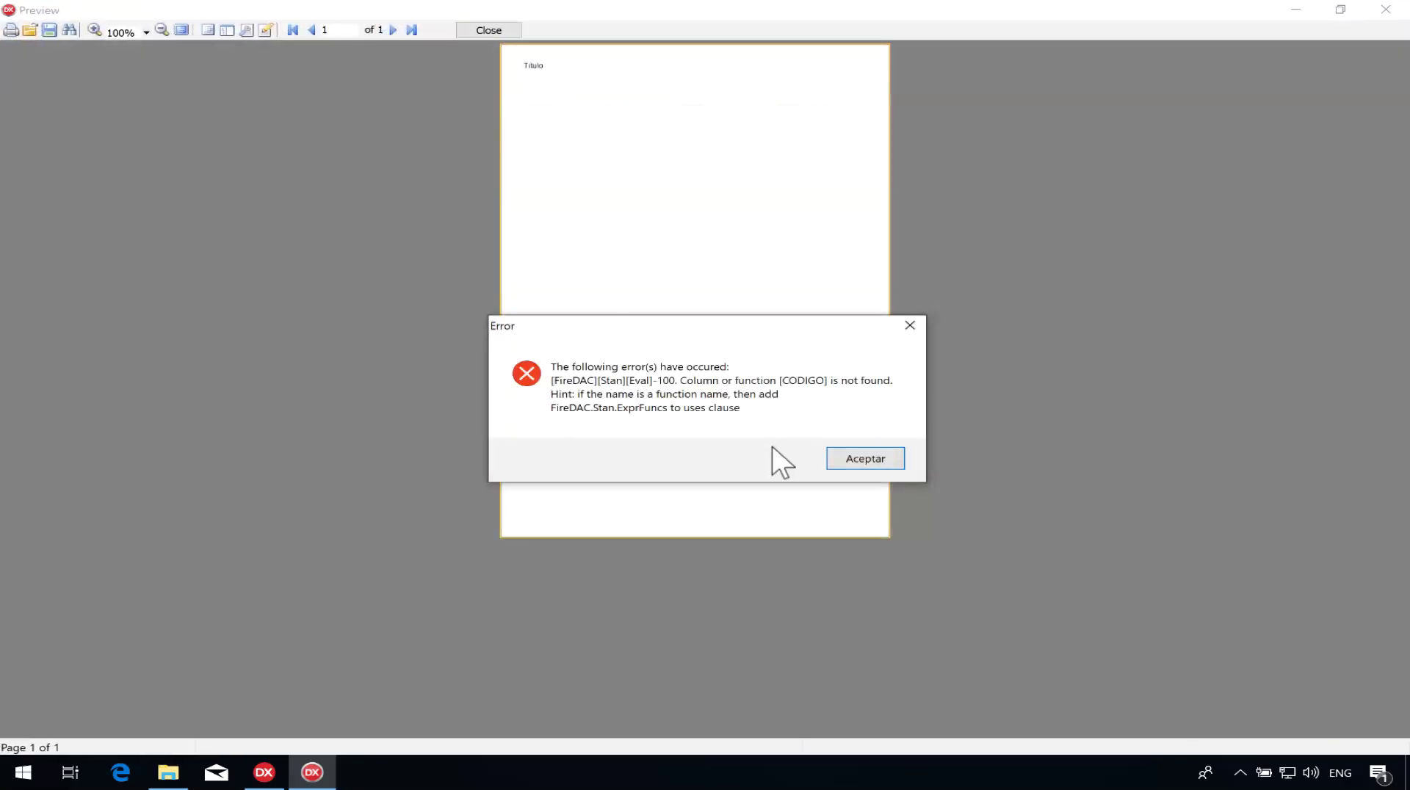
pyautogui.click(854, 457)
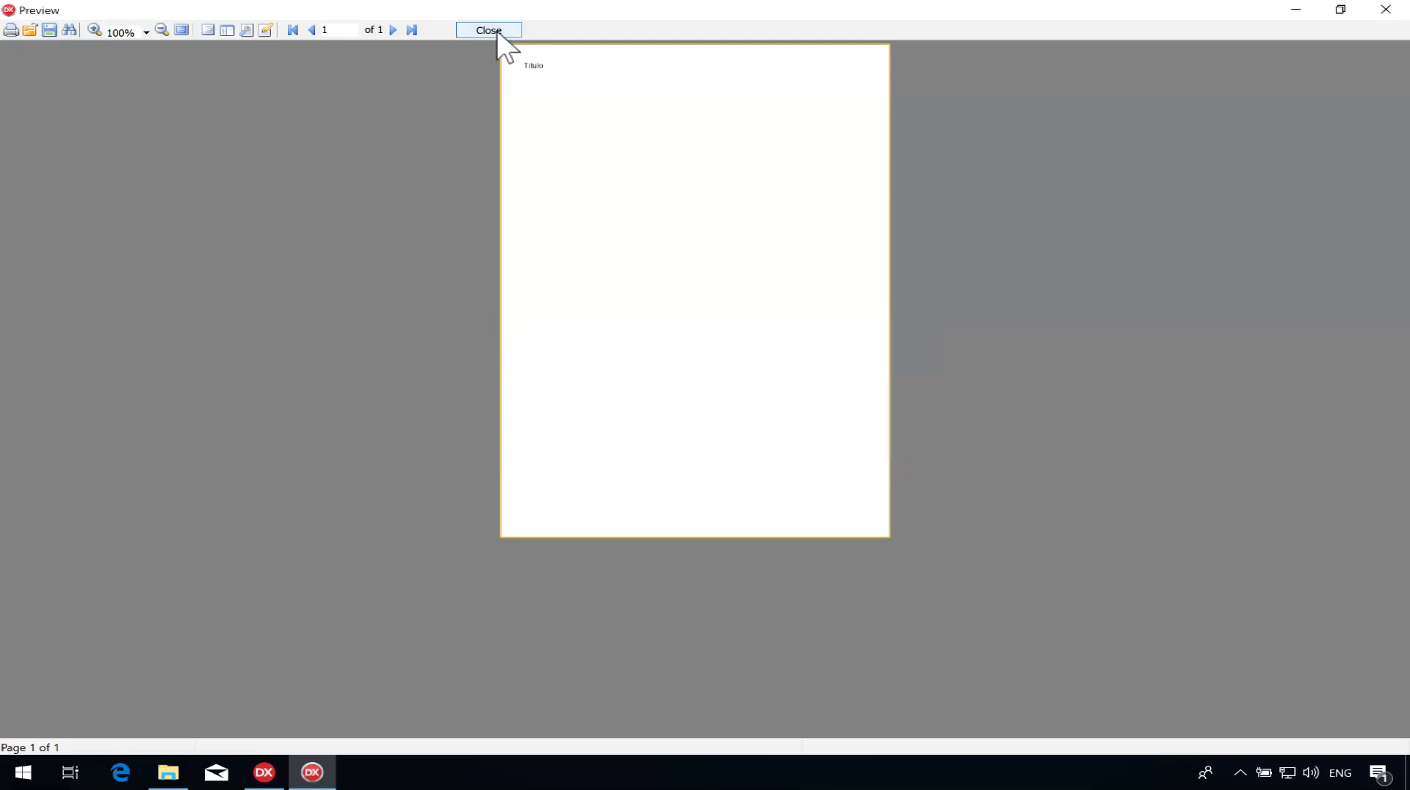
pyautogui.click(492, 30)
pyautogui.click(419, 255)
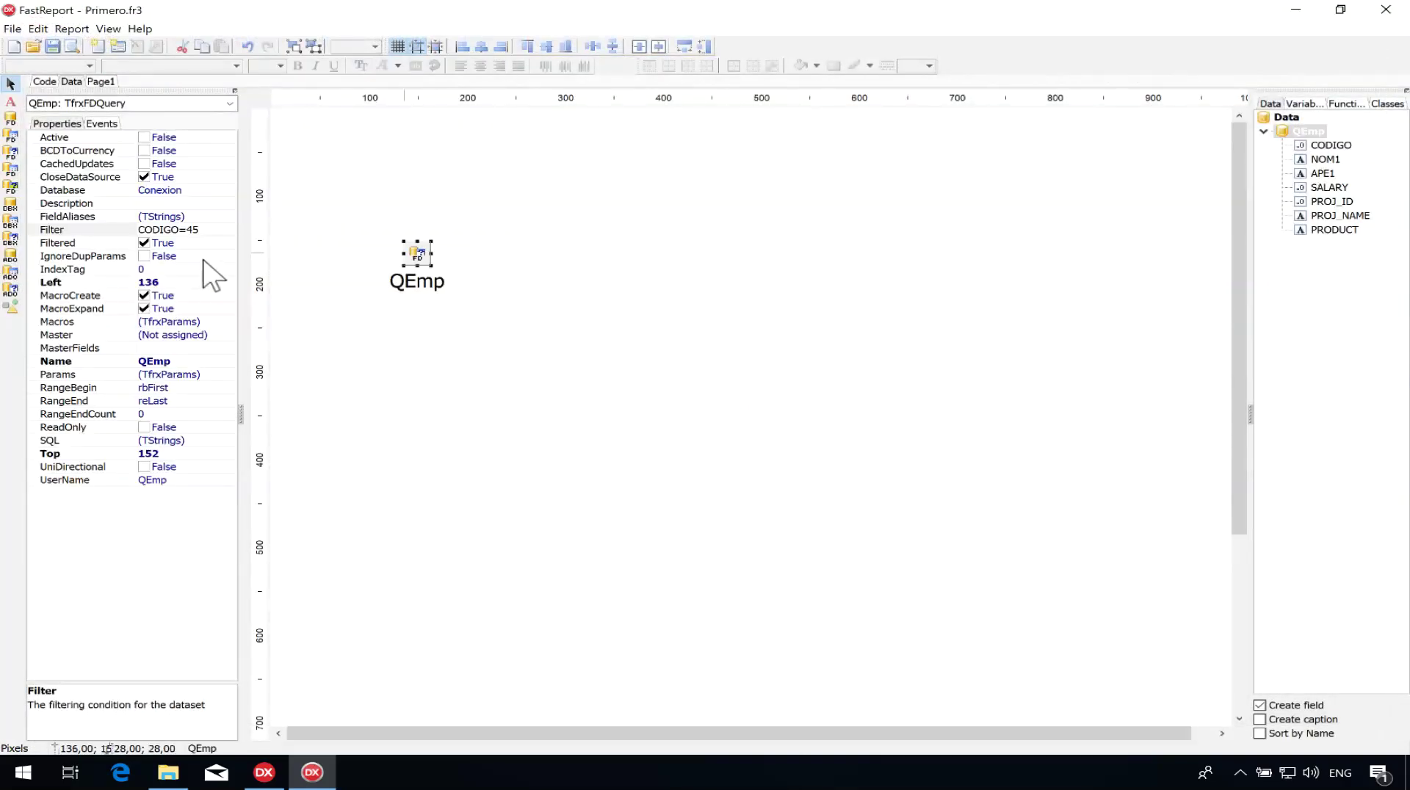
# Check QEmp's FieldAliases list for the original field names.
pyautogui.doubleClick(183, 216)
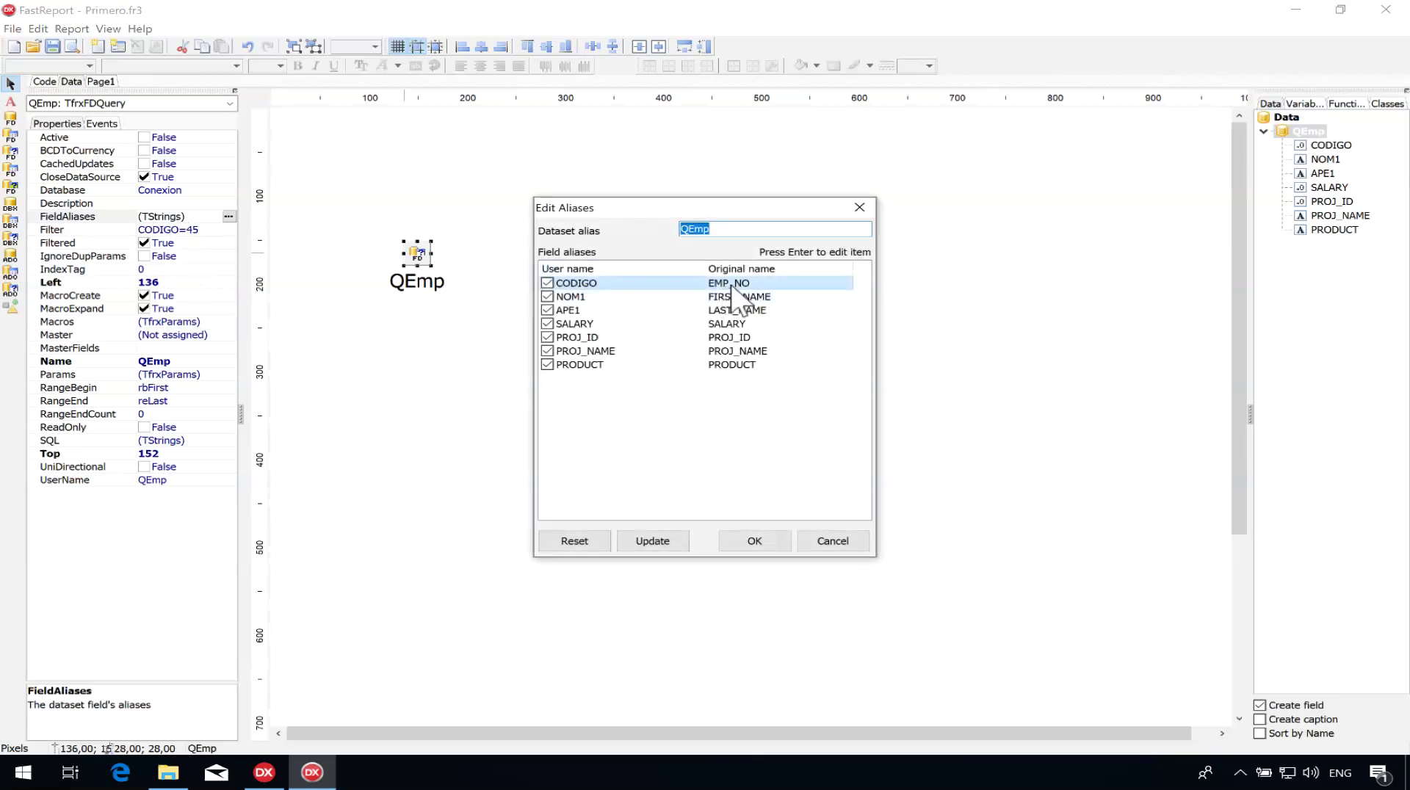
pyautogui.click(756, 541)
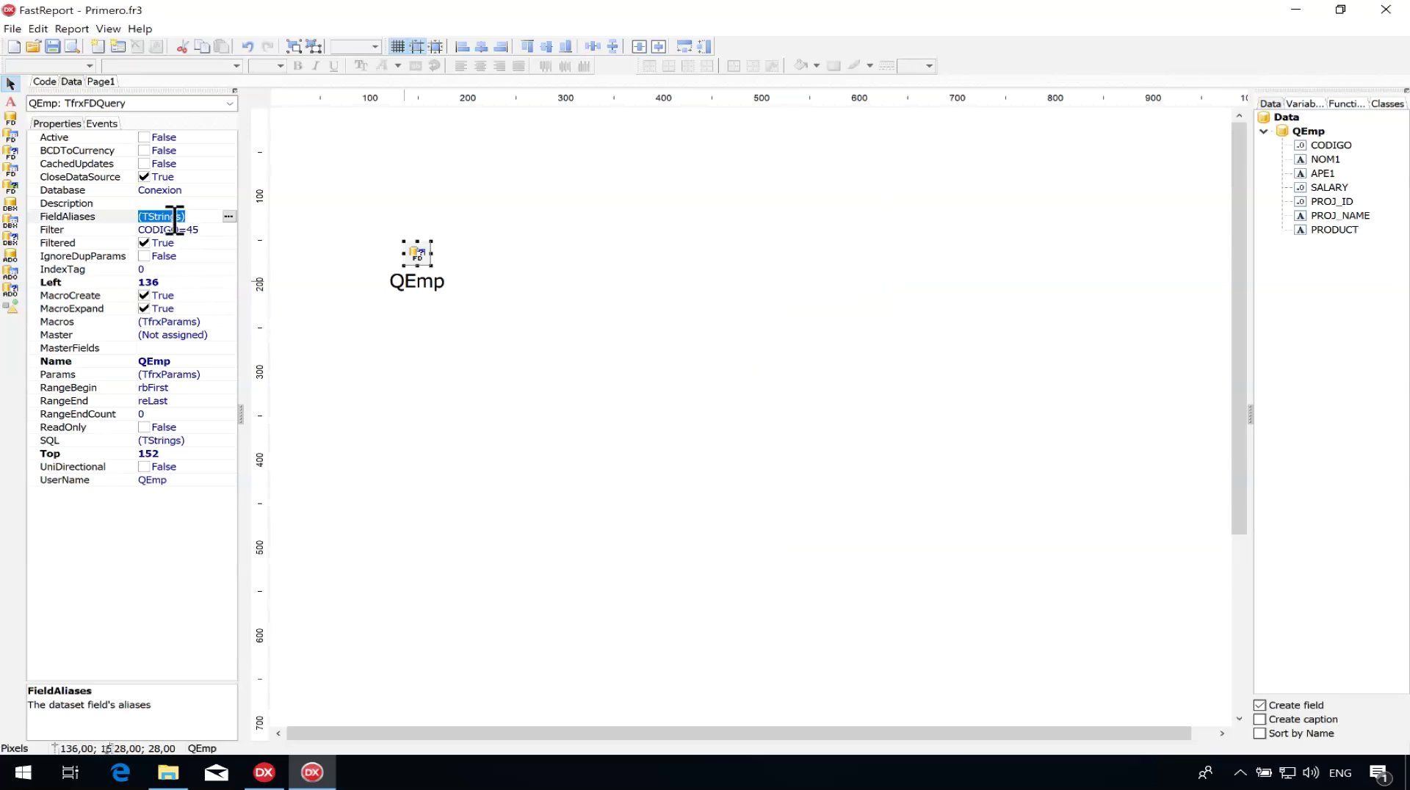
pyautogui.click(170, 191)
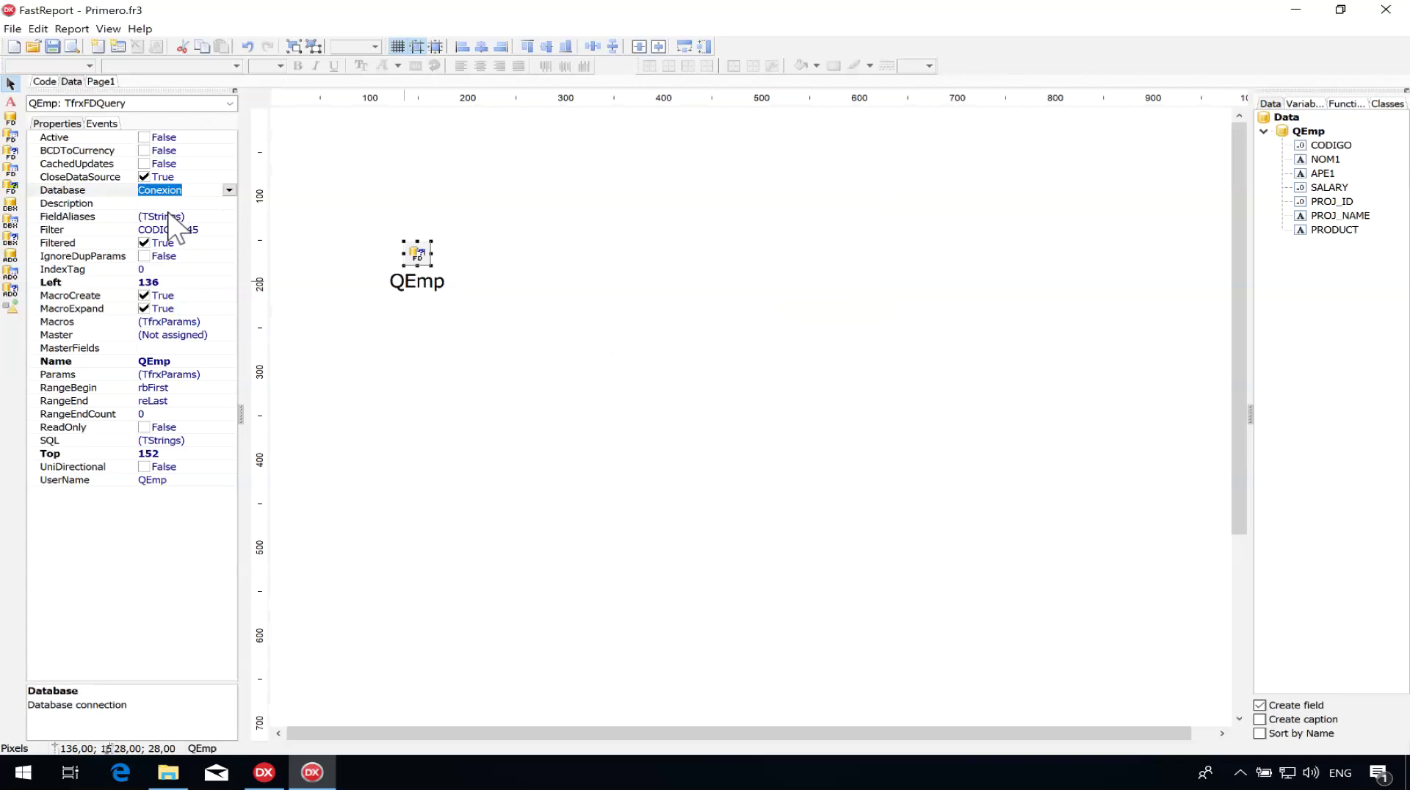
pyautogui.click(173, 217)
# Change QEmp's Filter value from CODIGO=45 to EMP_NO=45.
pyautogui.click(171, 230)
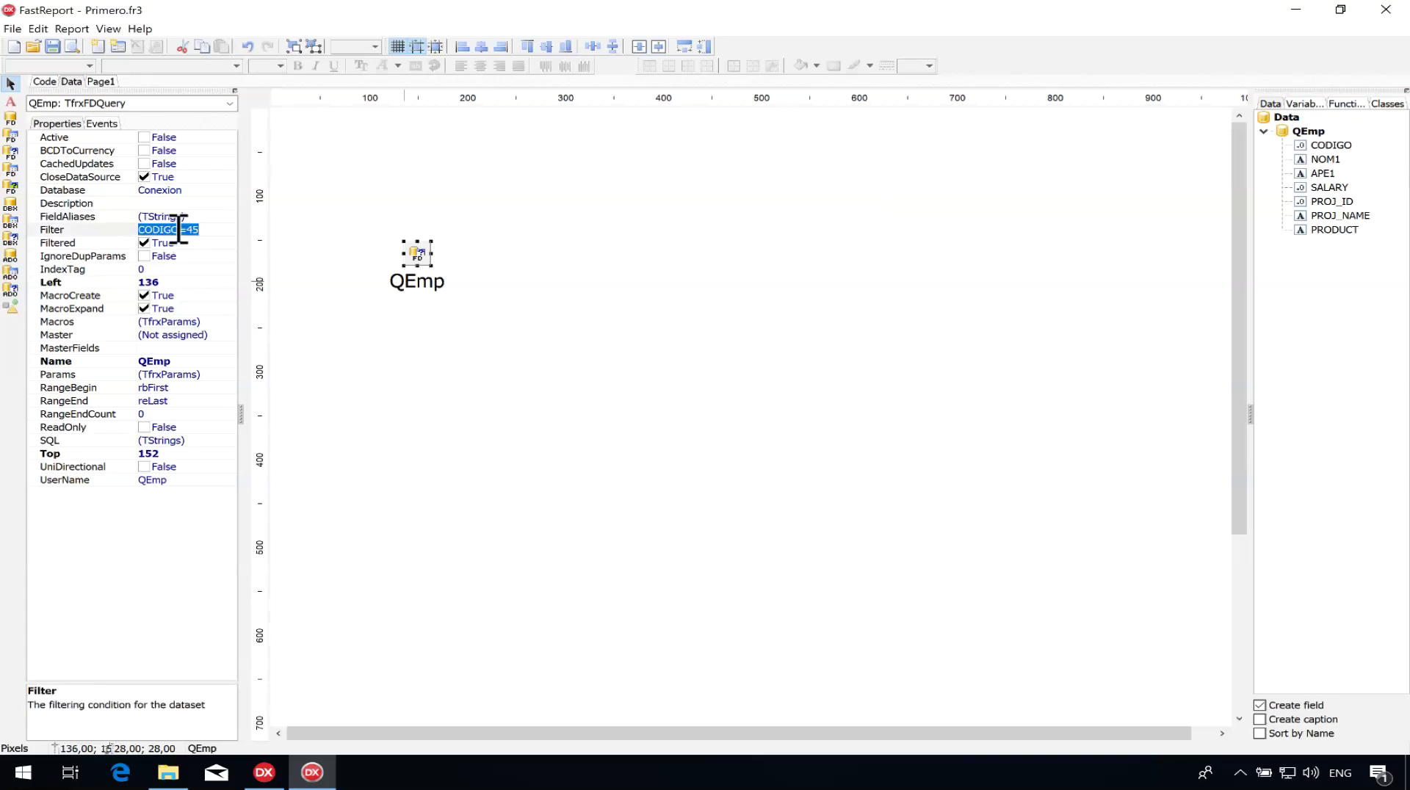
pyautogui.moveTo(180, 230); pyautogui.dragTo(135, 229)
pyautogui.write('P')
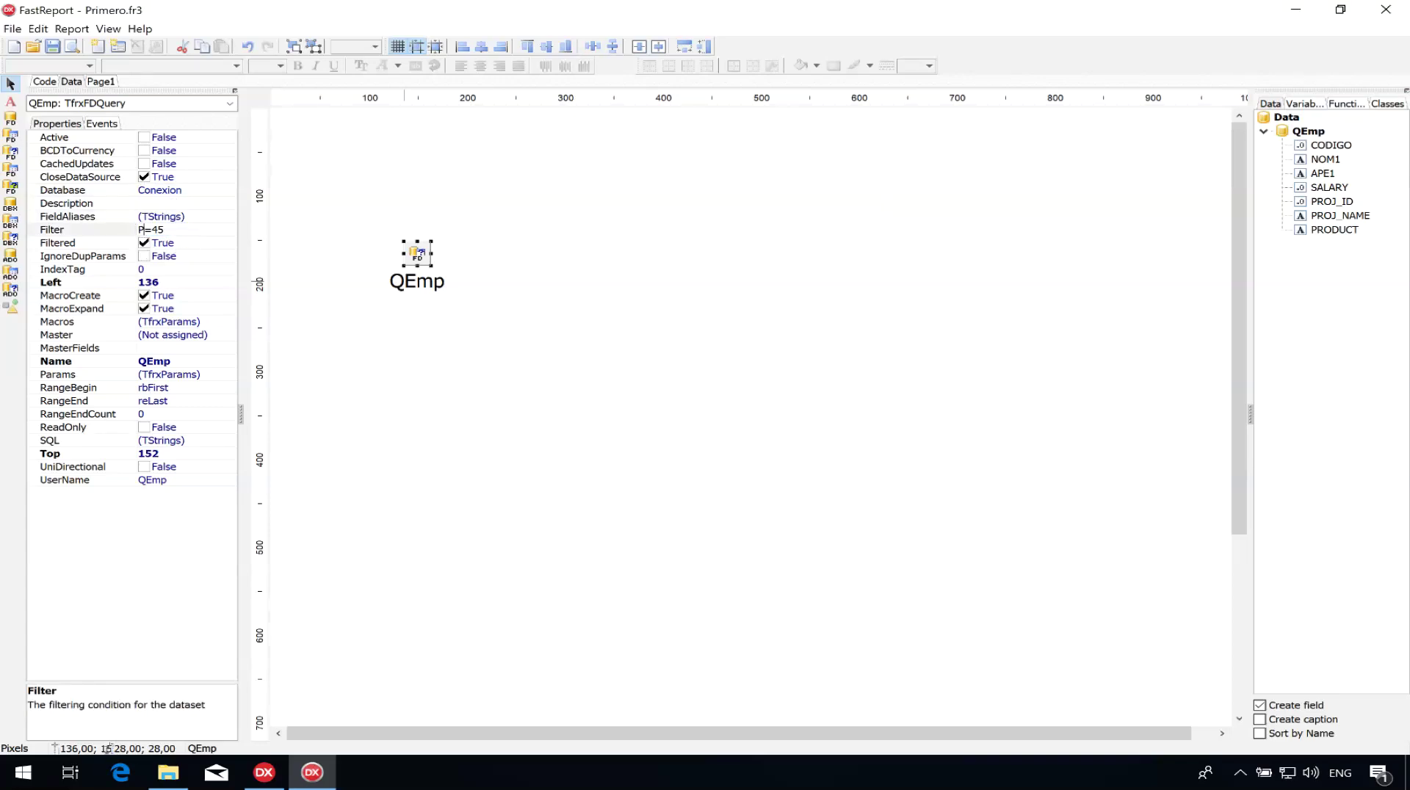
pyautogui.press('Return')
pyautogui.press('Up')
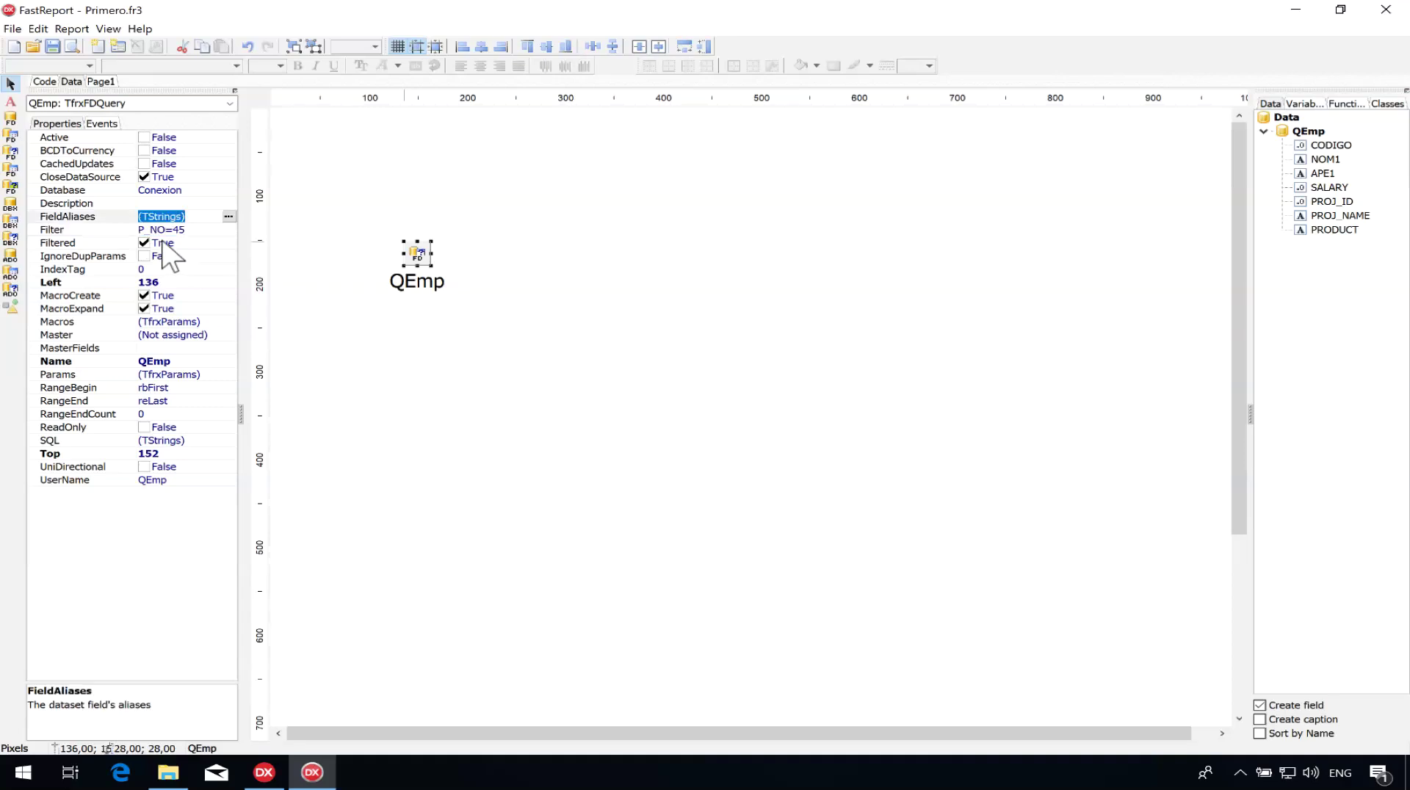
pyautogui.click(160, 229)
pyautogui.moveTo(145, 230); pyautogui.dragTo(129, 232)
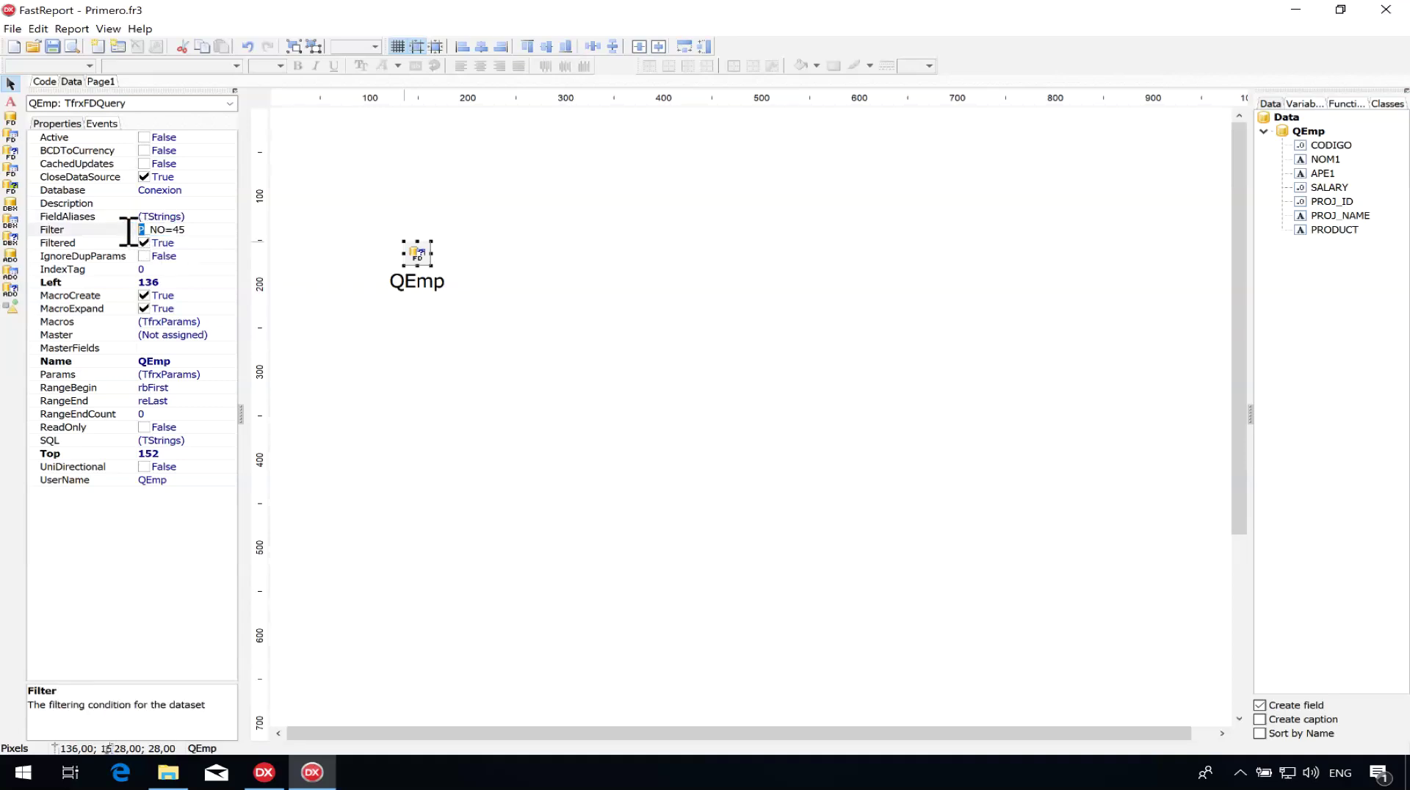
pyautogui.write('EMP')
pyautogui.press('Return')
pyautogui.click(71, 47)
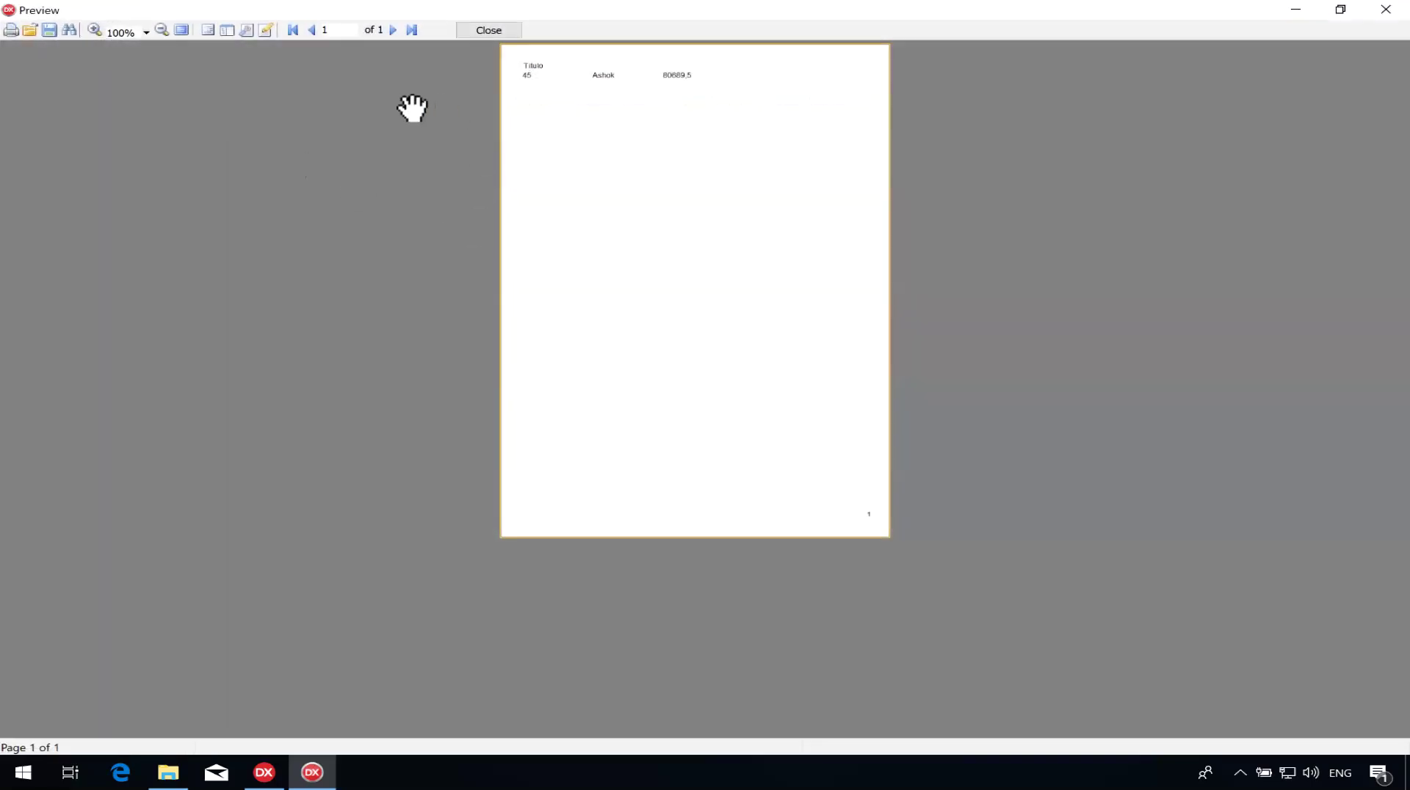
pyautogui.click(146, 32)
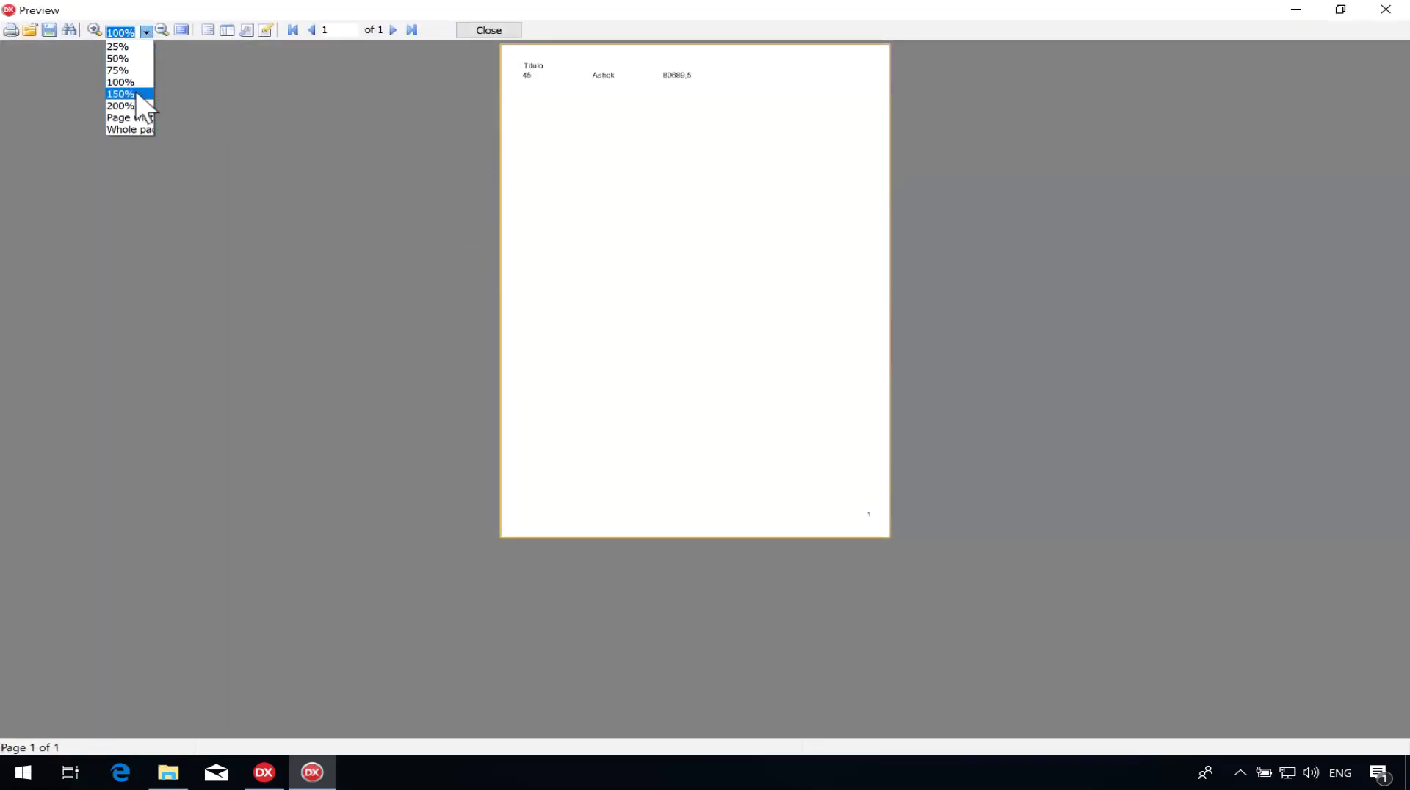
pyautogui.click(131, 106)
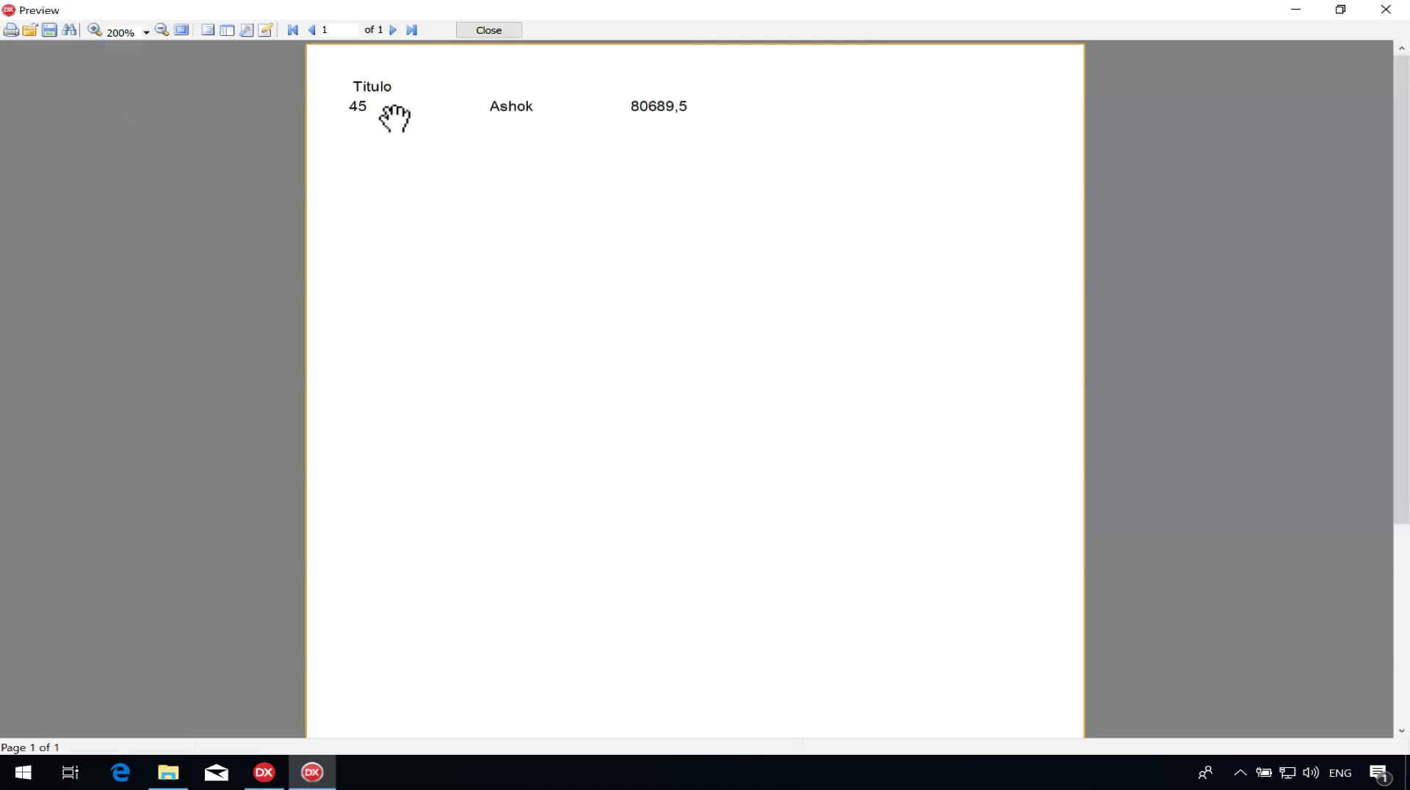
pyautogui.click(492, 31)
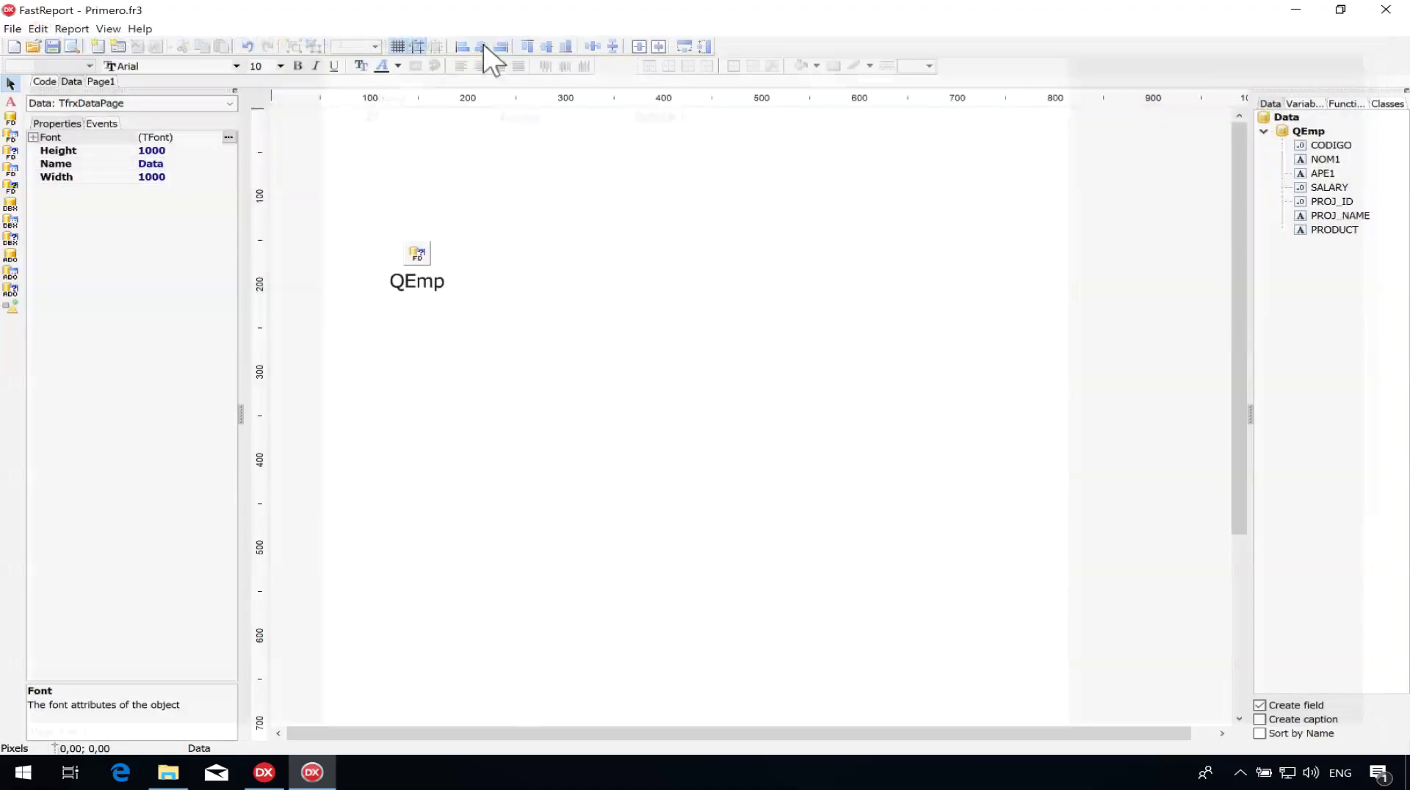
# Clear QEmp's EMP_NO=45 Filter, set Filtered to False, and save Primero.fr3.
pyautogui.click(417, 266)
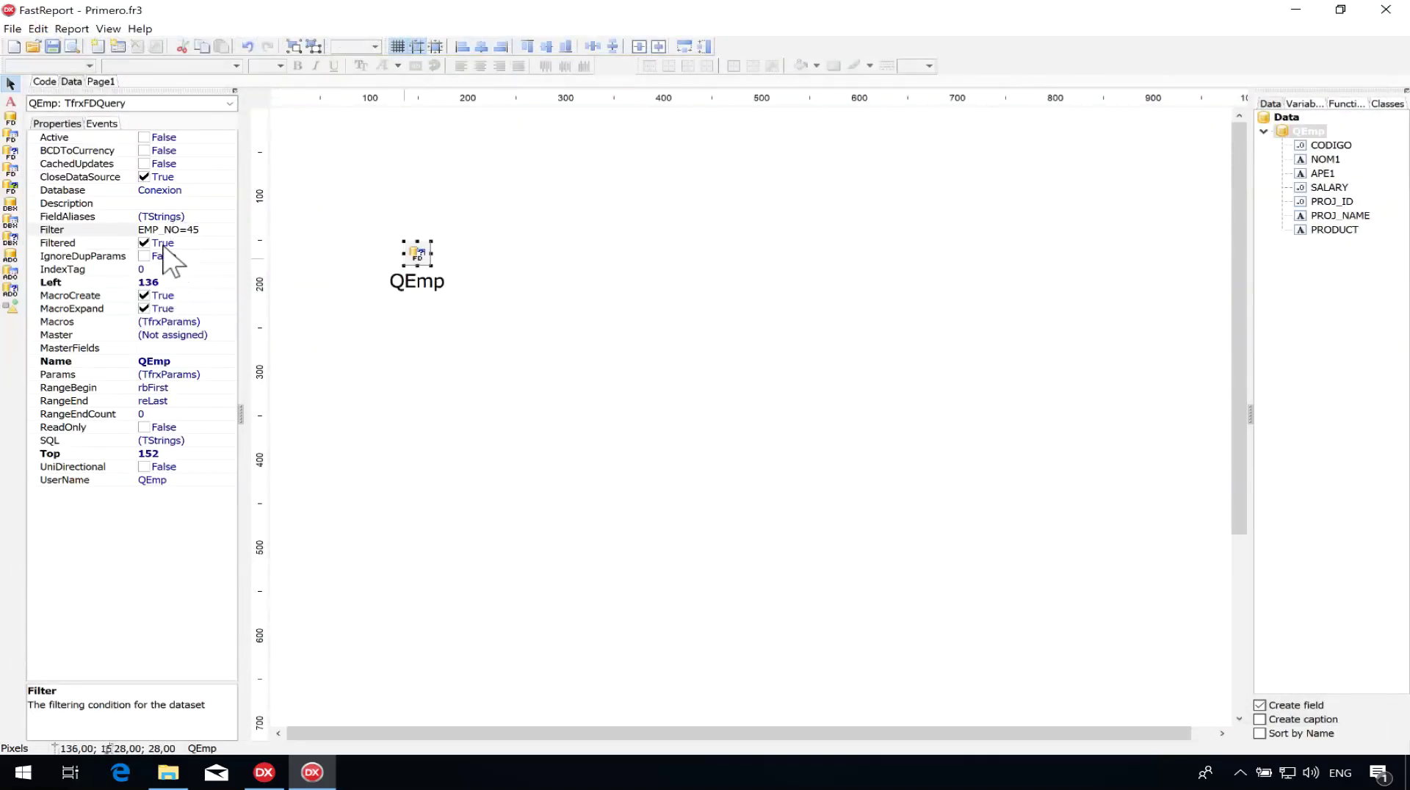
pyautogui.moveTo(210, 229); pyautogui.dragTo(135, 229)
pyautogui.press('Delete')
pyautogui.click(197, 238)
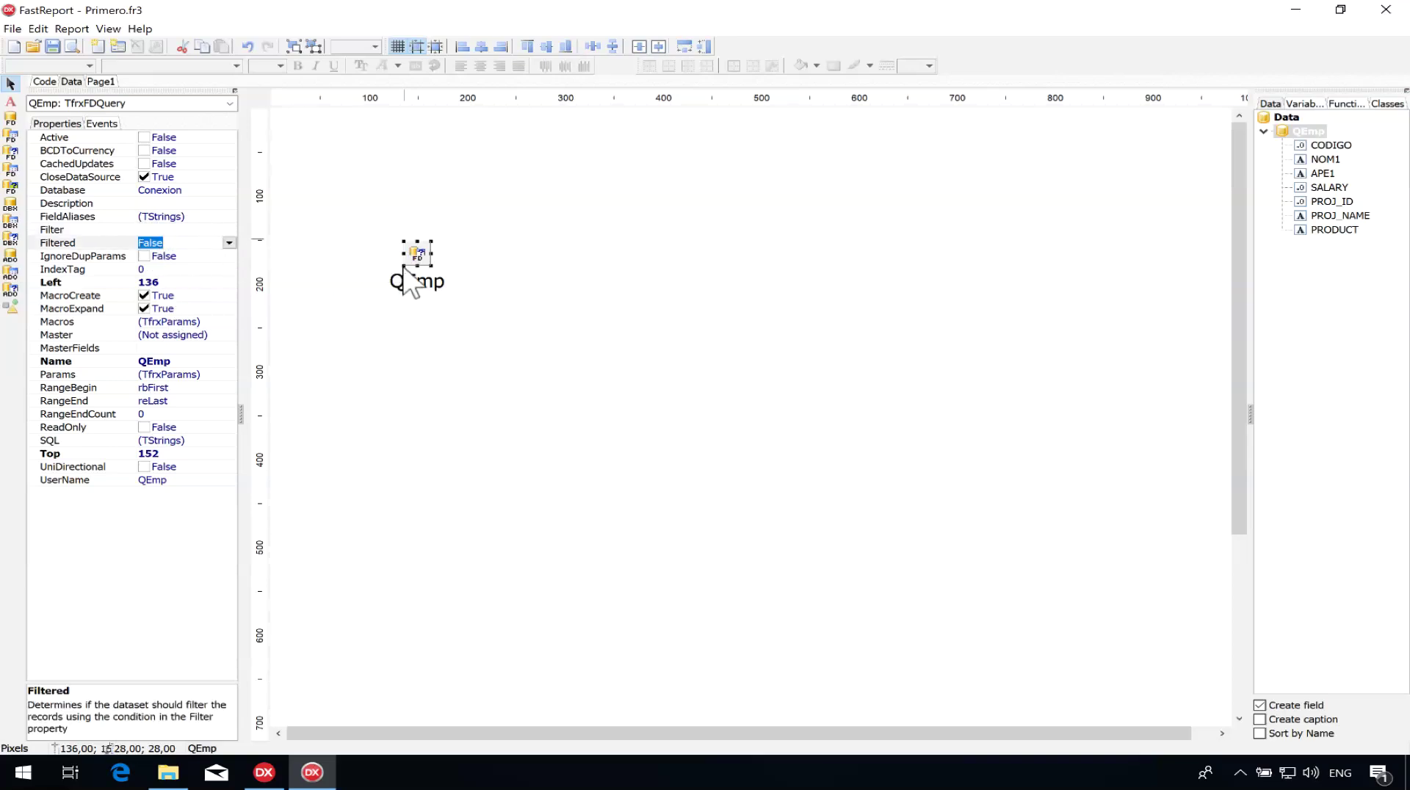
pyautogui.click(54, 45)
# Insert 'where E.EMP_NO = 45' before ORDER BY, then replace 45 with :EMP.
pyautogui.doubleClick(416, 259)
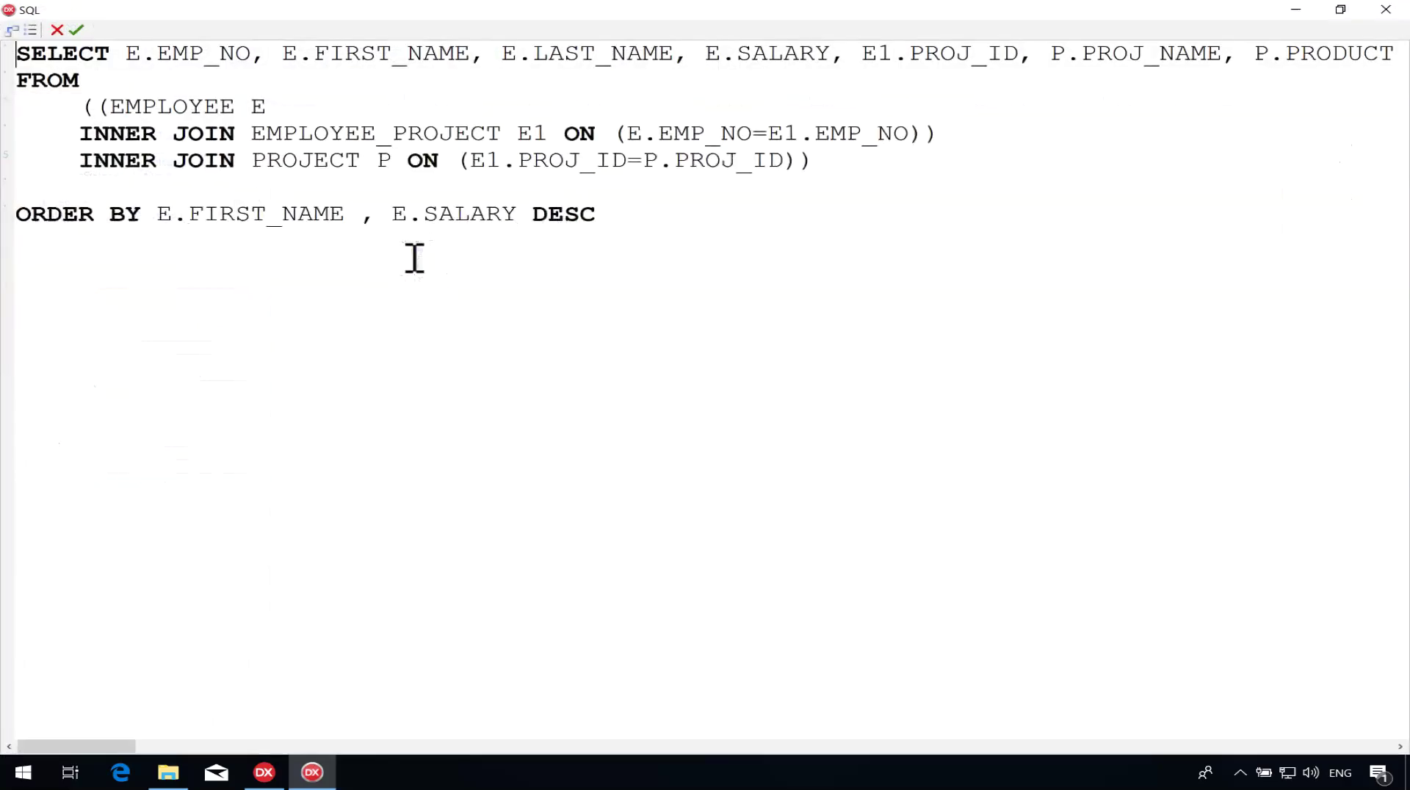
pyautogui.click(348, 187)
pyautogui.write('where E.EMP_NO = 45')
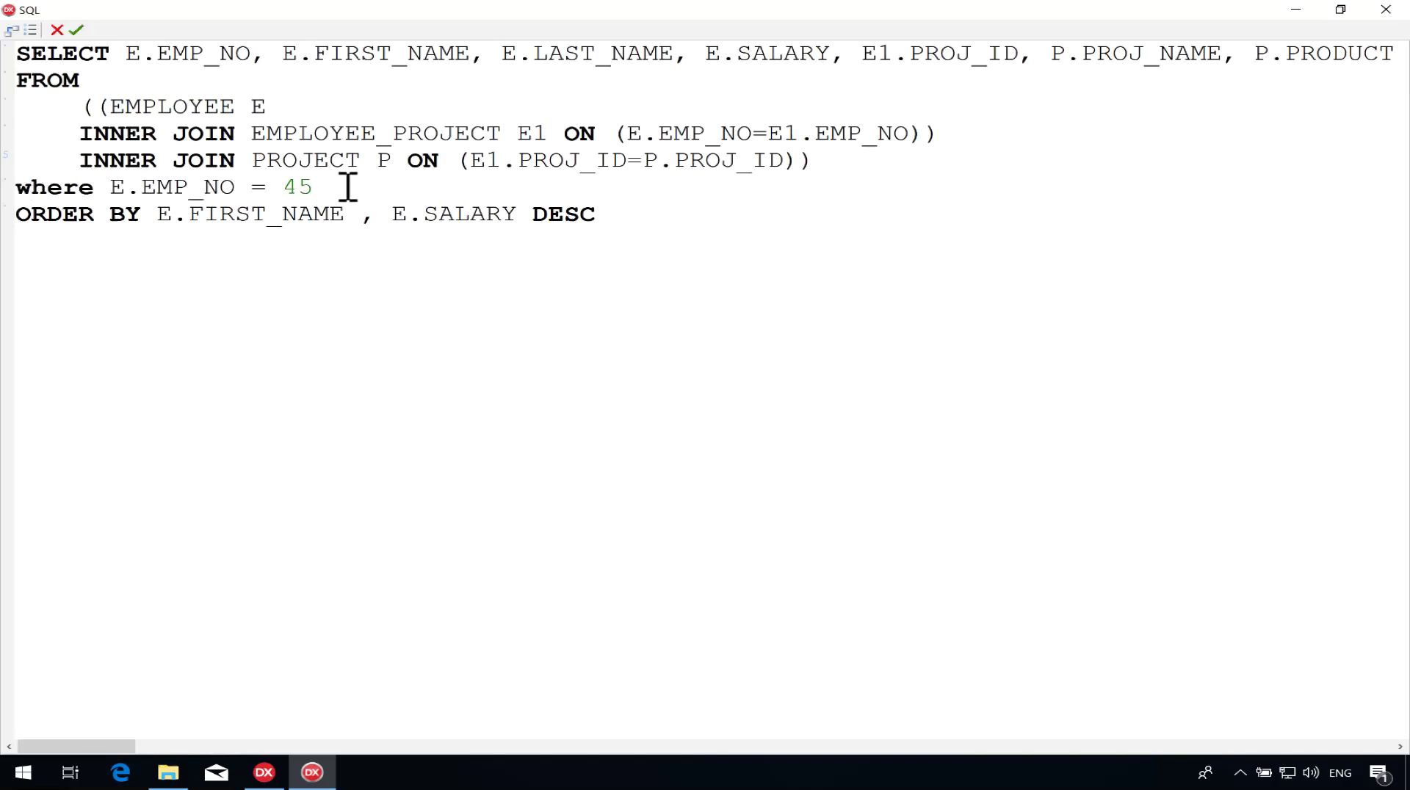
pyautogui.hotkey('ctrl', 'shift', 'Left')
pyautogui.write(':EMP')
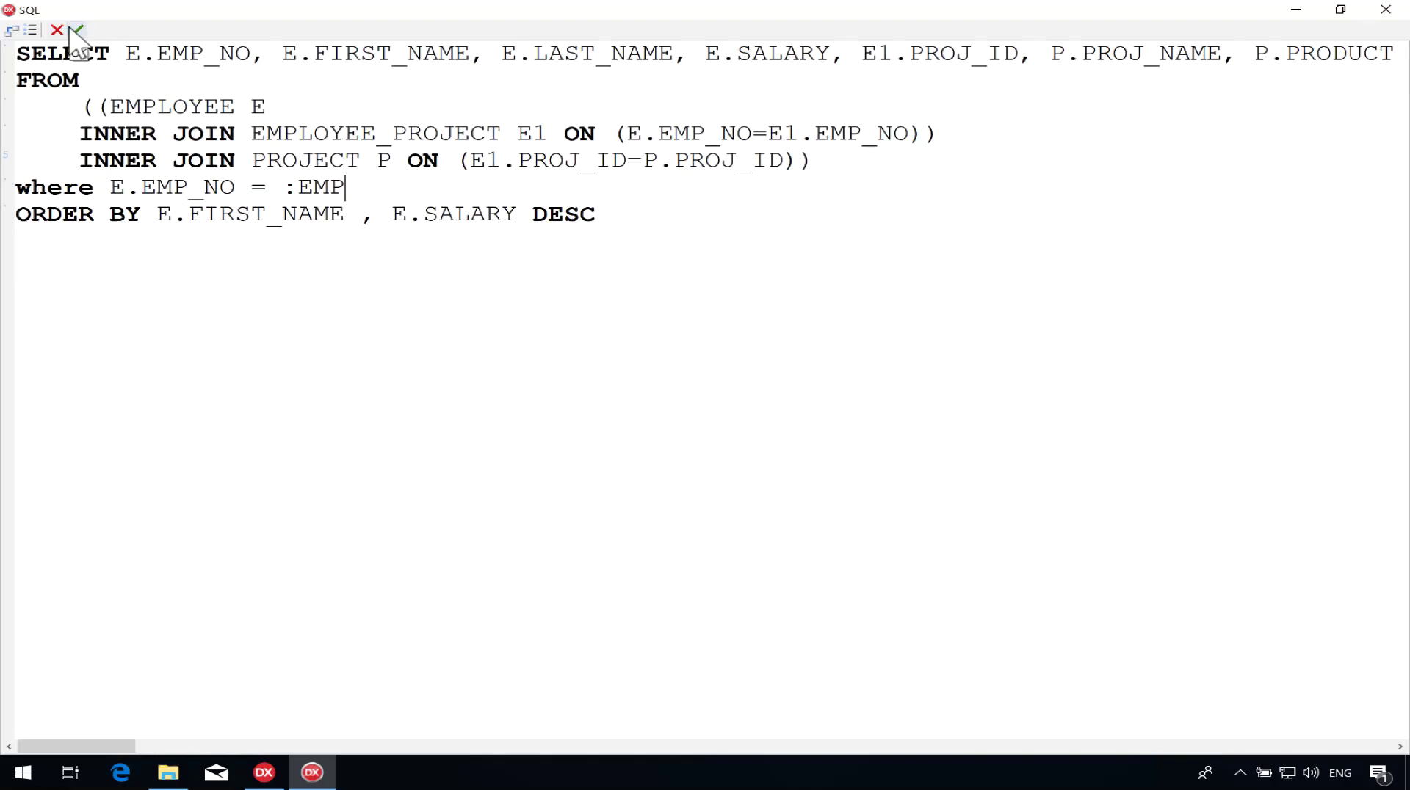
pyautogui.moveTo(345, 189); pyautogui.dragTo(287, 189)
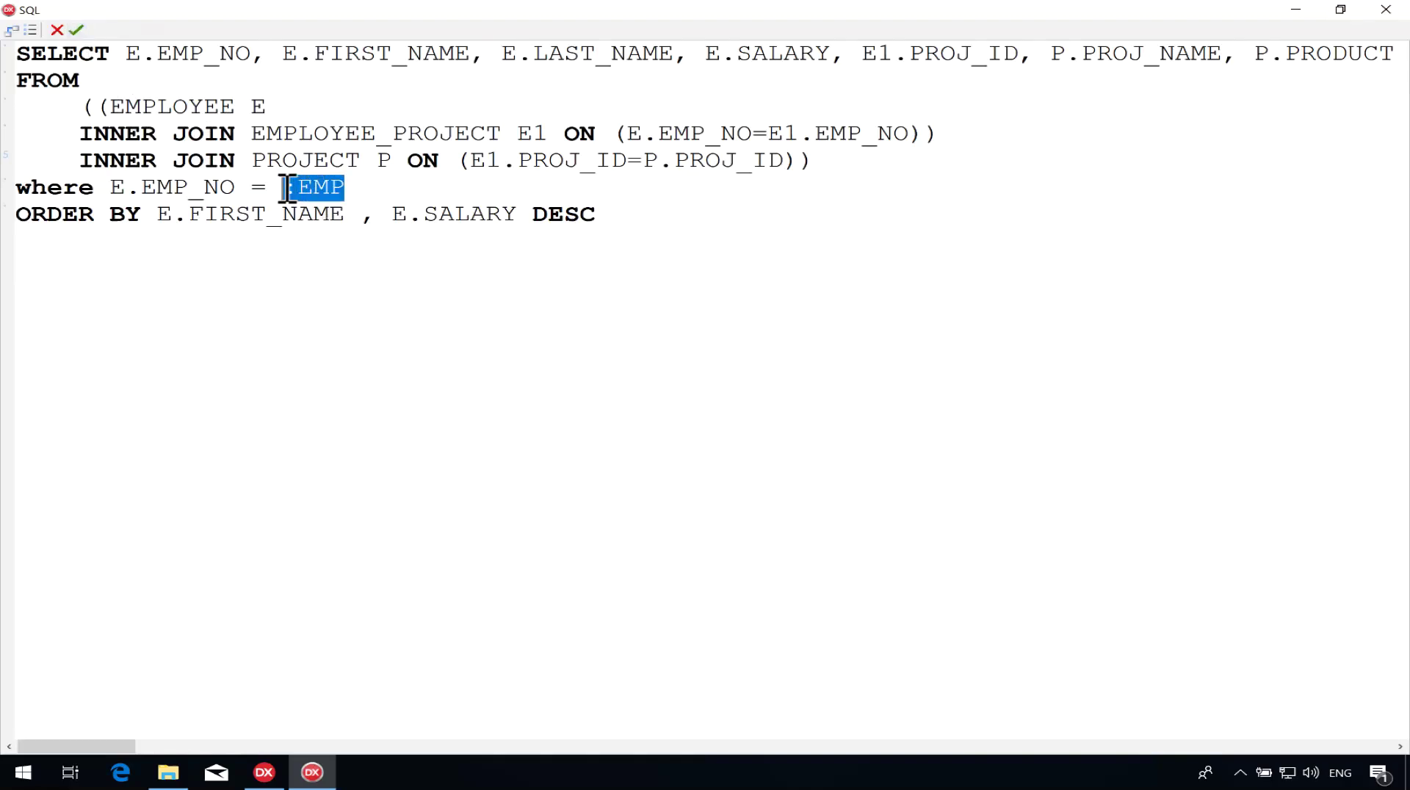
pyautogui.doubleClick(200, 188)
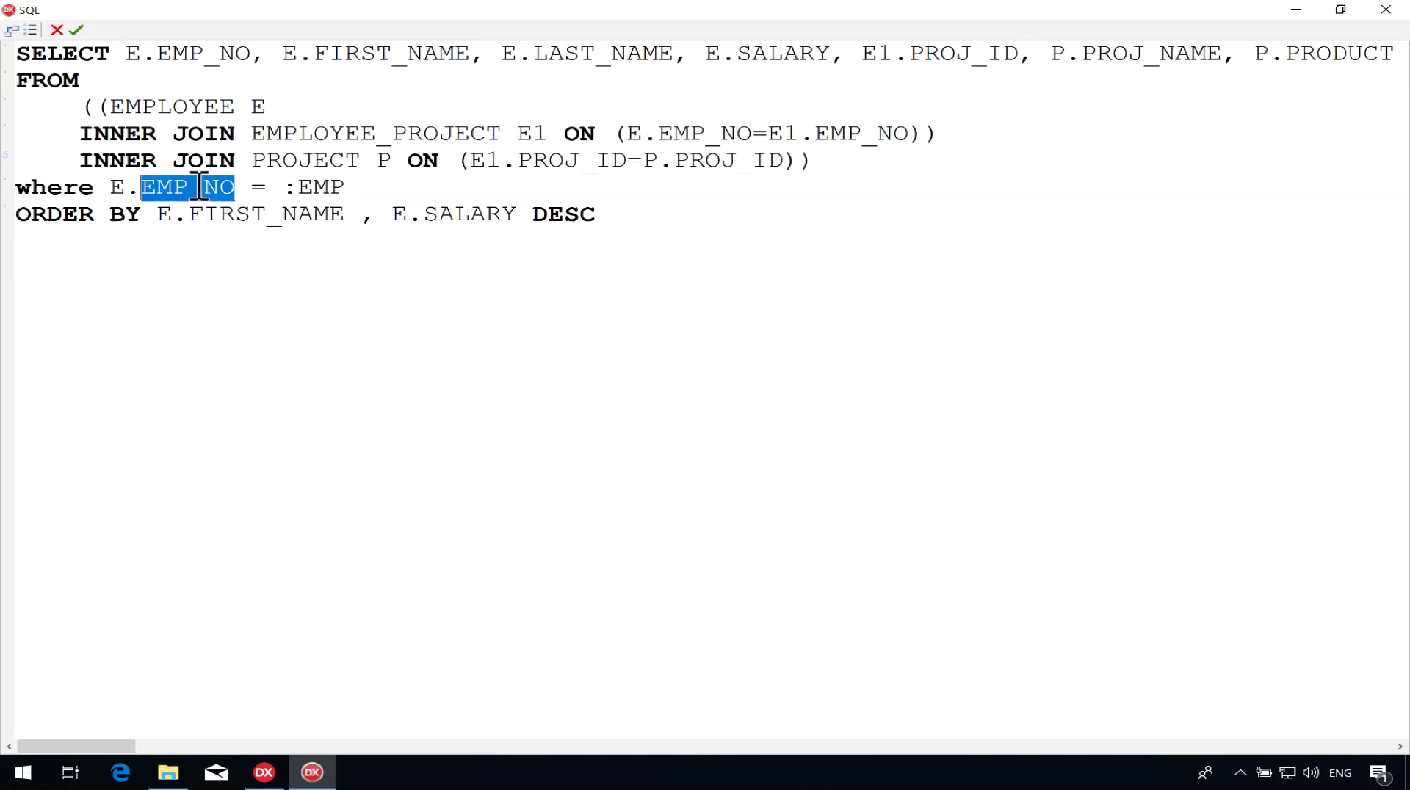
pyautogui.doubleClick(319, 188)
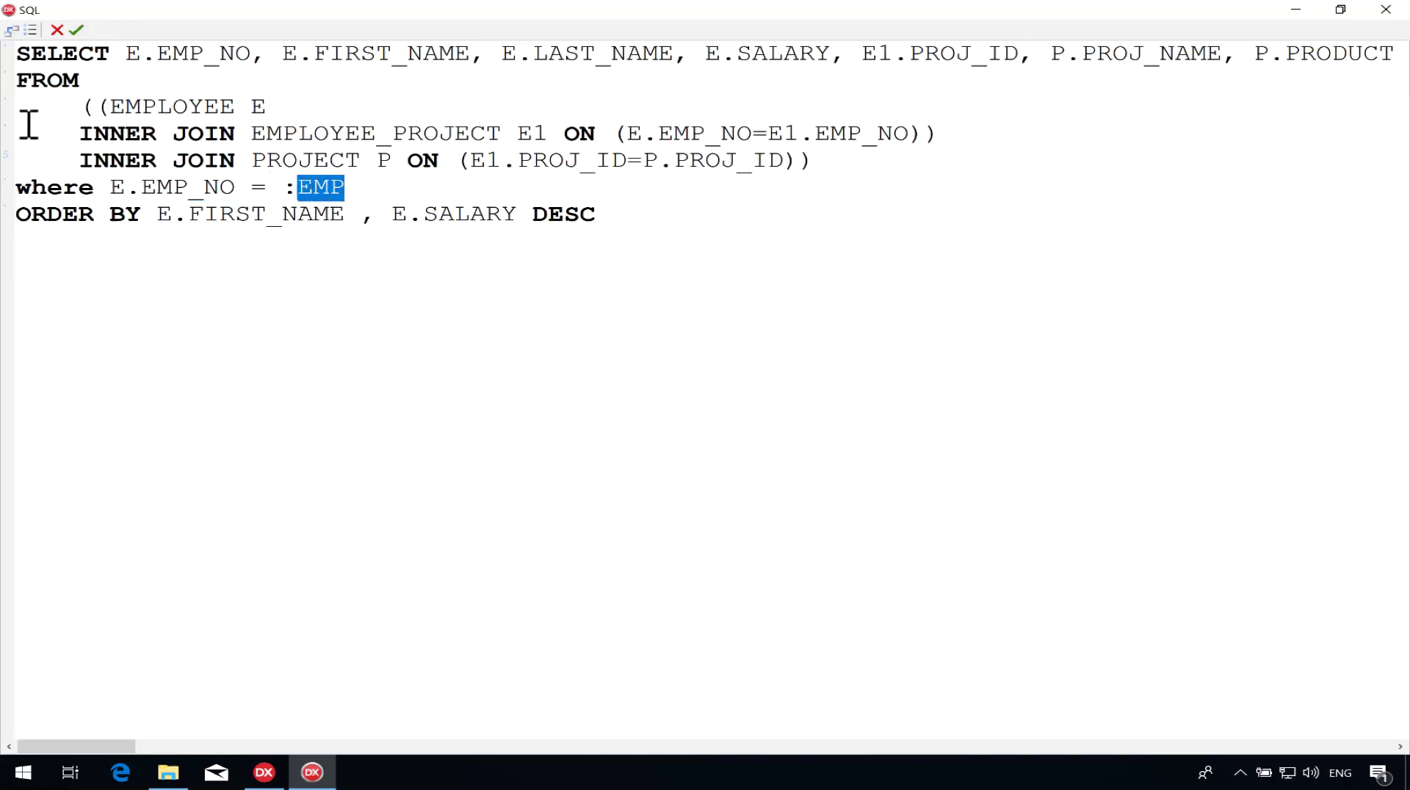
# In the Parameters Editor, set the EMP parameter's data type to Integer and confirm.
pyautogui.click(32, 30)
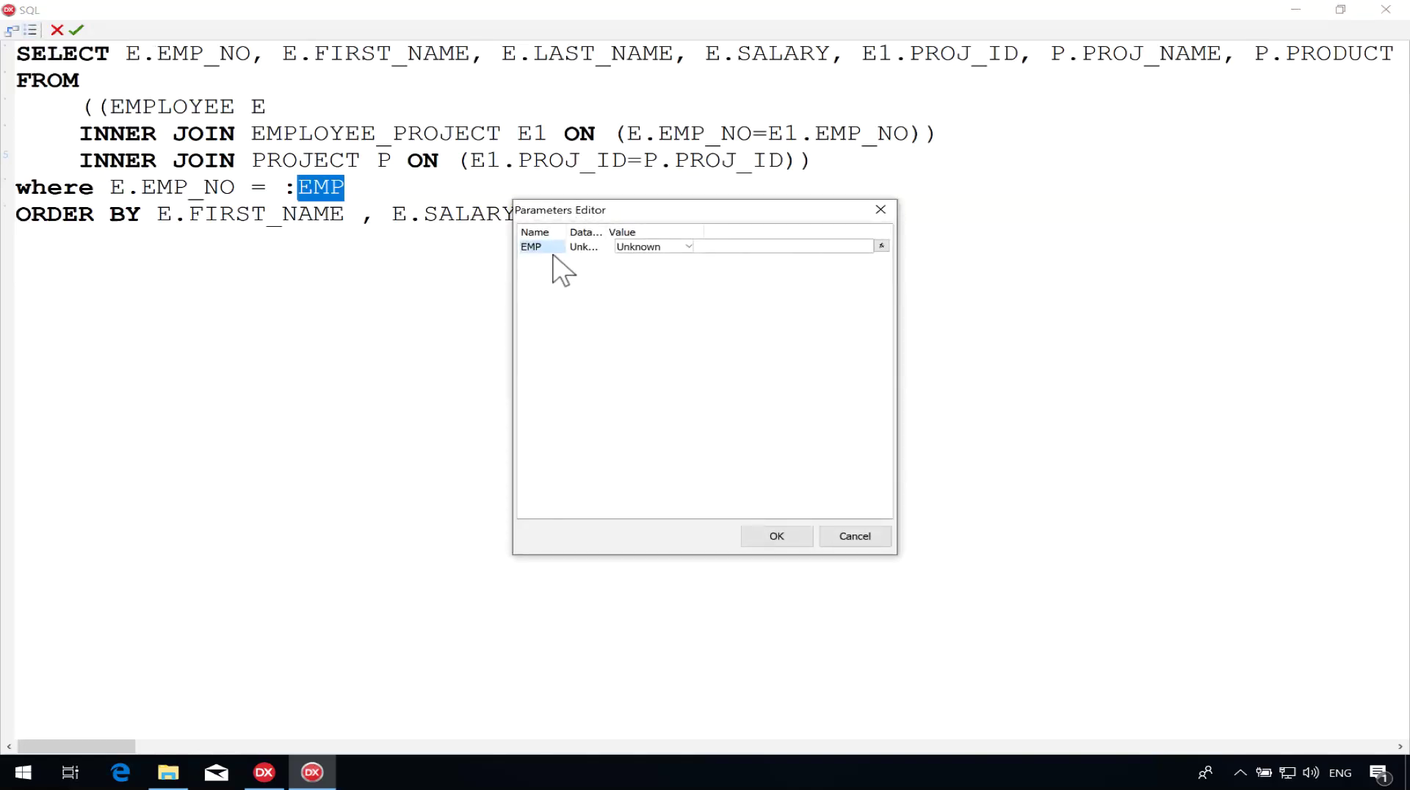
pyautogui.moveTo(603, 232)
pyautogui.mouseDown()
pyautogui.moveTo(680, 235)
pyautogui.moveTo(617, 249)
pyautogui.mouseUp()
pyautogui.press('Down')
pyautogui.moveTo(605, 232); pyautogui.dragTo(686, 246)
pyautogui.click(688, 247)
pyautogui.click(692, 246)
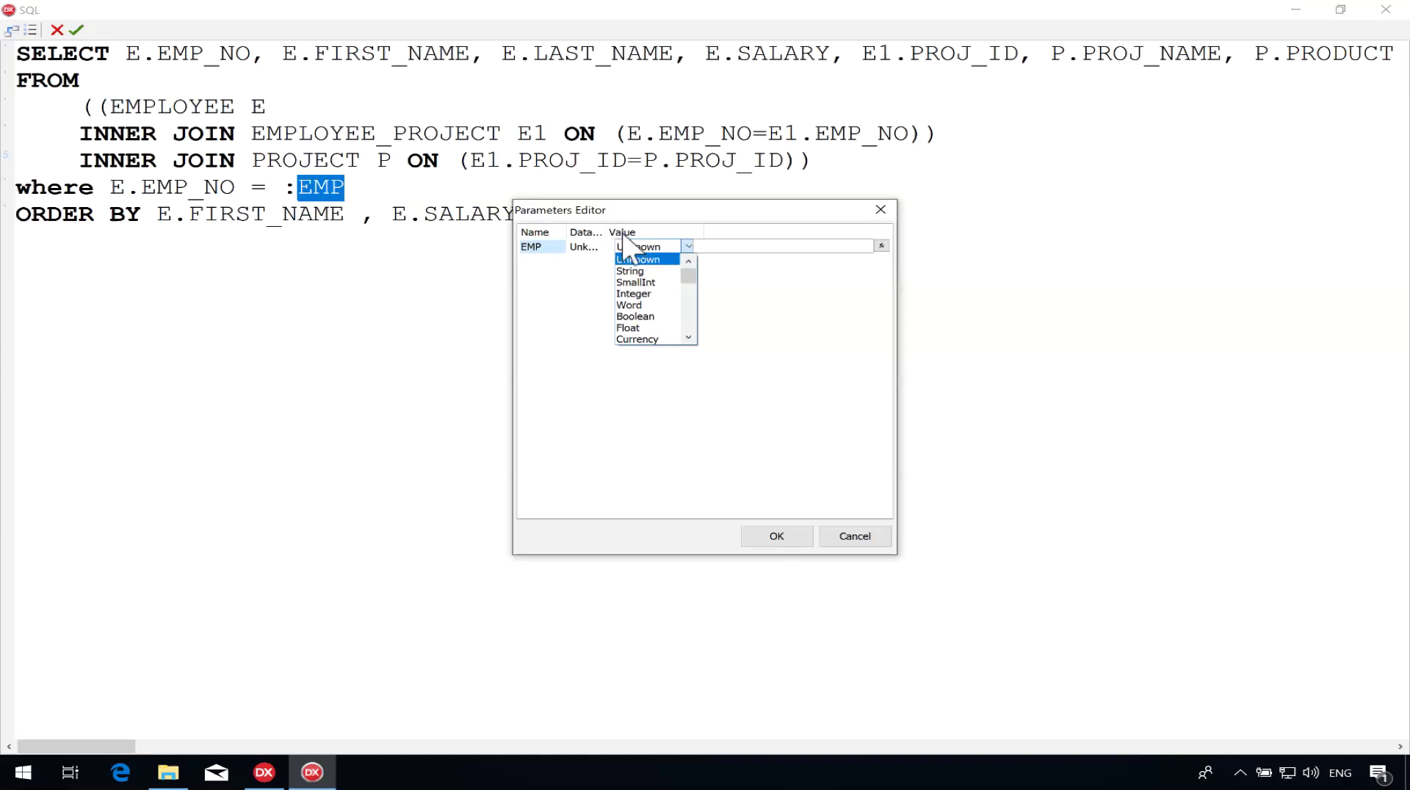
pyautogui.click(643, 295)
pyautogui.click(784, 542)
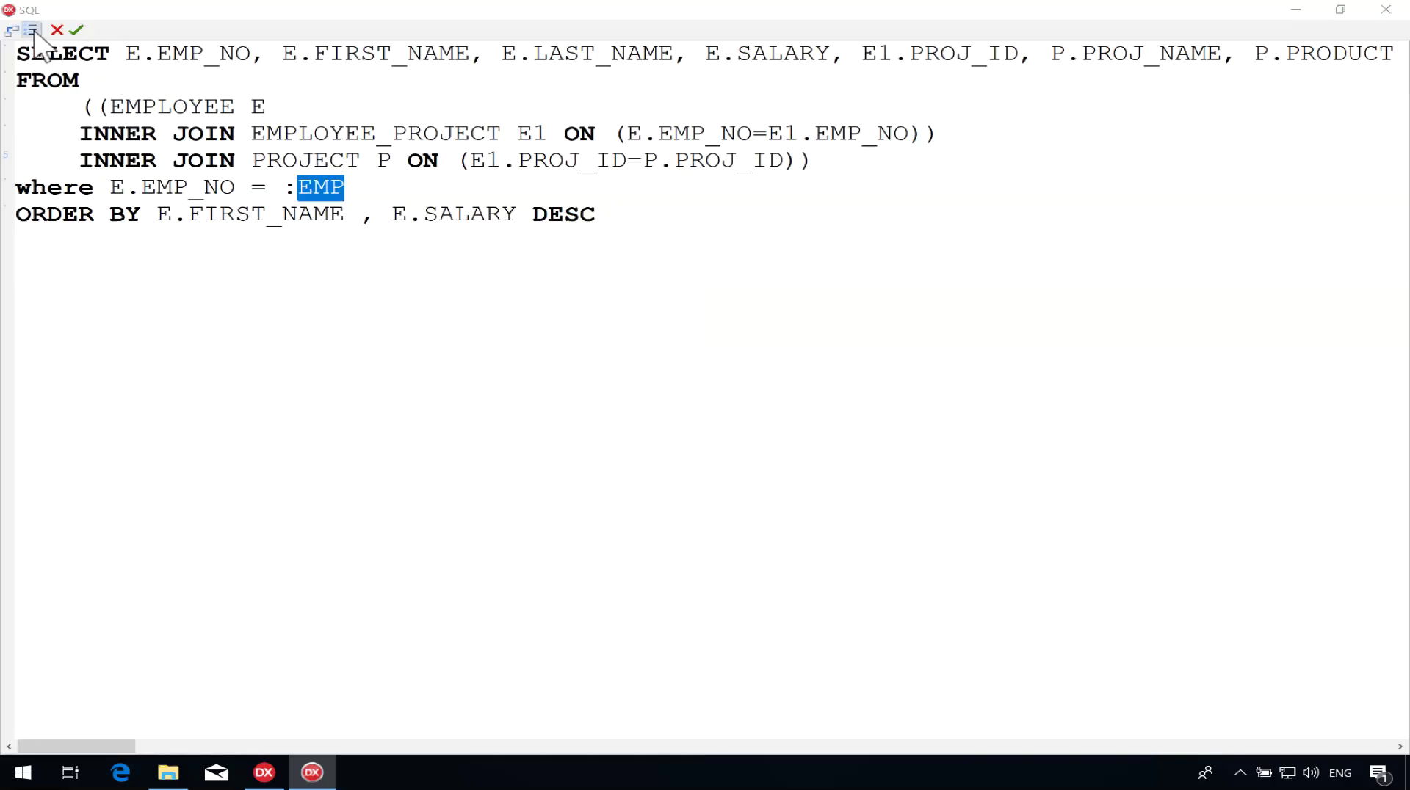
# Reopen the parameter list and reapply Integer as EMP's data type before confirming.
pyautogui.click(12, 30)
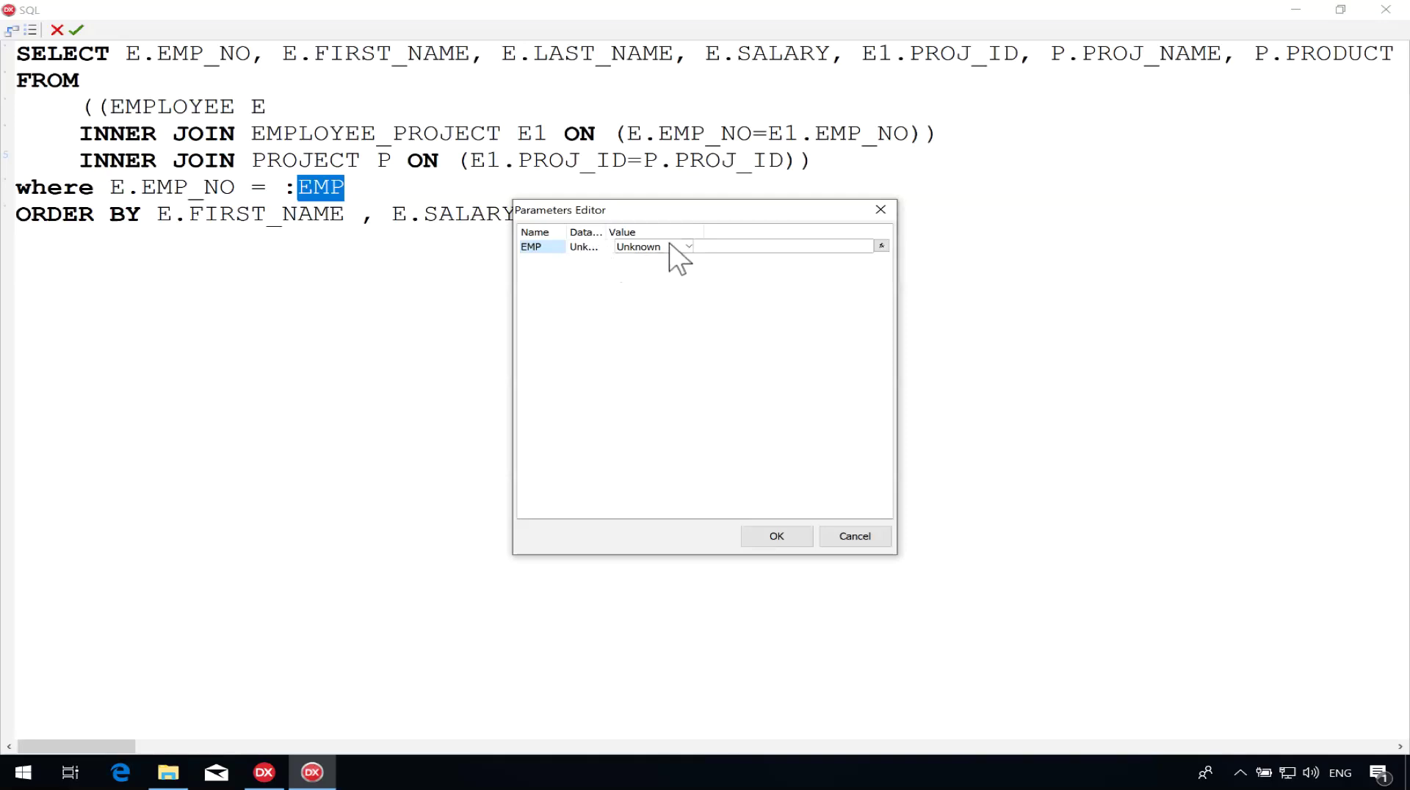
pyautogui.click(689, 247)
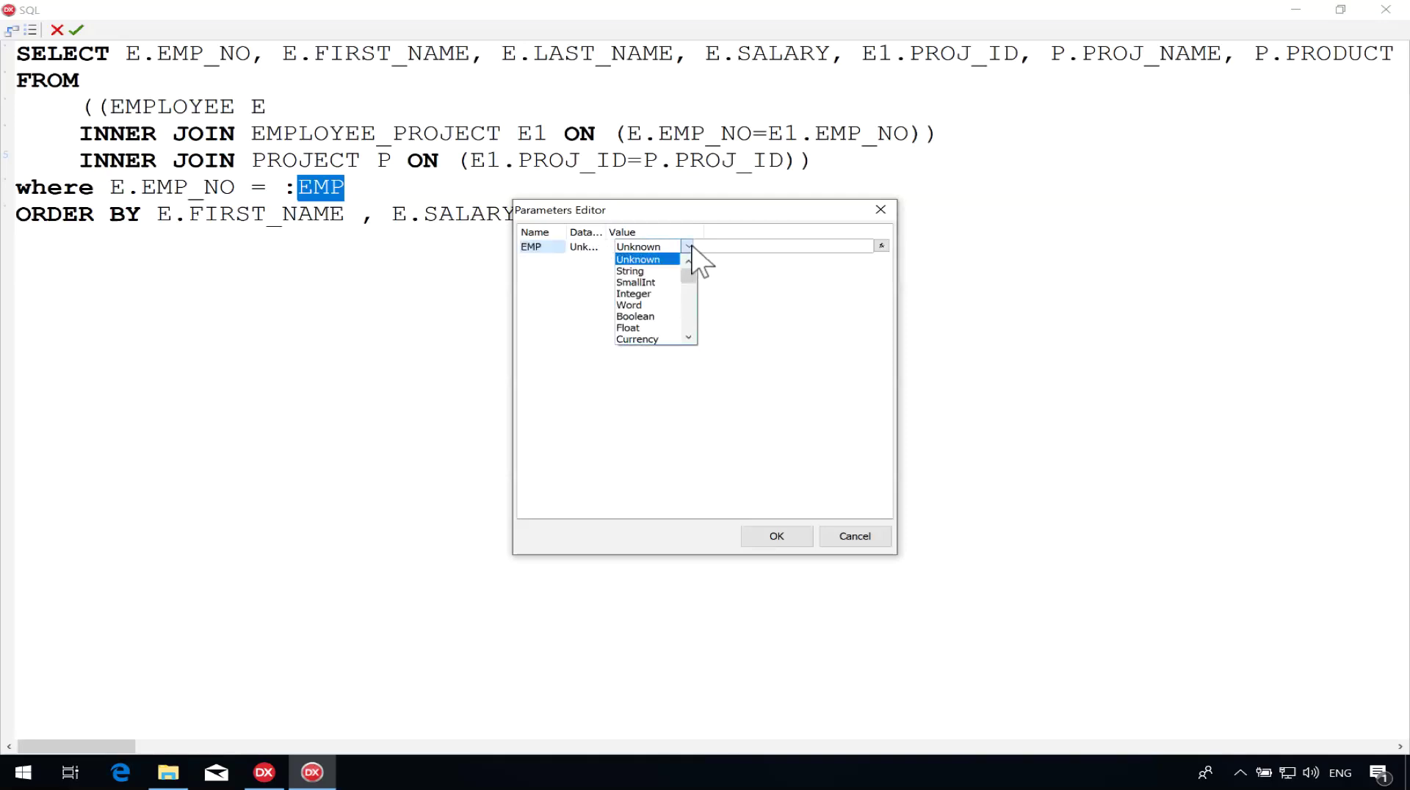
pyautogui.click(661, 290)
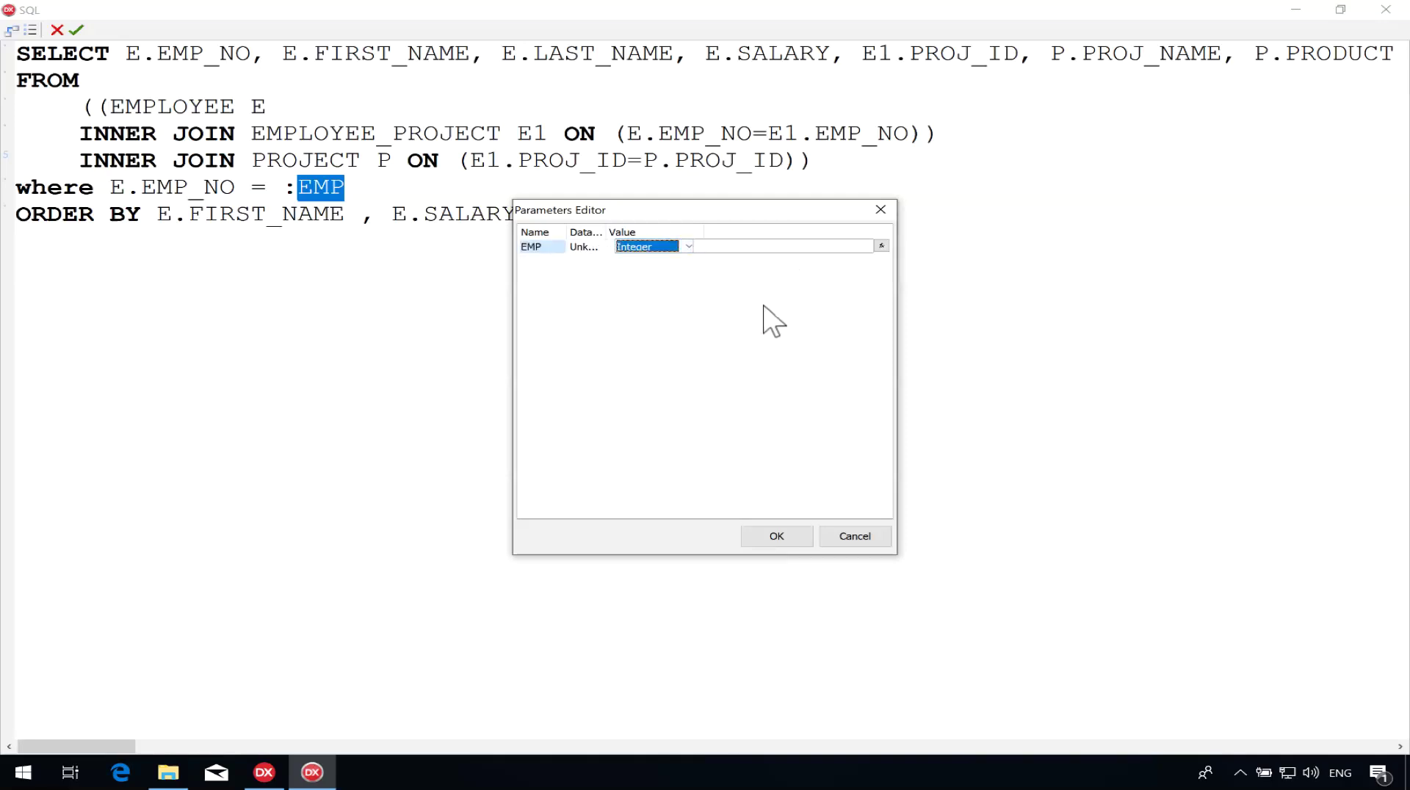
pyautogui.press('Tab')
pyautogui.click(763, 547)
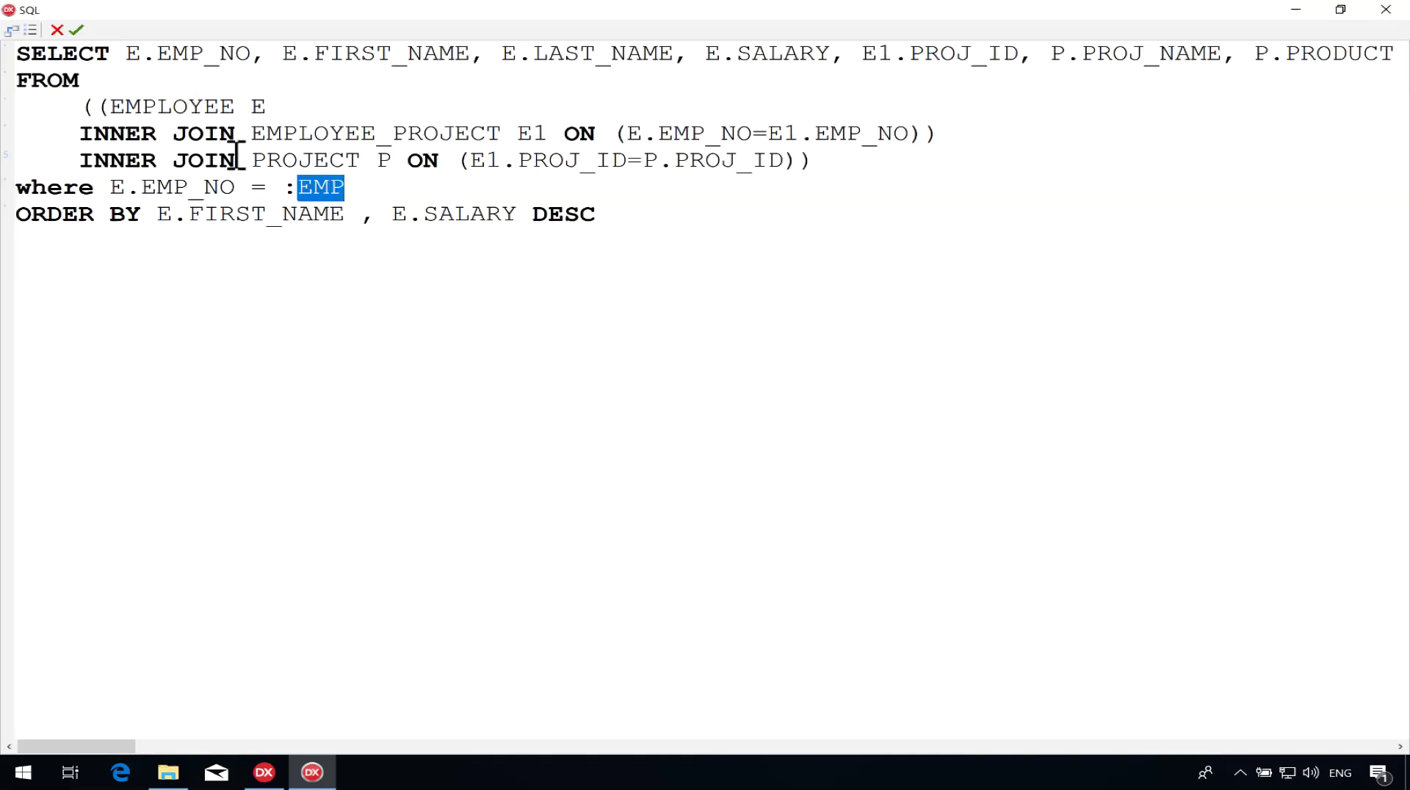
# Set the EMP parameter's data type to Integer in QEmp's Parameters Editor.
pyautogui.click(298, 187)
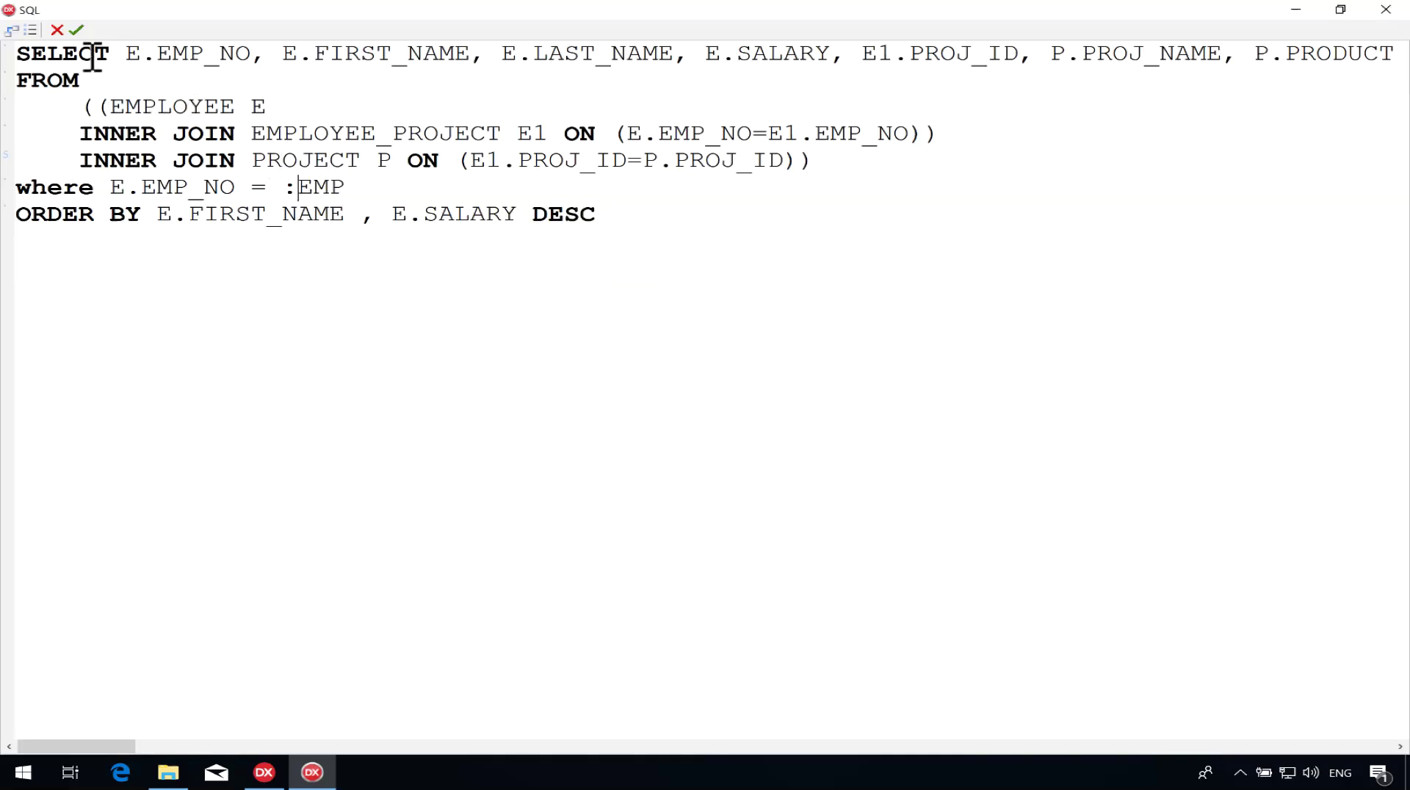
pyautogui.click(30, 30)
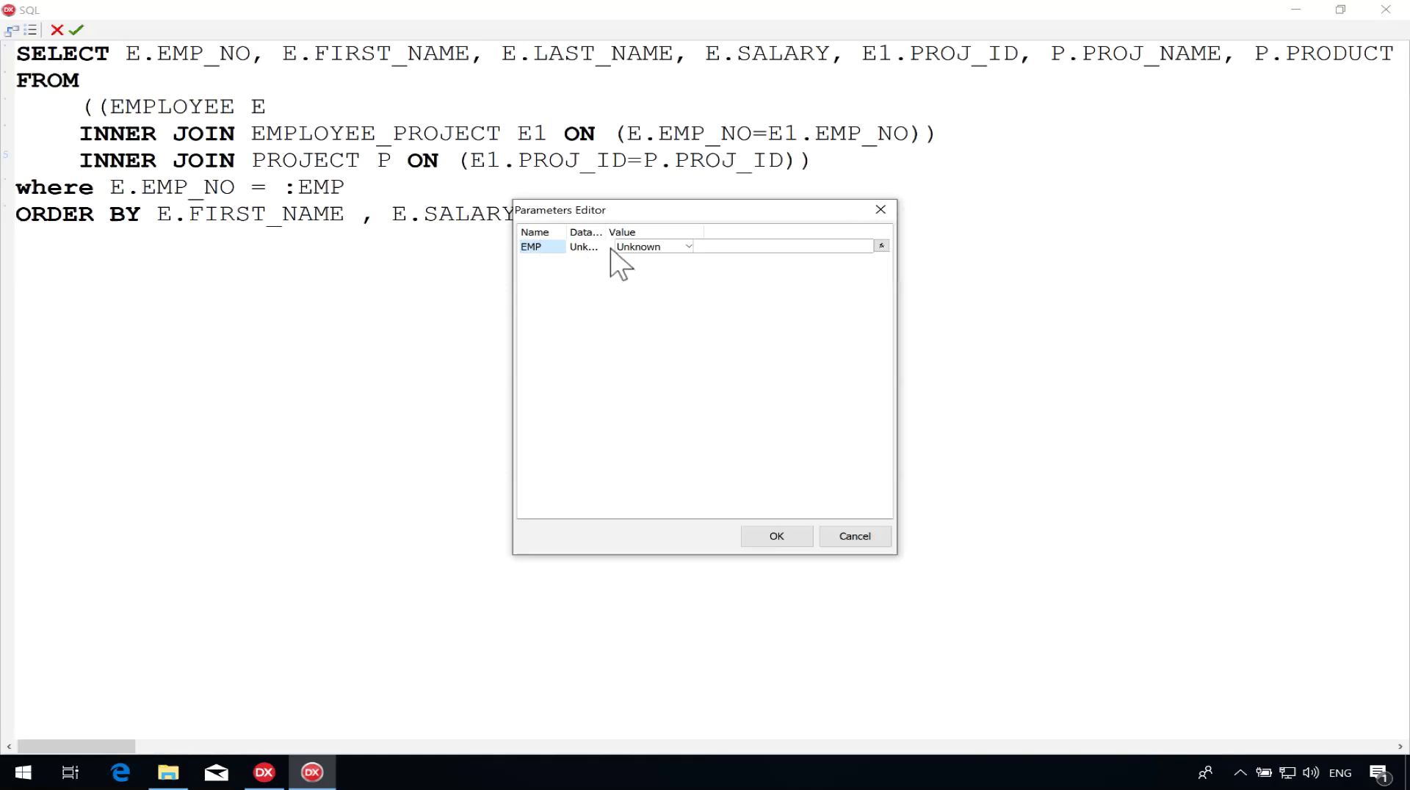
pyautogui.click(687, 246)
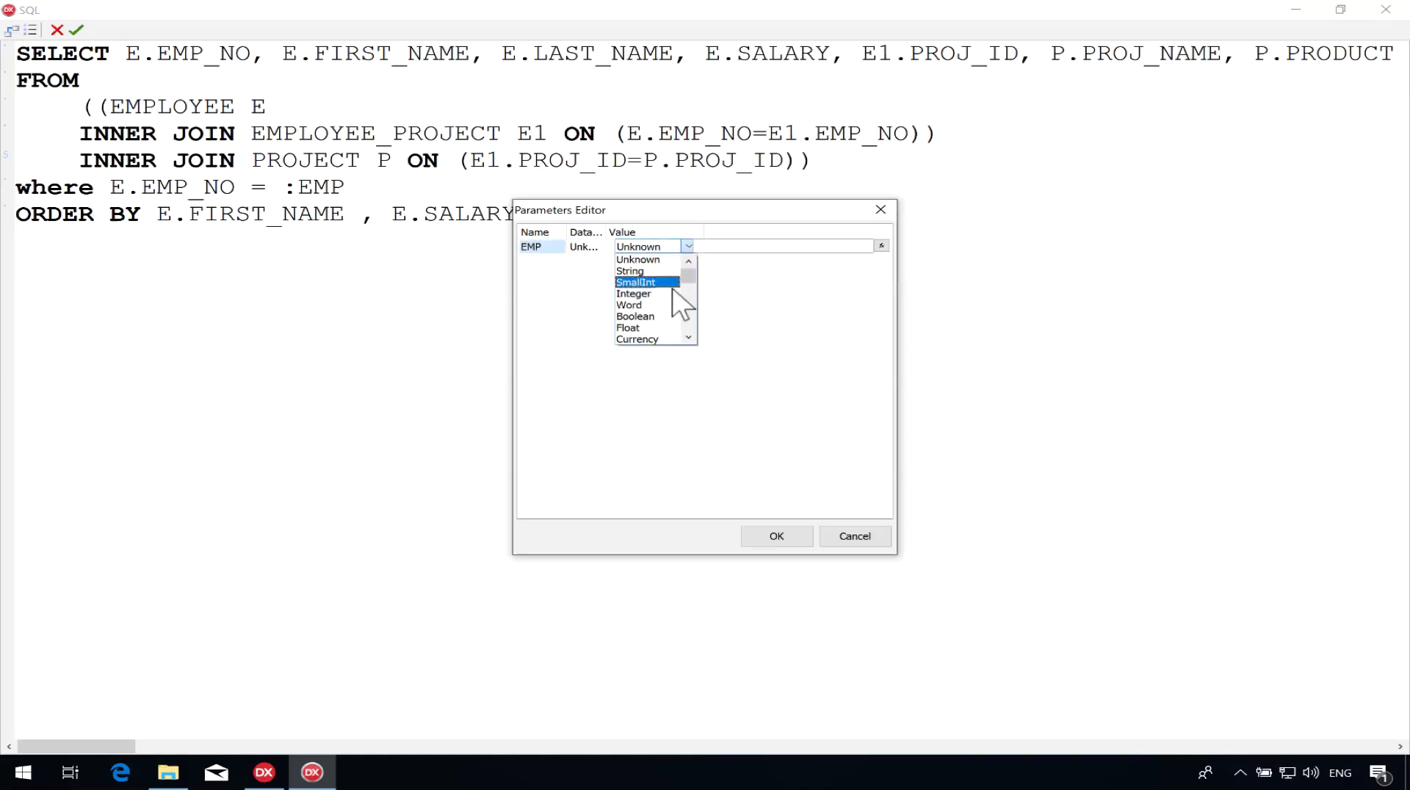
pyautogui.click(654, 294)
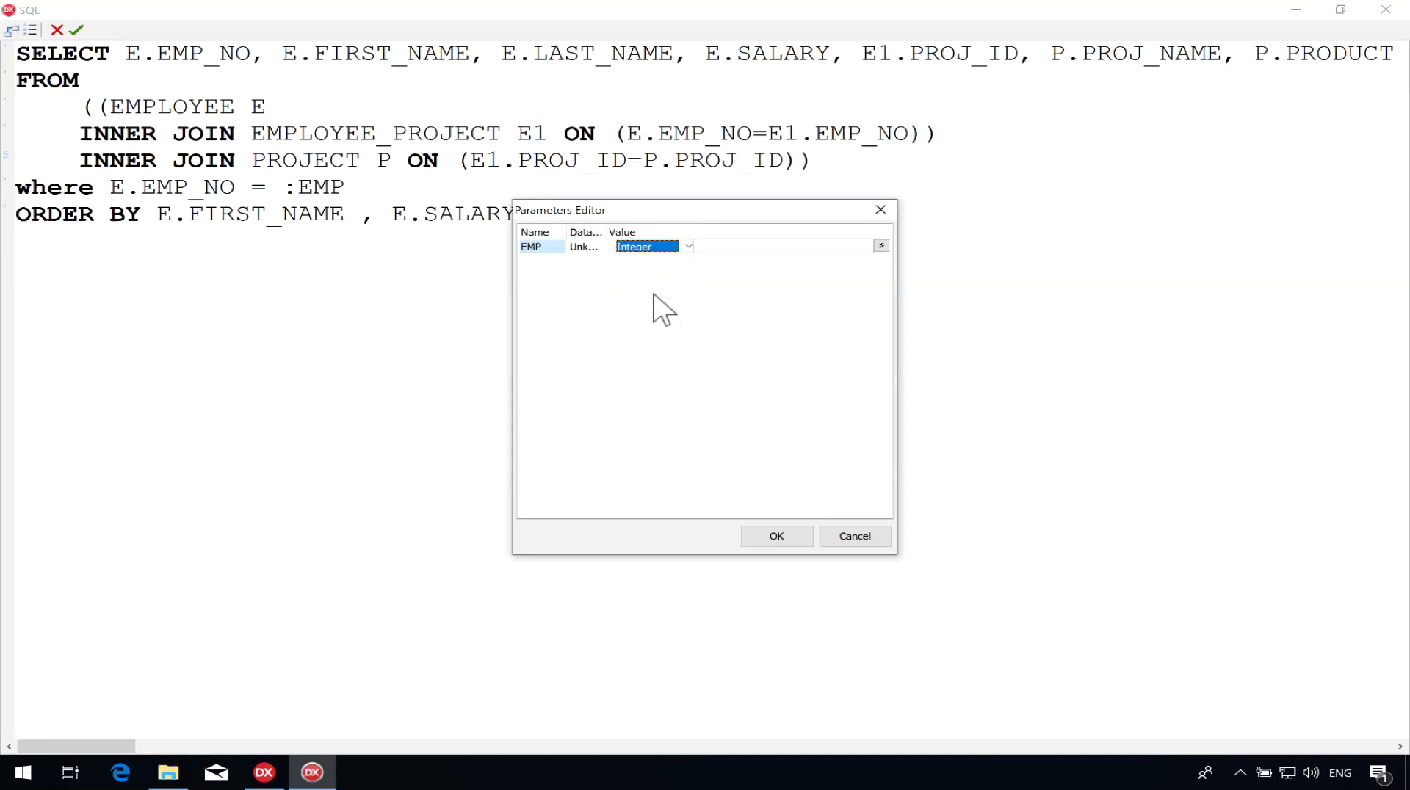
pyautogui.click(720, 246)
pyautogui.click(764, 534)
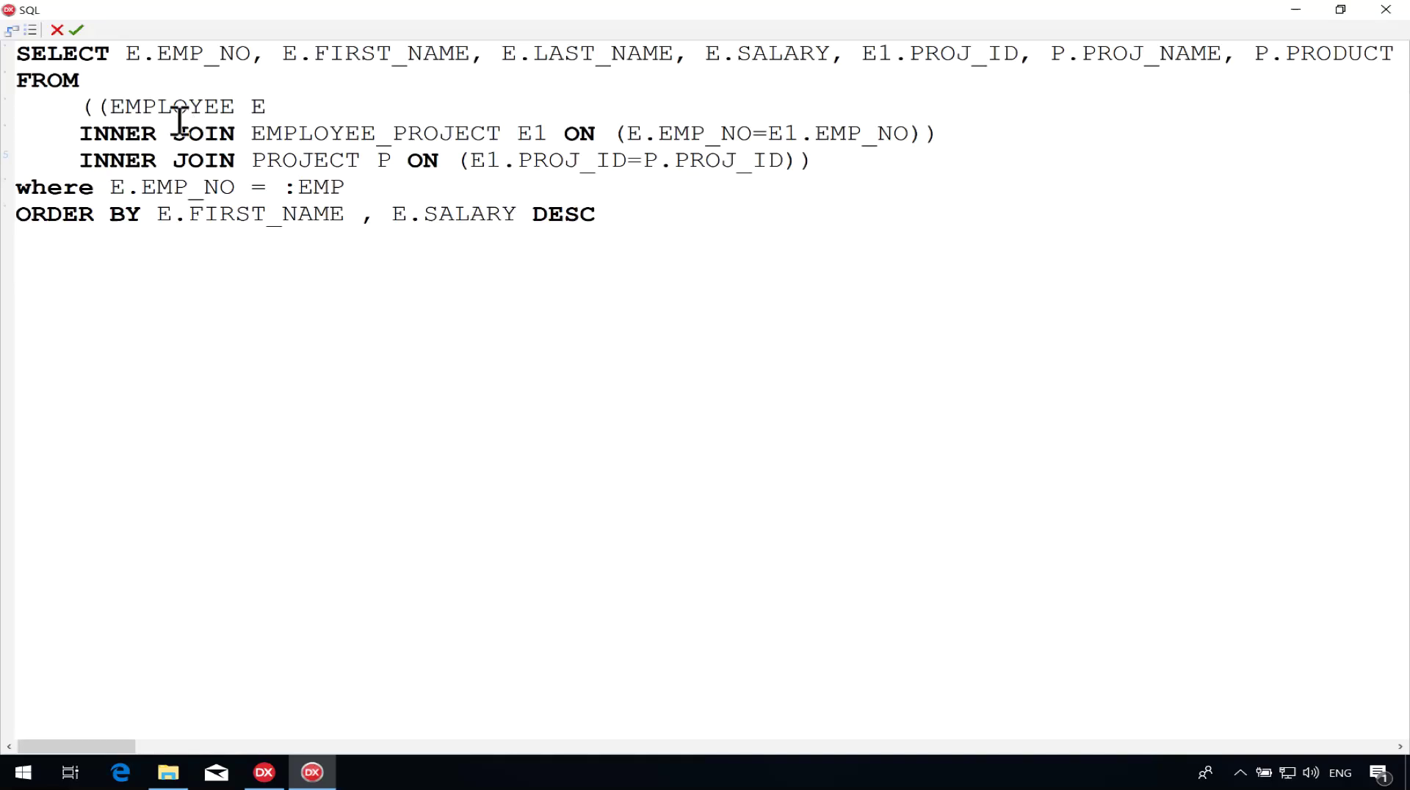
# Confirm EMP is Integer, then accept the edited SQL for QEmp.
pyautogui.click(11, 30)
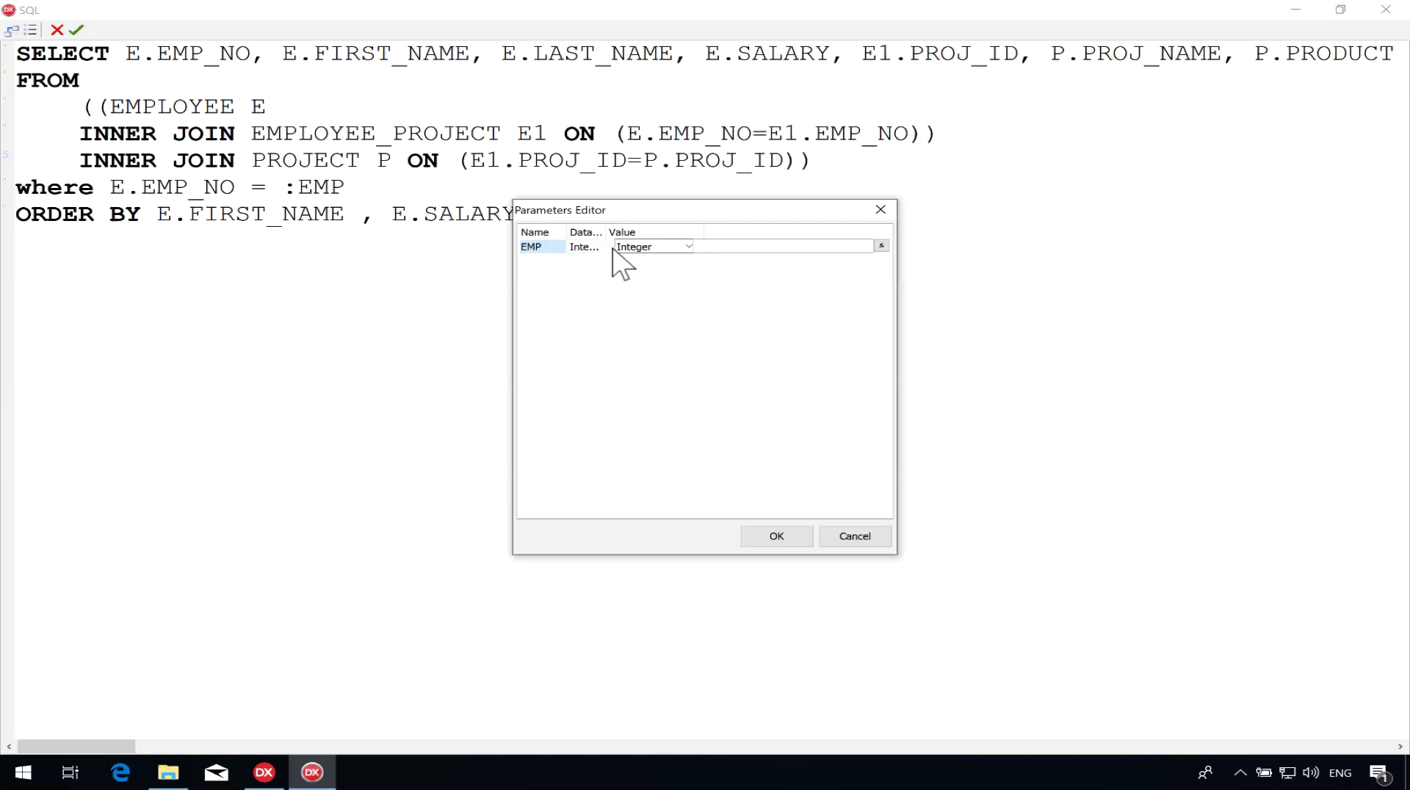
pyautogui.click(773, 538)
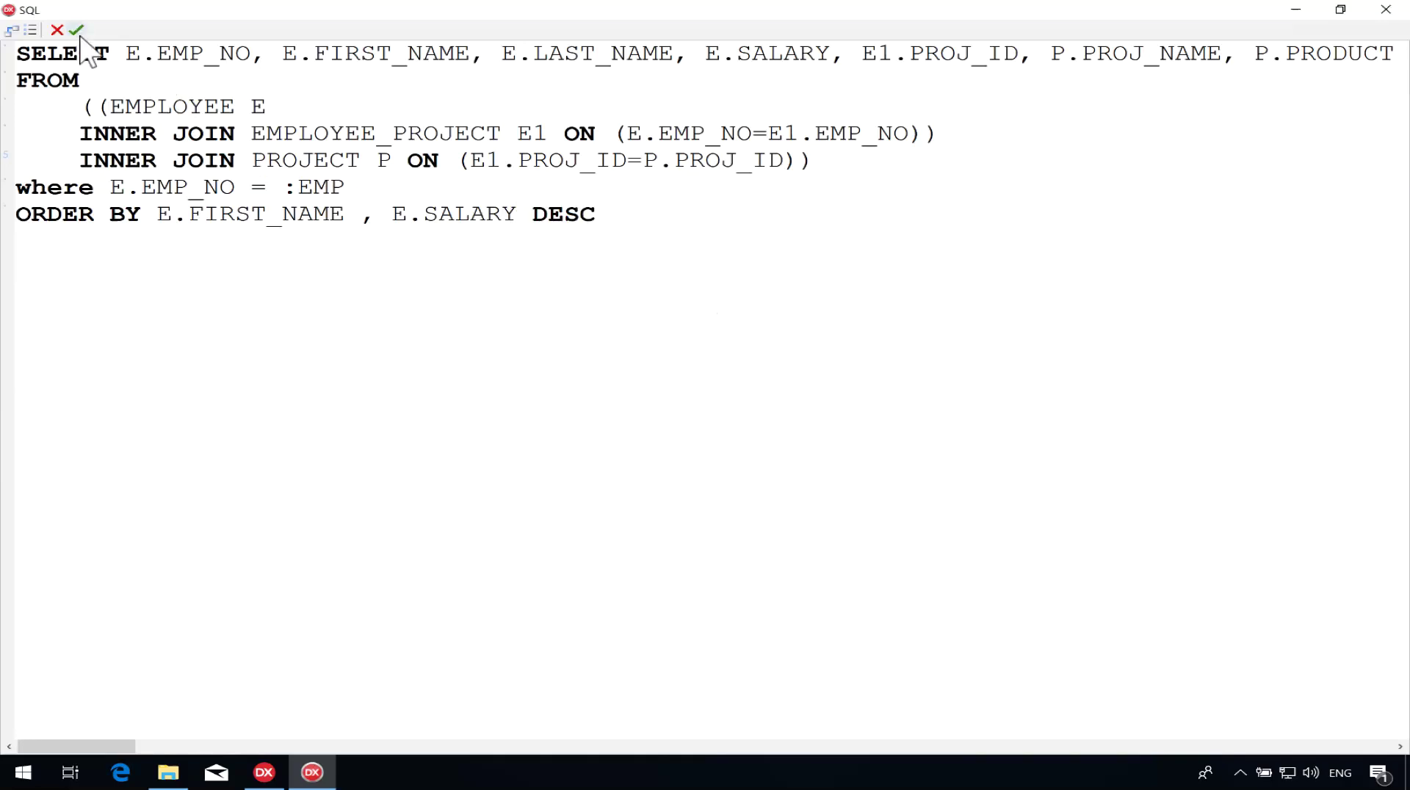
pyautogui.click(78, 30)
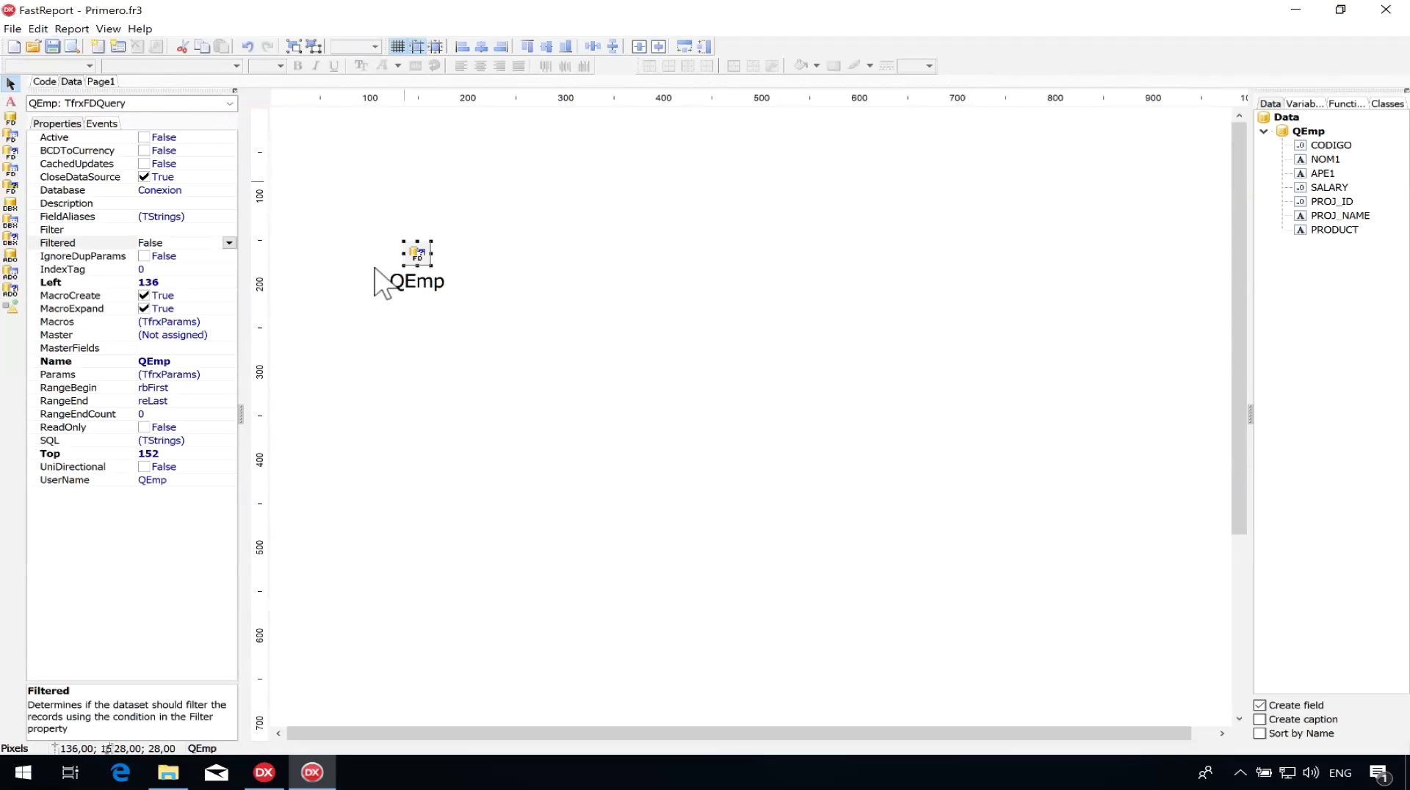
# Review the :EMP parameter in QEmp's WHERE clause and close the SQL editor.
pyautogui.doubleClick(413, 253)
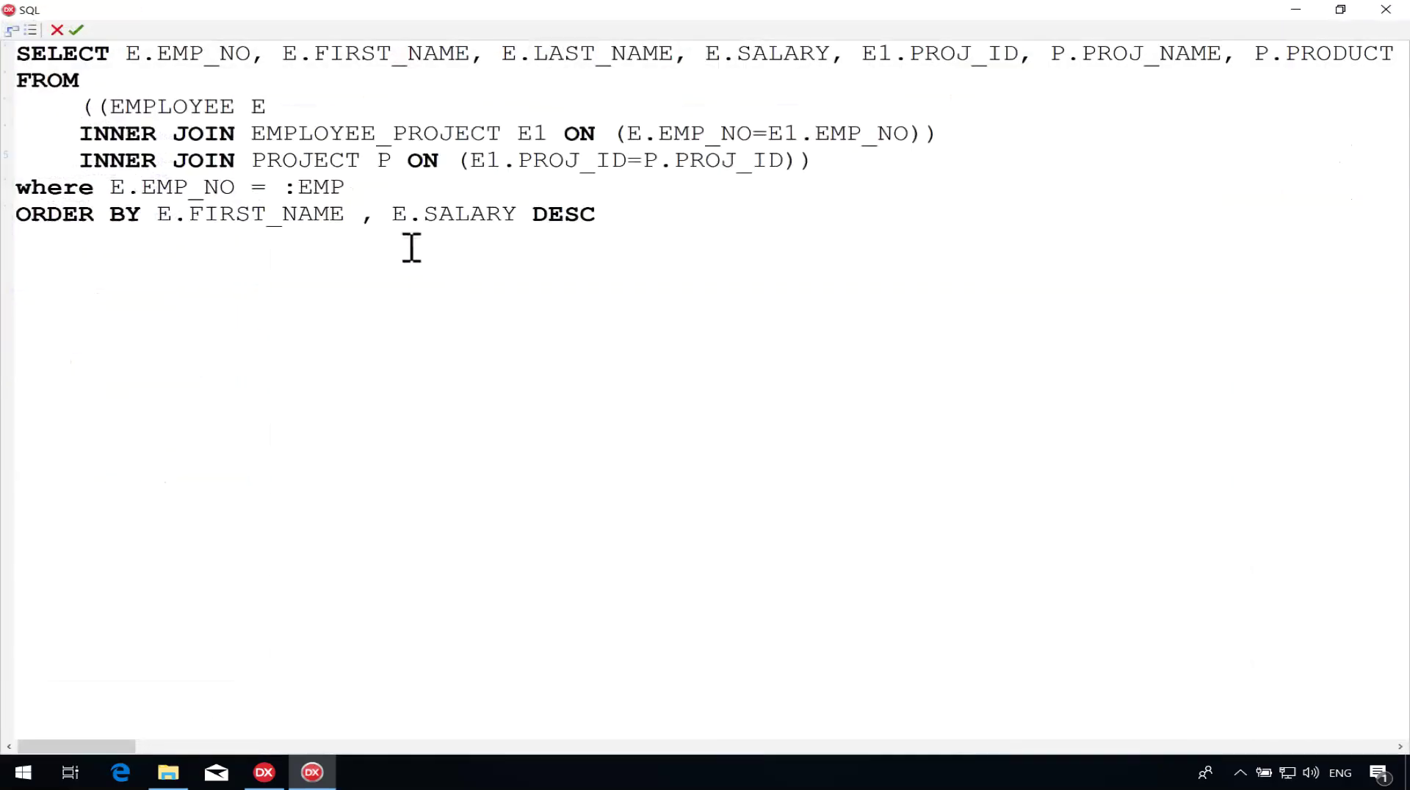
pyautogui.moveTo(344, 188); pyautogui.dragTo(284, 181)
pyautogui.click(77, 30)
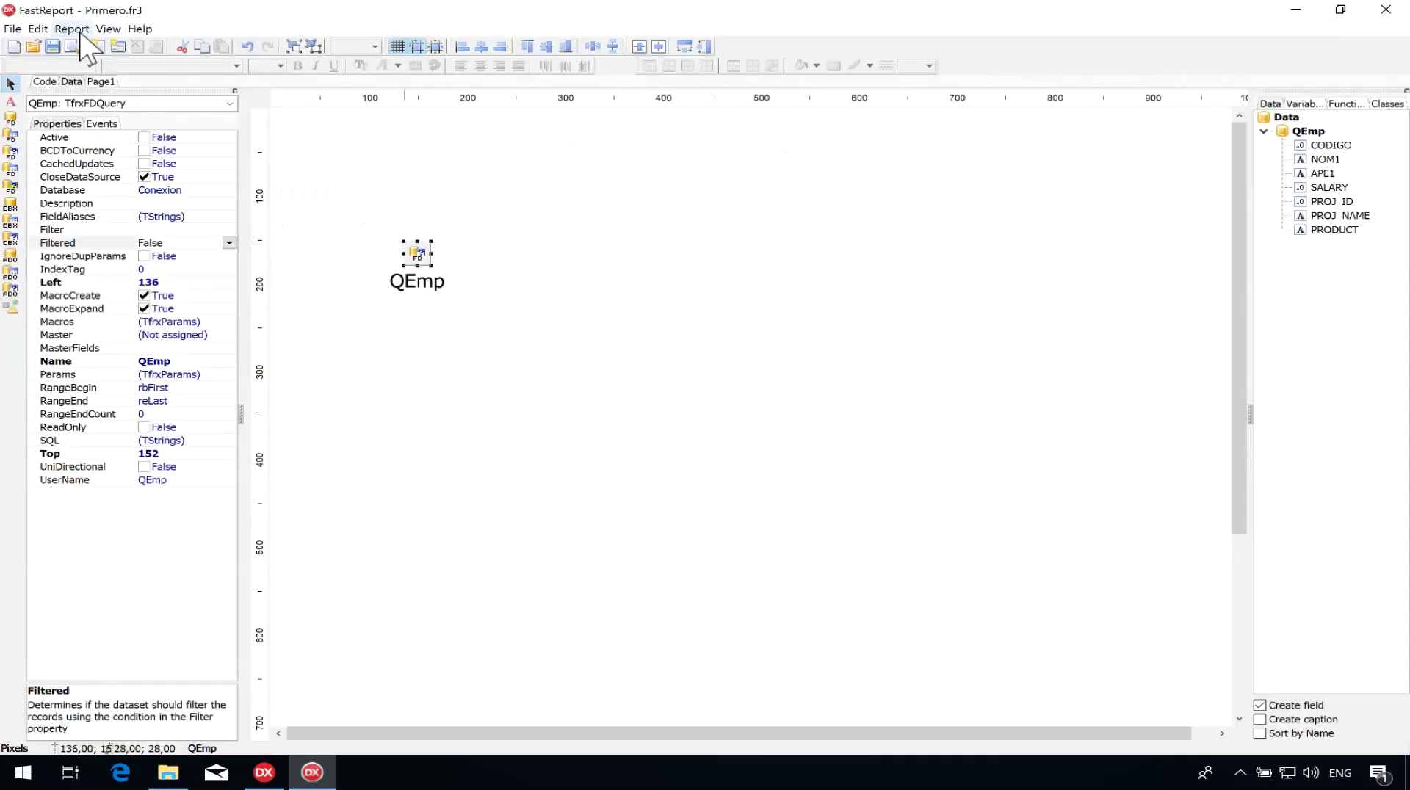
# Save Primero.fr3 and preview it, which shows only the Titulo heading.
pyautogui.click(56, 45)
pyautogui.click(69, 46)
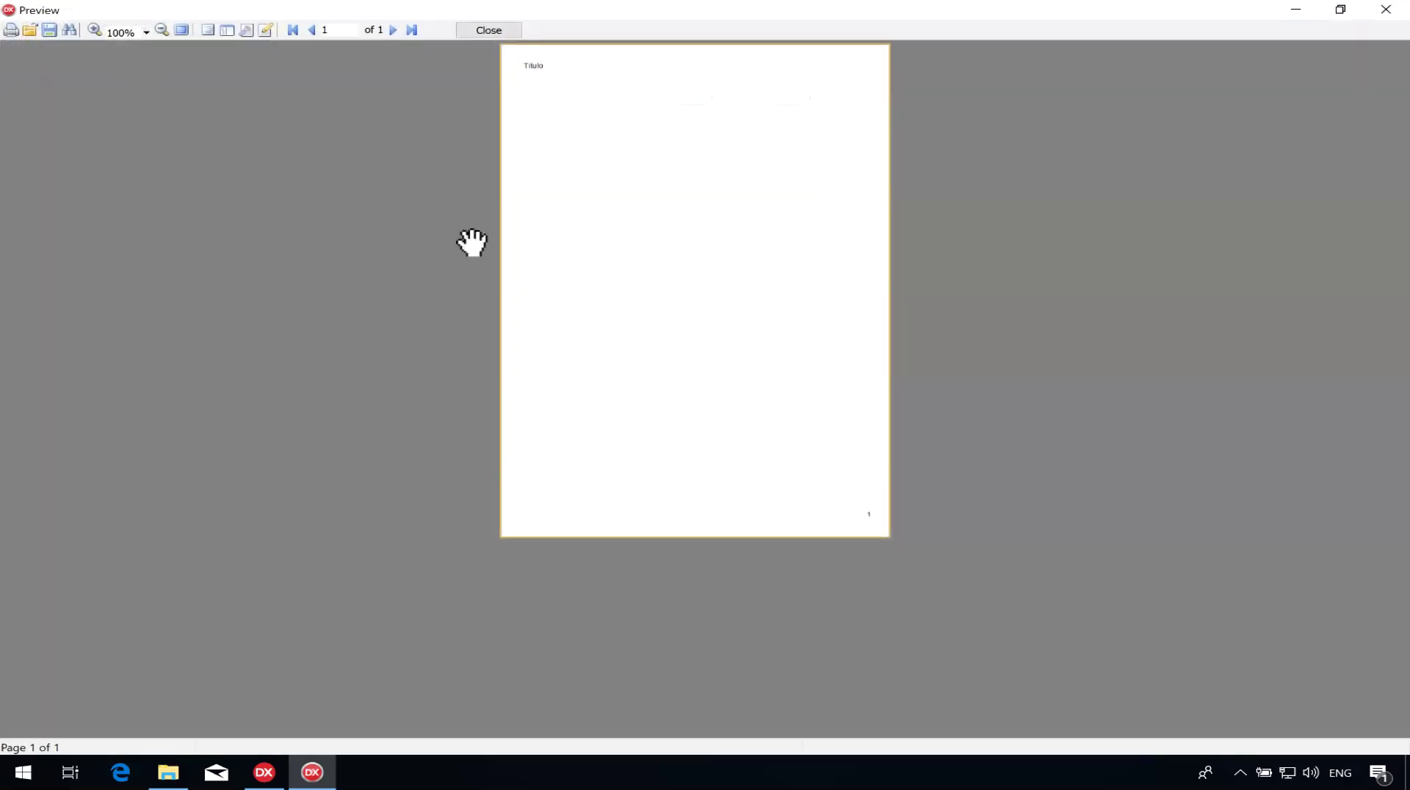
pyautogui.click(470, 30)
# Give QEmp's EMP parameter the value 45 and accept the SQL.
pyautogui.doubleClick(398, 261)
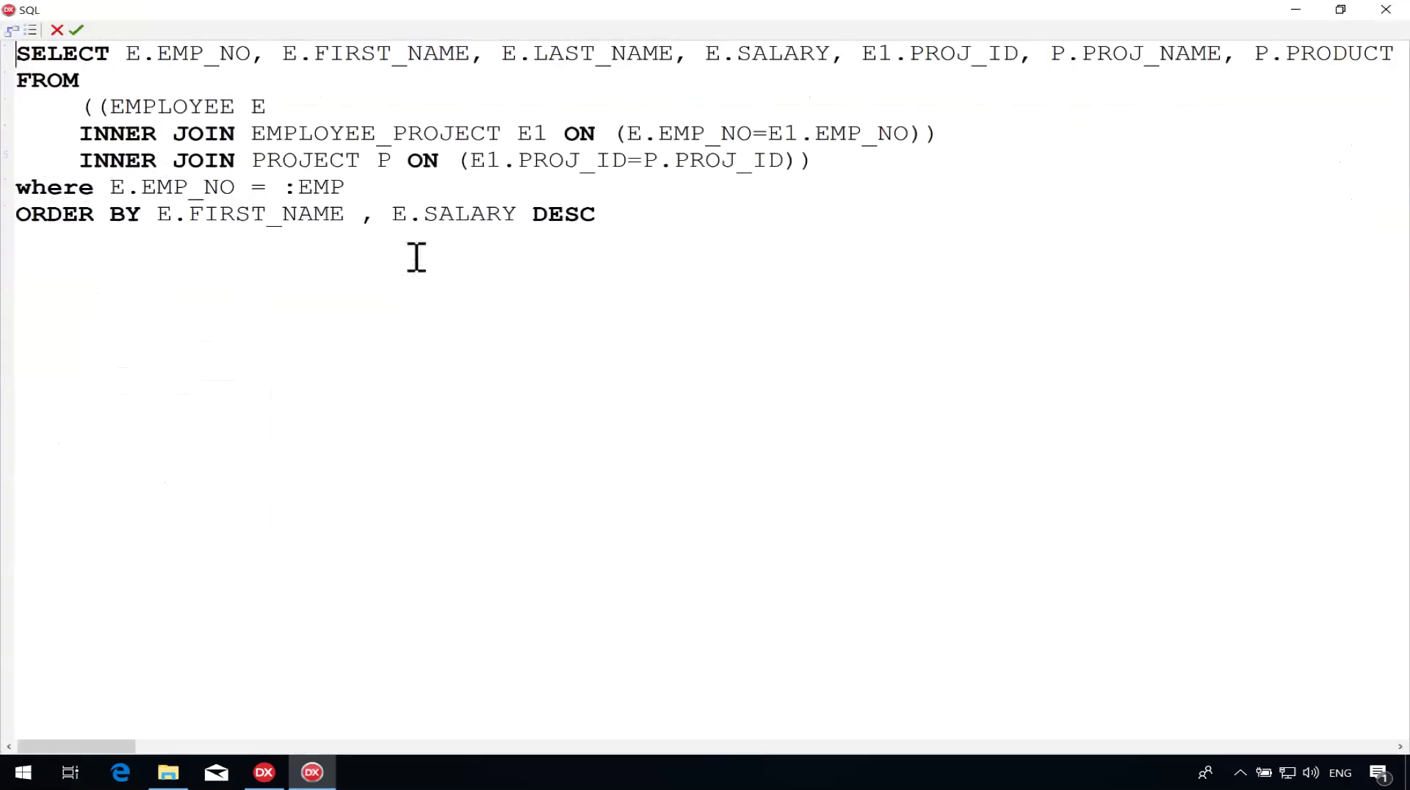
pyautogui.click(31, 30)
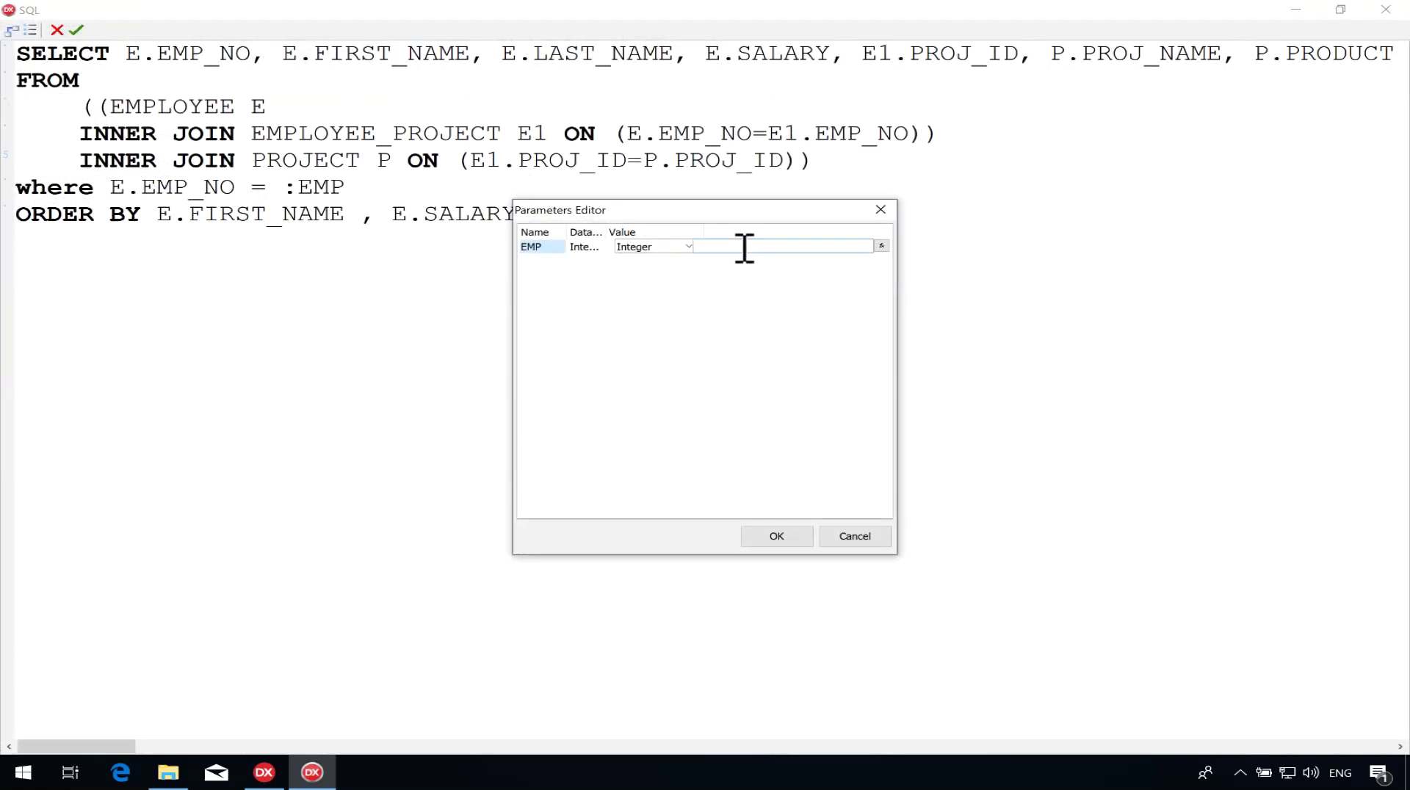
pyautogui.click(777, 536)
pyautogui.click(77, 30)
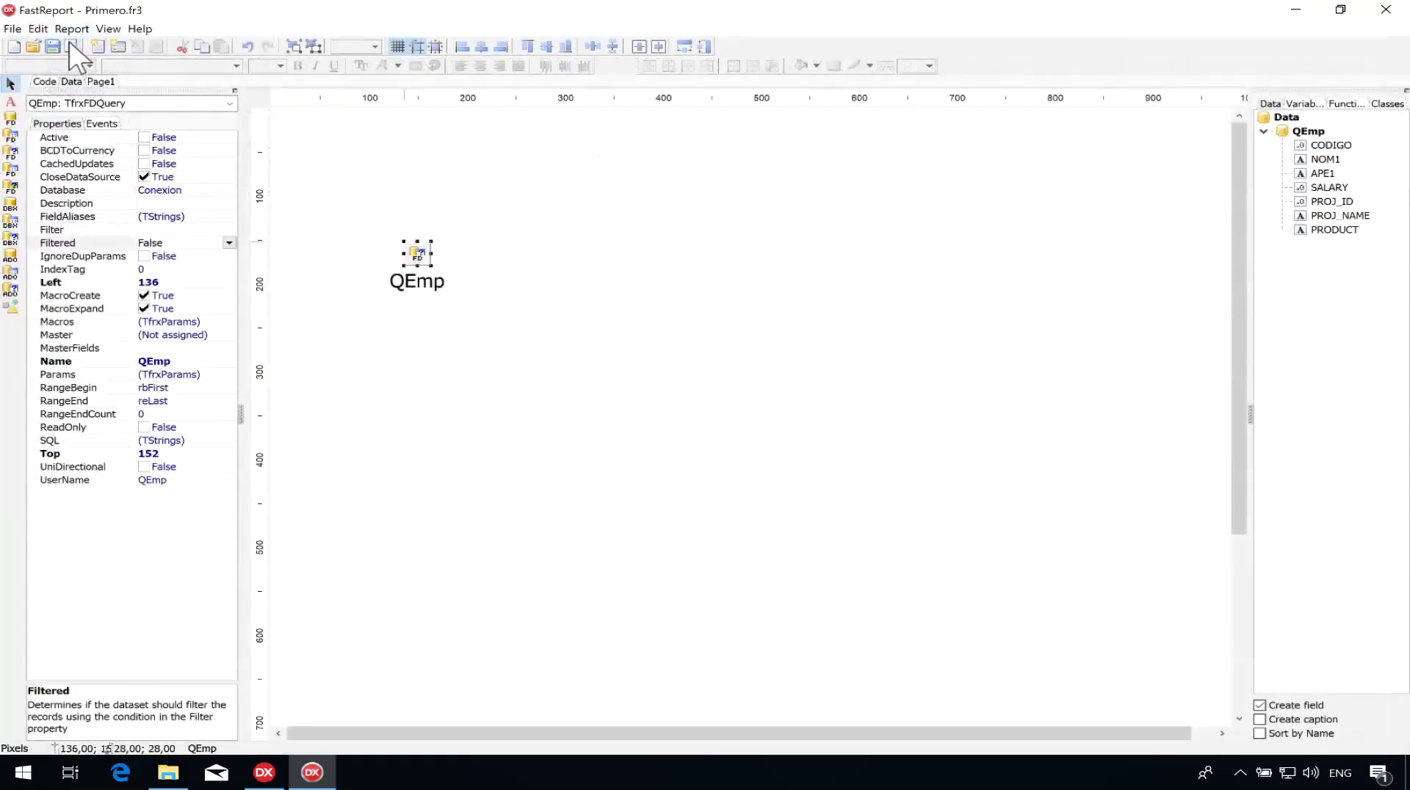
# Preview employee 45's record at 200% zoom, then return to the designer.
pyautogui.click(70, 46)
pyautogui.click(146, 32)
pyautogui.click(121, 107)
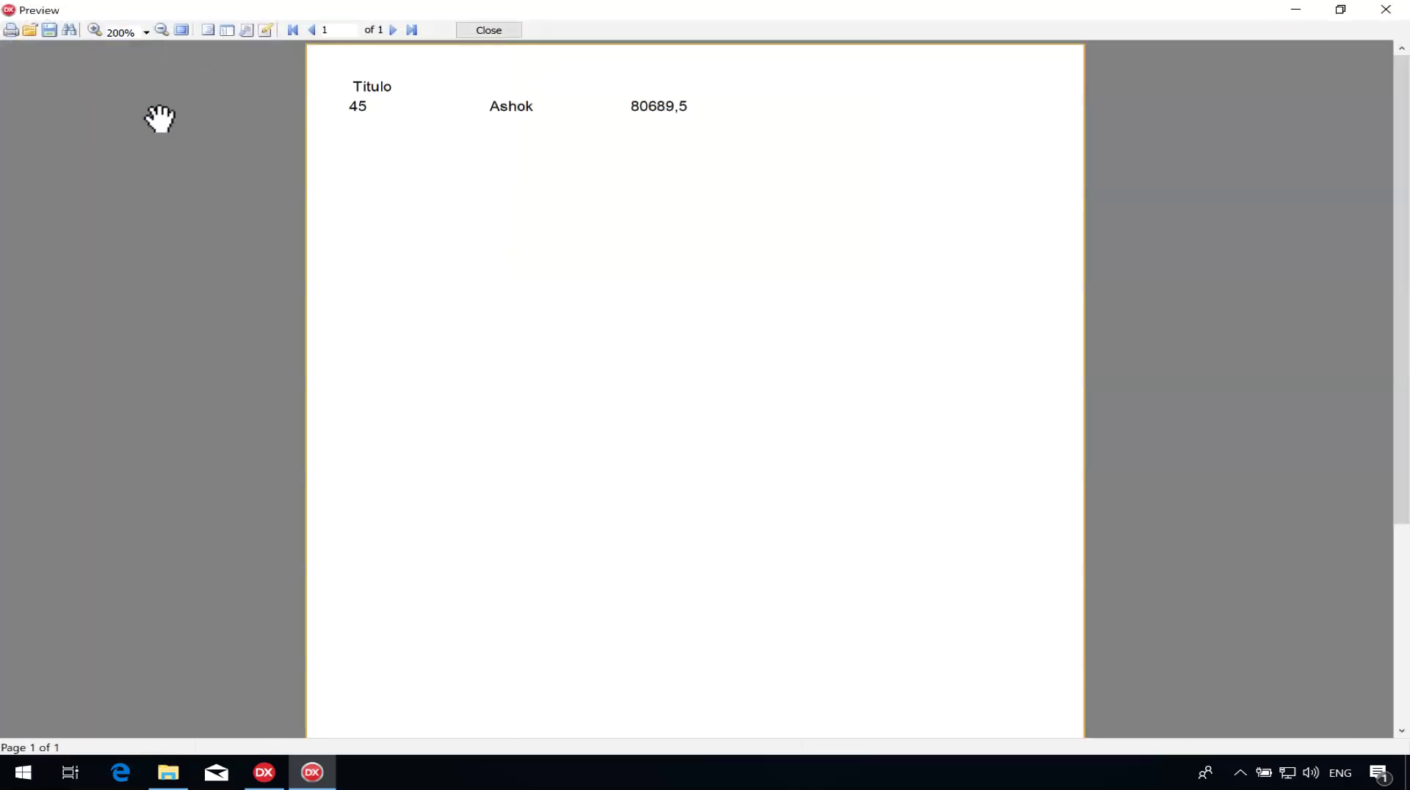
pyautogui.click(467, 30)
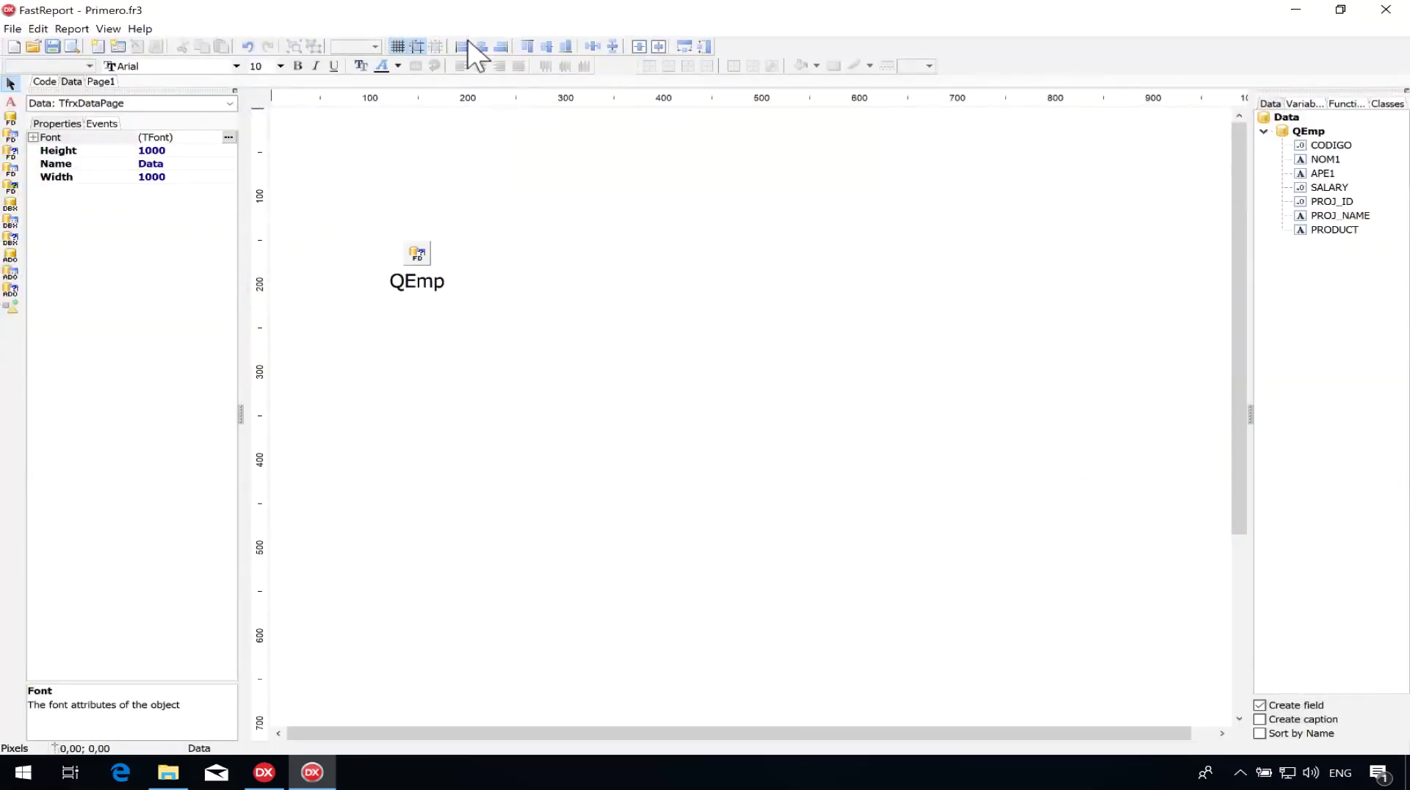